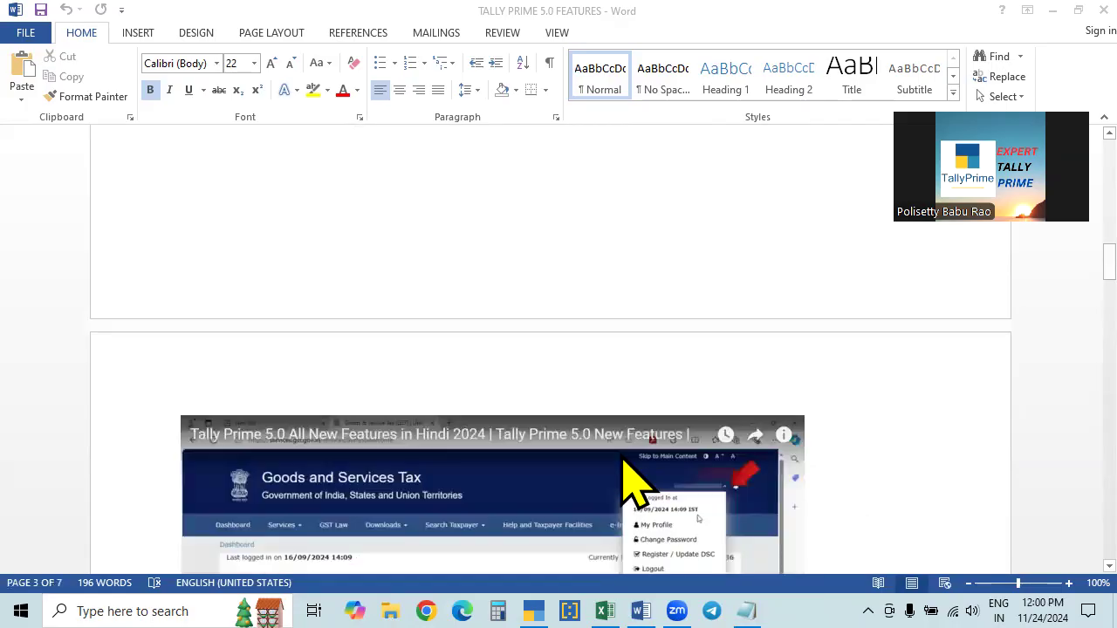
Step: Read through features 1 to 5 of the Tally Prime 5.0 notes, including GST Username, Manage API Access and GST Connect
scroll(473, 428, "up", 3)
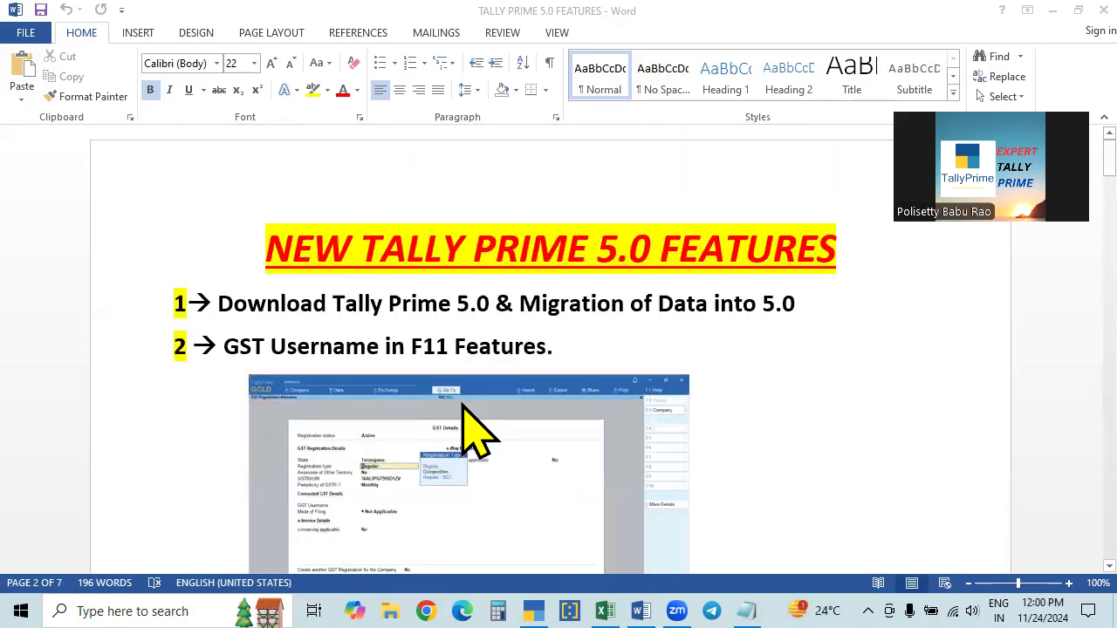
scroll(523, 349, "down", 3)
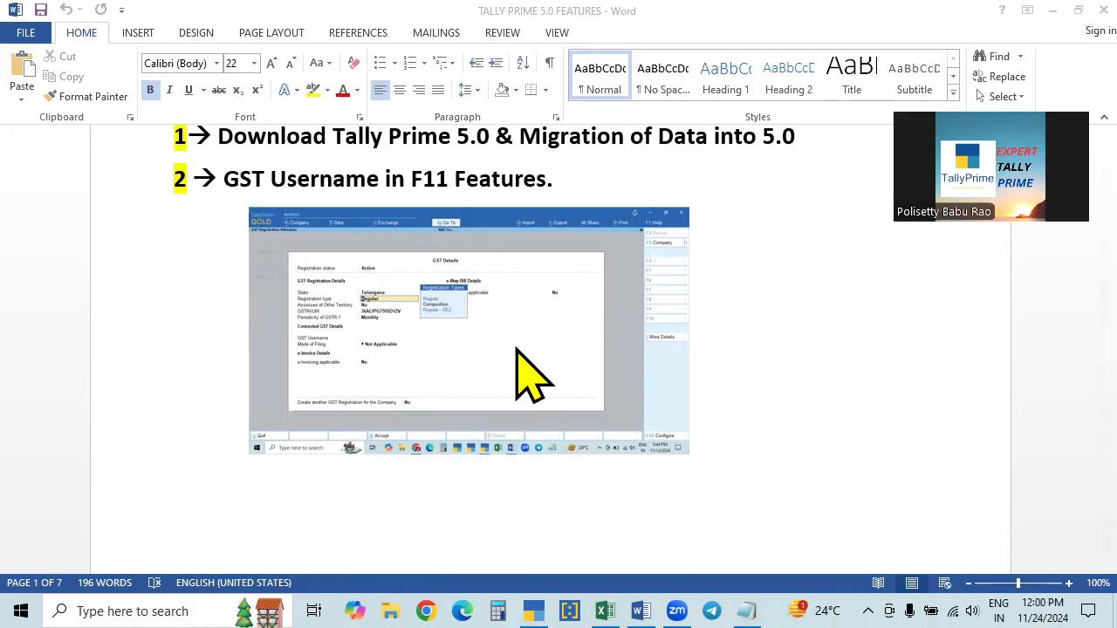
scroll(516, 349, "down", 10)
scroll(516, 352, "down", 3)
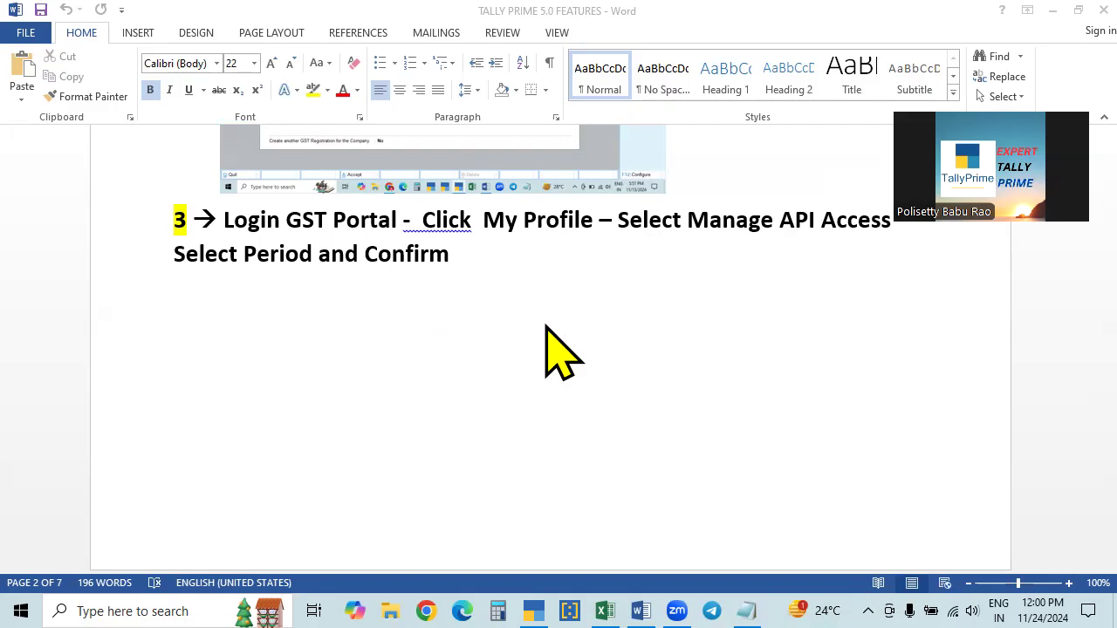
scroll(550, 245, "down", 2)
scroll(550, 244, "up", 2)
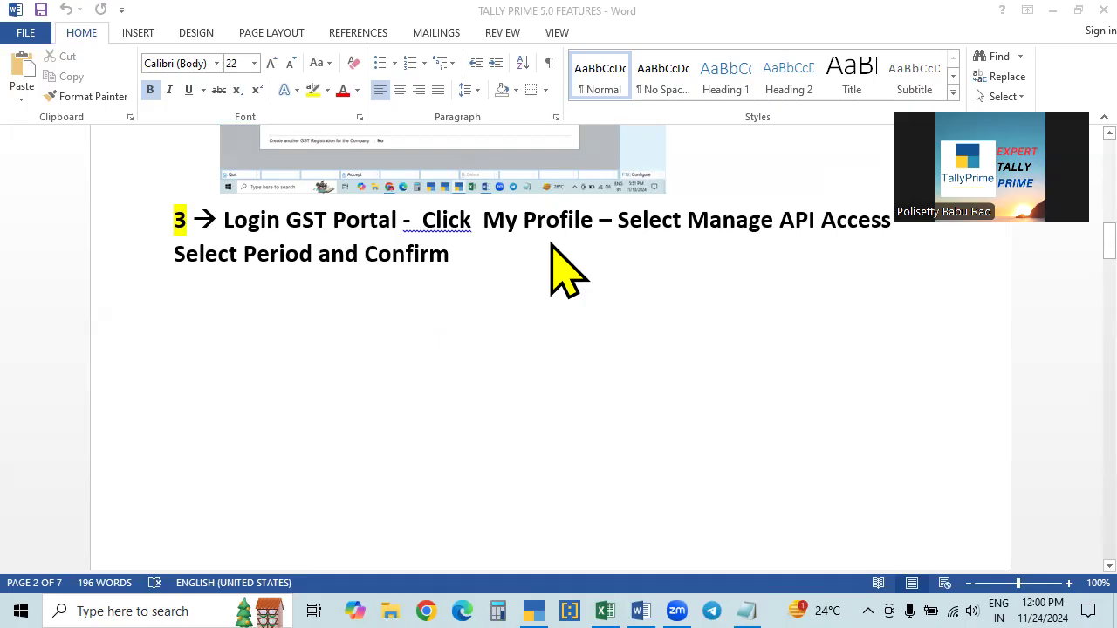
scroll(854, 341, "up", 4)
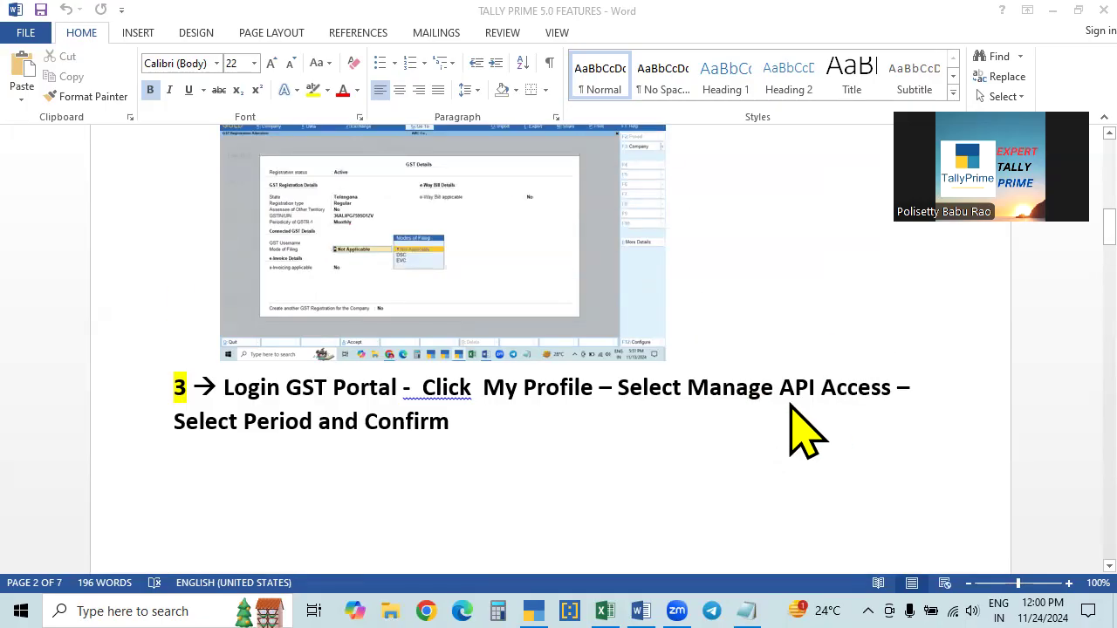
scroll(645, 445, "down", 10)
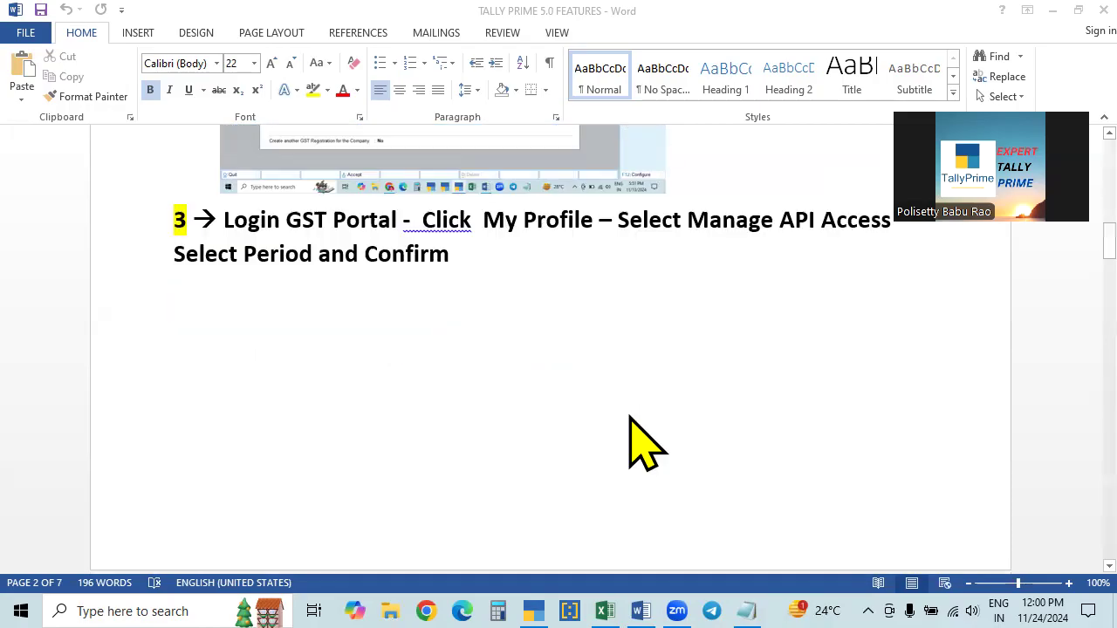
scroll(512, 418, "down", 15)
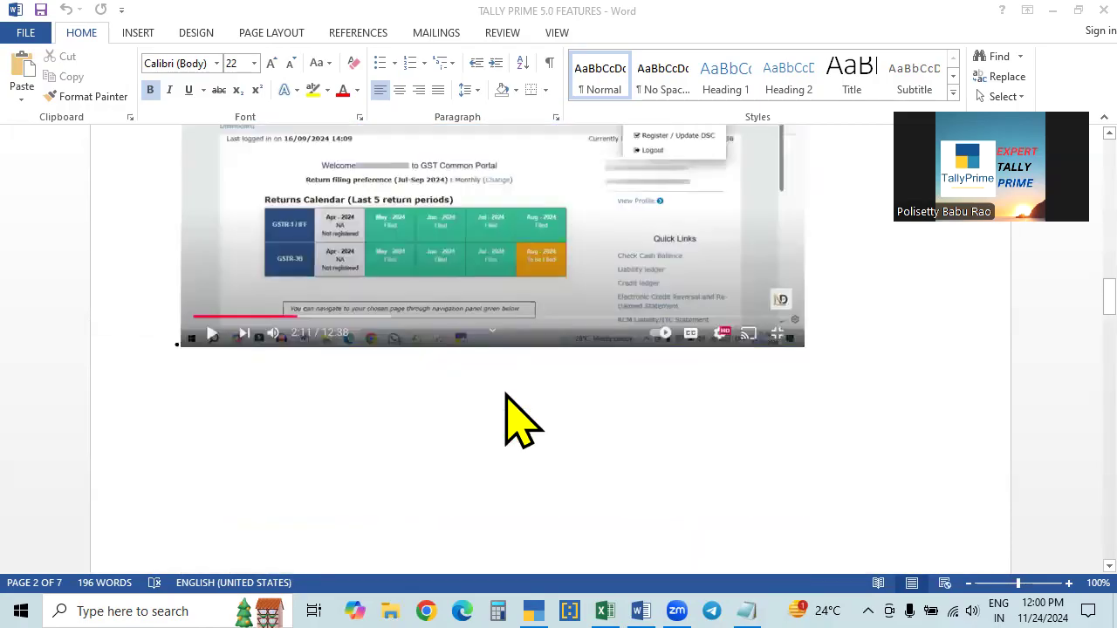
scroll(519, 423, "down", 10)
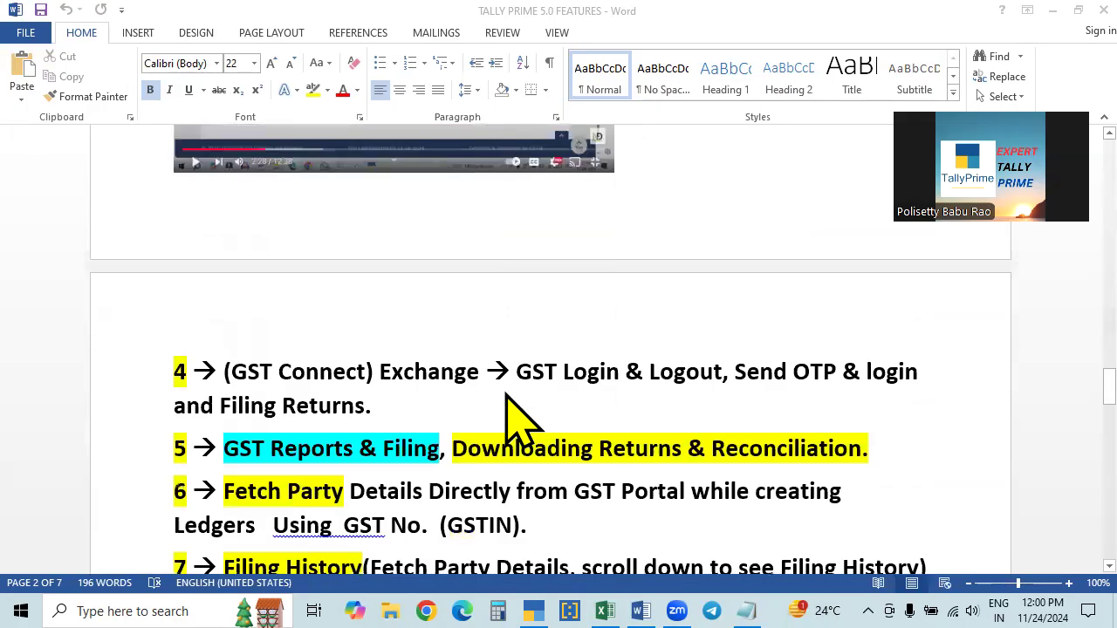
scroll(506, 395, "up", 2)
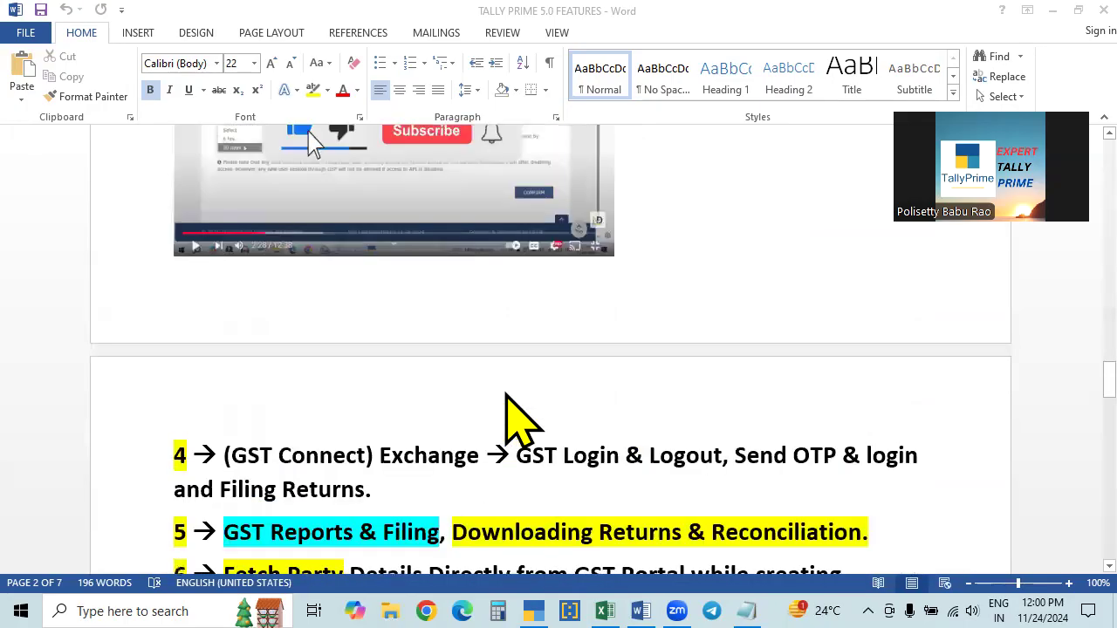
Step: Switch to TallyPrime and load the company Anand Enterprises
left_click(534, 609)
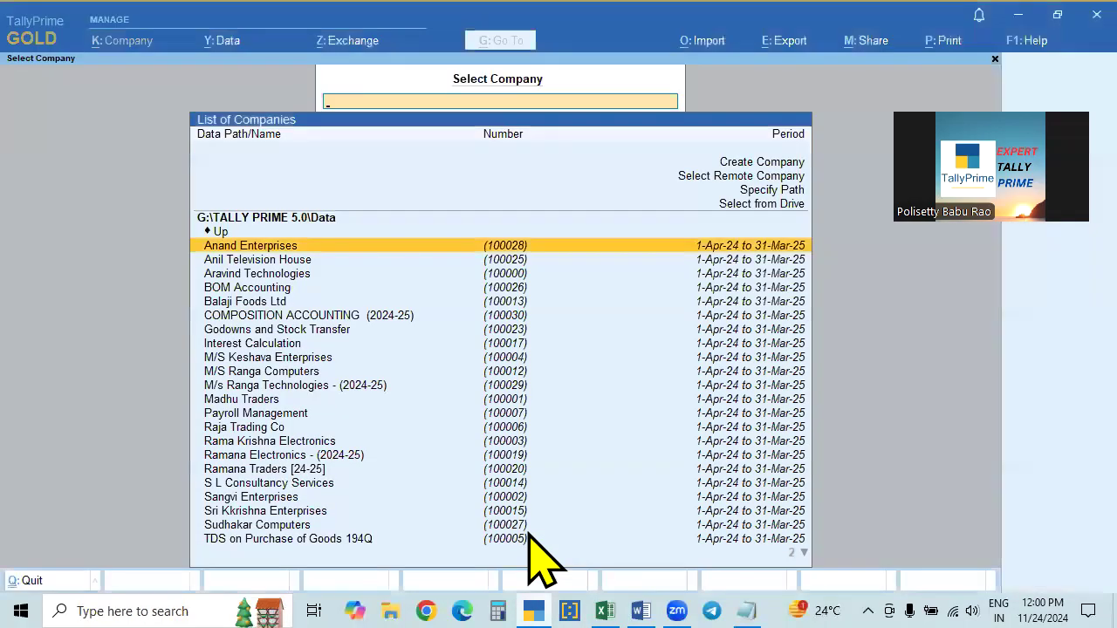
key("Return")
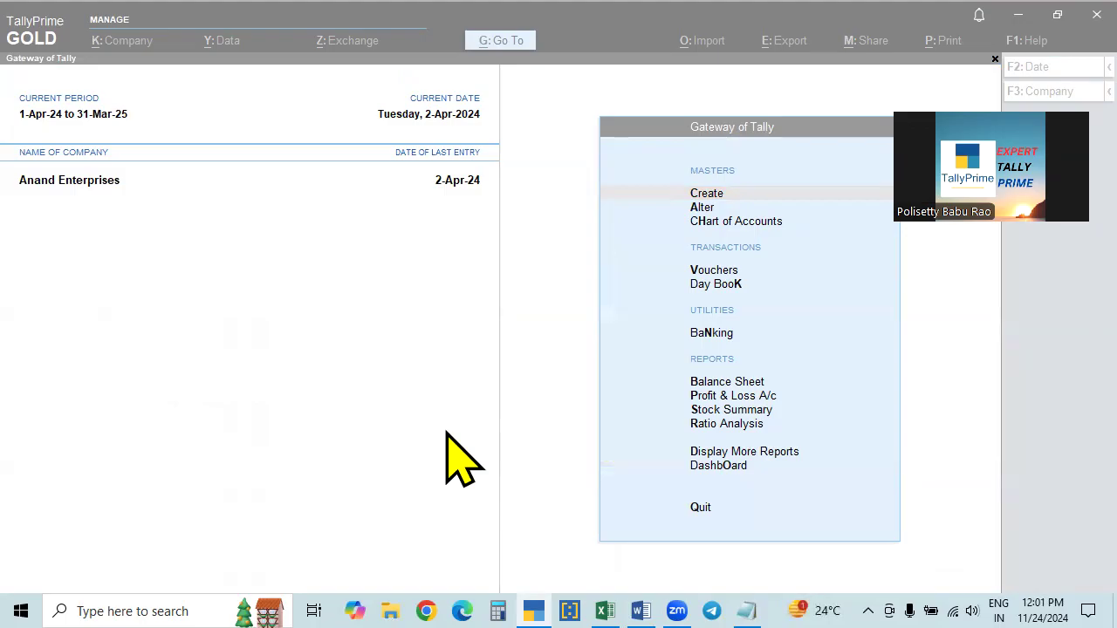
left_click(372, 430)
left_click(313, 409)
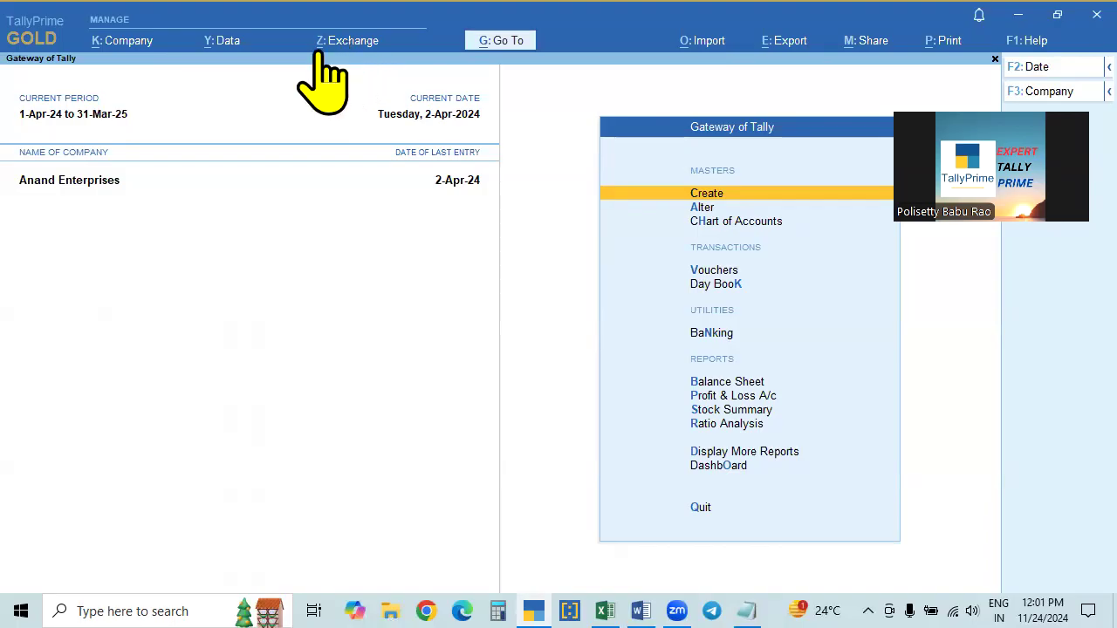
Step: Open GST Login & Logout for Anand Enterprises and decline to update the GST Username
left_click(360, 51)
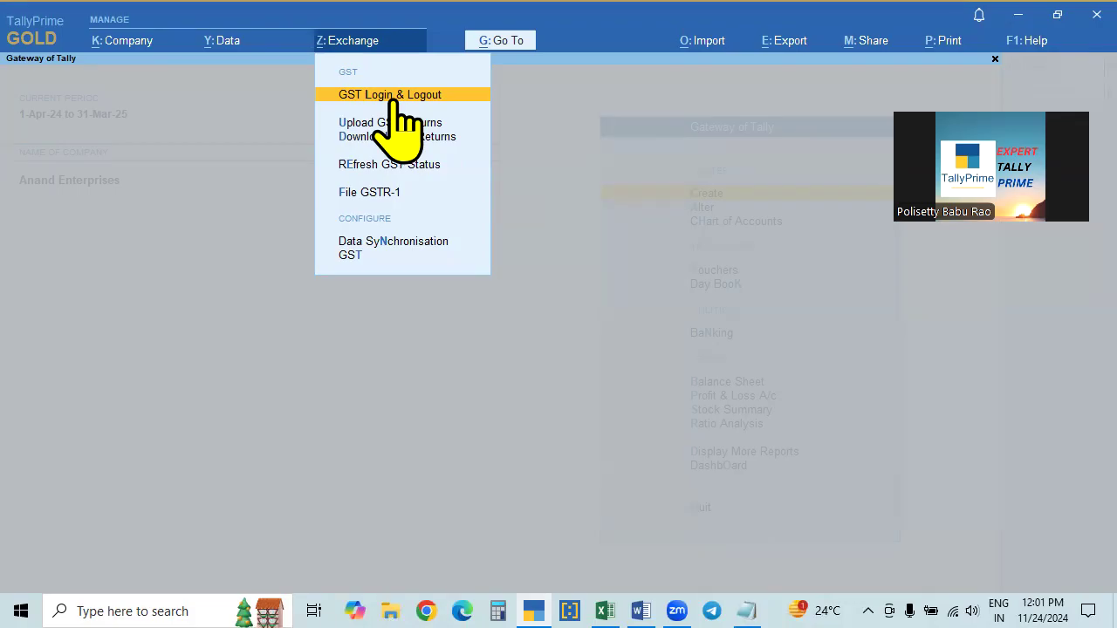
left_click(393, 96)
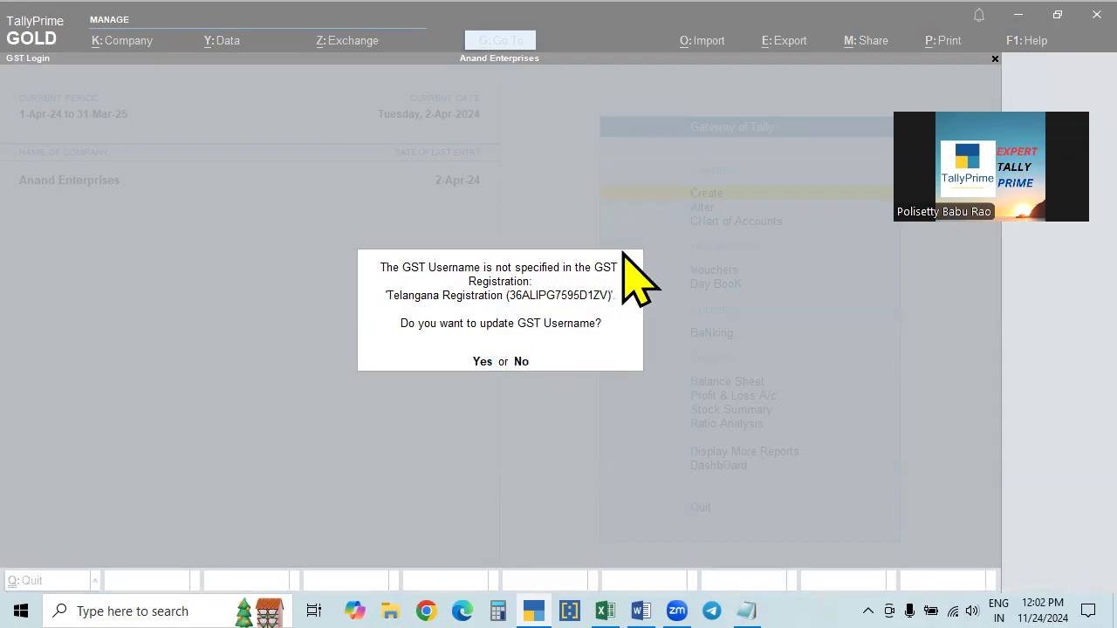
left_click(520, 361)
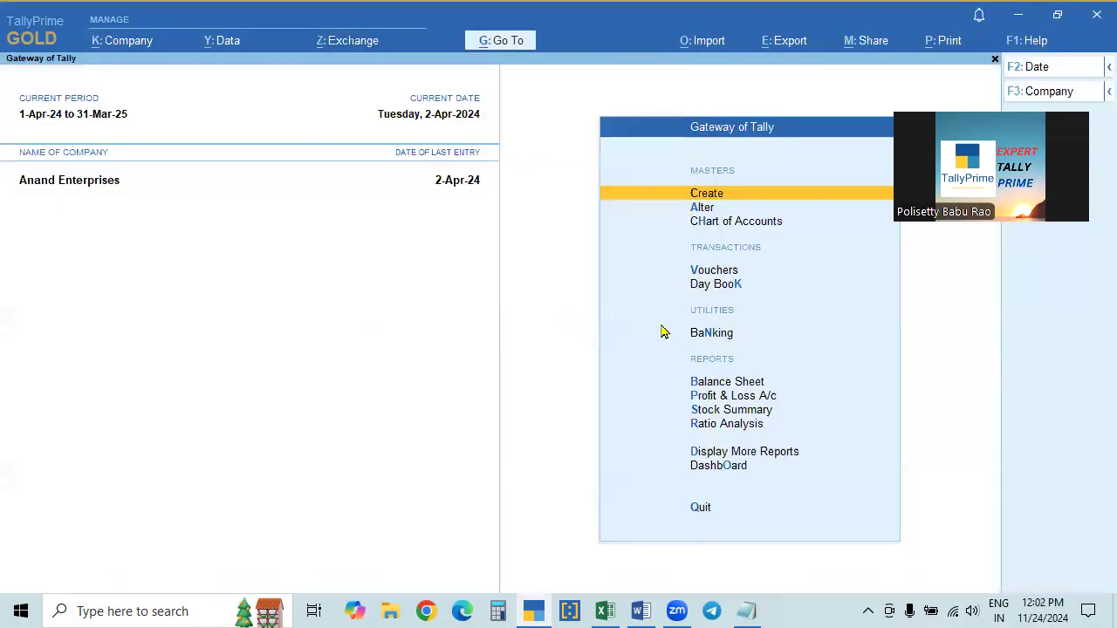
Step: Open the company's GST registration details through the company features and go to the GST Username field
key("F11")
left_click(854, 210)
key("Return")
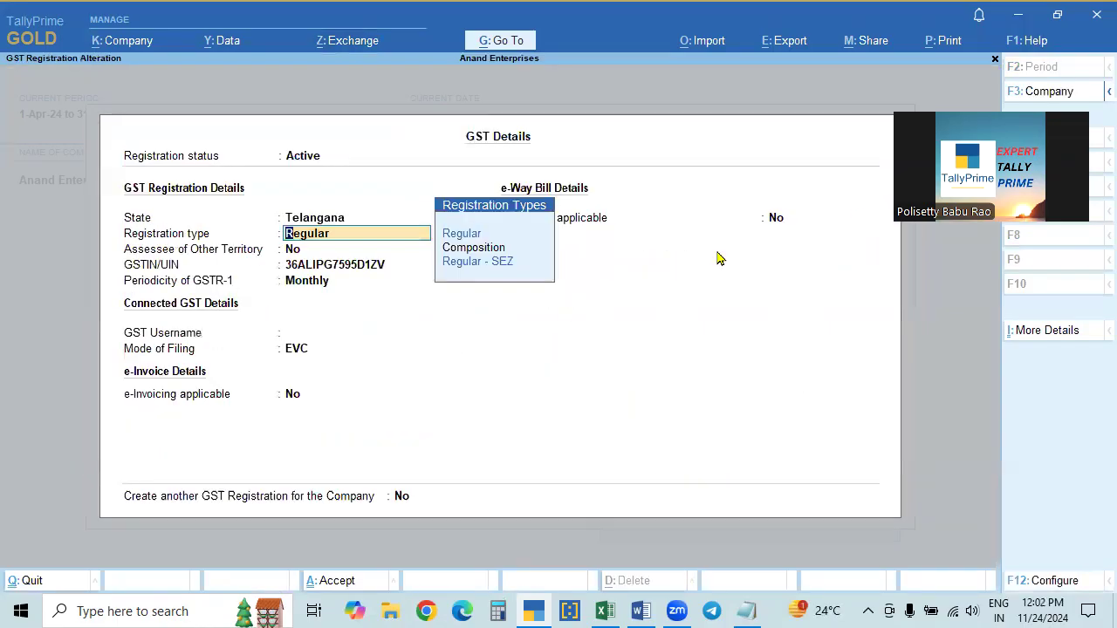
left_click(156, 334)
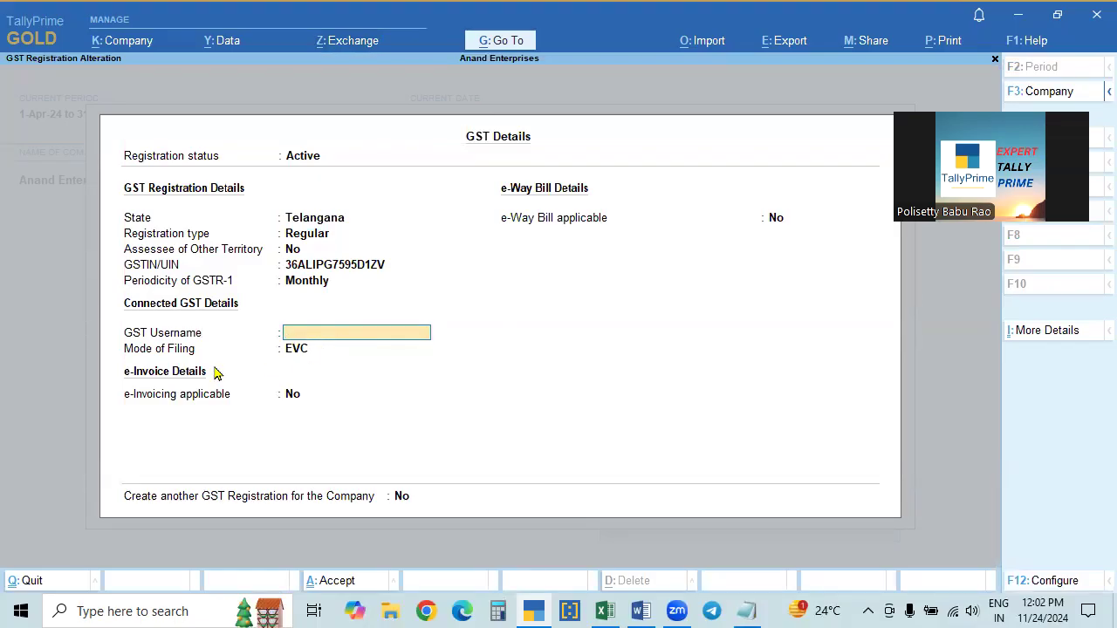
Step: Review the Mode of Filing options in the GST details, and return to Gateway of Tally without saving
left_click(299, 350)
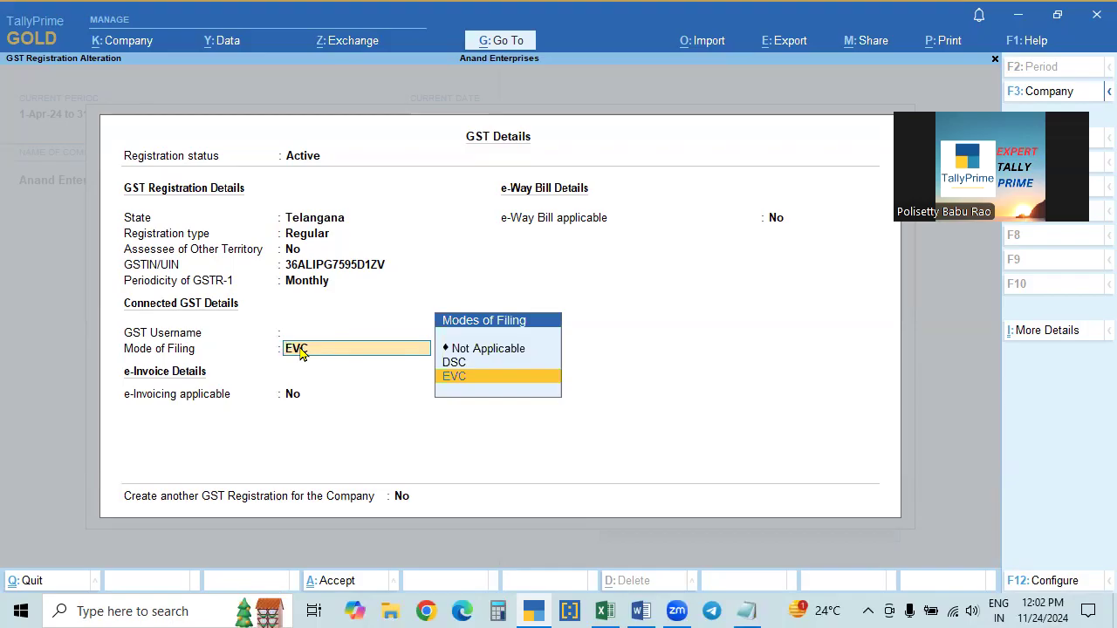
key("Up")
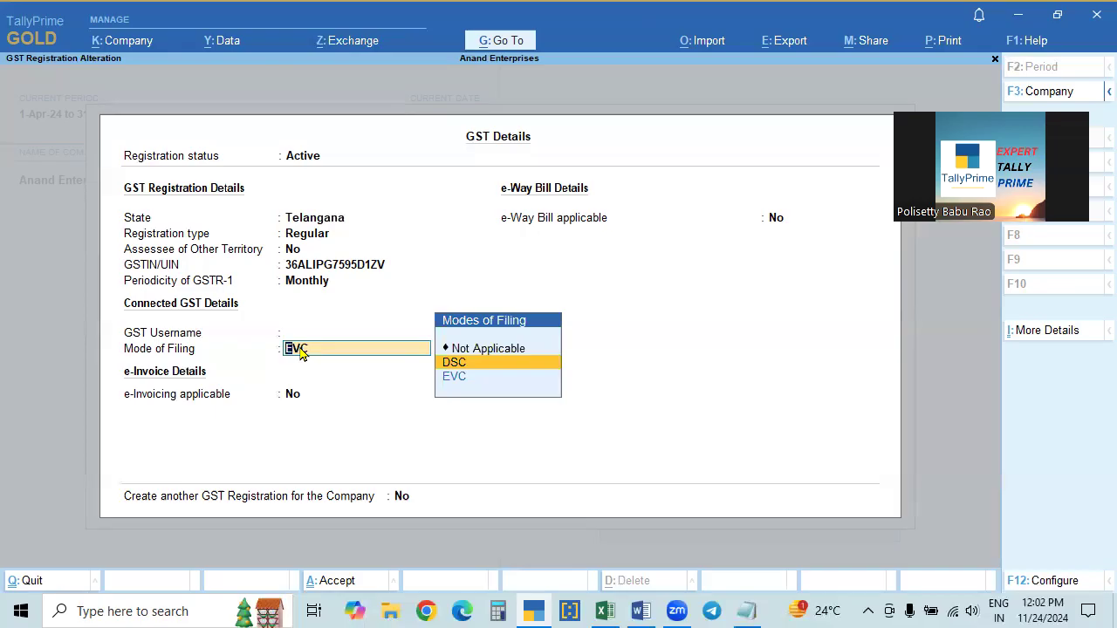
key("BackSpace")
key("Escape")
key("y")
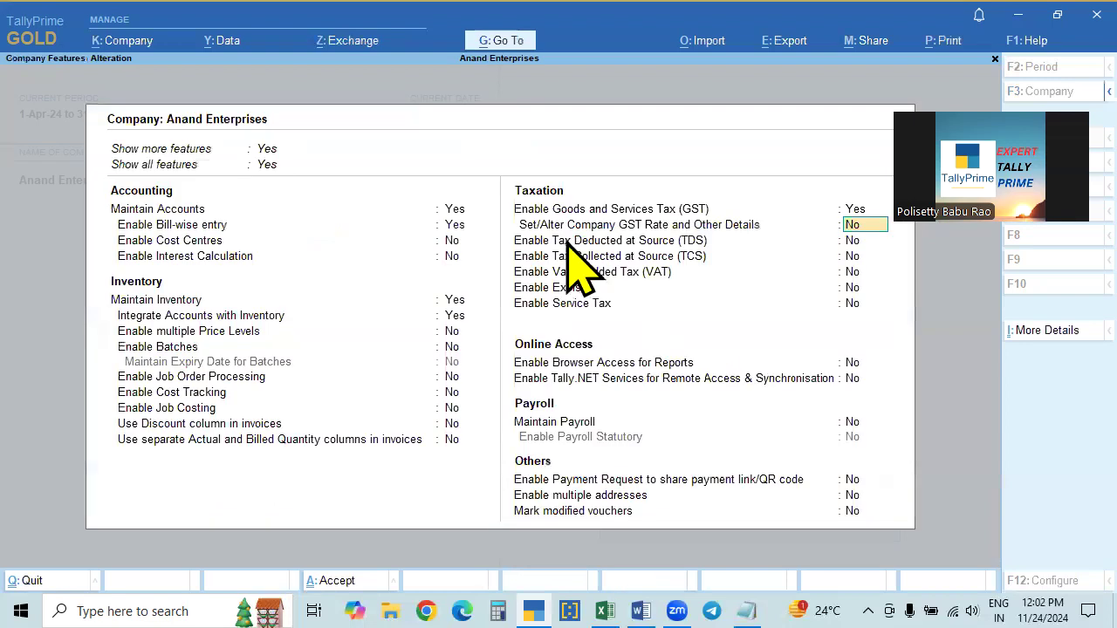
key("Escape")
key("y")
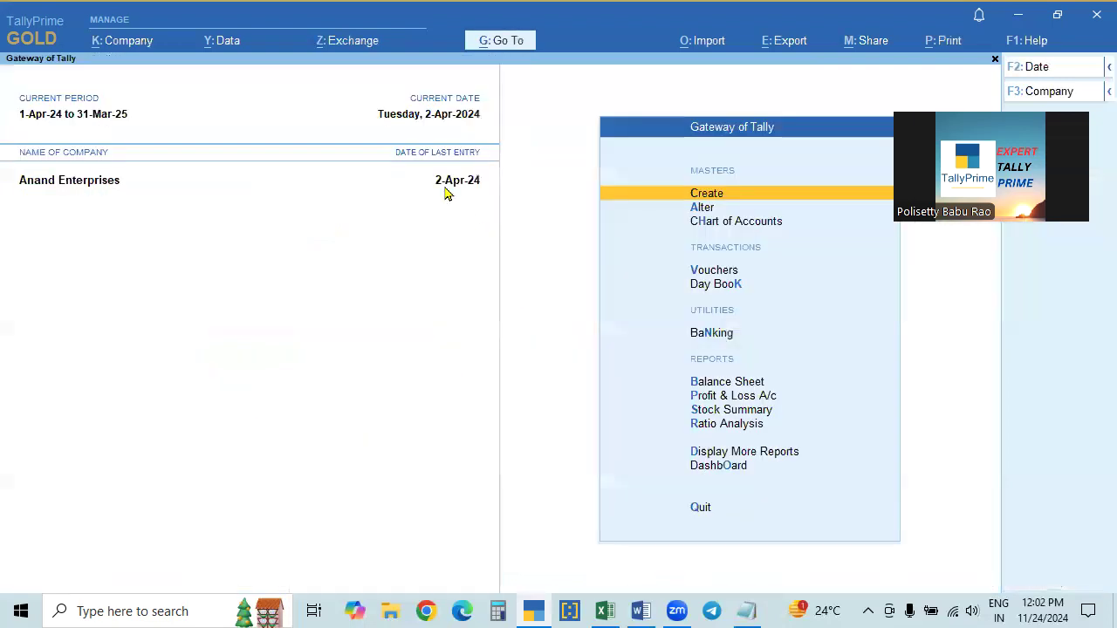
Step: Reopen the GST login request from the Exchange options and decline the GST Username update again
left_click(349, 42)
left_click(364, 94)
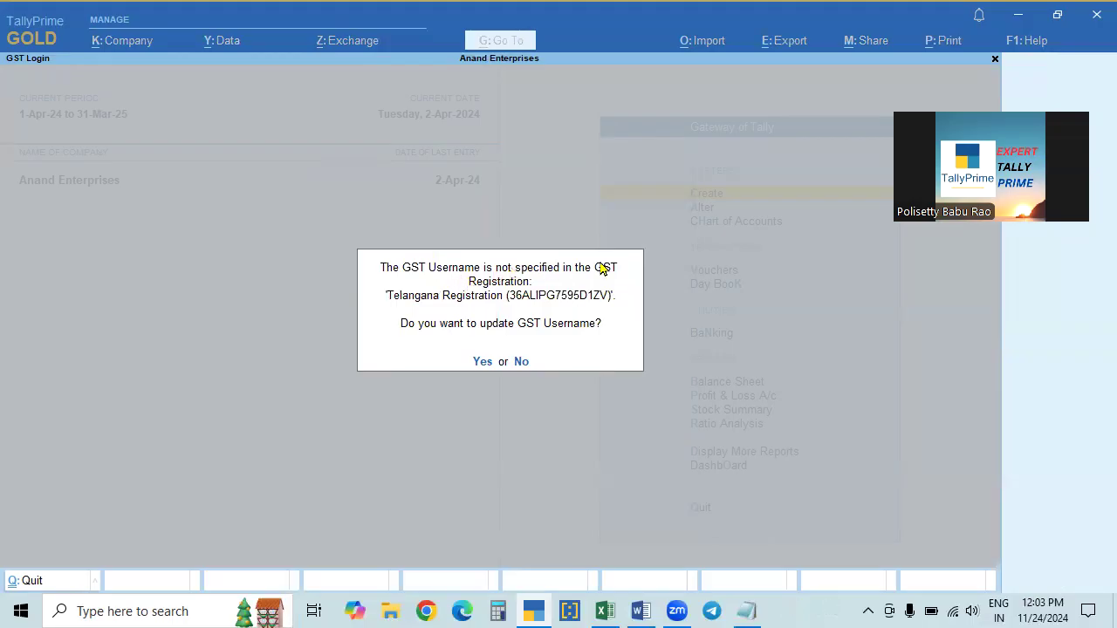
left_click(522, 362)
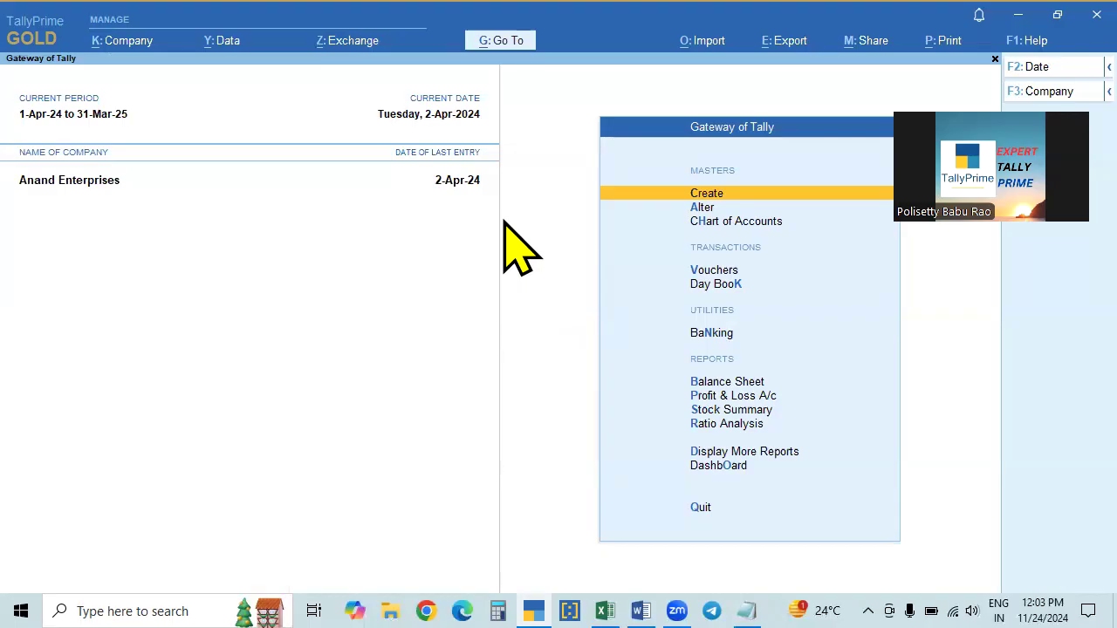
Step: Switch to the Word feature notes and review items 4 to 8 on GST Connect, filing and party details
key("alt+Tab")
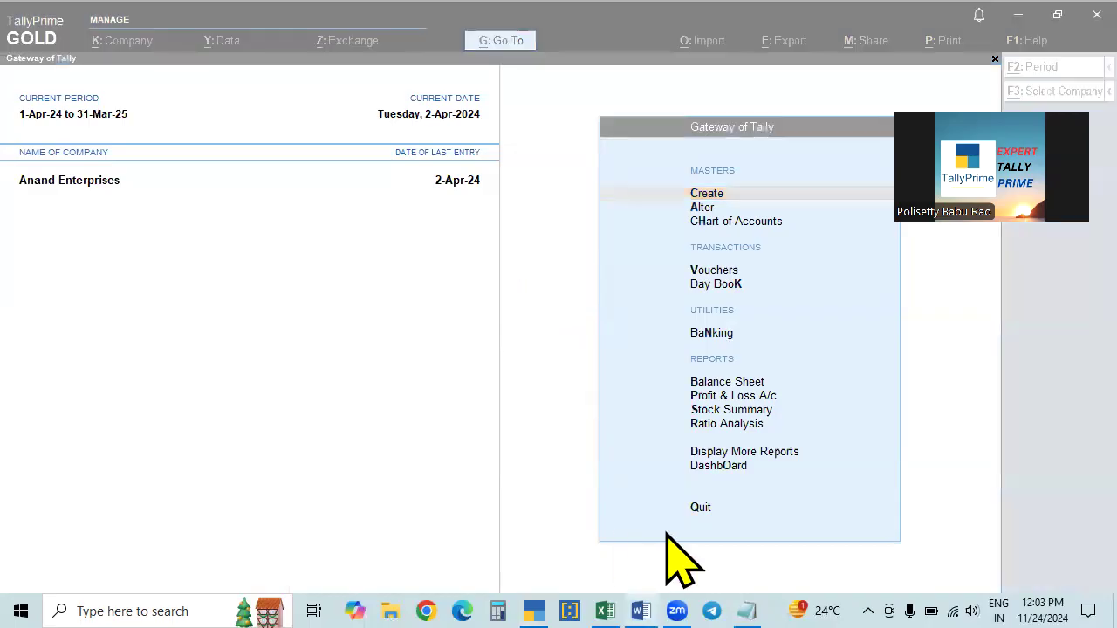
mouse_move(640, 611)
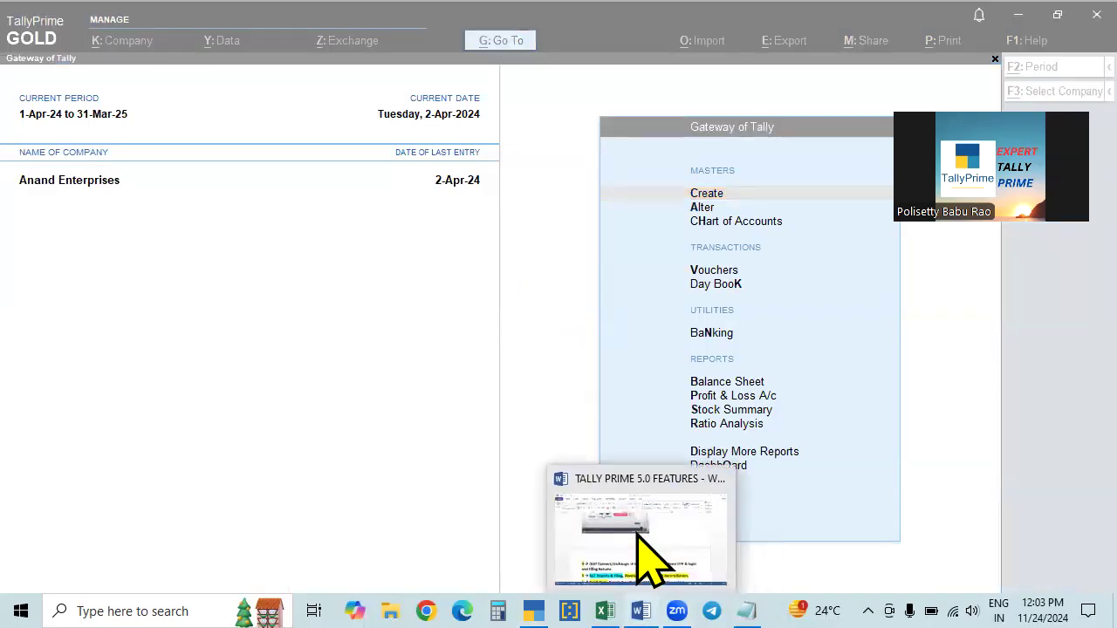
left_click(637, 535)
scroll(488, 329, "down", 3)
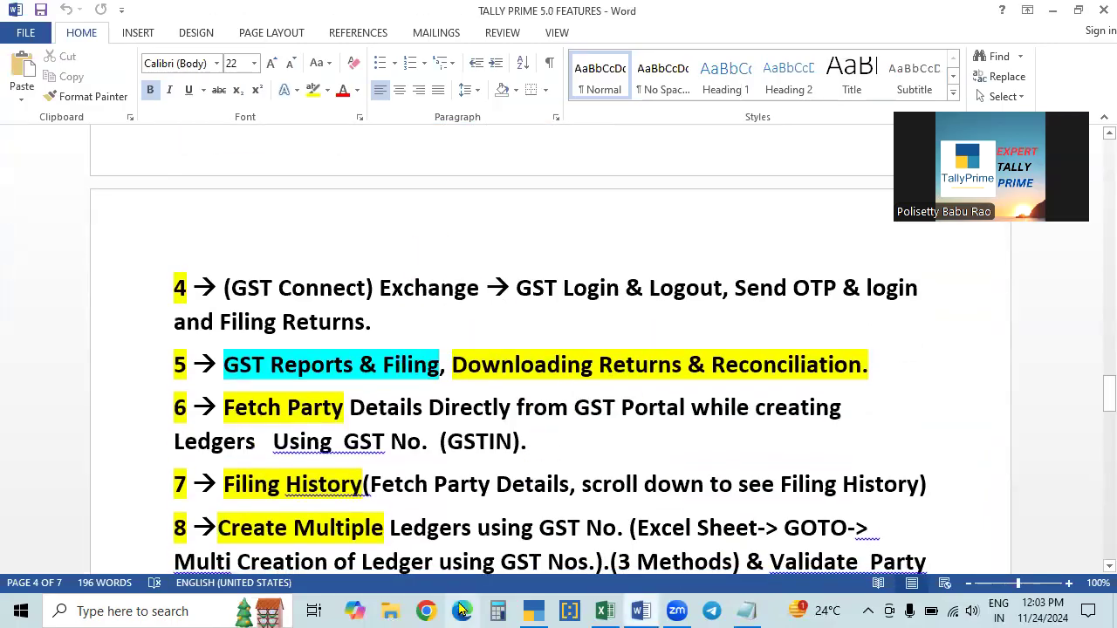
left_click(428, 611)
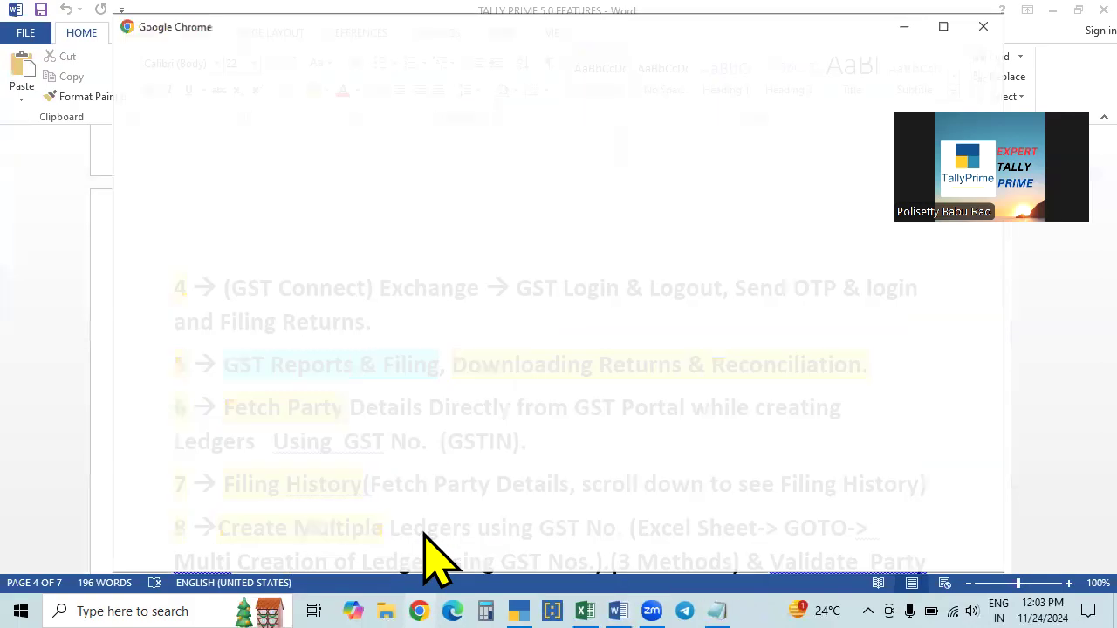
left_click(987, 28)
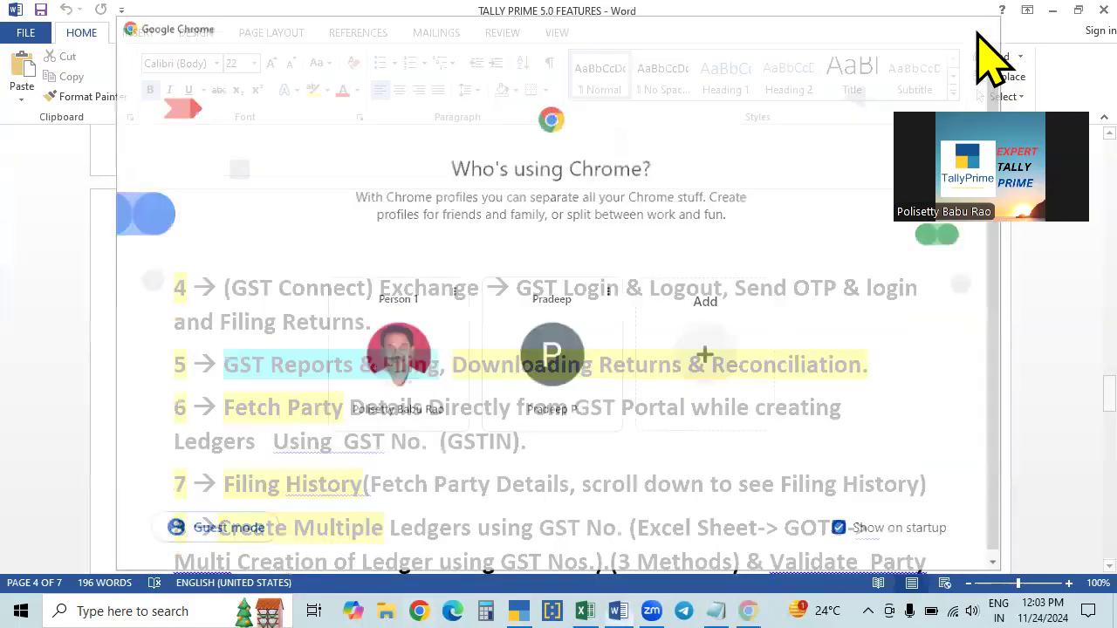
Step: Switch to TallyPrime and compare its Exchange options for GST with the feature notes in Word
key("alt+Tab")
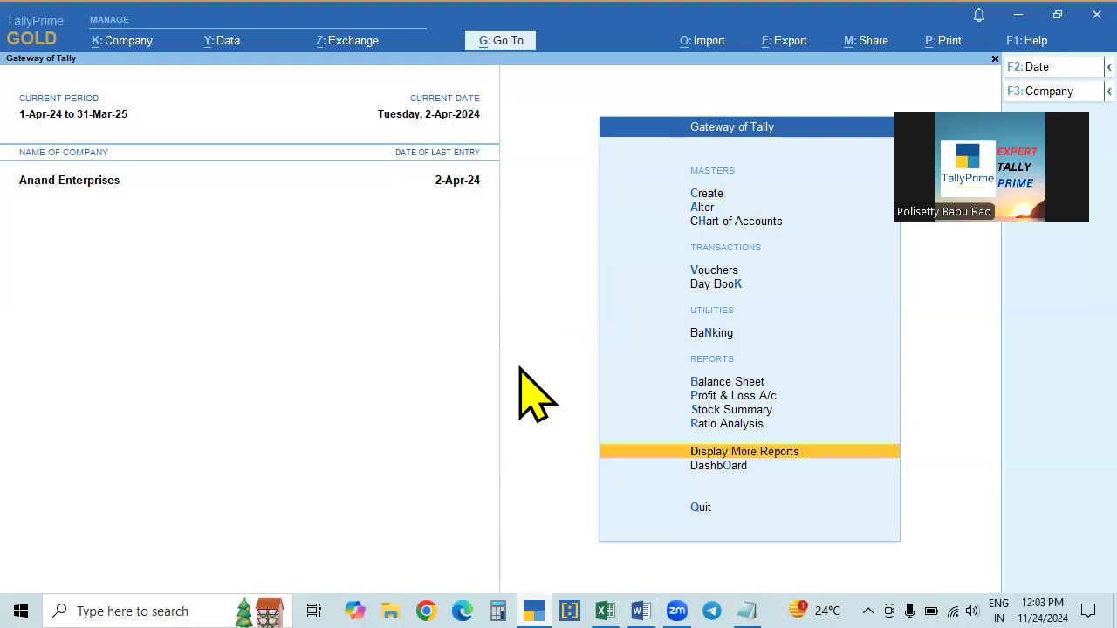
left_click(340, 45)
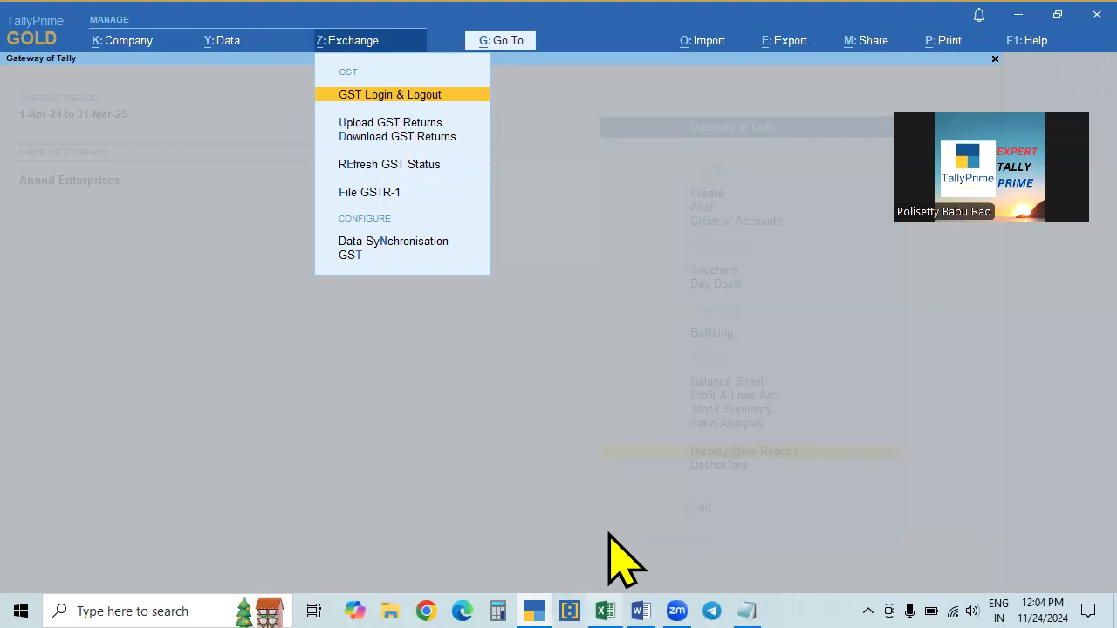
key("alt+Tab")
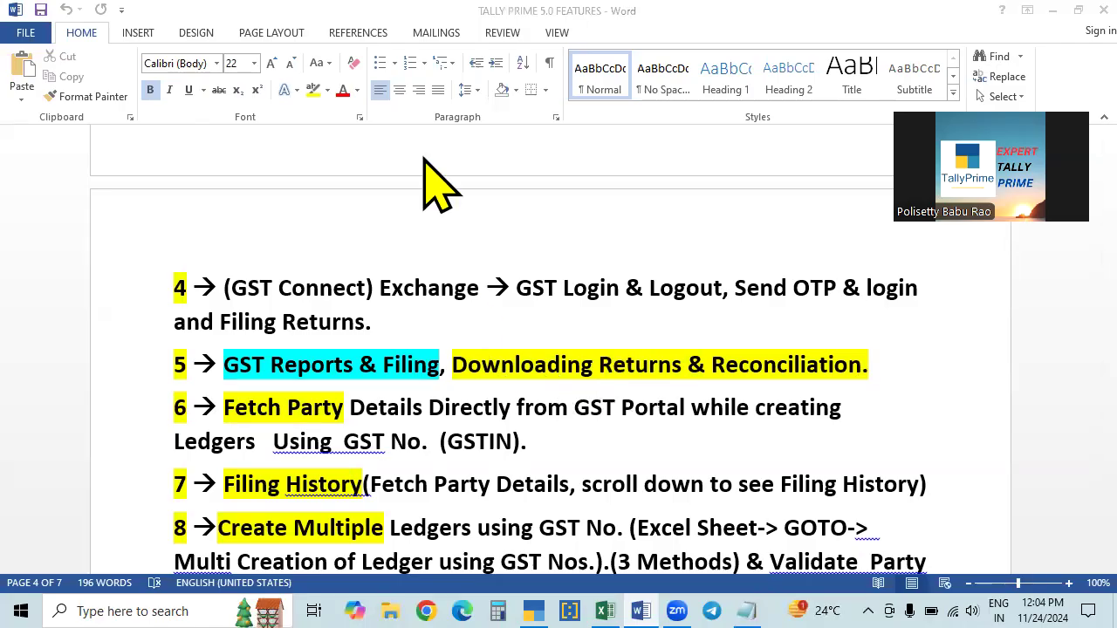
left_click(534, 610)
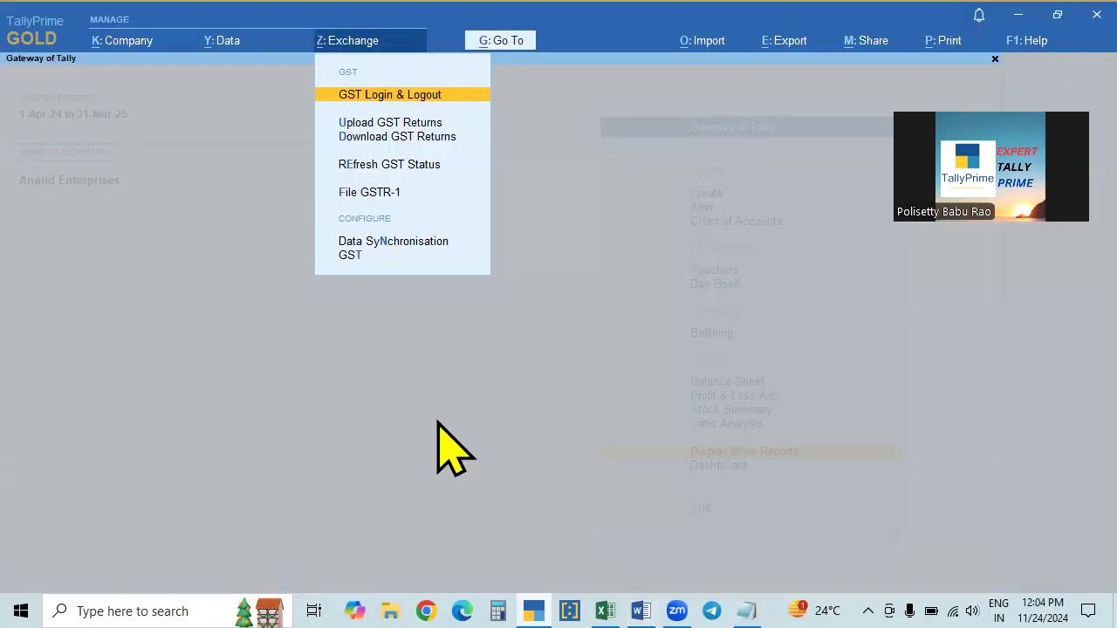
Step: Open the GST returns download from the Exchange options and set the Return Type to GSTR-2B in its configuration
left_click(378, 137)
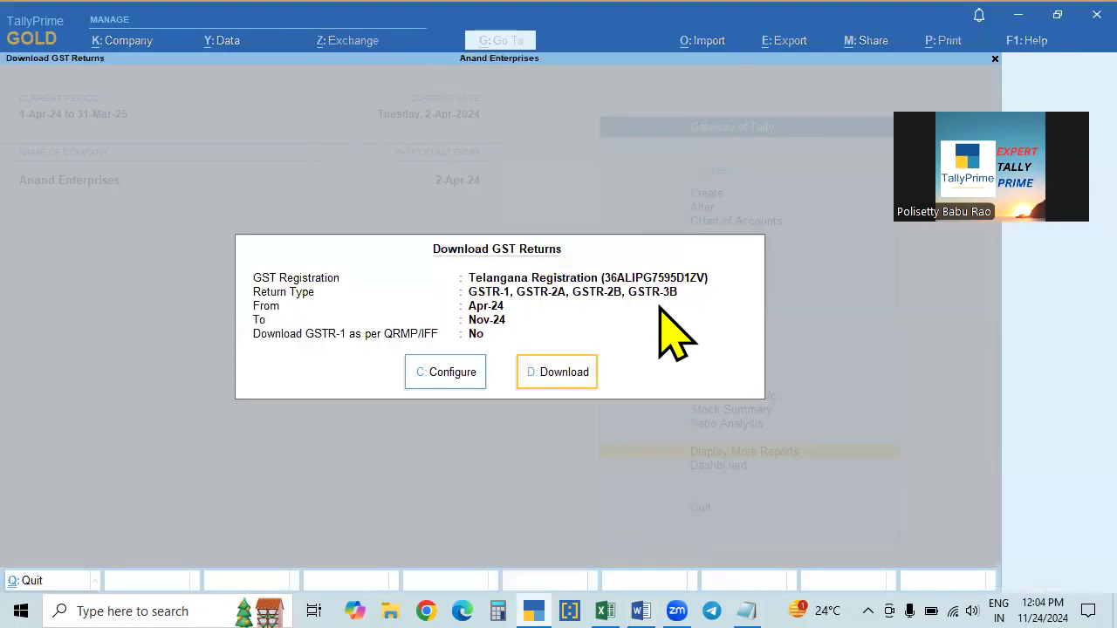
left_click(447, 372)
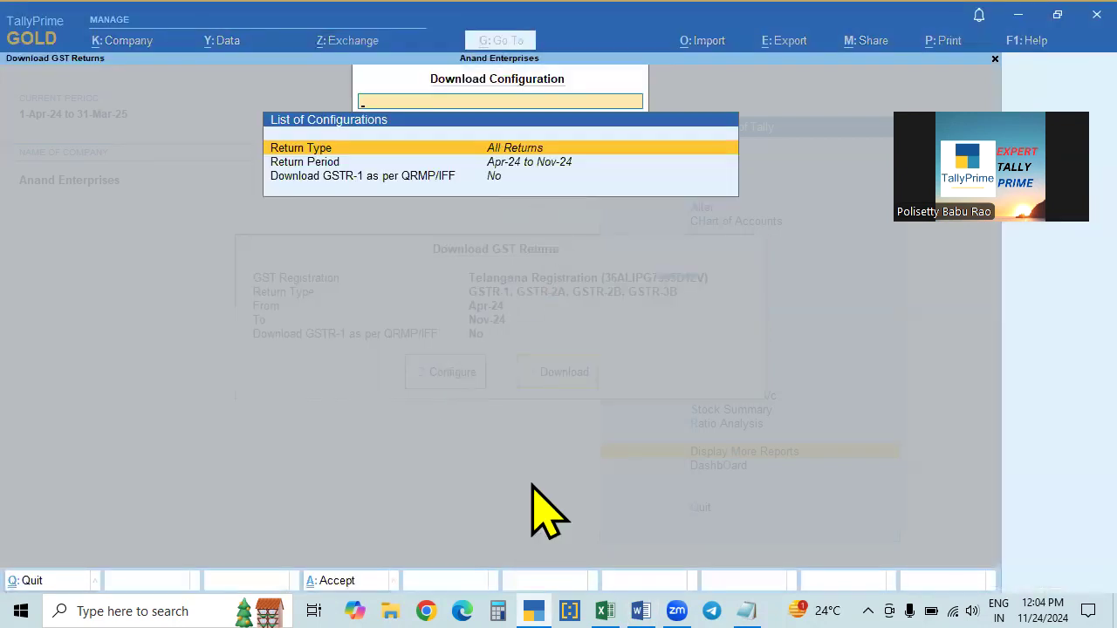
left_click(523, 150)
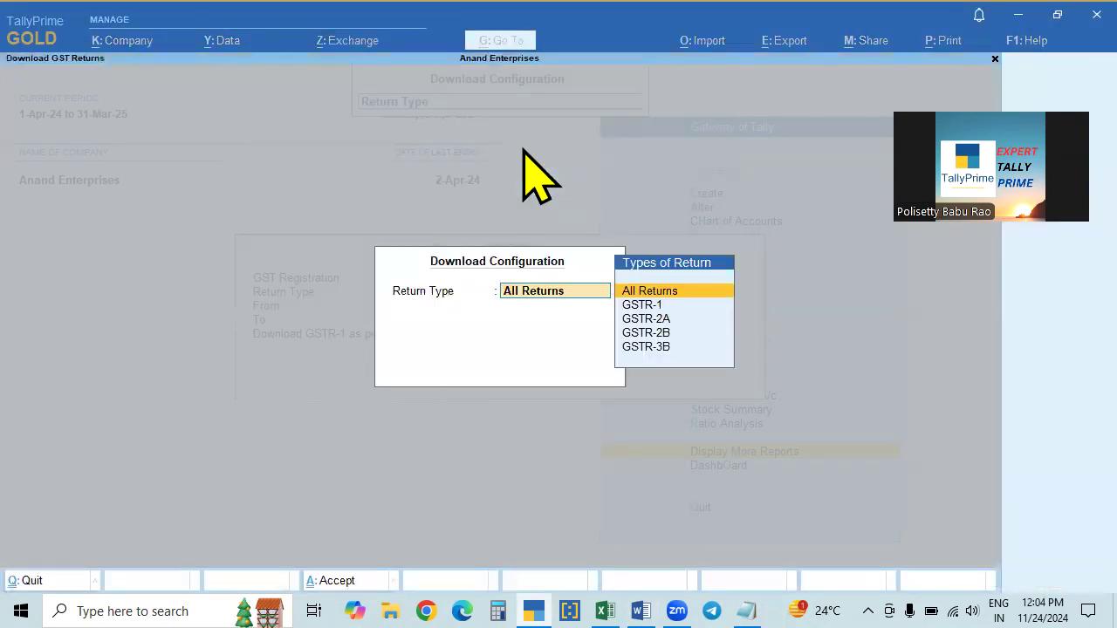
left_click(667, 347)
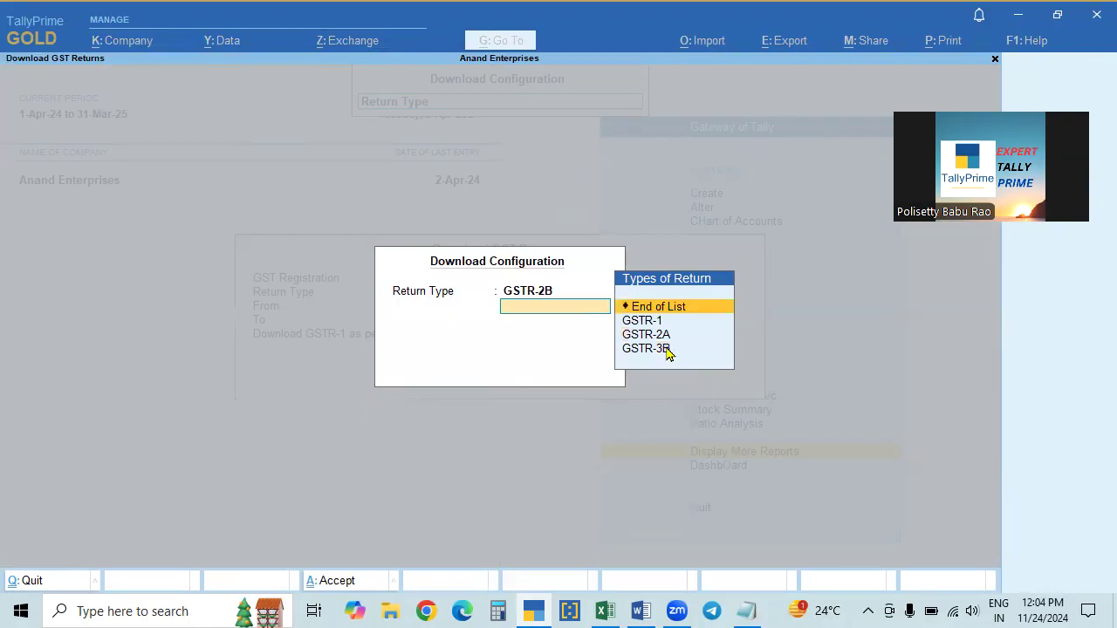
key("Return")
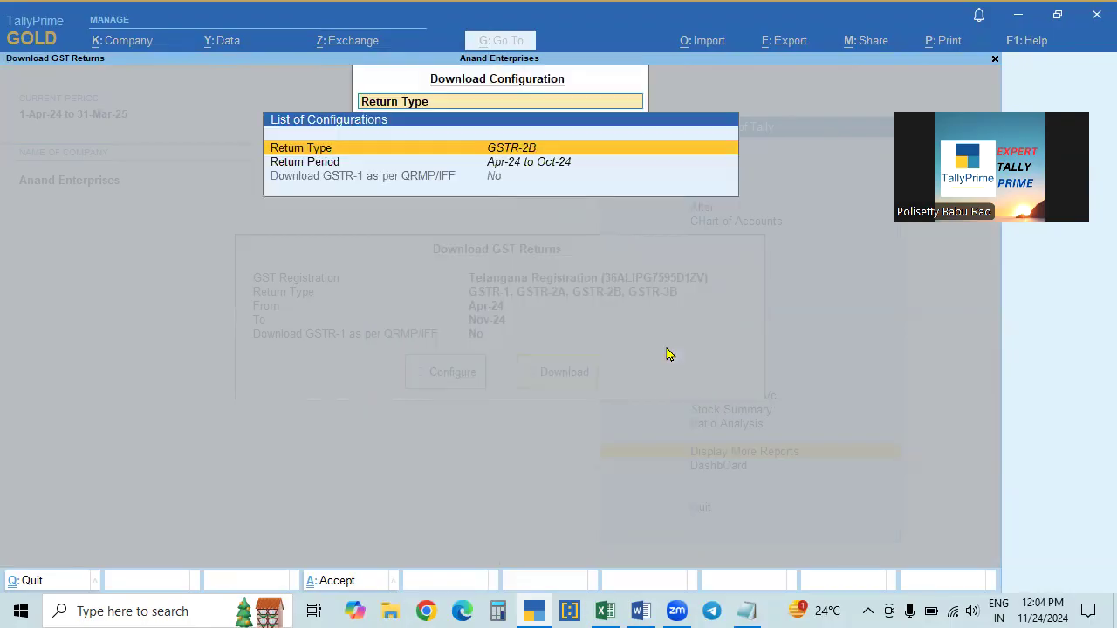
Step: Accept the return period Apr-24 to Oct-24 and the download configuration, and return to Gateway of Tally without downloading
left_click(534, 164)
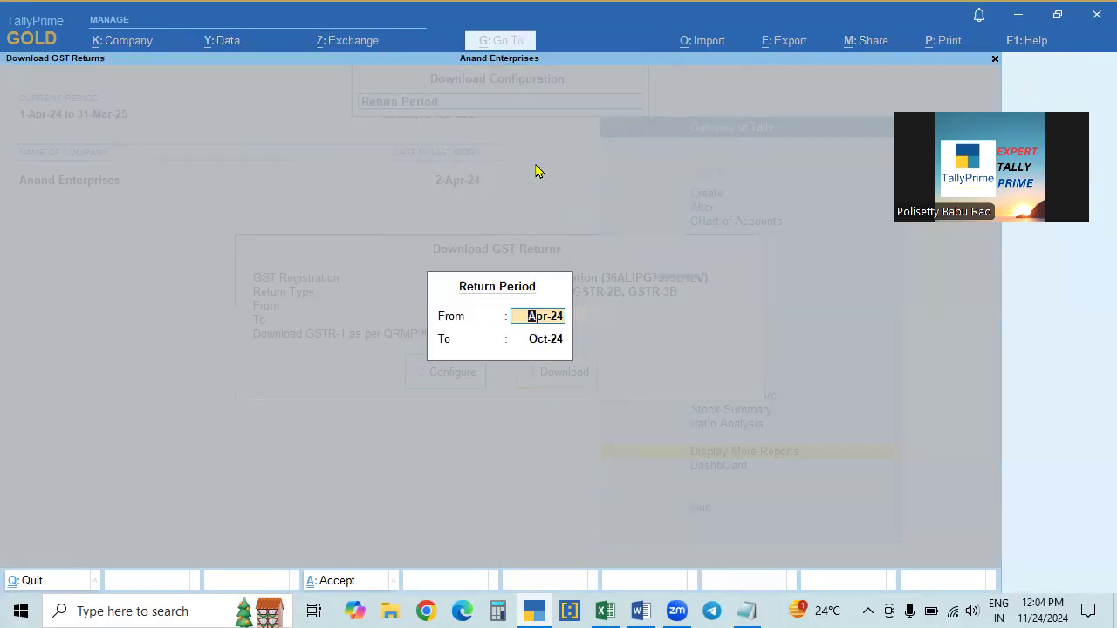
key("ctrl+a")
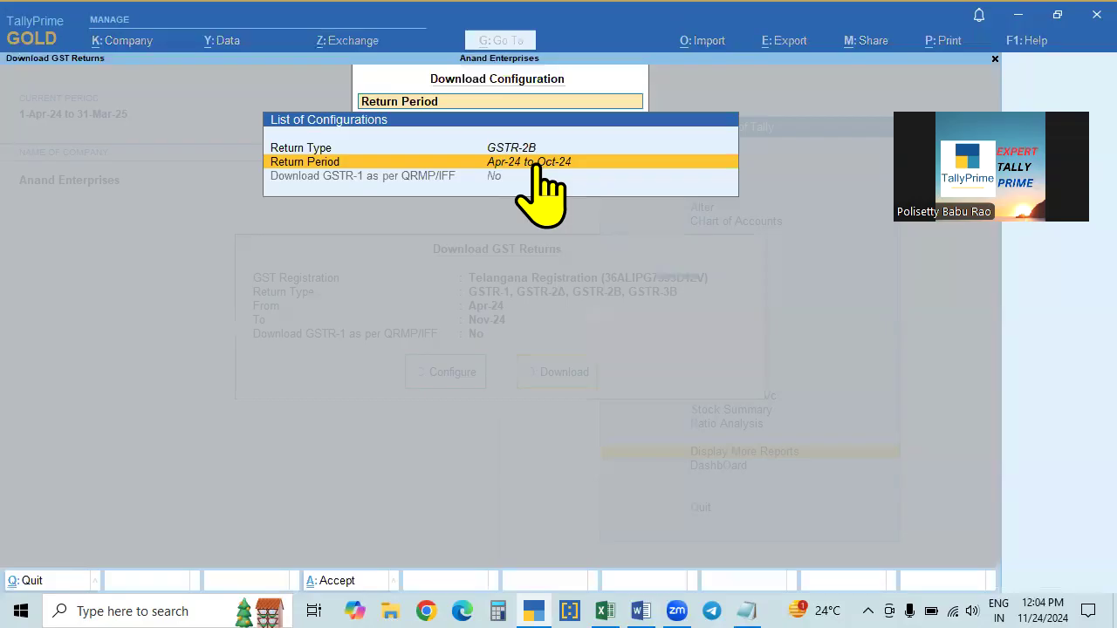
key("ctrl+a")
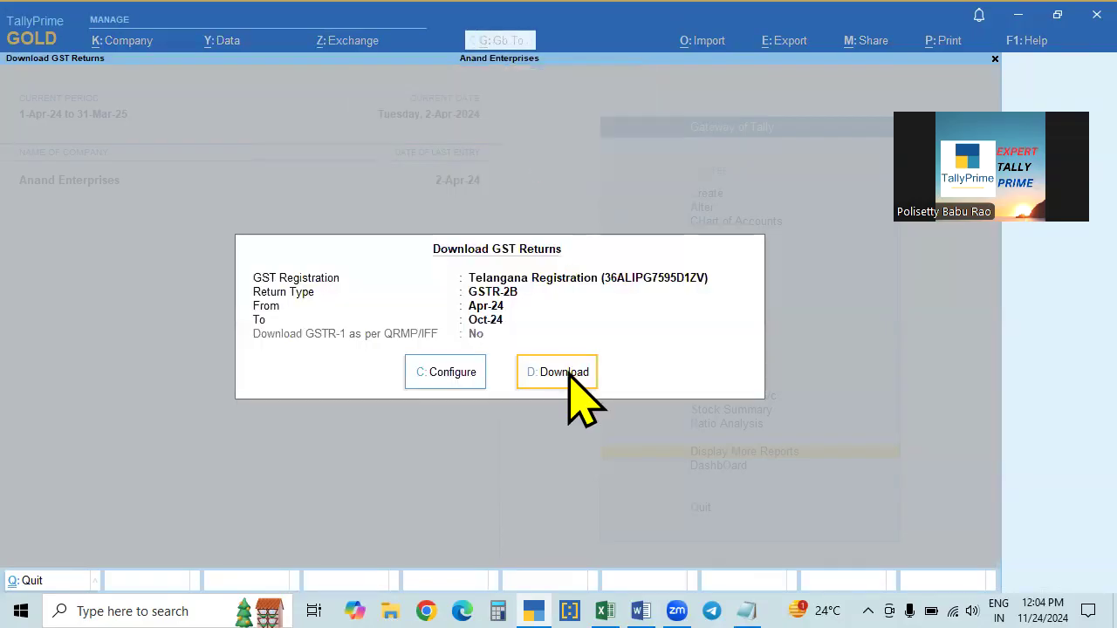
key("Escape")
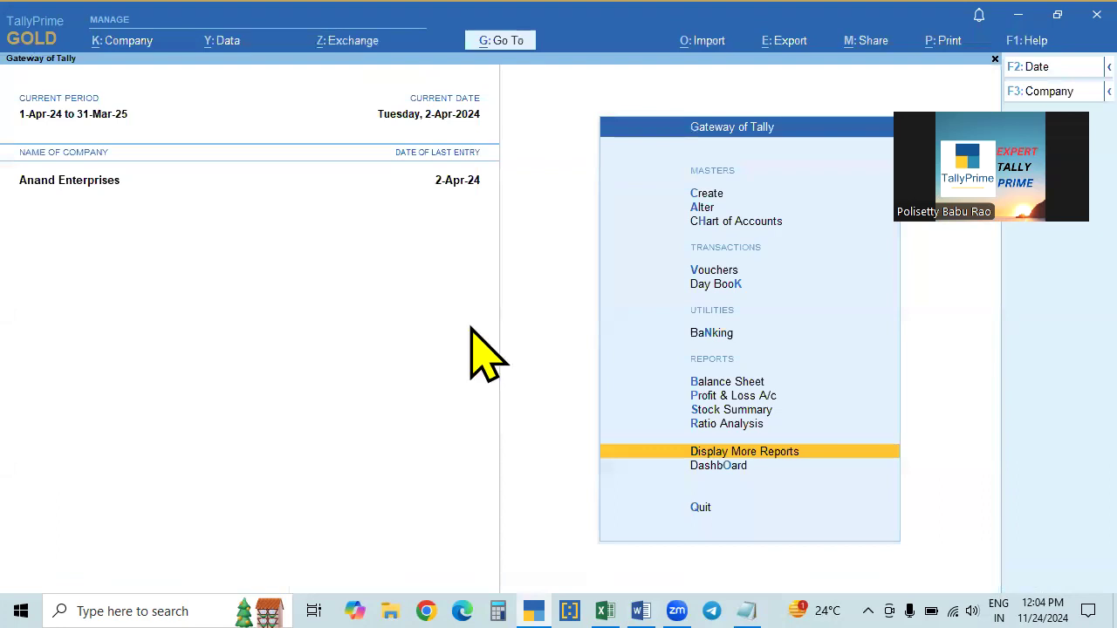
Step: Open the GSTR-2B Reconciliation report, review its sections, and go back to the Statutory Reports
left_click(774, 455)
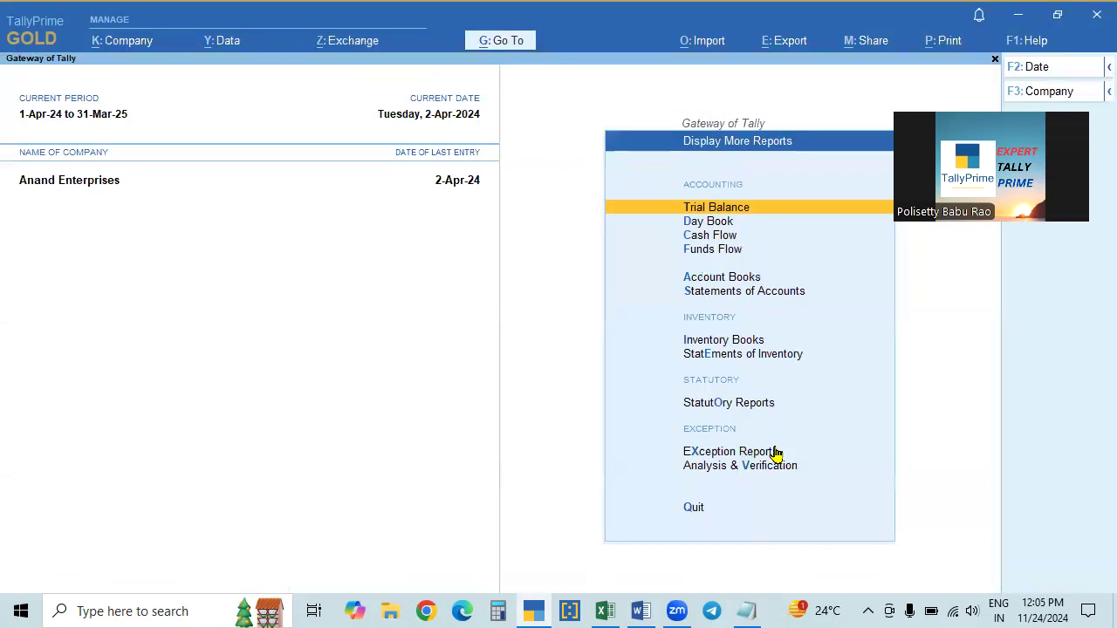
left_click(737, 403)
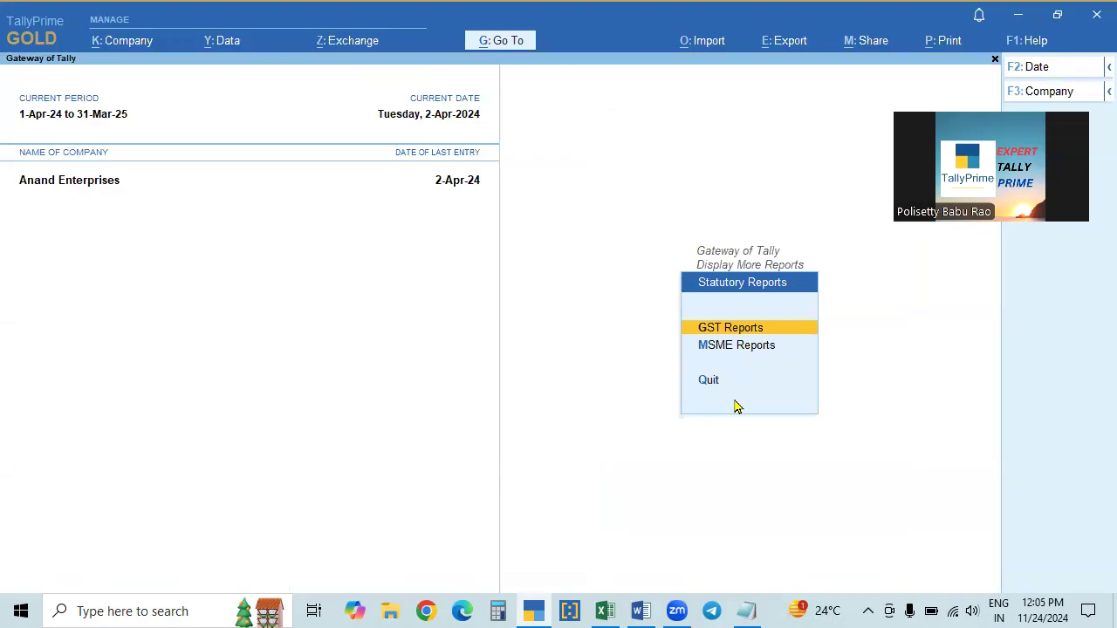
left_click(739, 328)
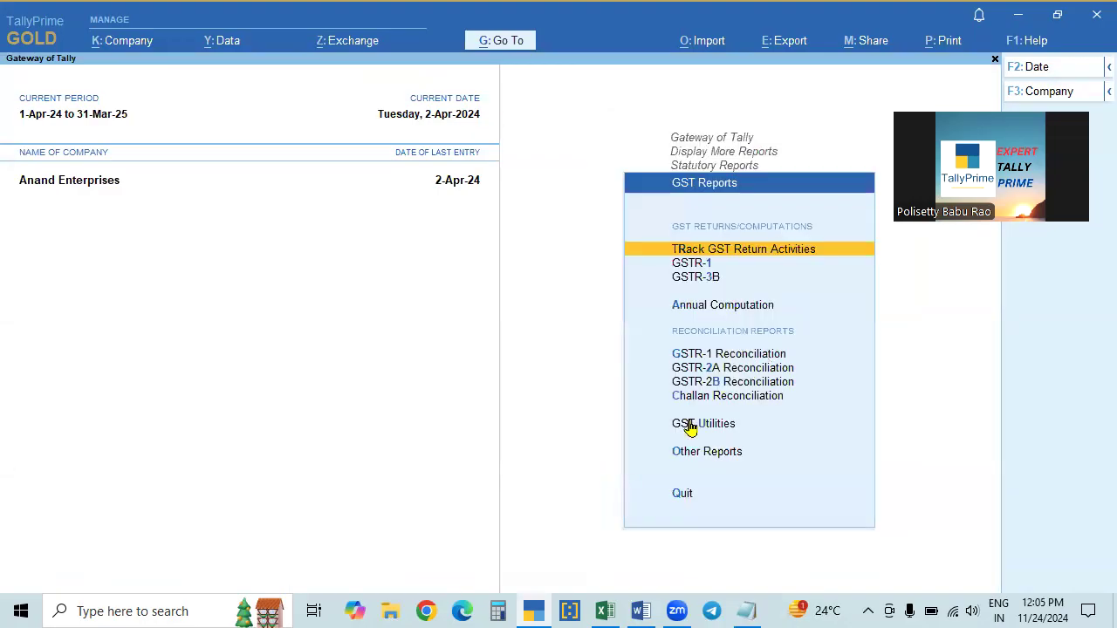
left_click(731, 382)
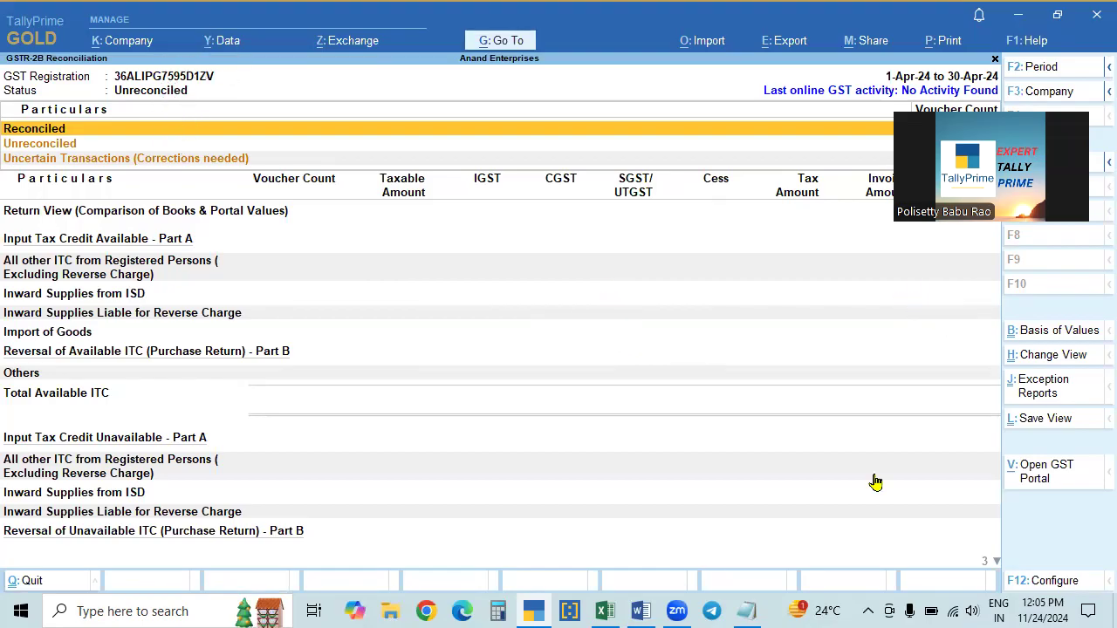
key("Escape")
key("Escape")
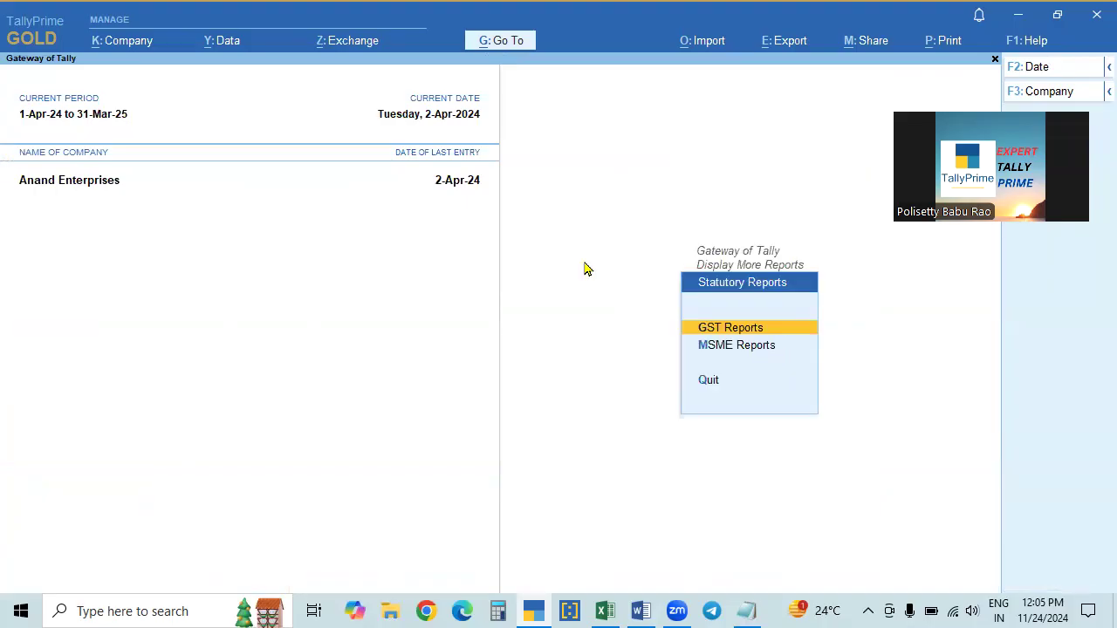
Step: Switch to Word to check the note on downloading returns and reconciliation, and return to Gateway of Tally in TallyPrime
left_click(641, 611)
scroll(381, 388, "down", 2)
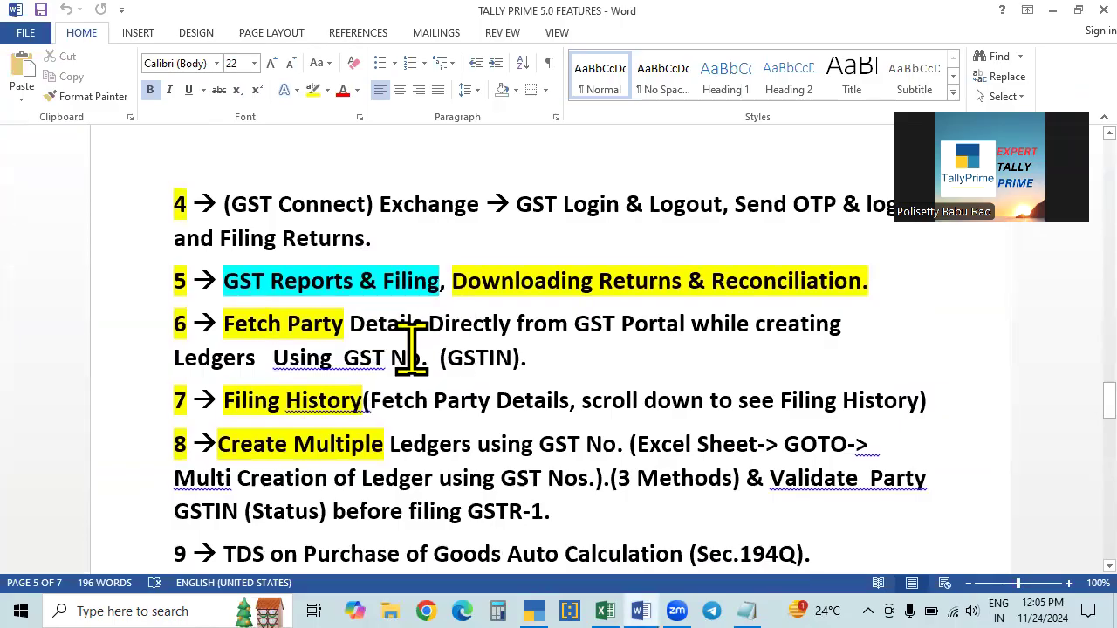
left_click(534, 611)
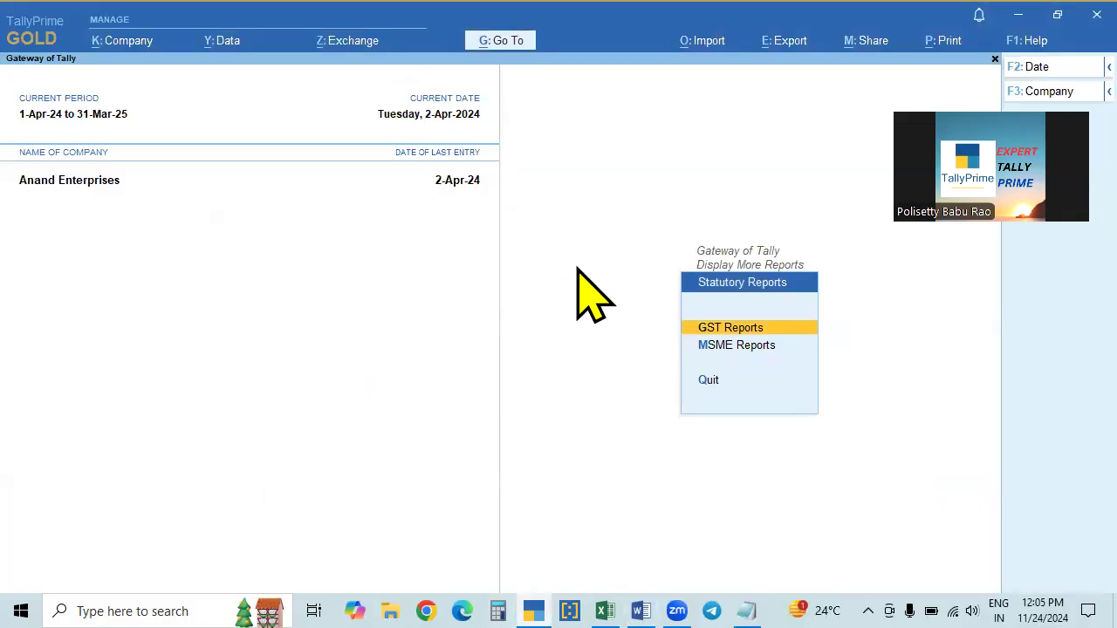
key("Escape")
key("Escape")
key("Escape")
key("Escape")
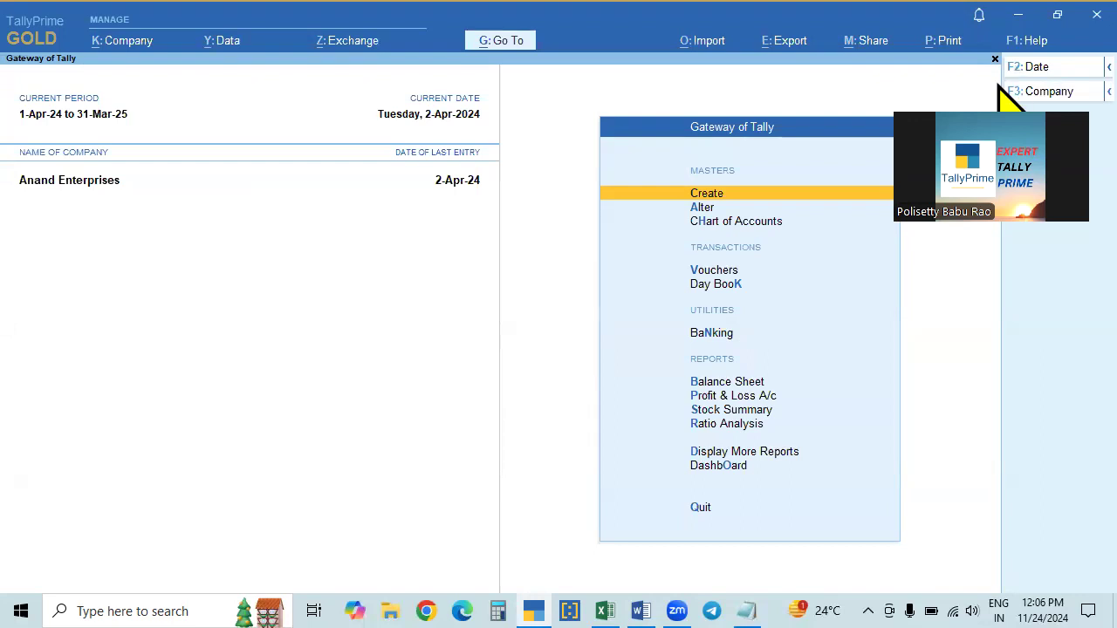
Step: Switch to the Word notes on fetching party details and filing history, and return to TallyPrime
key("Return")
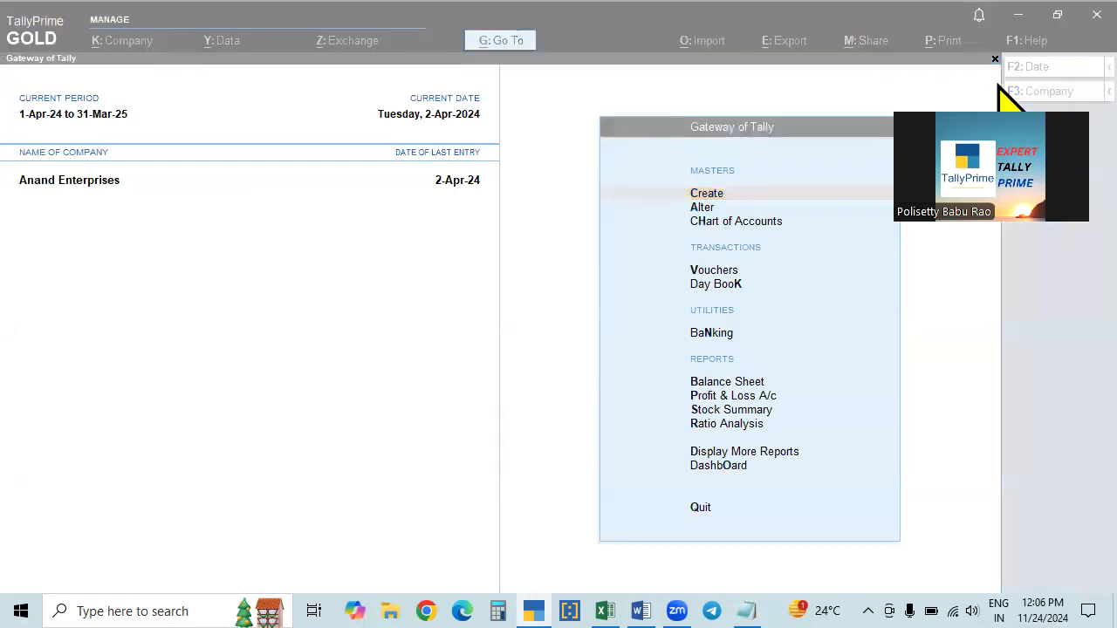
left_click_drag(913, 187, 229, 382)
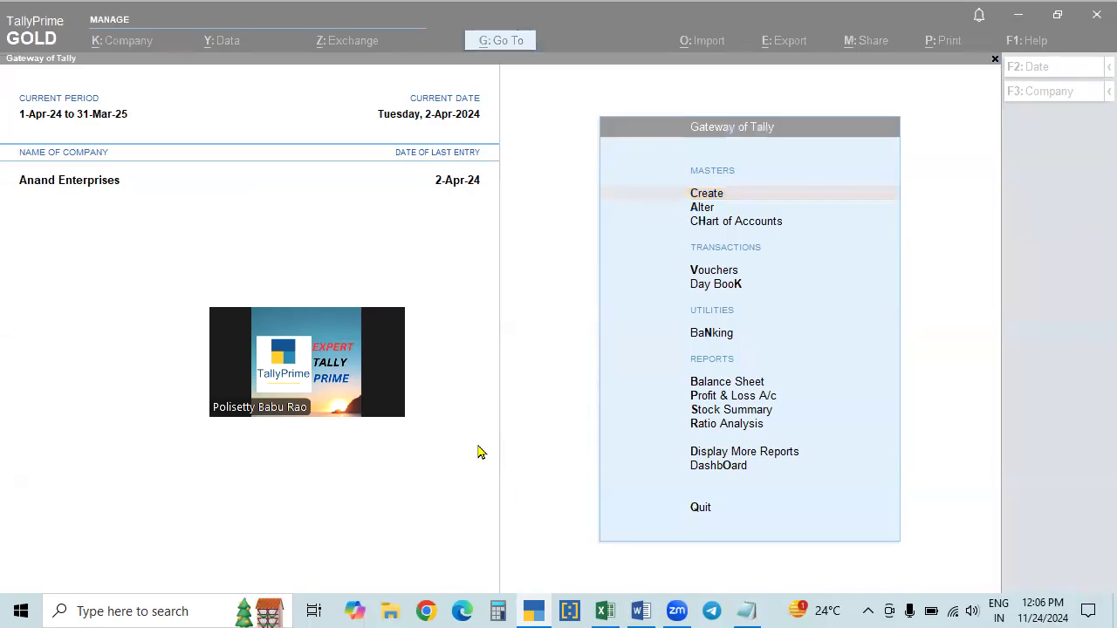
left_click(928, 436)
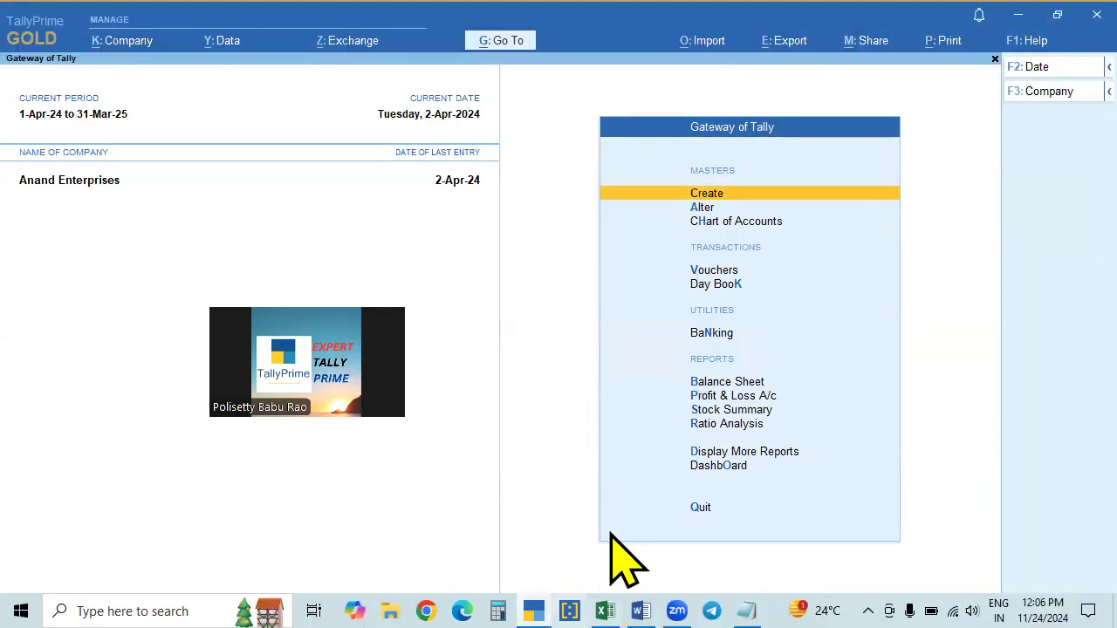
left_click(641, 610)
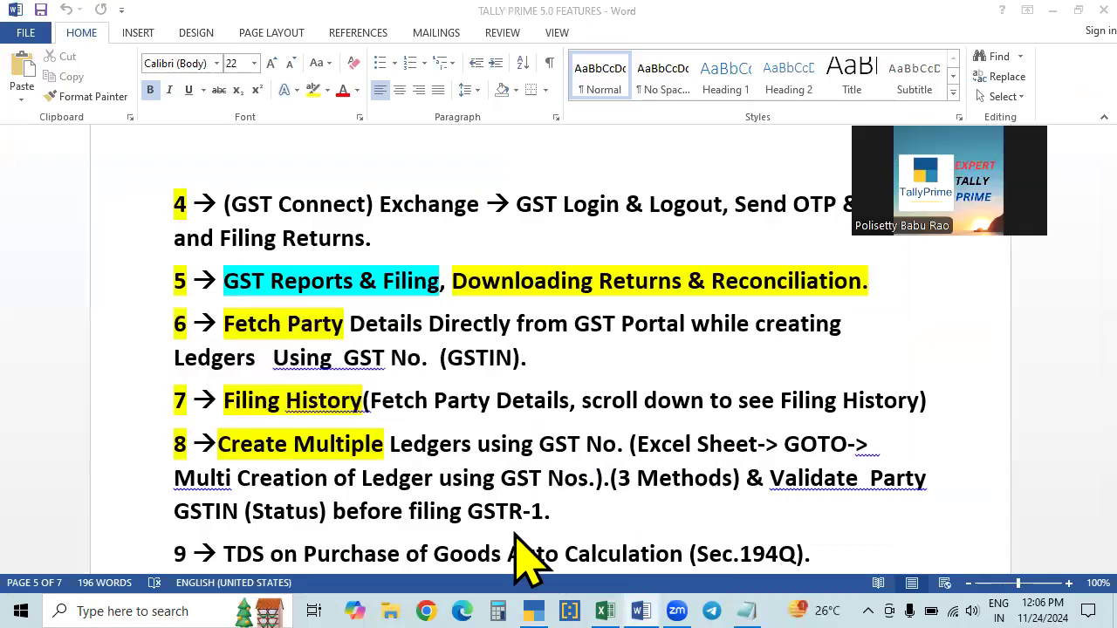
left_click(536, 611)
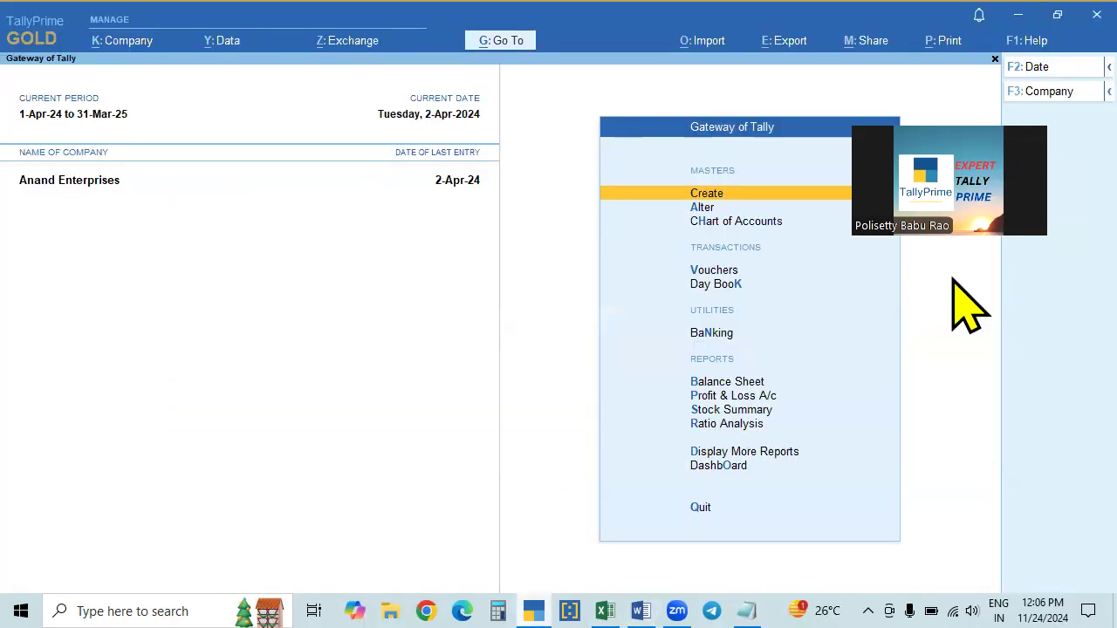
Step: Open the Central Warehousing Corporation ledger for alteration, review its details, and return to the list of ledgers
left_click(701, 208)
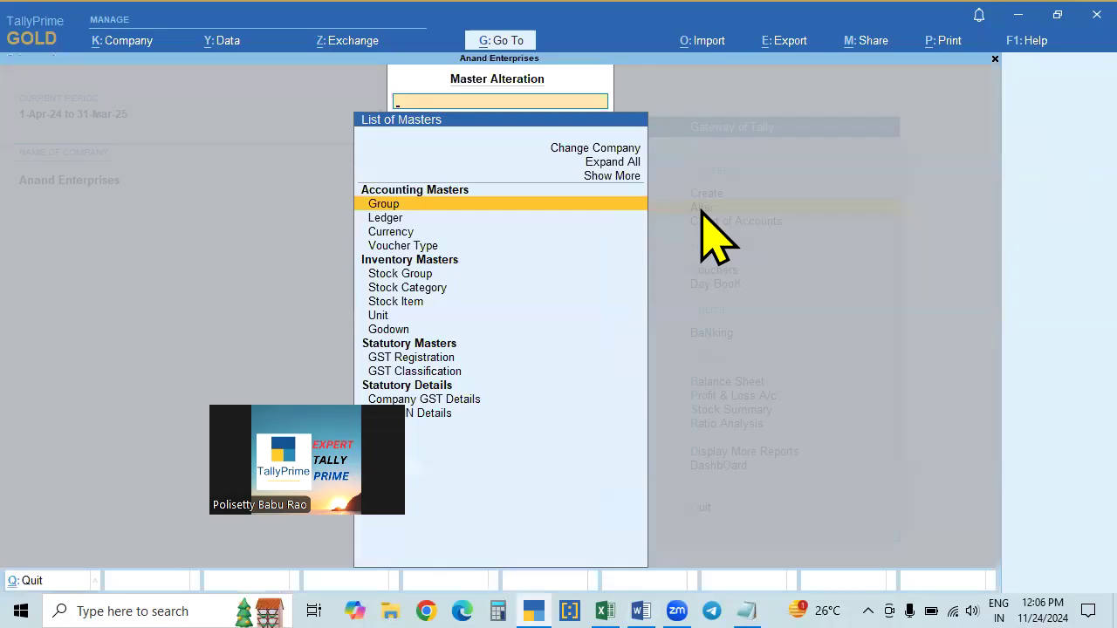
key("Down")
key("Return")
key("Down")
key("Down")
key("Down")
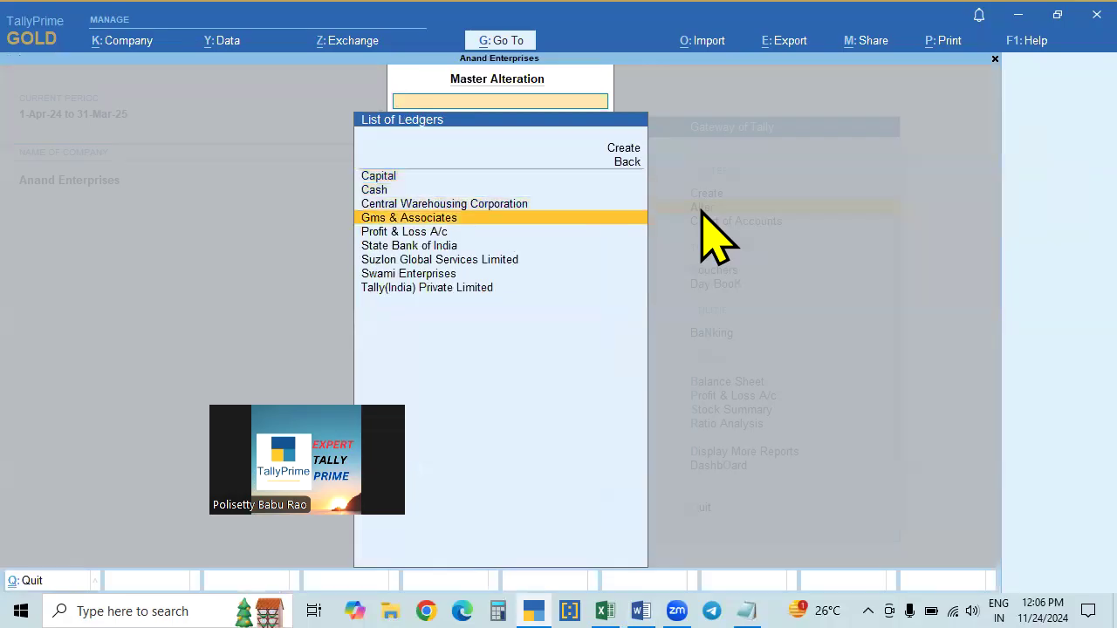
key("Up")
key("Return")
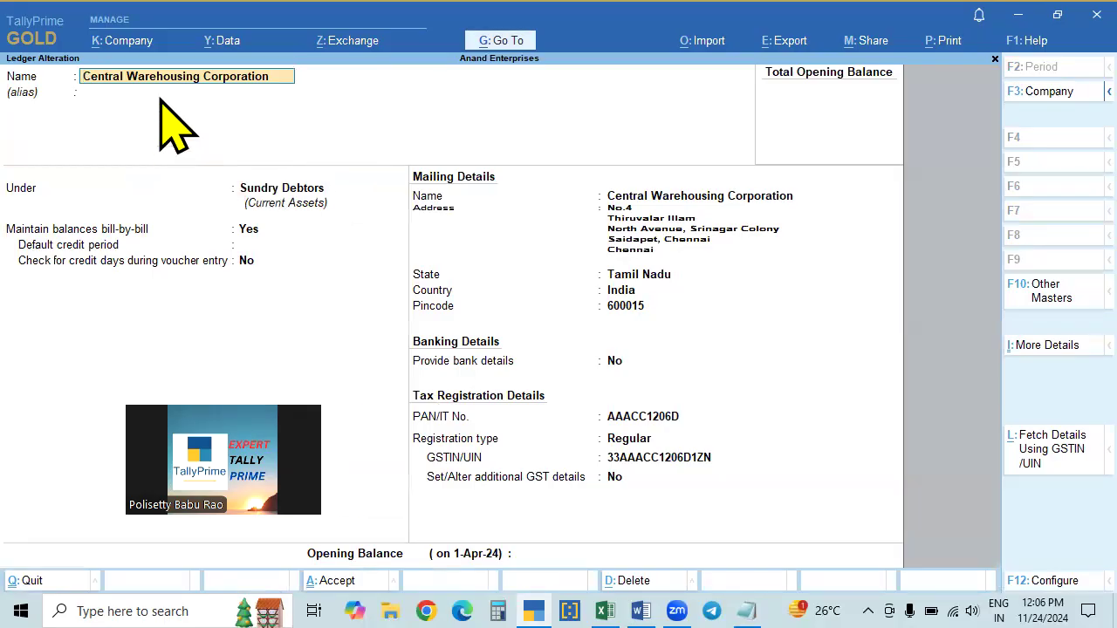
key("Escape")
key("Escape")
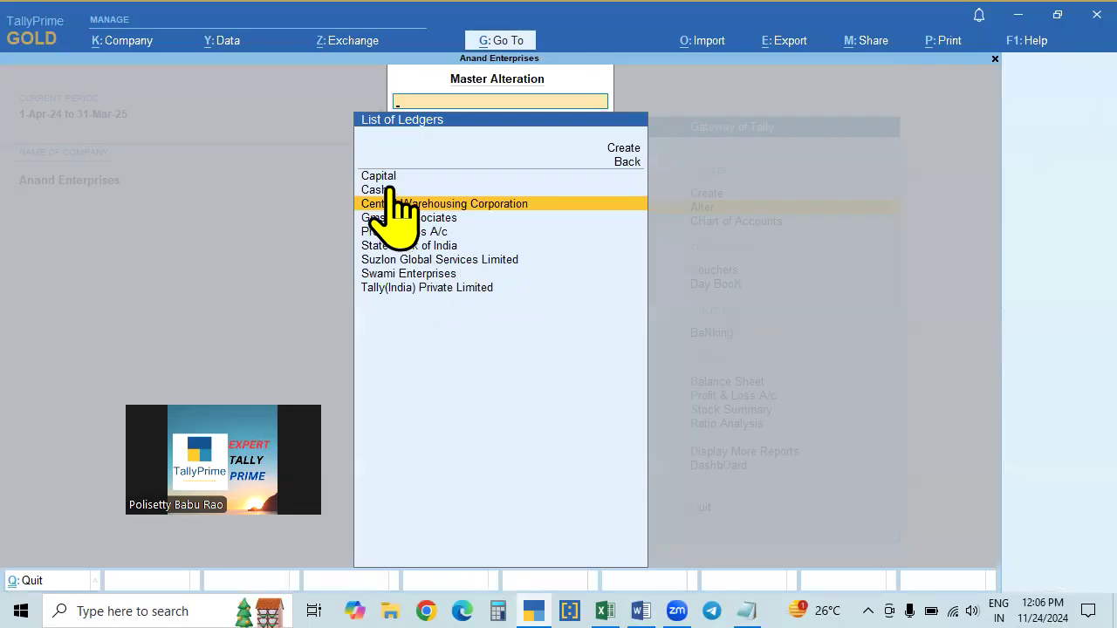
Step: Open the Swami Enterprises ledger for alteration and fetch its party details from the GST portal using its GSTIN
left_click(402, 274)
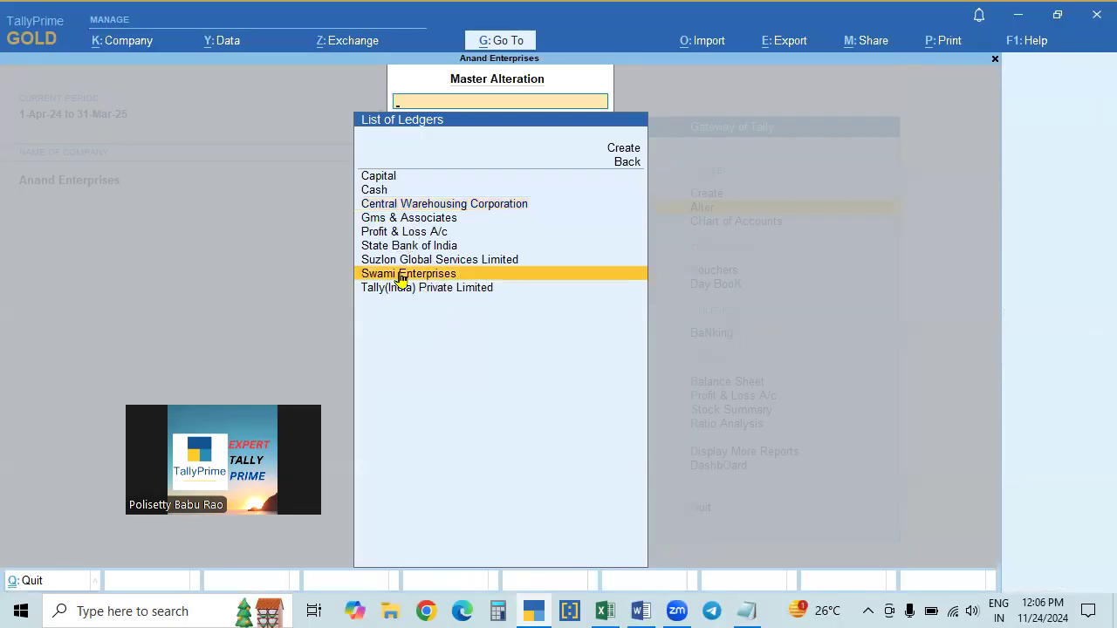
left_click(401, 274)
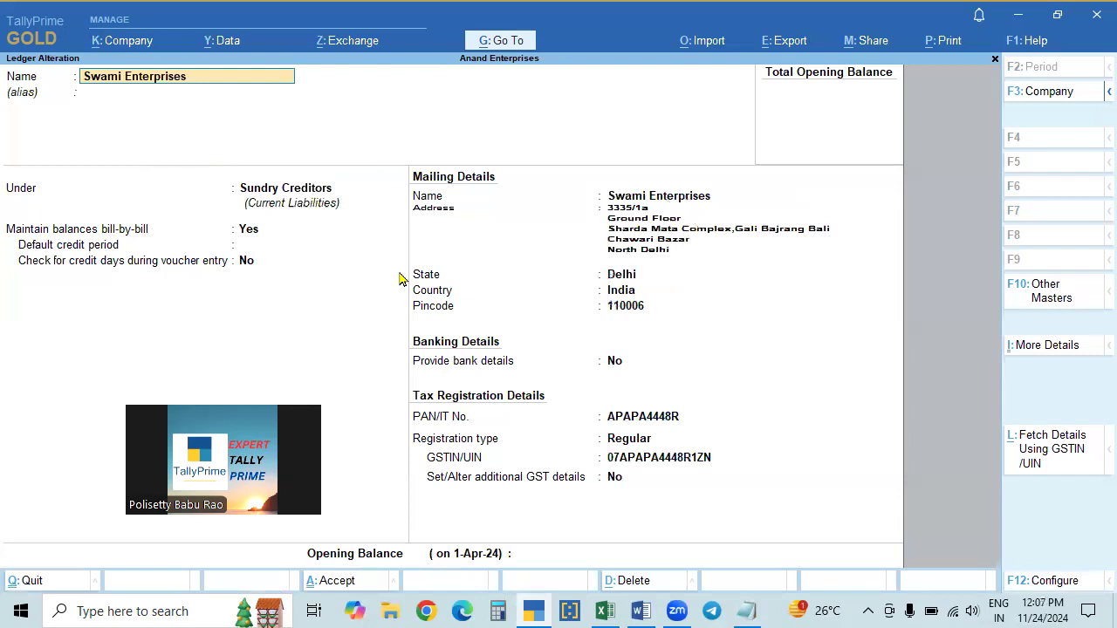
left_click(646, 465)
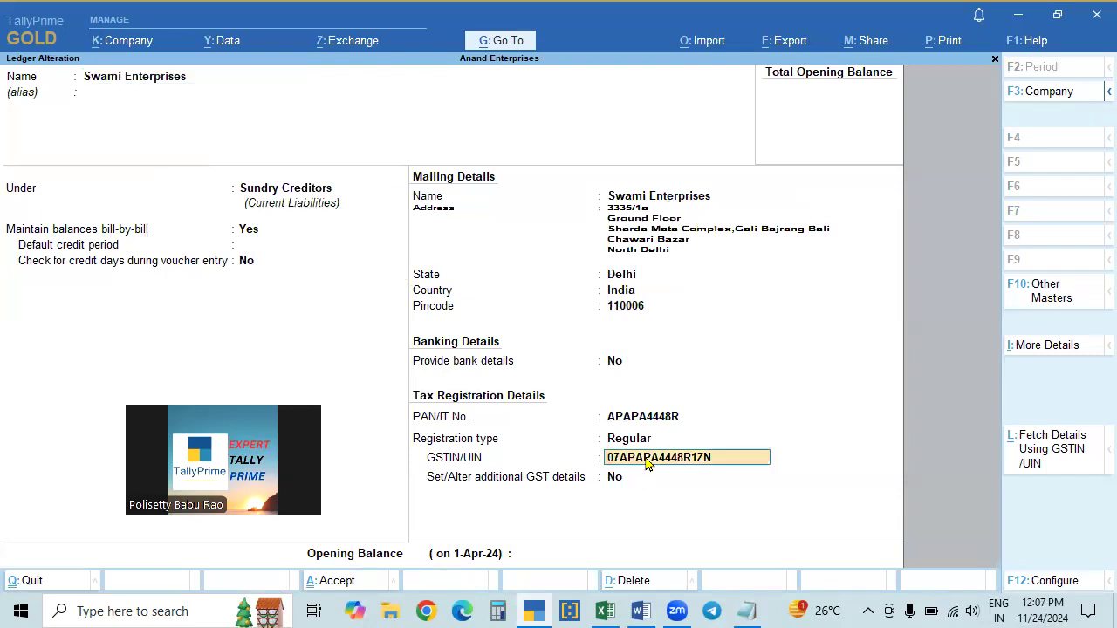
left_click(1051, 452)
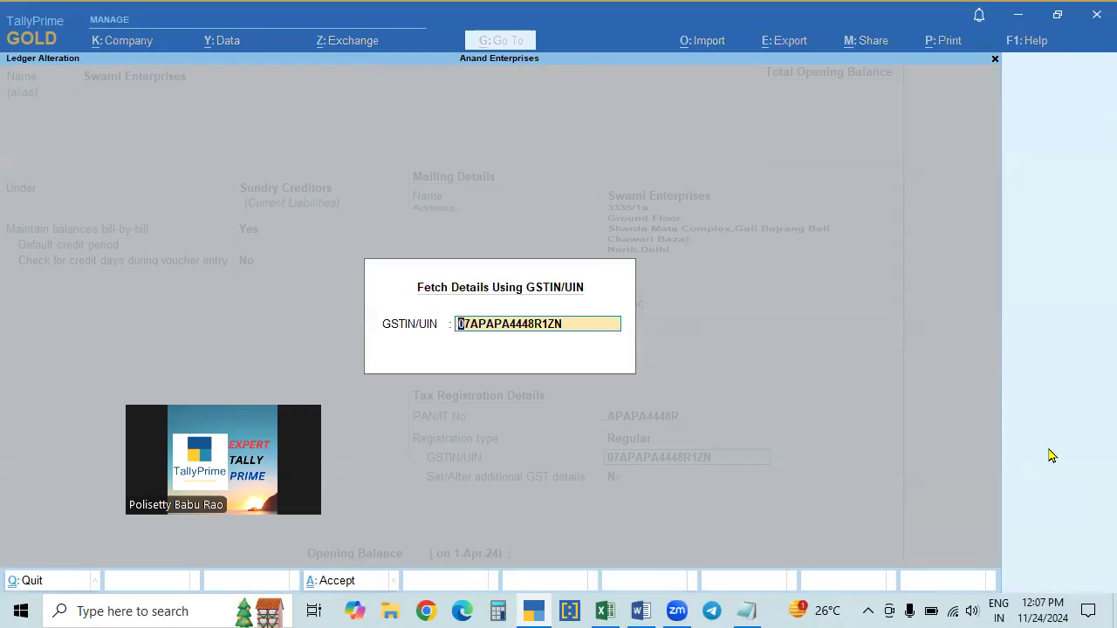
key("Return")
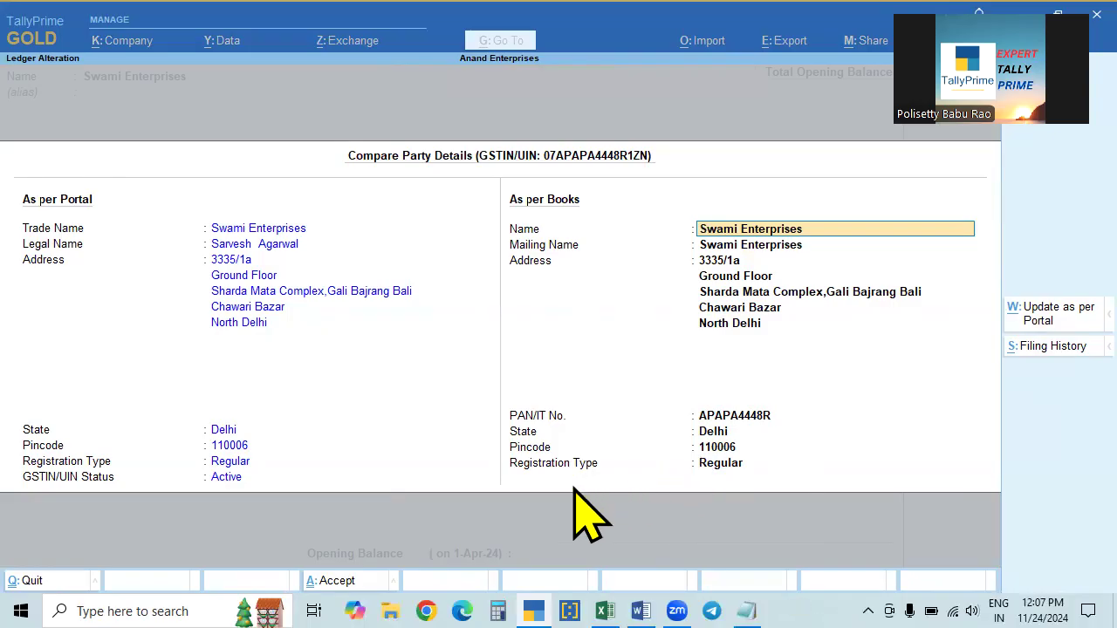
Step: Close the party details comparison and the ledger alteration without saving, returning to Gateway of Tally
key("Escape")
key("Escape")
key("Return")
key("Escape")
key("Escape")
key("Return")
key("Escape")
key("Escape")
key("Escape")
key("Escape")
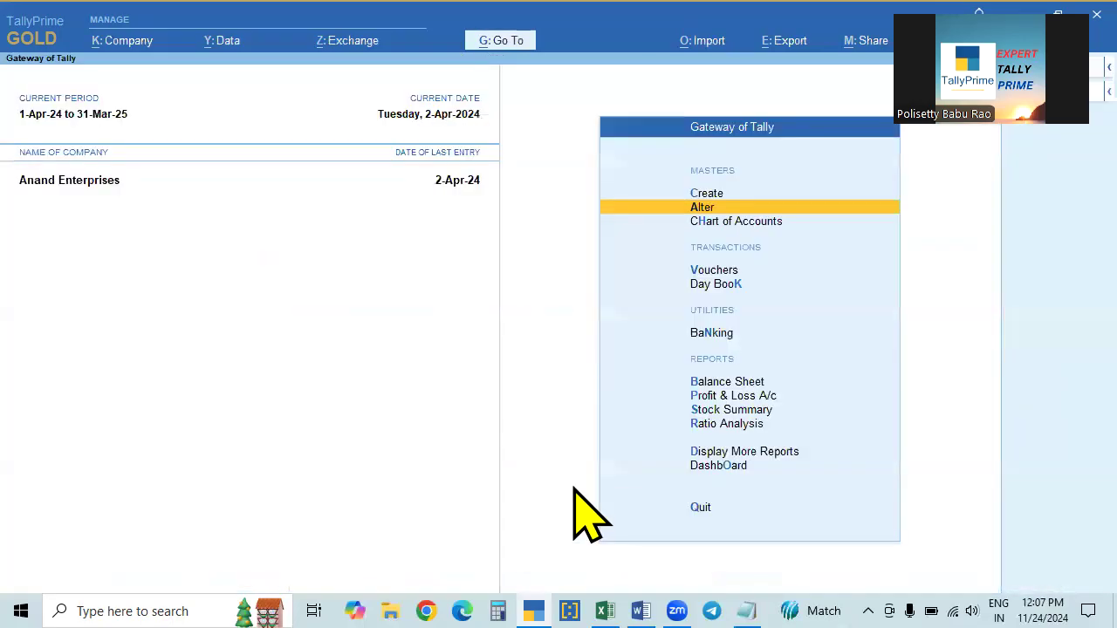
key("Down")
key("Return")
key("Down")
key("Return")
key("Up")
key("Up")
key("Escape")
key("Escape")
Step: Start creating a new ledger and open the Fetch Details Using GSTIN/UIN prompt
key("Up")
key("Return")
key("Down")
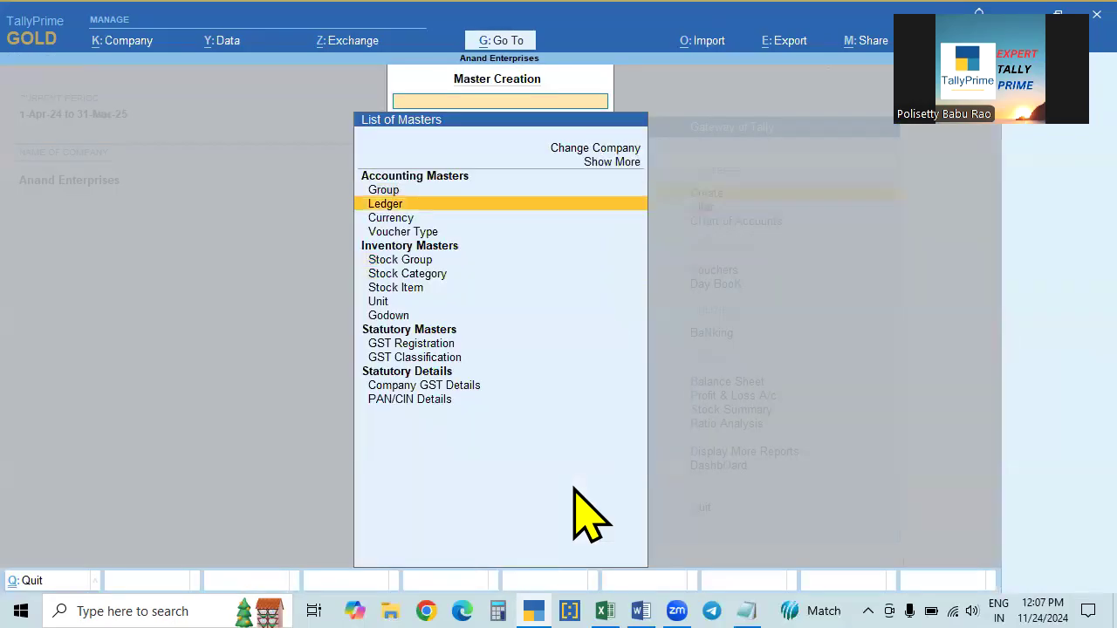
key("Return")
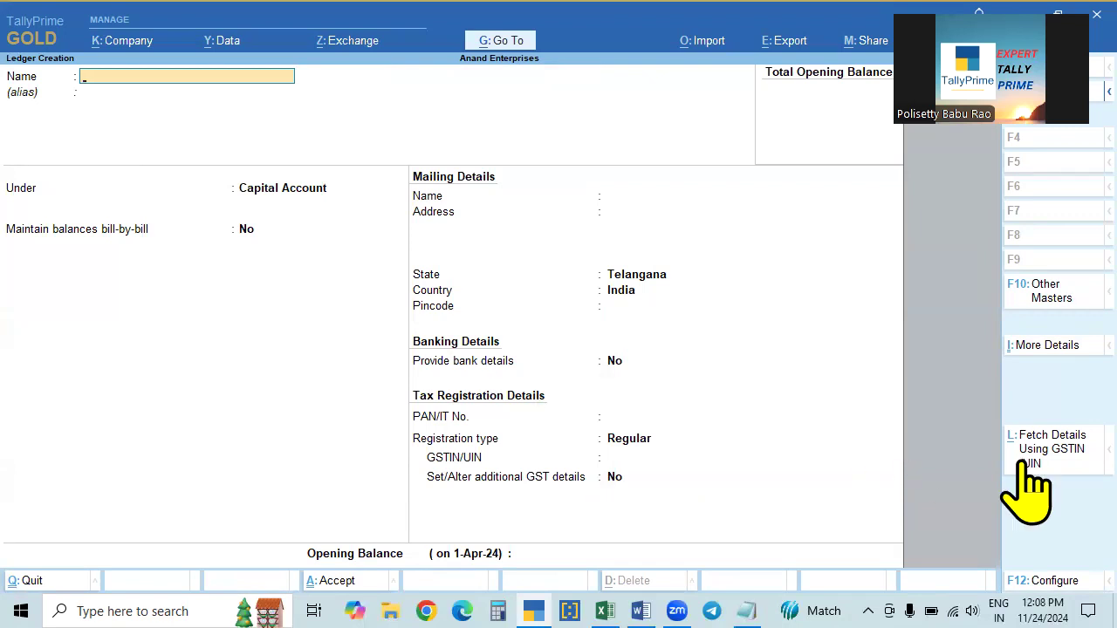
left_click(1051, 454)
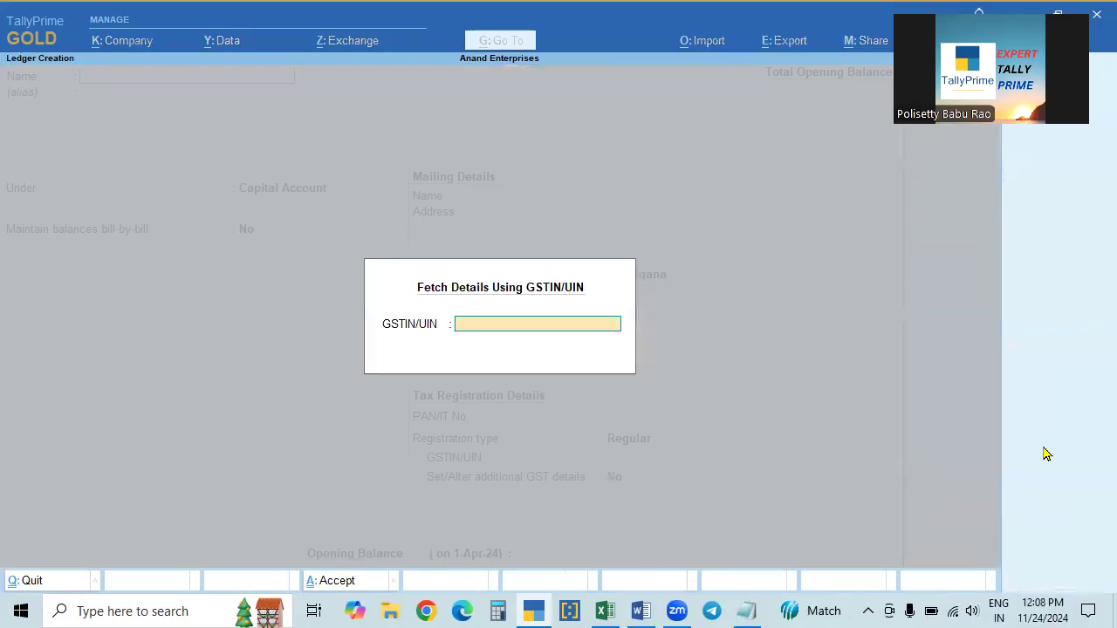
key("Escape")
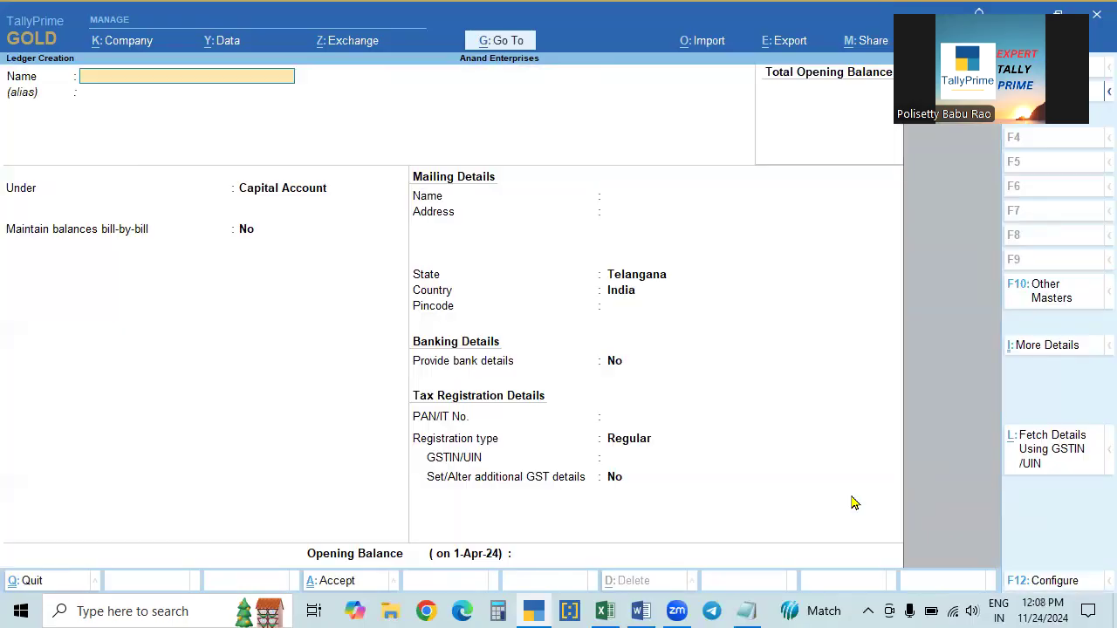
left_click(1039, 449)
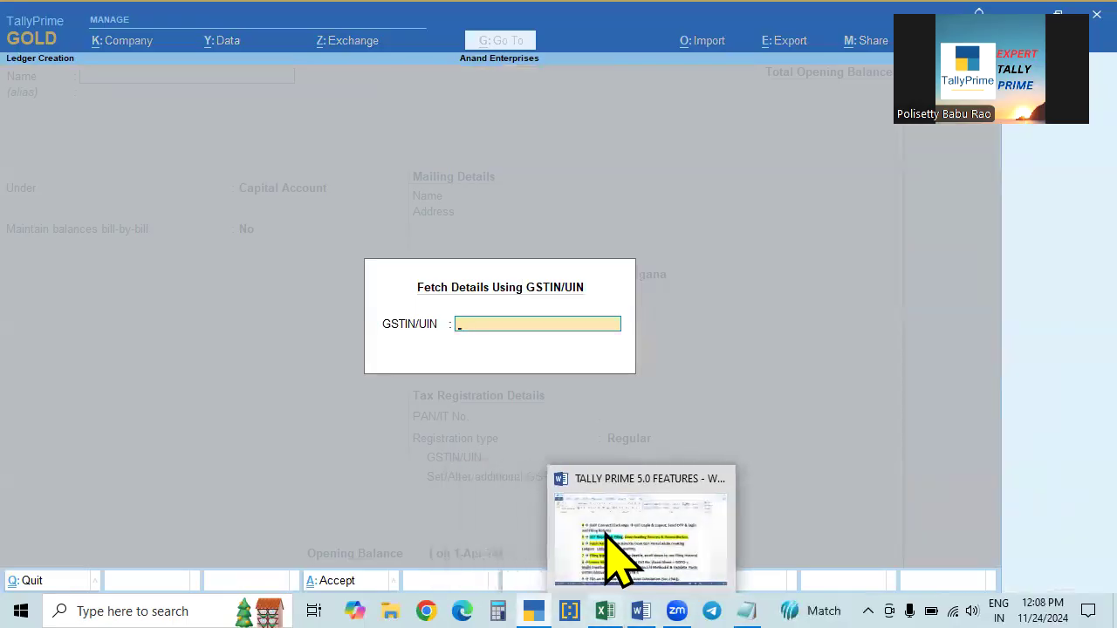
Step: Copy the GSTIN in cell D3 of the Excel GSTIN workbook and fetch that party's details in TallyPrime
left_click(605, 610)
left_click(476, 360)
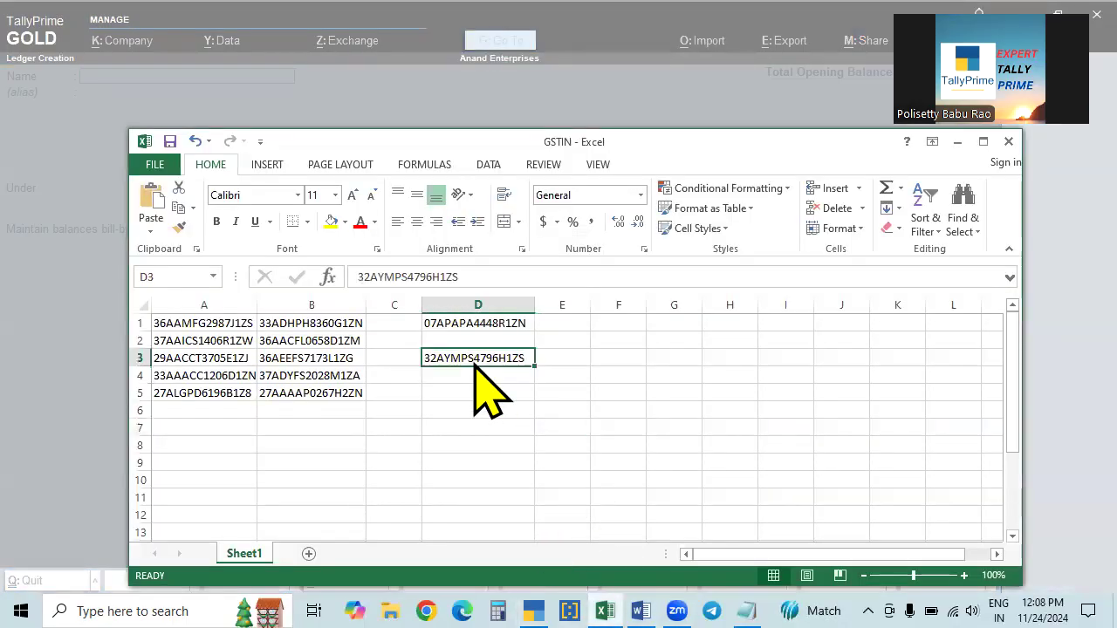
key("ctrl+c")
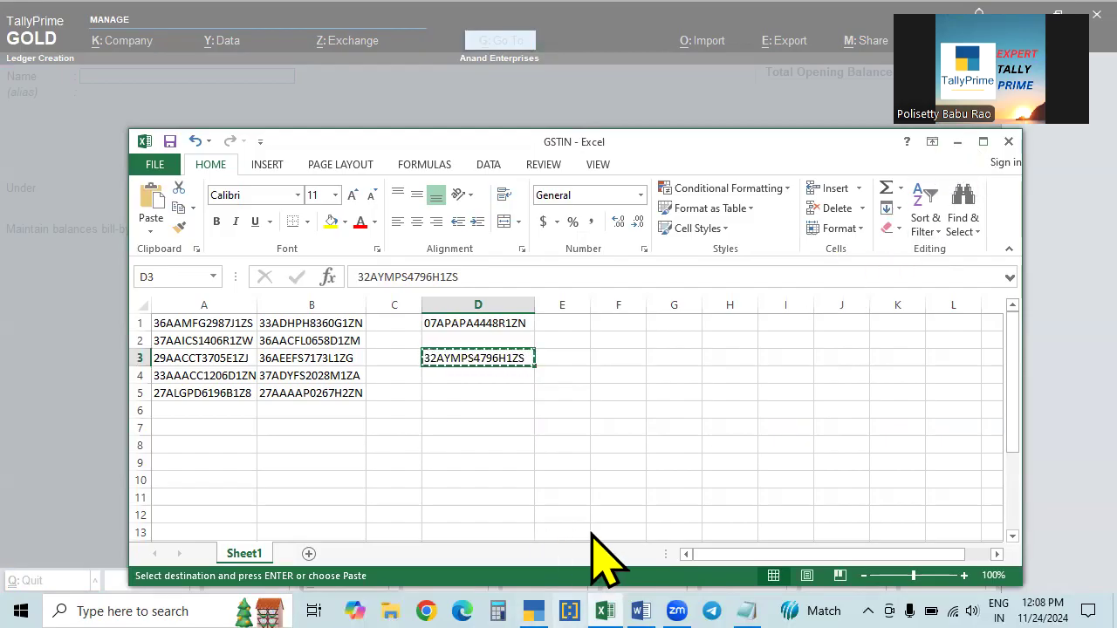
key("alt+Tab")
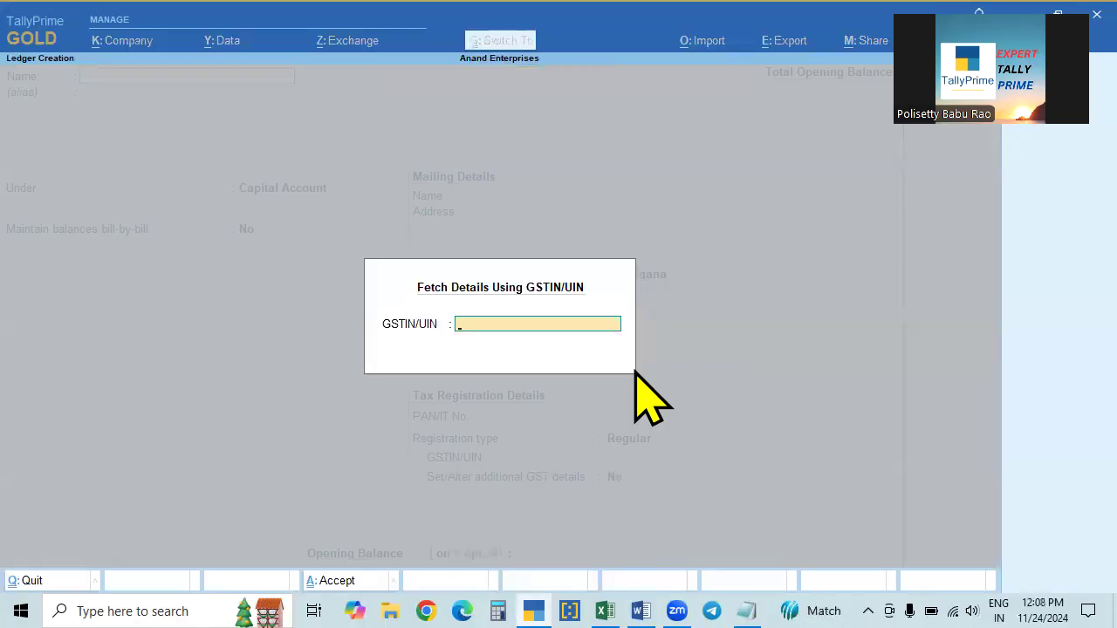
key("ctrl+v")
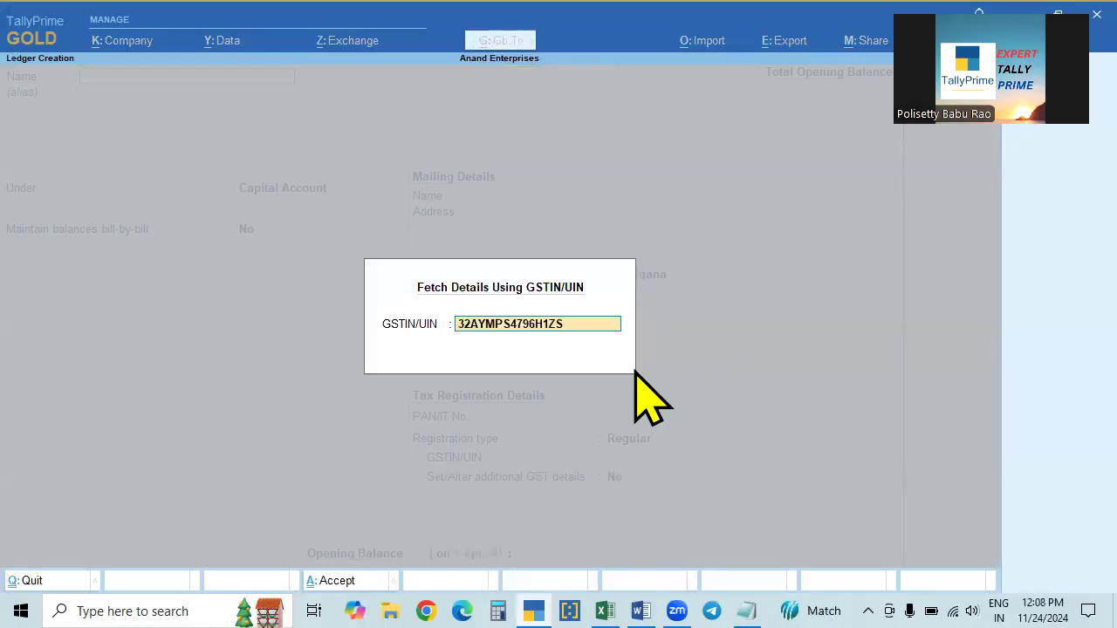
key("Return")
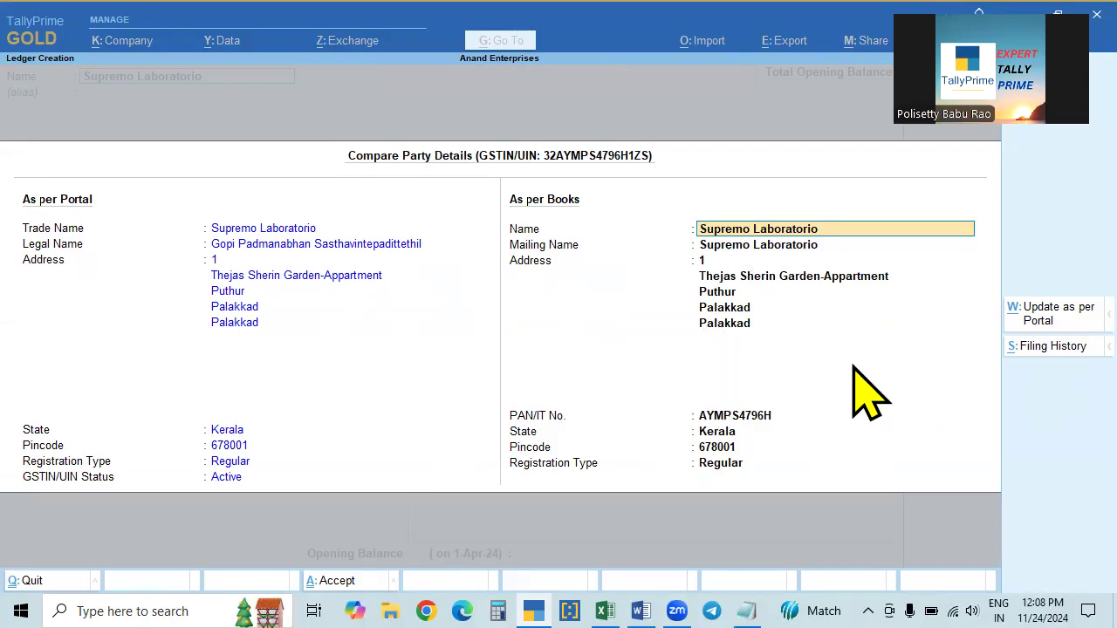
Step: Open the party's filing history, review the additional details and the GSTR-1 and GSTR-3B filings, and return to the comparison
key("Return")
key("Up")
left_click(1046, 353)
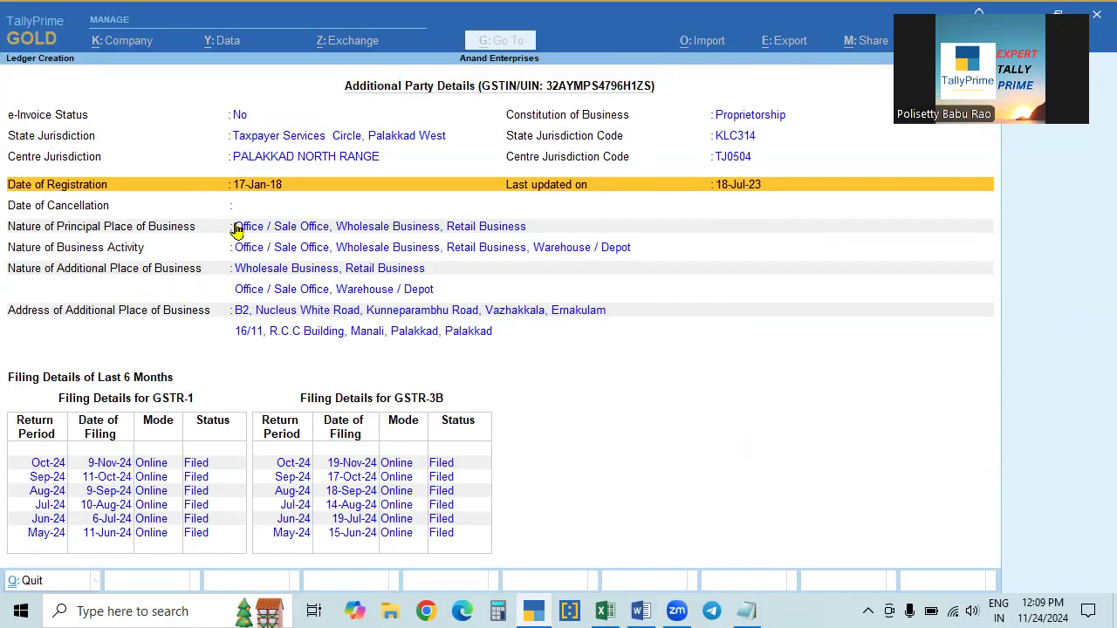
scroll(382, 437, "down", 5)
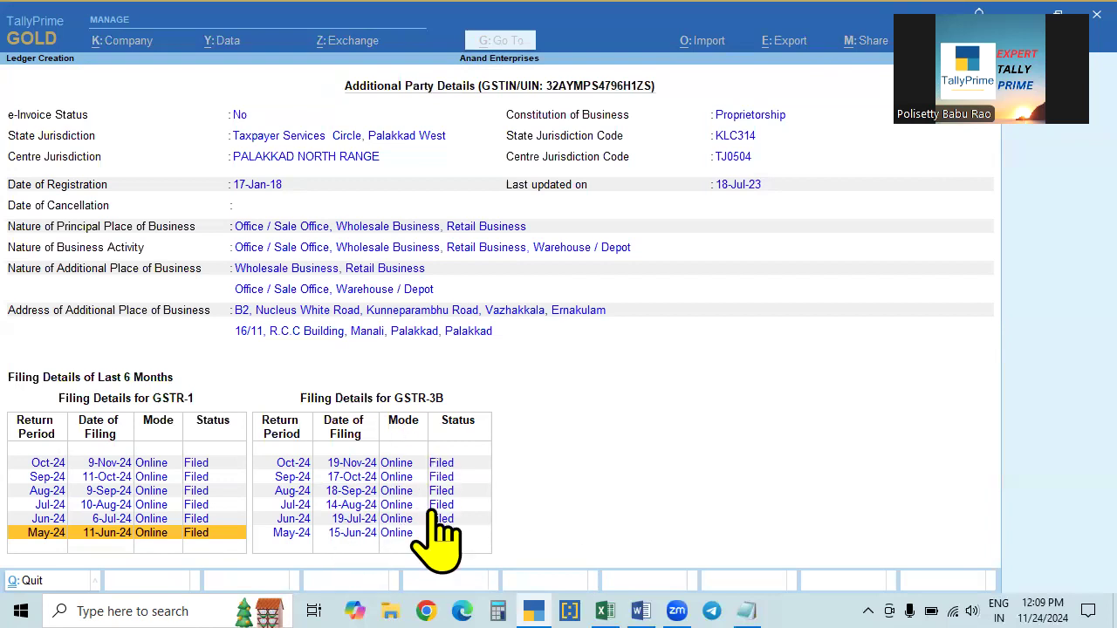
key("Escape")
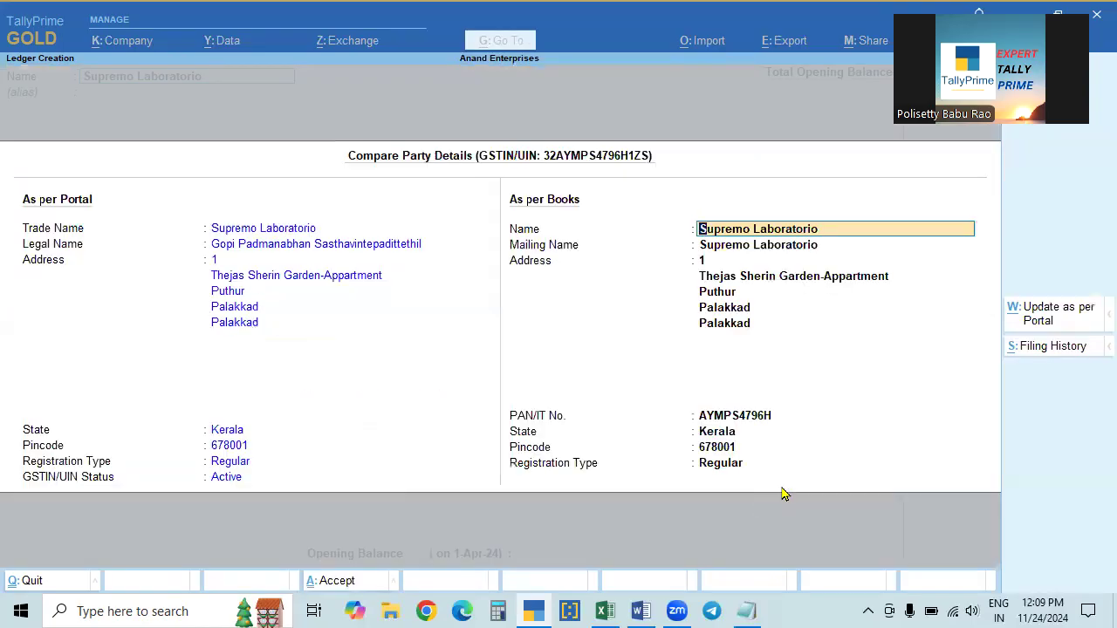
Step: Close the party details comparison, place the Supremo Laboratorio ledger under Sundry Debtors, and save it
key("Escape")
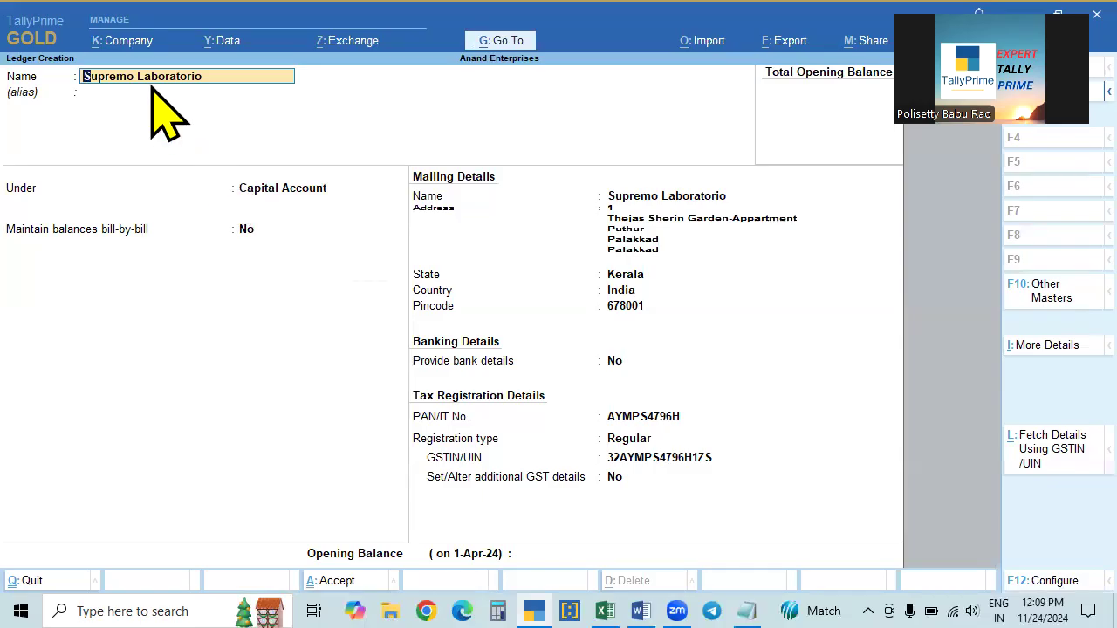
left_click(280, 190)
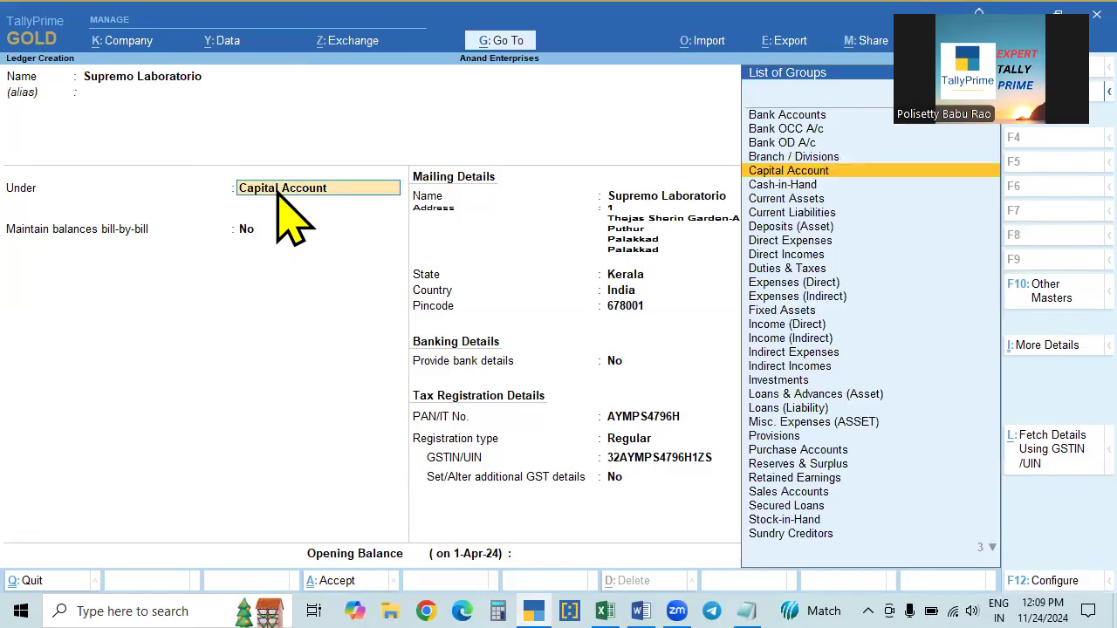
type("Sun")
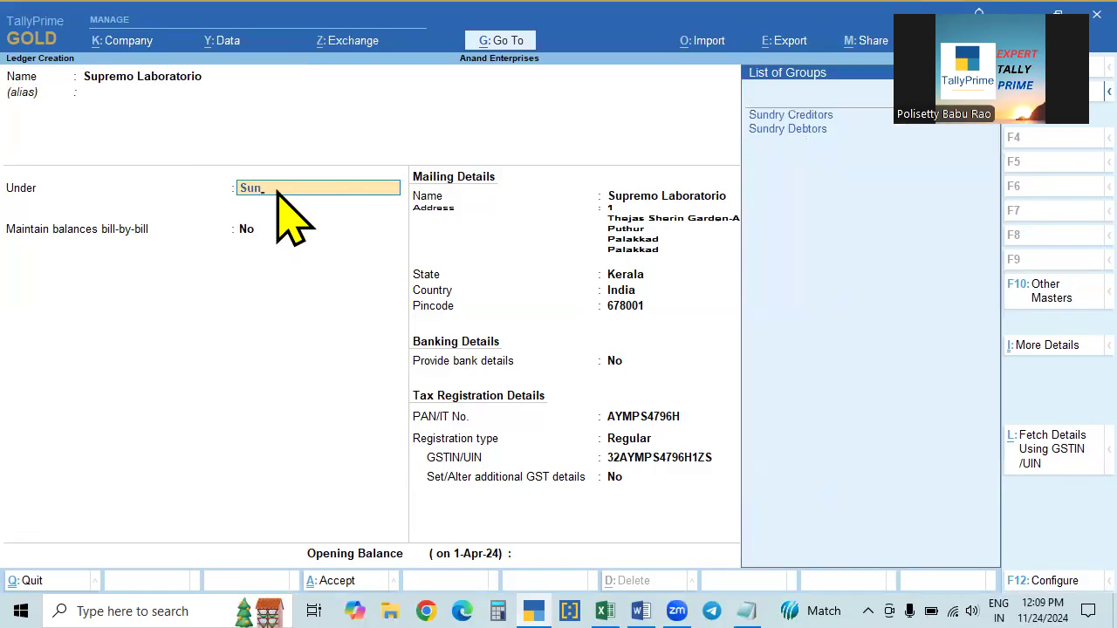
key("Down")
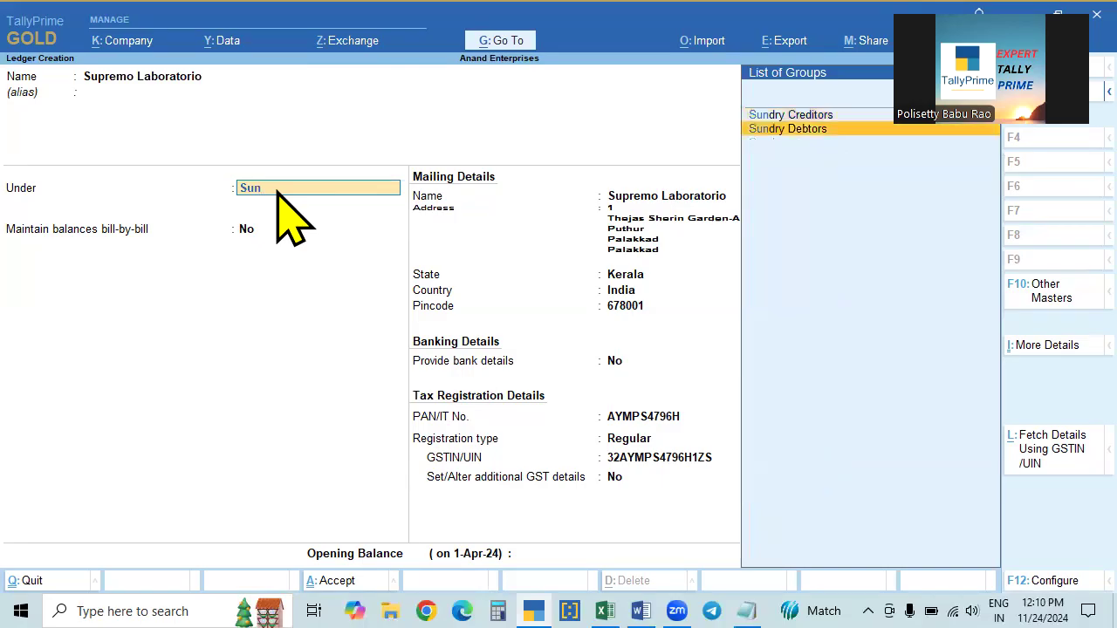
key("Return")
key("Return")
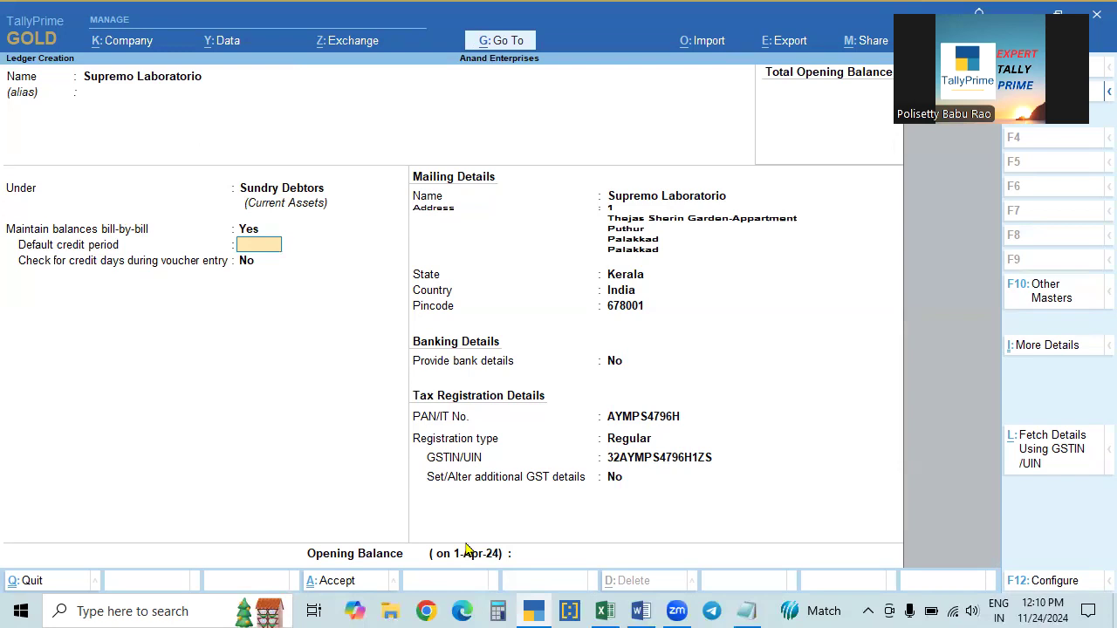
key("ctrl+a")
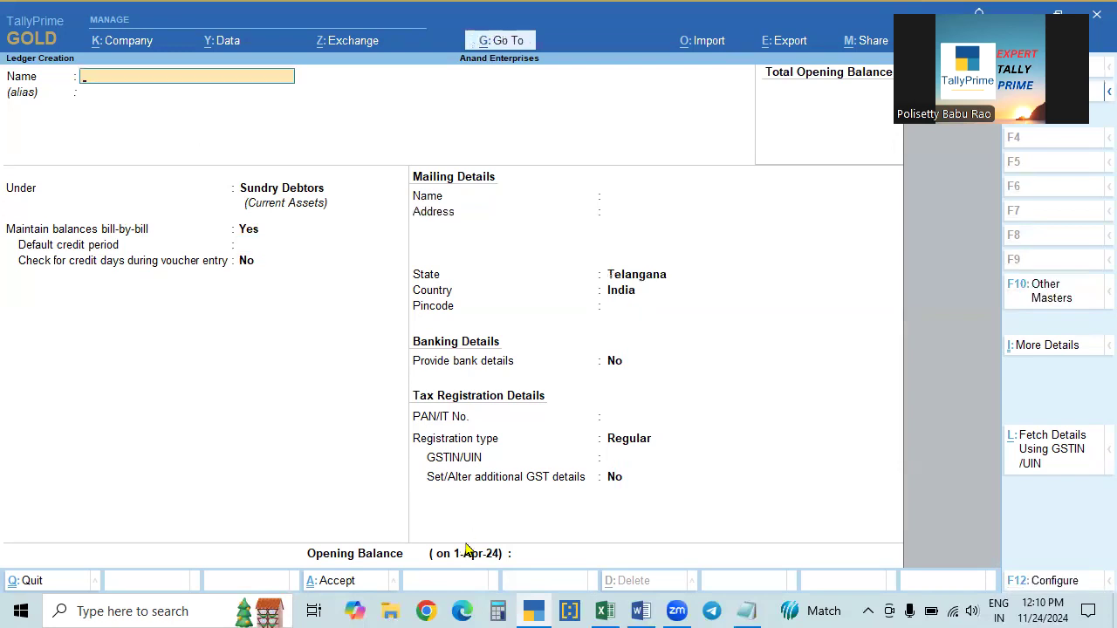
Step: Leave ledger creation and open the Supremo Laboratorio ledger for alteration to review its details
key("Escape")
key("Escape")
key("Down")
key("Return")
key("Return")
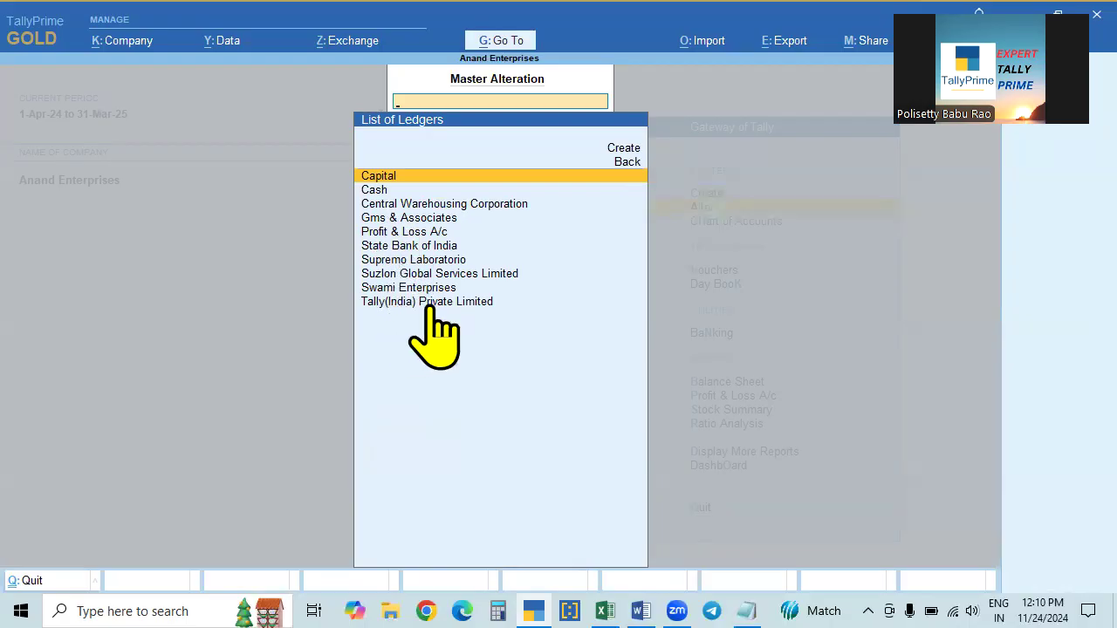
left_click(401, 261)
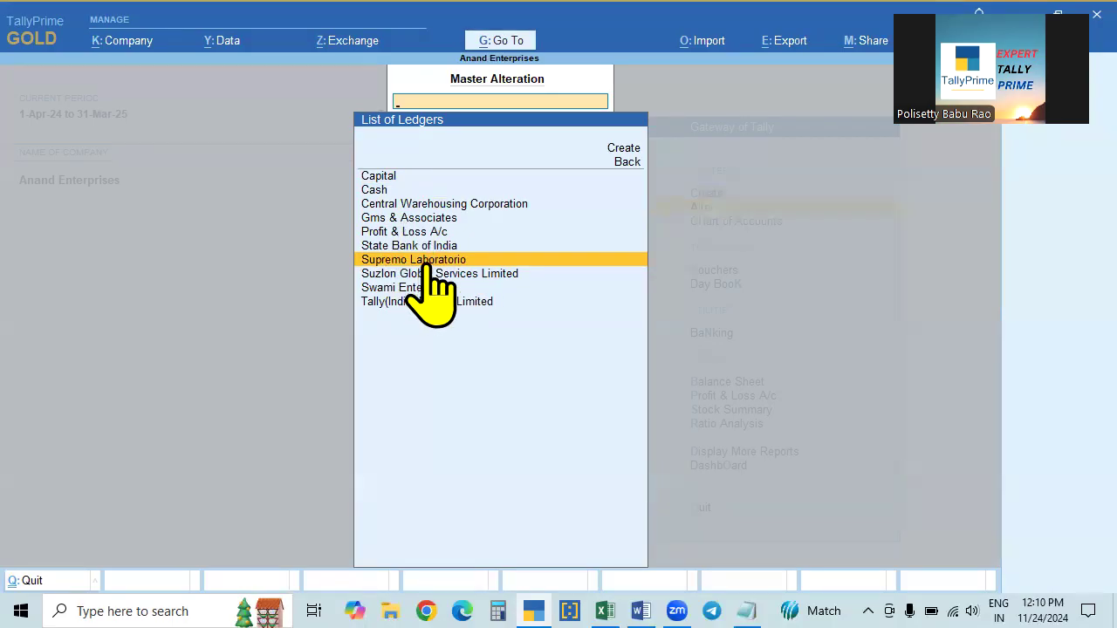
key("Return")
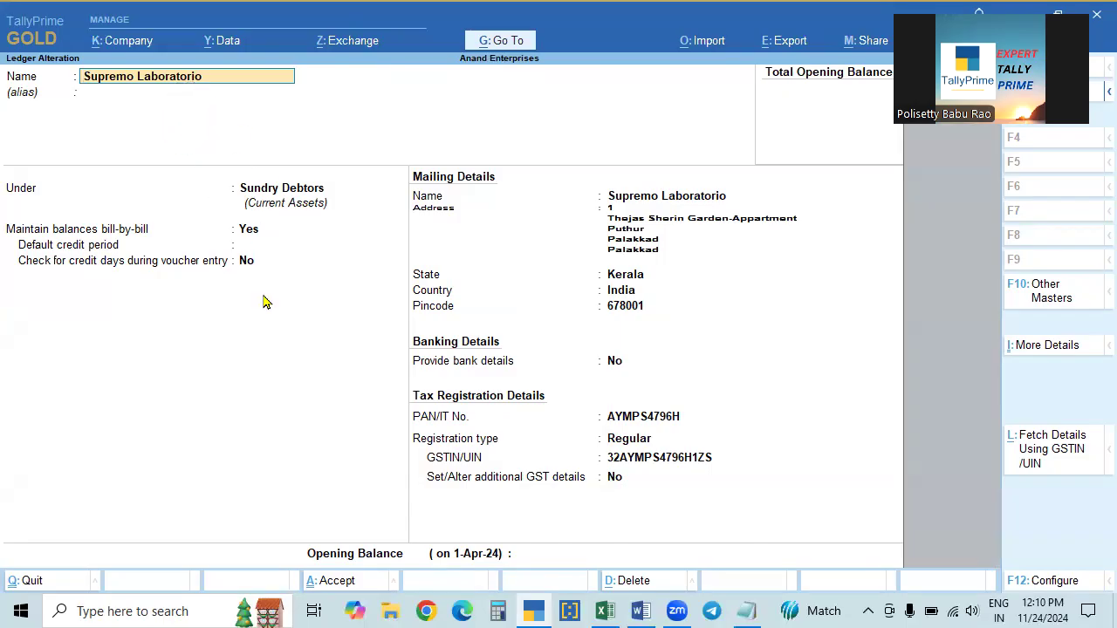
Step: Close the Supremo Laboratorio ledger alteration without saving and return to Gateway of Tally
key("BackSpace")
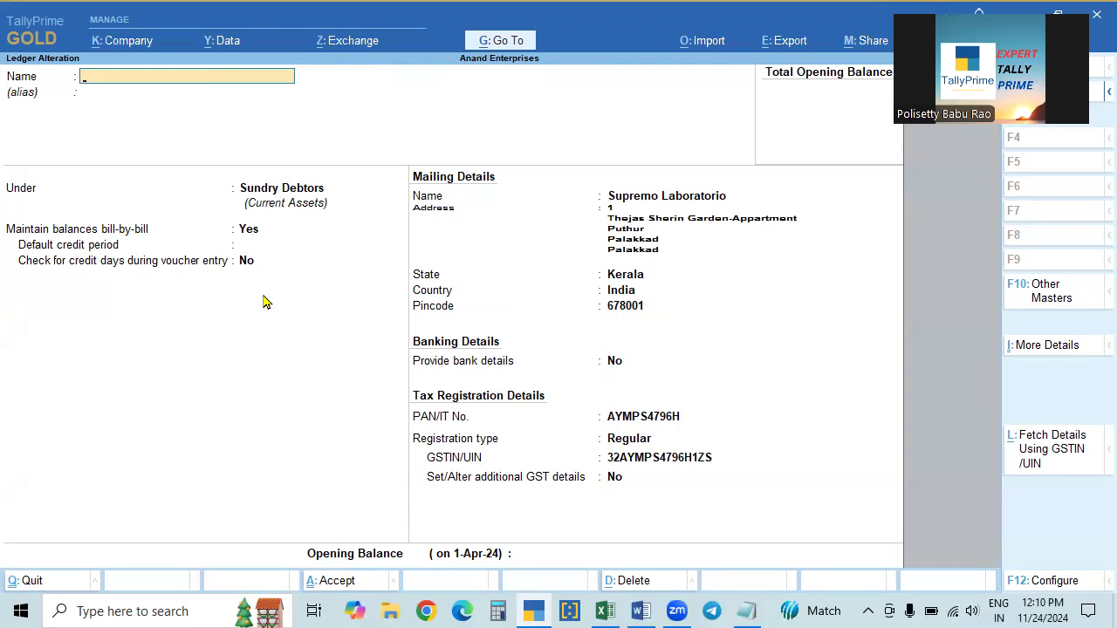
key("Escape")
key("Escape")
key("Escape")
key("Escape")
key("Escape")
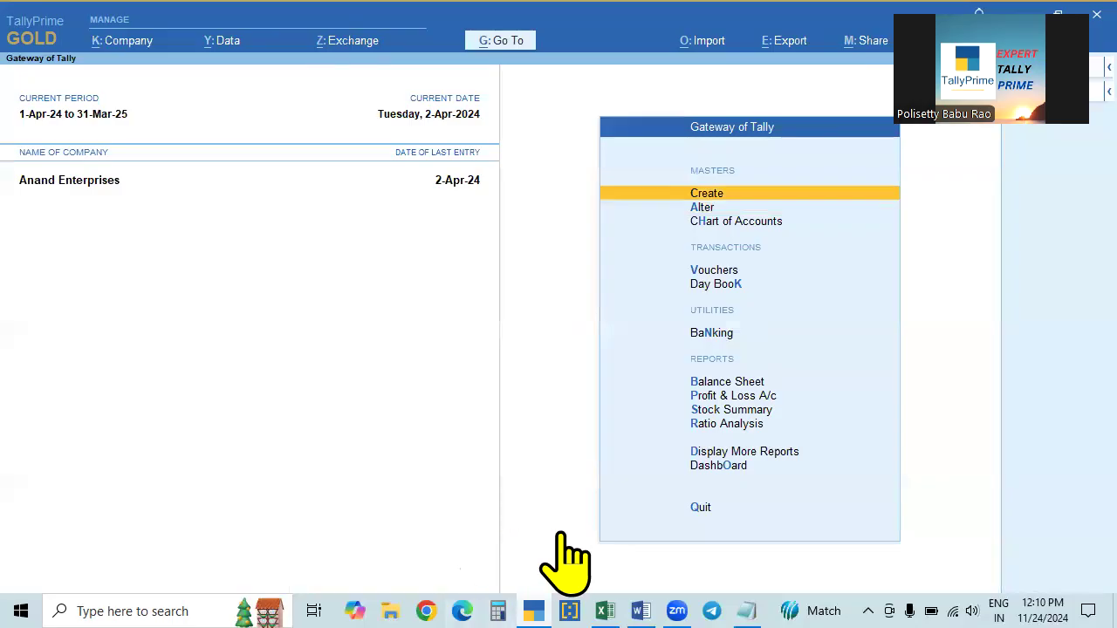
Step: Review the Word notes on creating multiple ledgers and the remaining features, and check the GSTIN list in Excel
left_click(672, 611)
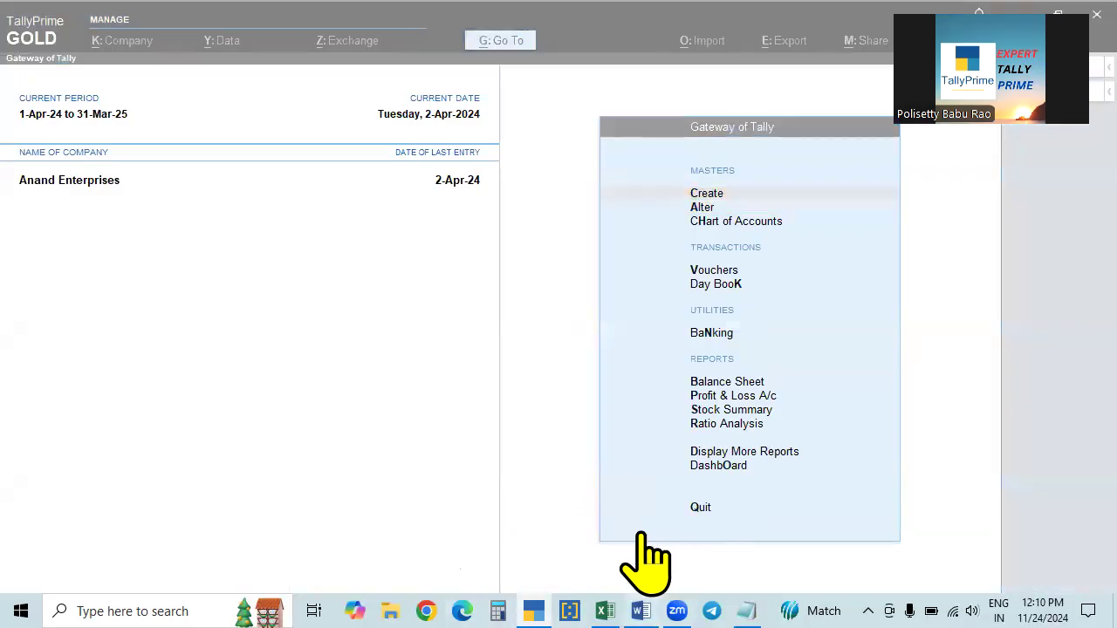
left_click(640, 610)
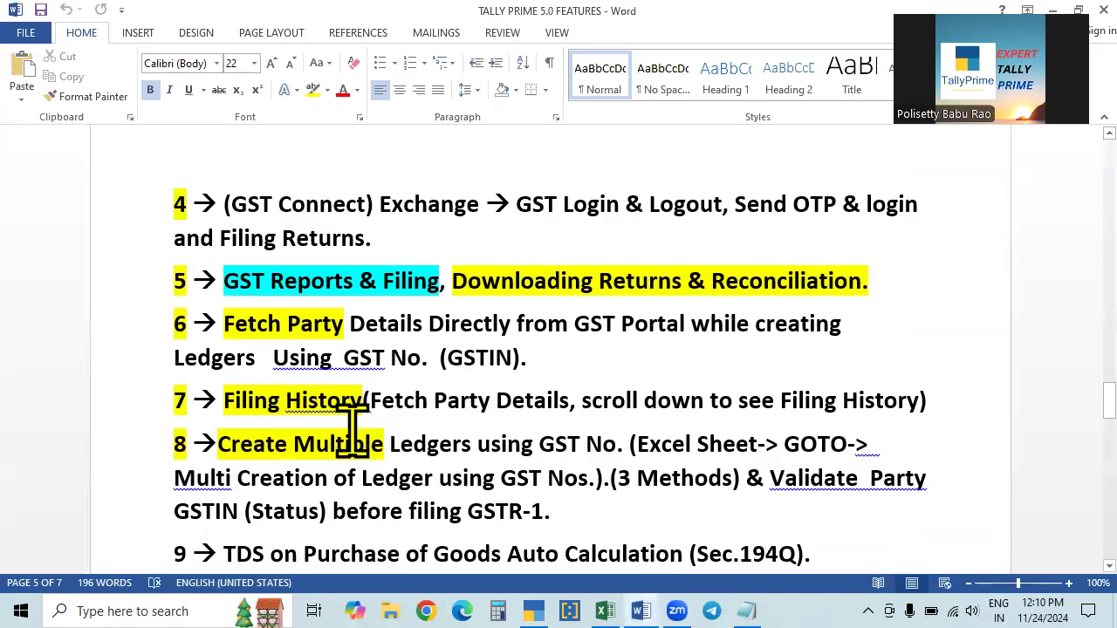
scroll(352, 426, "down", 2)
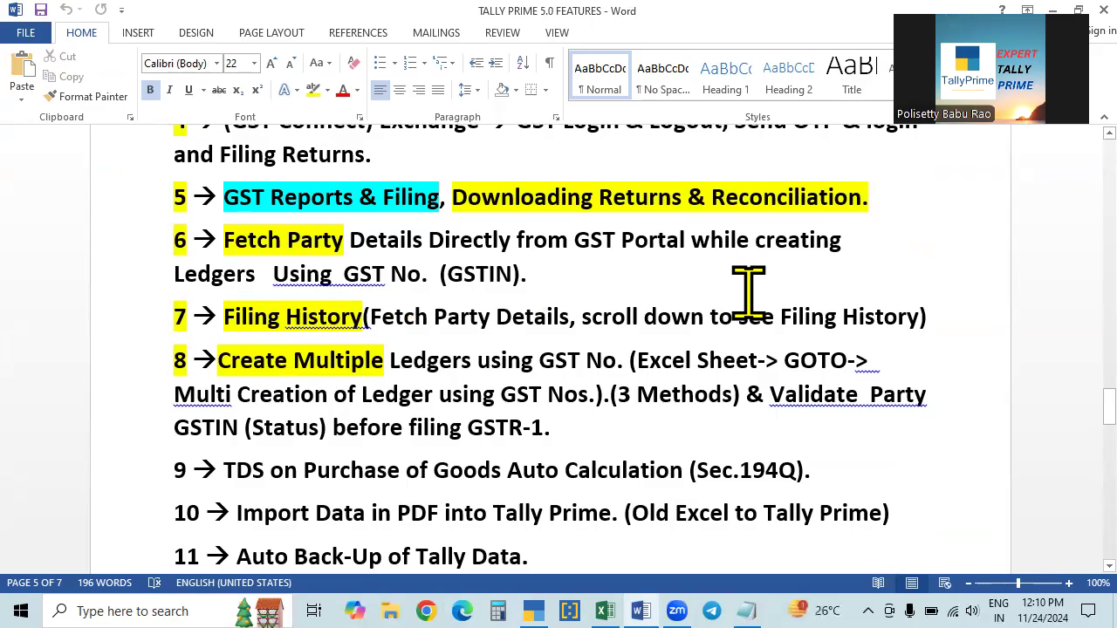
scroll(328, 408, "down", 2)
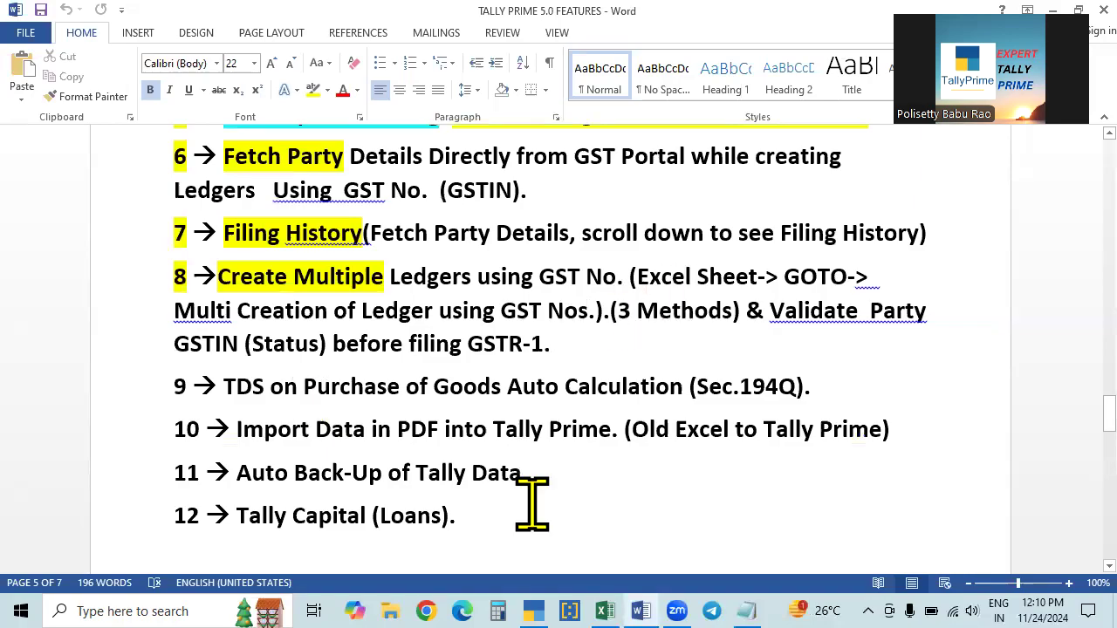
mouse_move(534, 610)
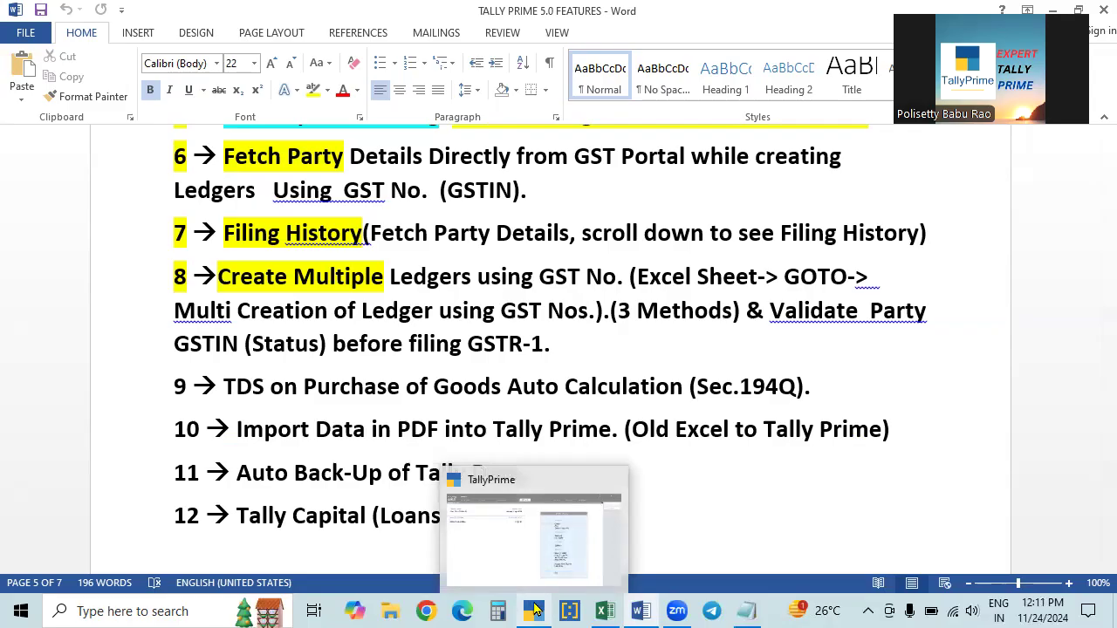
left_click(535, 610)
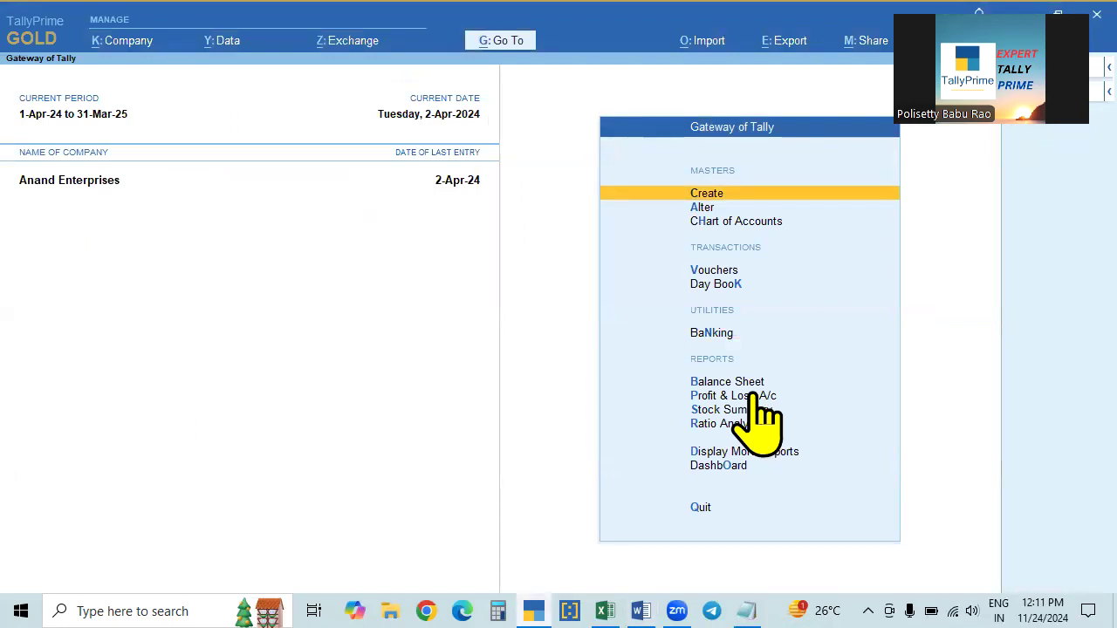
left_click(605, 611)
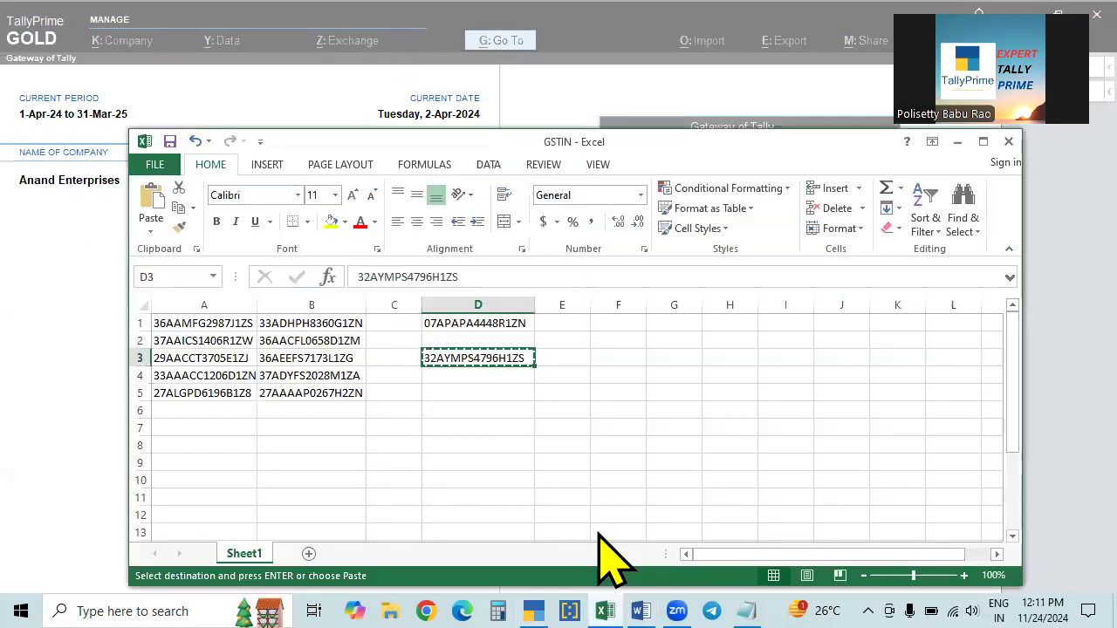
left_click(642, 611)
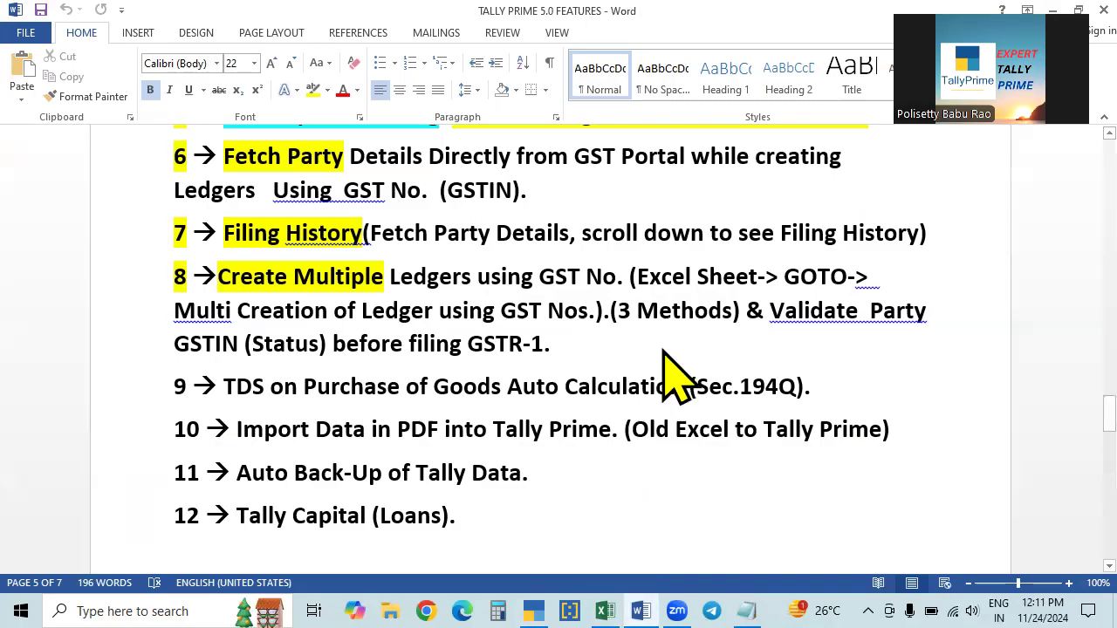
Step: Switch to TallyPrime and search the report list for "Bul" and "Mult" to find the multiple-ledger creation features
left_click(534, 610)
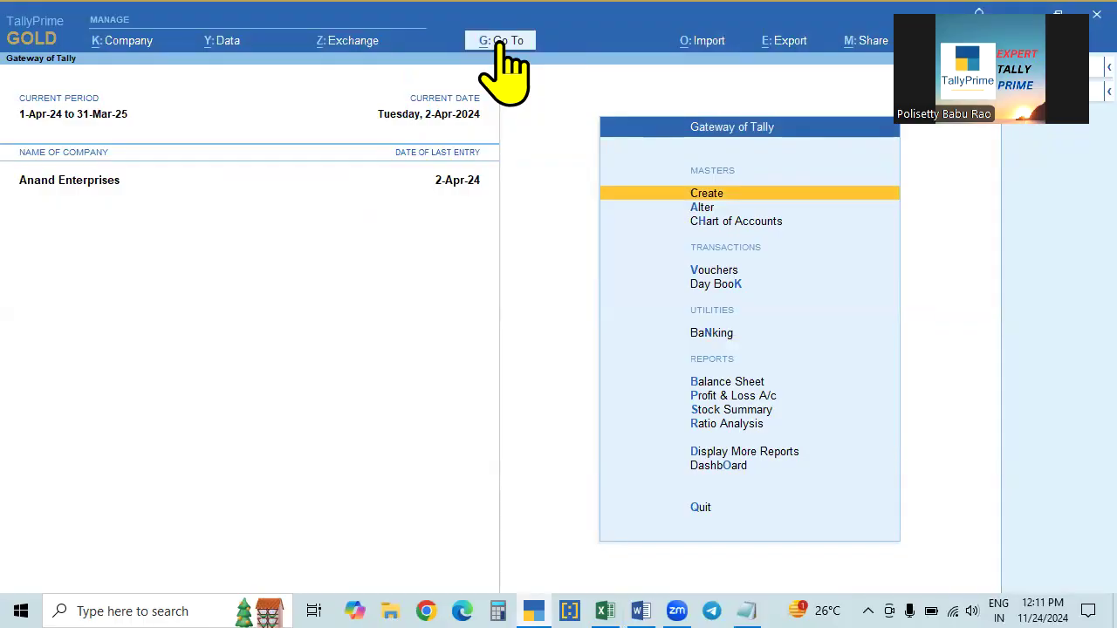
left_click(503, 43)
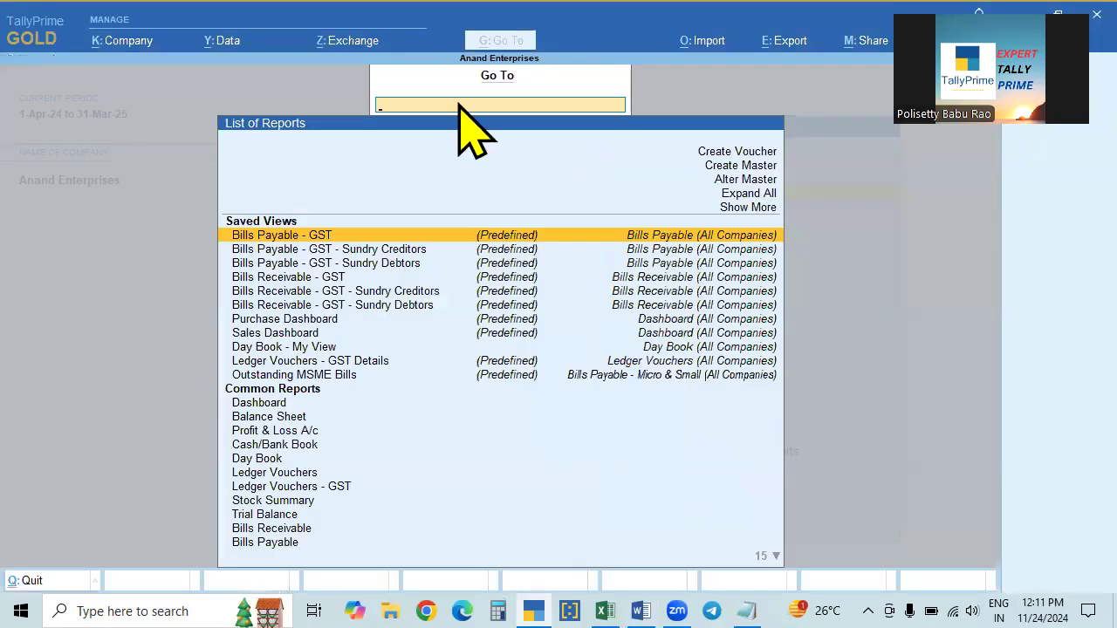
type("Bul")
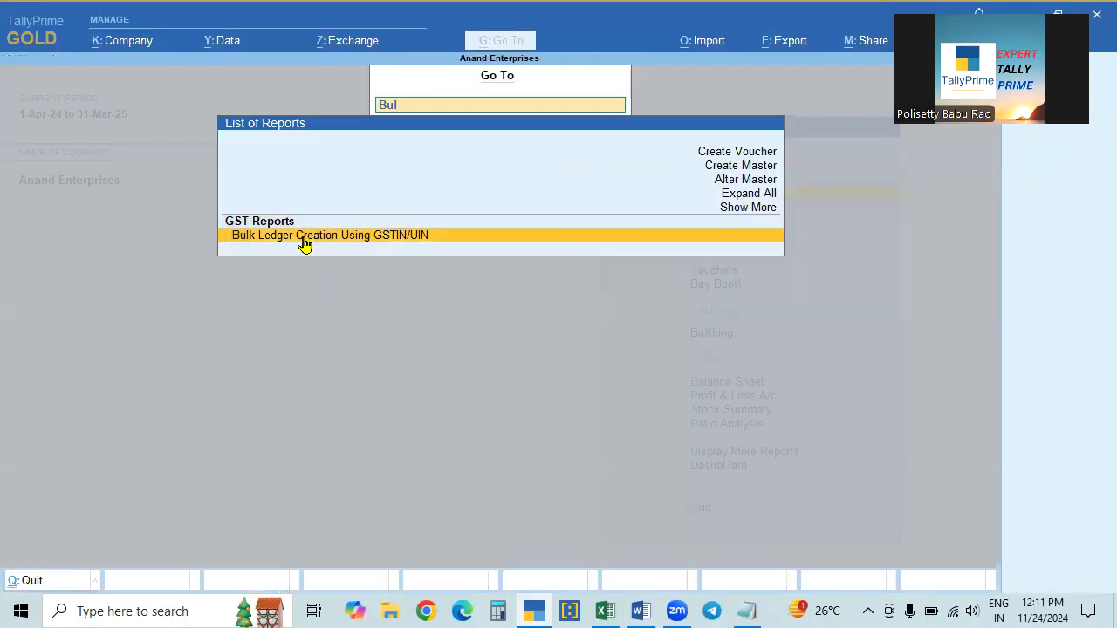
key("BackSpace")
key("BackSpace")
key("BackSpace")
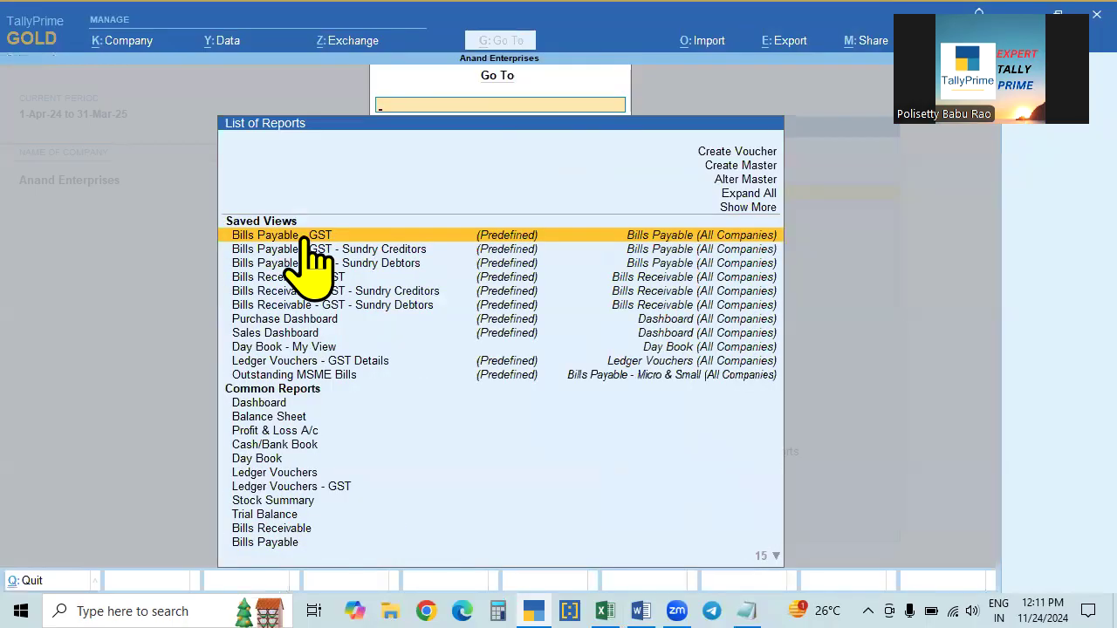
type("Mult")
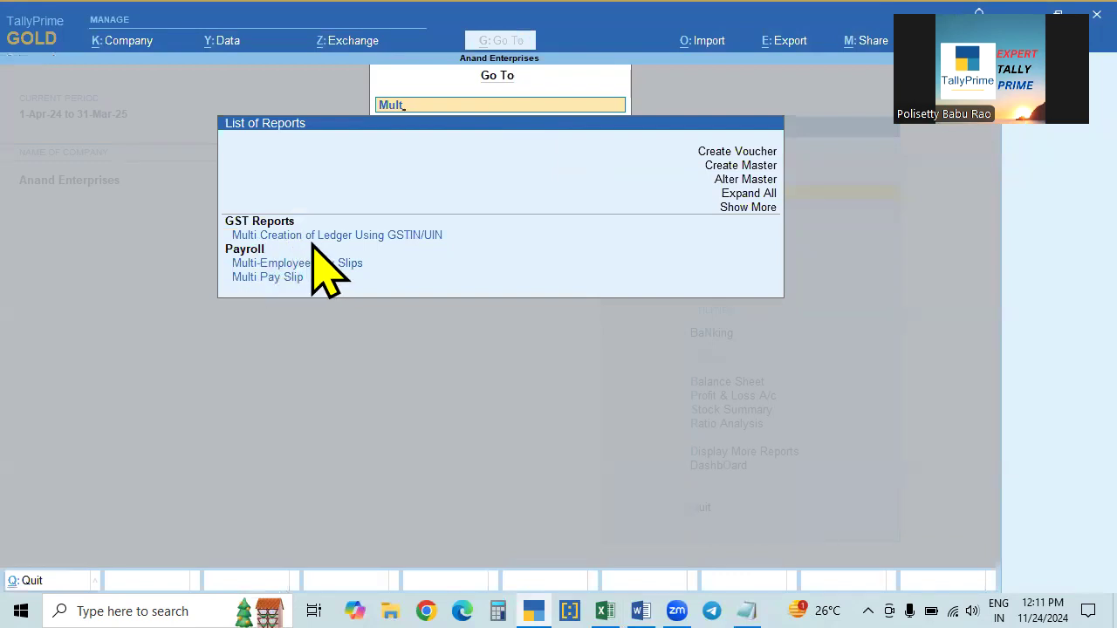
Step: Search the report list for "Bul" and open Bulk Ledger Creation Using GSTIN/UIN
key("BackSpace")
key("BackSpace")
key("BackSpace")
key("BackSpace")
type("Bul")
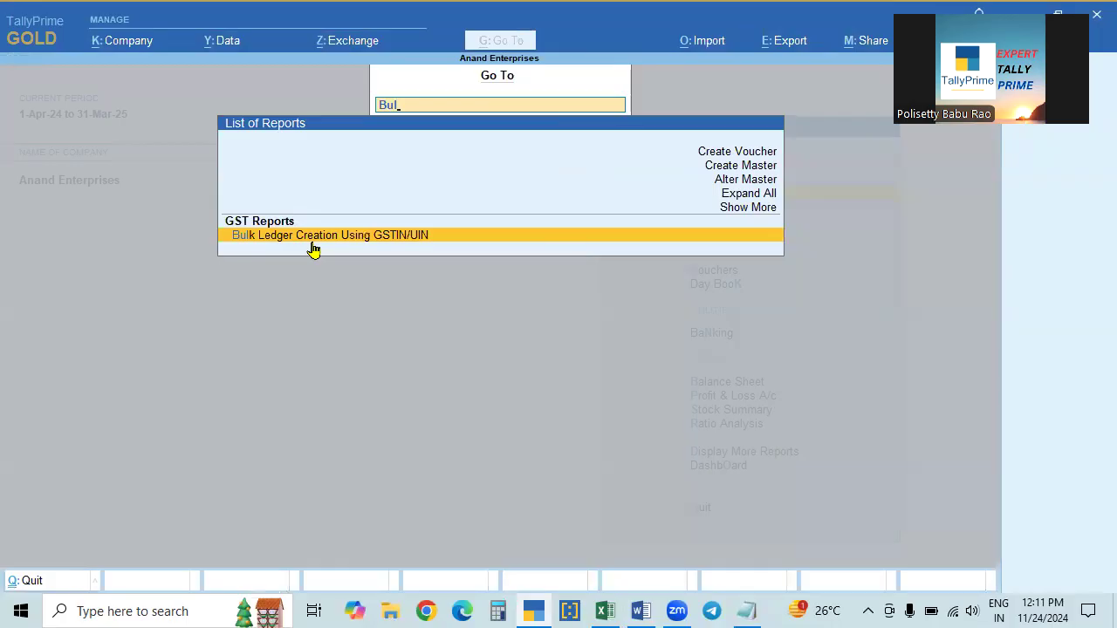
key("Return")
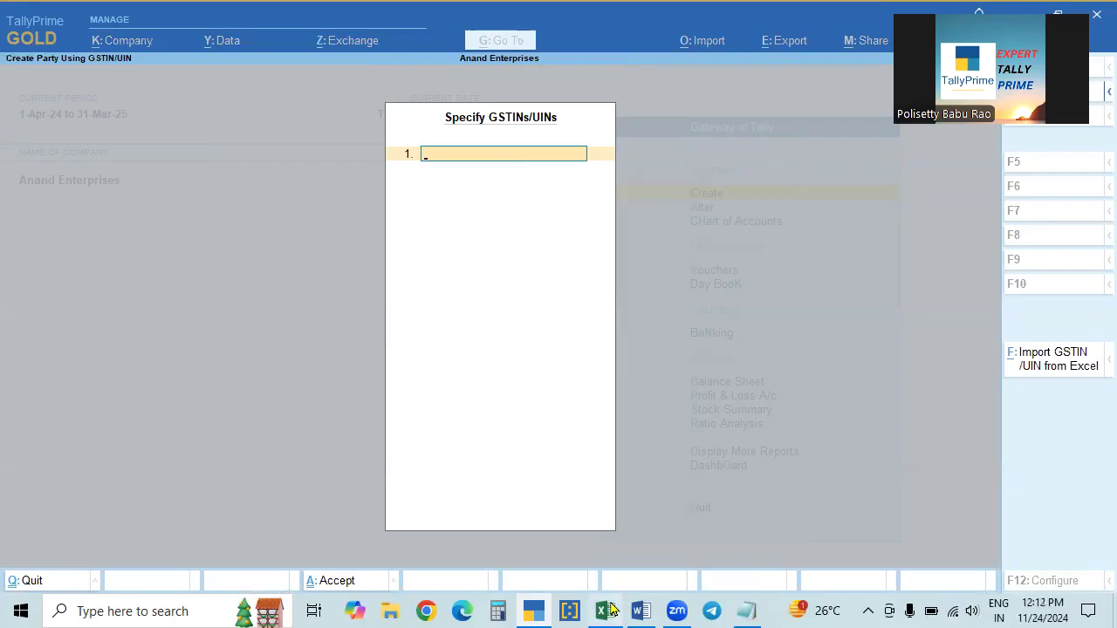
Step: Check the columns of GSTINs in the GSTIN Excel workbook and return to TallyPrime's Specify GSTINs/UINs screen
mouse_move(604, 610)
left_click(530, 514)
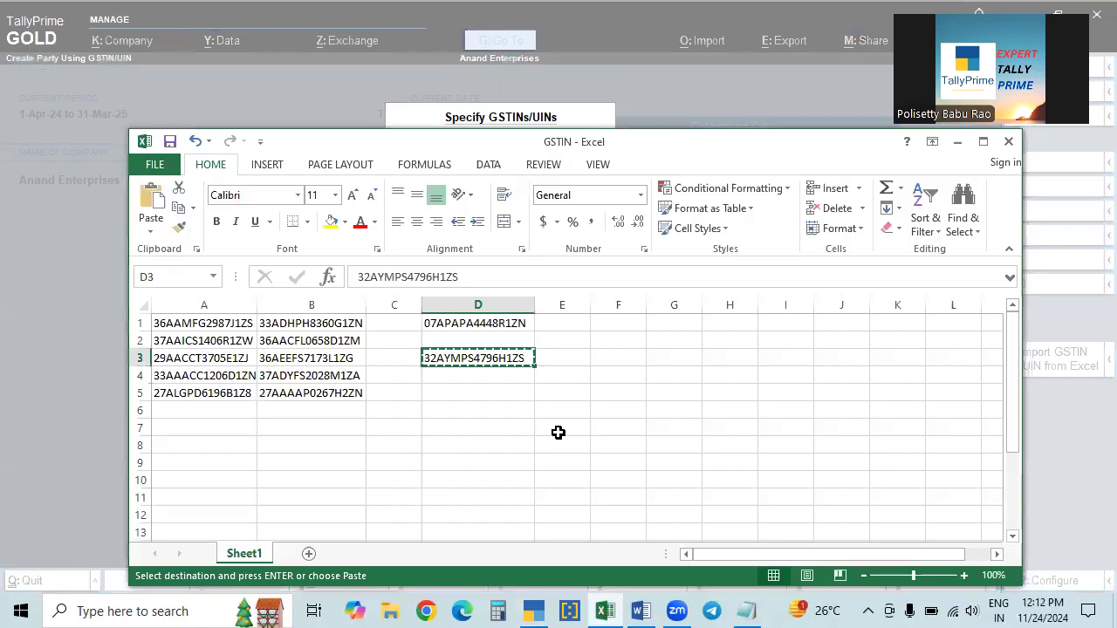
left_click(214, 459)
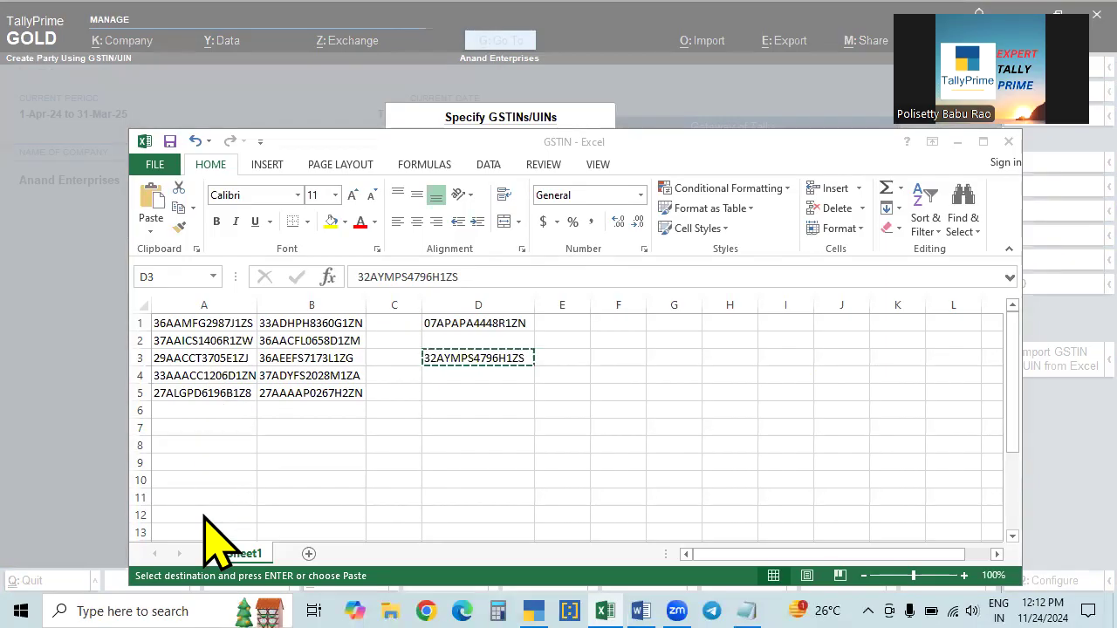
left_click(677, 113)
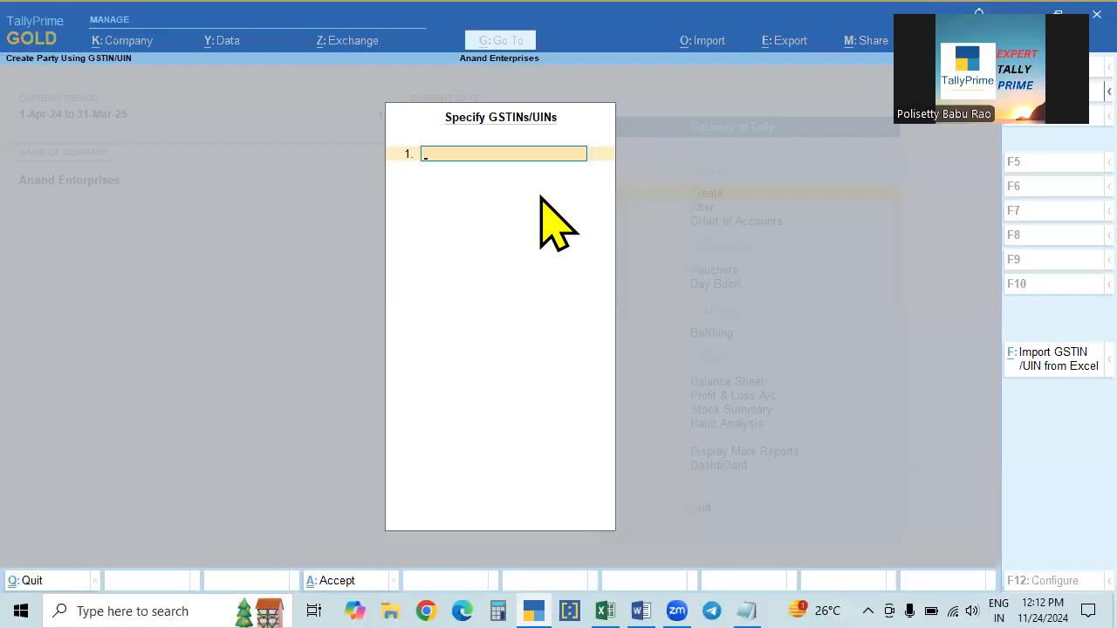
Step: Start importing GSTINs from Excel and select GSTIN.xlsx from the Desktop folder as the file to import
left_click(1023, 363)
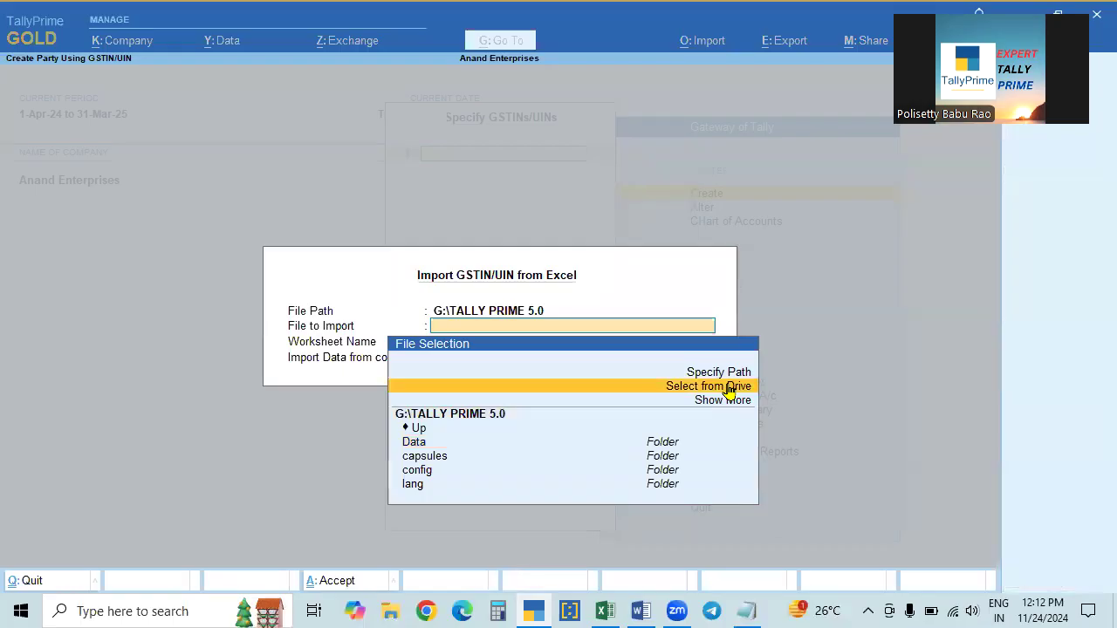
left_click(729, 386)
key("Down")
key("Down")
key("Down")
key("Down")
key("Down")
key("Down")
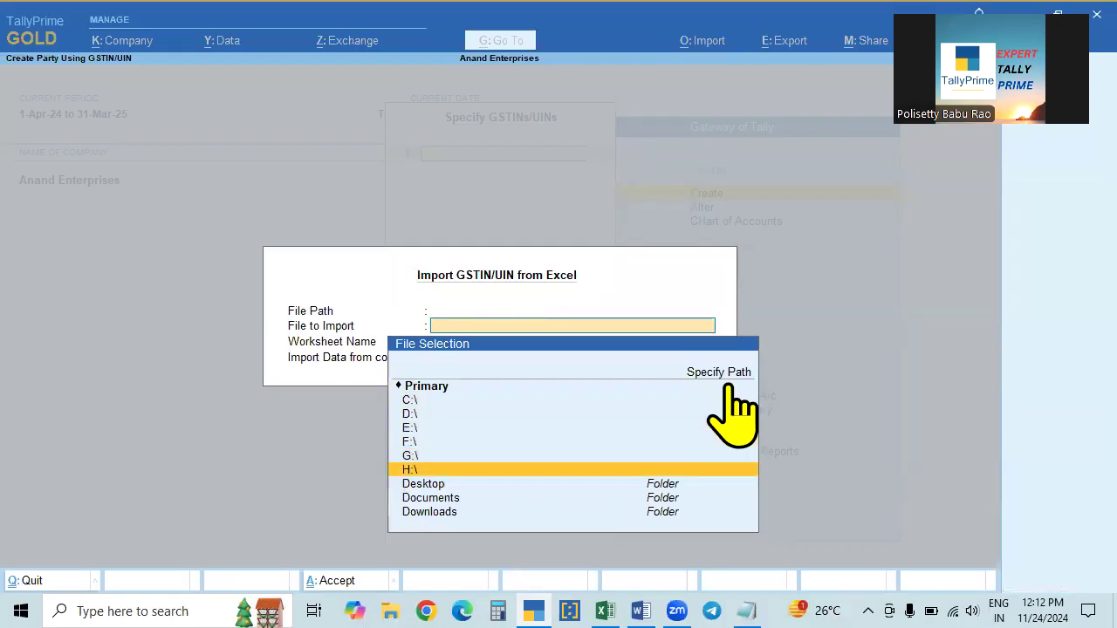
key("Return")
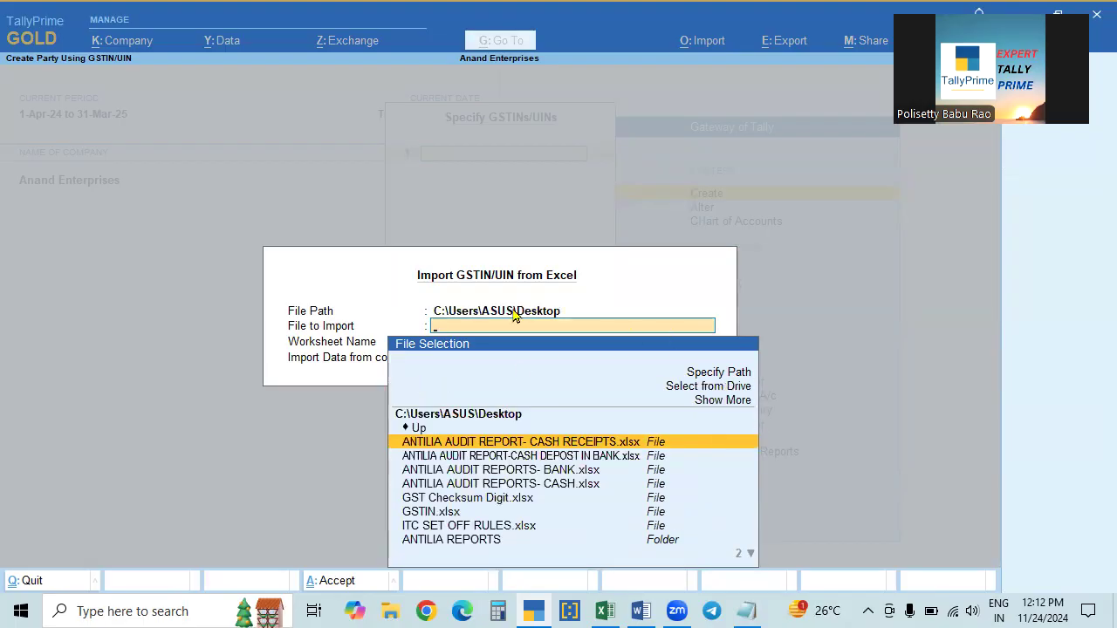
left_click(440, 514)
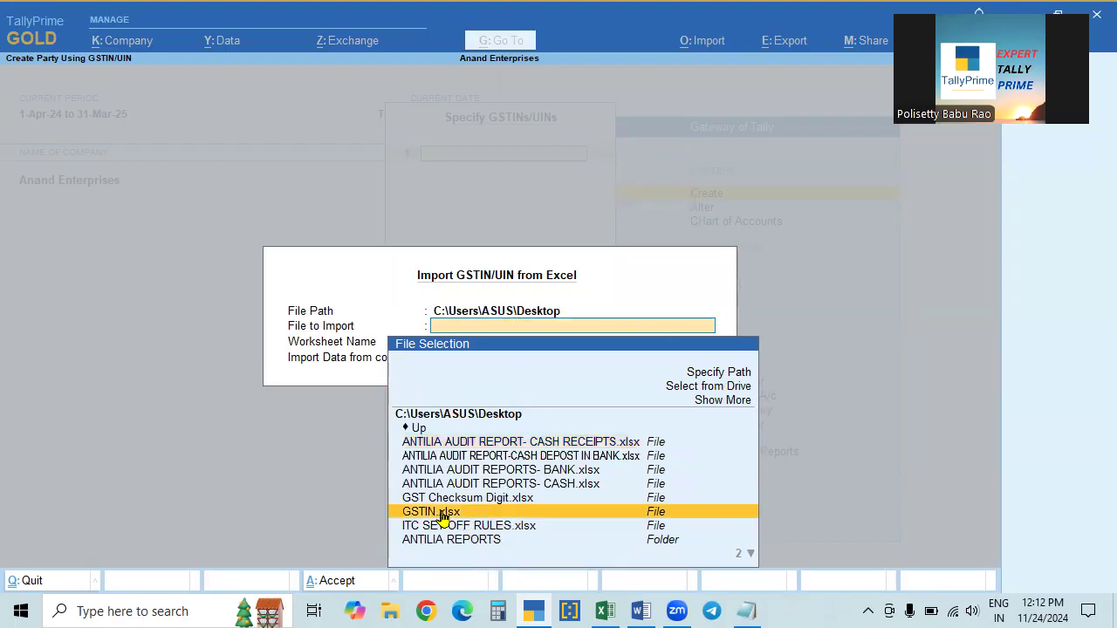
left_click(441, 515)
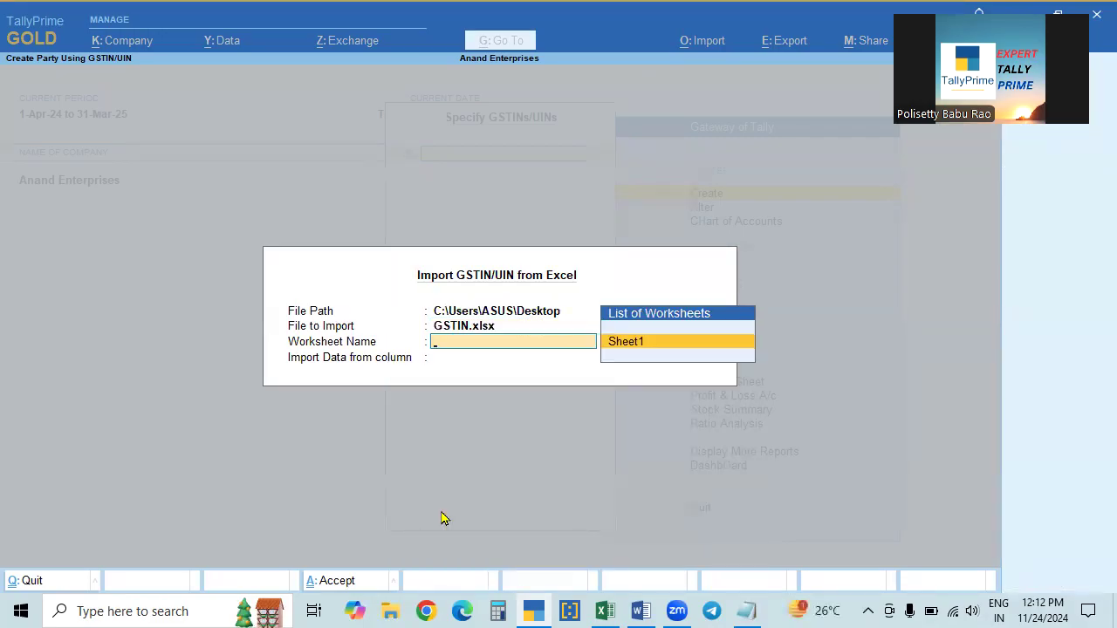
Step: Set the import to Sheet1 and column A, cancel it without accepting, and return to Gateway of Tally
key("Return")
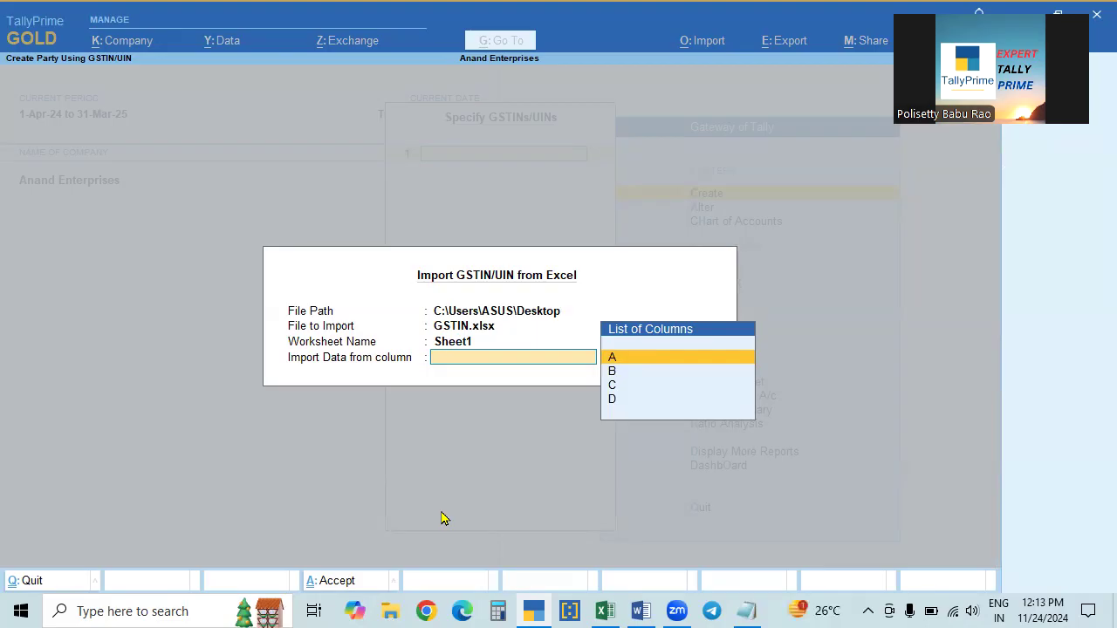
key("Return")
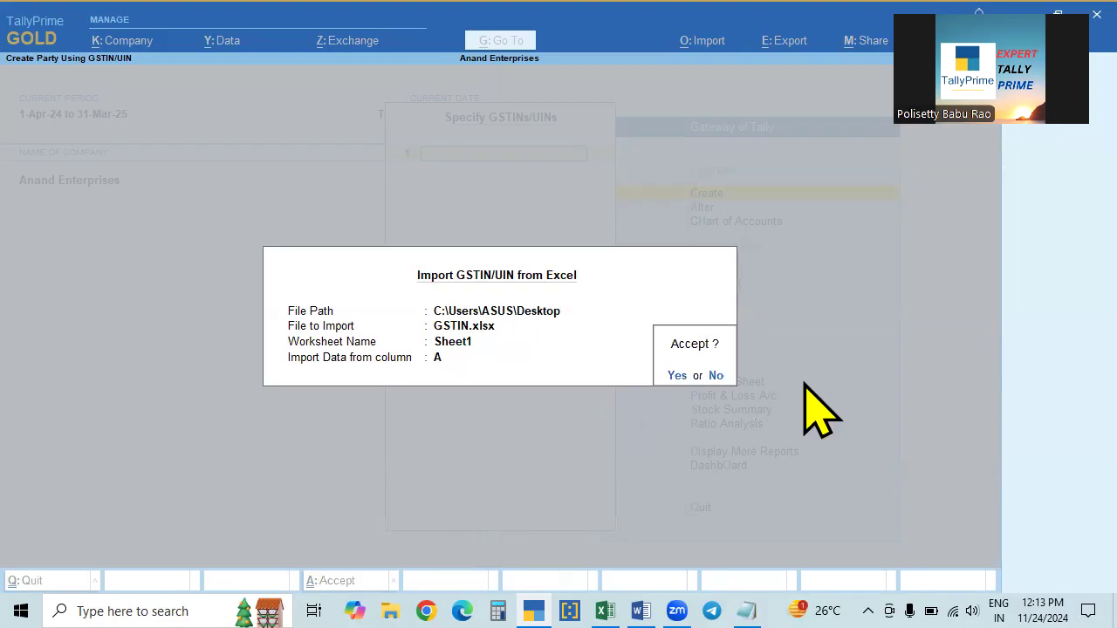
key("Escape")
key("Escape")
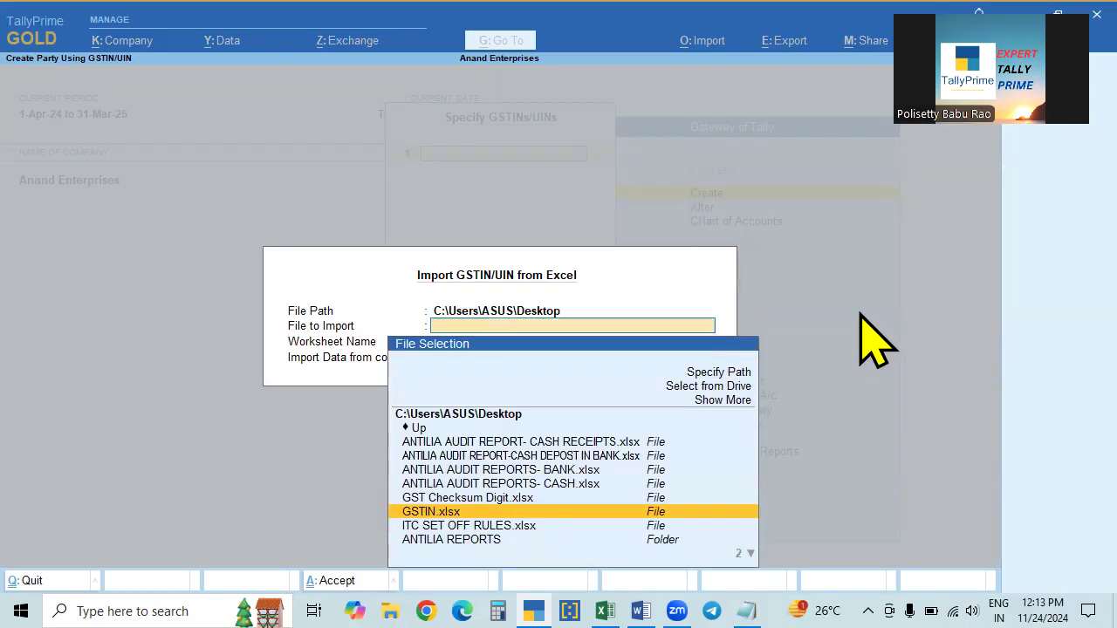
key("Escape")
key("Return")
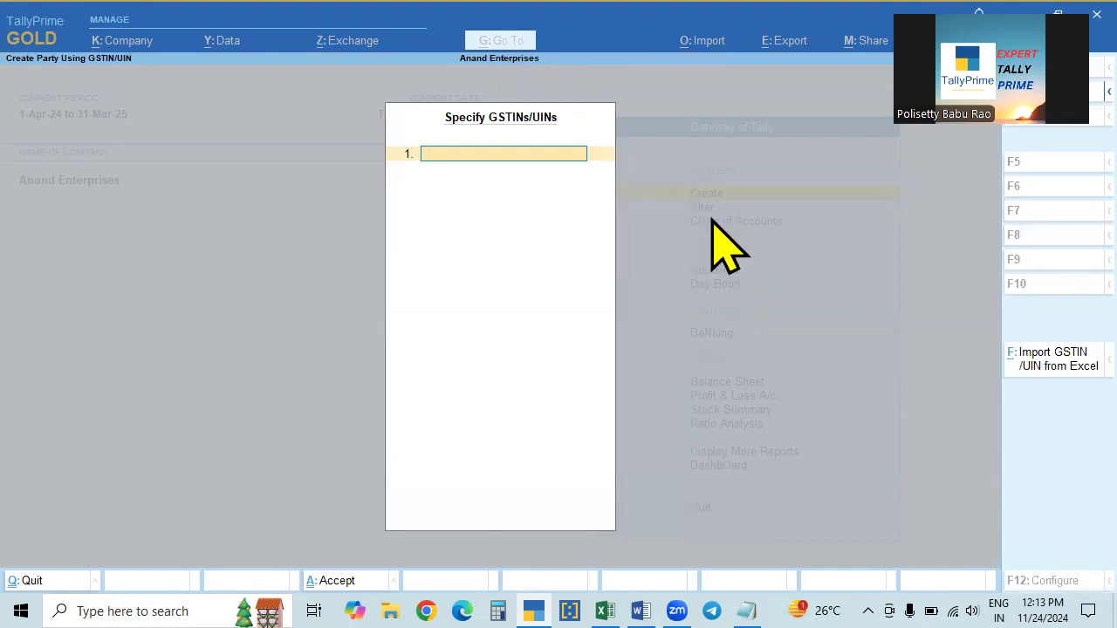
key("Escape")
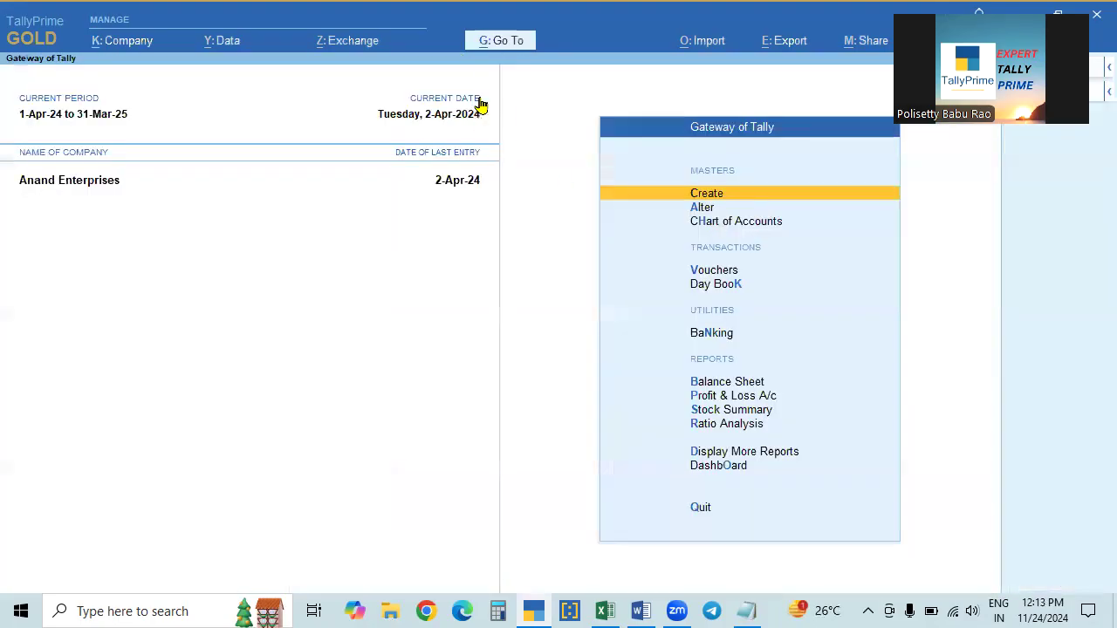
Step: Open Create Party Using GSTIN/UIN from the GST Utilities under the statutory GST reports
left_click(759, 453)
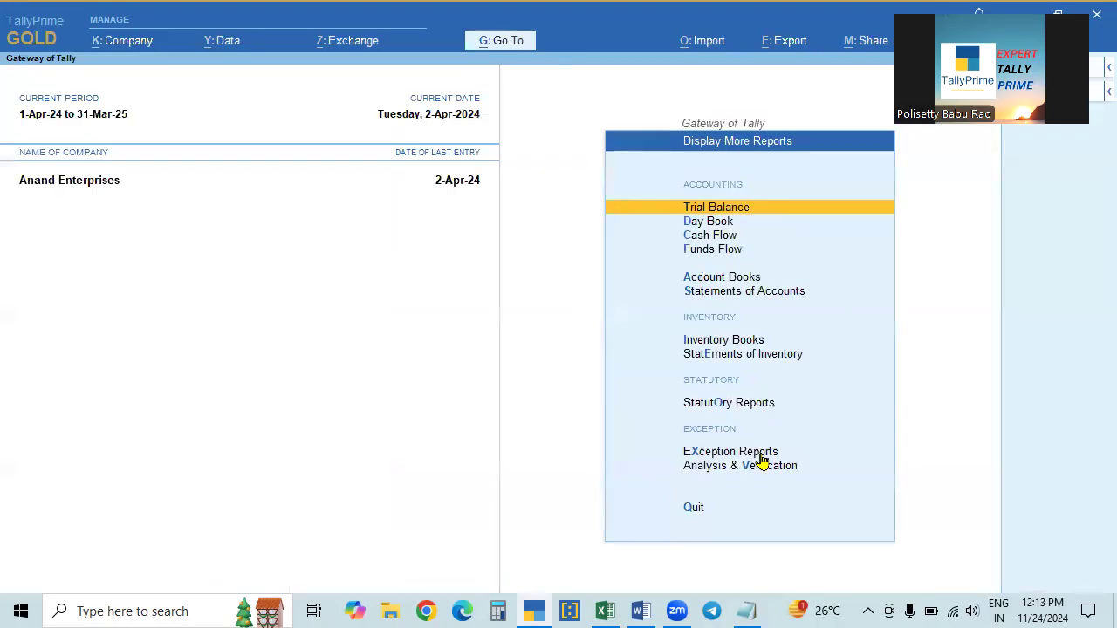
left_click(727, 403)
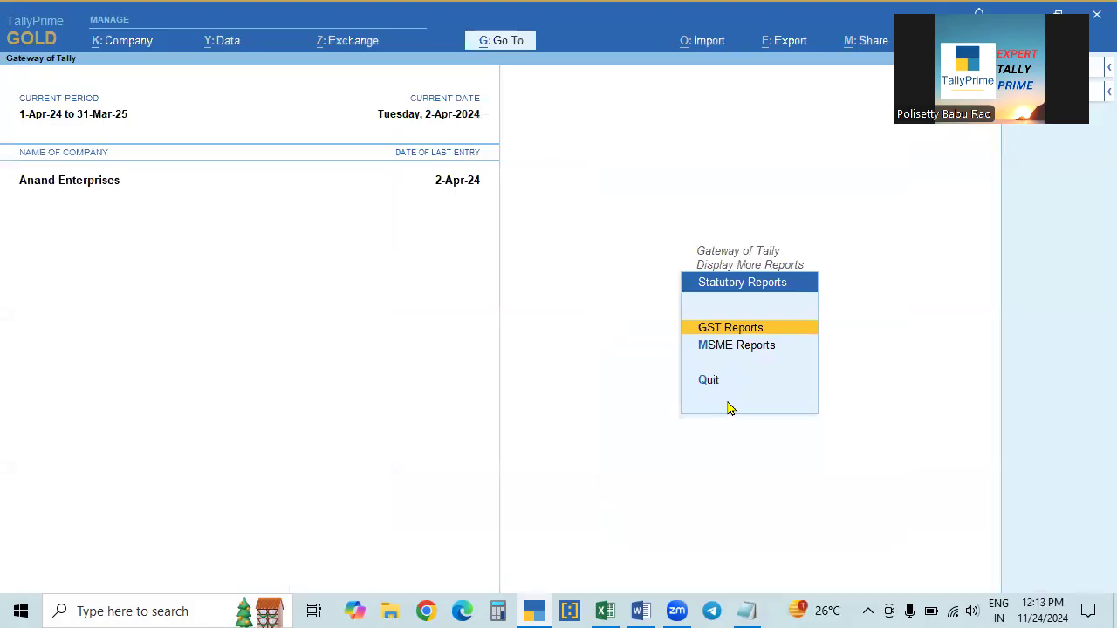
left_click(729, 330)
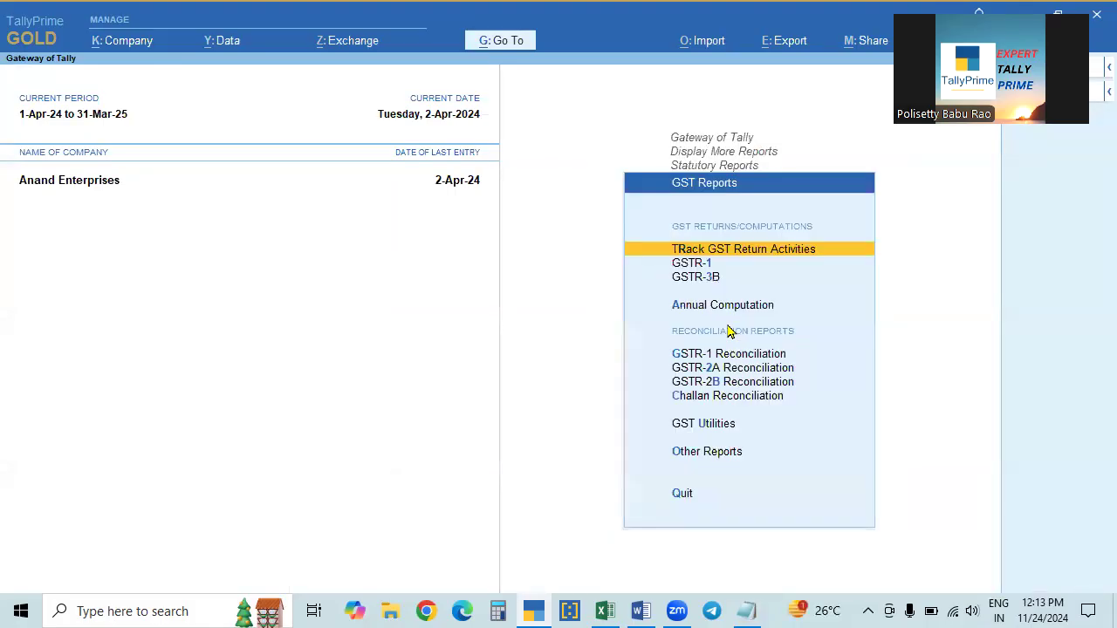
left_click(704, 424)
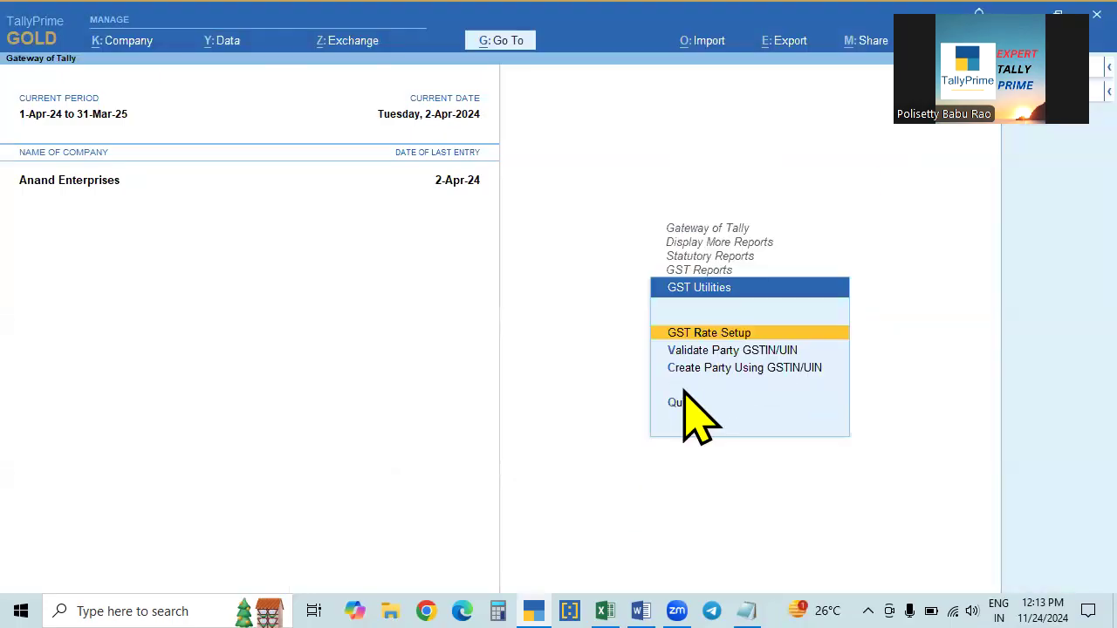
left_click(795, 370)
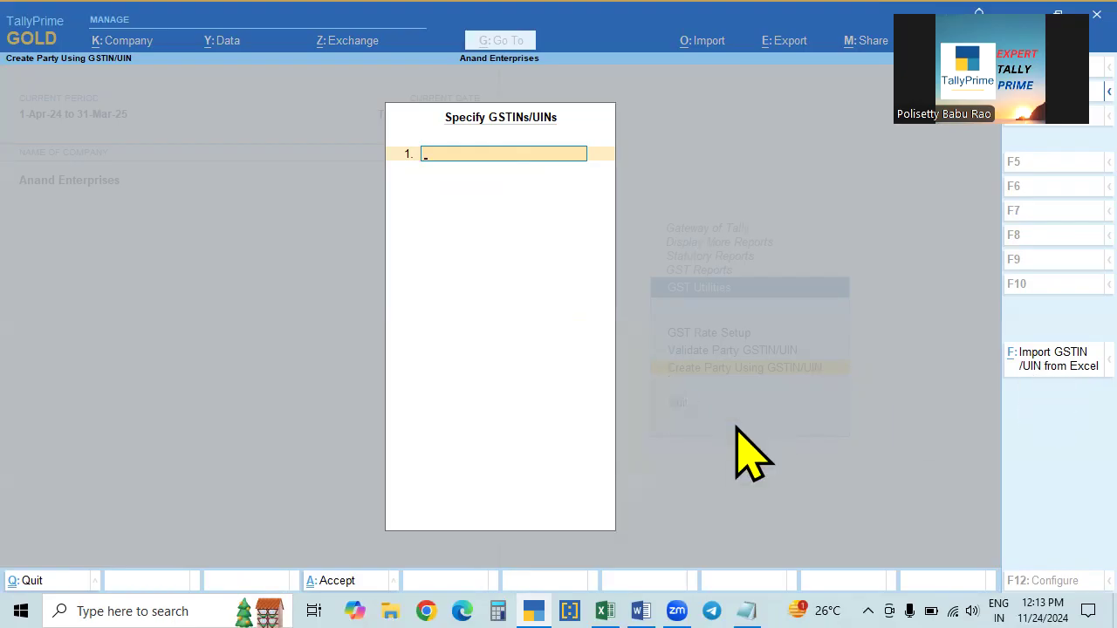
Step: Quit the GSTIN entry screen and back out of the GST and statutory reports to Gateway of Tally
key("Escape")
key("y")
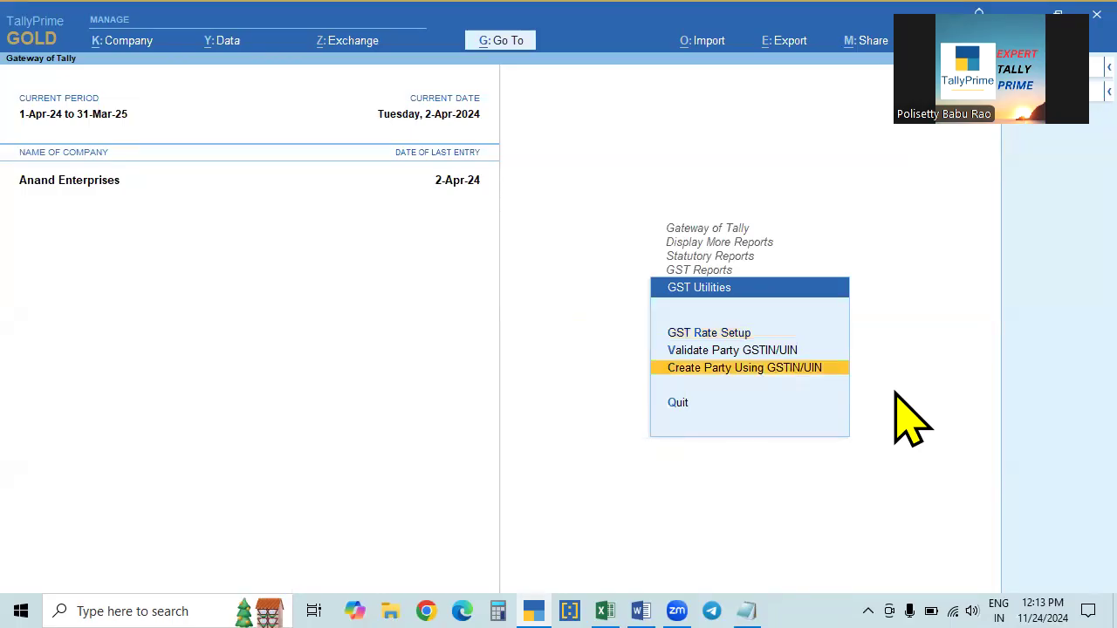
key("Escape")
key("Escape")
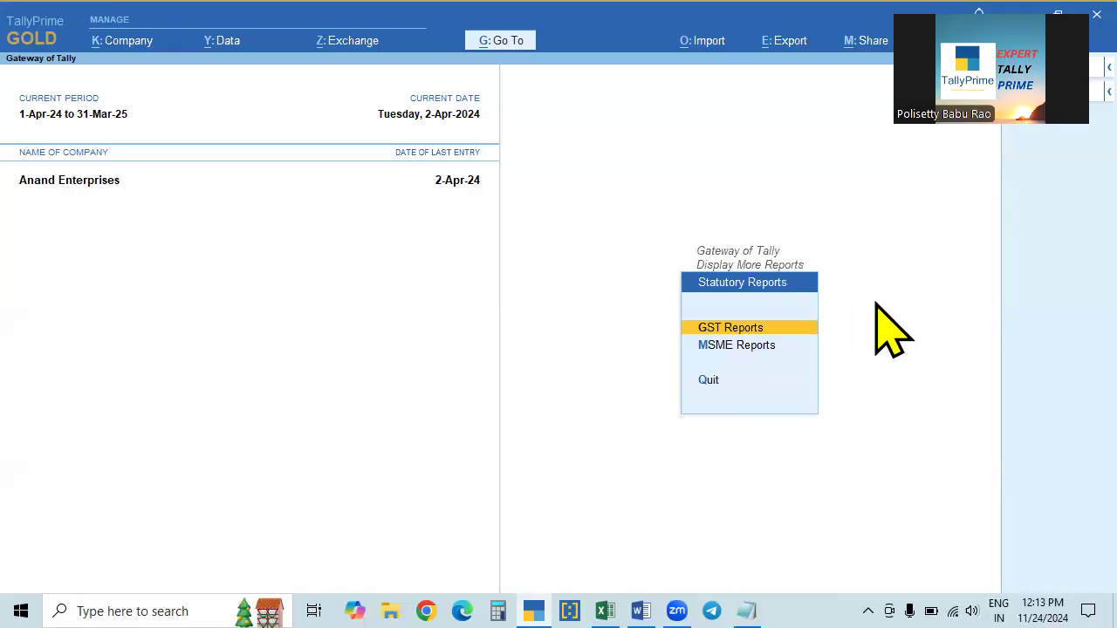
key("Escape")
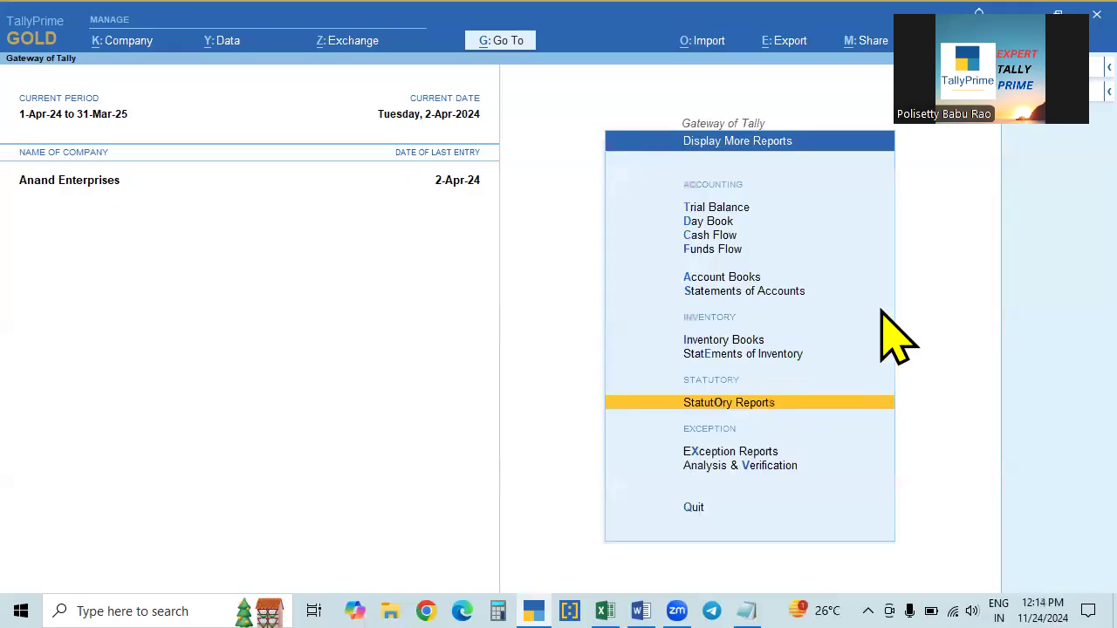
key("Escape")
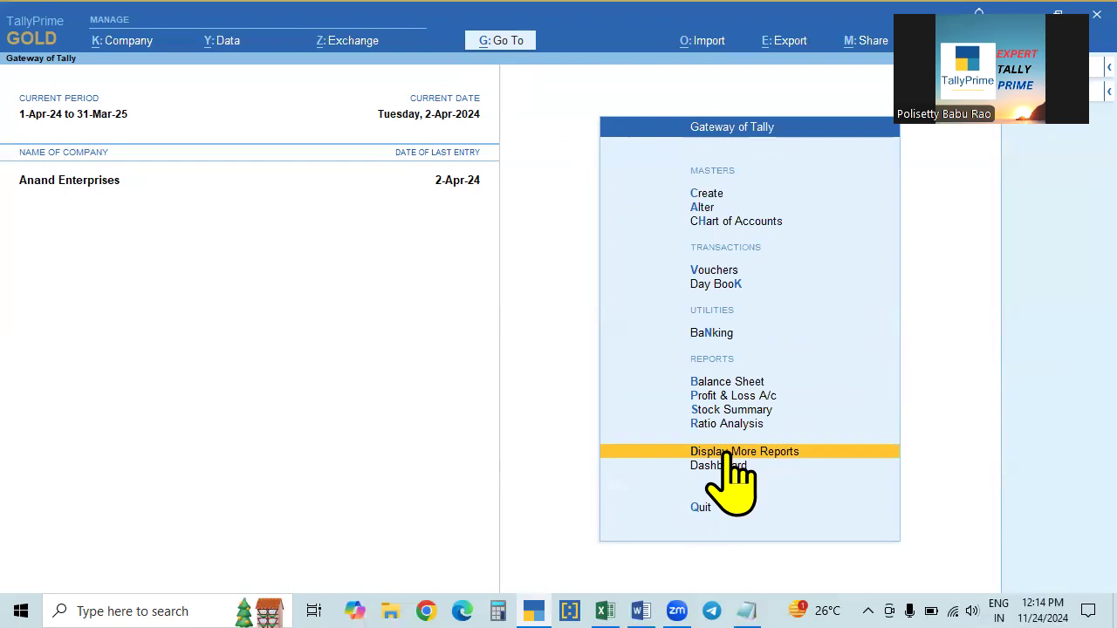
Step: Review the party ledgers under Sundry Debtors in the Chart of Accounts ledger list, and return to Gateway of Tally
left_click(737, 227)
key("Return")
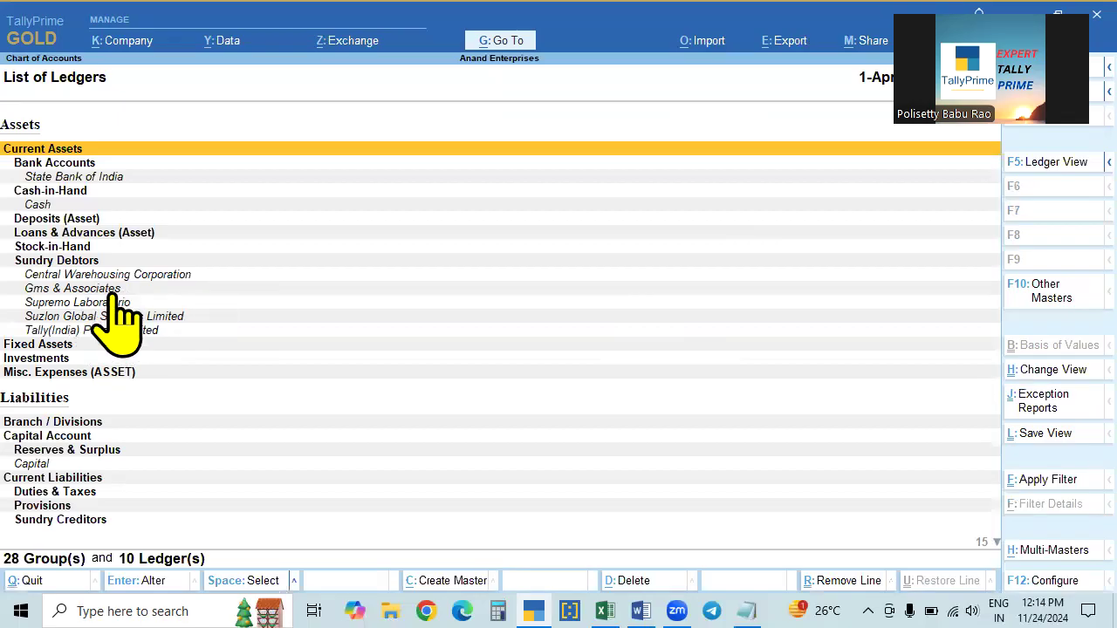
key("Escape")
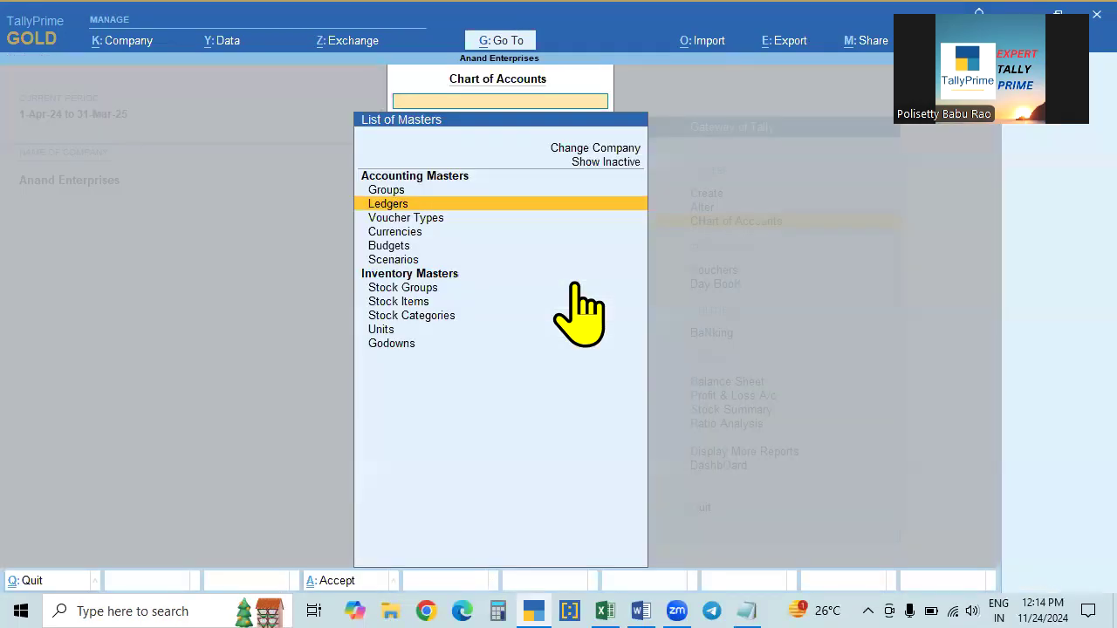
key("Escape")
key("Escape")
key("Escape")
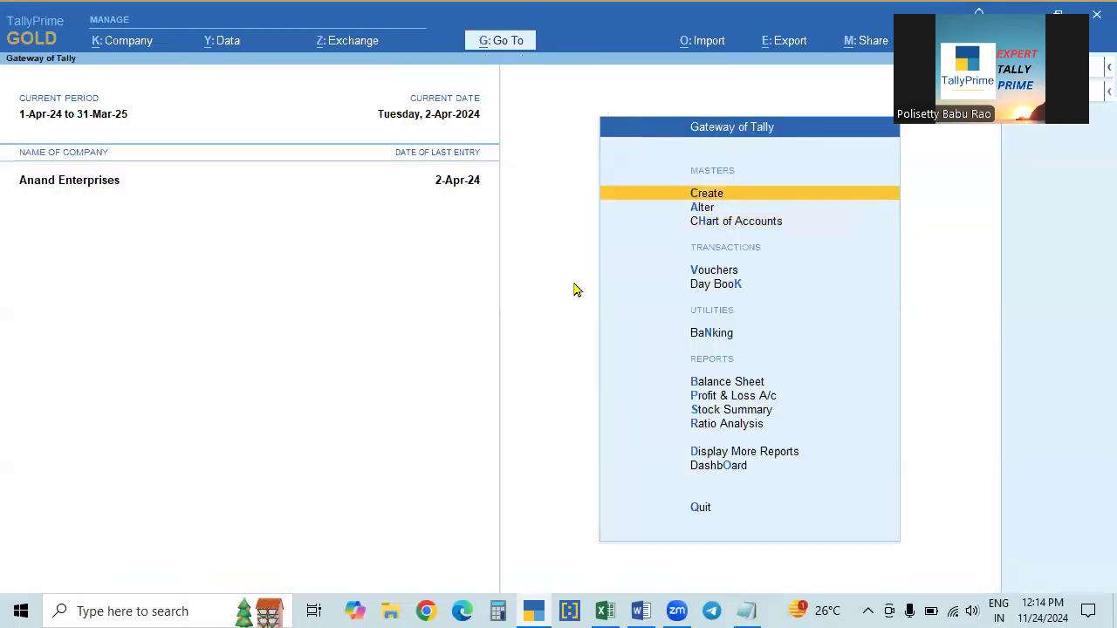
Step: View the list of masters available for alteration and return to Gateway of Tally without altering any
key("Down")
key("Return")
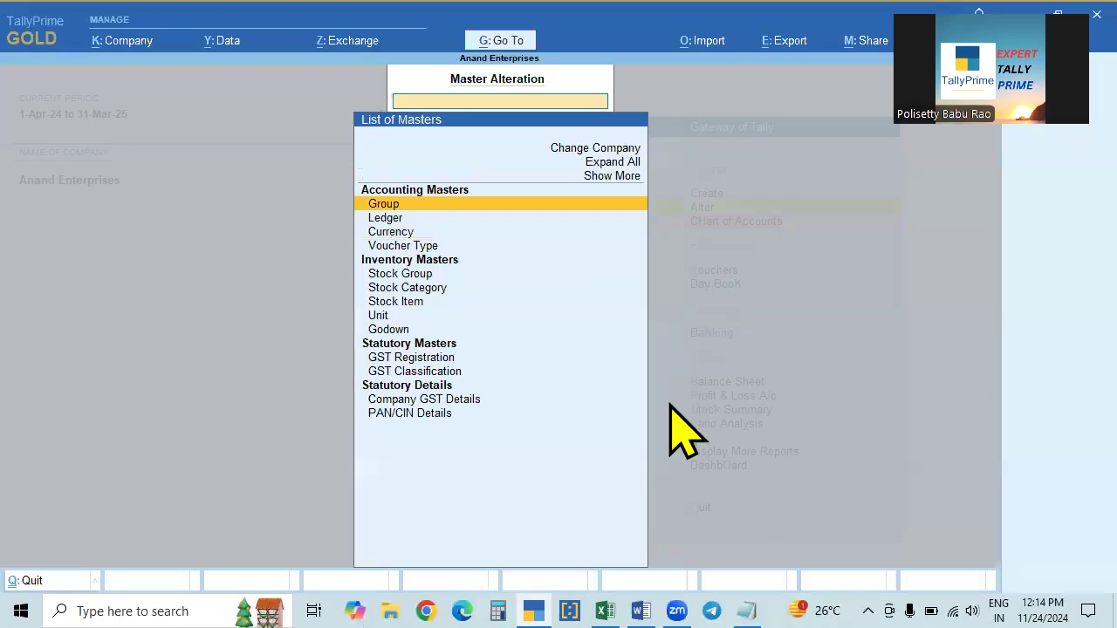
left_click(536, 166)
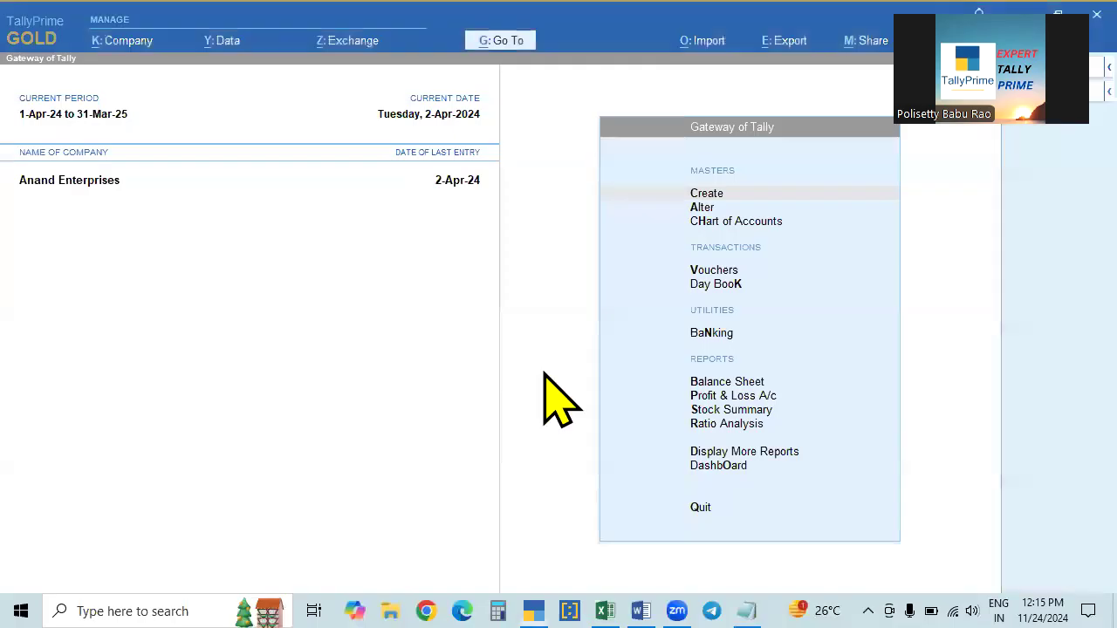
left_click(544, 372)
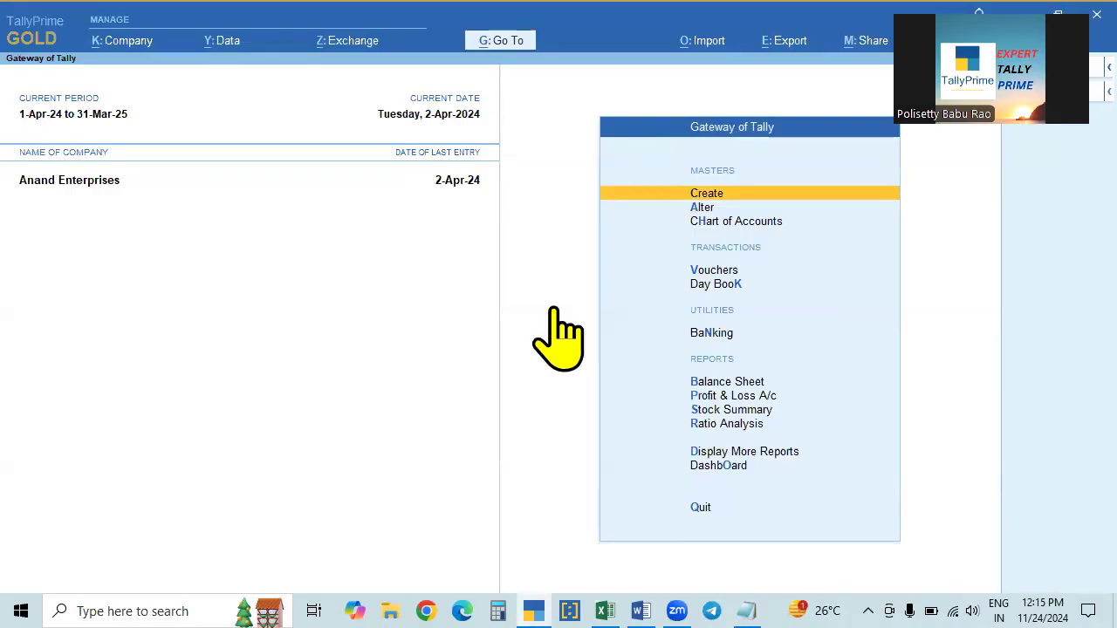
Step: Open the list of ledgers from the Chart of Accounts
left_click(734, 222)
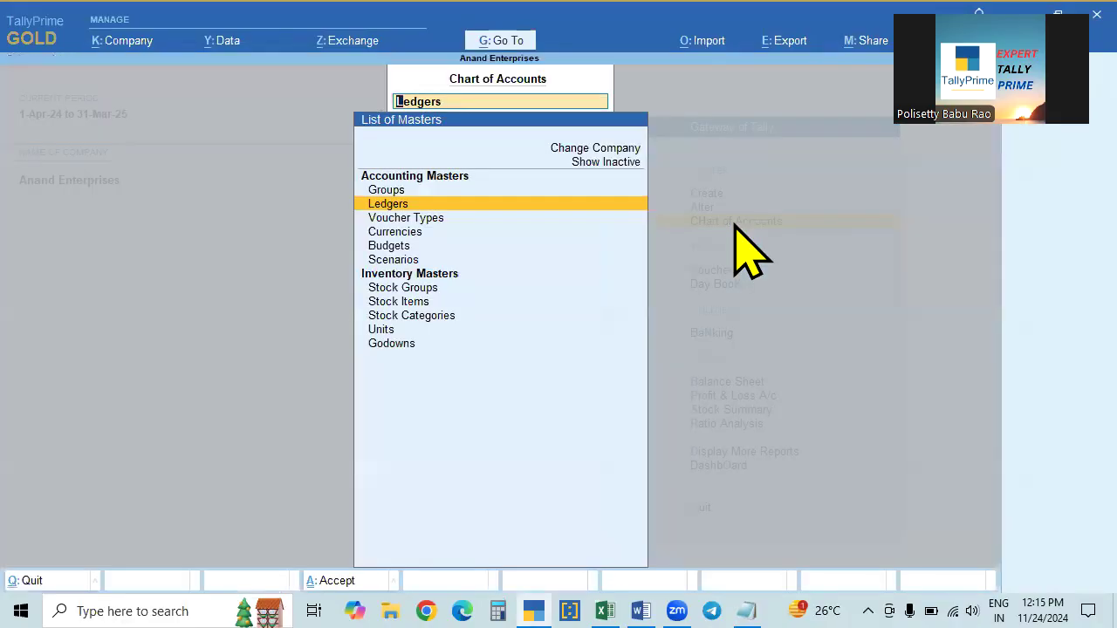
key("Down")
key("Down")
key("Down")
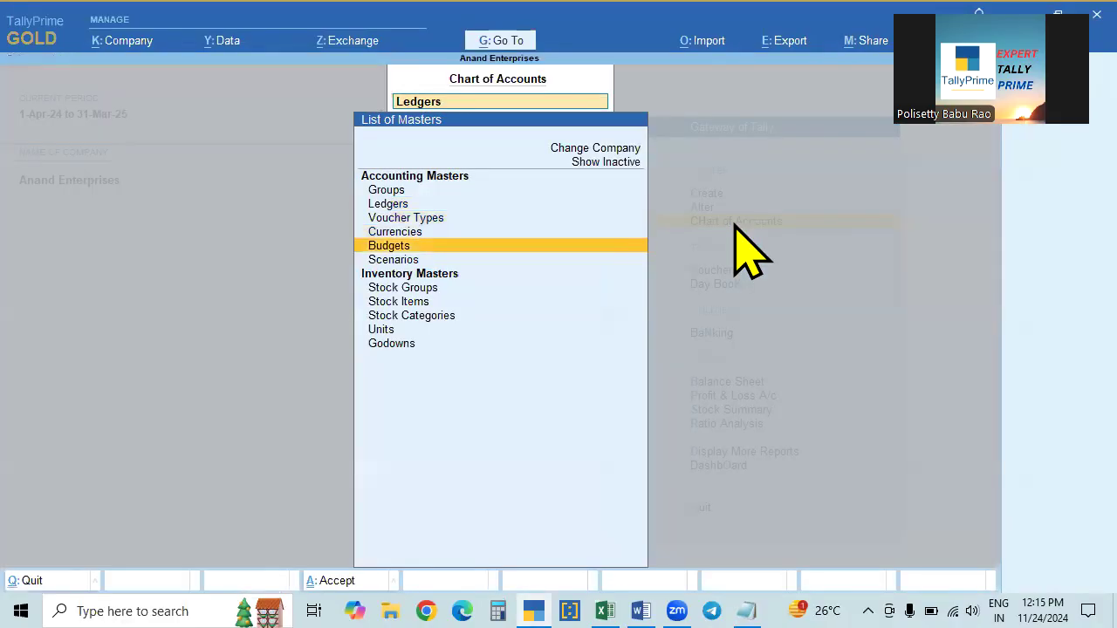
key("Up")
key("Up")
key("Up")
key("Return")
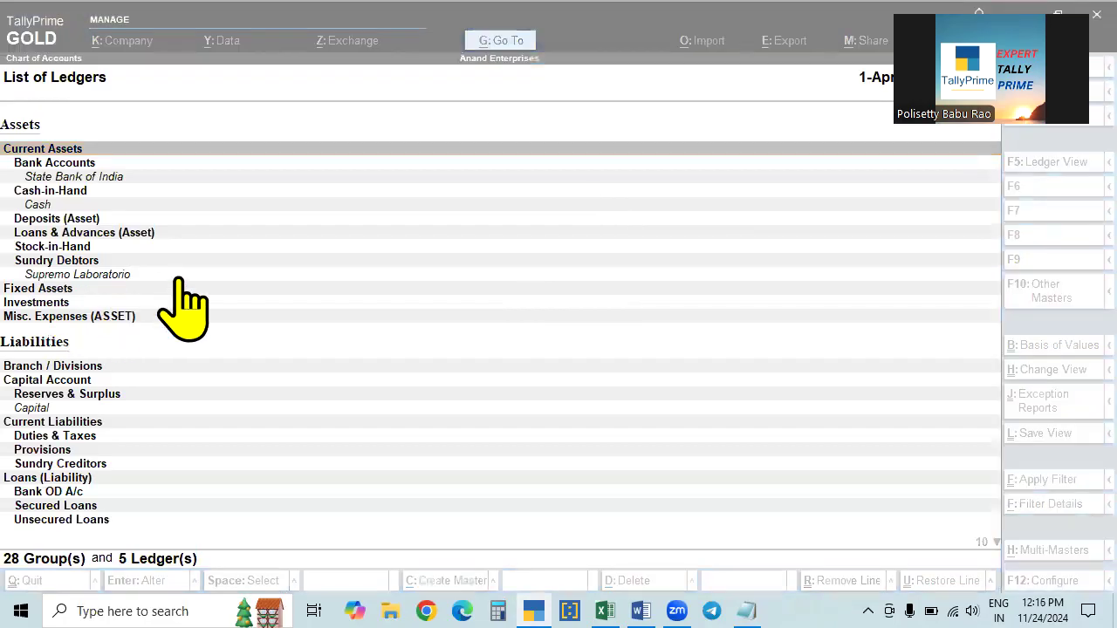
Step: Open Create Party Using GSTIN/UIN from the Multi-Masters options of the ledger list
left_click(689, 291)
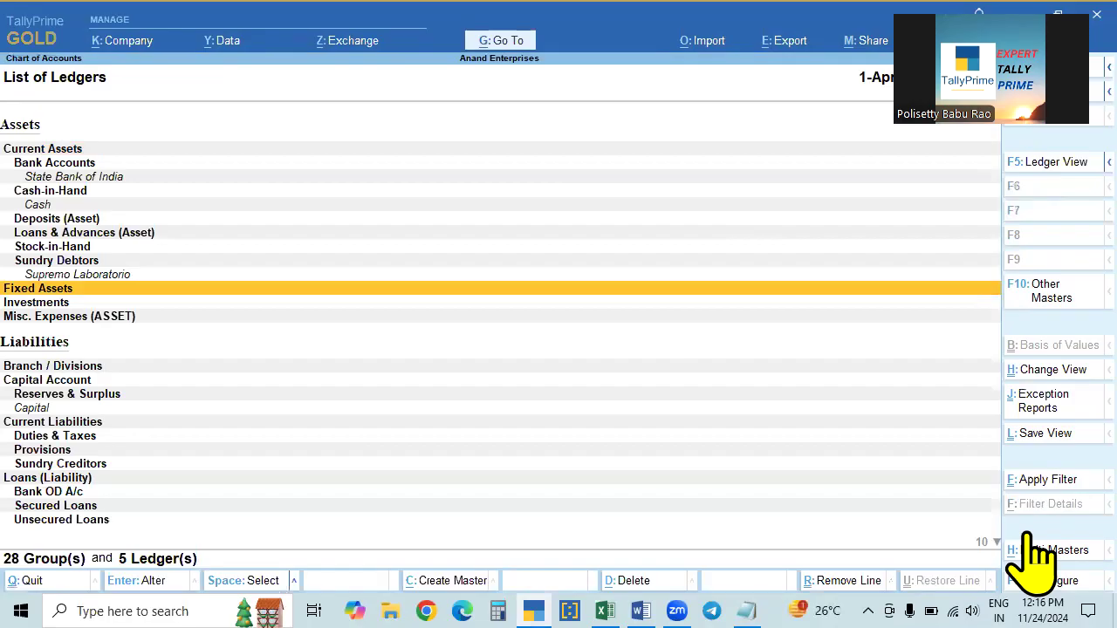
key("alt")
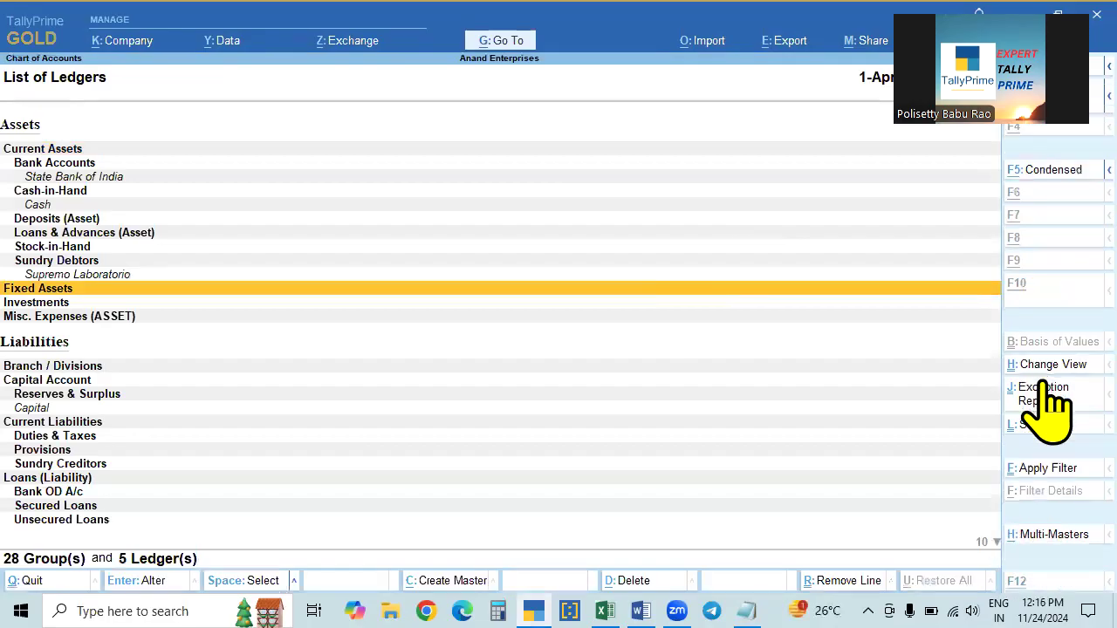
key("alt+h")
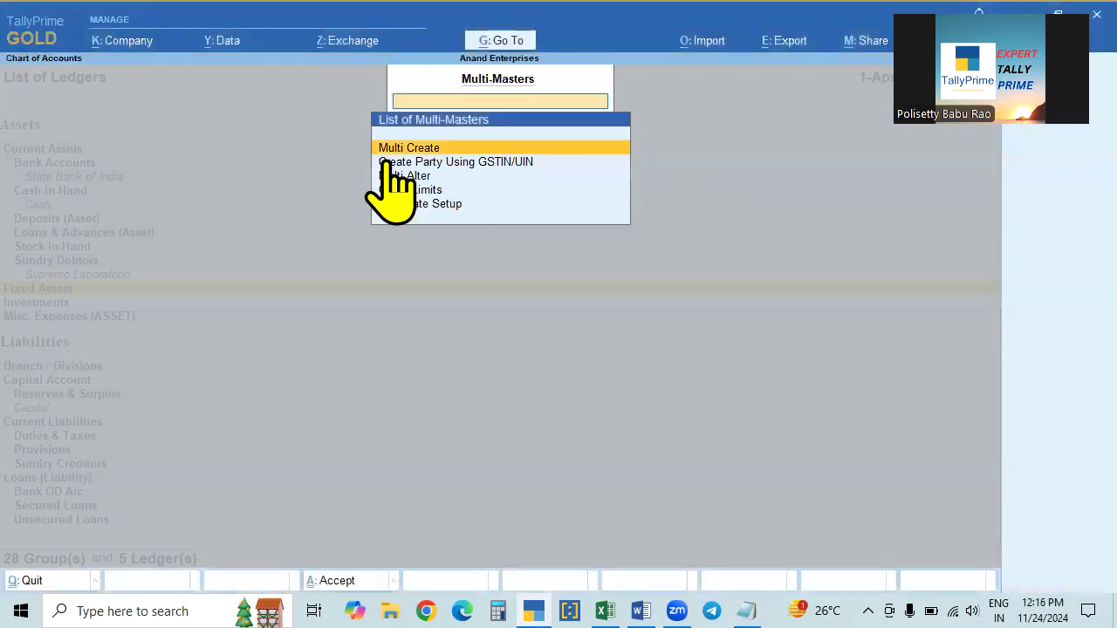
left_click(496, 171)
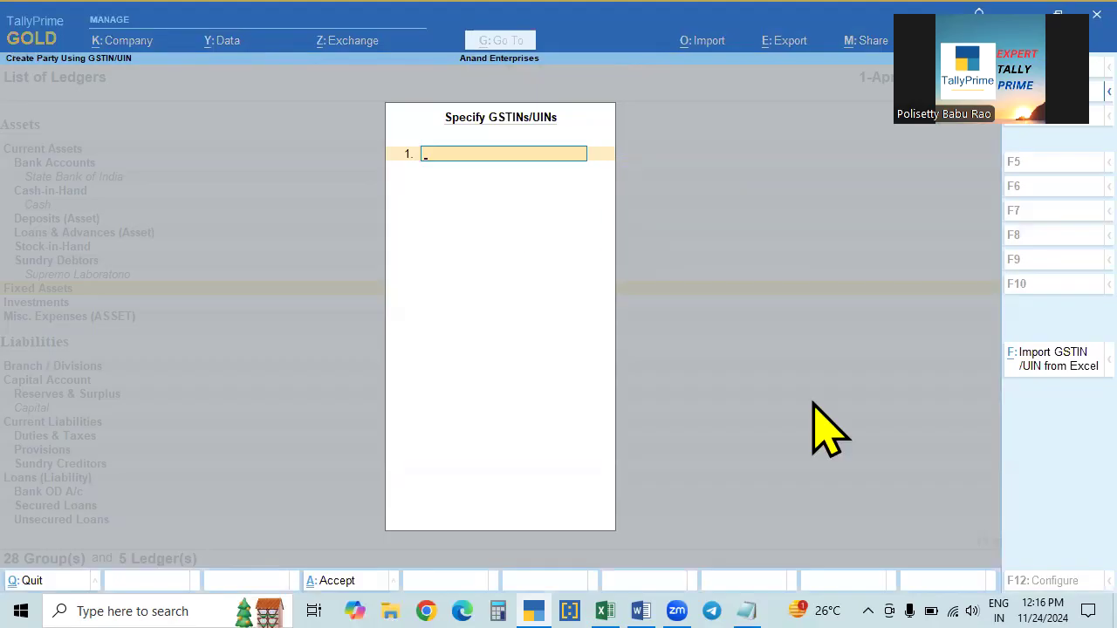
left_click(1051, 362)
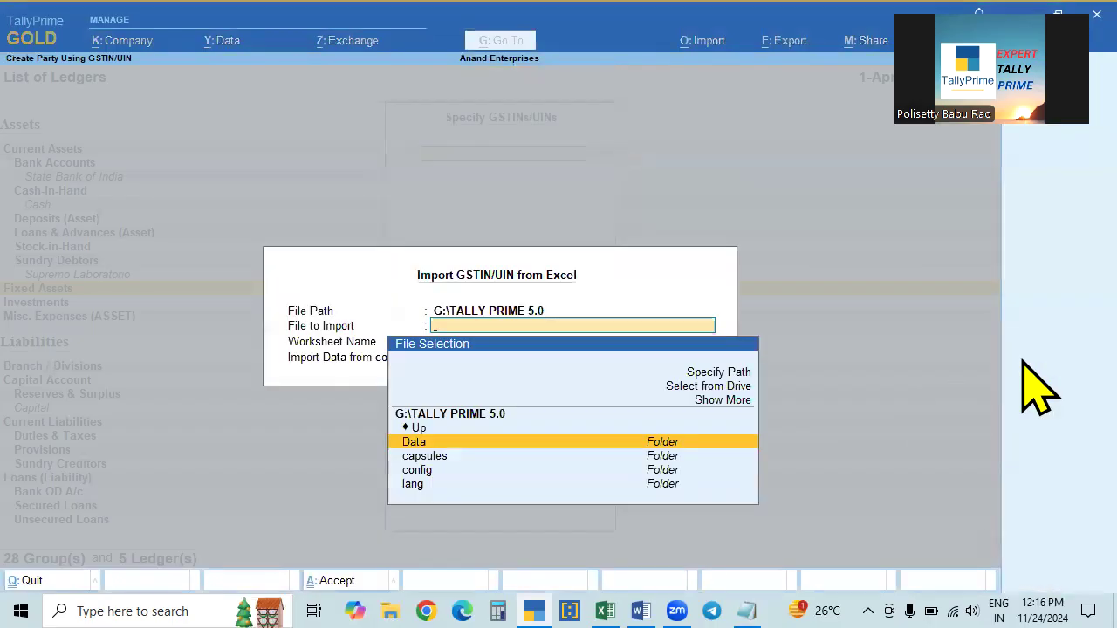
left_click(711, 390)
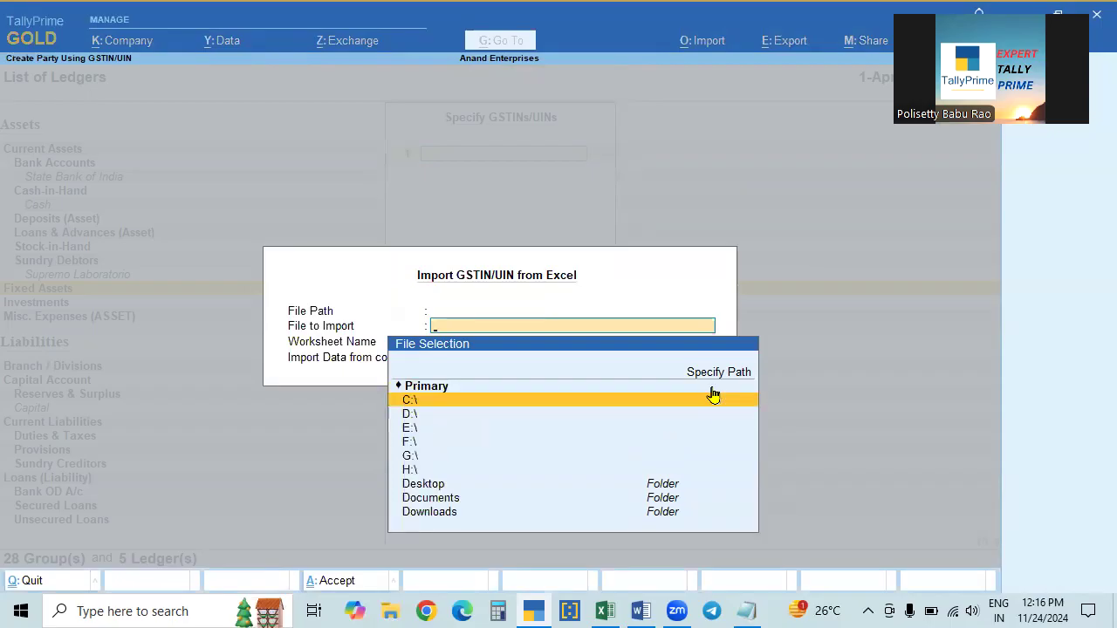
key("Down")
key("Down")
key("Down")
key("Down")
key("Down")
key("Down")
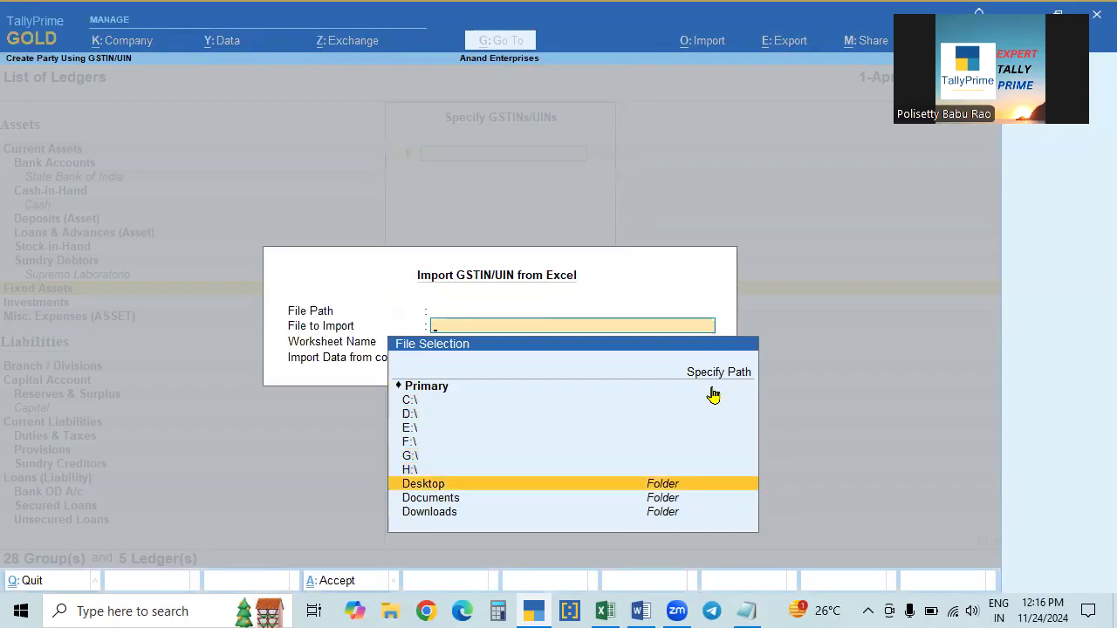
key("Escape")
key("Escape")
key("y")
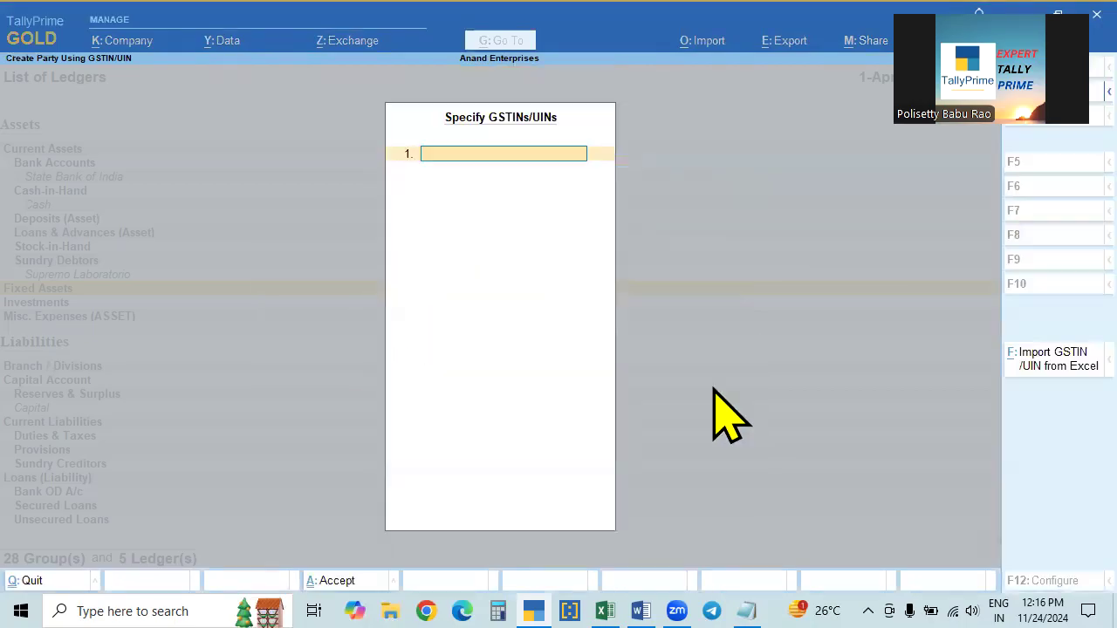
Step: Start importing GSTINs from Excel and choose GSTIN.xlsx in the Desktop folder as the file to import
left_click(1039, 353)
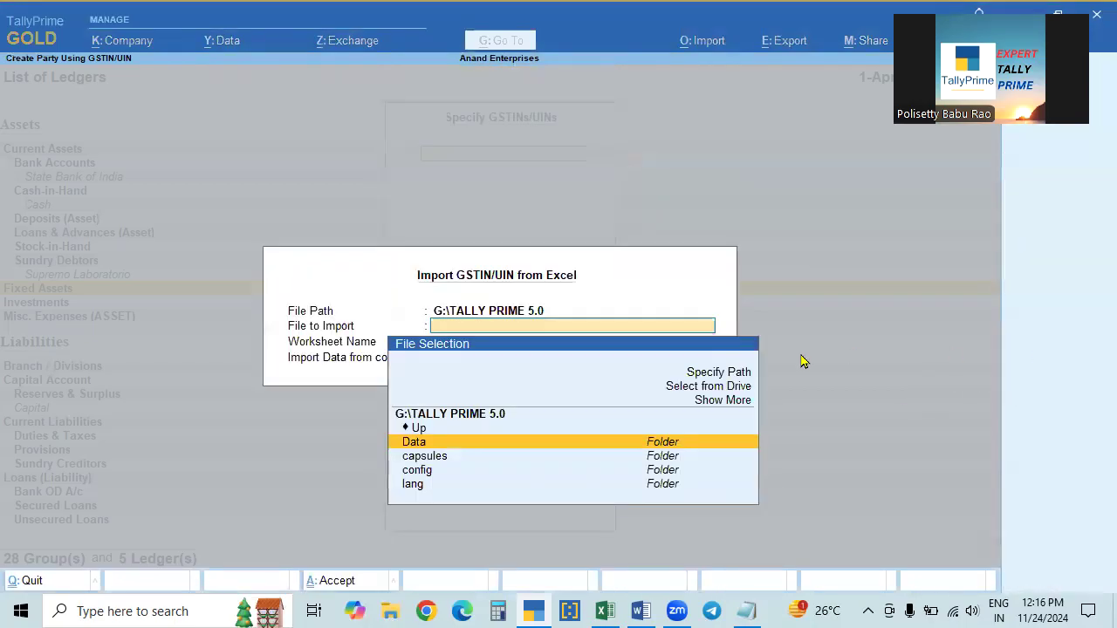
left_click(721, 391)
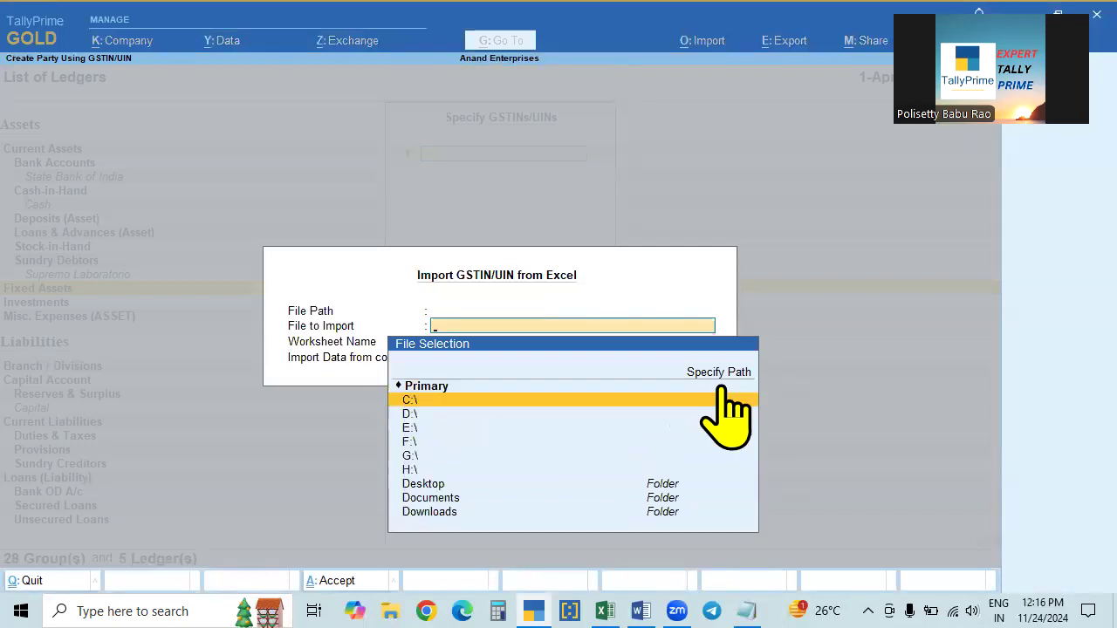
key("Down")
key("Down")
key("Down")
key("Down")
key("Down")
key("Down")
key("Return")
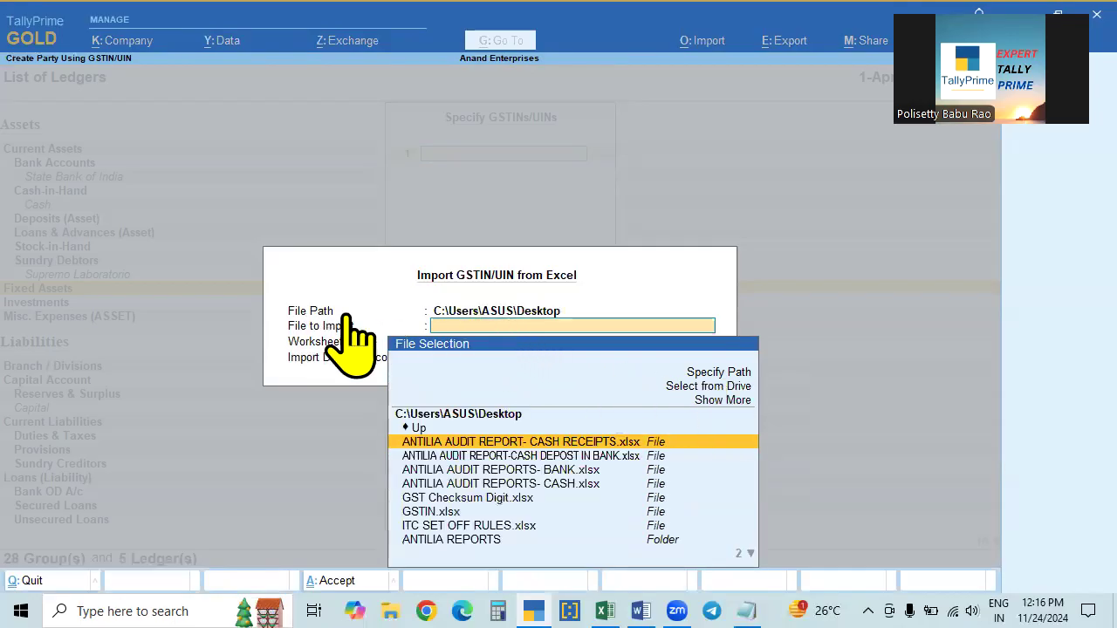
left_click(446, 515)
left_click(447, 514)
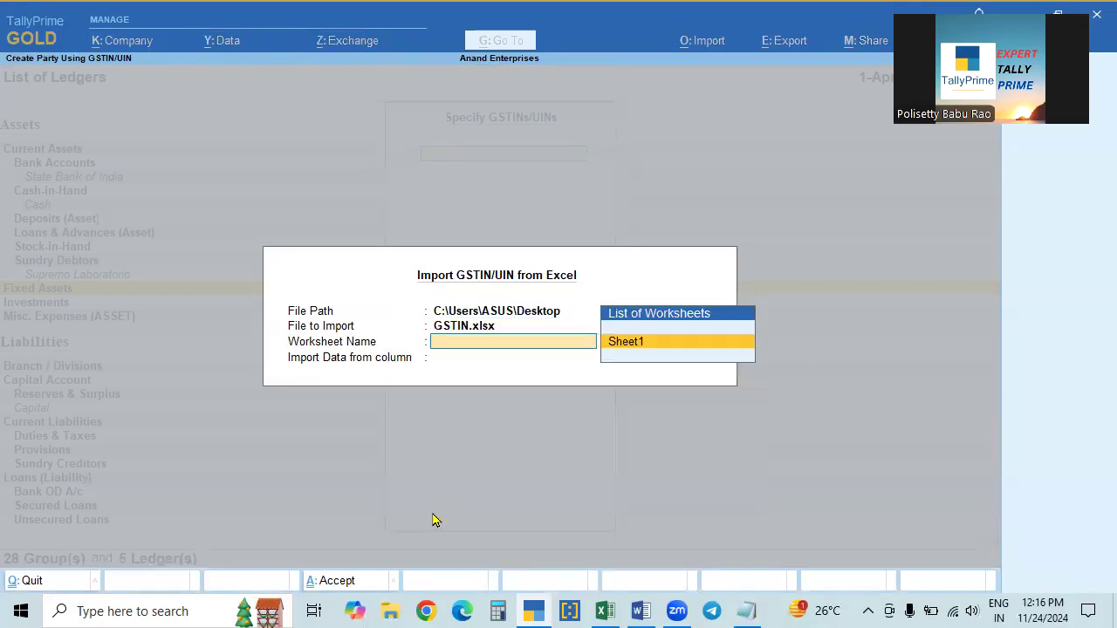
Step: Check the GSTIN columns in the Excel workbook, and import the GSTINs from column A of Sheet1
key("Return")
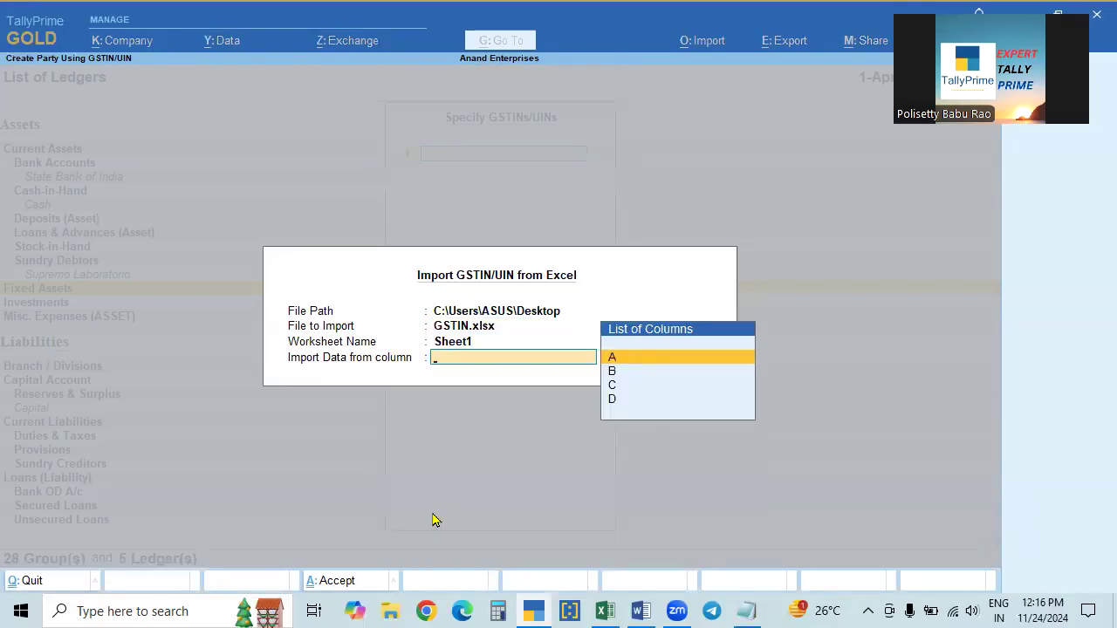
left_click(604, 611)
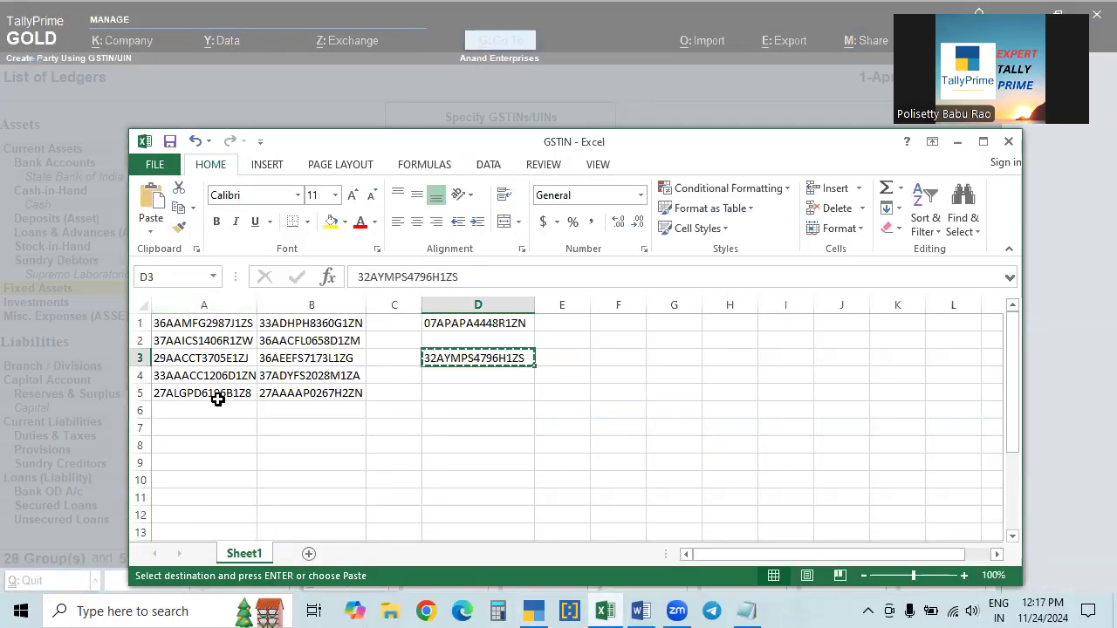
key("alt+Tab")
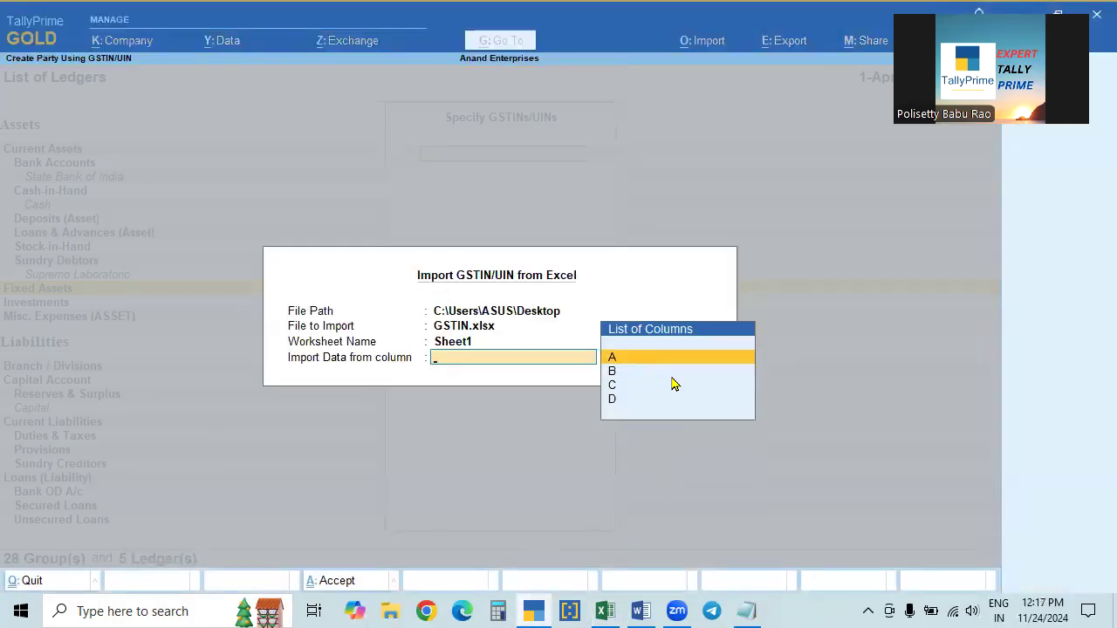
key("BackSpace")
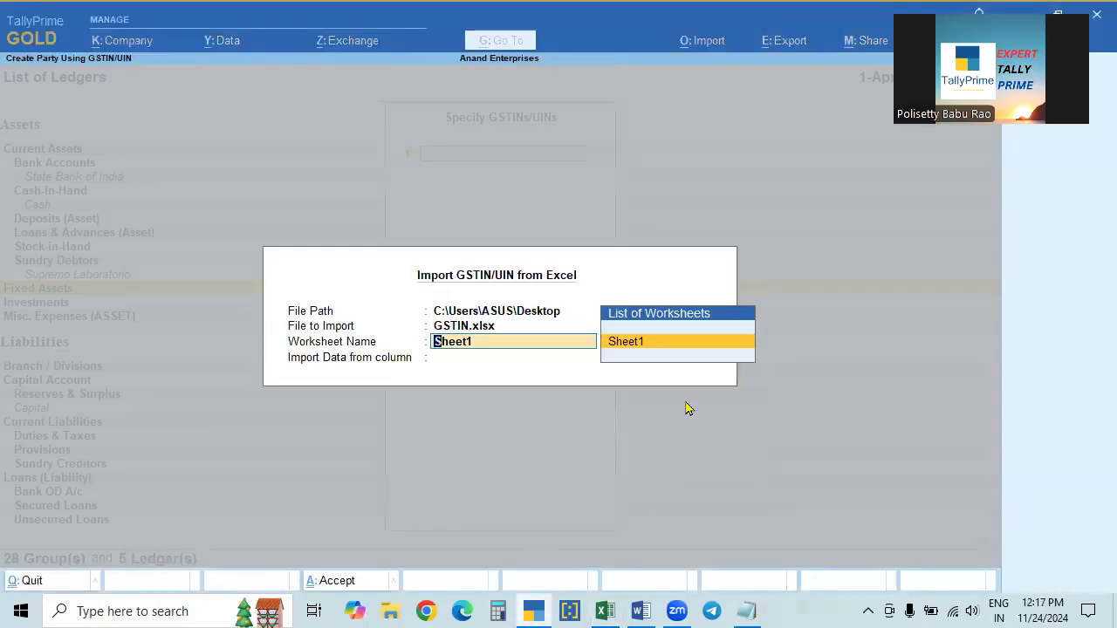
key("Return")
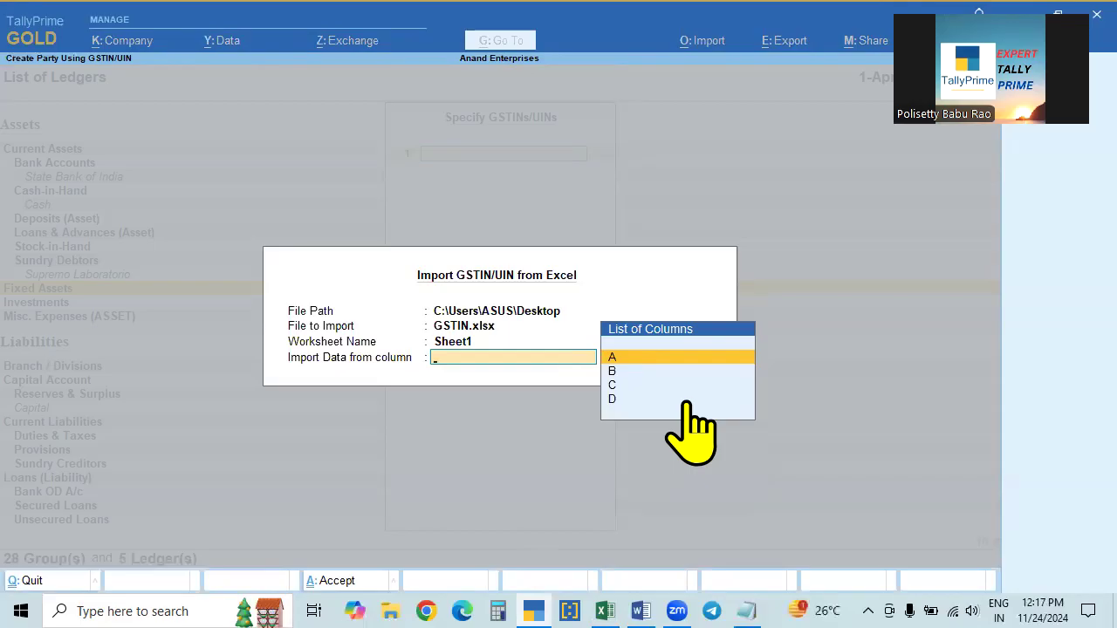
key("Return")
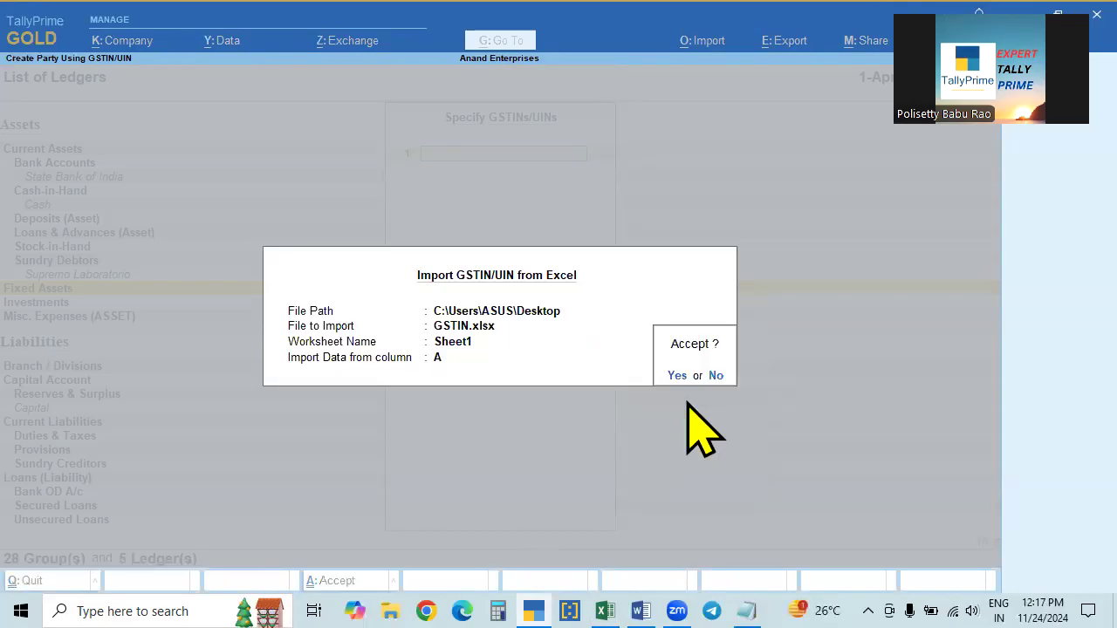
key("Return")
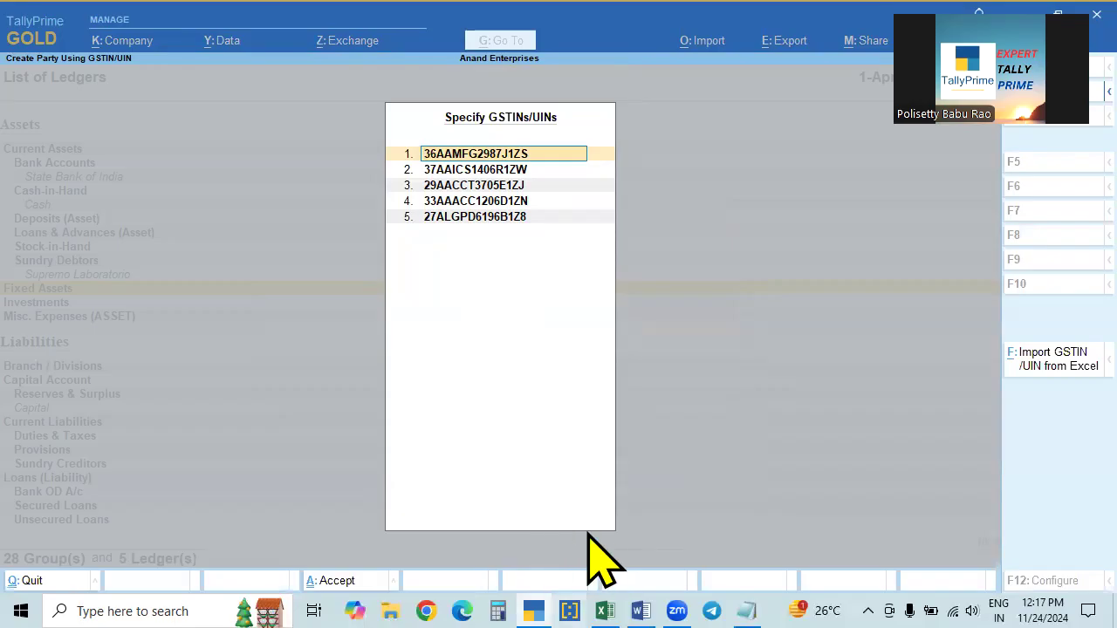
Step: Compare the imported GSTINs with the Excel sheet, and accept the list to fetch the party details
left_click(605, 610)
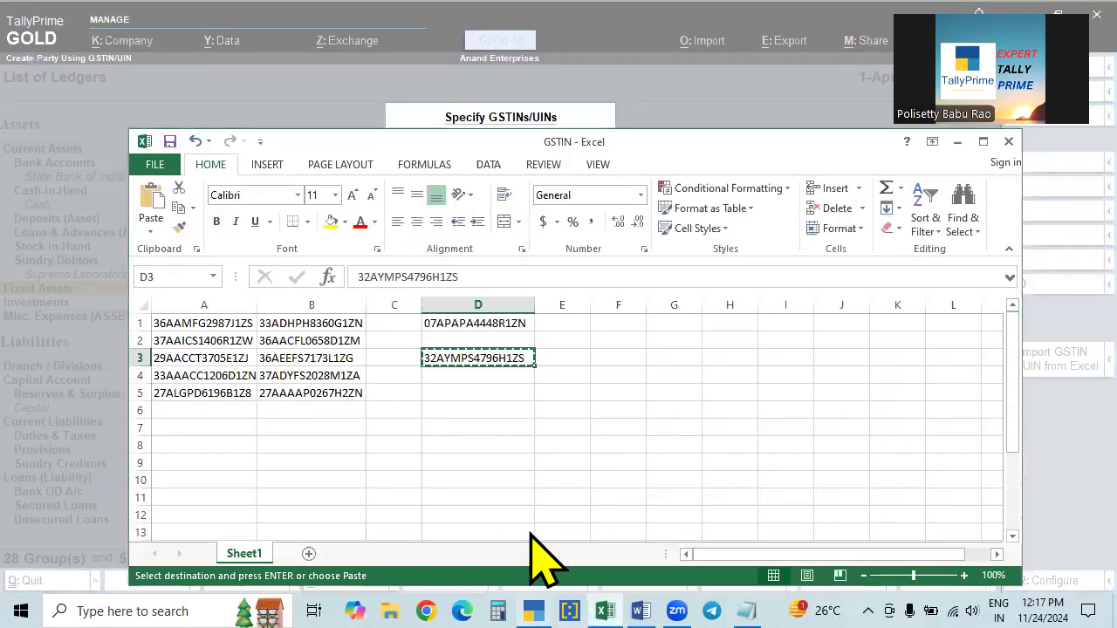
key("alt+Tab")
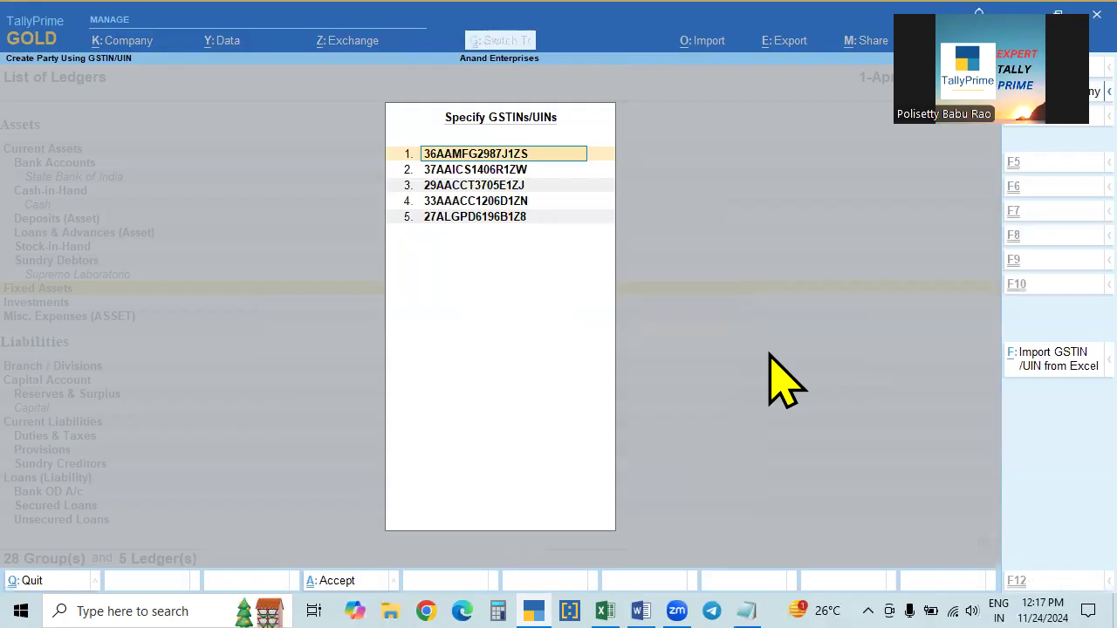
key("ctrl+a")
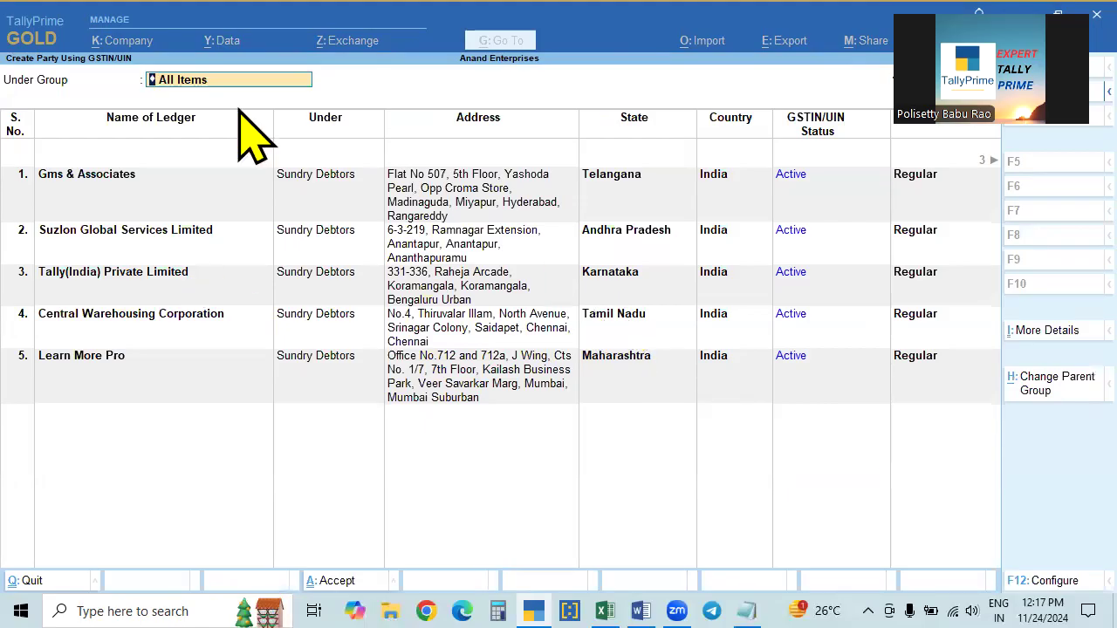
Step: Review the fetched details of the first party, including group, registration type, PAN, additional info and GSTIN/UIN, keeping them as fetched
left_click(137, 185)
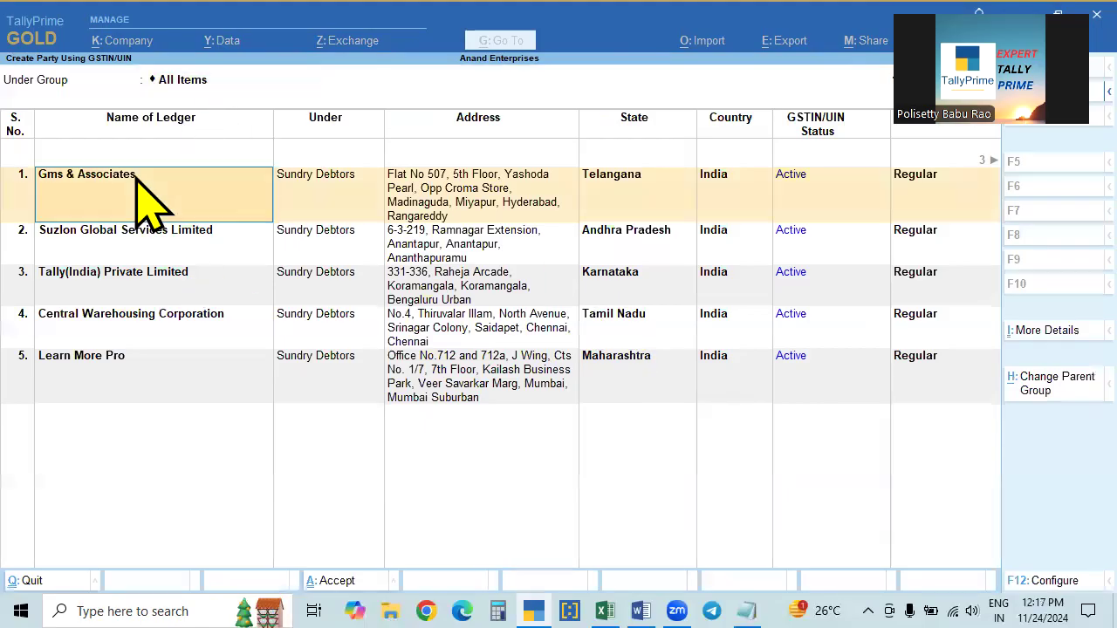
key("Return")
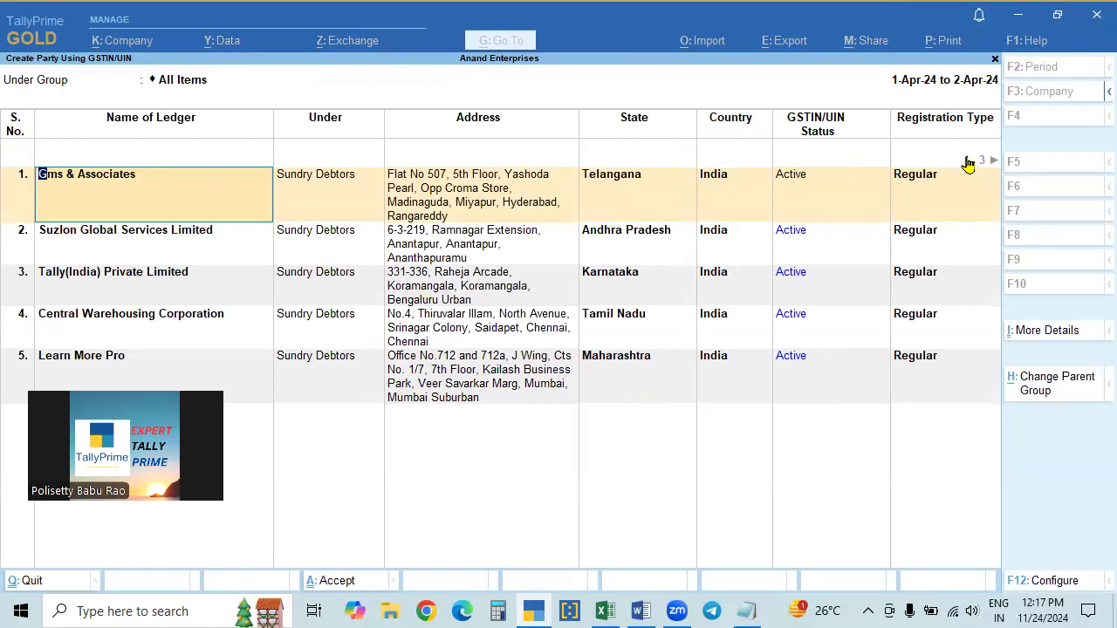
key("Return")
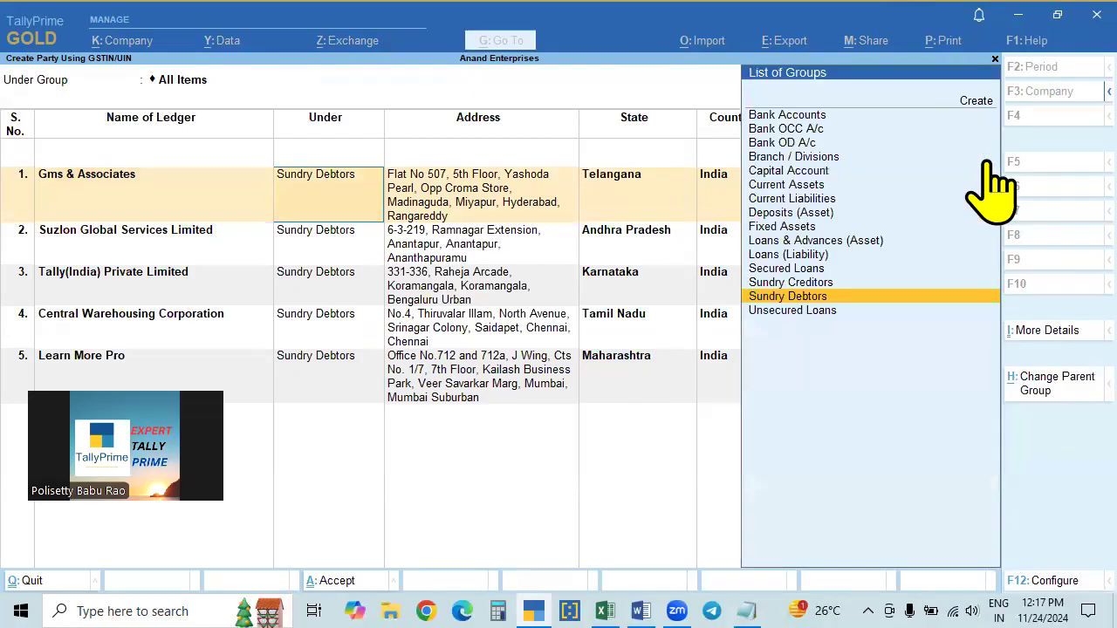
key("Return")
key("Return")
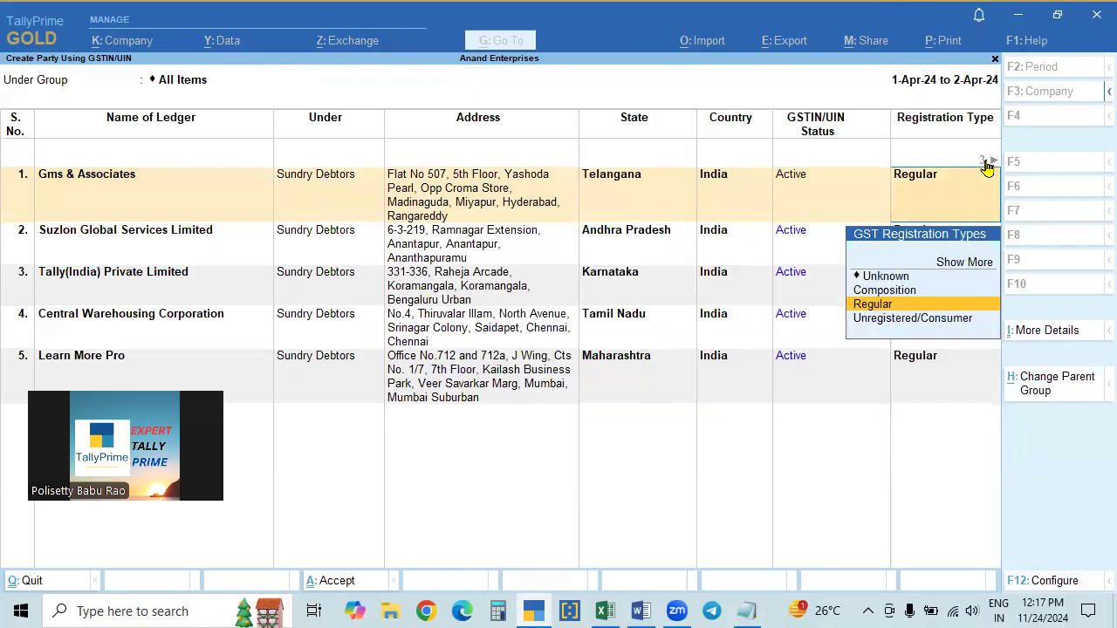
key("Return")
left_click(987, 162)
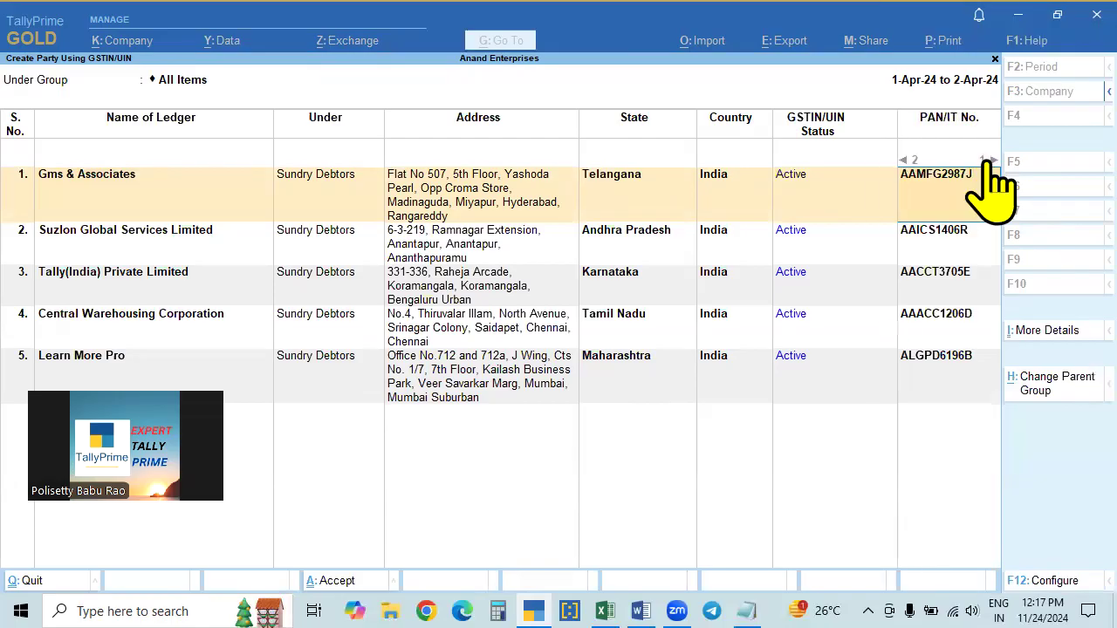
left_click(987, 162)
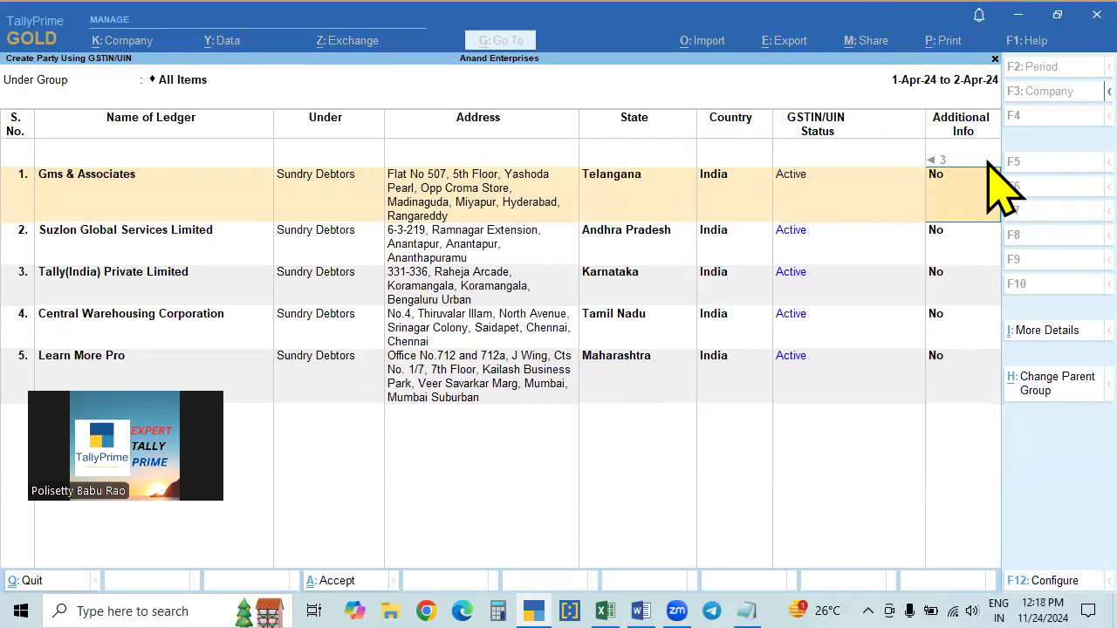
left_click(988, 162)
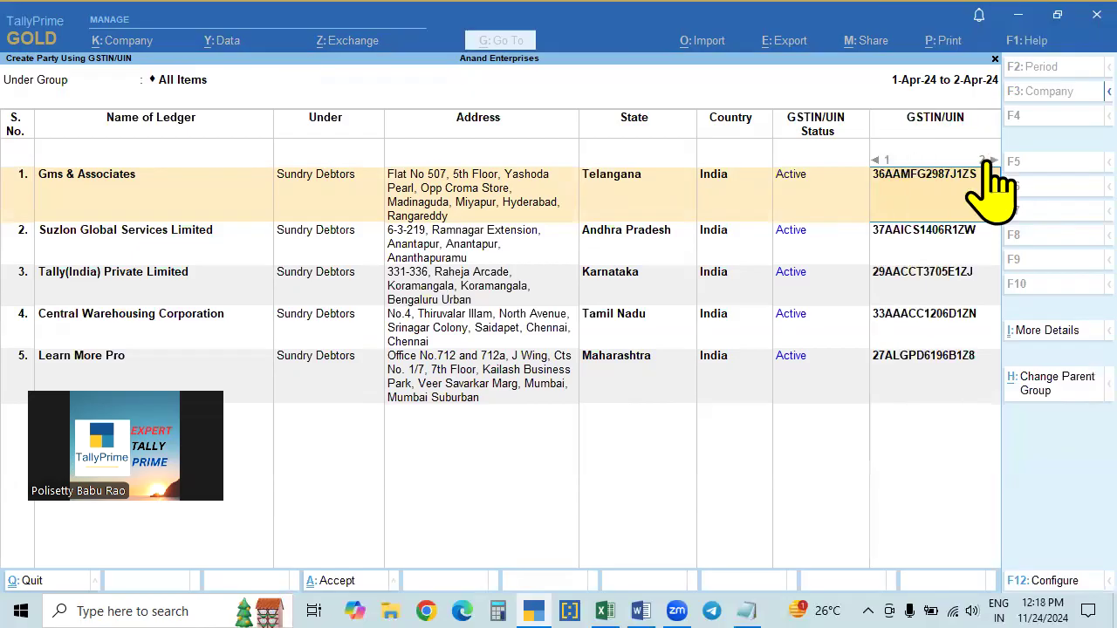
left_click(987, 162)
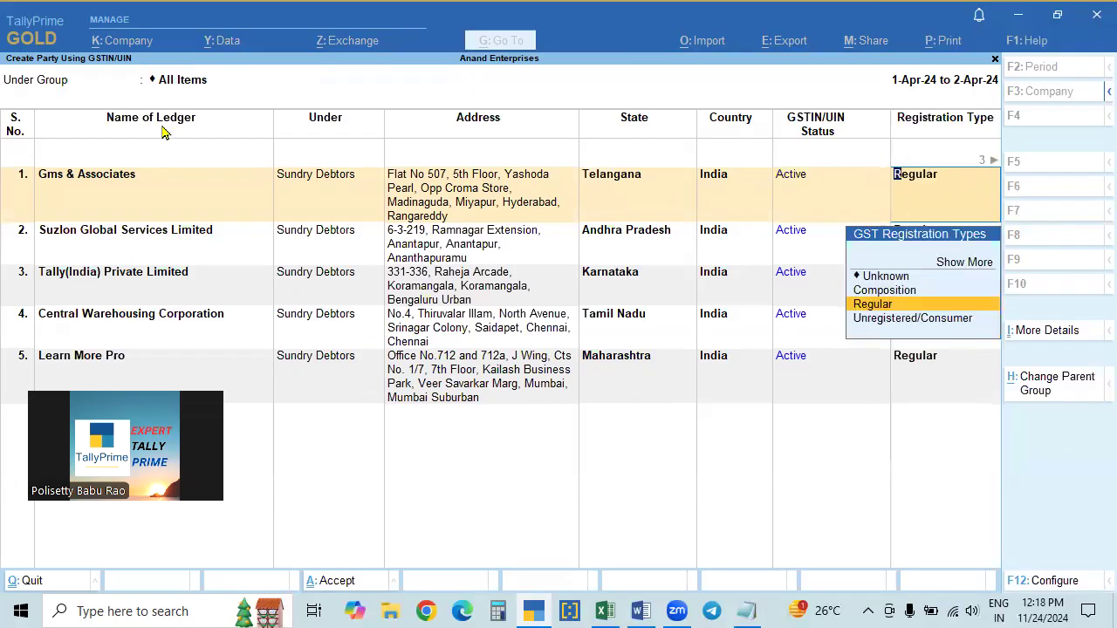
Step: Review the group choices for the first party and Tally(India) Private Limited, keeping both under Sundry Debtors
left_click(120, 186)
key("Return")
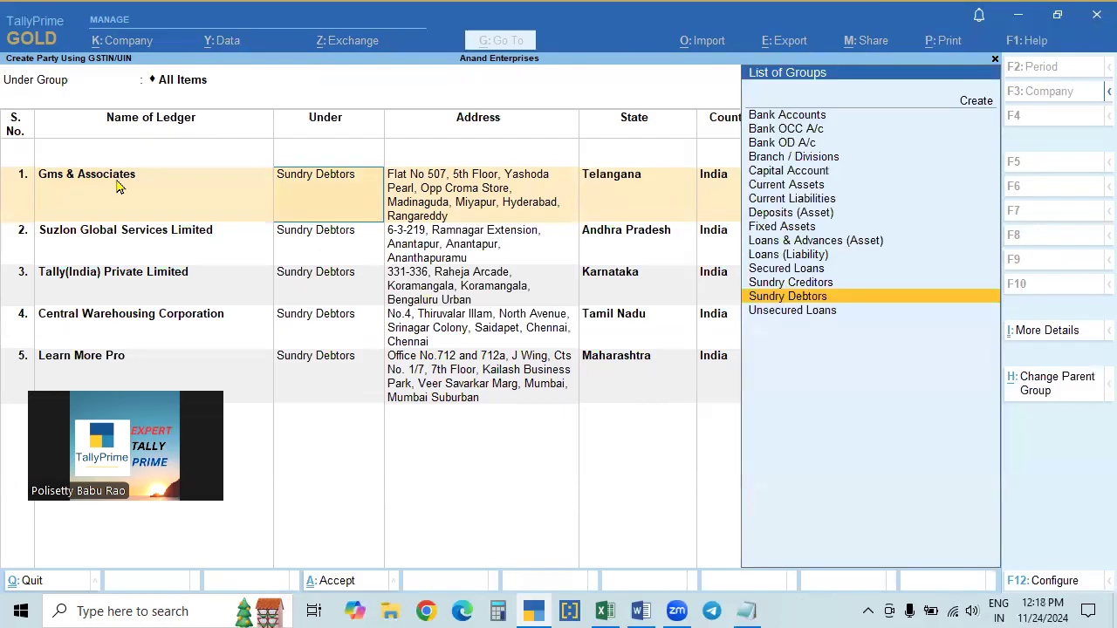
left_click(315, 278)
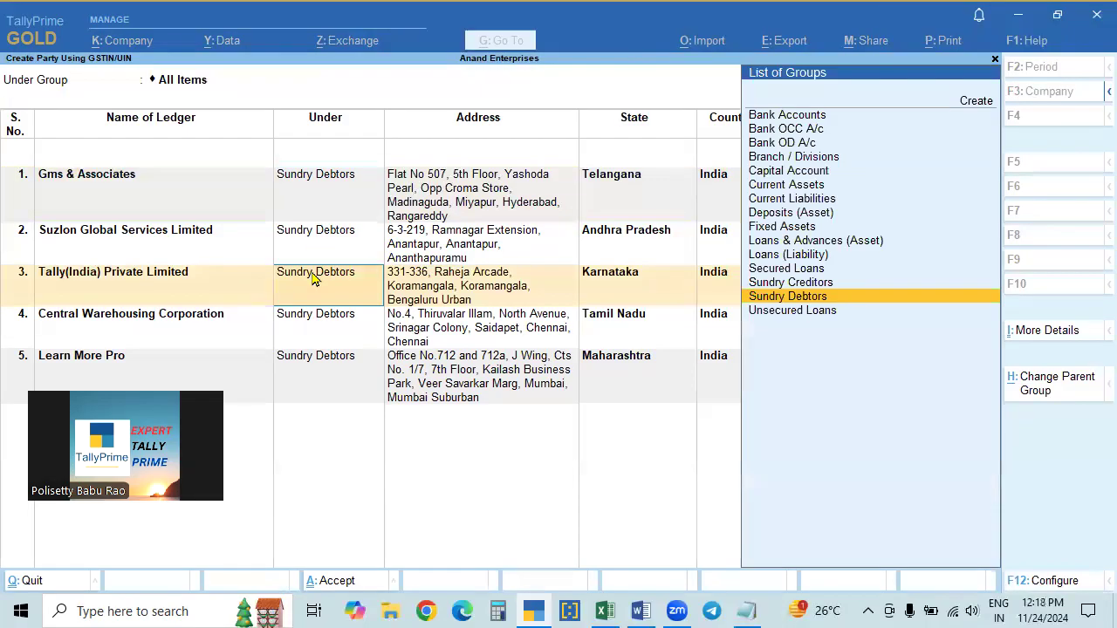
key("Up")
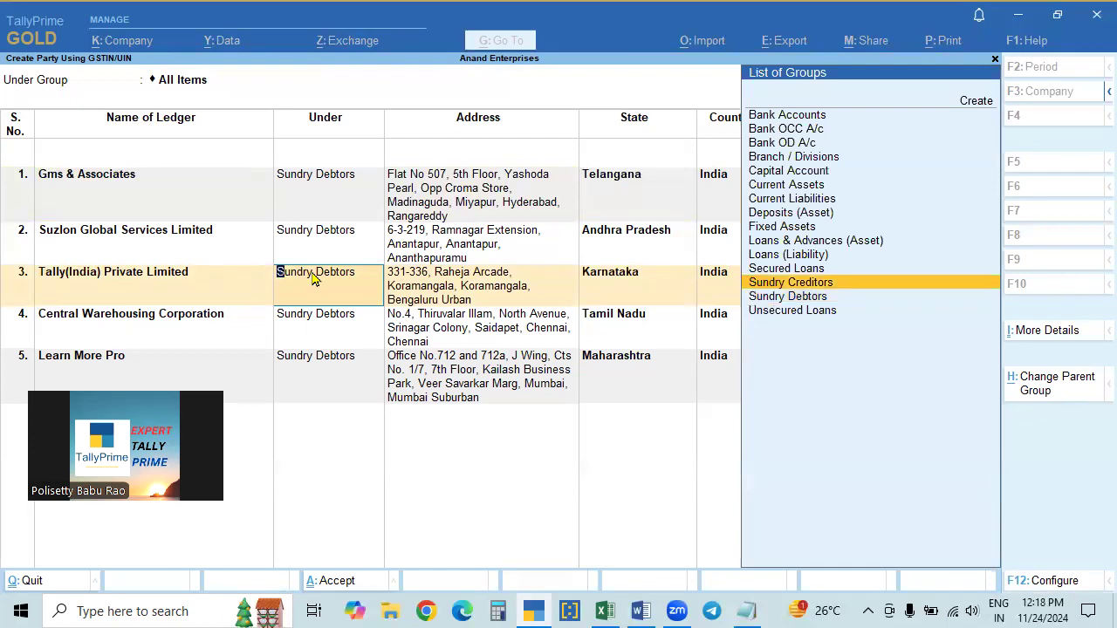
key("Down")
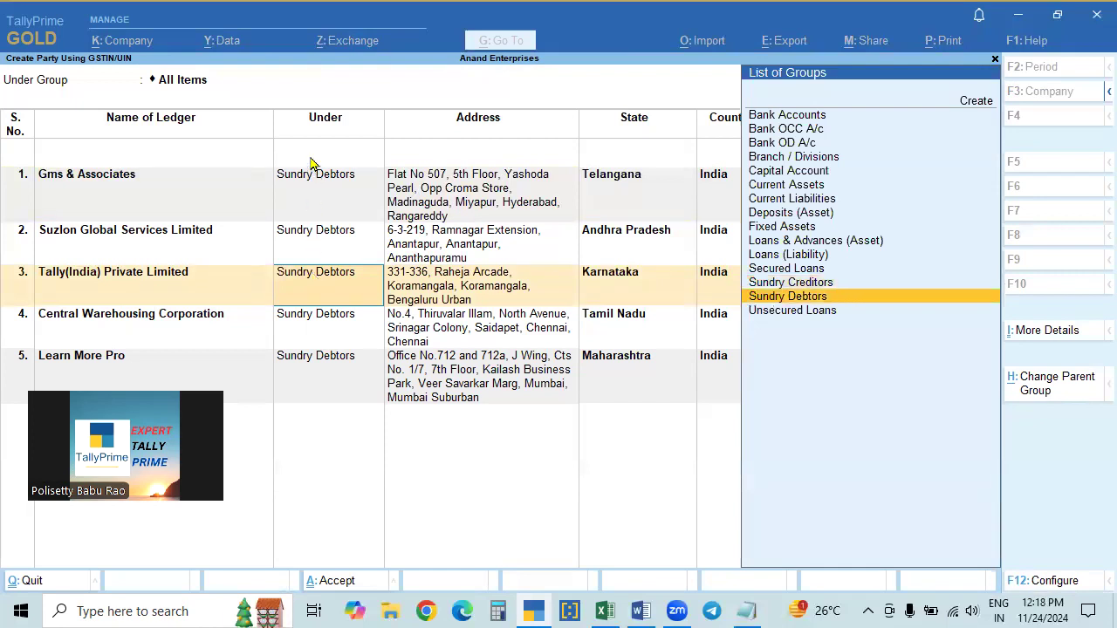
left_click(220, 292)
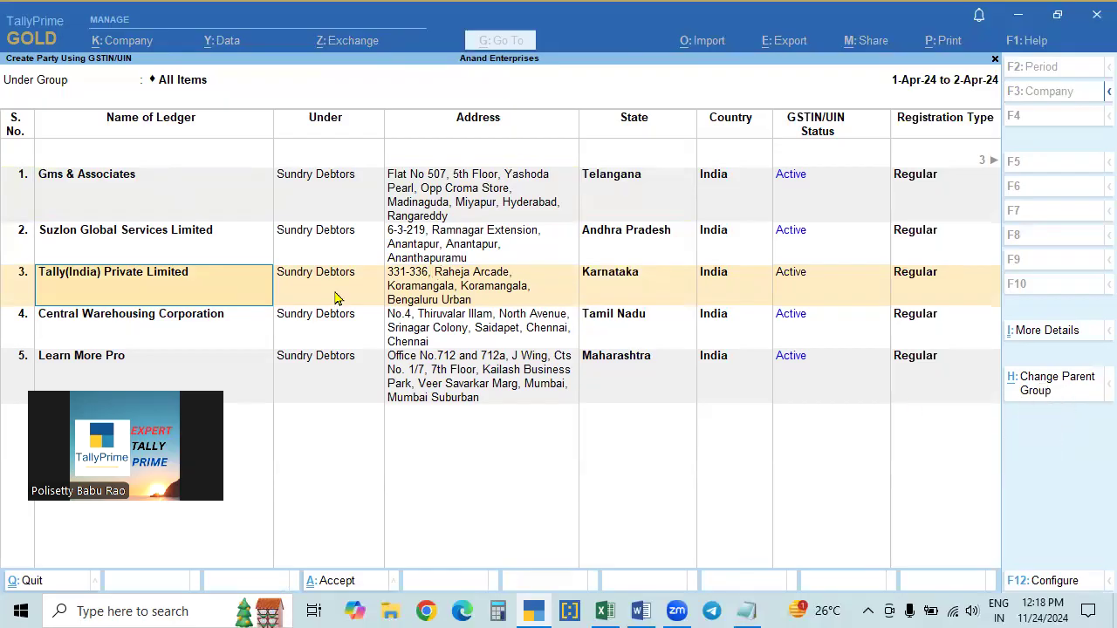
Step: Change the parent group of all fetched parties to Sundry Creditors
key("ctrl+h")
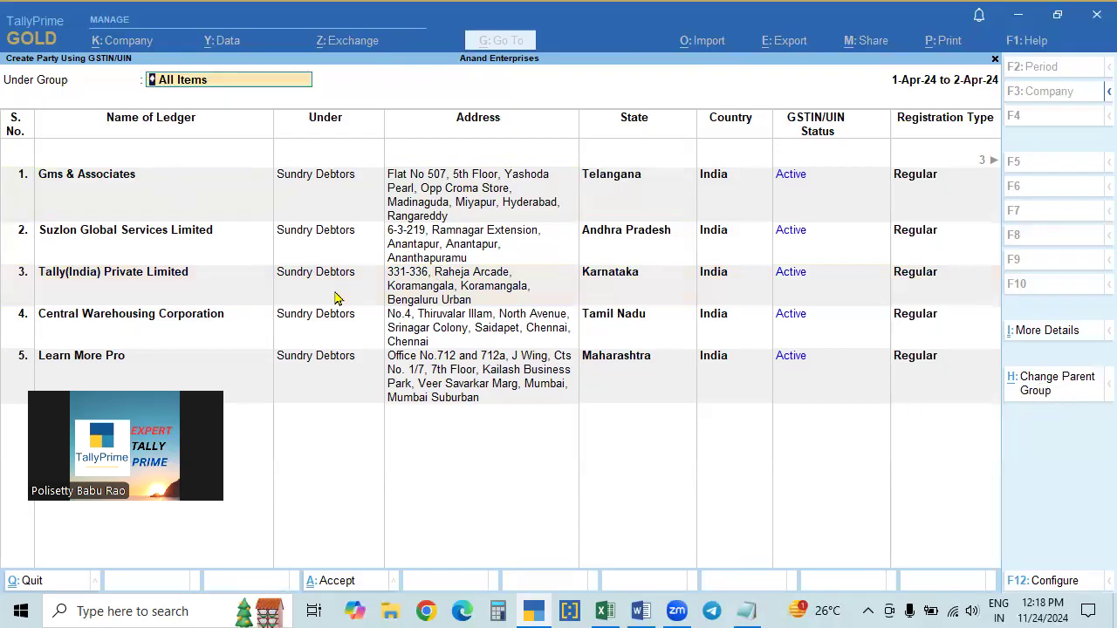
key("BackSpace")
key("Down")
key("Down")
key("Down")
key("Down")
key("Down")
key("Down")
key("Down")
key("Down")
key("Down")
key("Down")
key("Down")
key("Down")
key("Down")
key("Down")
key("Down")
key("Return")
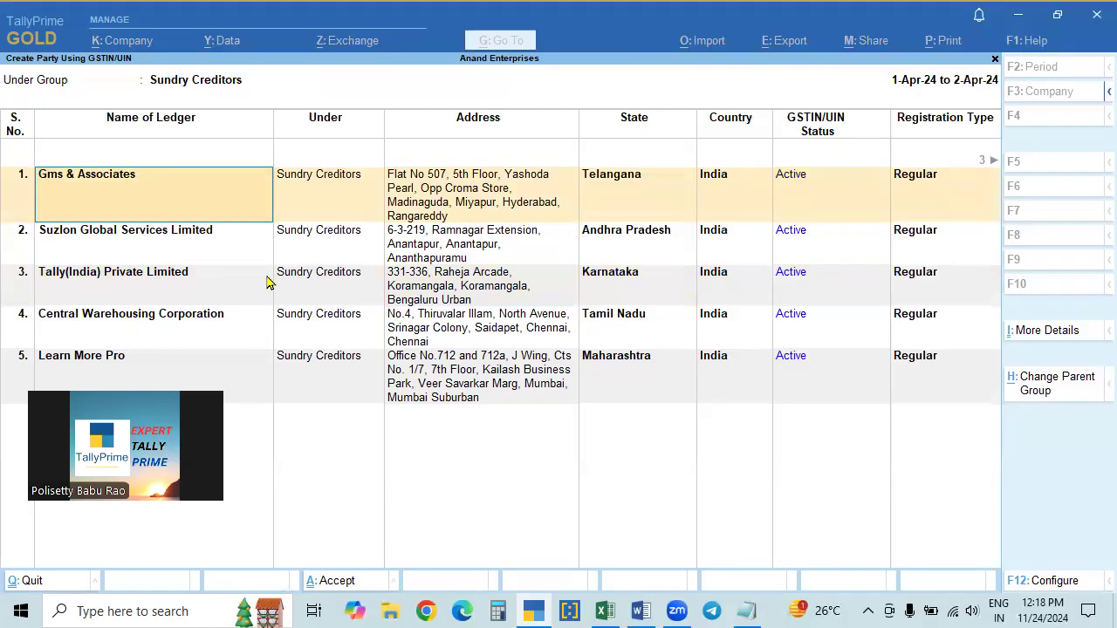
Step: Change the parent group of all fetched parties to Sundry Debtors
key("ctrl+h")
key("Down")
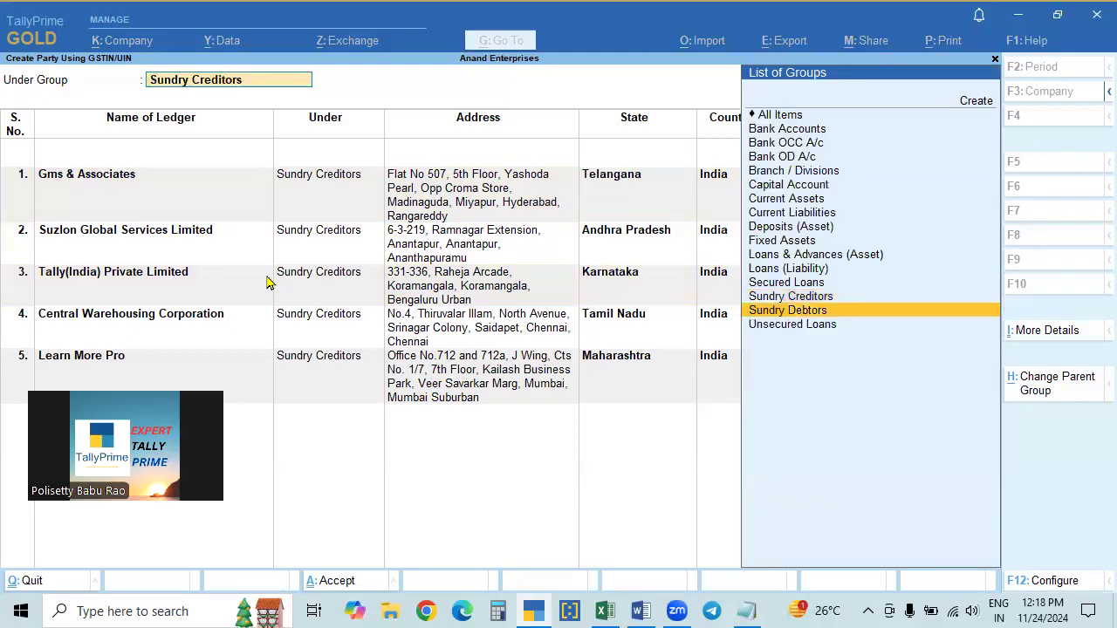
key("Return")
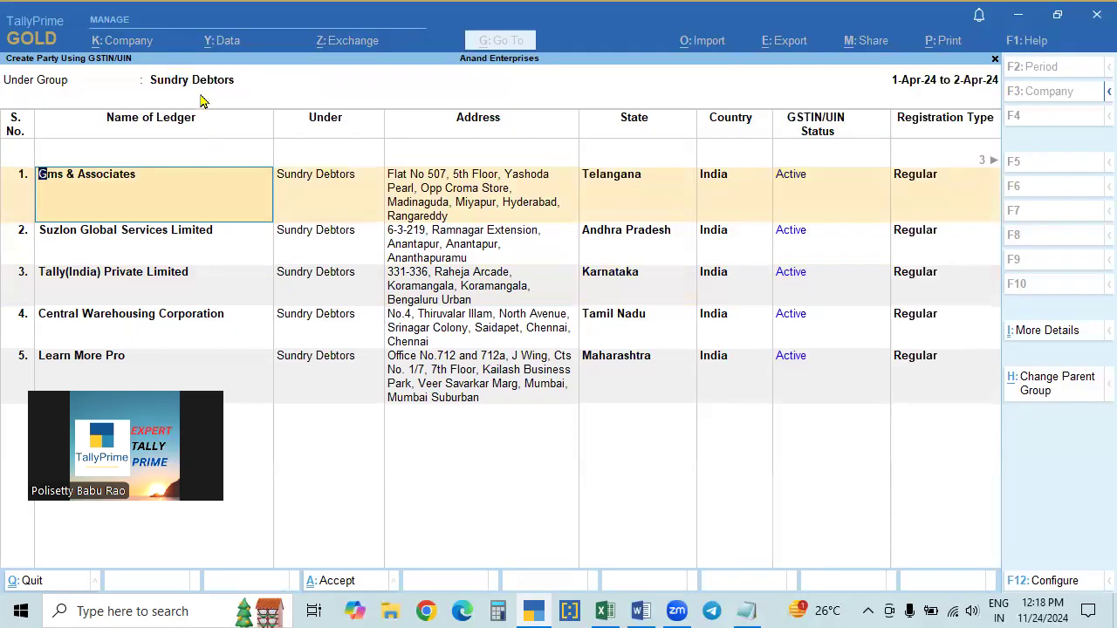
key("ctrl+h")
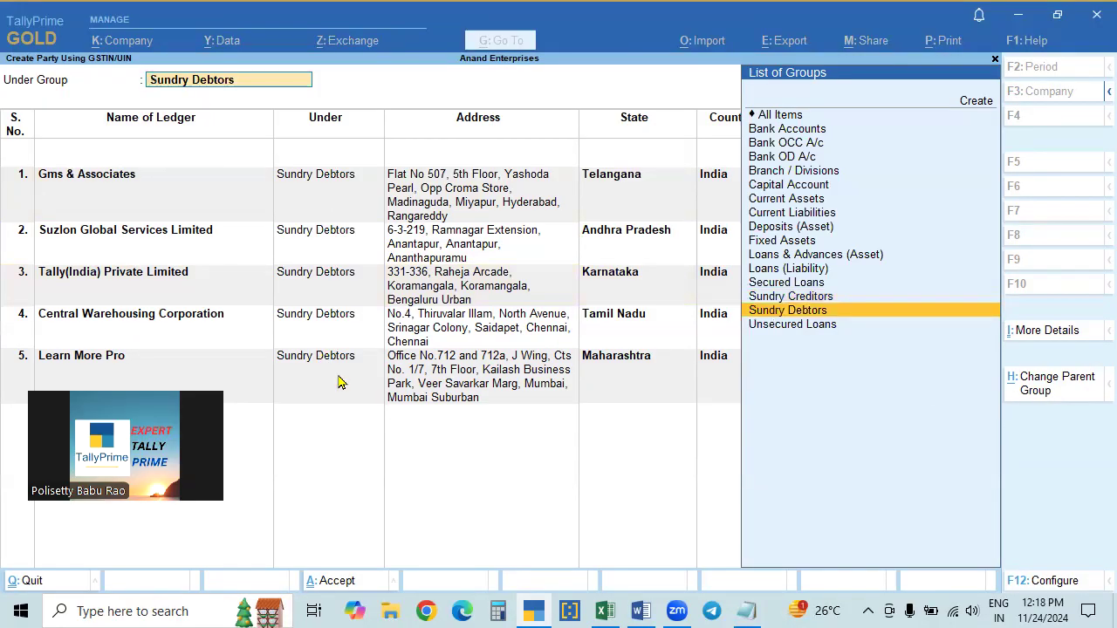
key("Return")
Step: Review the state, country and registration type of Gms & Associates, keeping Telangana, India and Regular
key("Return")
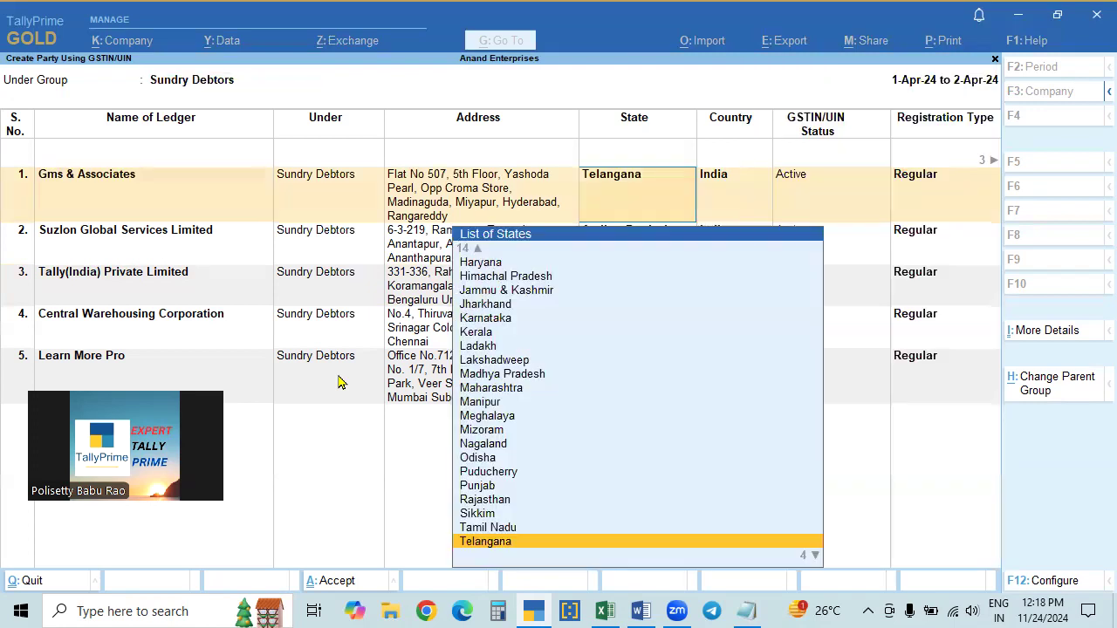
key("Return")
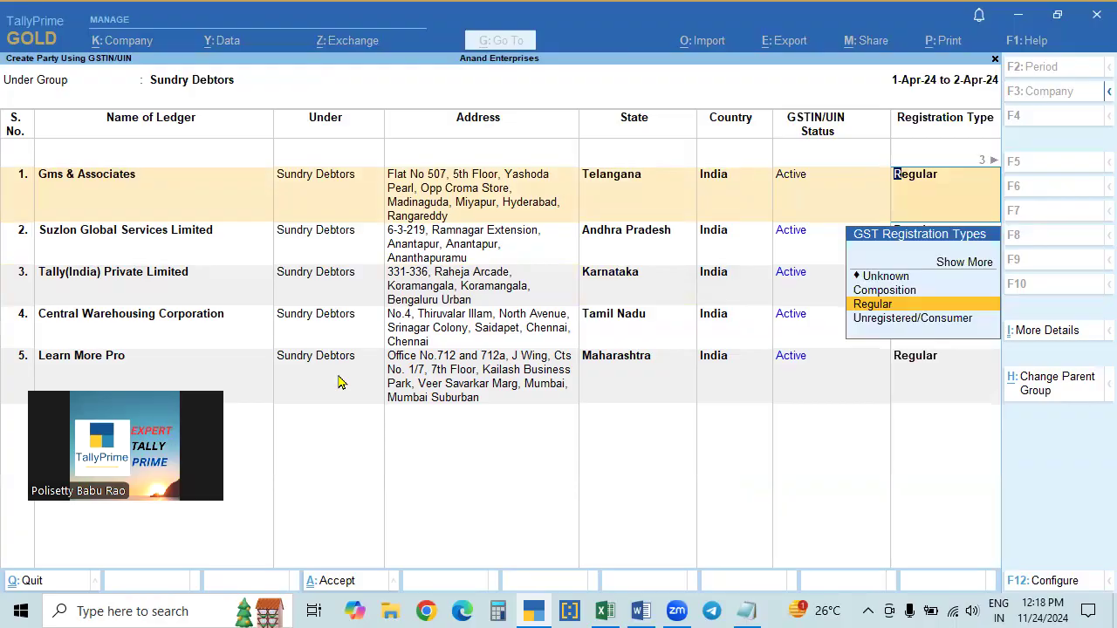
key("Right")
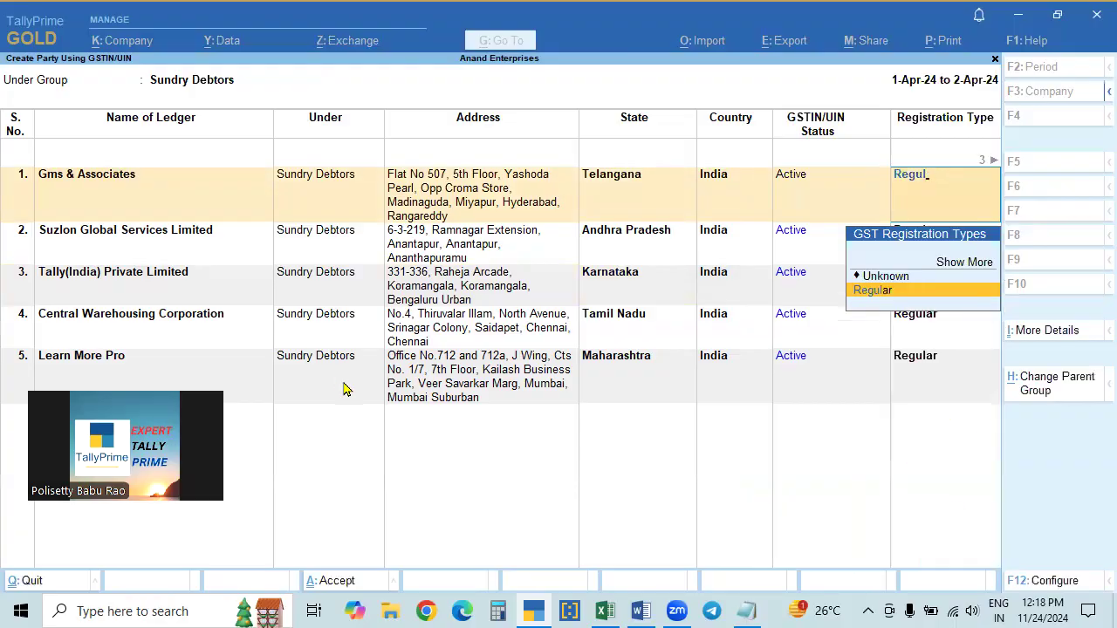
left_click(101, 181)
key("Return")
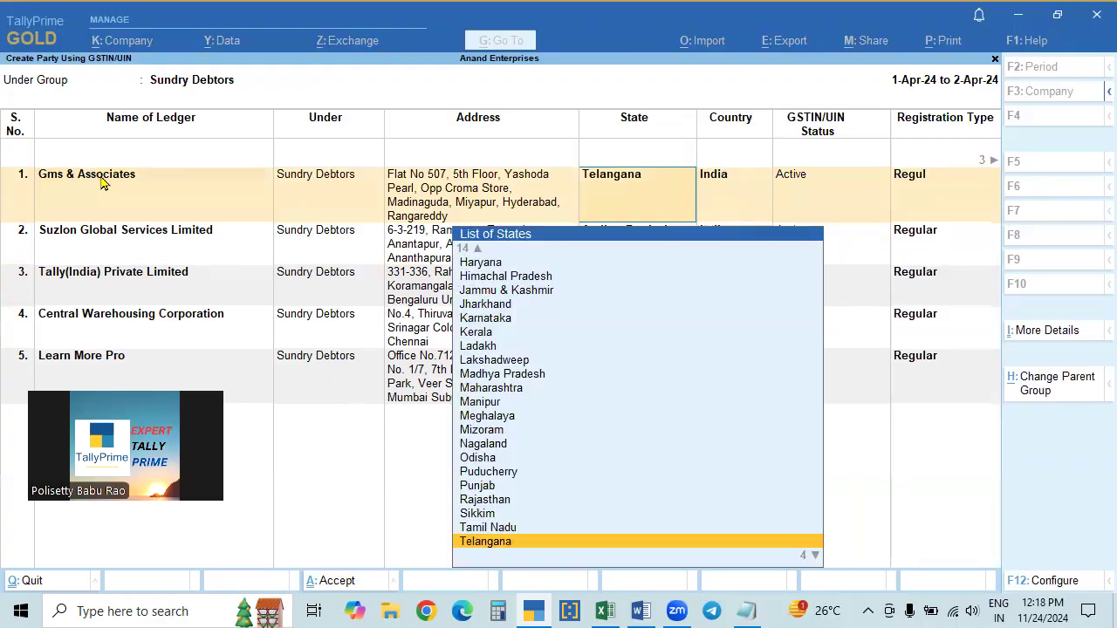
key("Return")
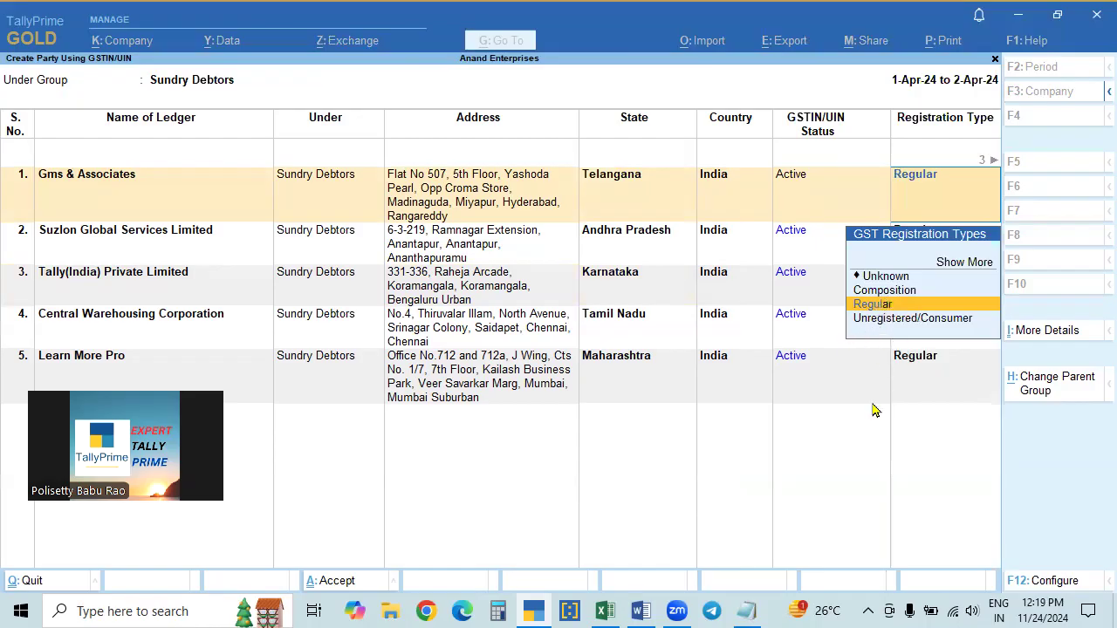
key("BackSpace")
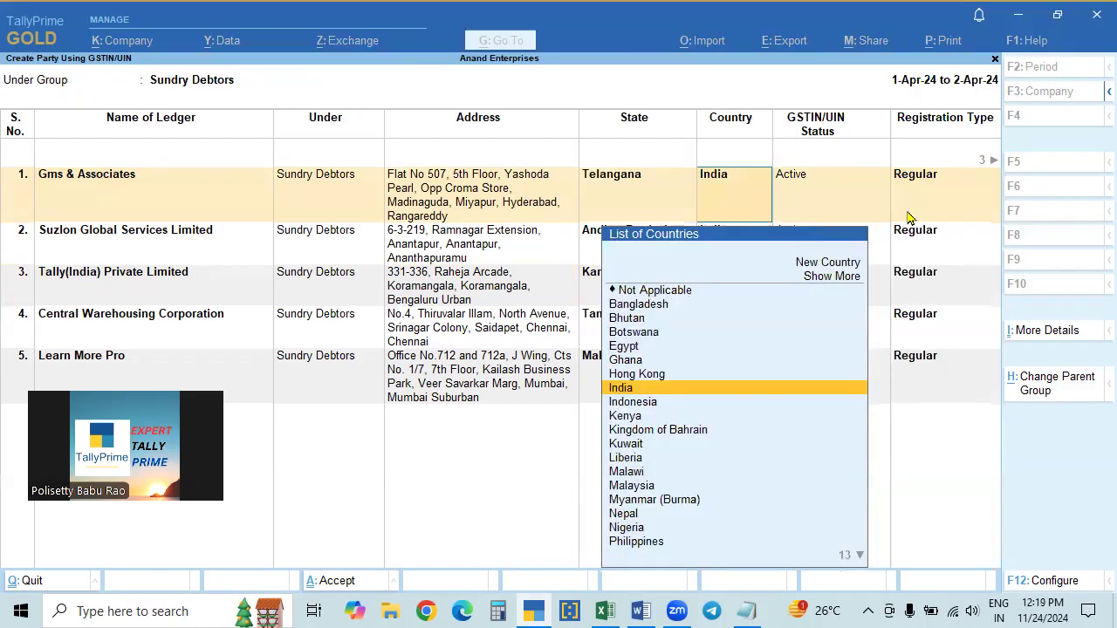
Step: Try Unregistered/Consumer as the registration type of Gms & Associates, and set it back to Regular
key("Return")
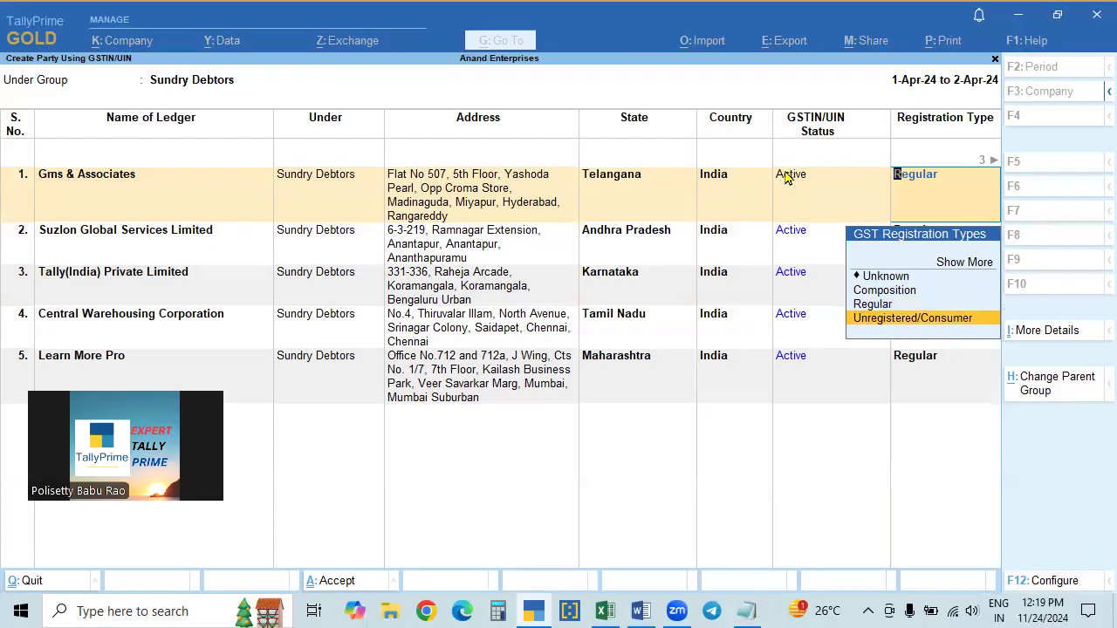
key("Return")
key("BackSpace")
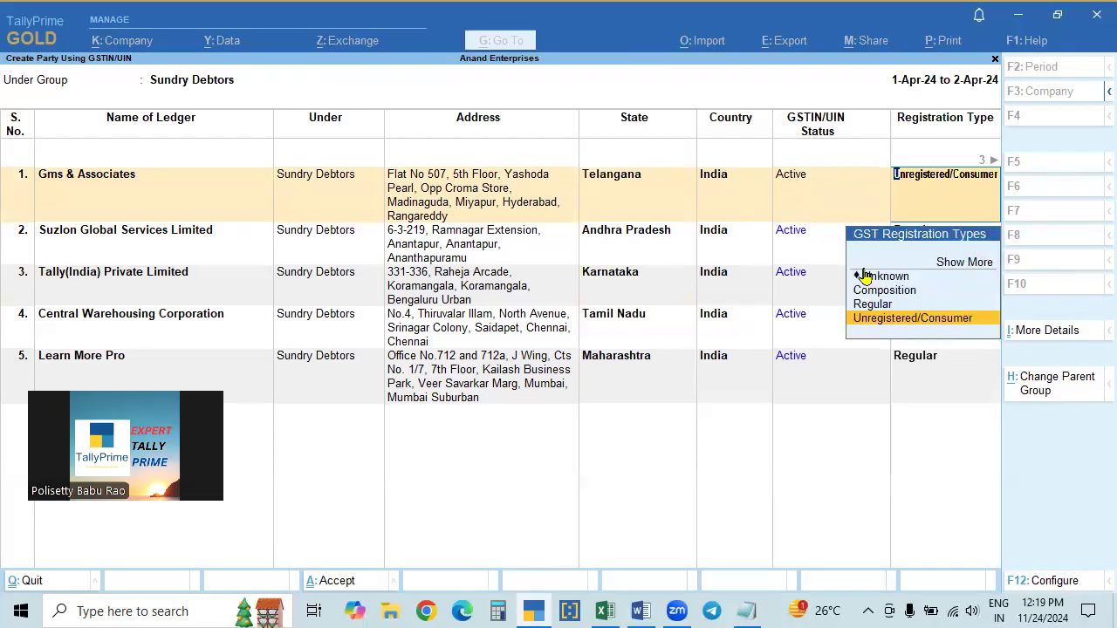
key("Up")
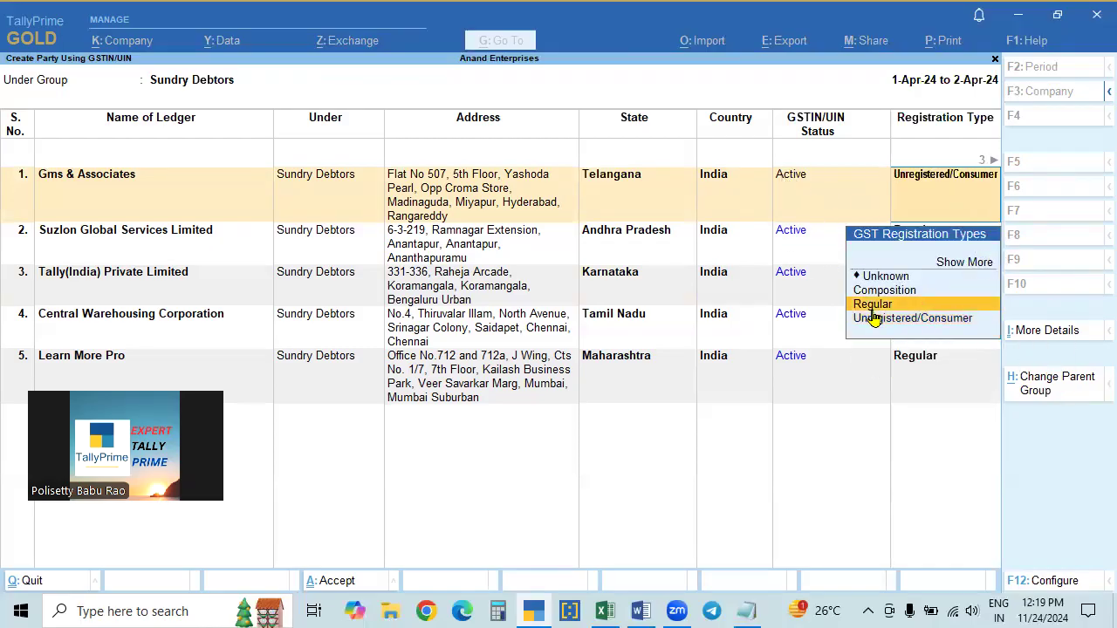
key("Return")
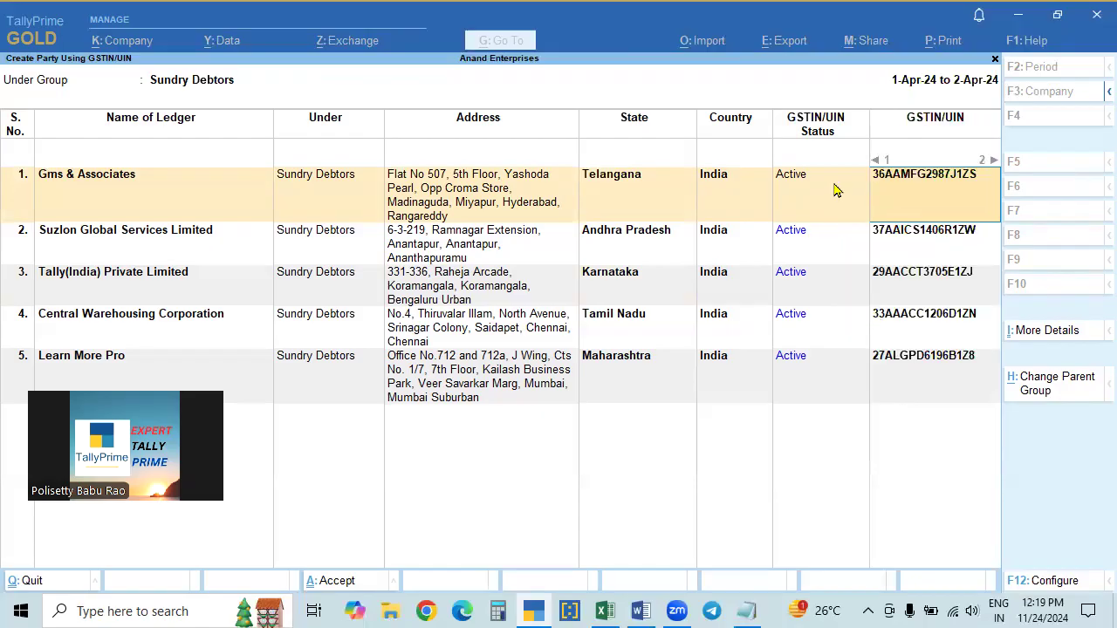
key("BackSpace")
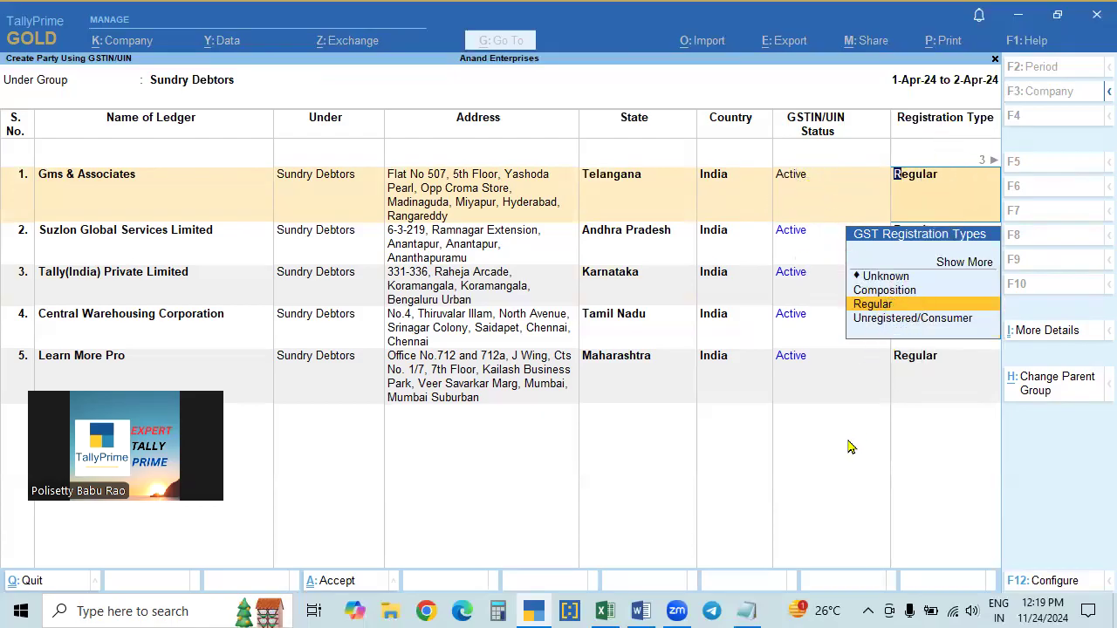
Step: Review the GSTIN/UIN, PAN/IT number and Additional Info fields of Gms & Associates, keeping Additional Info at No
key("Return")
key("Return")
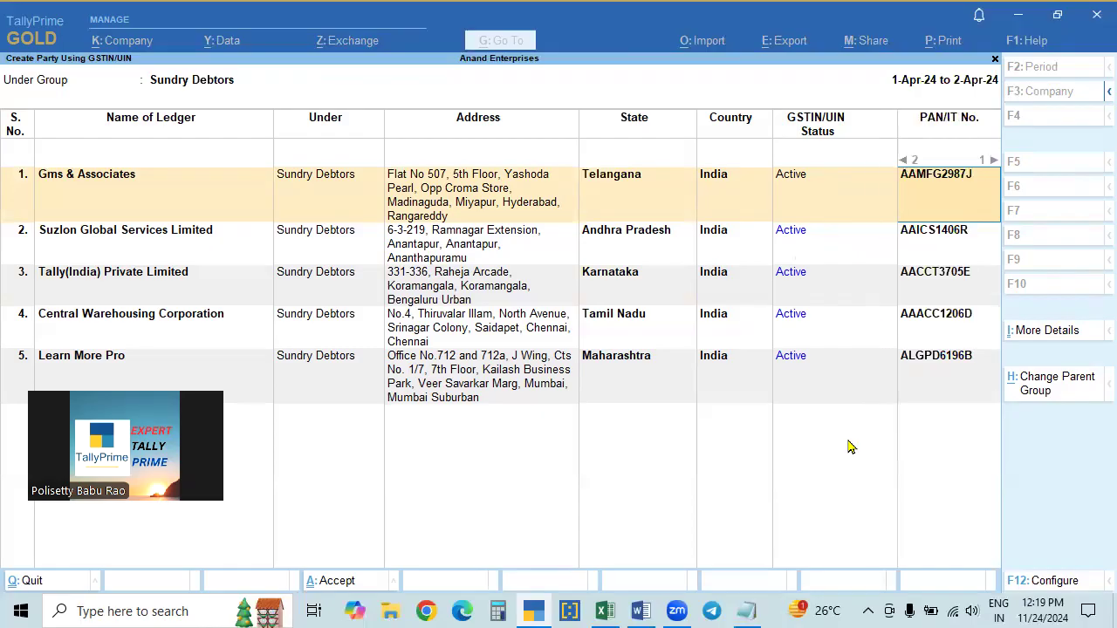
key("Return")
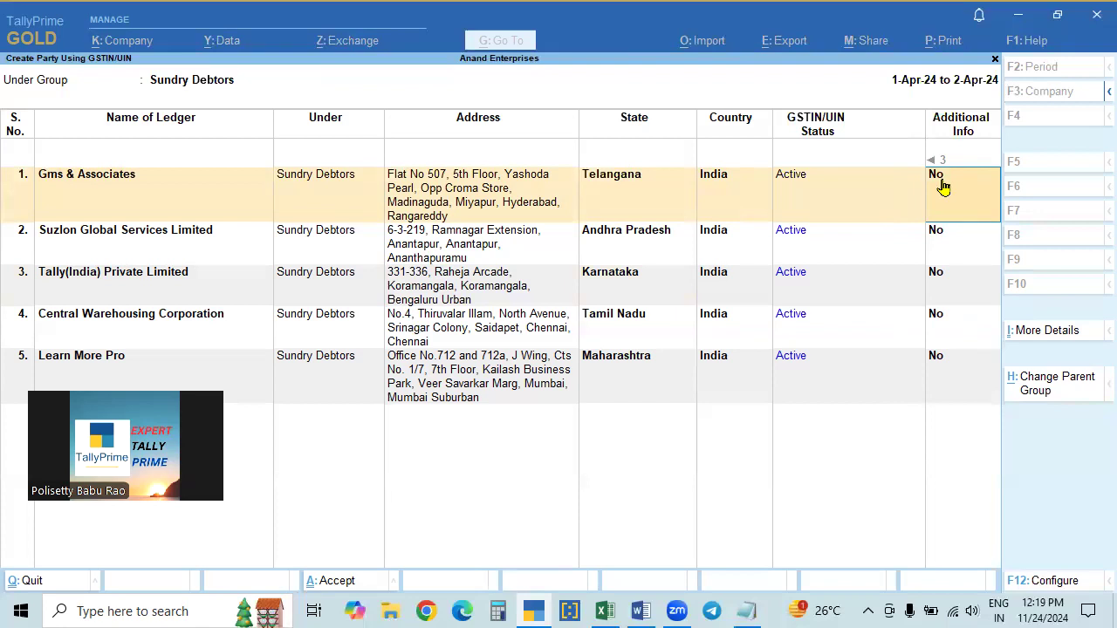
key("BackSpace")
key("Return")
key("Down")
key("Up")
key("Left")
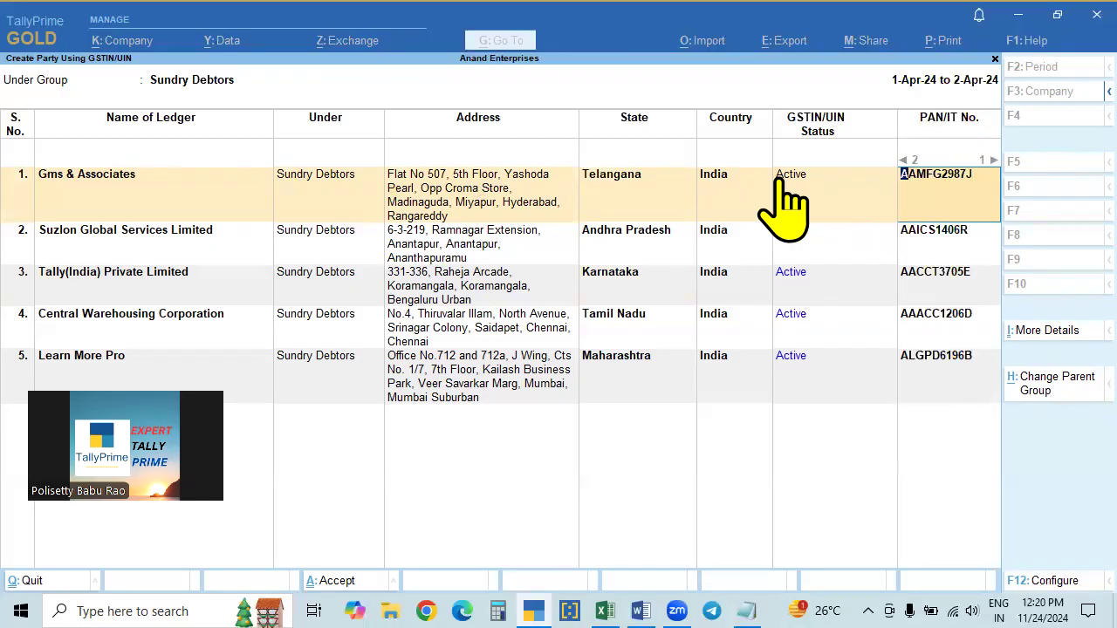
Step: Recheck the fetched fields of Gms & Associates through Additional Info, and advance to the row for Suzlon Global Services Limited
key("BackSpace")
key("BackSpace")
key("BackSpace")
key("Return")
key("Return")
key("Return")
key("Return")
key("Down")
key("Up")
key("Return")
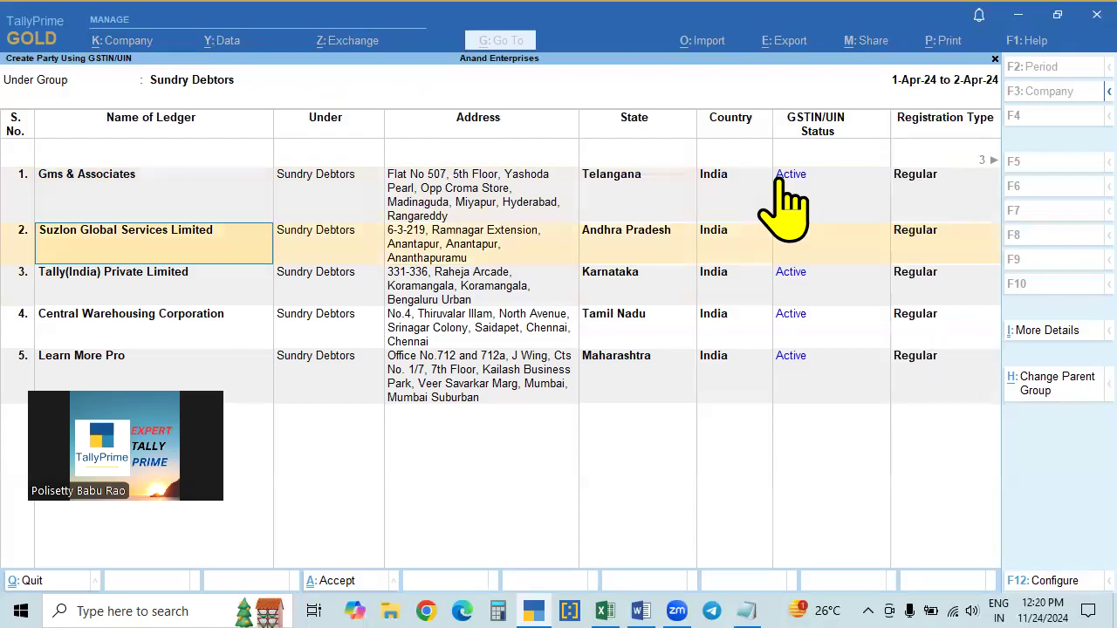
key("BackSpace")
key("BackSpace")
key("Return")
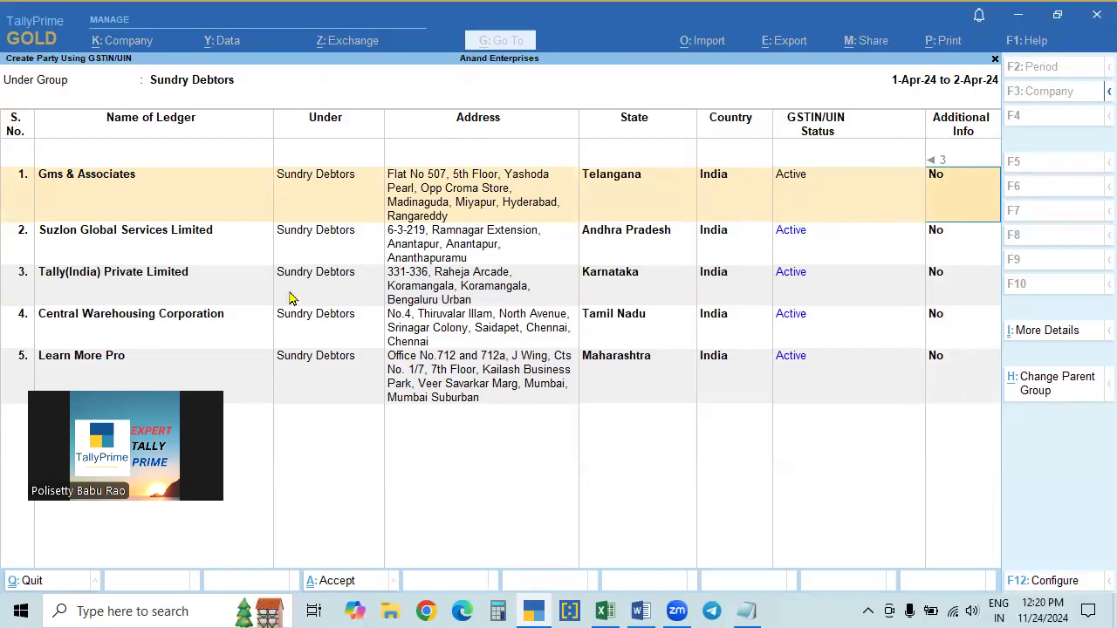
key("Return")
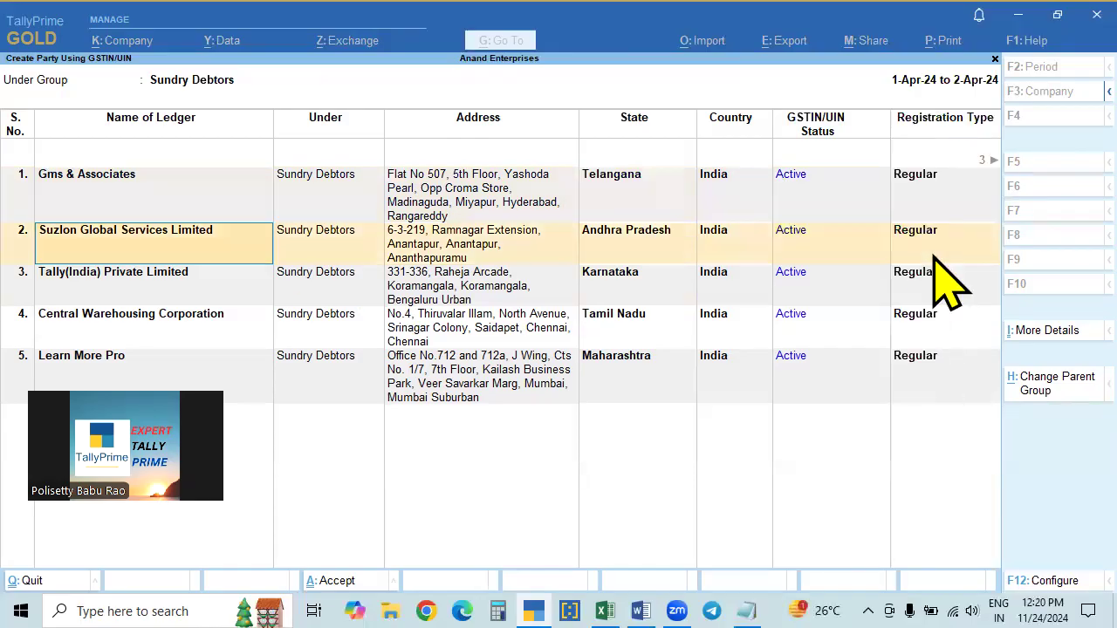
Step: Accept the fetched party list to create all five ledgers, and select Supremo Laboratorio in the list of ledgers
key("BackSpace")
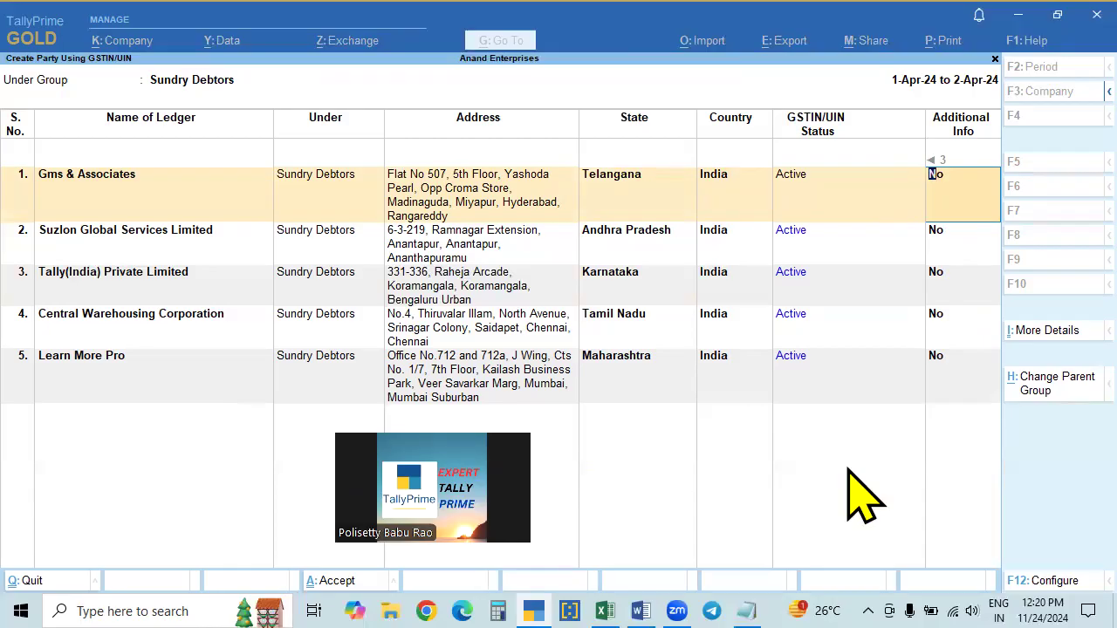
key("ctrl")
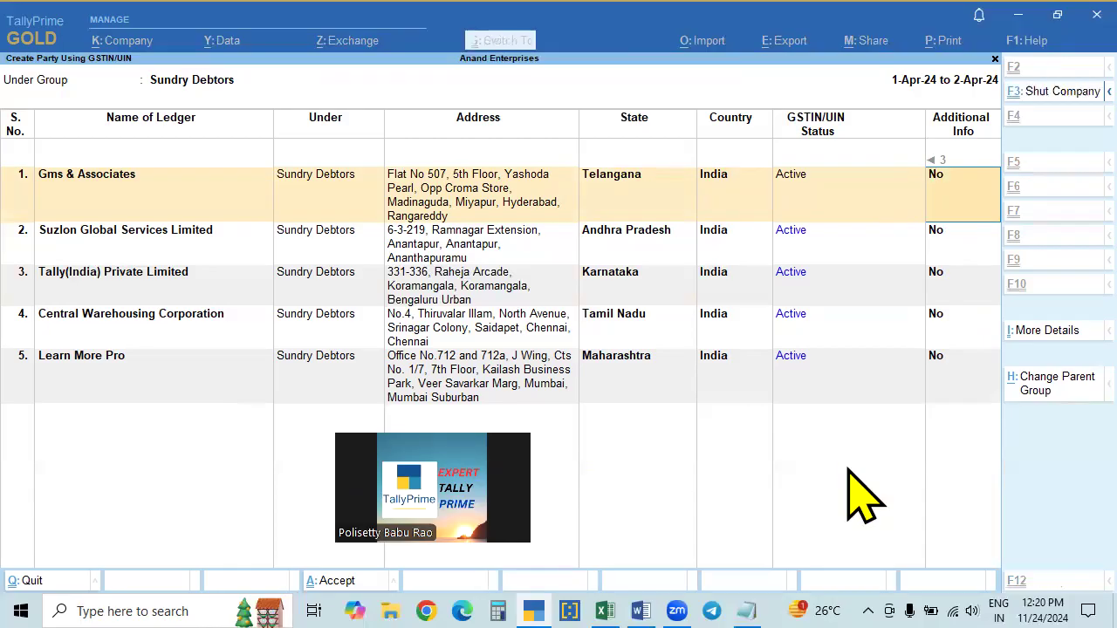
key("ctrl+a")
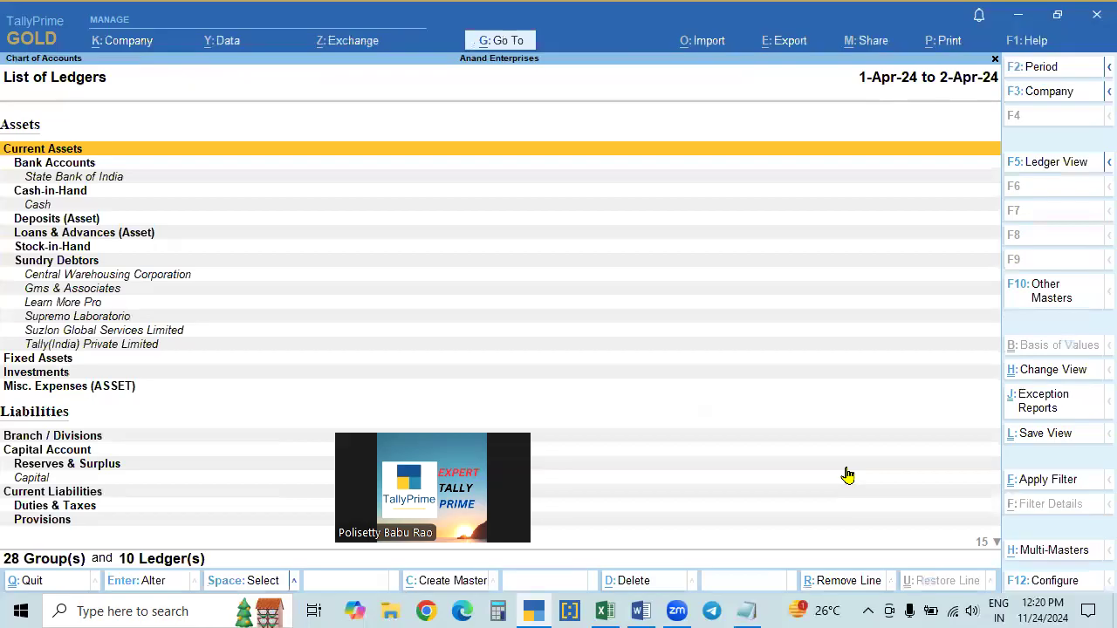
left_click(77, 320)
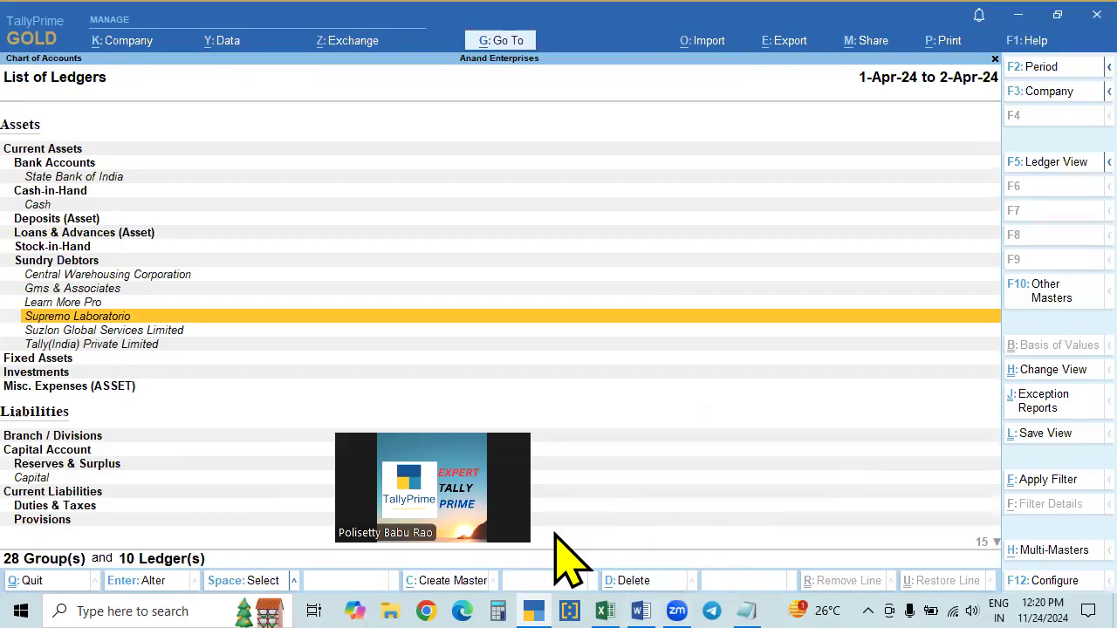
Step: Switch to the TALLY PRIME 5.0 FEATURES document in Word and read the remaining items of the feature list
left_click_drag(496, 471, 1026, 36)
left_click(641, 611)
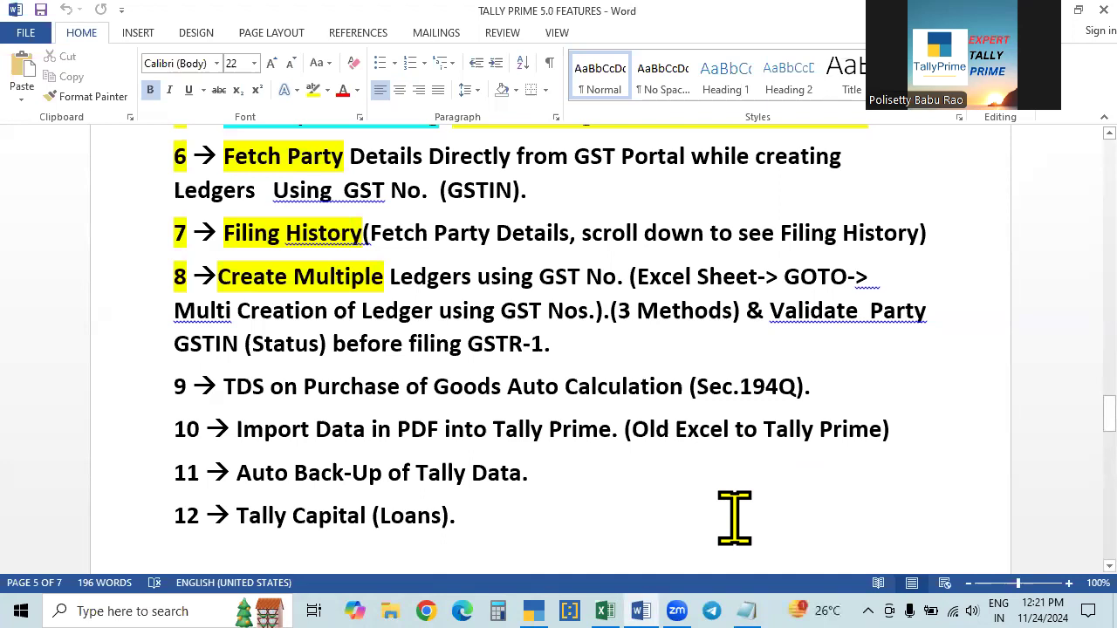
Step: Switch back to TallyPrime, return from the list of ledgers to the Gateway of Tally, and highlight Create
left_click(533, 611)
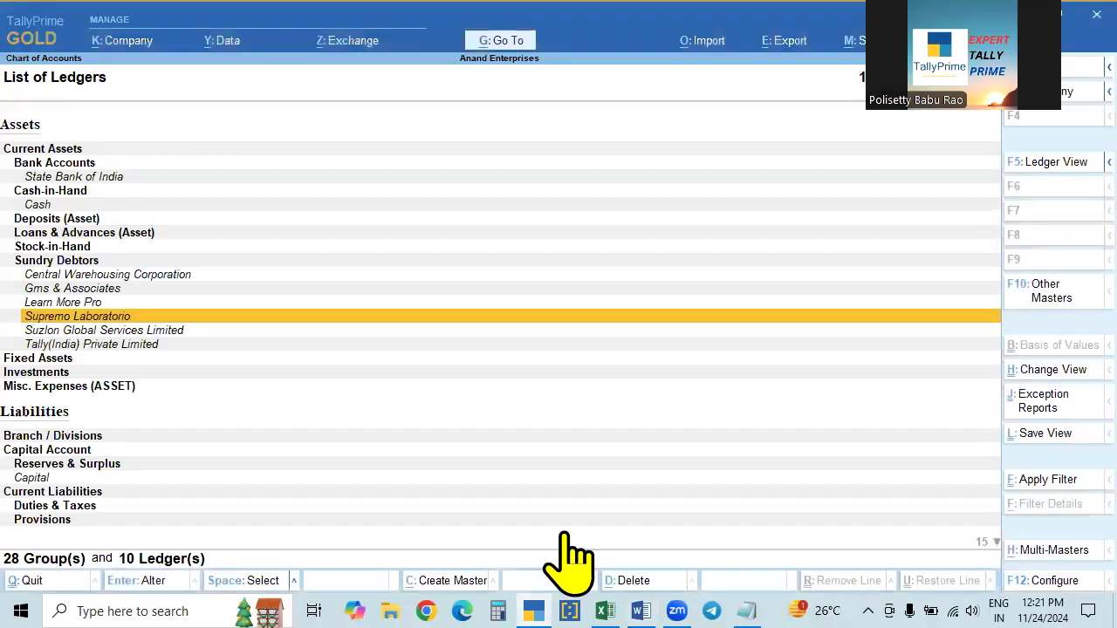
key("Escape")
key("Escape")
key("Up")
key("Up")
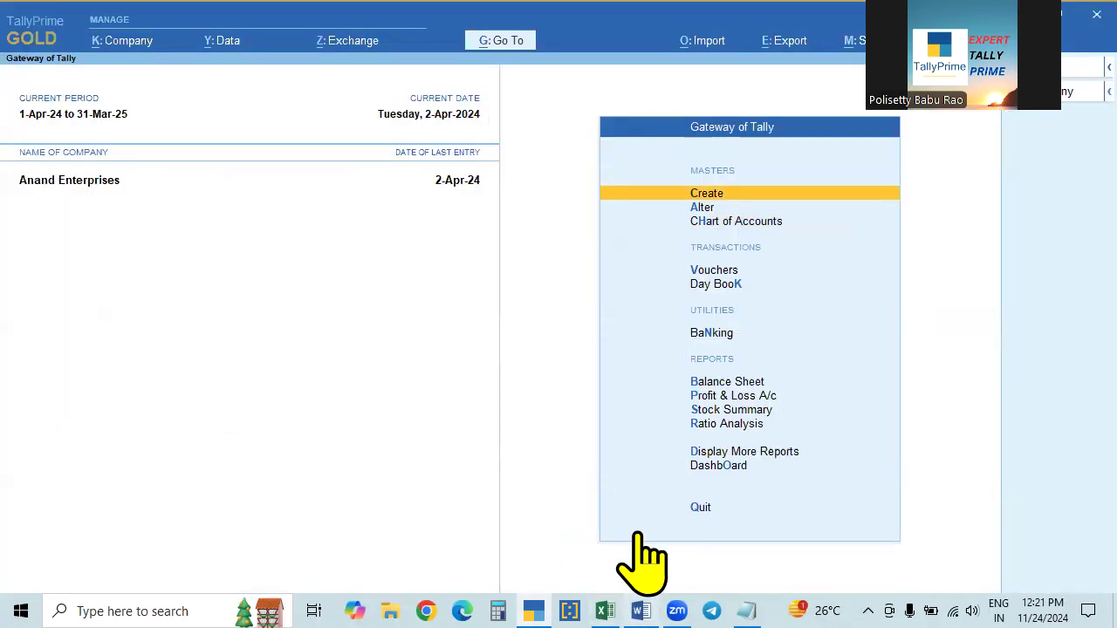
left_click(641, 609)
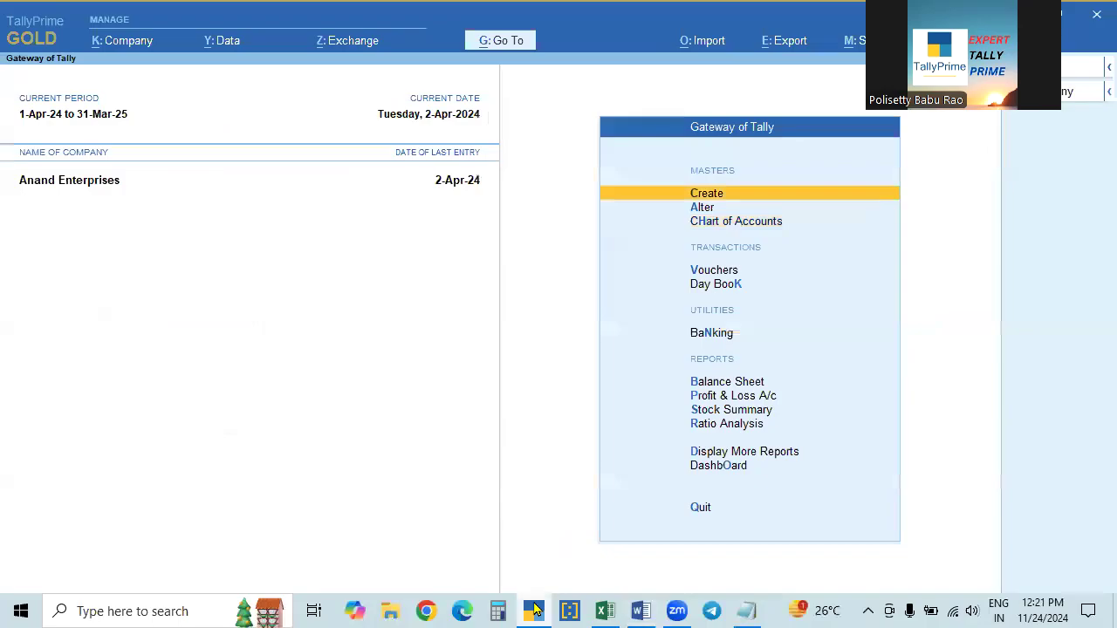
Step: View the GSTR-1 return of Anand Enterprises from the statutory GST reports, and return to the Gateway of Tally
left_click(534, 610)
left_click(736, 455)
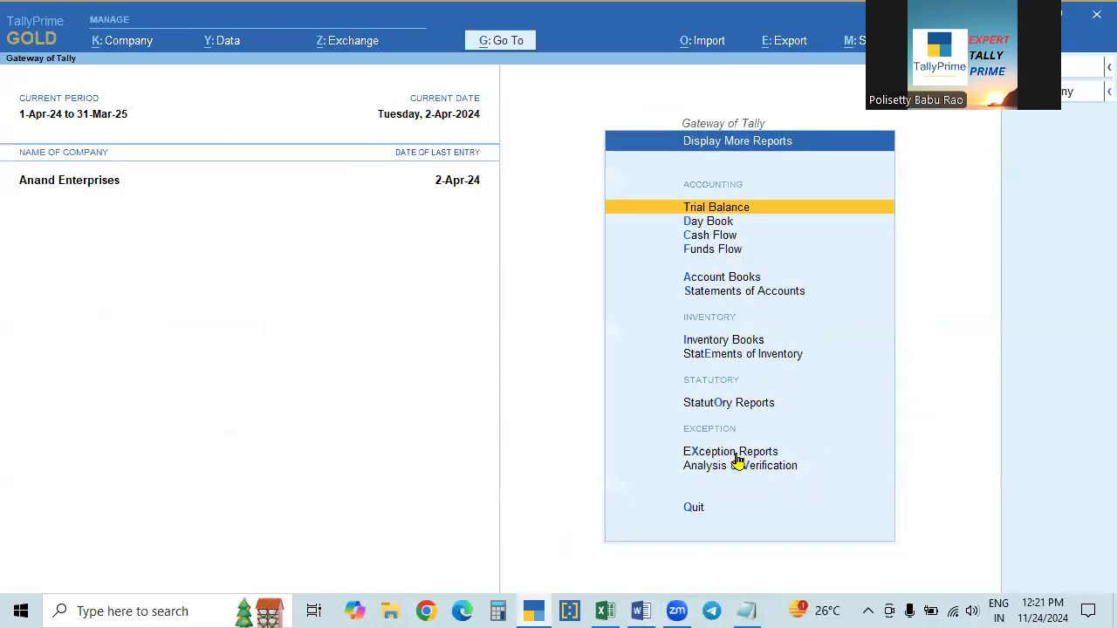
key("Down")
key("Down")
key("Down")
key("Down")
key("Down")
key("Down")
key("Down")
key("Down")
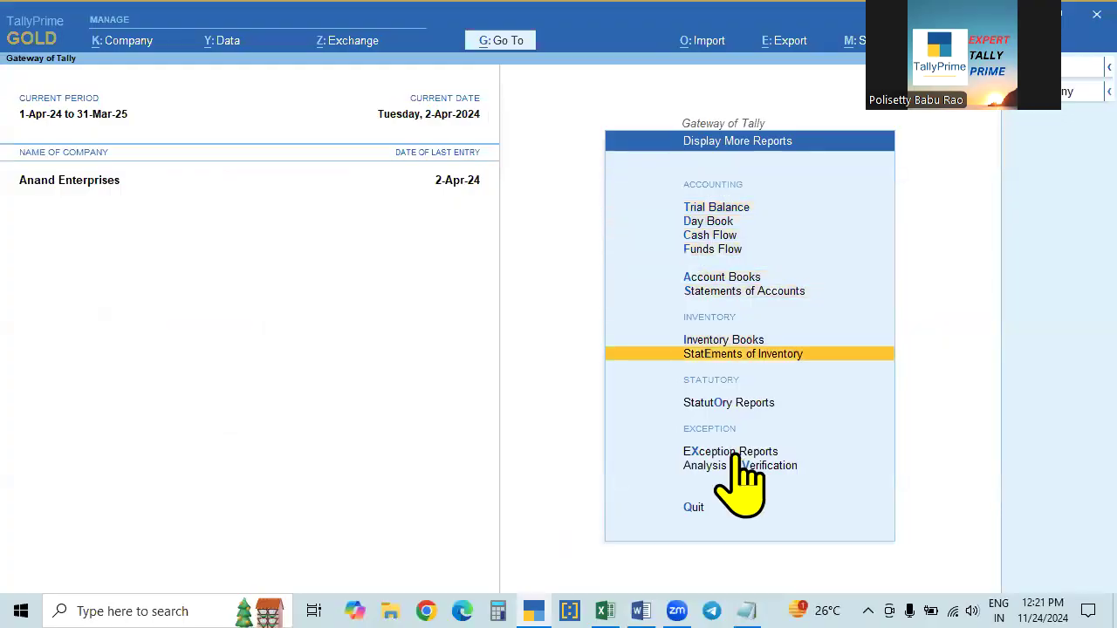
key("Return")
key("Return")
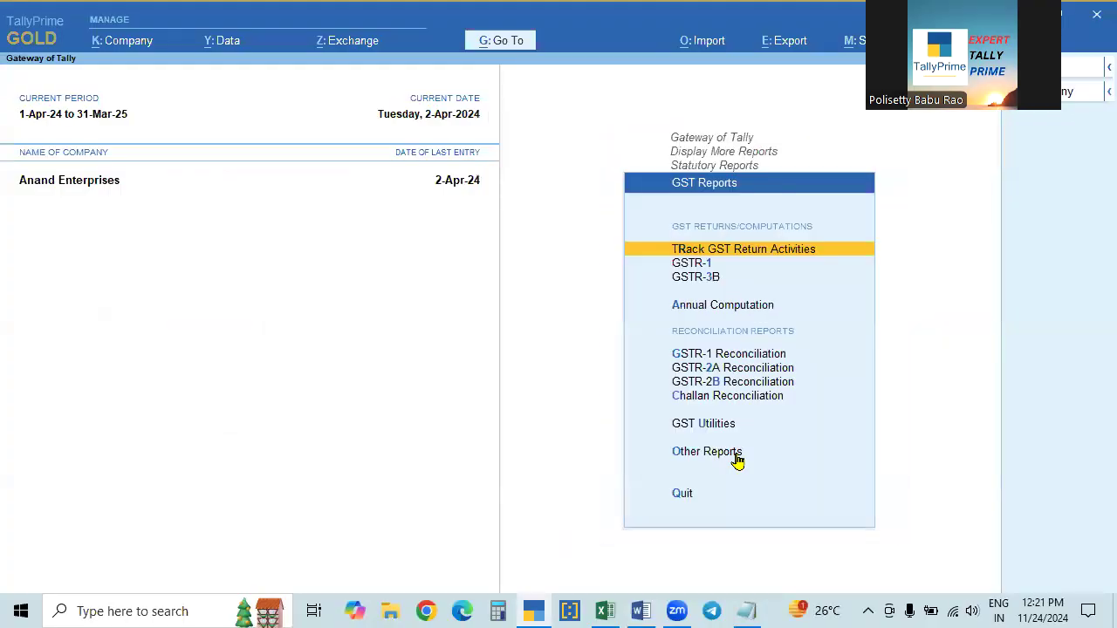
key("Down")
key("Return")
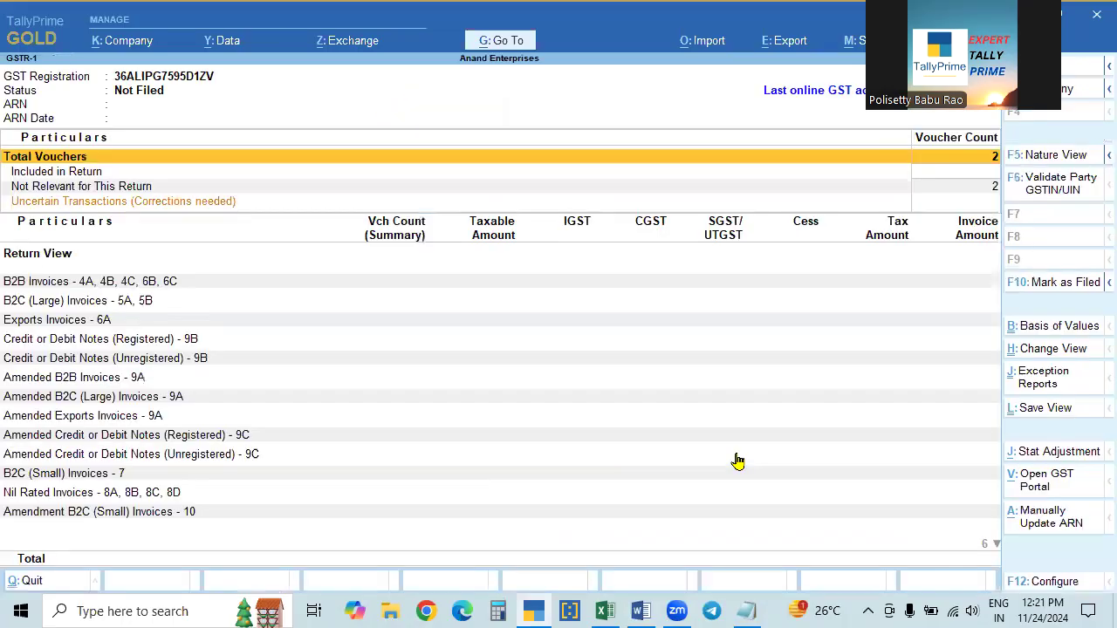
key("F2")
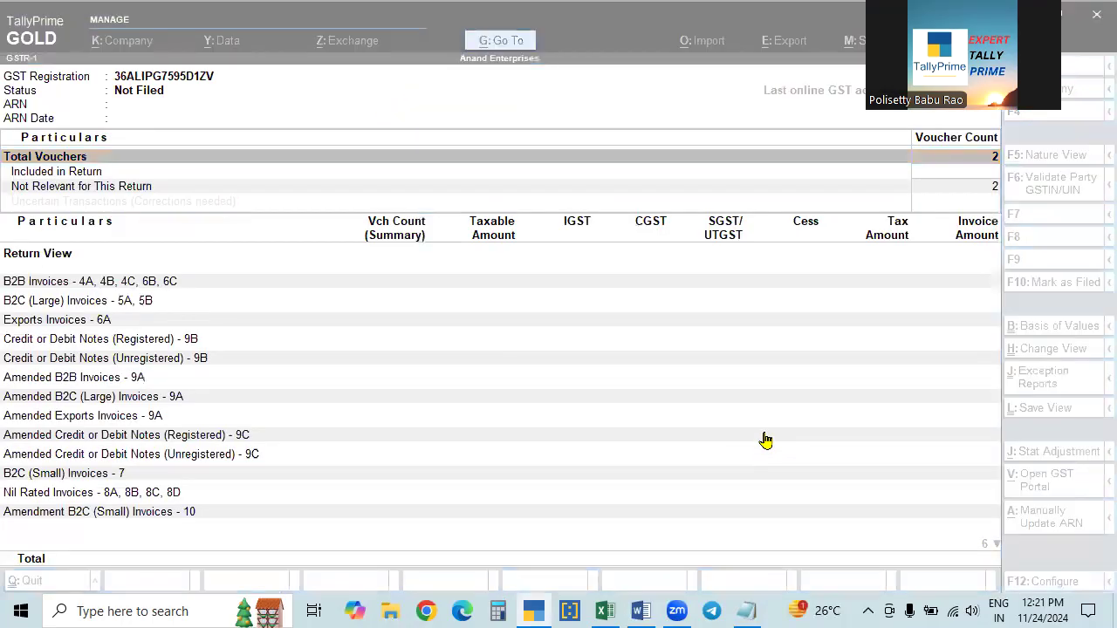
left_click(840, 357)
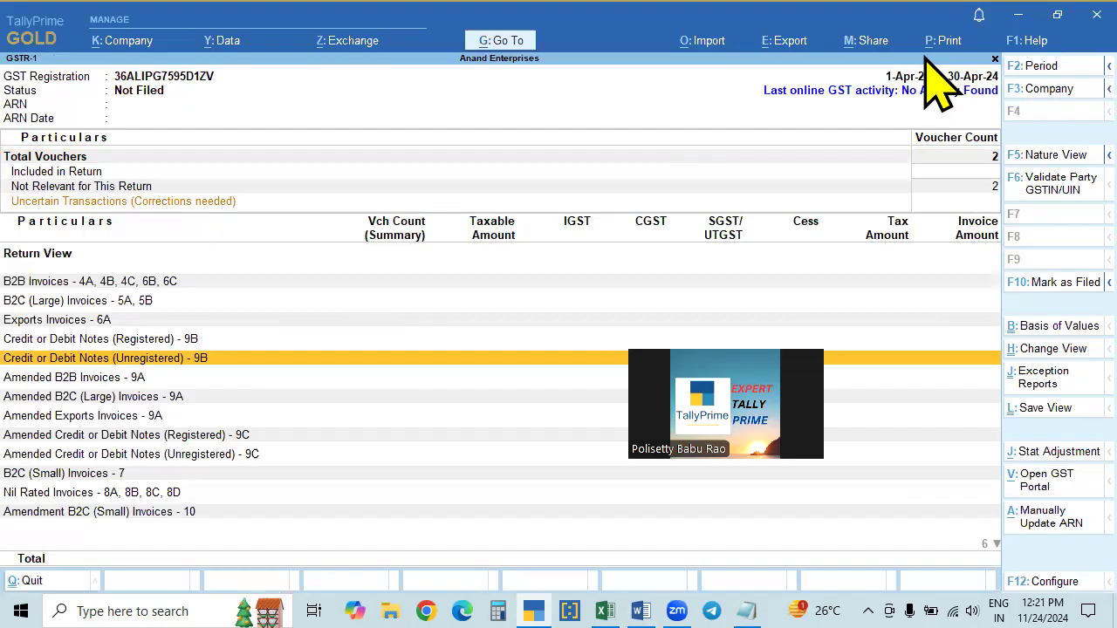
key("Escape")
key("Escape")
key("Escape")
key("Escape")
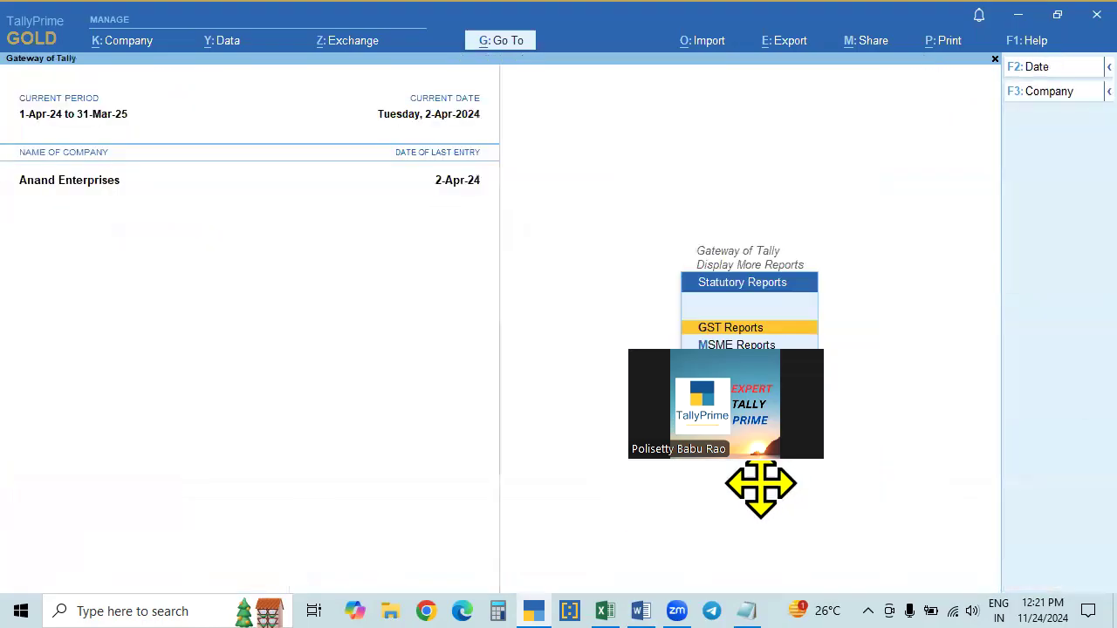
key("Escape")
key("n")
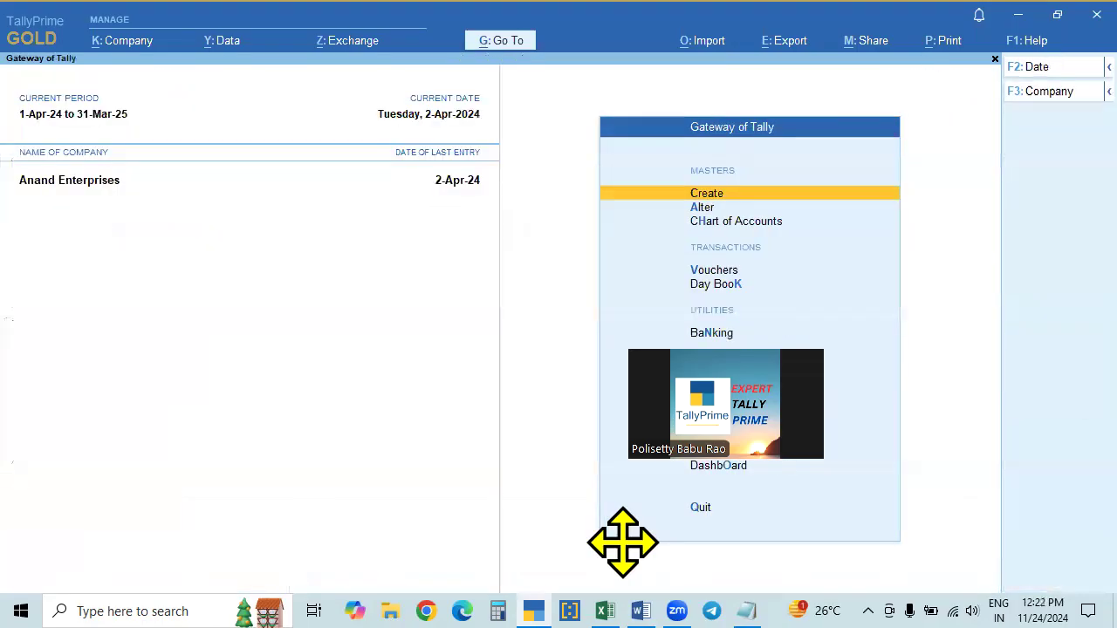
Step: Shut the company Anand Enterprises without taking a backup, and open the company Rama Krishna Electronics
key("ctrl+F3")
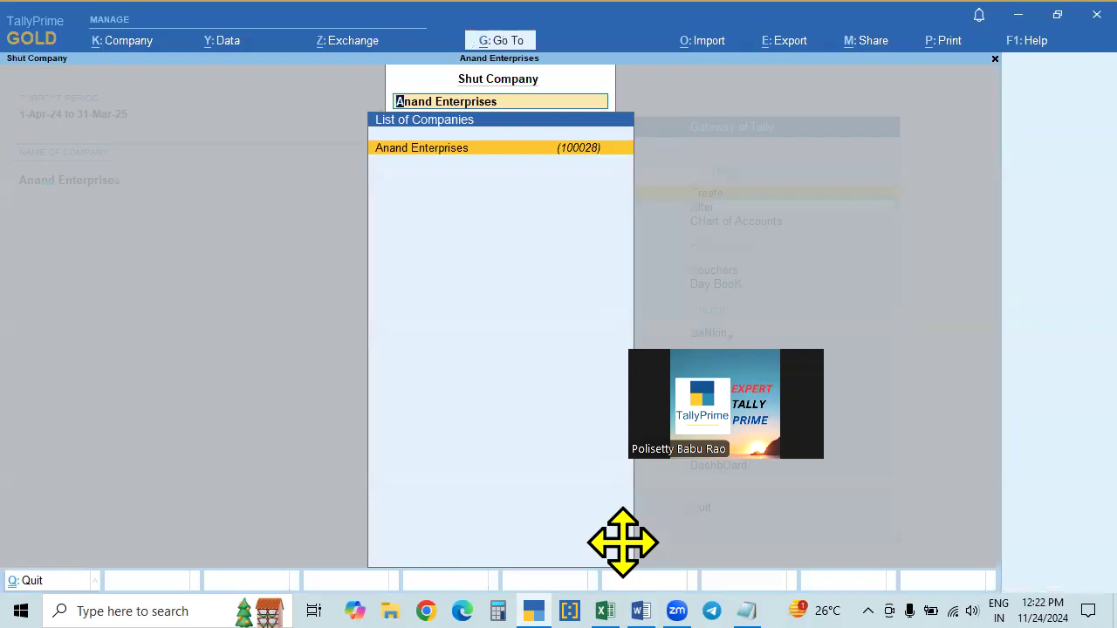
key("Return")
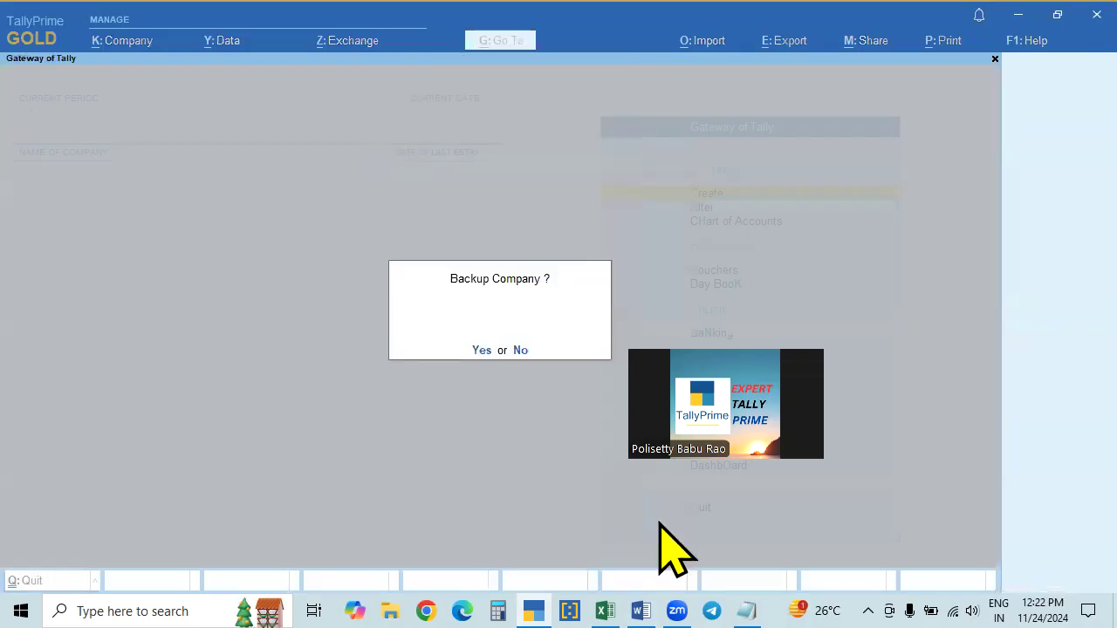
key("n")
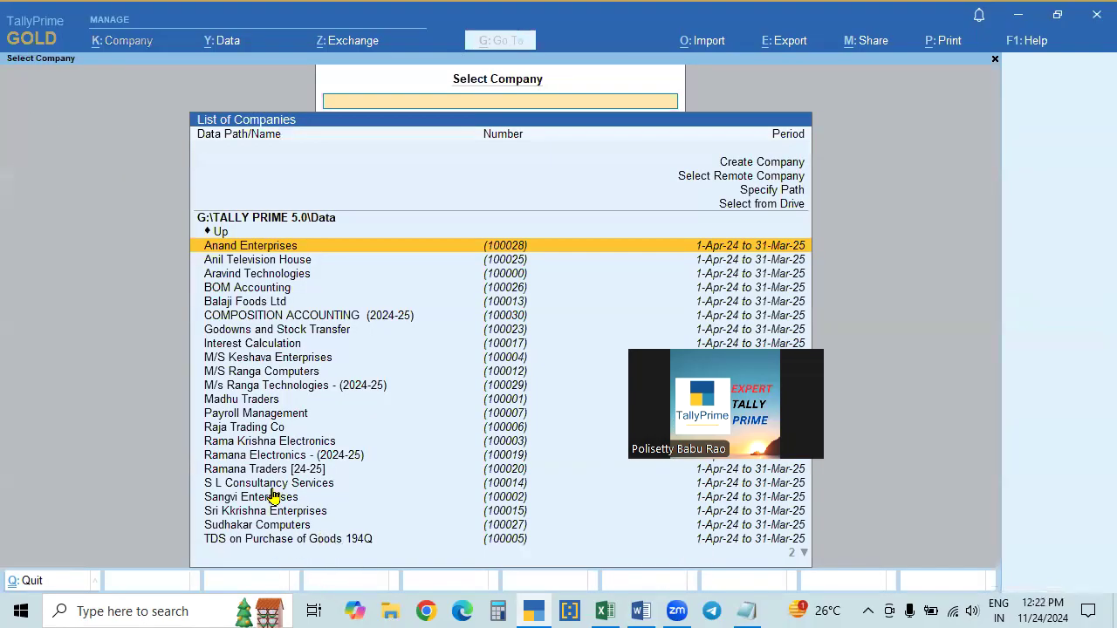
left_click(249, 442)
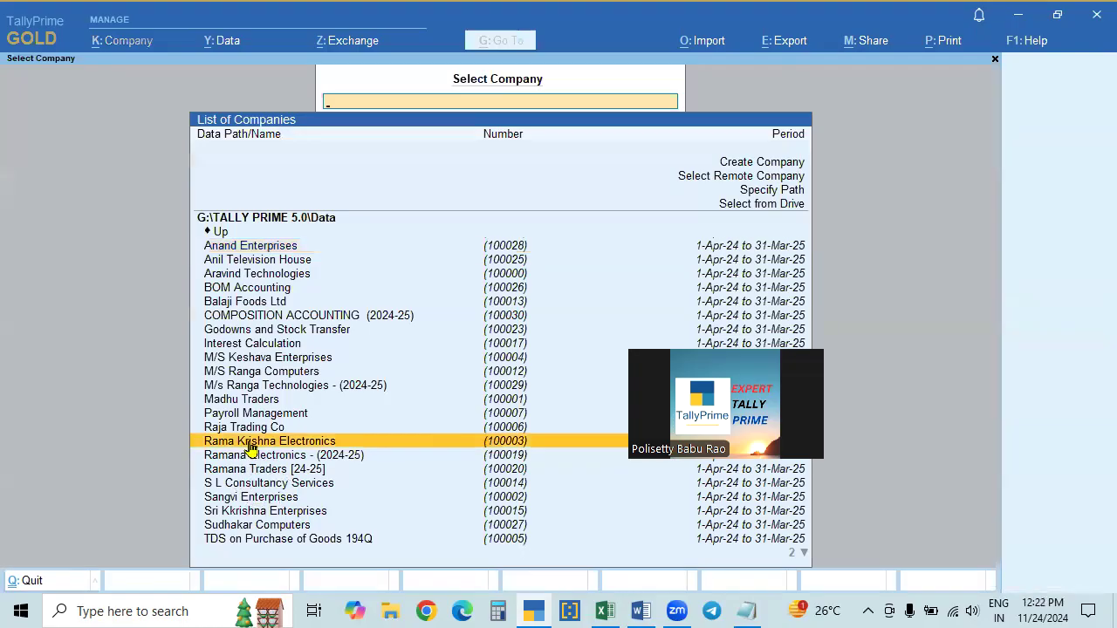
left_click(249, 444)
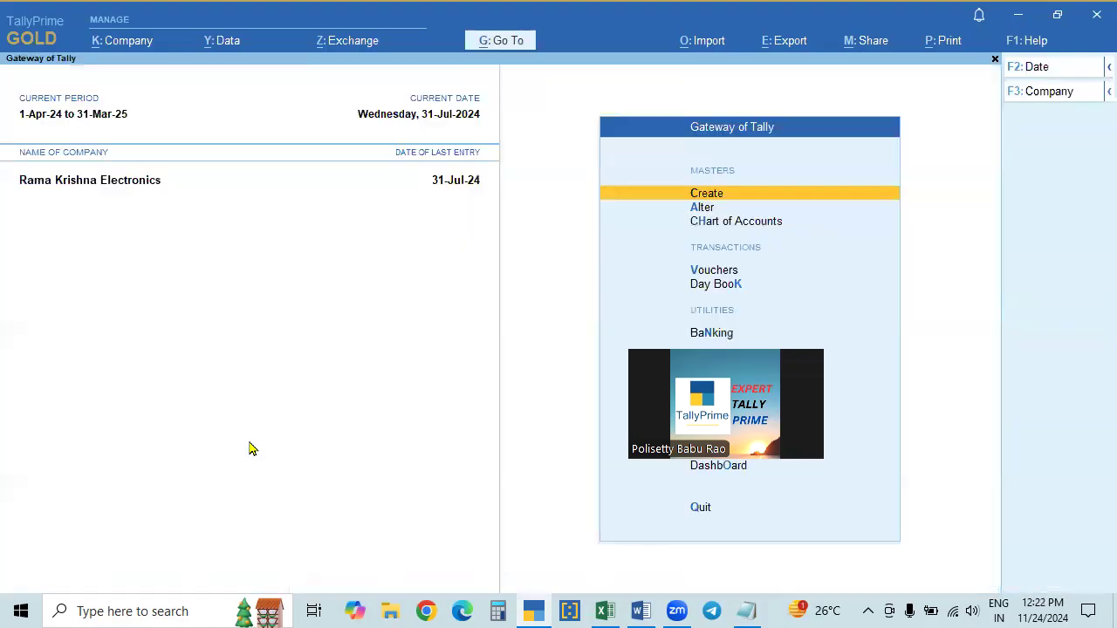
Step: View the Day Book for 1-Apr-24 to 31-Jul-24, and return to the Gateway of Tally
key("k")
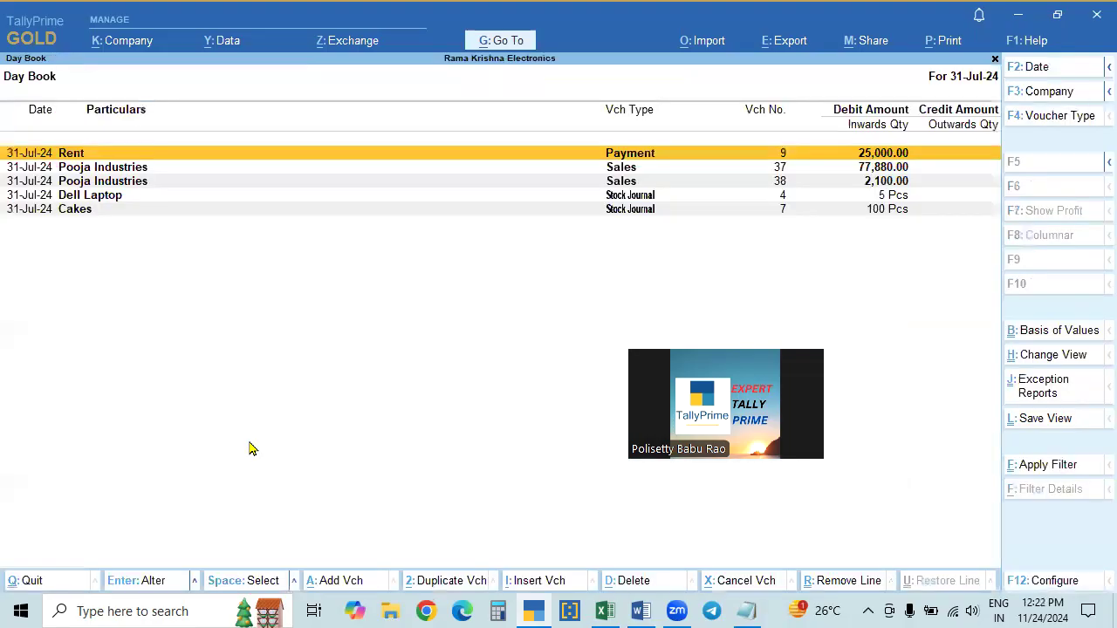
key("F2")
key("BackSpace")
key("Return")
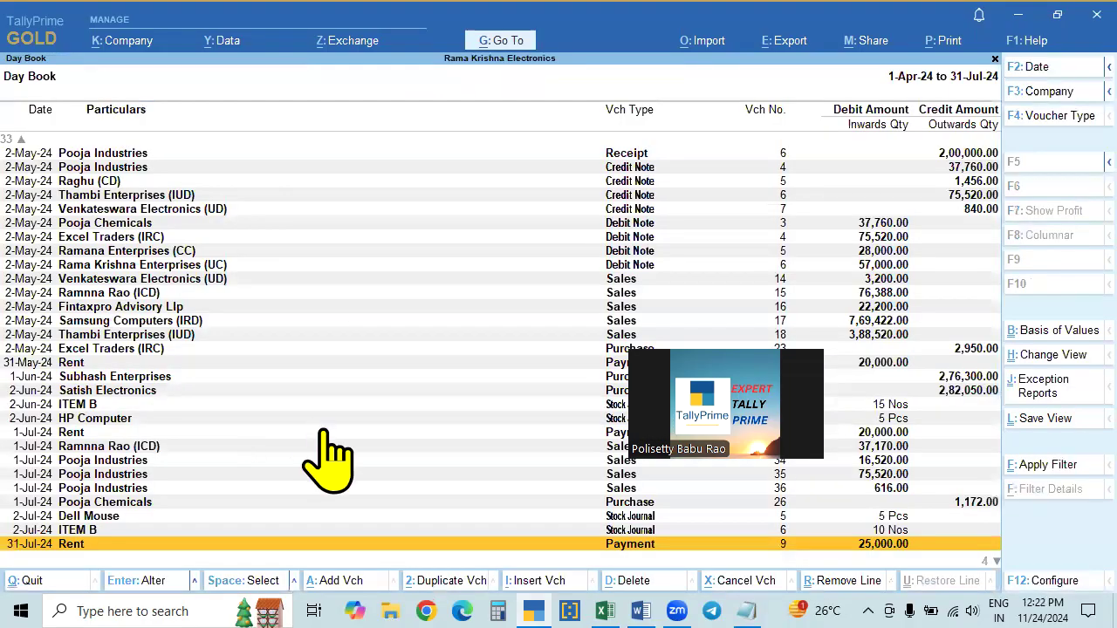
key("Escape")
key("Escape")
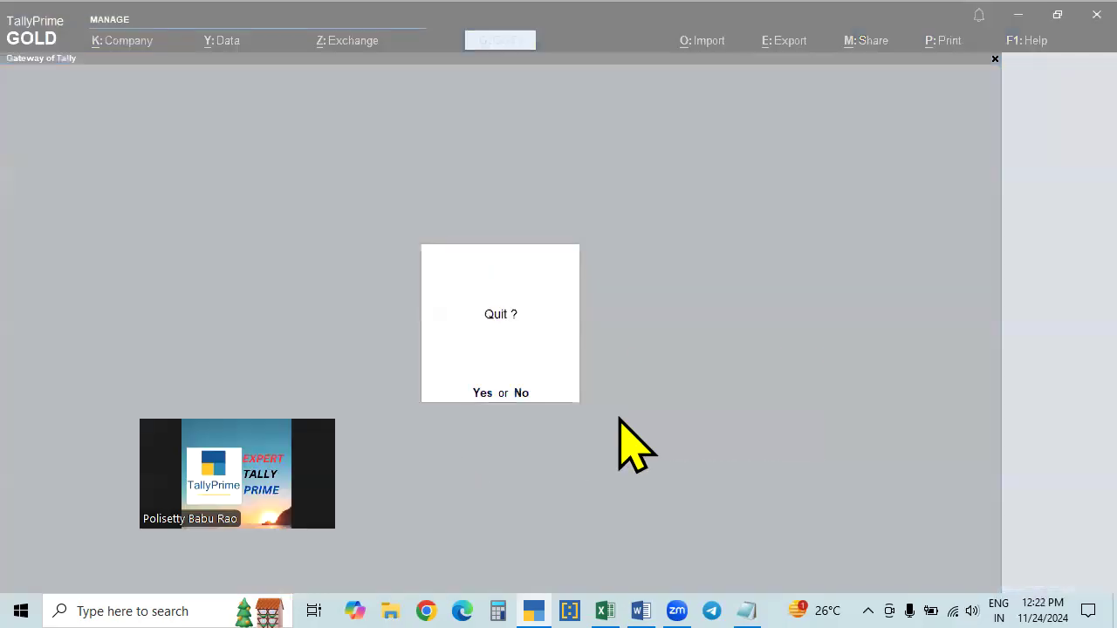
key("Escape")
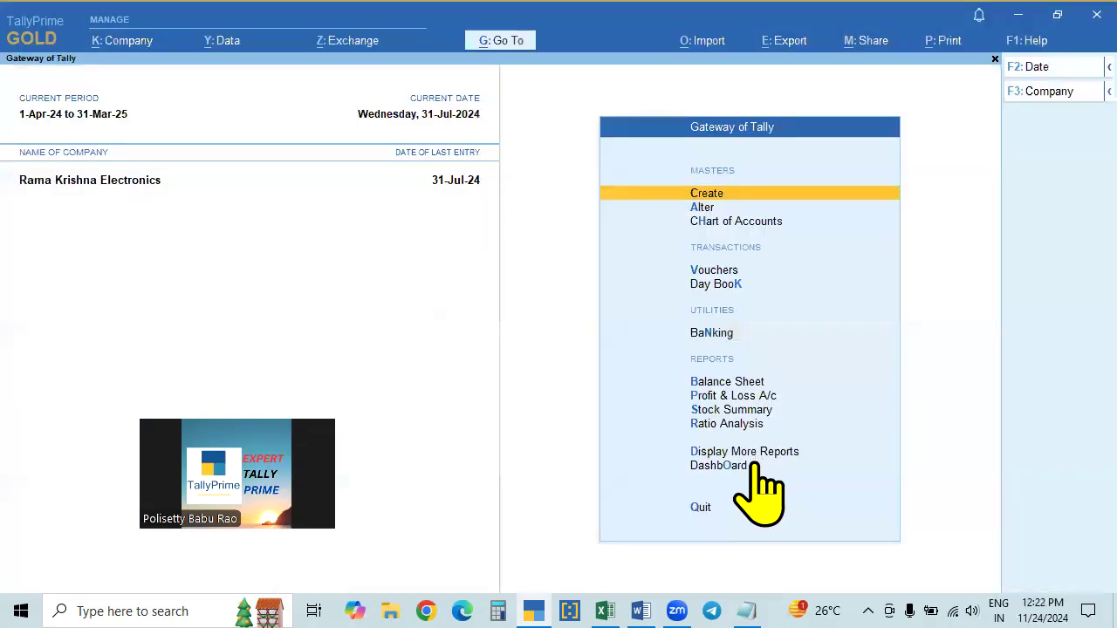
Step: Open the GSTR-1 return of Rama Krishna Electronics from the statutory GST reports
left_click(768, 453)
key("Down")
key("Down")
key("Down")
key("Down")
key("Down")
key("Down")
key("Down")
key("Down")
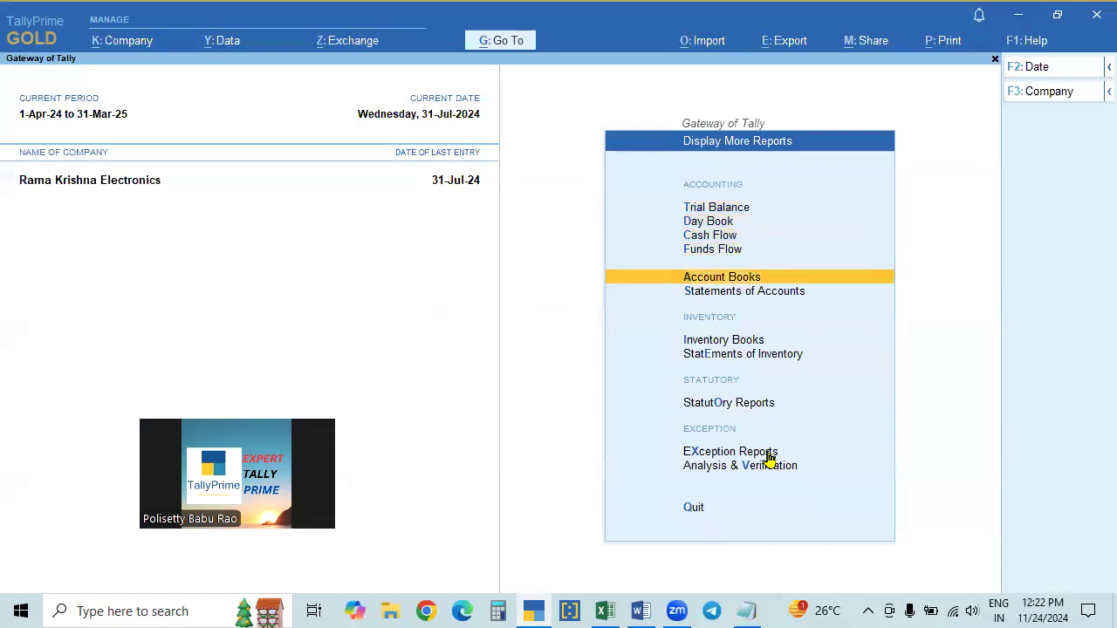
key("Return")
key("Return")
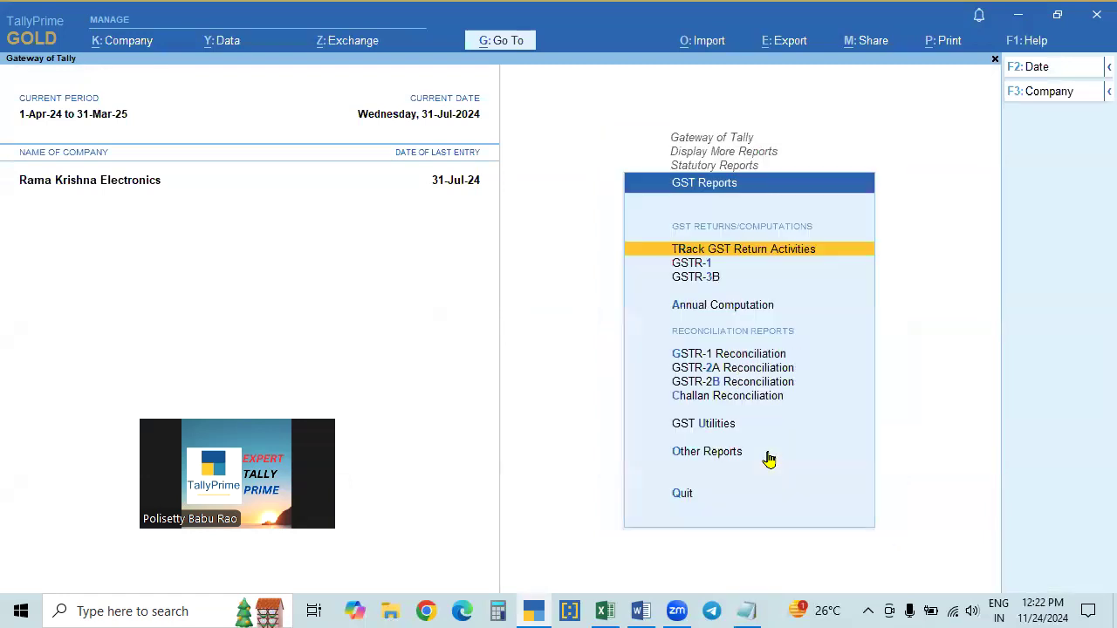
key("Down")
key("Return")
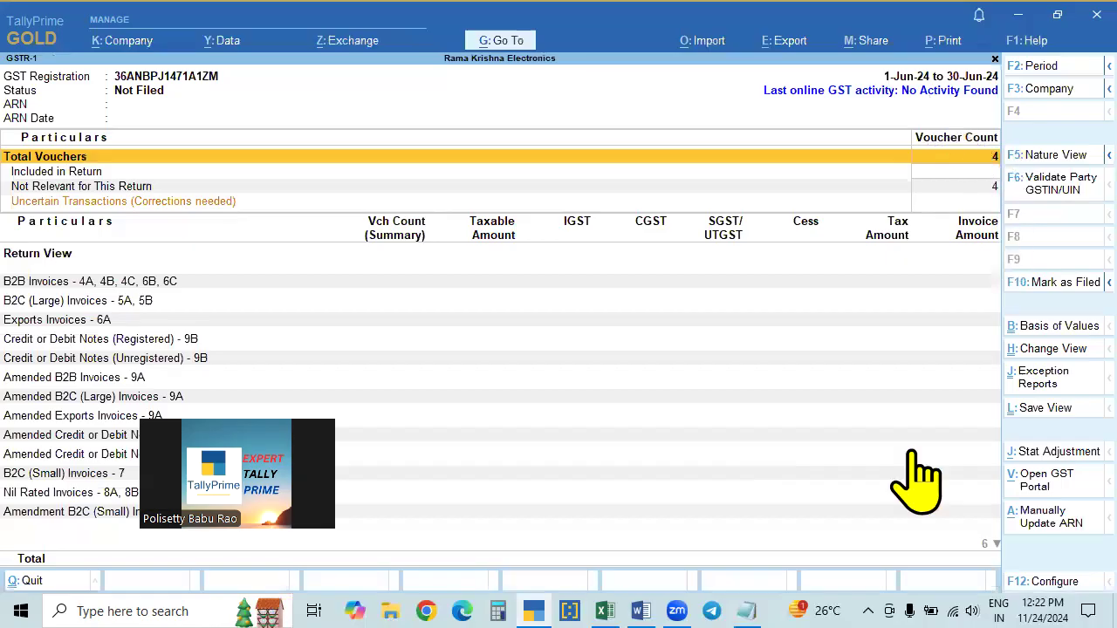
Step: Change the GSTR-1 return period to April
key("F2")
type("ap")
key("Return")
type("ap")
key("Return")
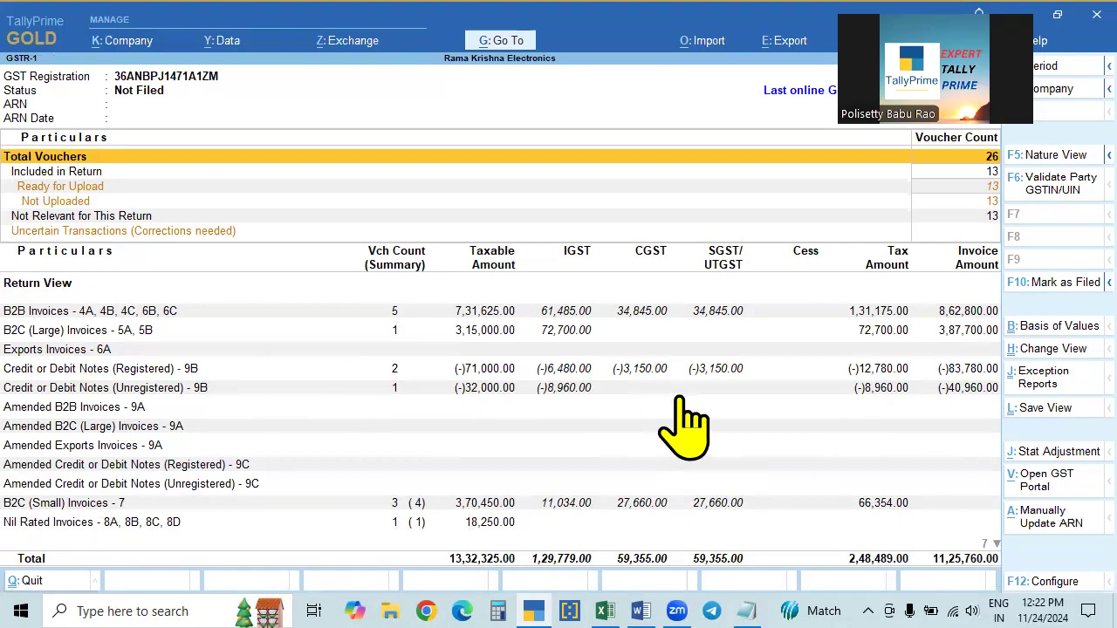
Step: Open Validate Party GSTIN/UIN for all parties, and fetch the details of the listed parties using their GSTIN/UIN
left_click(1052, 197)
left_click_drag(1014, 158, 709, 441)
left_click(817, 289)
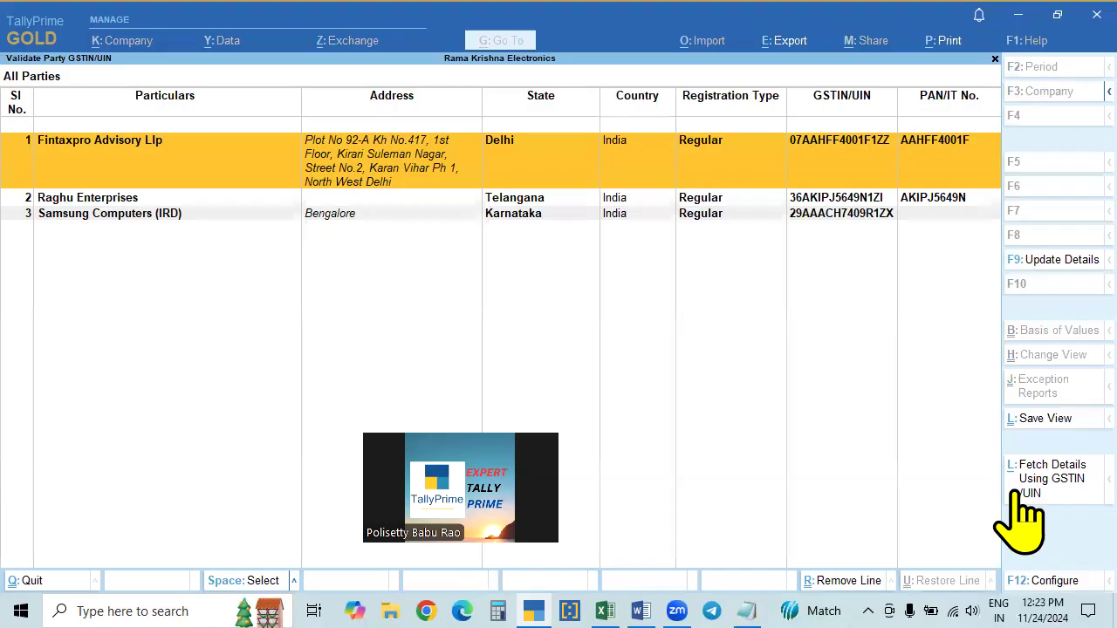
left_click(1051, 484)
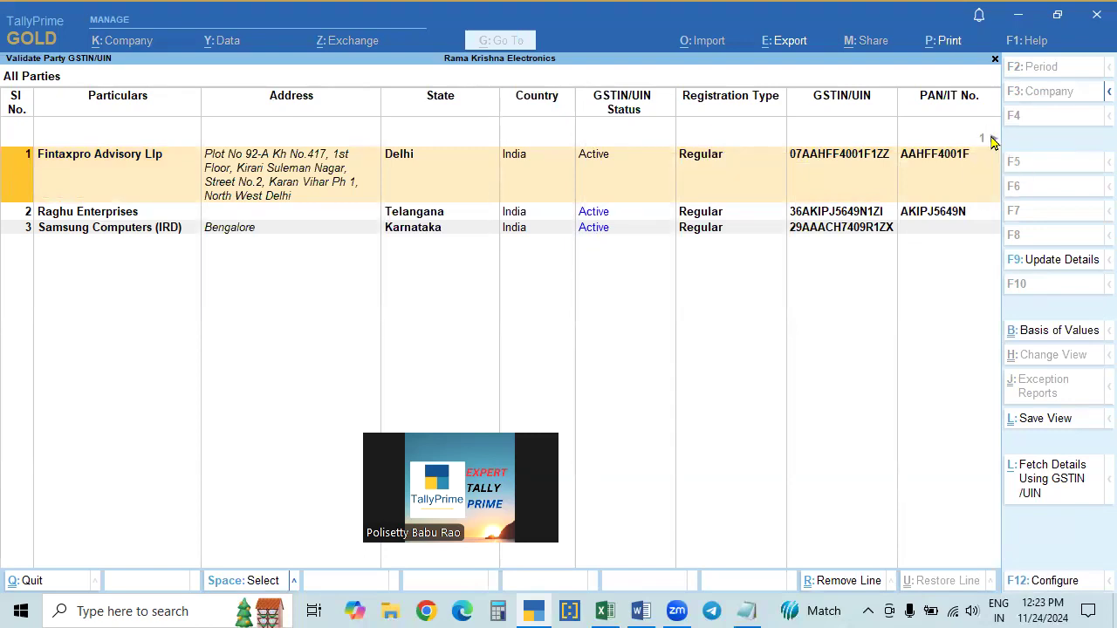
Step: Examine the columns fetched for Fintaxpro Advisory Llp, from the address and GSTIN/UIN status through to Additional Info
key("Right")
key("Right")
key("Right")
key("Right")
key("Right")
key("Right")
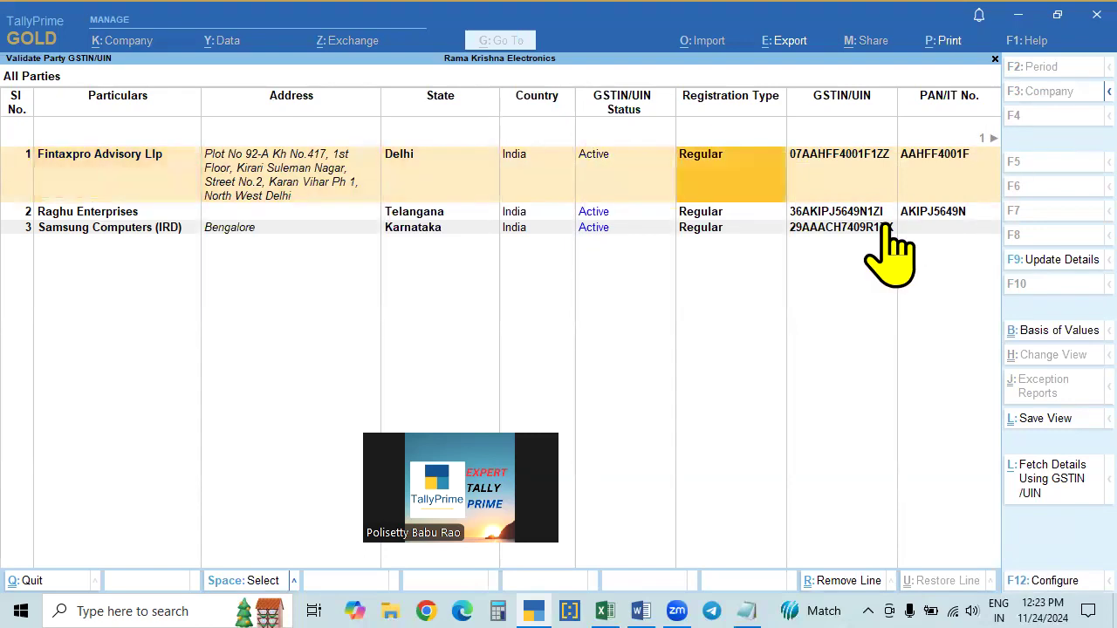
key("Right")
key("Right")
key("Right")
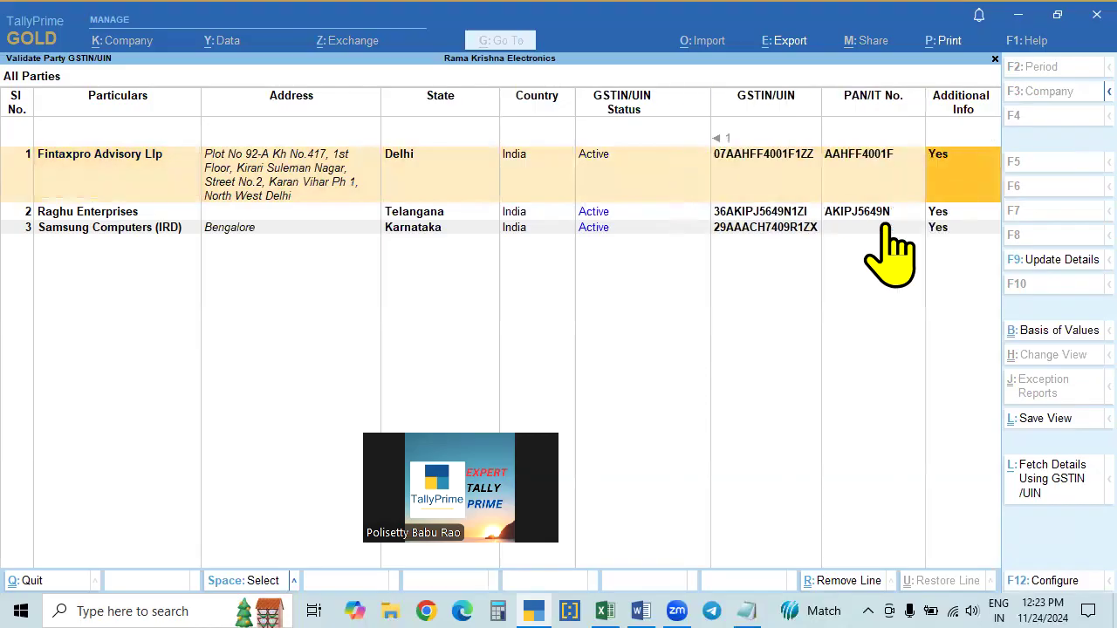
key("Left")
key("Left")
key("Left")
key("Left")
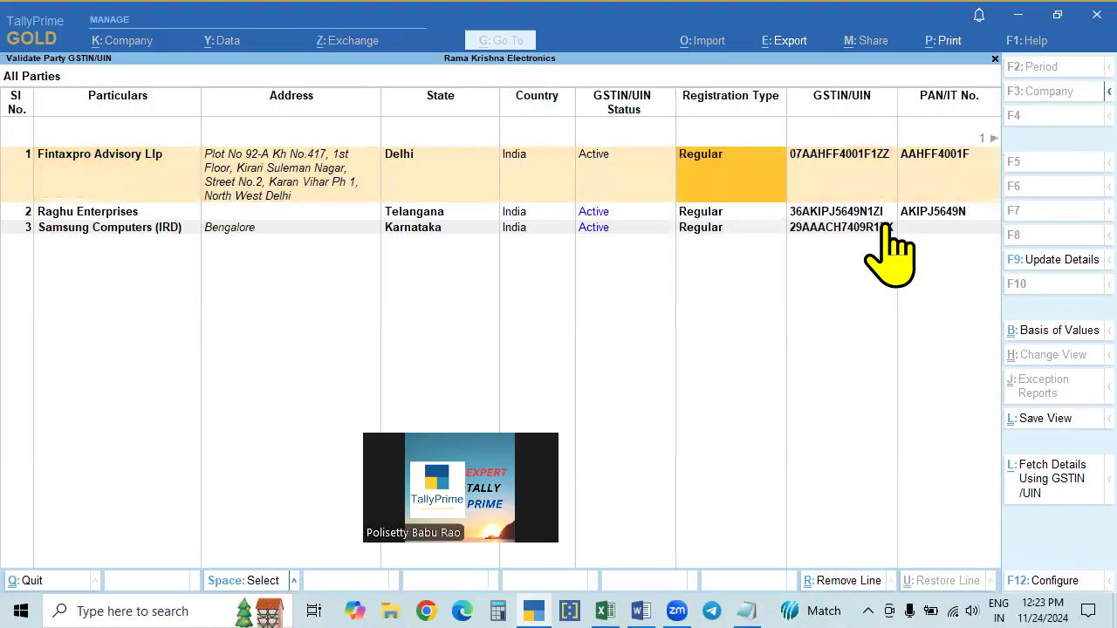
key("Right")
left_click(738, 180)
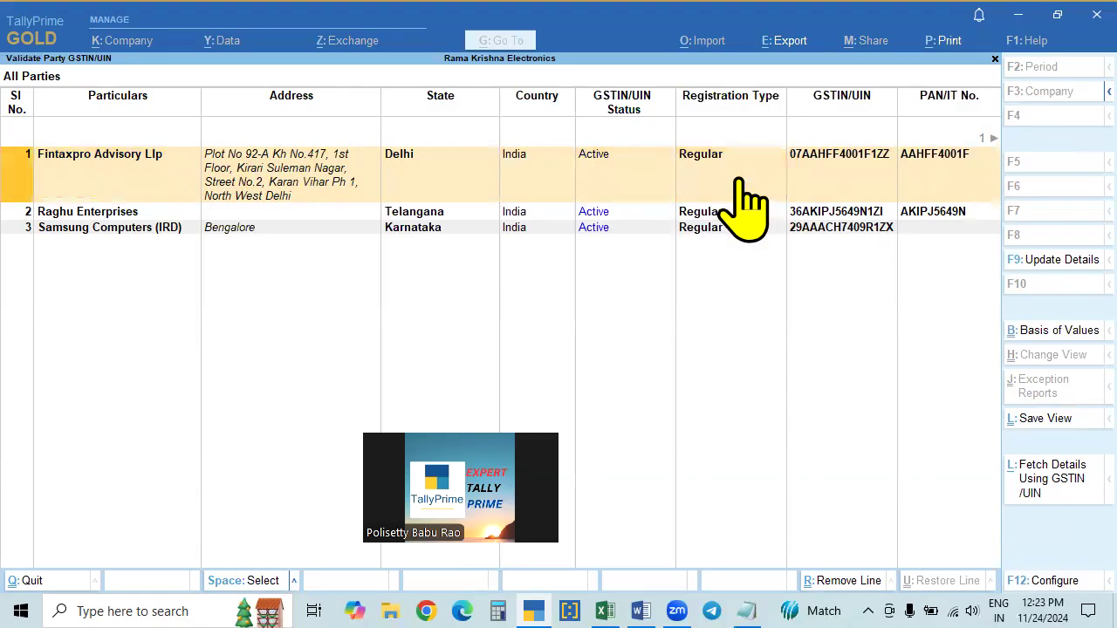
Step: Open the Additional Info of Fintaxpro Advisory Llp to compare its portal details with the books, and close the comparison
key("Right")
key("Right")
key("Right")
key("Right")
key("Right")
key("Right")
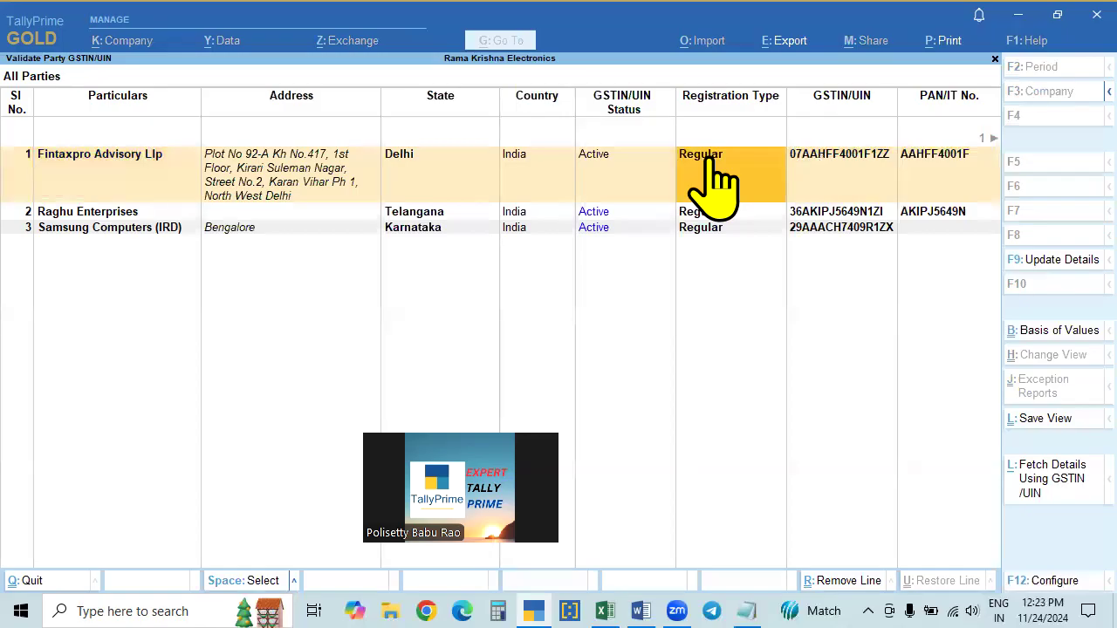
key("Right")
key("Right")
key("Right")
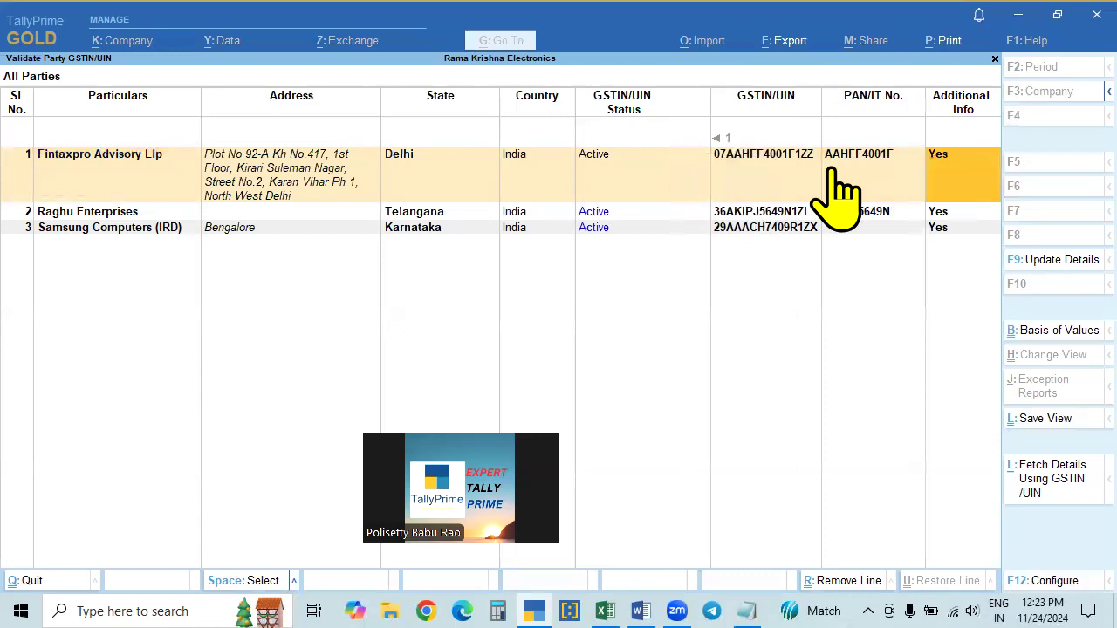
left_click(940, 166)
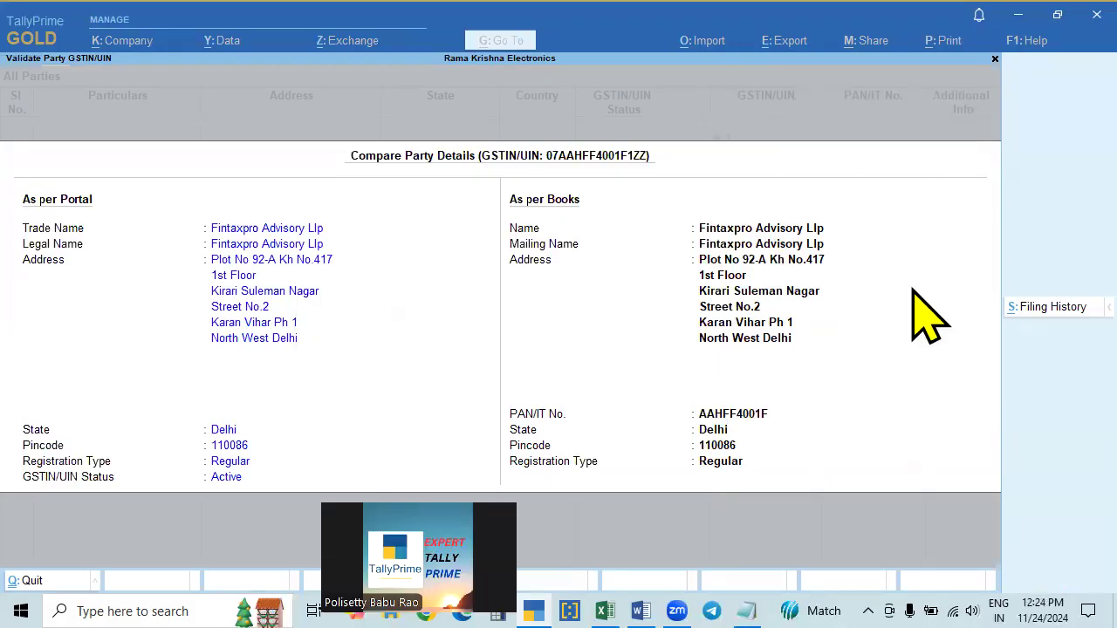
key("Escape")
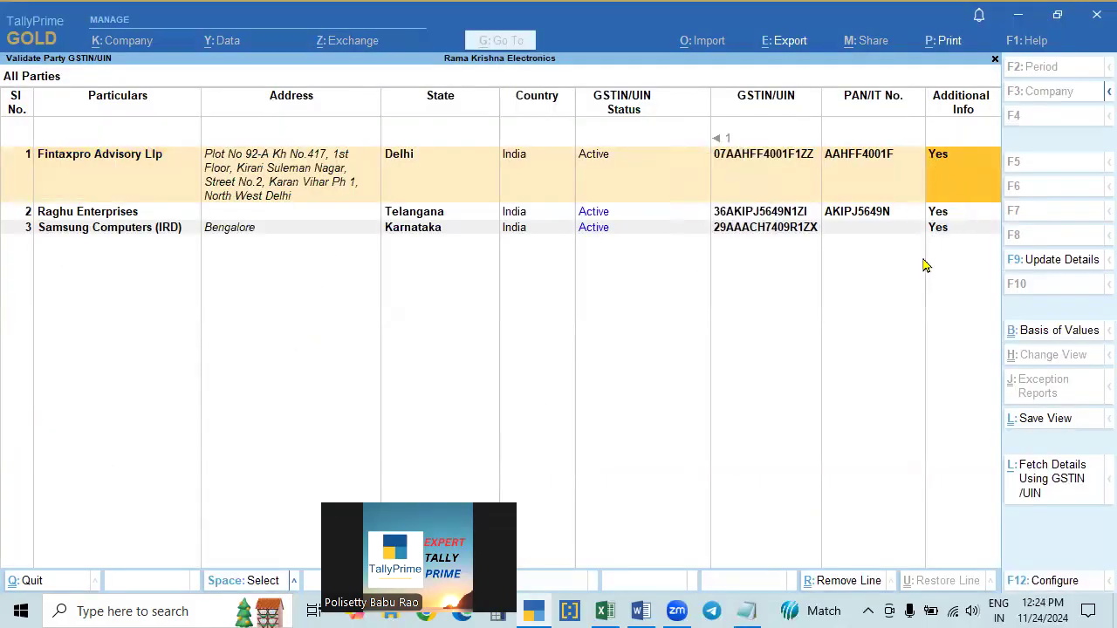
Step: Start updating the party details and set Additional Info to Yes for Fintaxpro Advisory Llp to open its portal comparison
left_click(1052, 262)
key("Right")
key("Right")
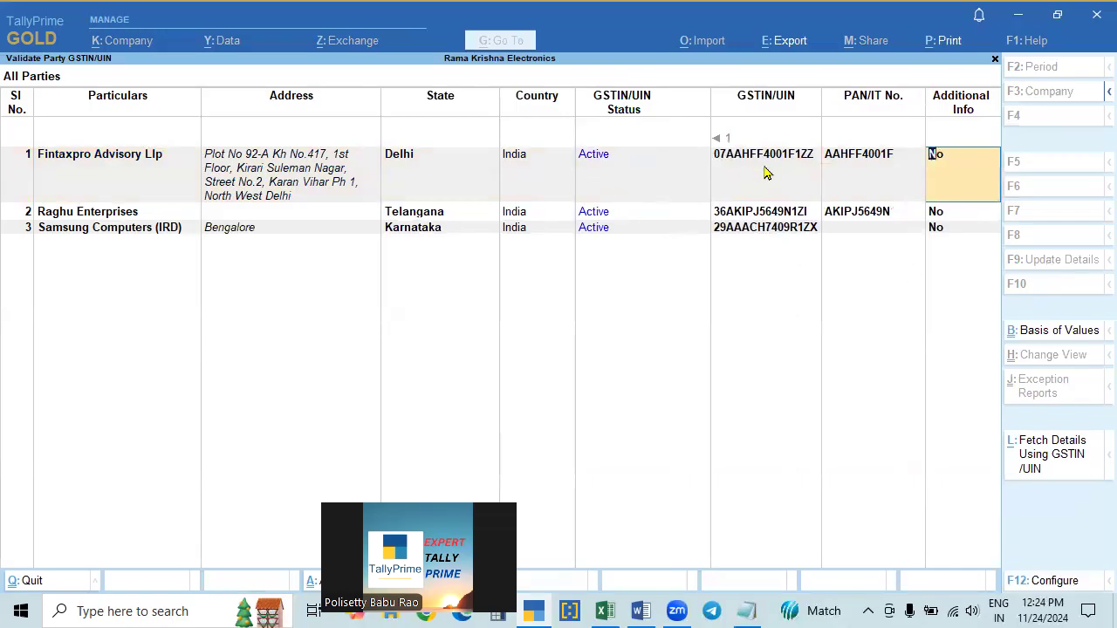
key("Return")
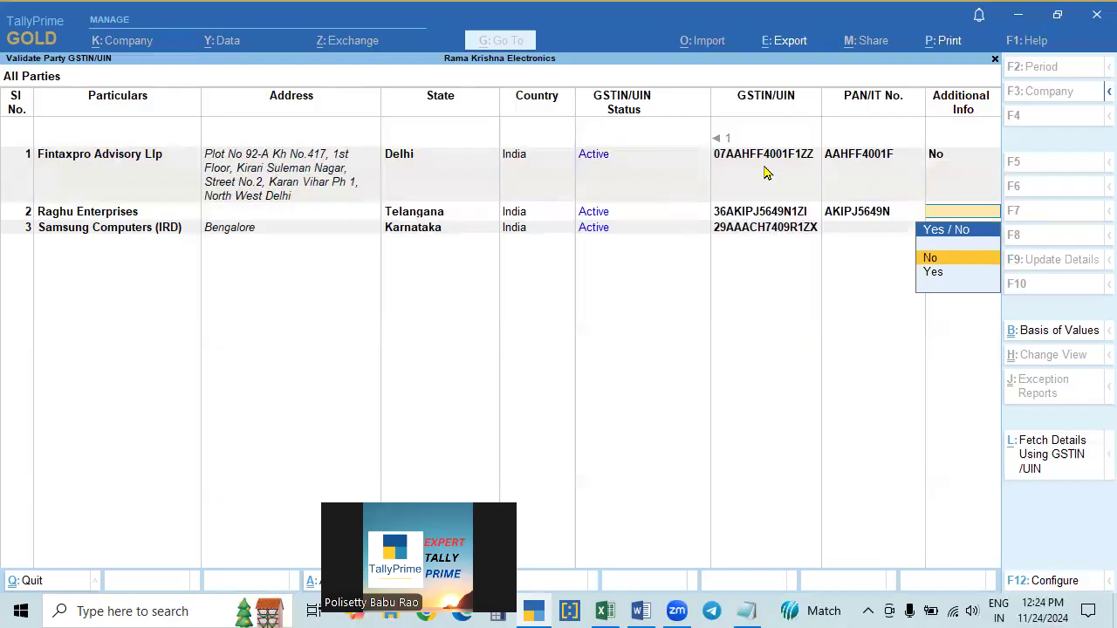
left_click(923, 162)
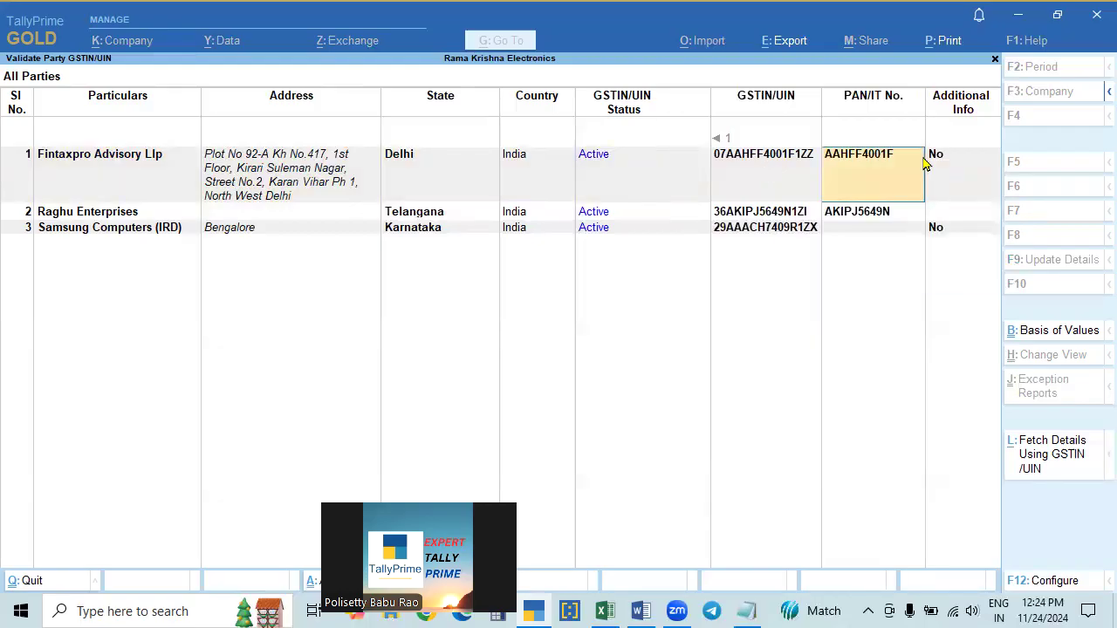
key("Right")
key("Return")
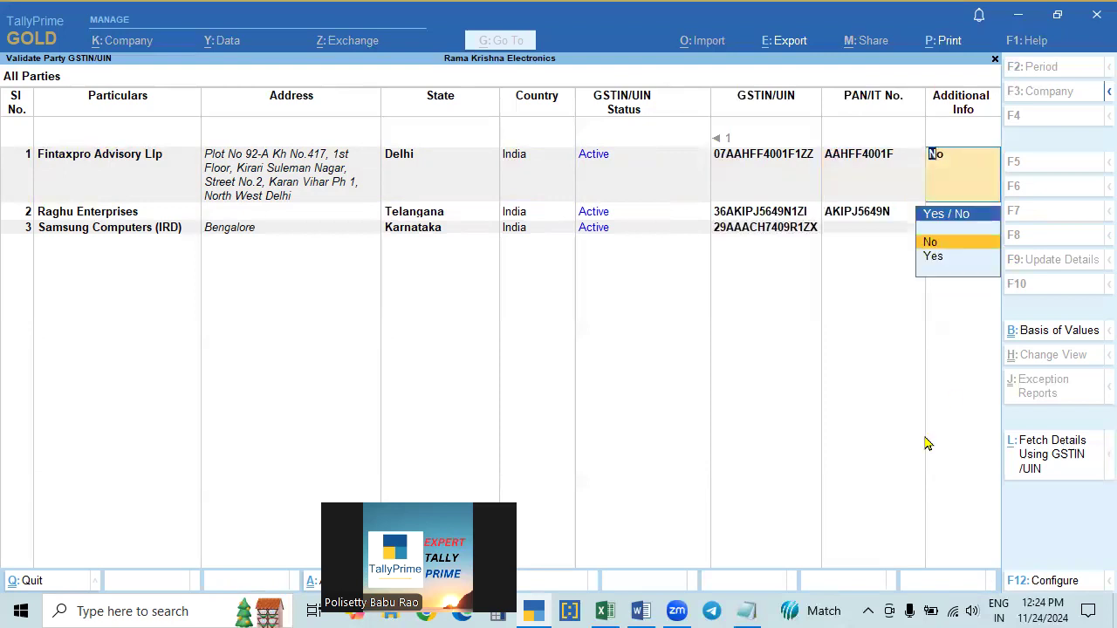
key("Down")
key("Return")
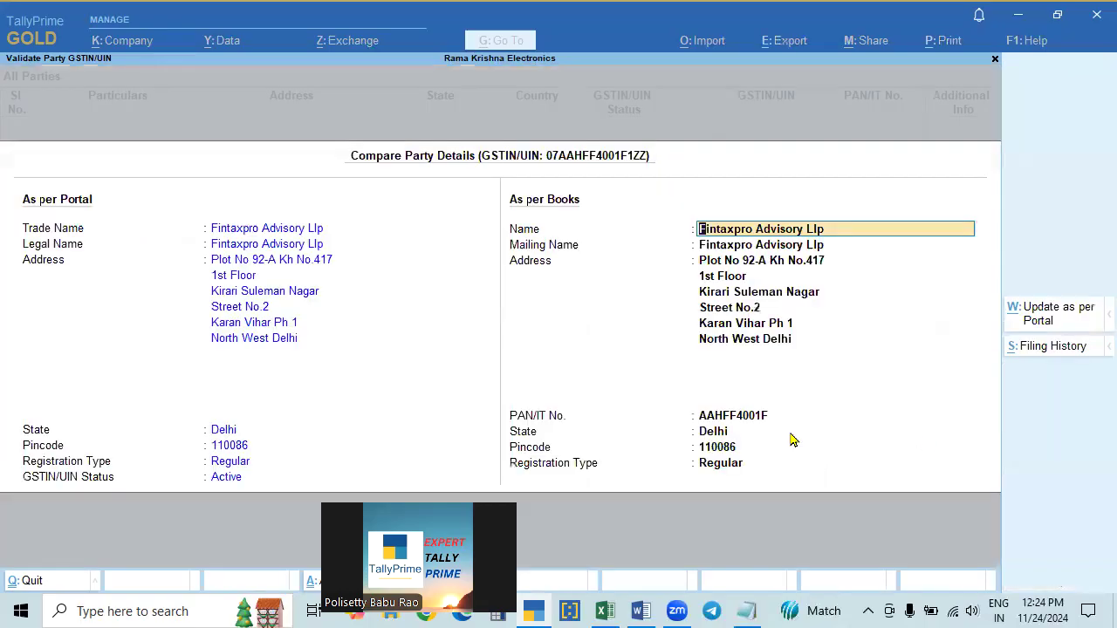
Step: Discard the party update, view the Fintaxpro Advisory Llp portal-to-books comparison once more, and return to GSTR-1
key("Escape")
key("BackSpace")
key("Escape")
key("Return")
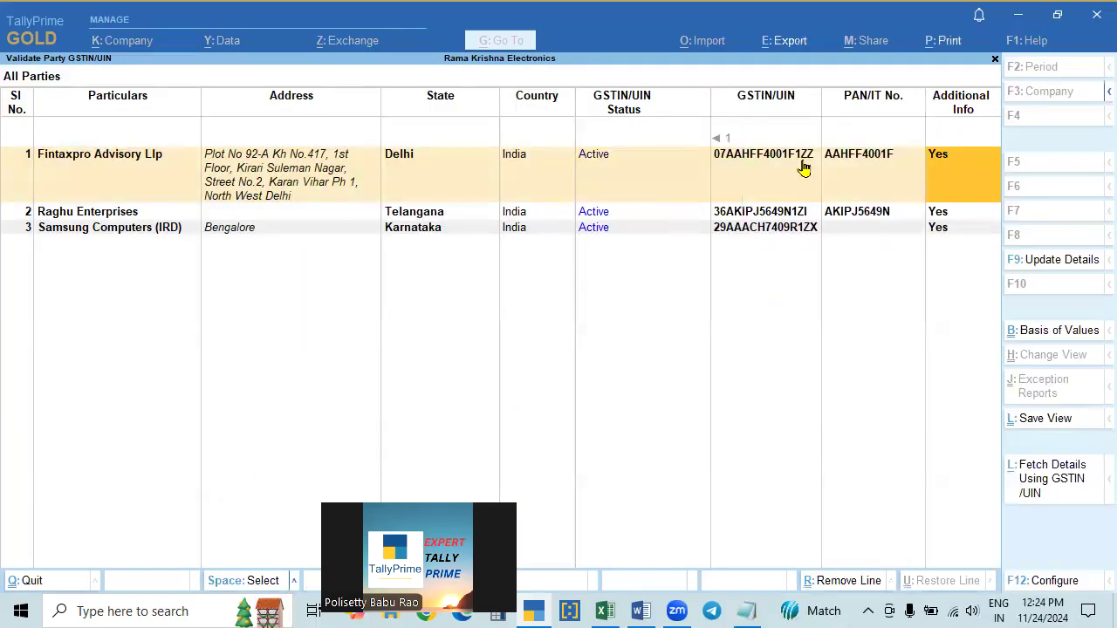
key("Right")
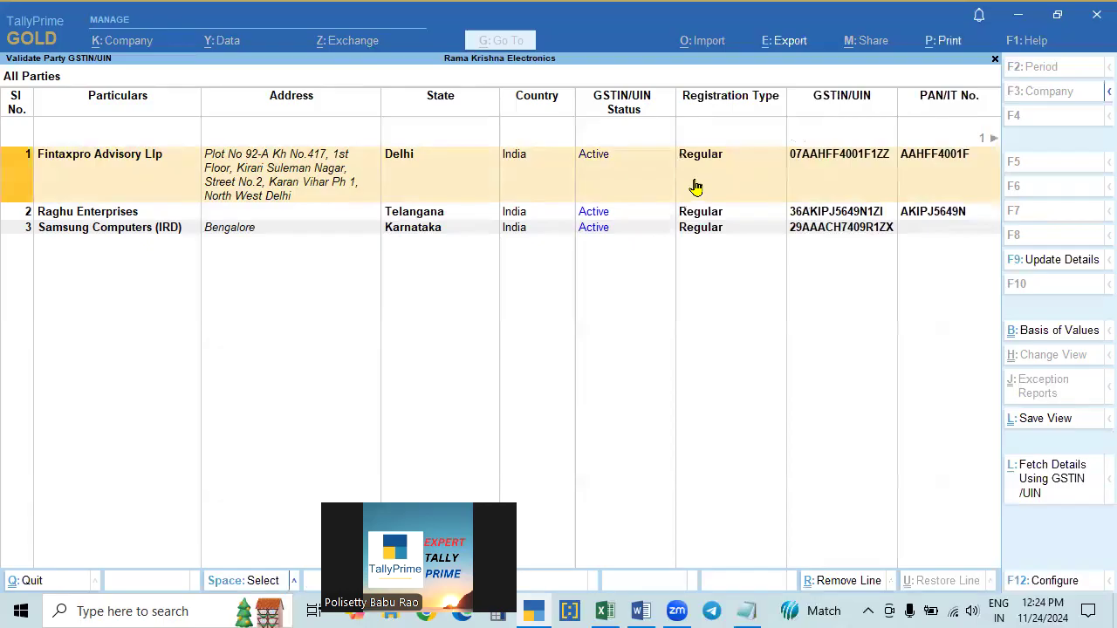
key("Return")
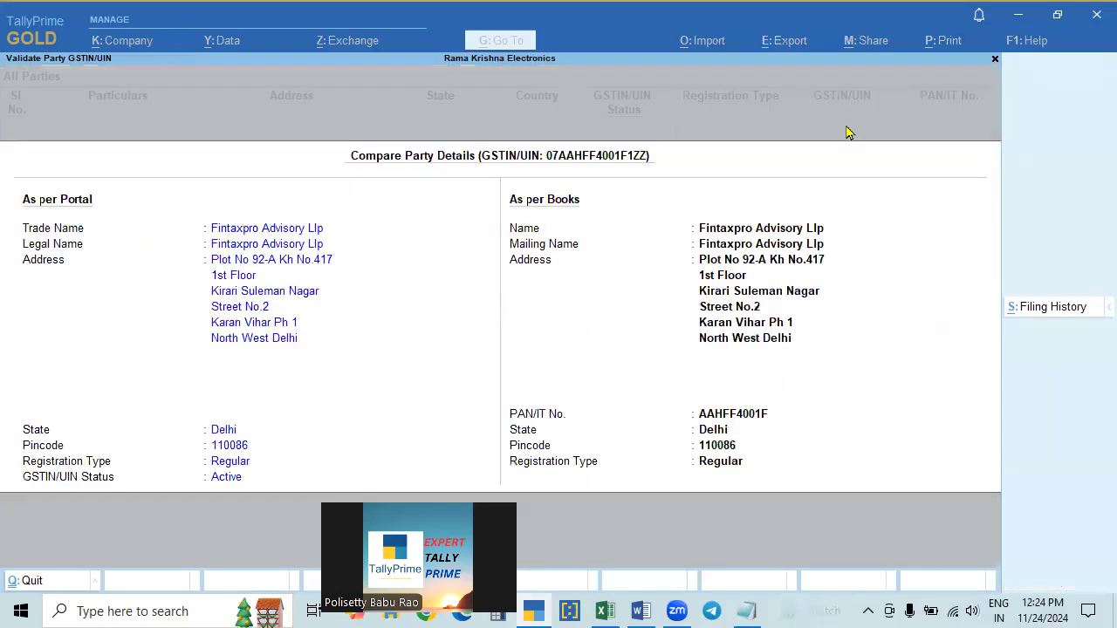
key("Escape")
key("Escape")
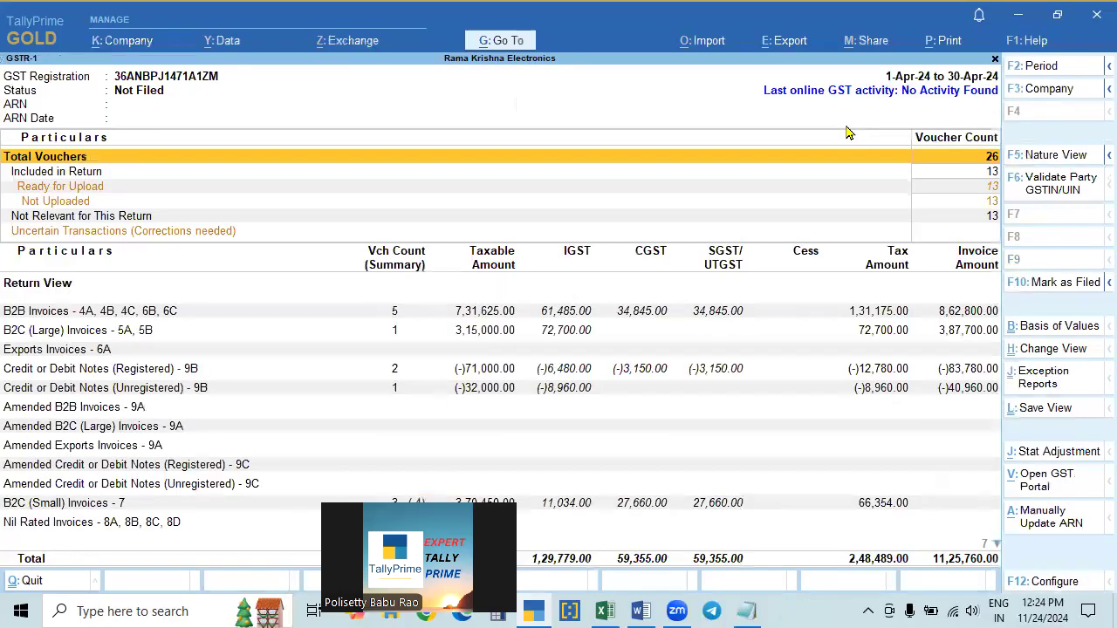
Step: Reopen Validate Party GSTIN/UIN, fetch the listed parties' details using GSTIN/UIN, and start updating the party details
left_click(1047, 190)
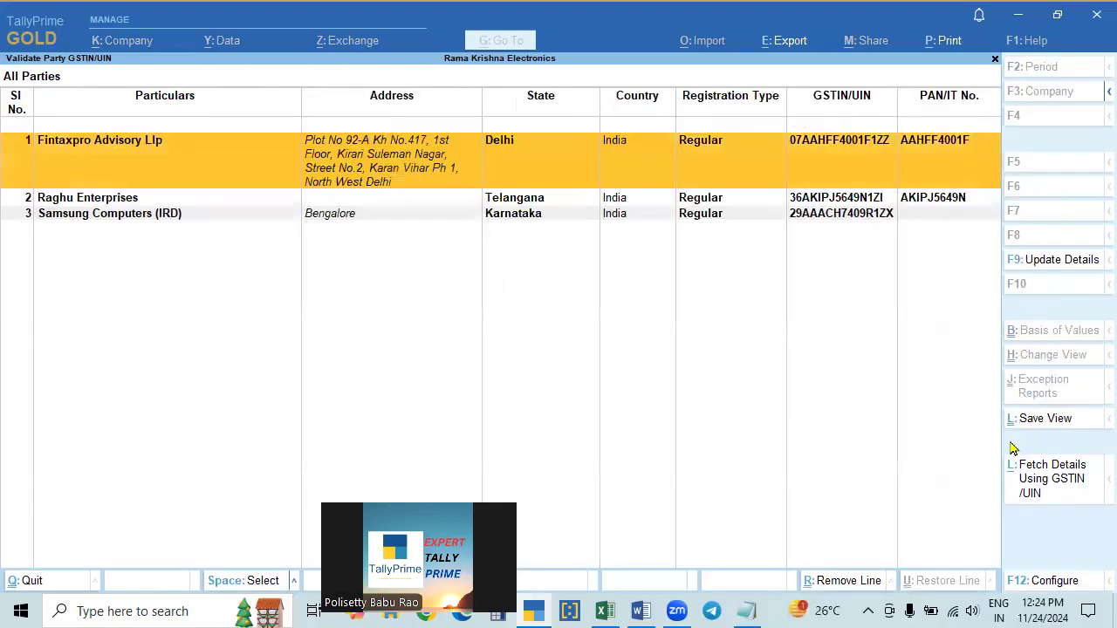
left_click(1037, 478)
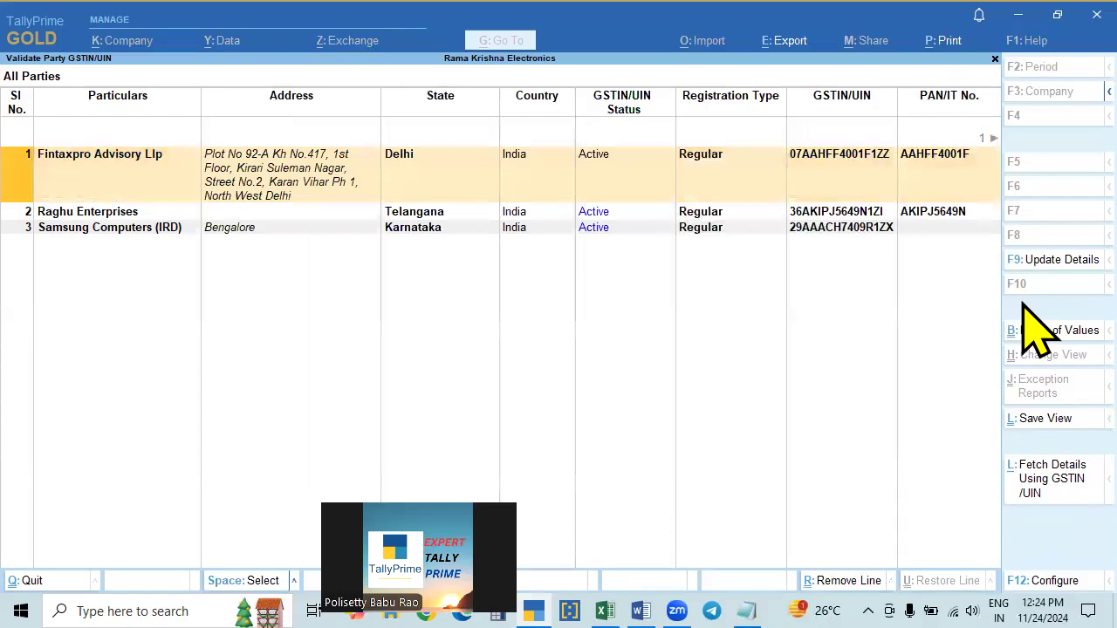
left_click(1049, 267)
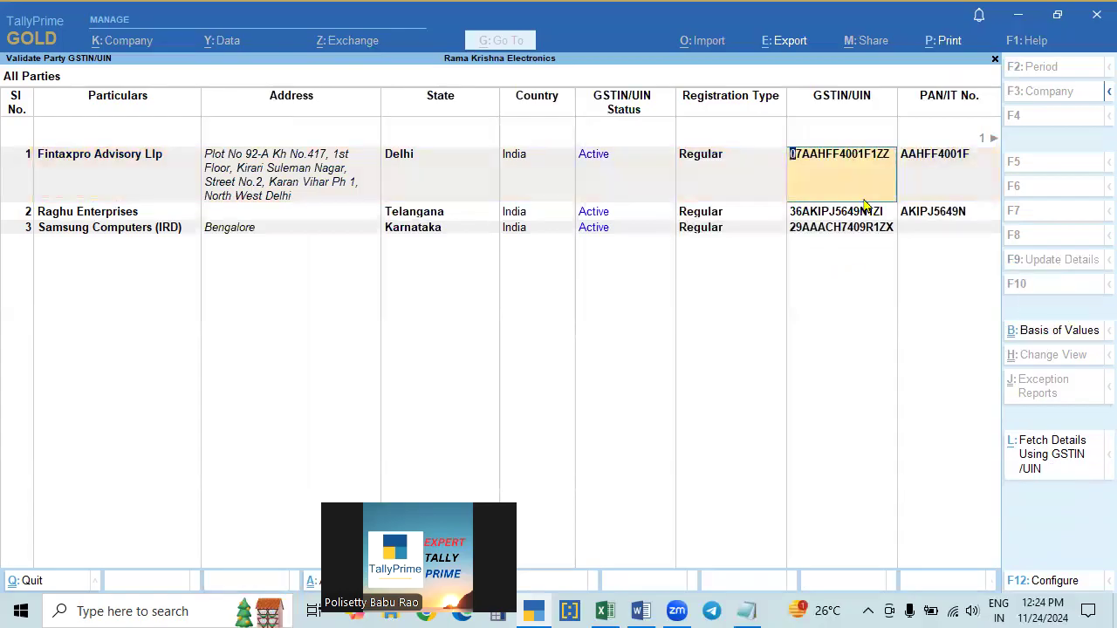
Step: Go through the editable fields of Fintaxpro Advisory Llp and Raghu Enterprises, from GSTIN/UIN and Additional Info back to State
key("Return")
key("Return")
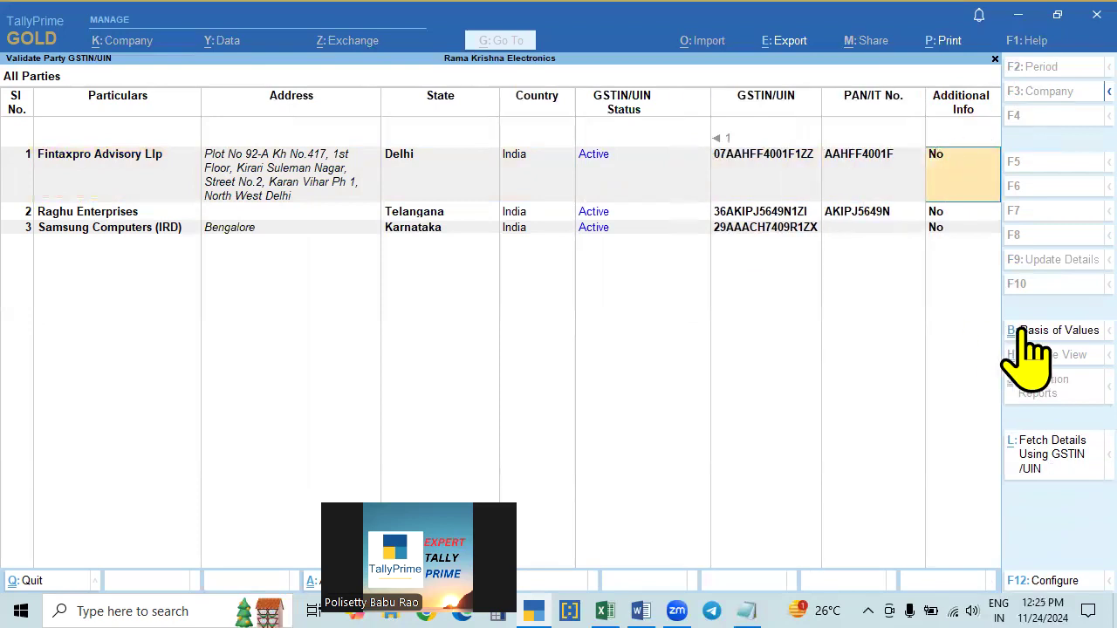
key("Return")
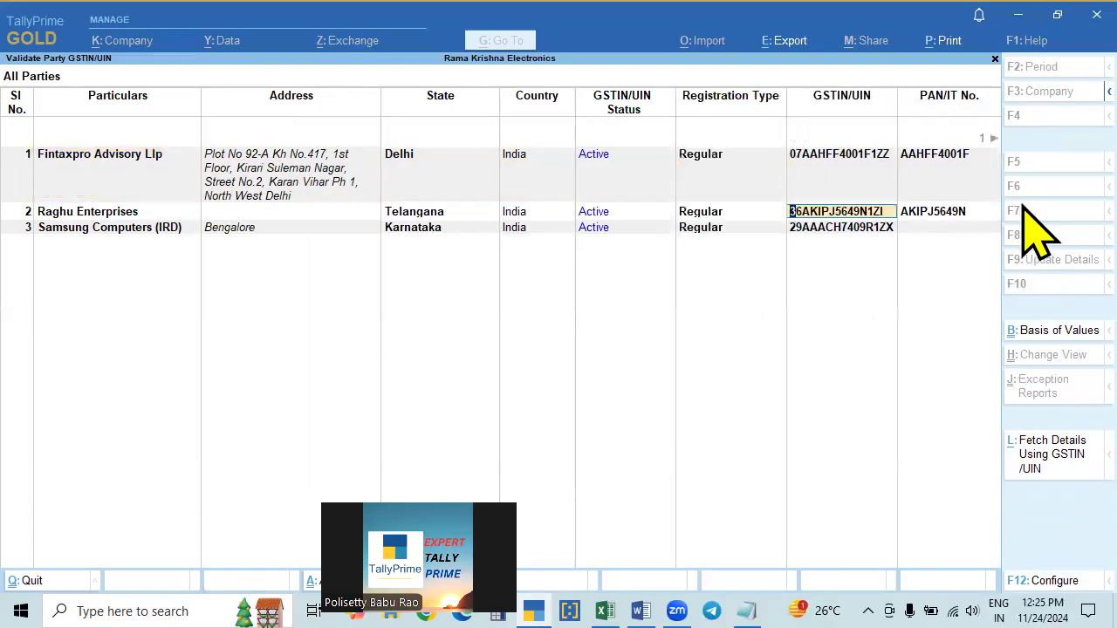
key("BackSpace")
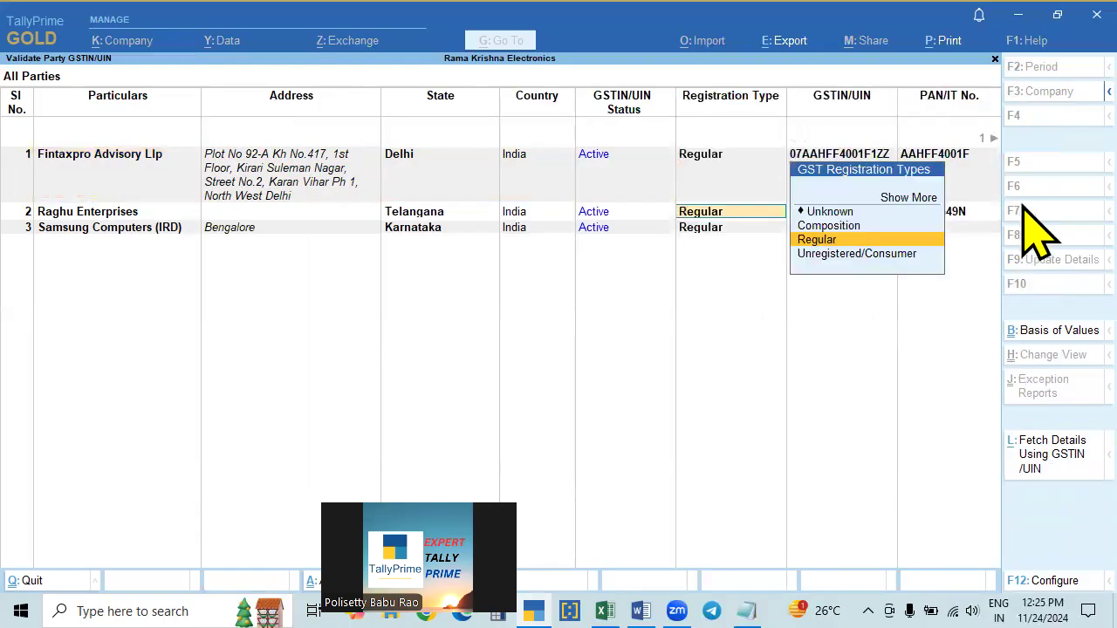
key("BackSpace")
key("BackSpace")
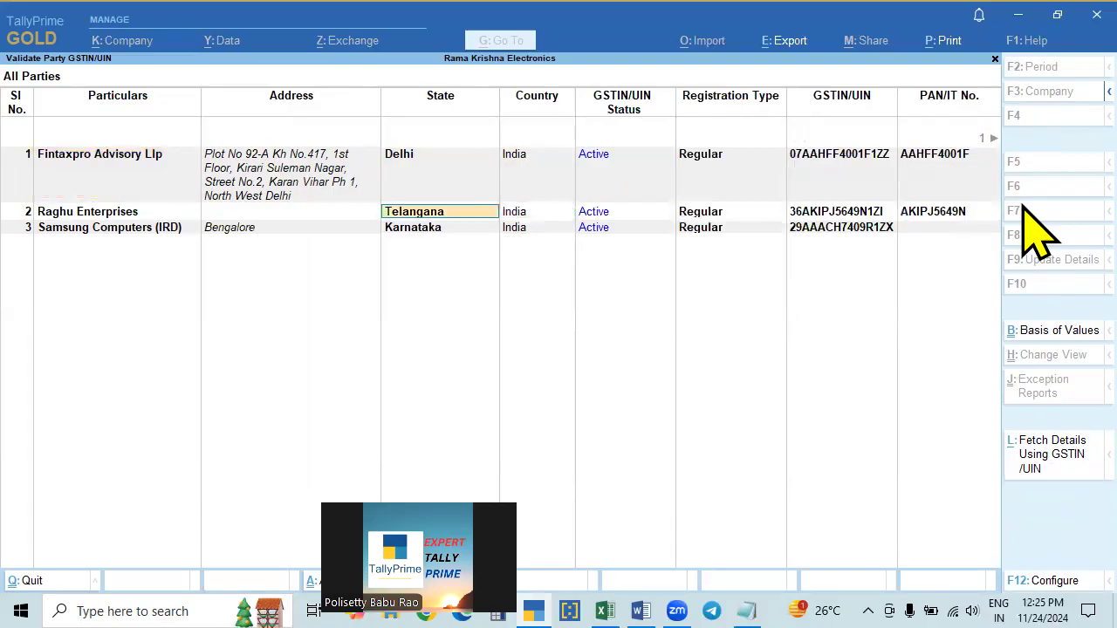
Step: Review the GST registration types for Fintaxpro Advisory Llp, keep Regular, and proceed to its Additional Info
left_click(702, 157)
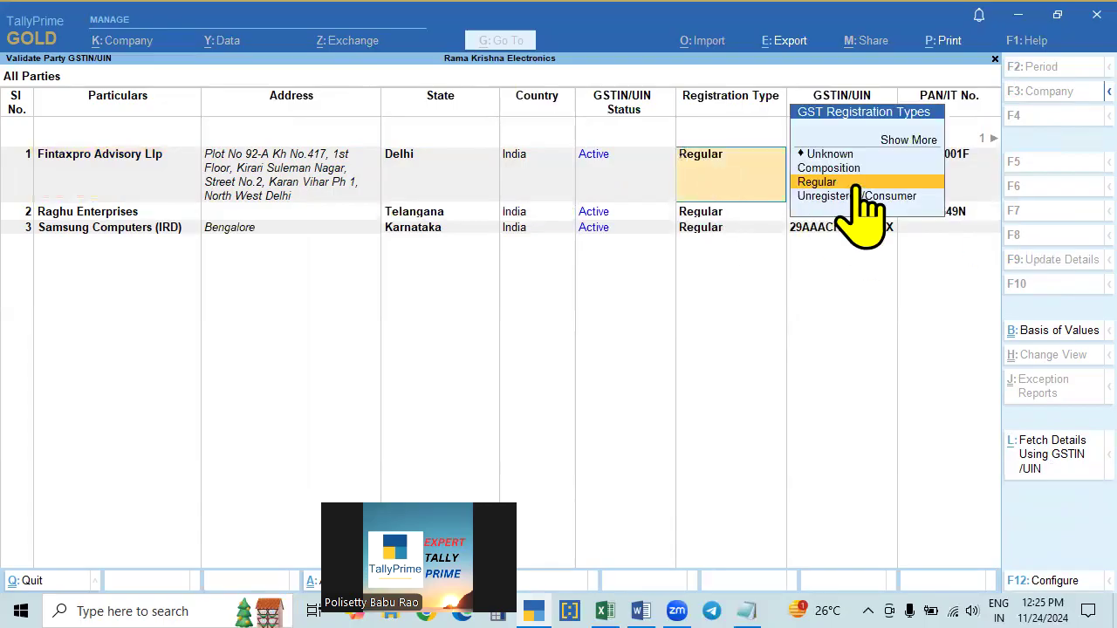
key("Return")
key("Return")
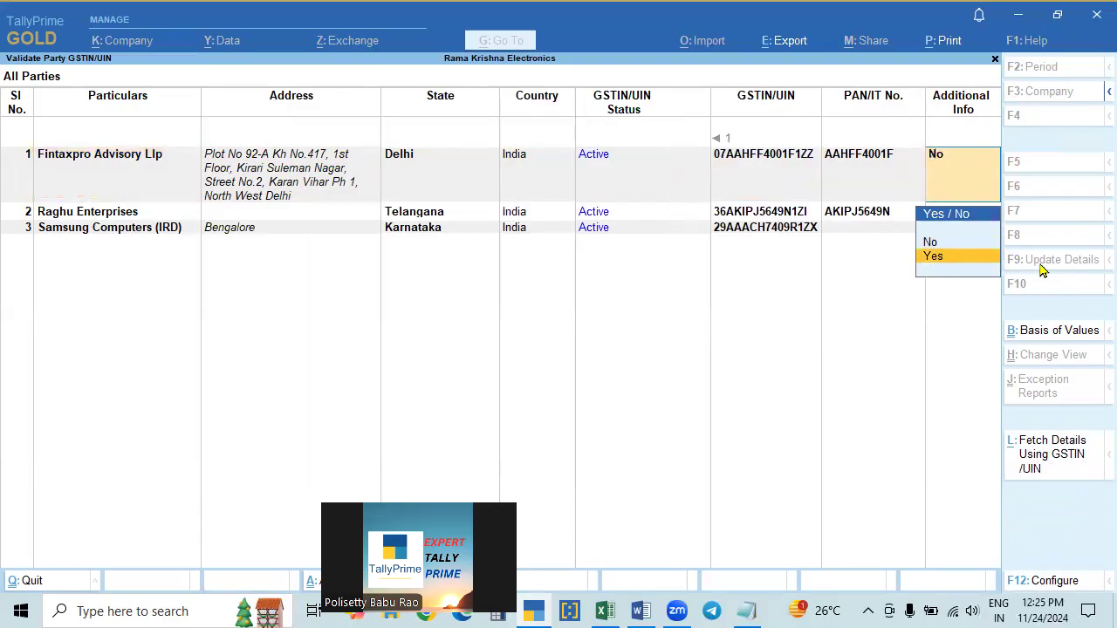
key("BackSpace")
key("BackSpace")
key("BackSpace")
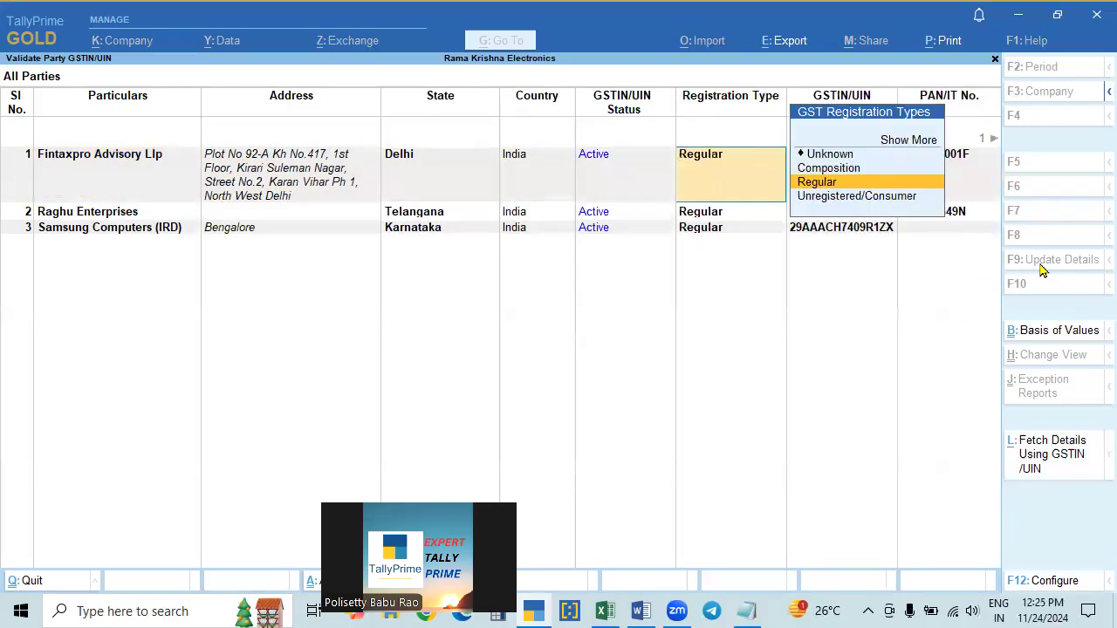
key("Down")
key("Up")
key("Down")
key("Up")
key("Down")
key("Up")
key("Return")
key("Return")
key("Return")
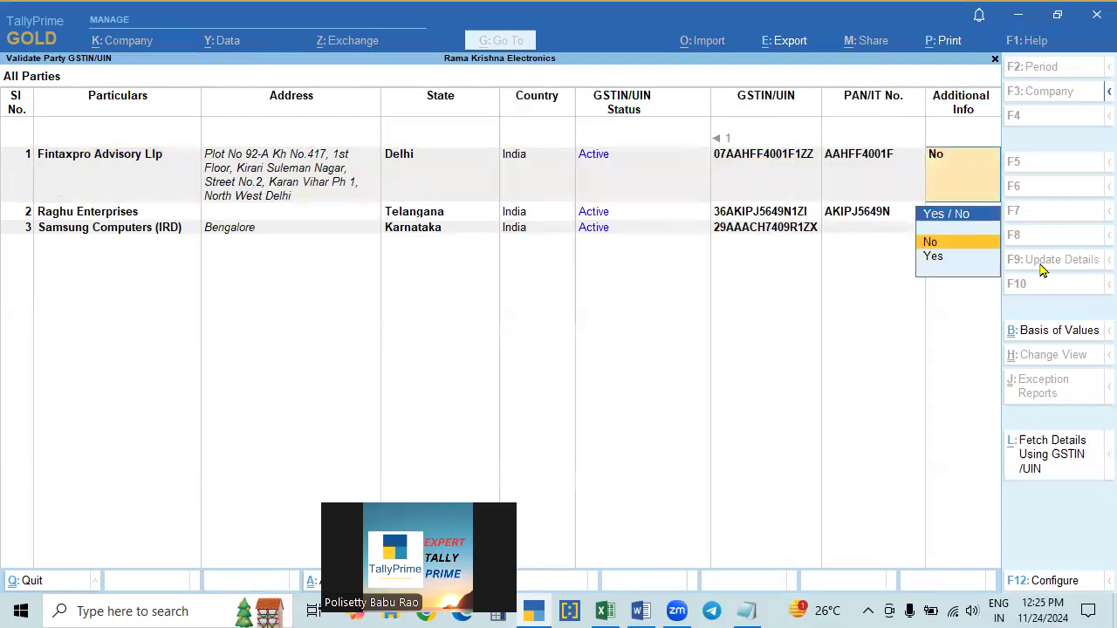
Step: Set Additional Info to Yes for Fintaxpro Advisory Llp and go through its name, mailing name and address as per books
left_click(940, 267)
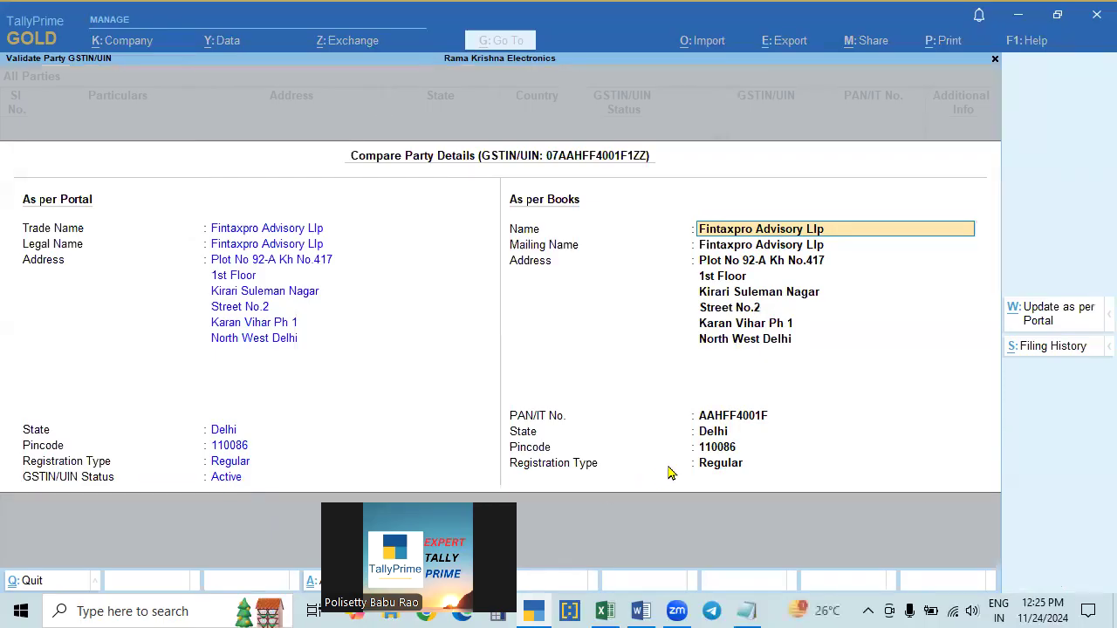
key("Return")
key("Return")
key("Return")
key("Return")
key("Return")
key("Return")
key("Return")
key("Return")
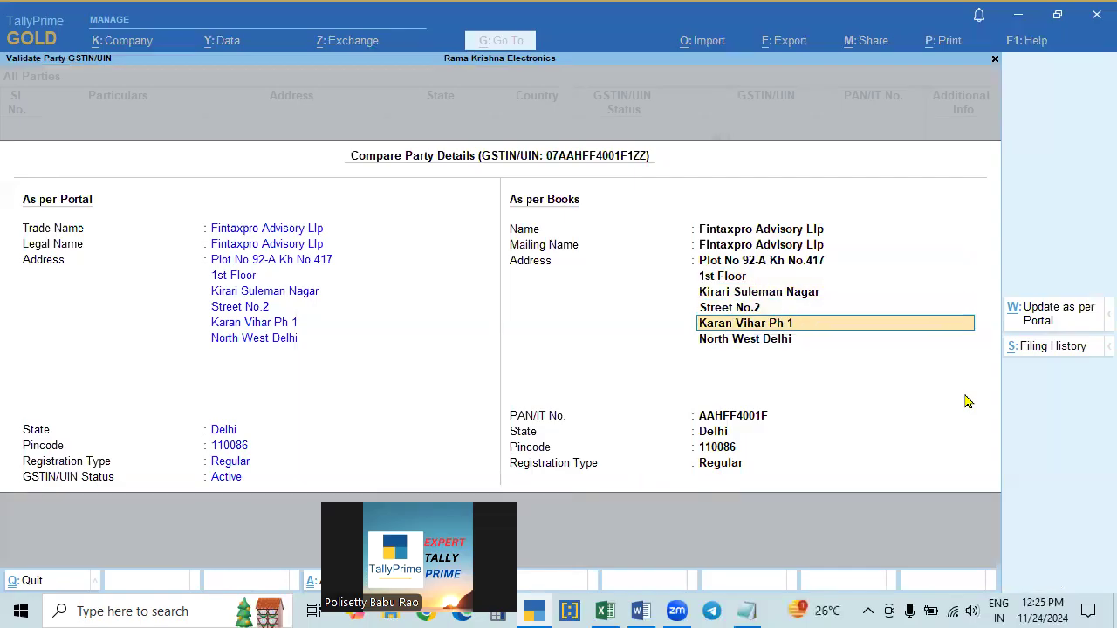
Step: Keep the State as Delhi and the Registration Type as Regular in the party comparison, and close it
key("Return")
key("Return")
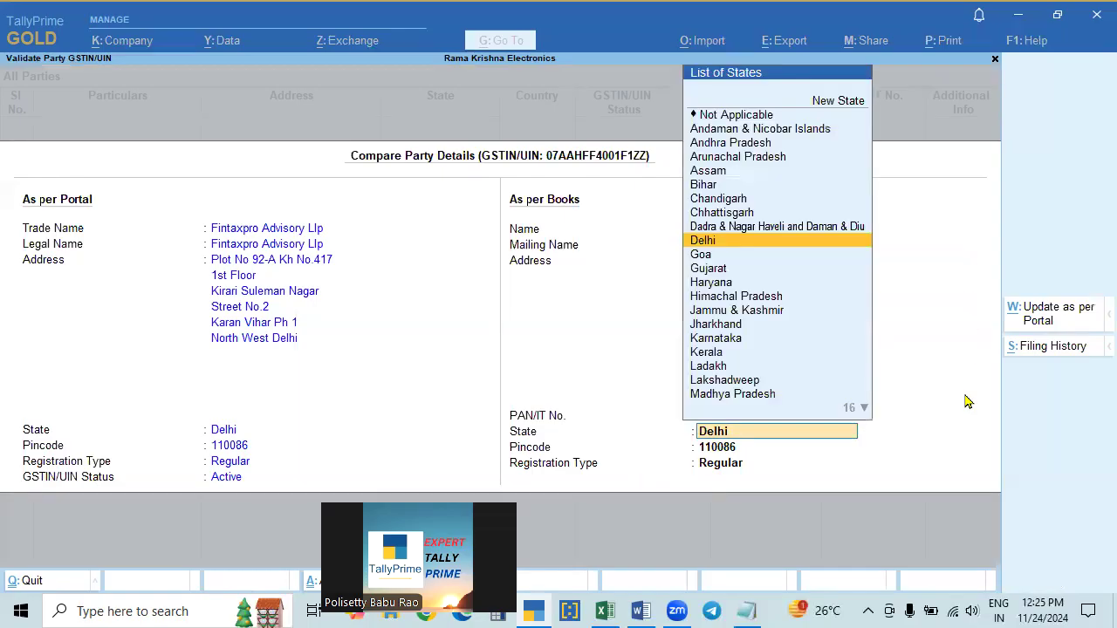
key("Return")
key("Return")
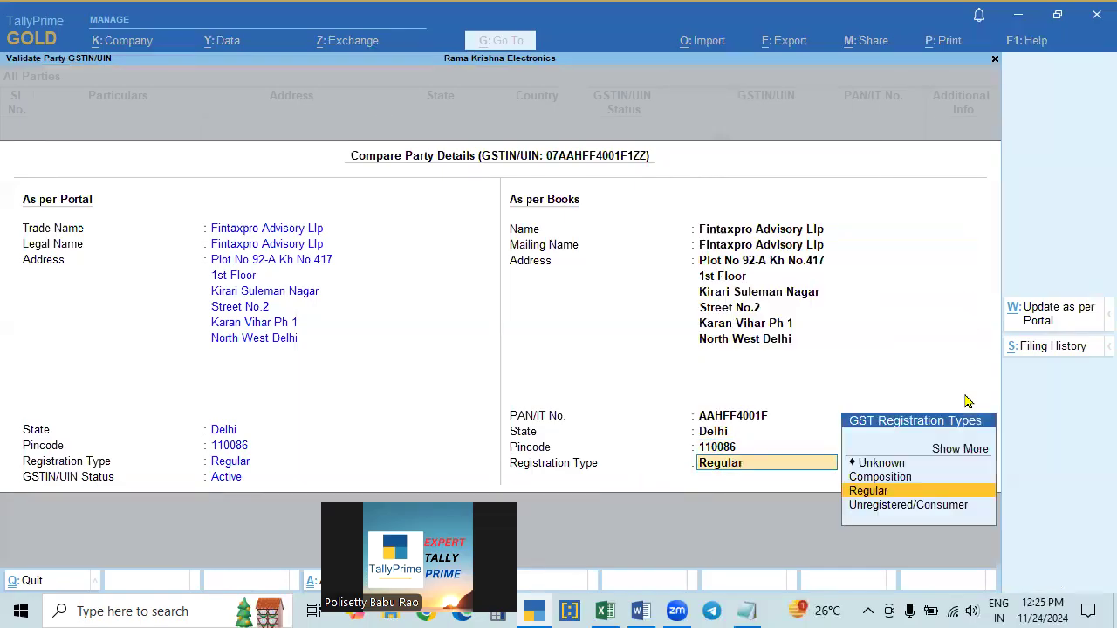
key("Down")
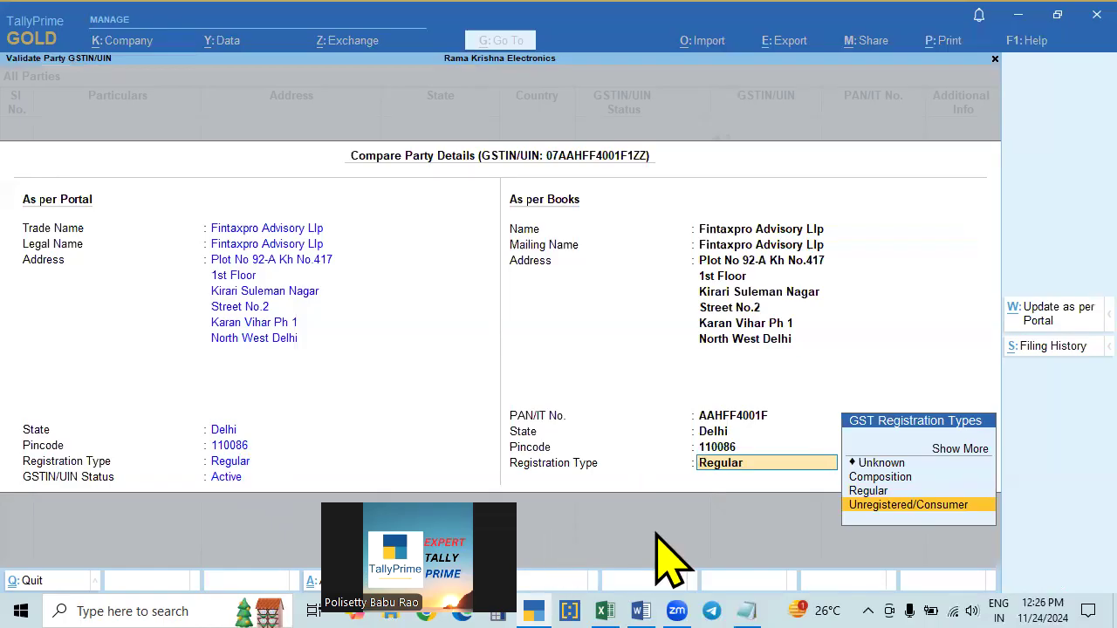
key("Up")
key("Escape")
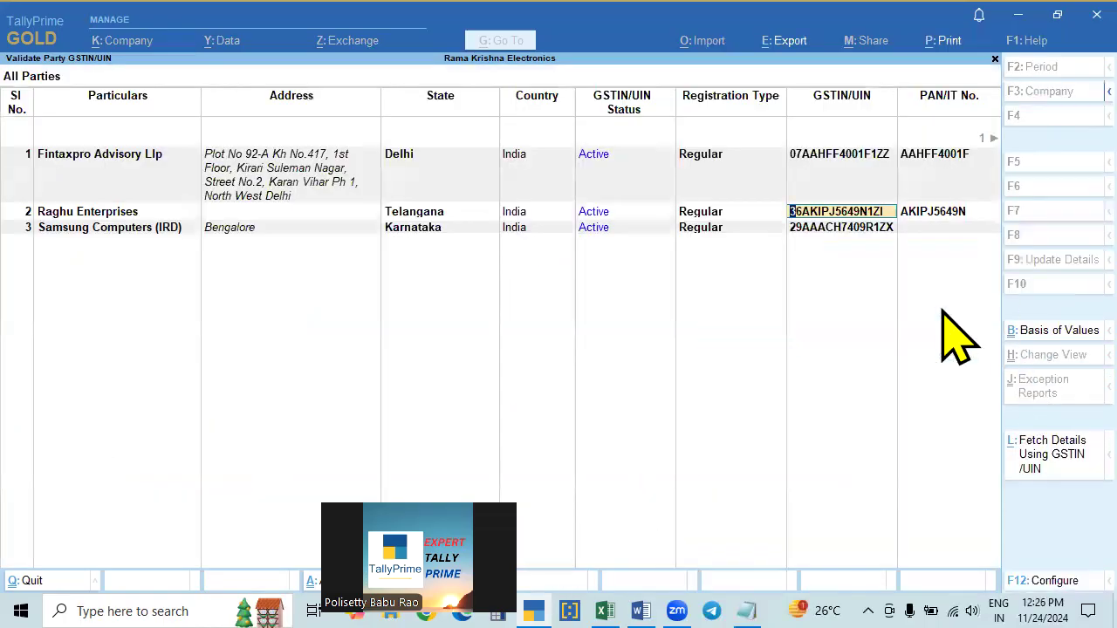
Step: Accept the updated party details, and leave the validation and GSTR-1 to return to GST Reports
key("ctrl")
key("ctrl+a")
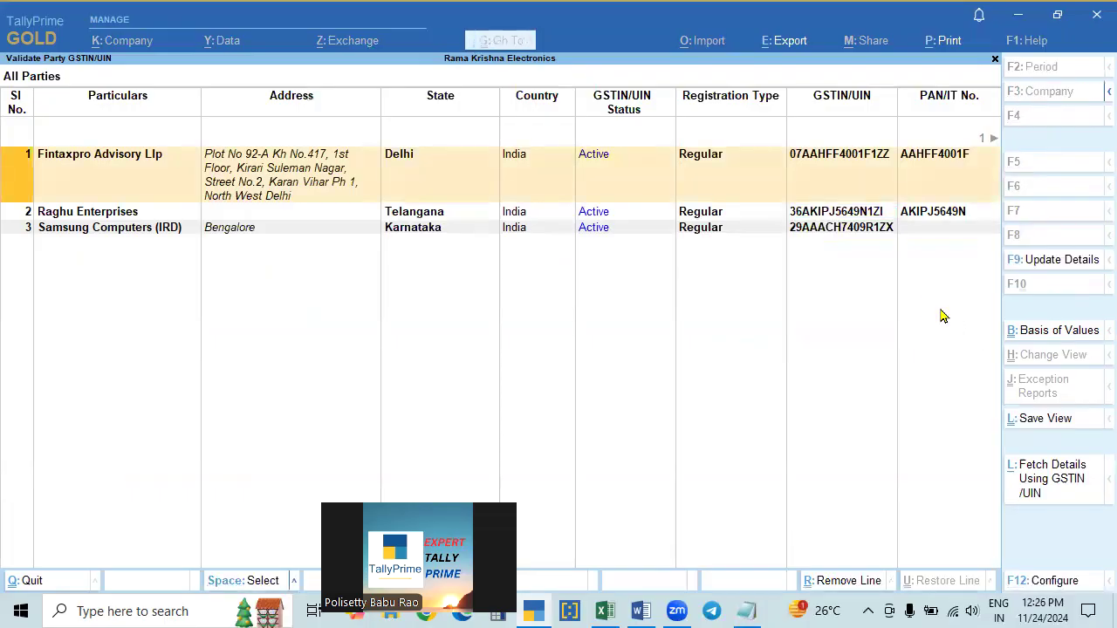
key("ctrl+a")
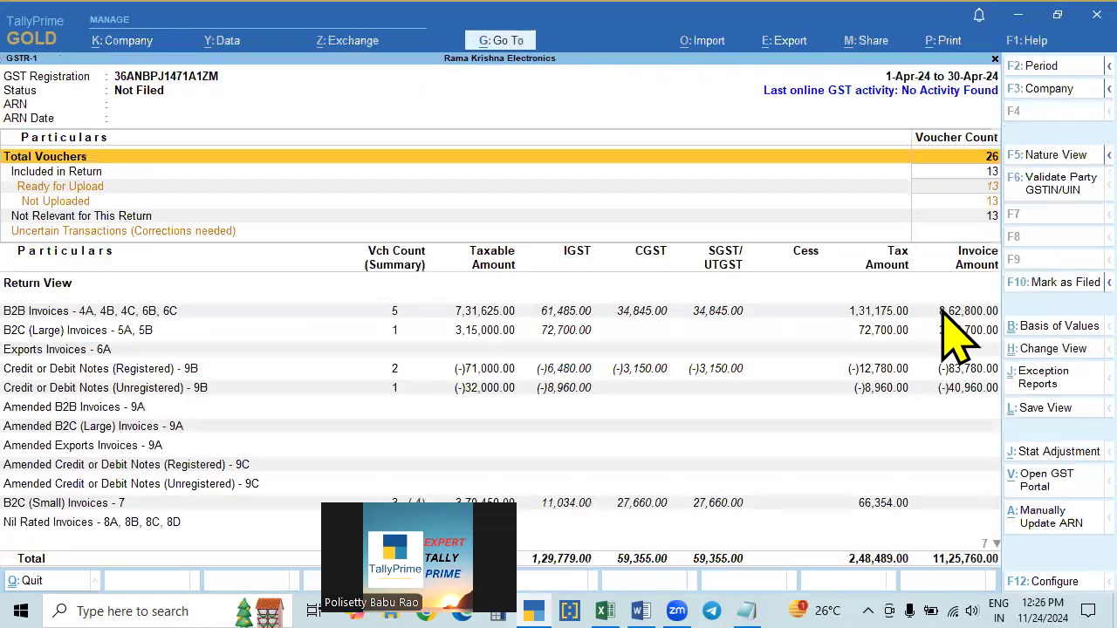
key("Escape")
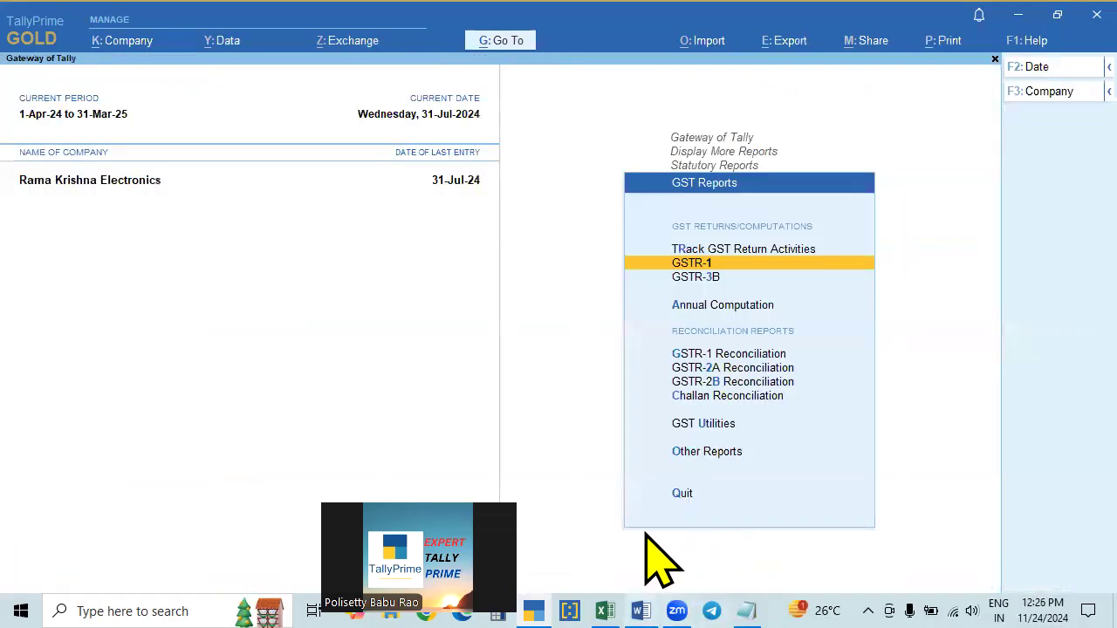
Step: Switch to the TALLY PRIME 5.0 FEATURES document in Word and read feature items 9 to 12
left_click(642, 610)
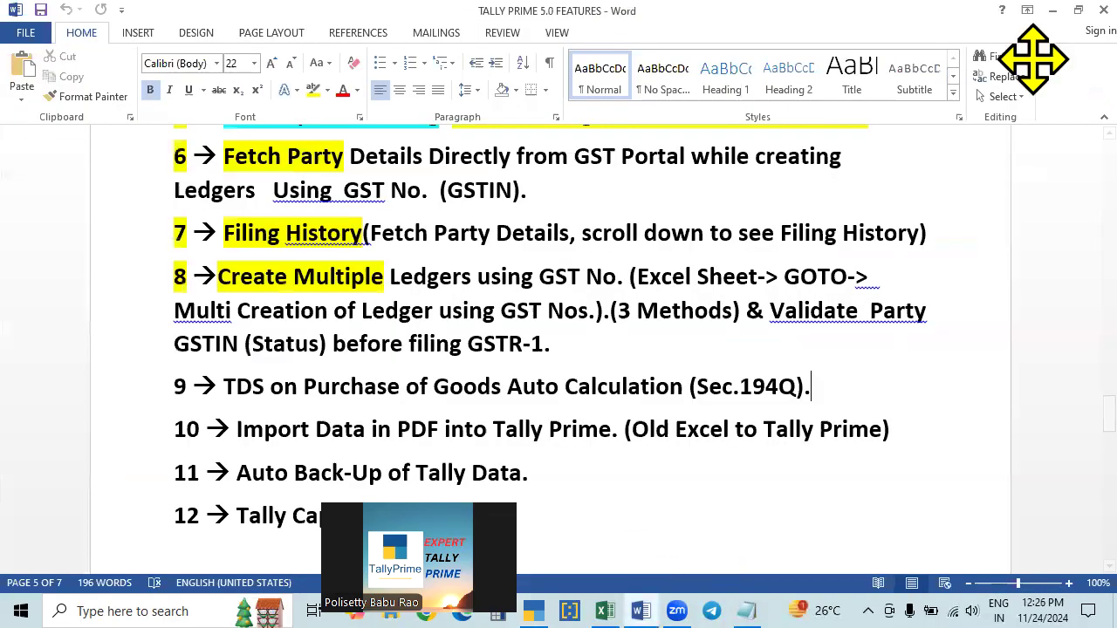
left_click_drag(1033, 59, 1033, 59)
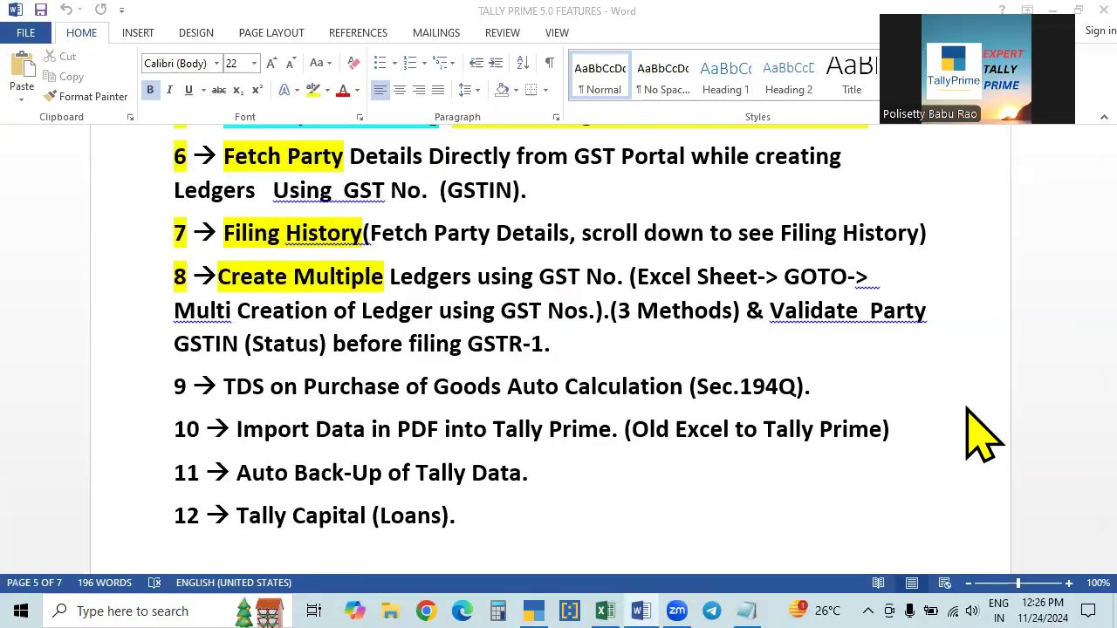
scroll(733, 297, "down", 3)
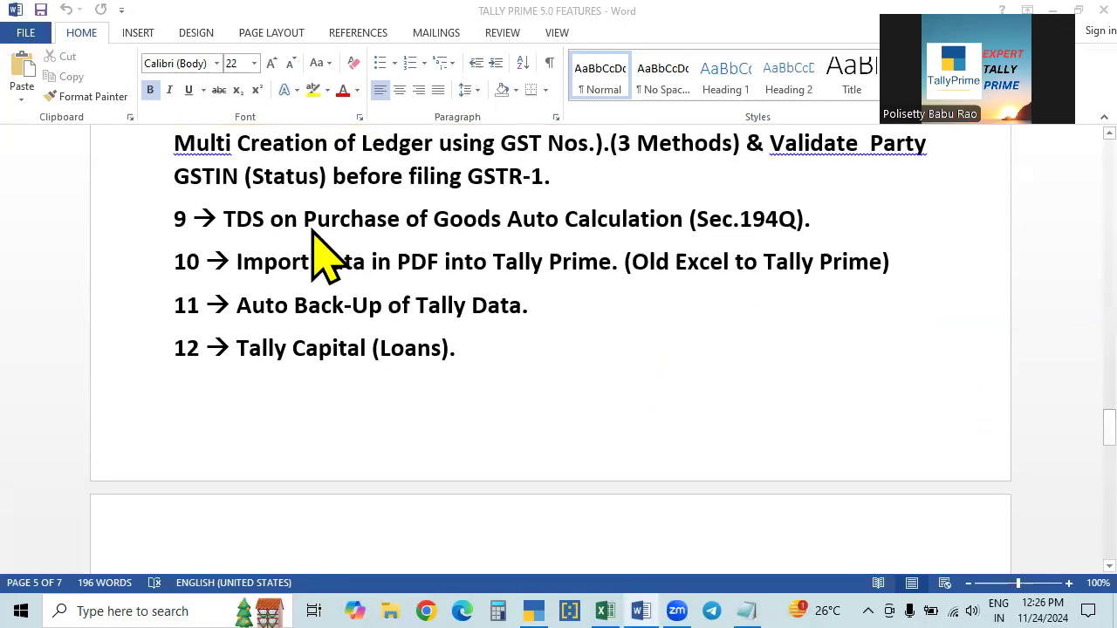
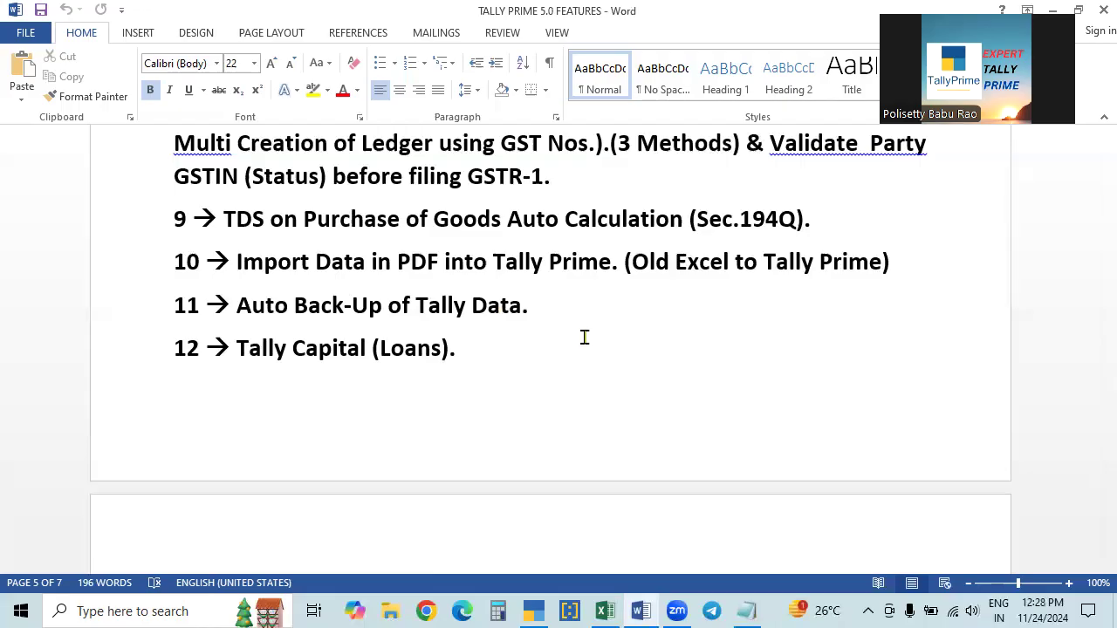
Step: Switch to TallyPrime and look over the company data import options for masters, transactions, bank details and GST returns
left_click(534, 611)
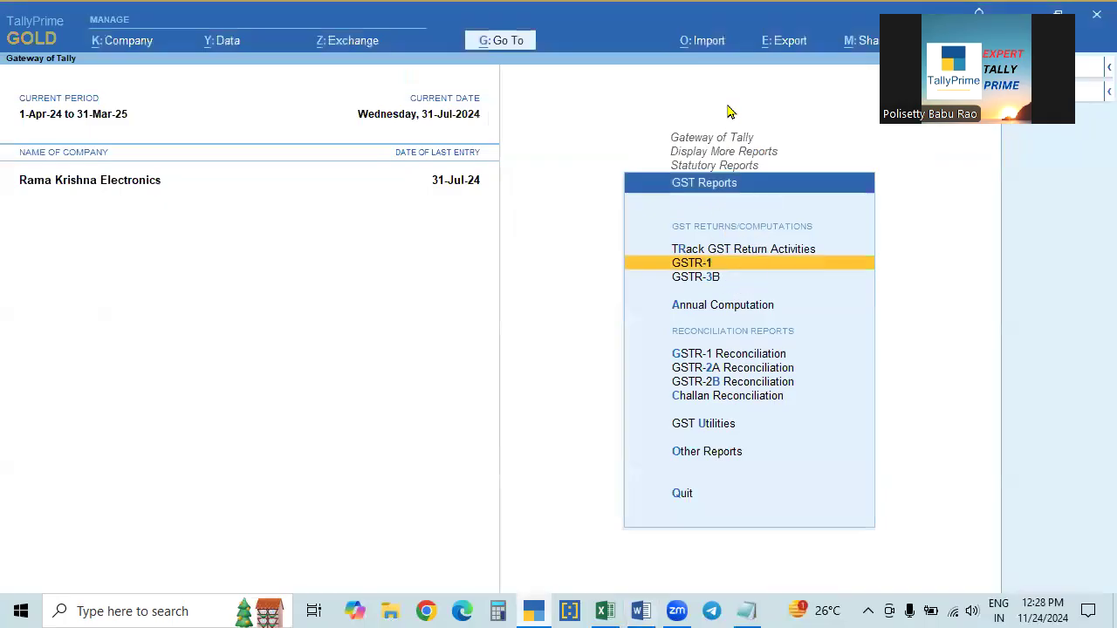
left_click(705, 41)
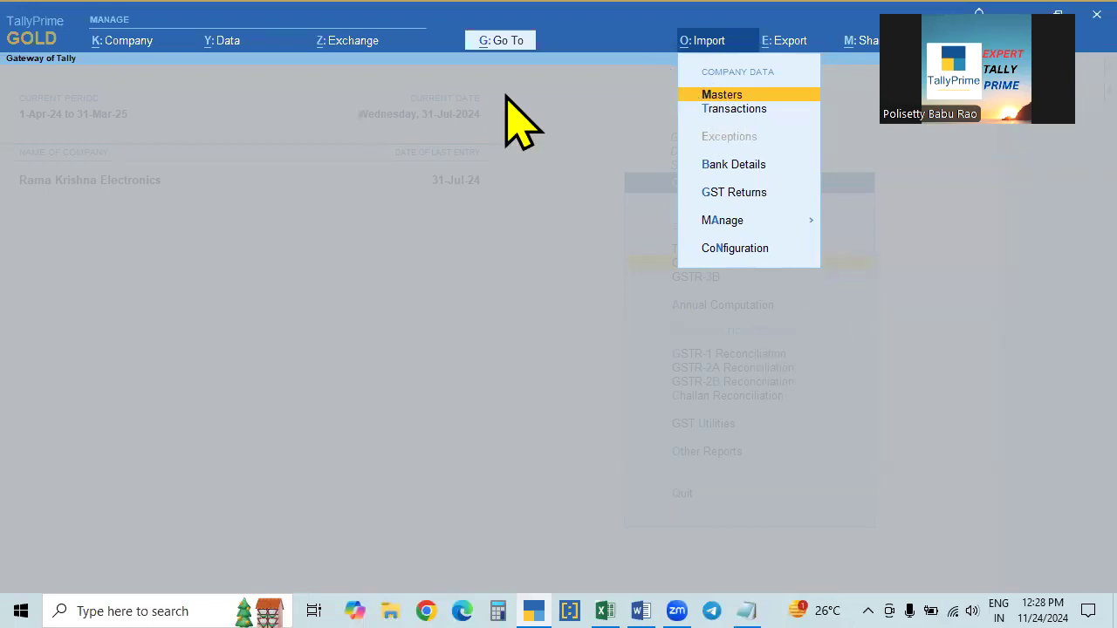
key("Escape")
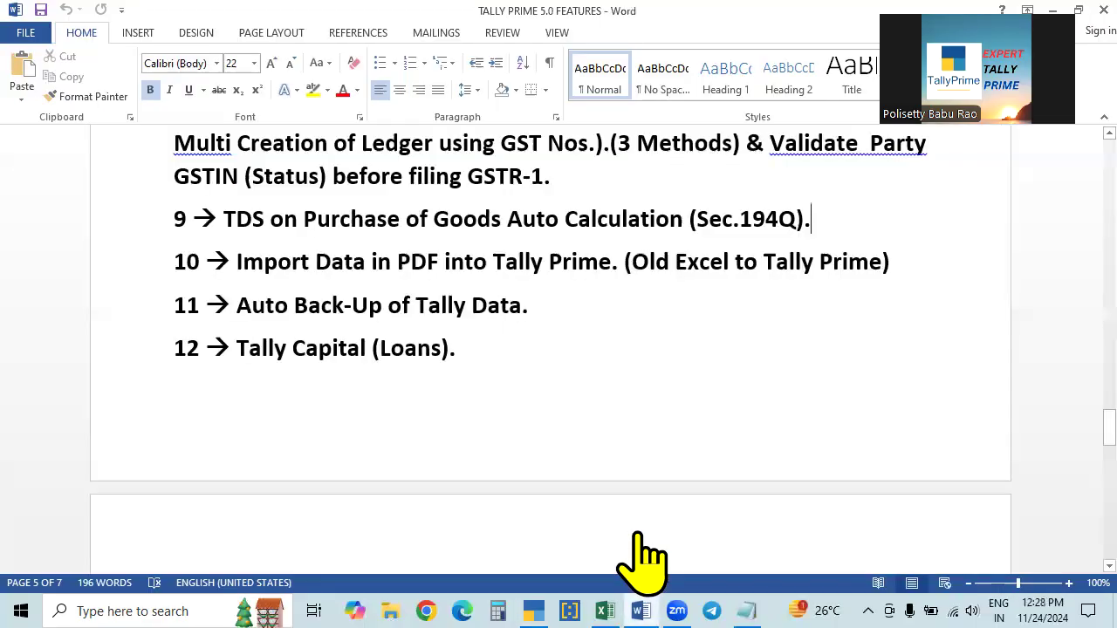
Step: Switch to the TALLY PRIME 5.0 FEATURES document in Word and read feature items 11 to 13
left_click(639, 558)
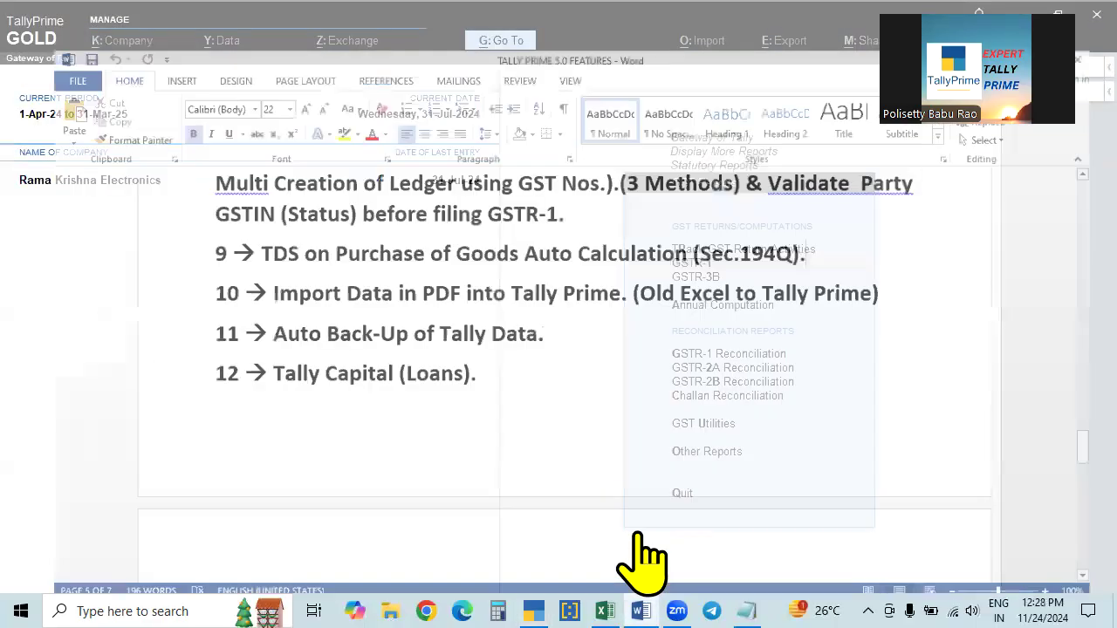
scroll(761, 389, "down", 1)
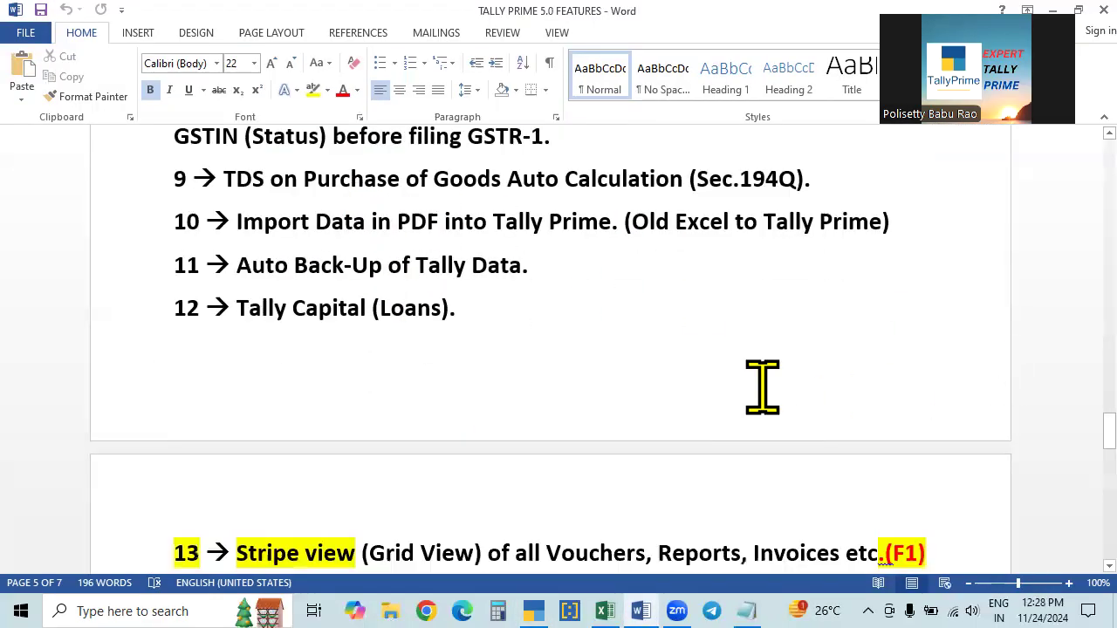
scroll(762, 388, "down", 1)
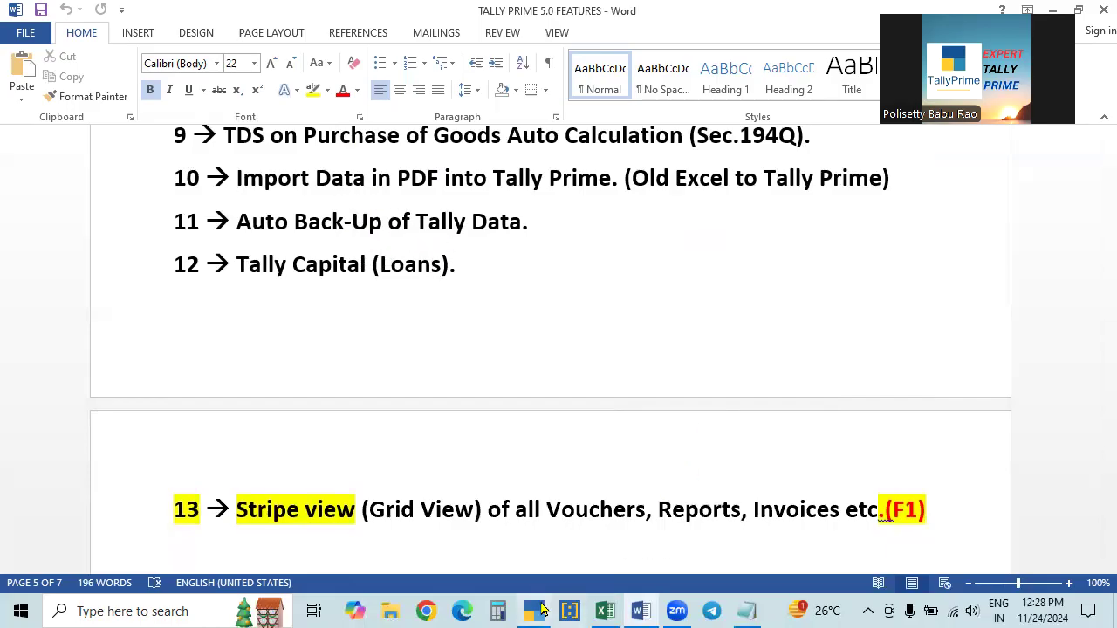
Step: Switch to TallyPrime, start a company backup, and check the company data and backup locations in the Data Path Configuration
mouse_move(541, 608)
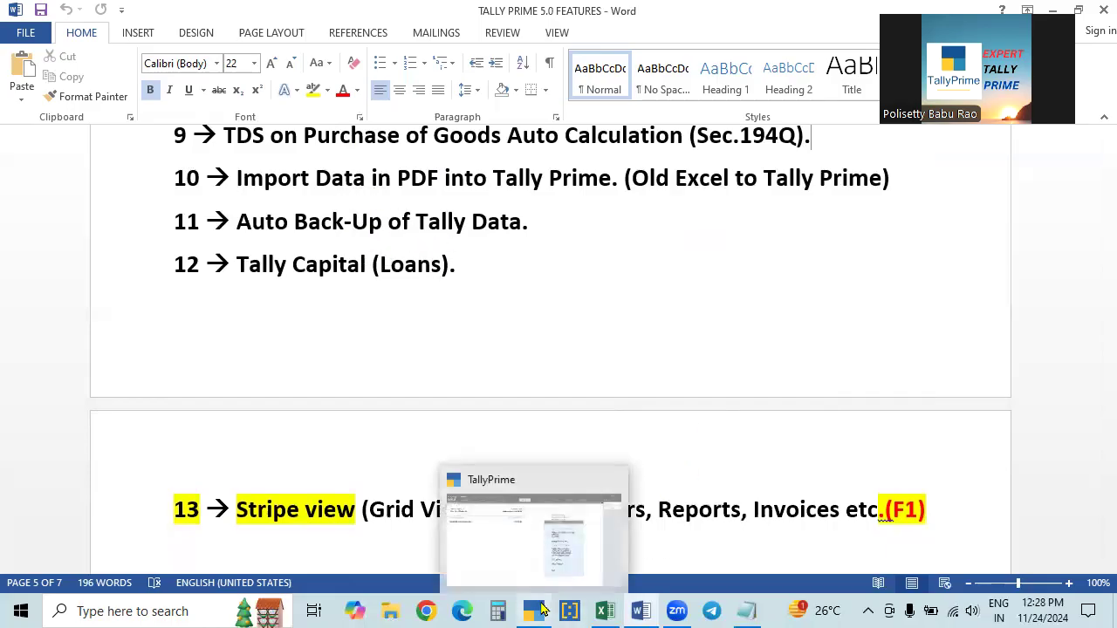
left_click(541, 608)
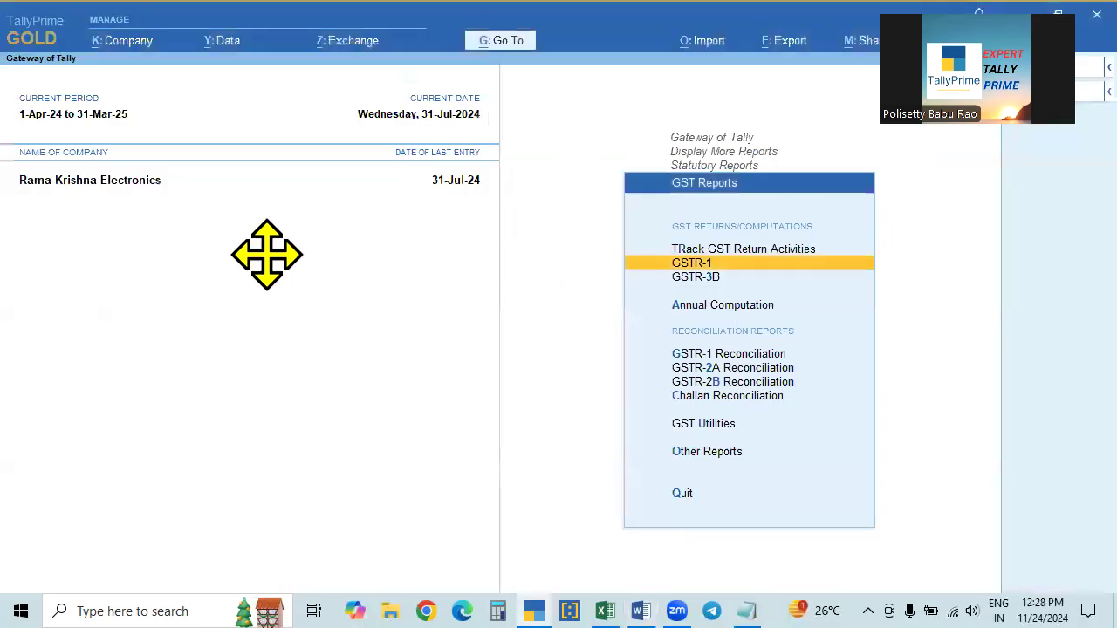
left_click(225, 49)
left_click(248, 95)
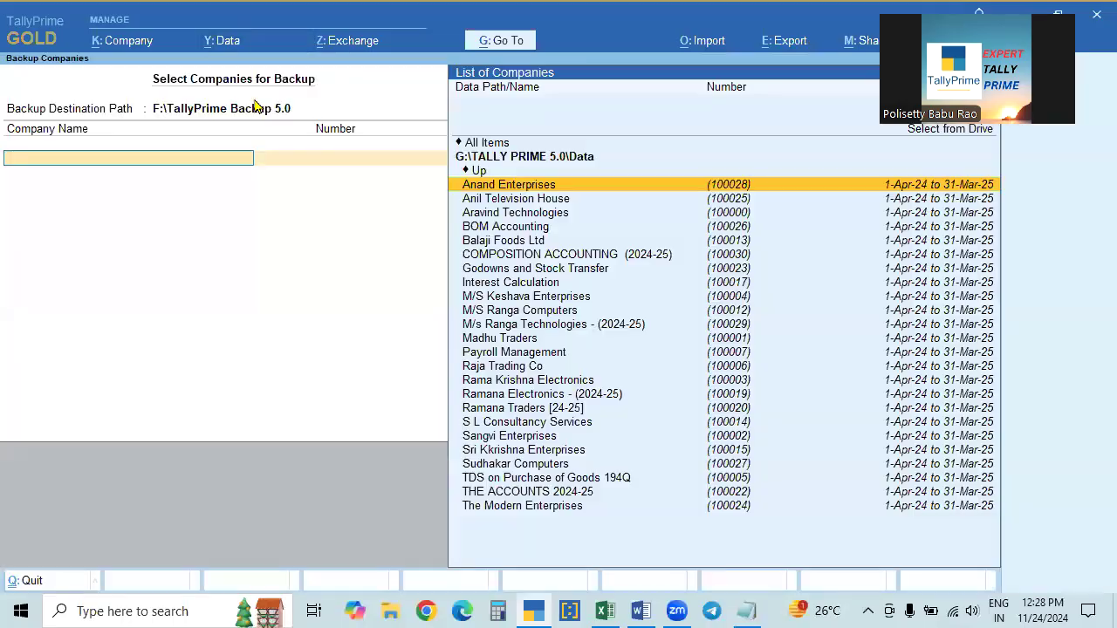
left_click(230, 43)
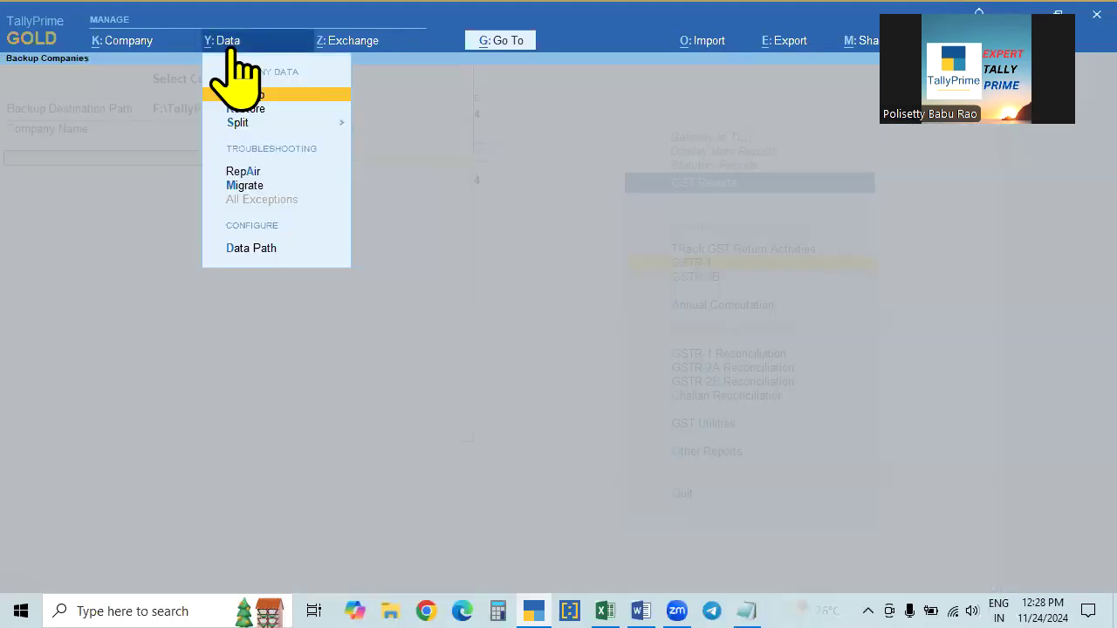
left_click(250, 251)
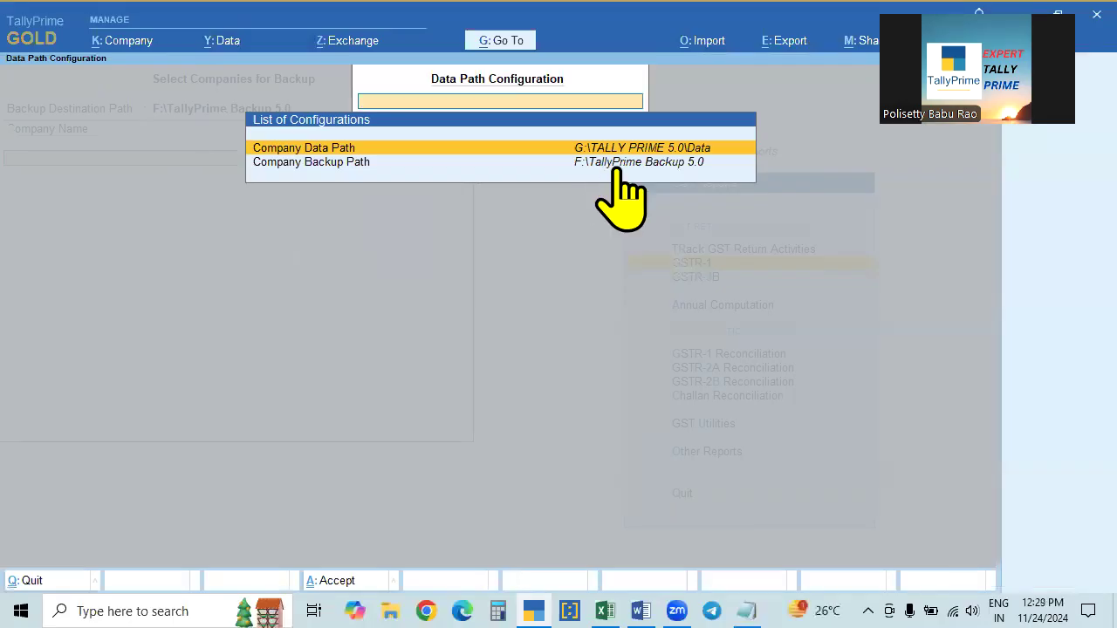
key("Return")
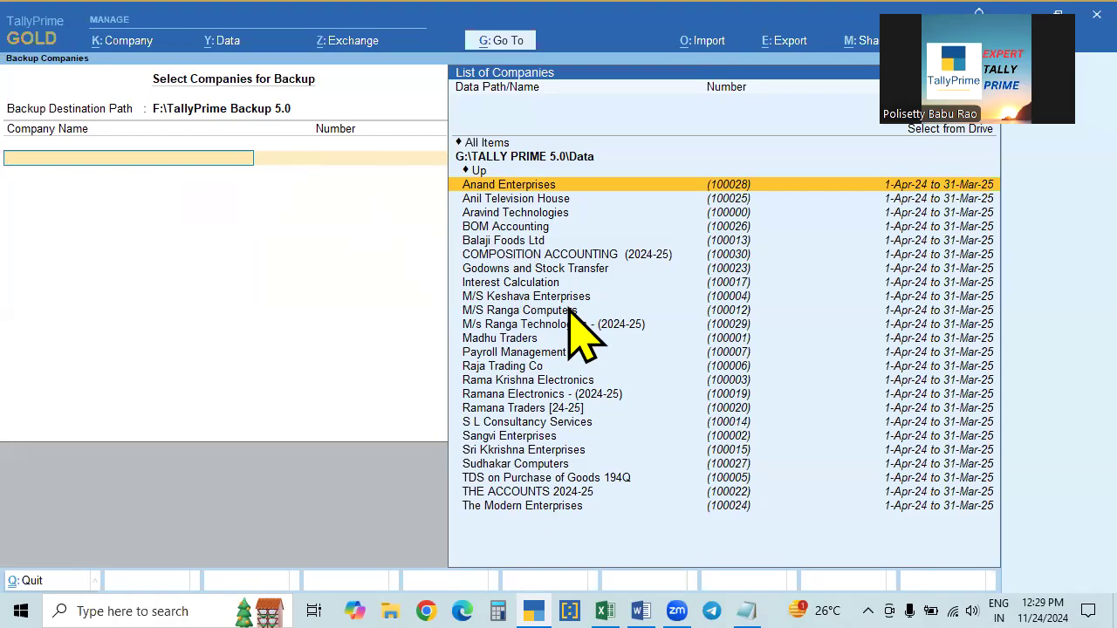
Step: Add Anand Enterprises and Godowns and Stock Transfer to the companies for backup, and discard the selection
key("Return")
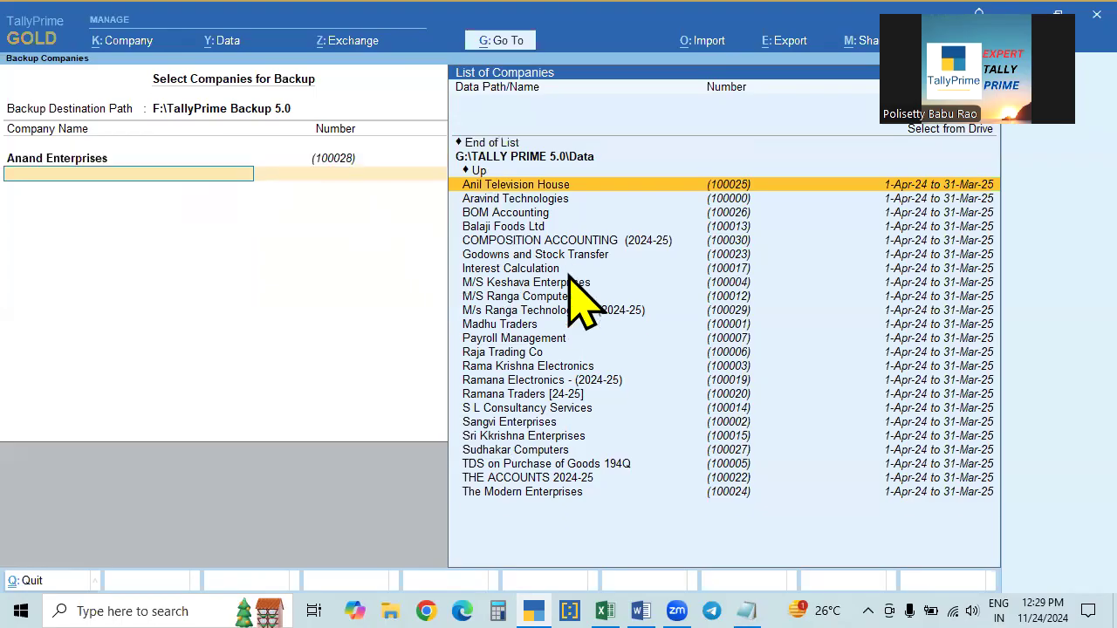
key("Down")
key("Down")
key("Down")
key("Down")
key("Down")
key("Return")
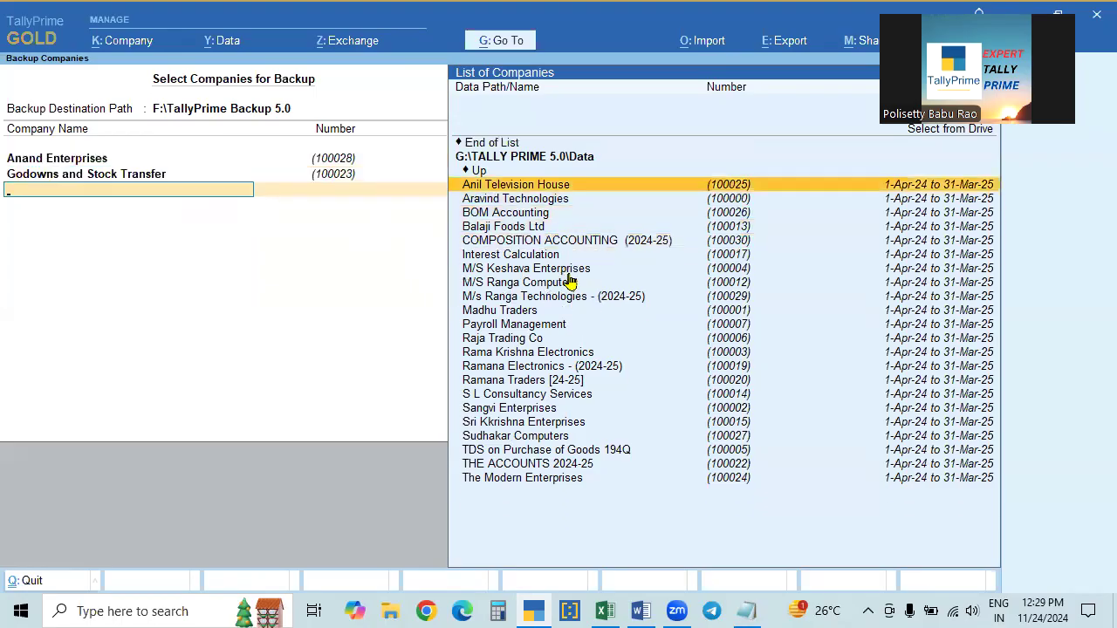
key("Escape")
key("y")
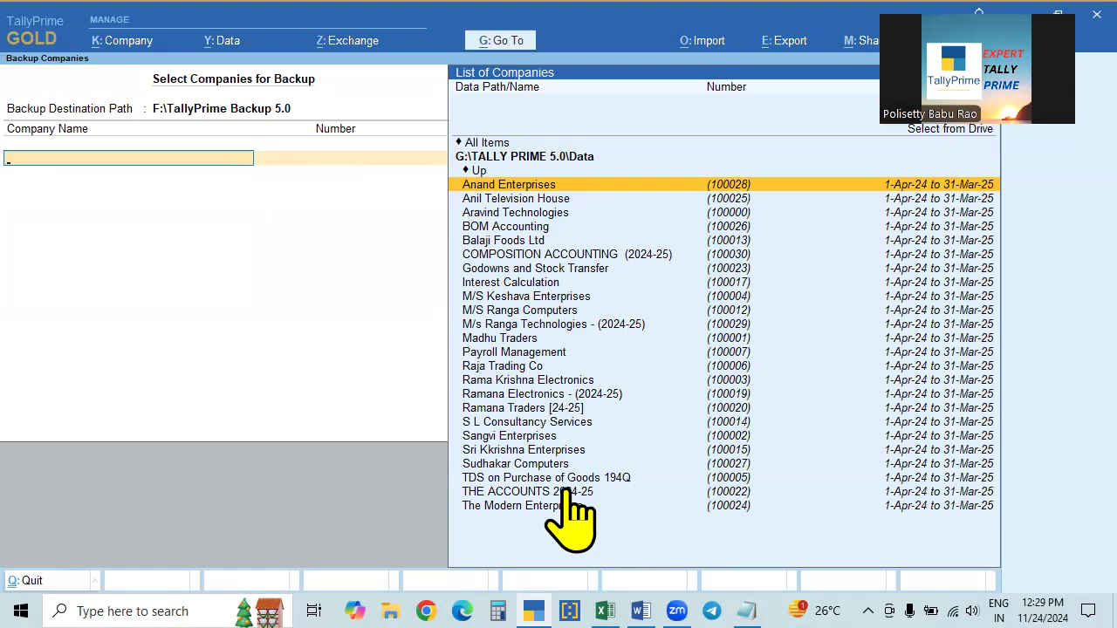
Step: Choose All Items for the backup without accepting it, and go back to the list of companies
left_click(485, 144)
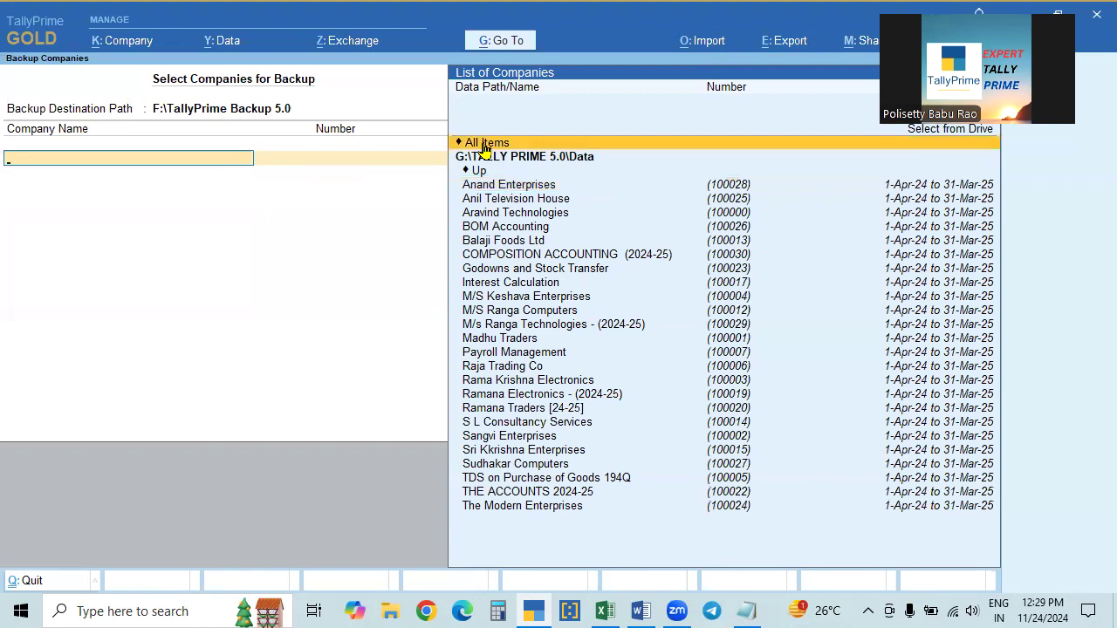
left_click(485, 147)
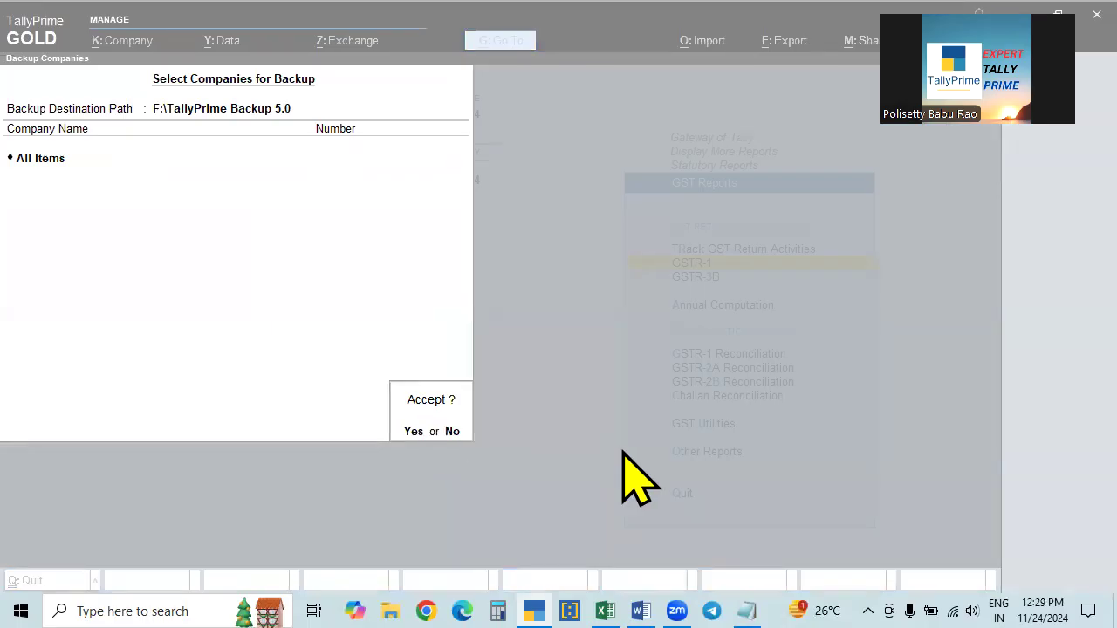
key("Escape")
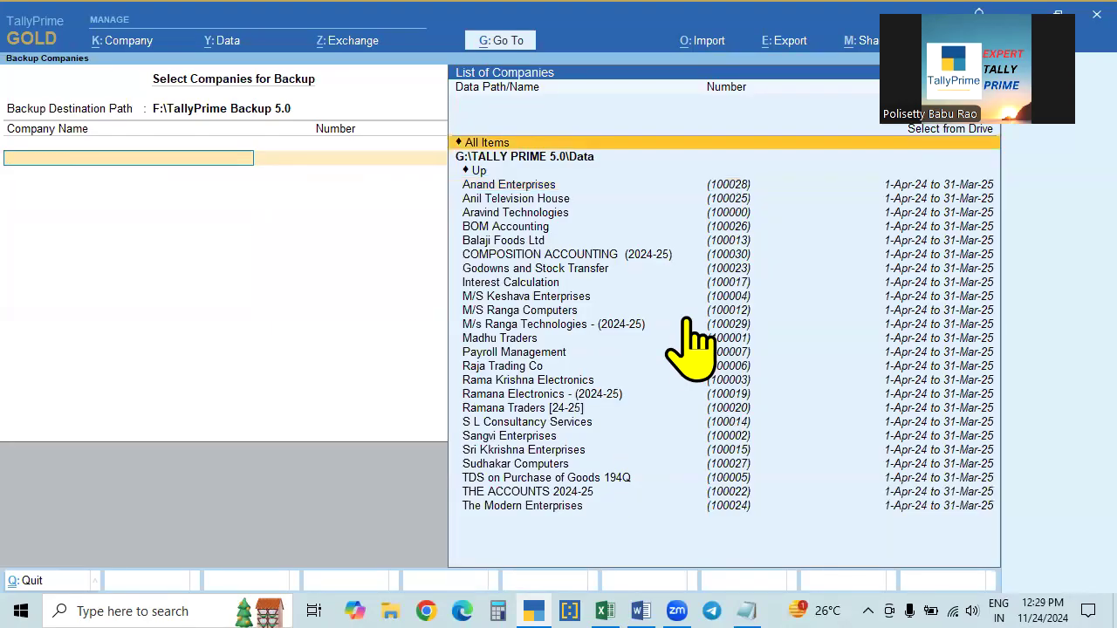
left_click(513, 188)
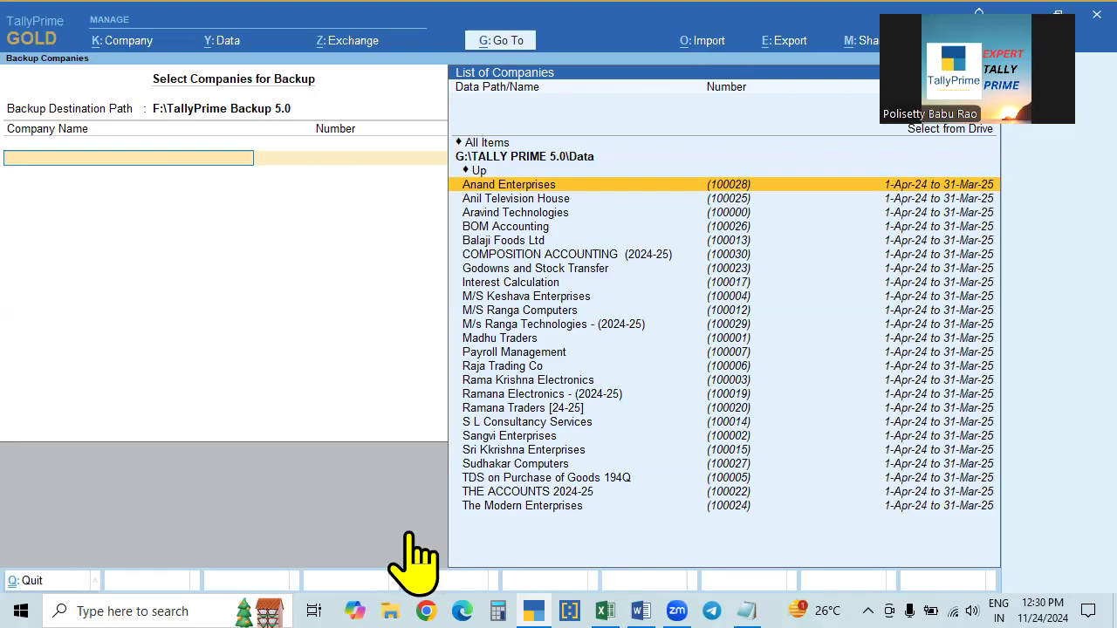
Step: Open the TallyPrime Backup 5.0 folder on drive F: in File Explorer, examine its backup archives, and minimize the window
left_click(391, 611)
left_click(71, 382)
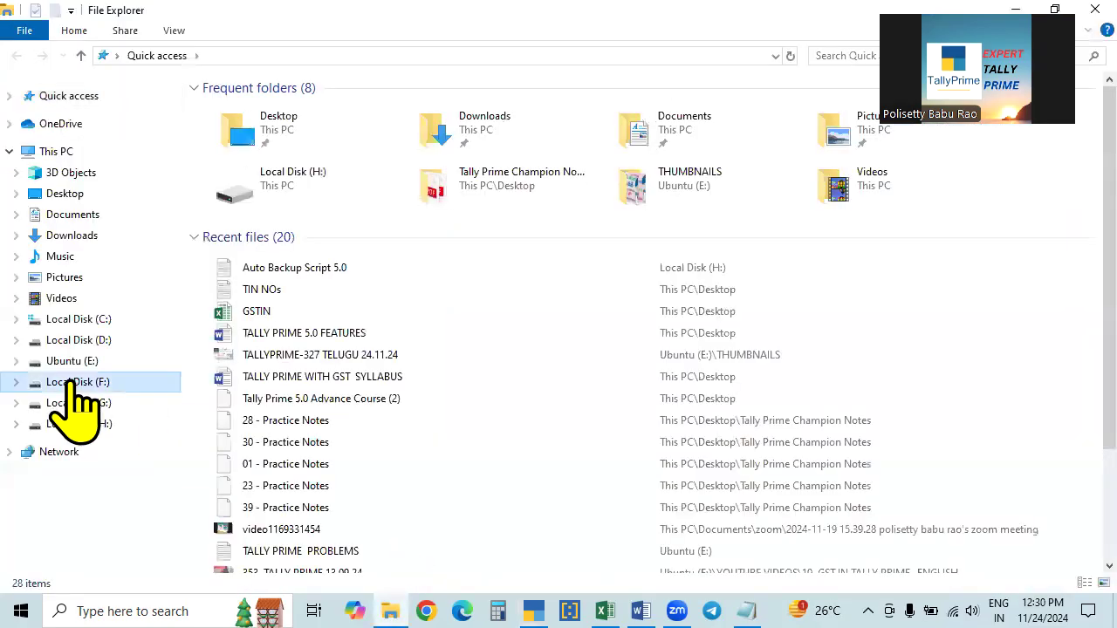
left_click(270, 146)
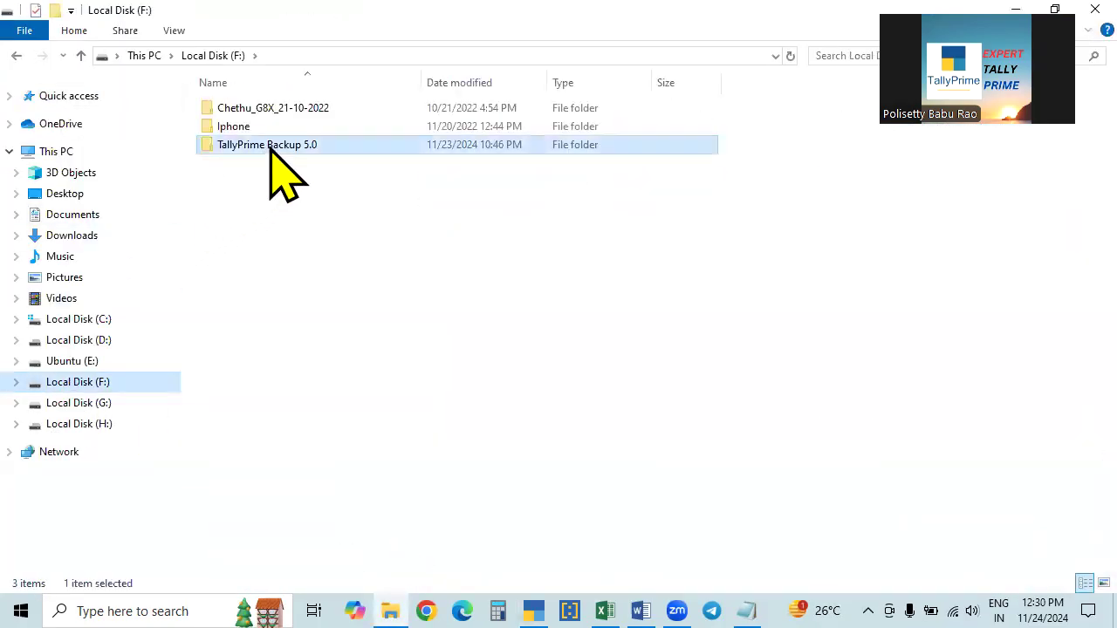
double_click(269, 146)
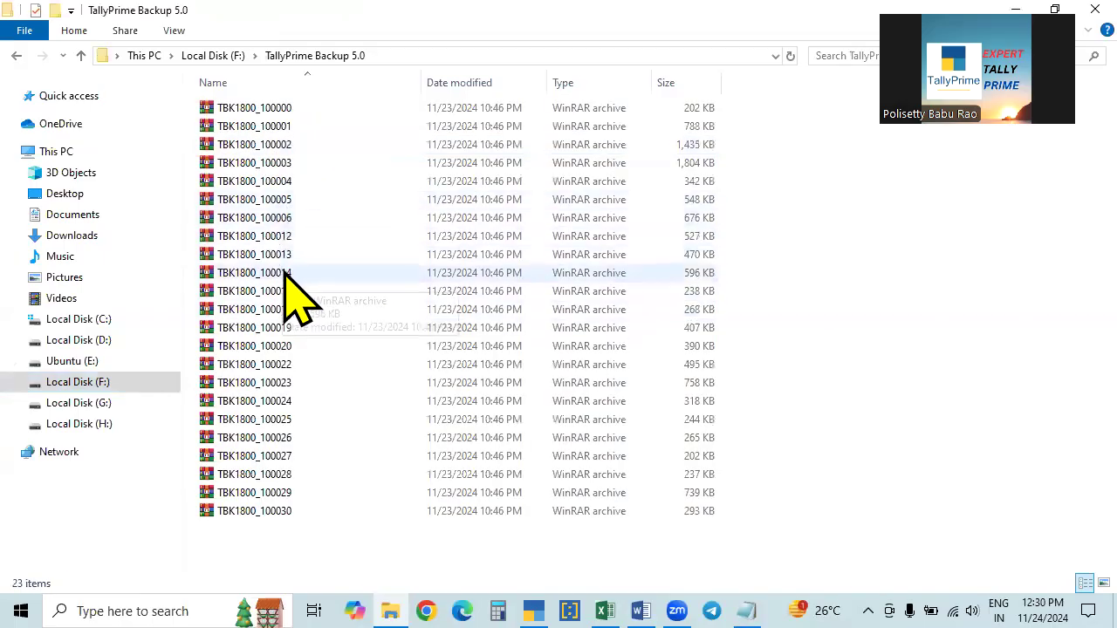
left_click(290, 107)
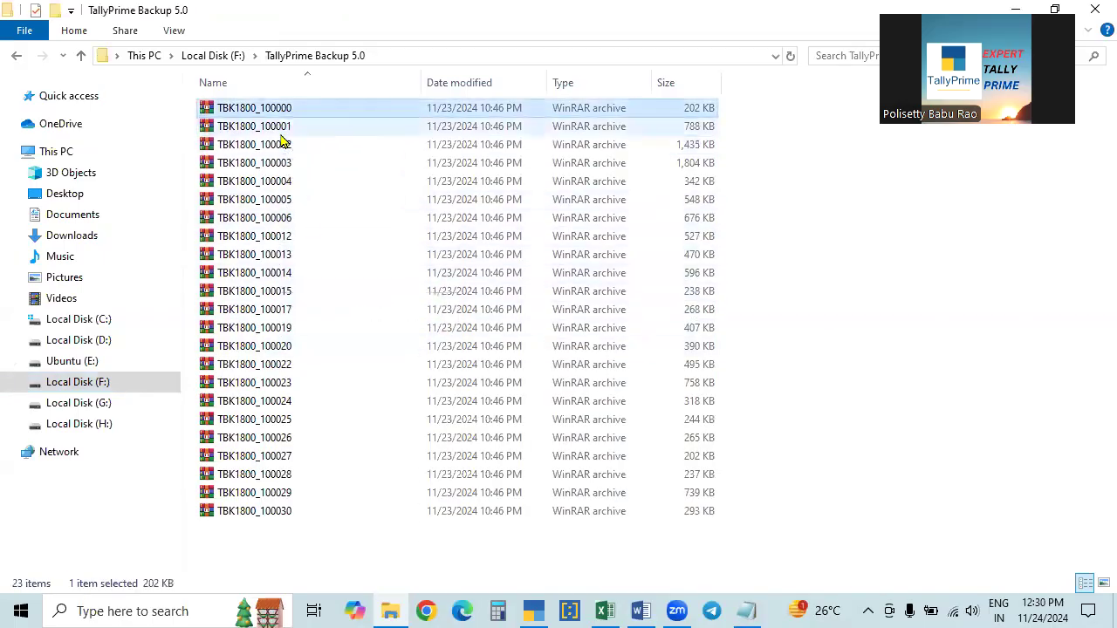
double_click(281, 129)
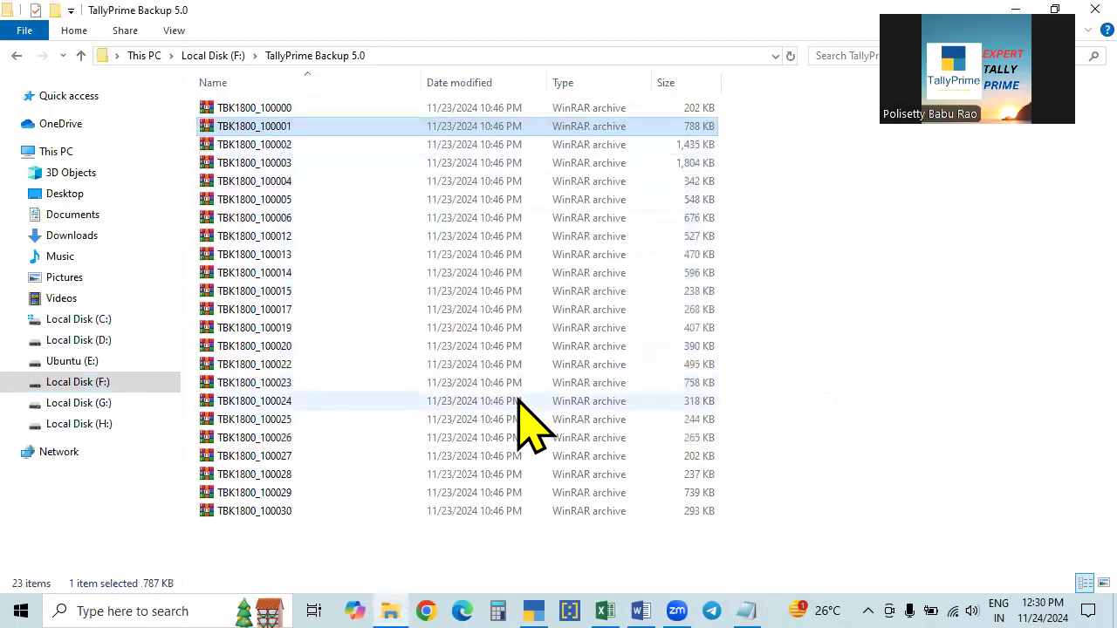
left_click(949, 445)
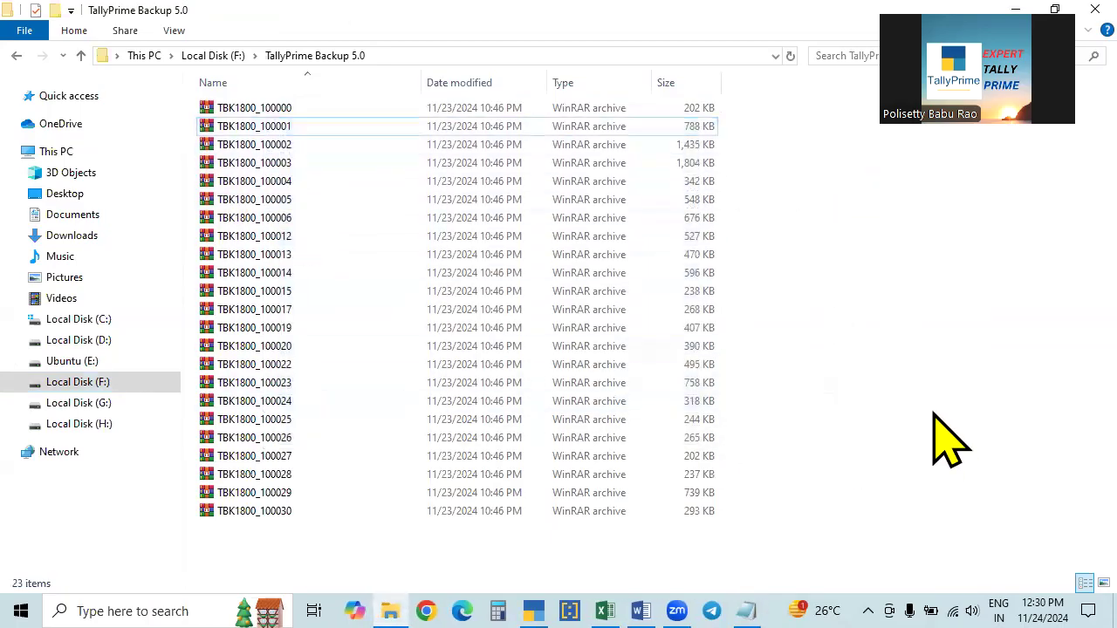
left_click(1018, 10)
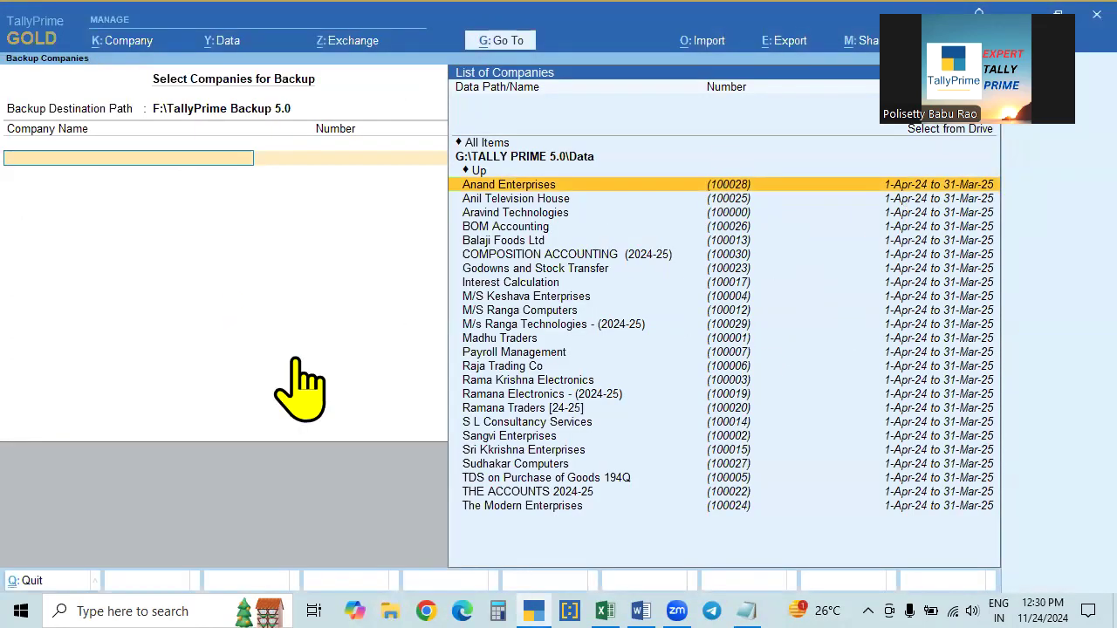
Step: Leave the company backup and the GST and statutory reports to return to the Gateway of Tally
key("Escape")
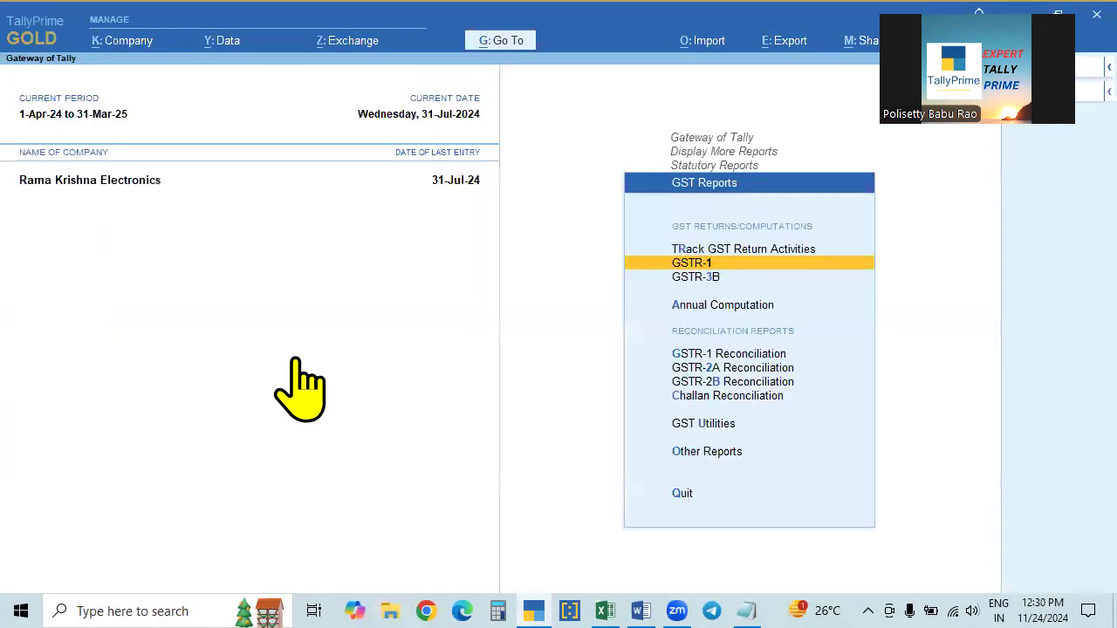
key("Escape")
key("Escape")
key("Escape")
key("Escape")
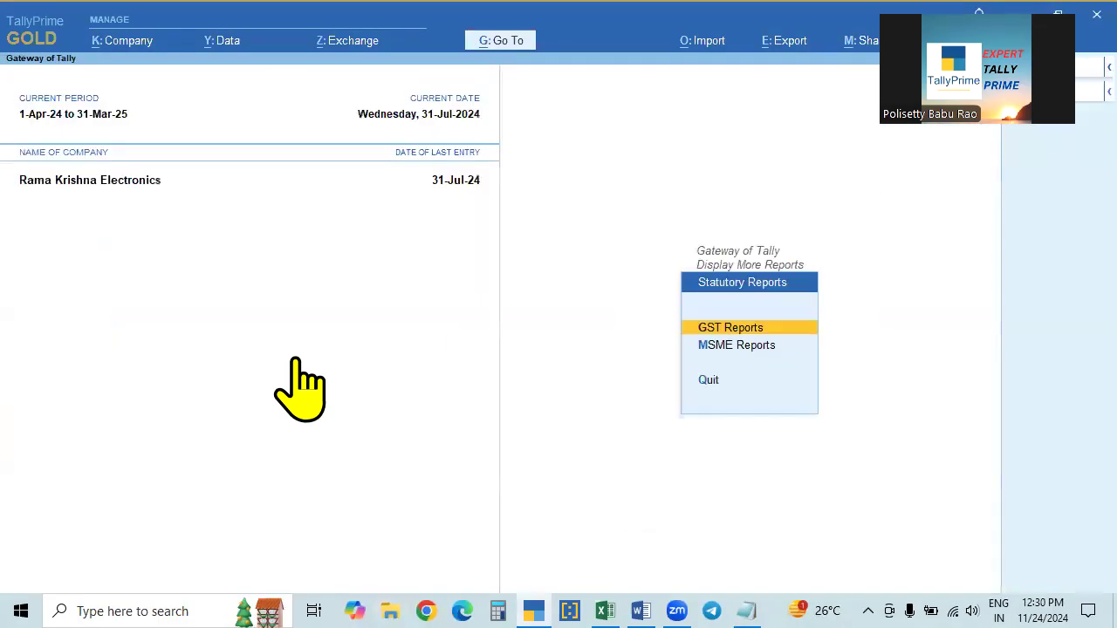
key("Escape")
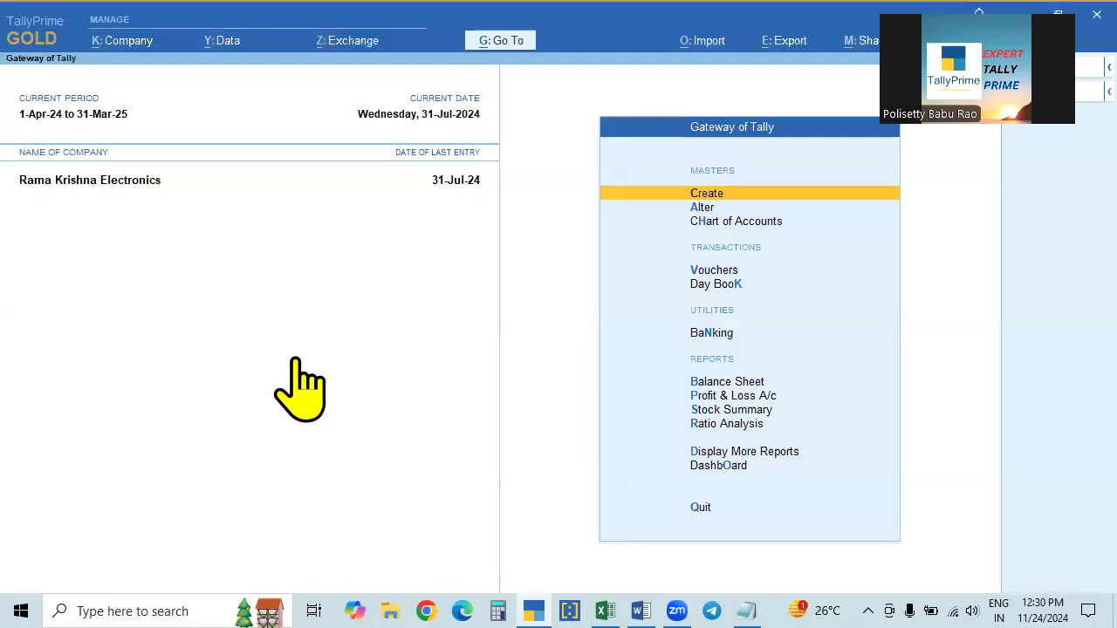
left_click(869, 158)
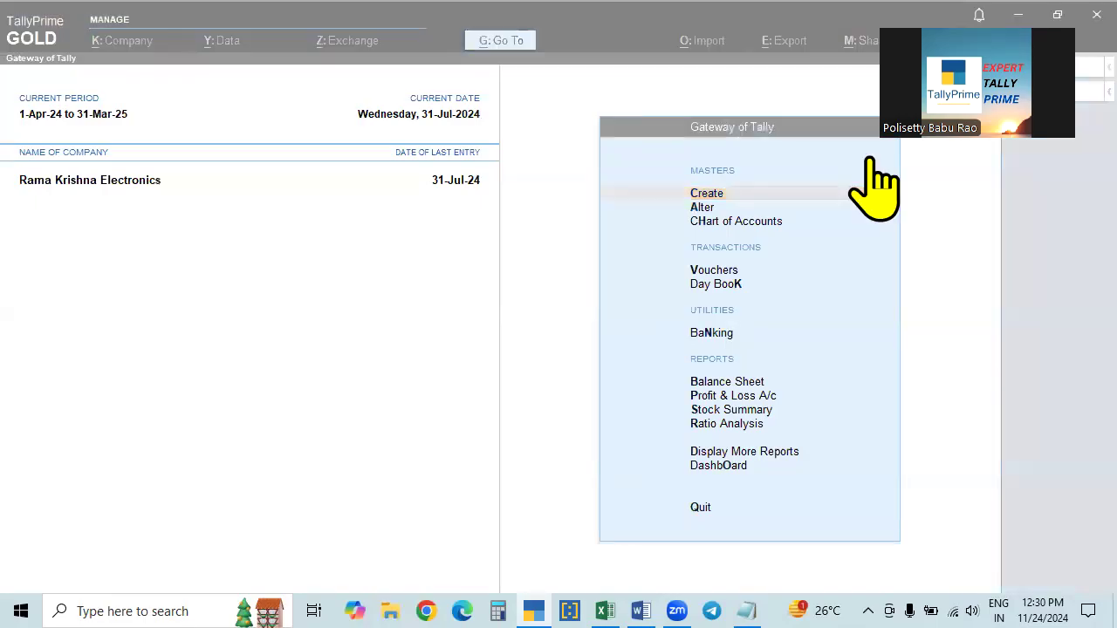
left_click(299, 365)
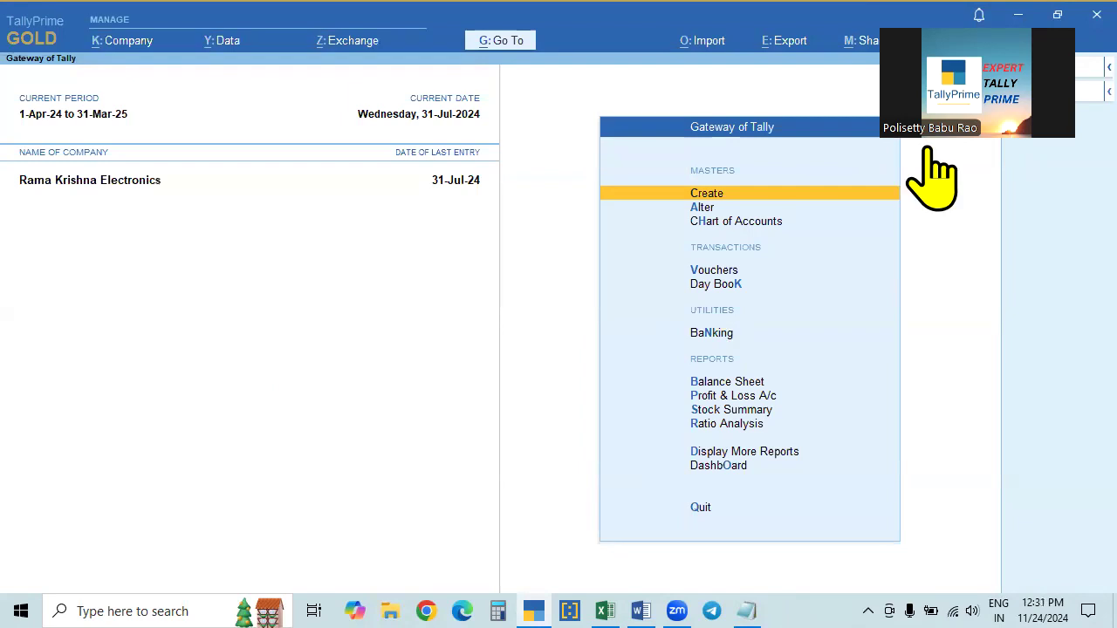
left_click_drag(927, 149, 406, 320)
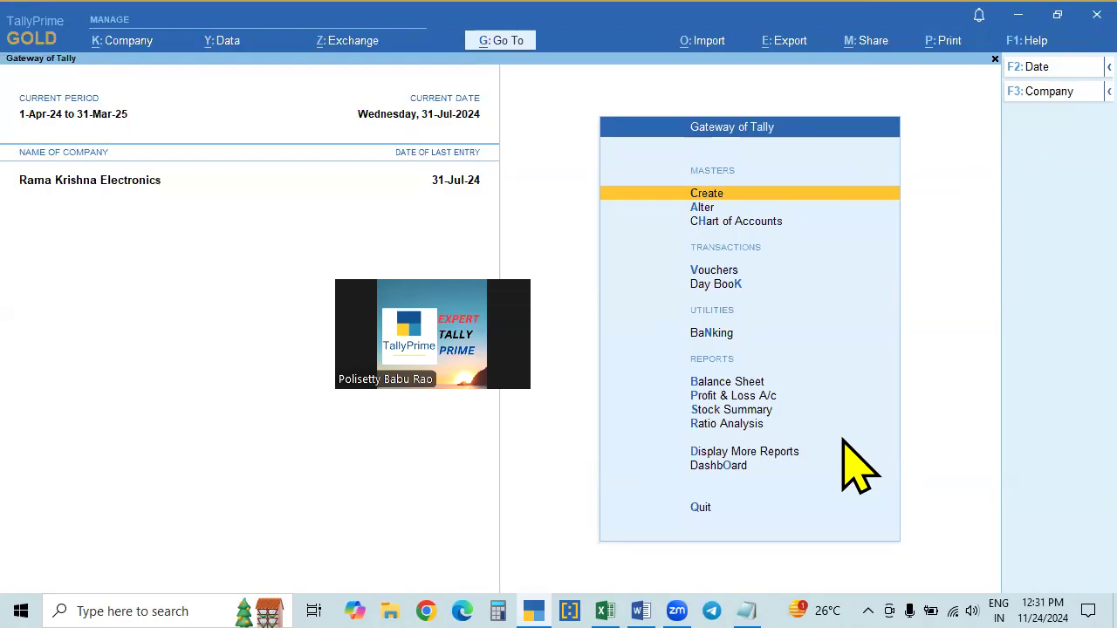
Step: Open the local TDL configuration and go through its entries to the file name of Auto Backup Script 5.0.txt
left_click(1017, 45)
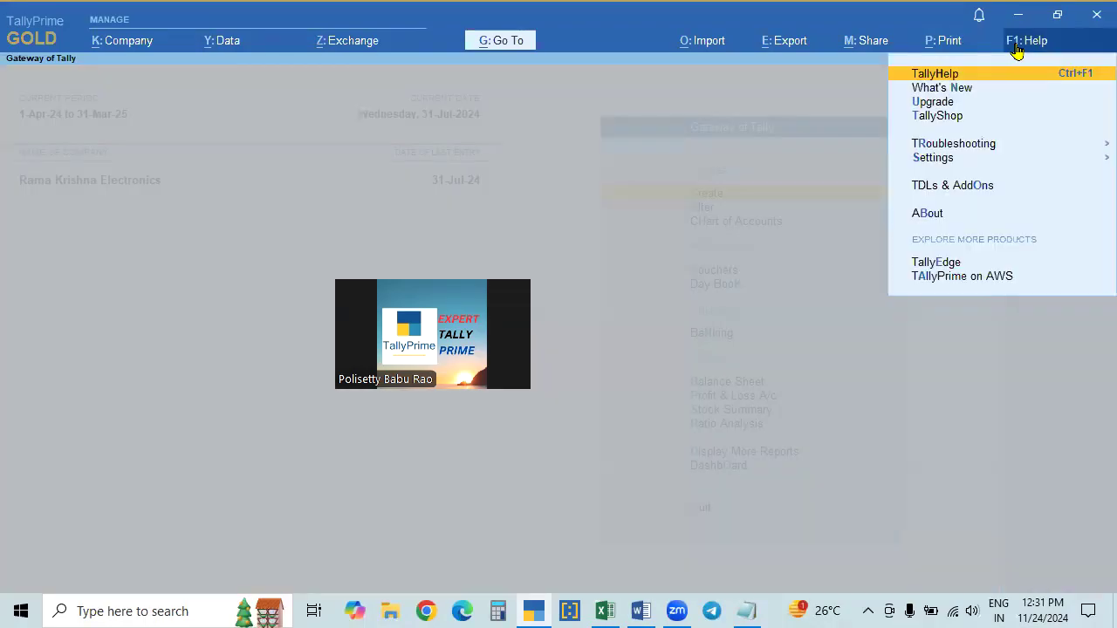
left_click(943, 189)
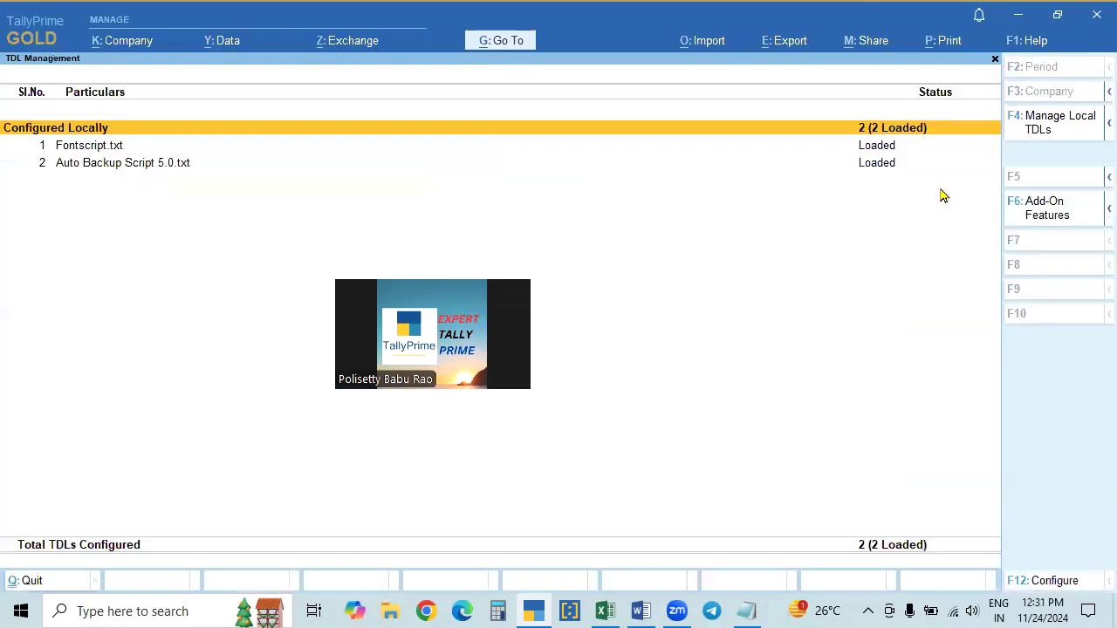
left_click(1044, 136)
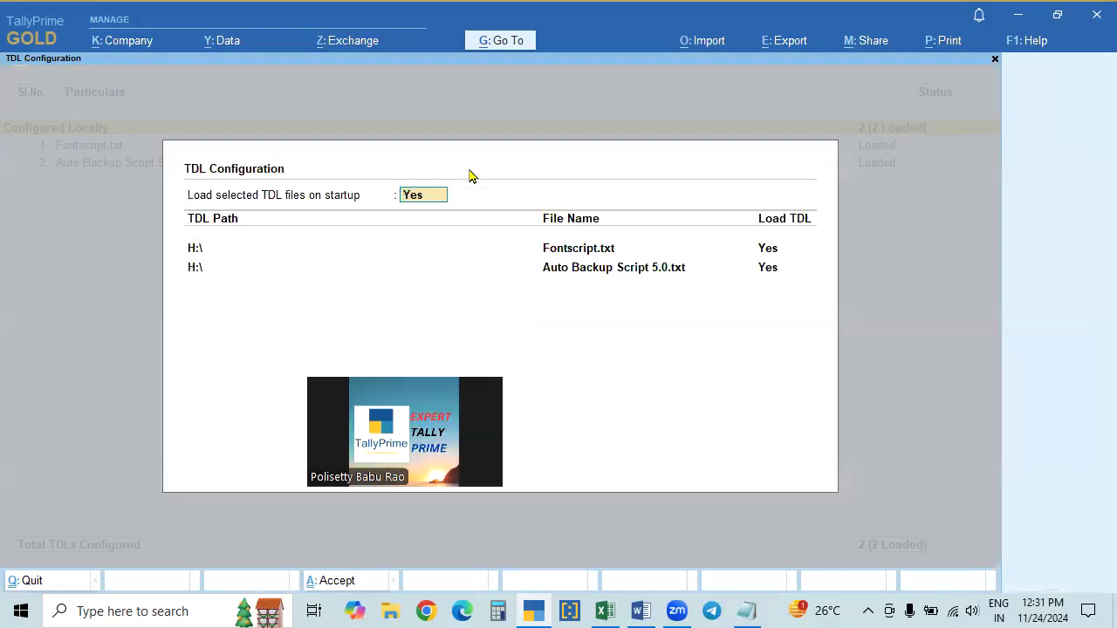
key("Return")
key("Return")
key("Return")
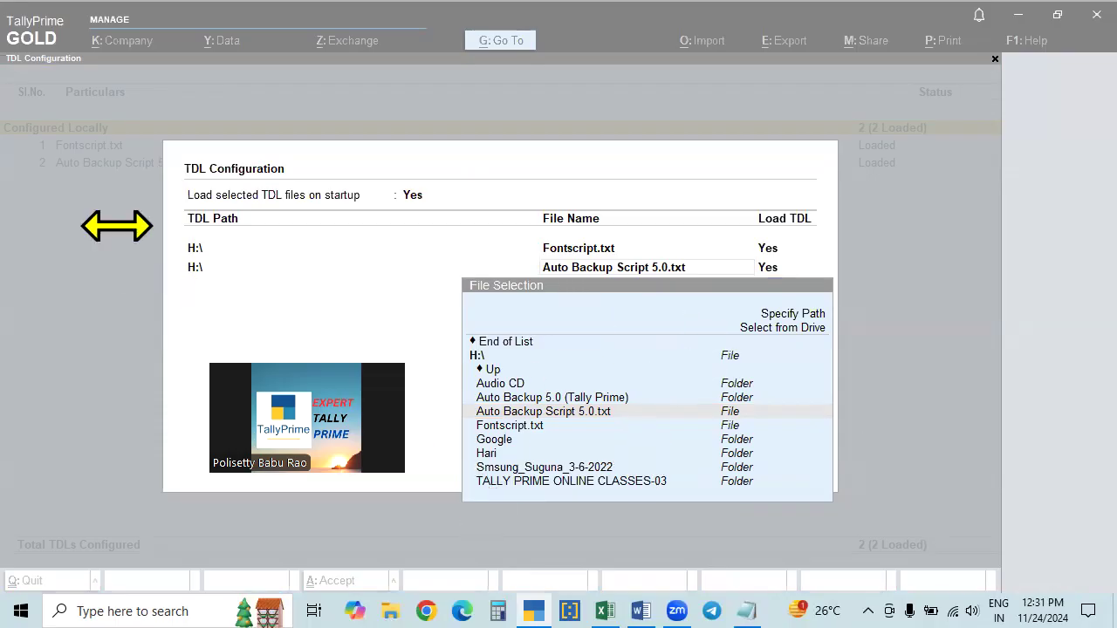
Step: Keep Auto Backup Script 5.0.txt set to load, end the TDL file list, and return to the Gateway of Tally
left_click(931, 353)
key("Return")
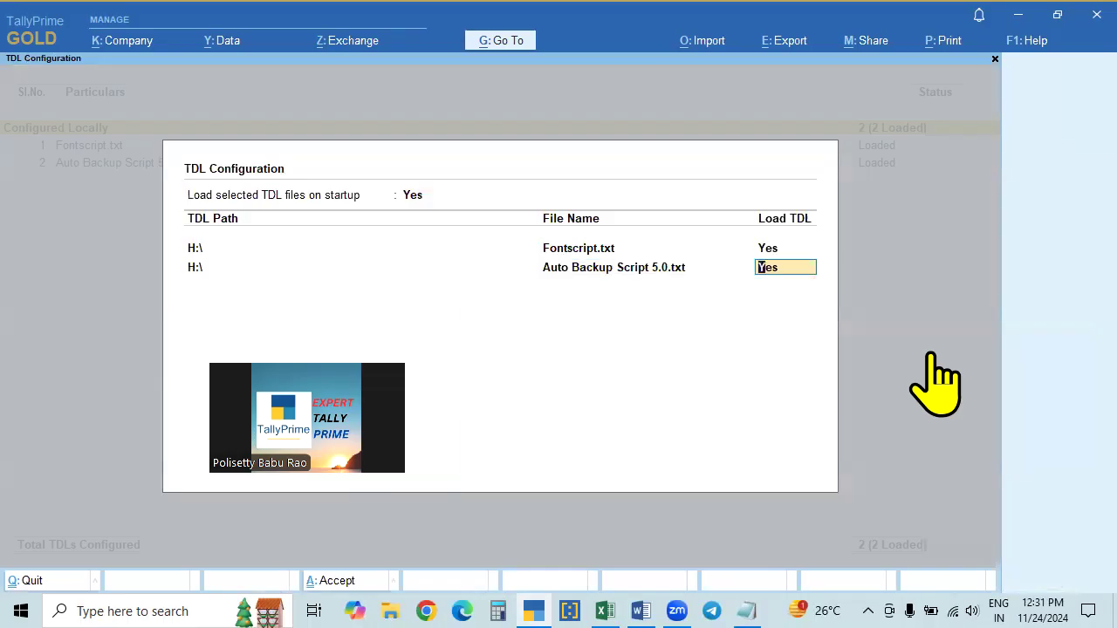
key("Return")
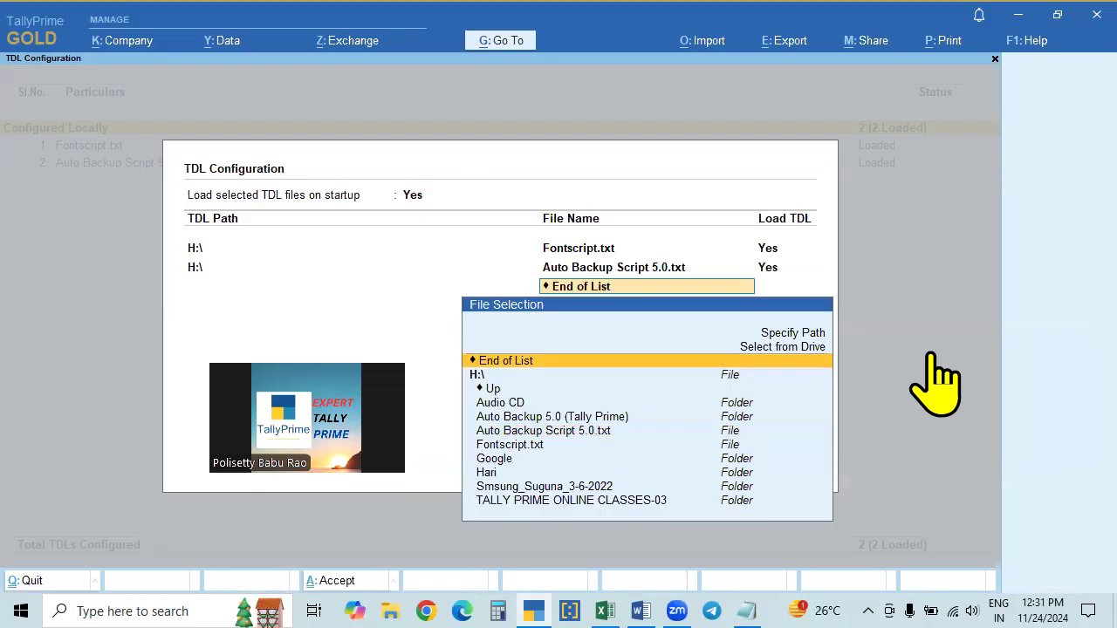
key("Return")
key("Escape")
key("Escape")
key("Escape")
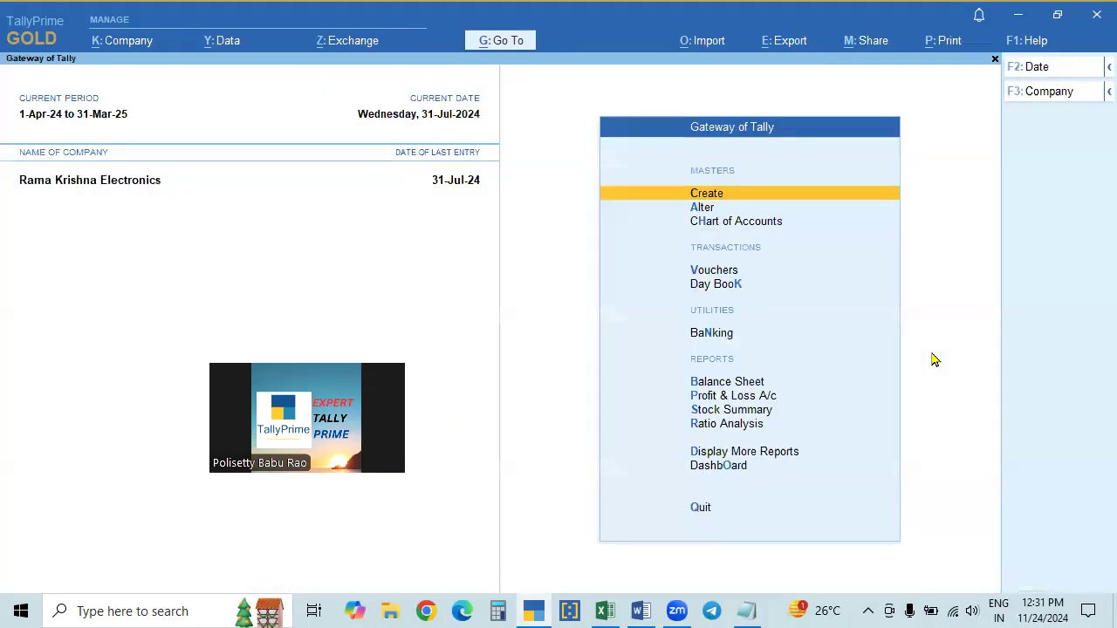
Step: Shut the company Rama Krishna Electronics and accept its backup
key("ctrl+F3")
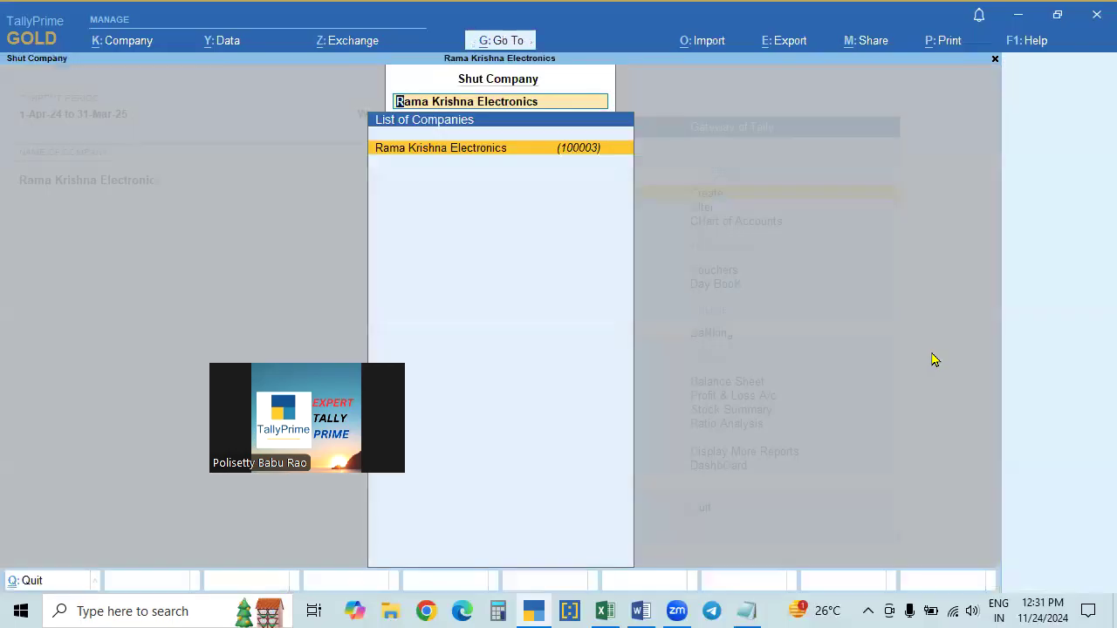
key("Return")
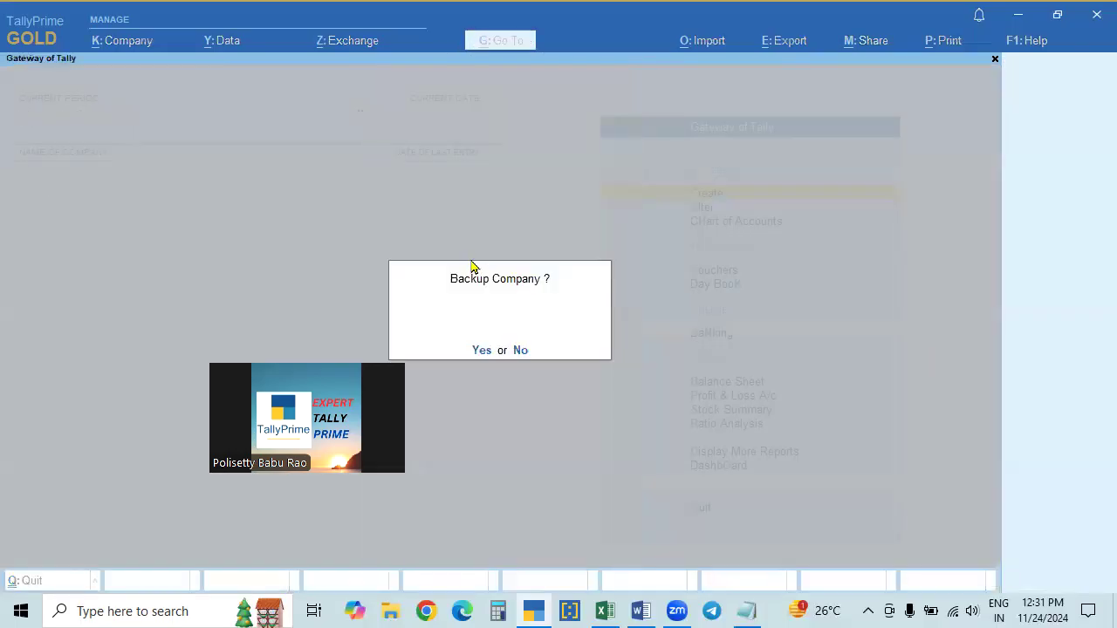
left_click(482, 350)
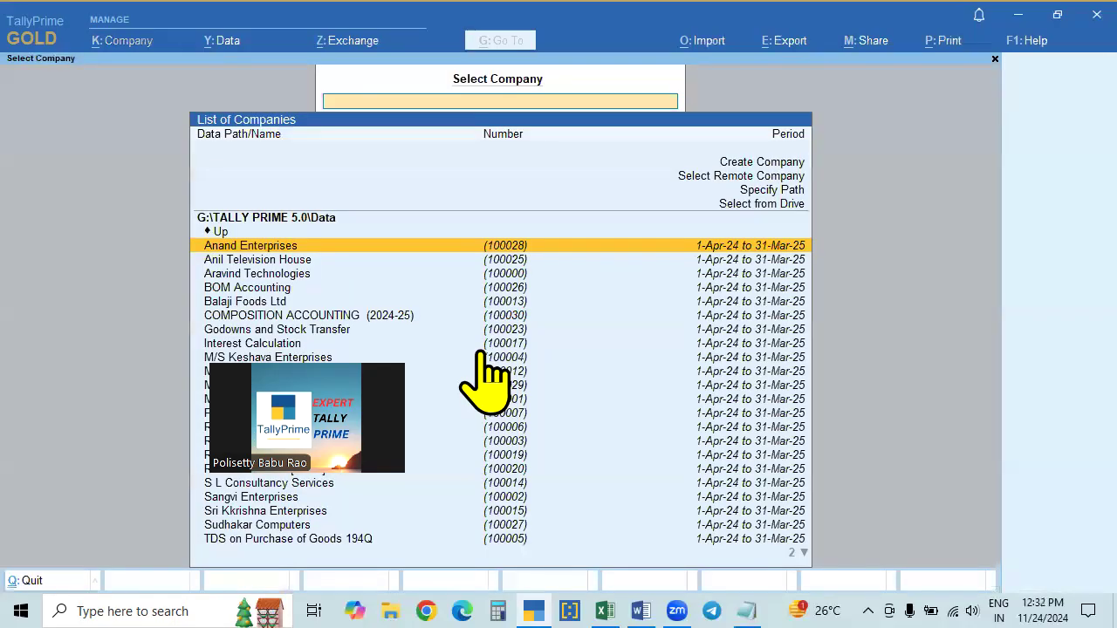
Step: In File Explorer, open Auto Backup 5.0 on drive H:, go into 24-Nov-24 and 1232, and examine the backup archive
left_click(392, 609)
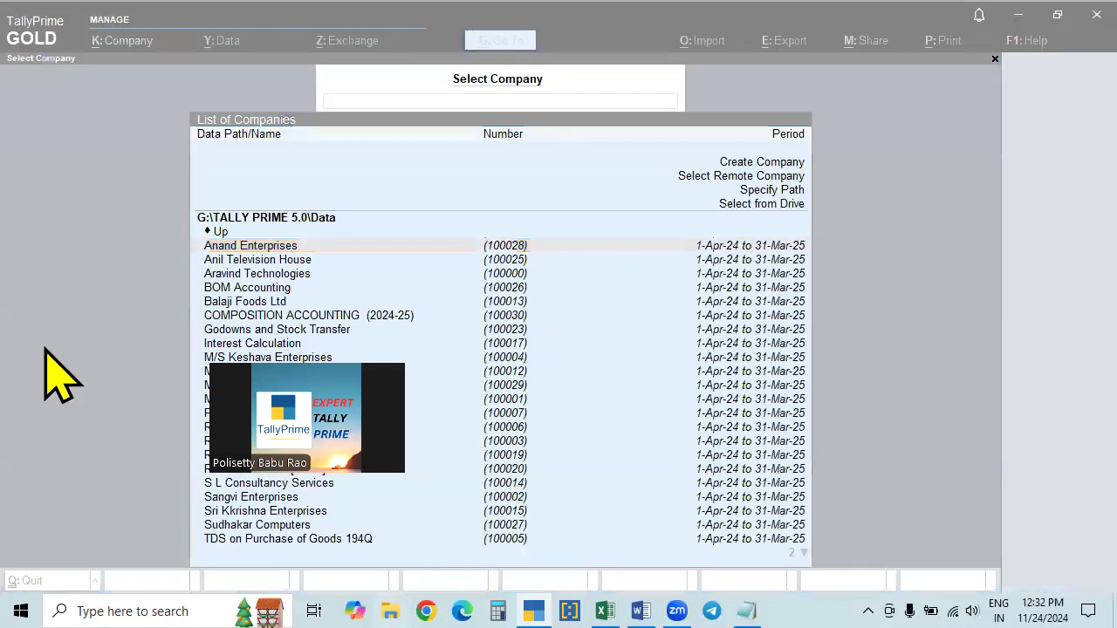
left_click(77, 425)
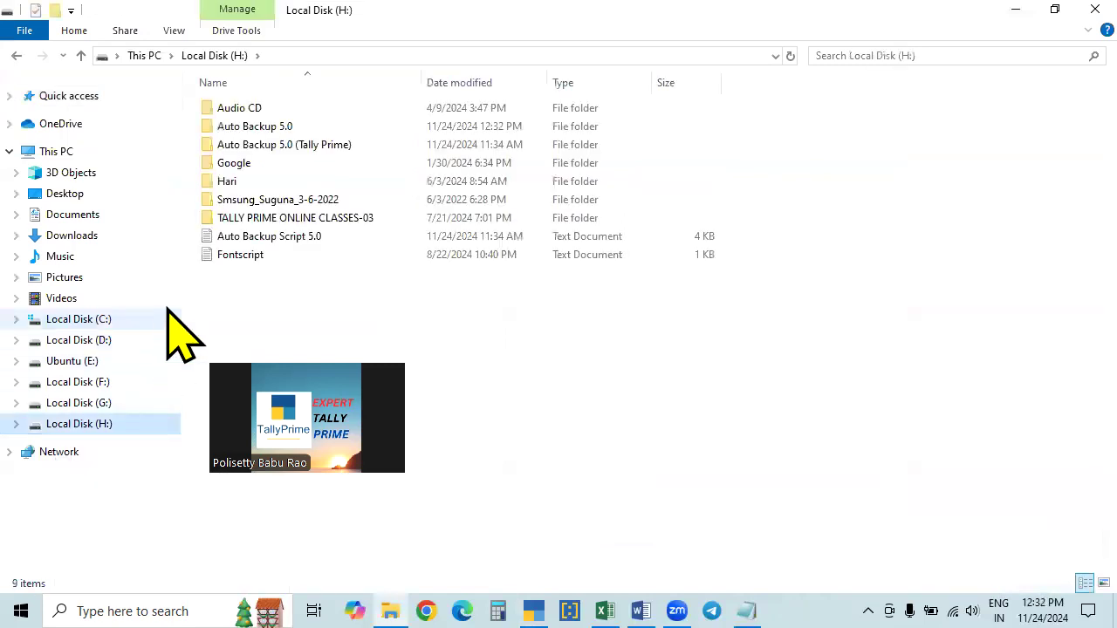
double_click(253, 128)
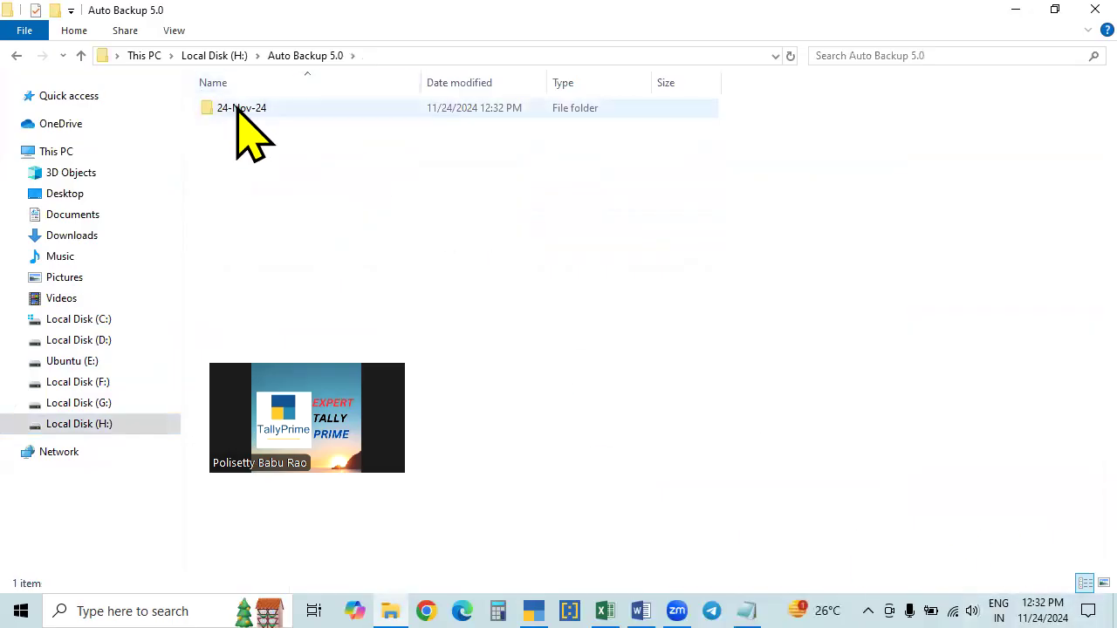
double_click(247, 131)
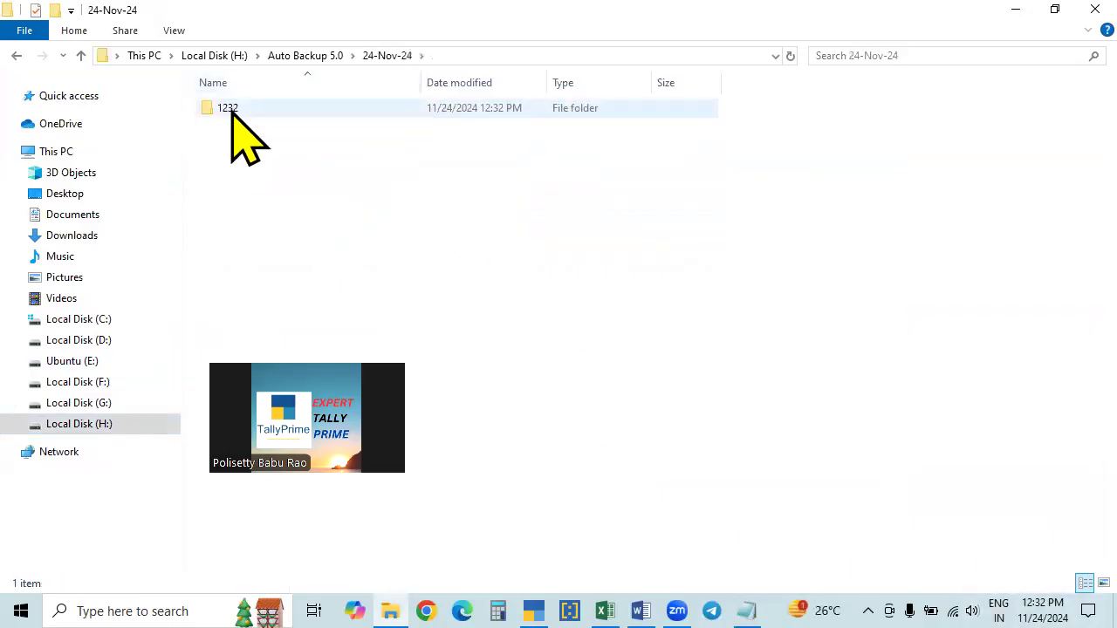
double_click(231, 114)
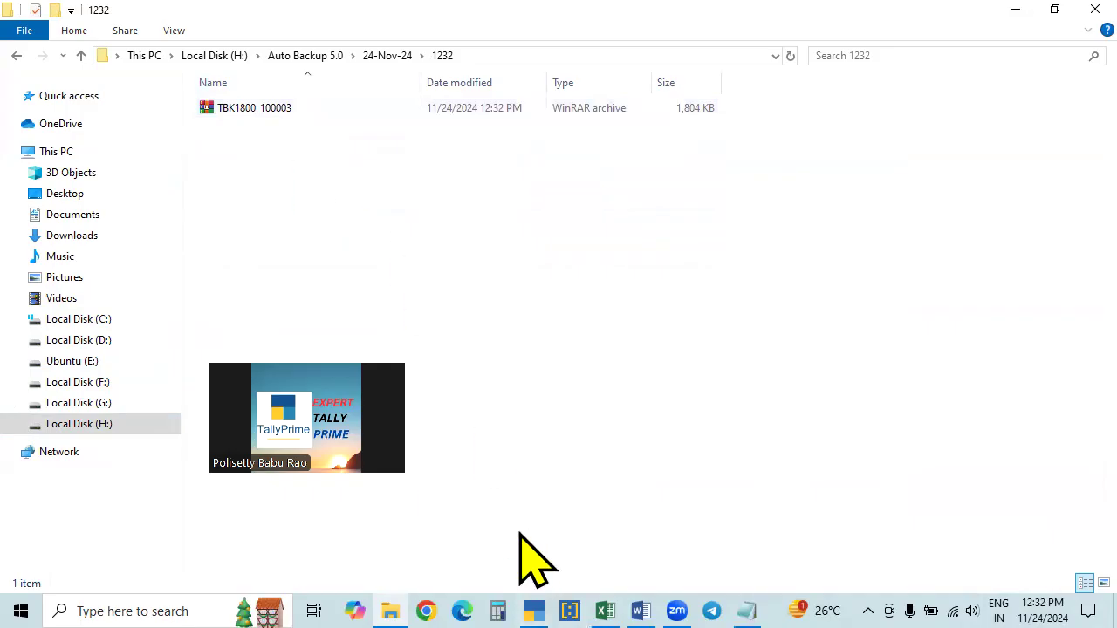
left_click(534, 611)
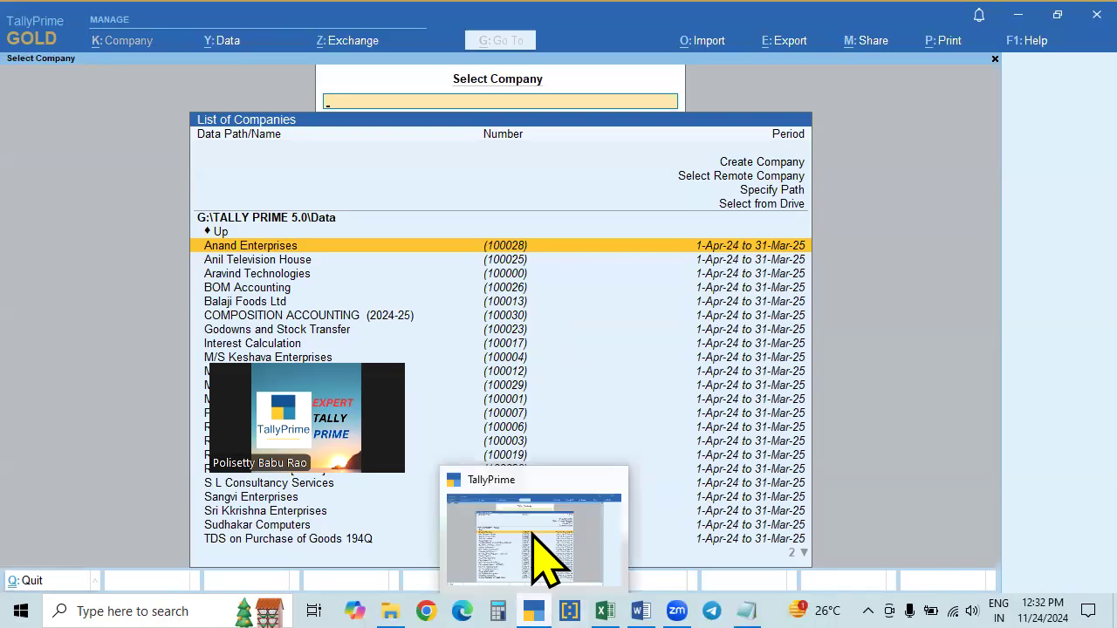
left_click(385, 545)
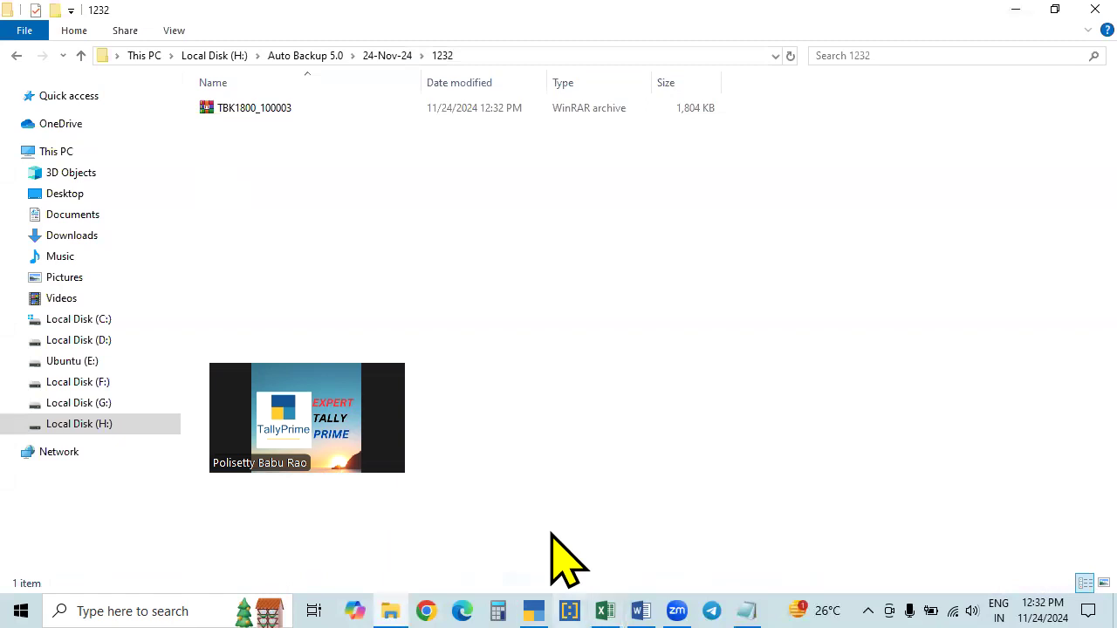
Step: Switch to TallyPrime's company list, check the backup folder in File Explorer once more, and return to the company list
key("alt+Tab")
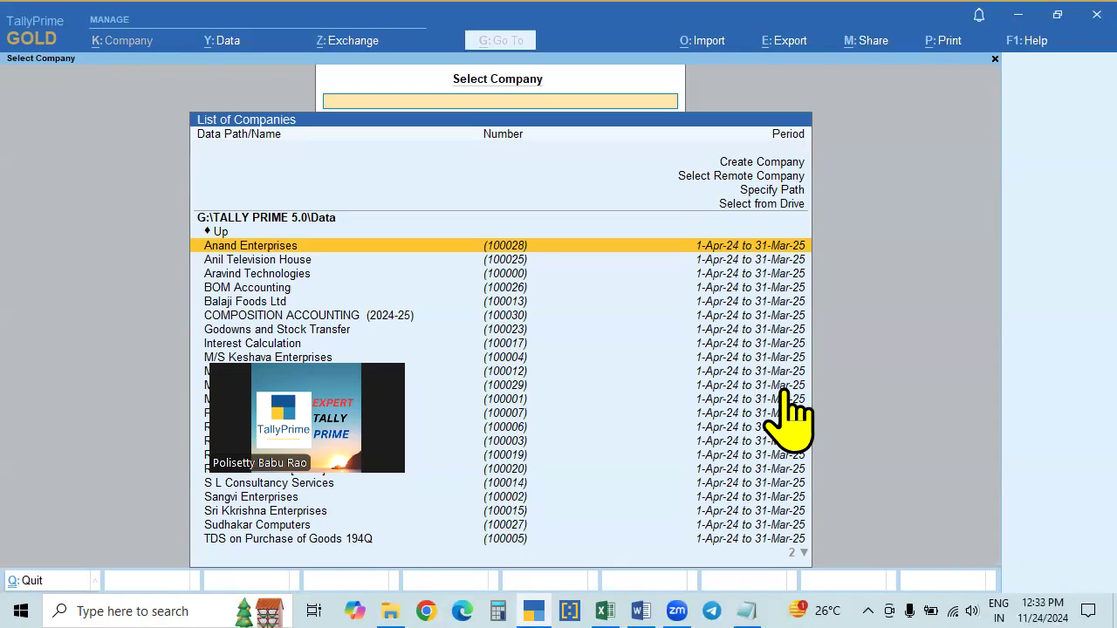
key("Escape")
key("Escape")
key("alt+Tab")
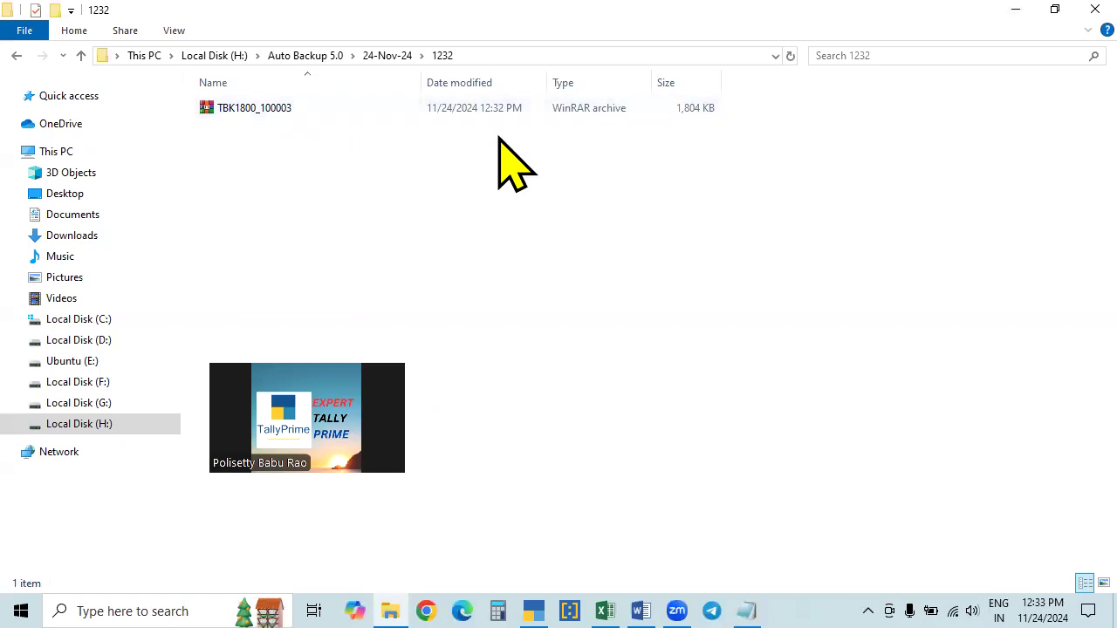
key("alt+Tab")
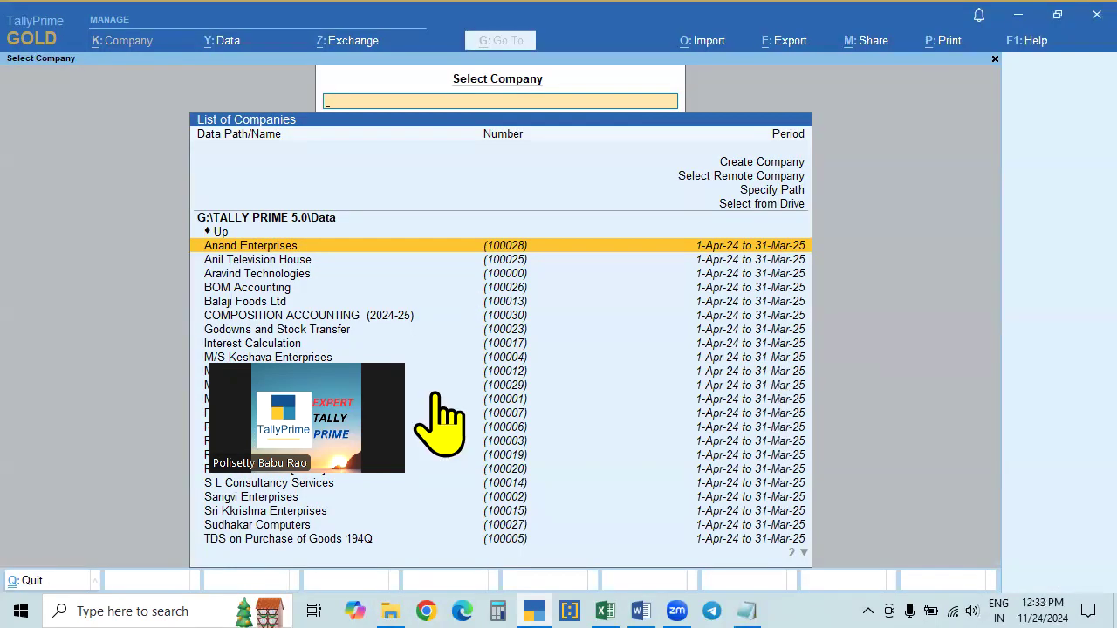
left_click_drag(346, 397, 1058, 398)
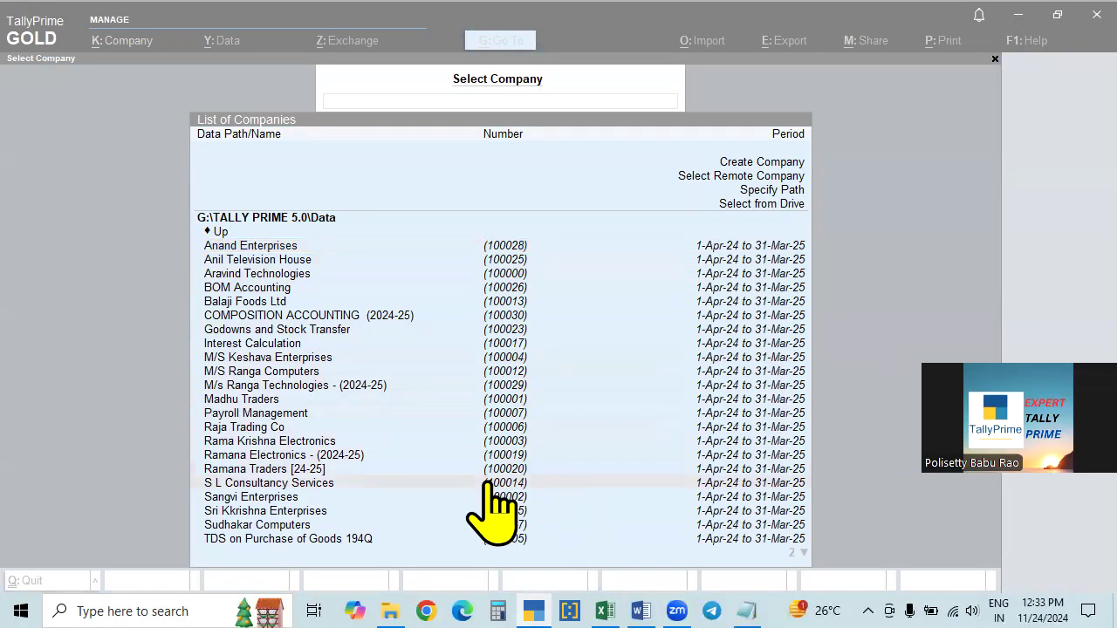
Step: Open the company Anand Enterprises from the list of companies
scroll(489, 511, "down", 1)
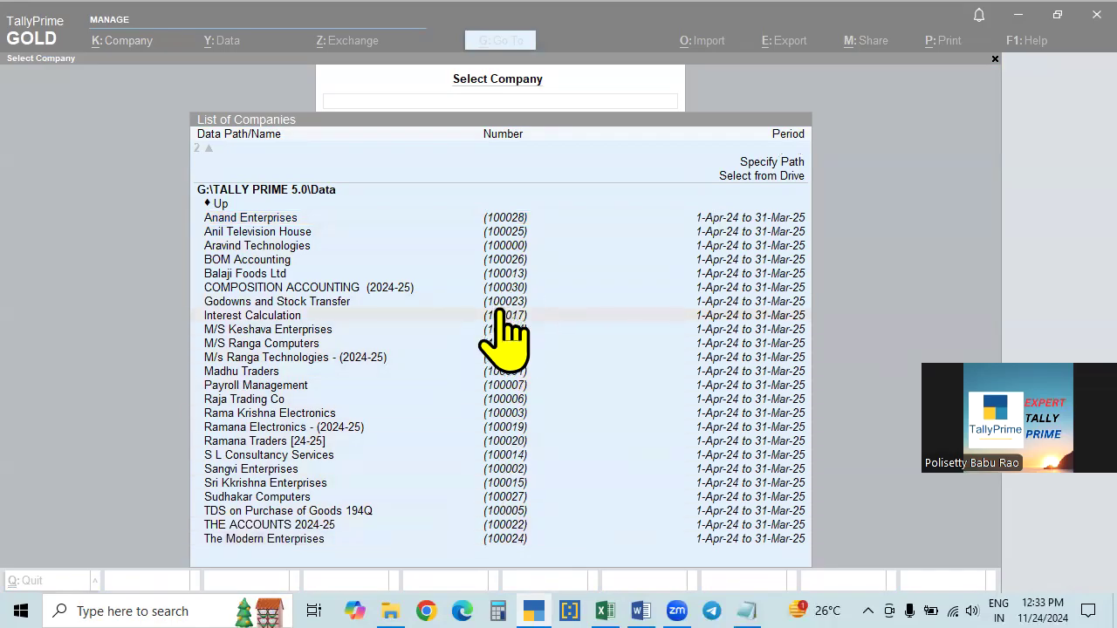
left_click(513, 223)
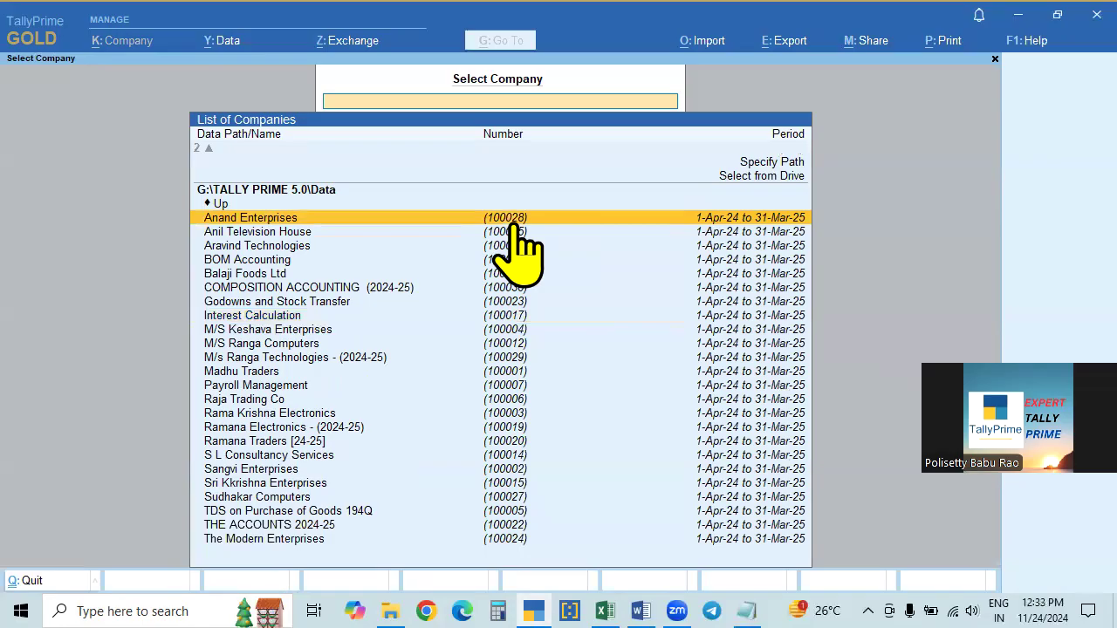
left_click(513, 224)
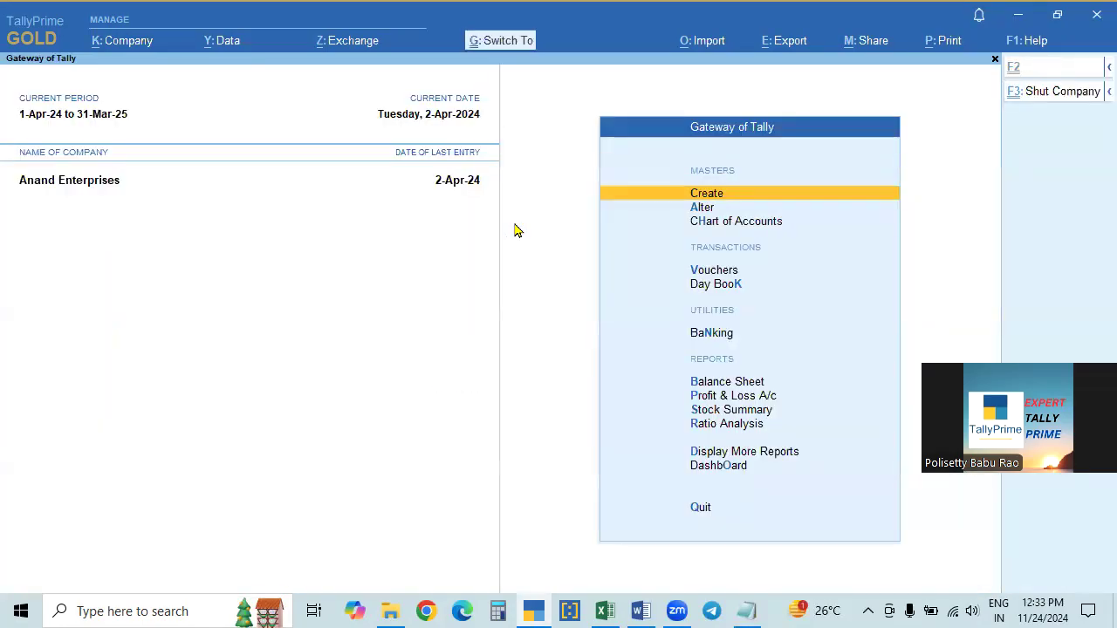
Step: Shut Anand Enterprises and accept the company backup on closing
key("ctrl+F3")
key("Return")
key("y")
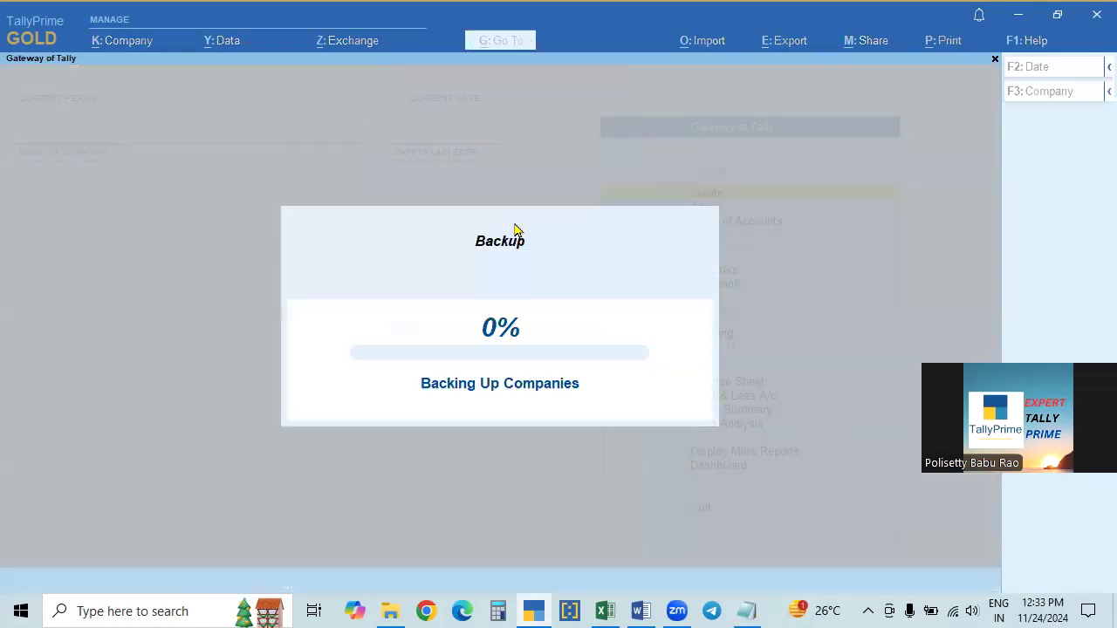
key("Down")
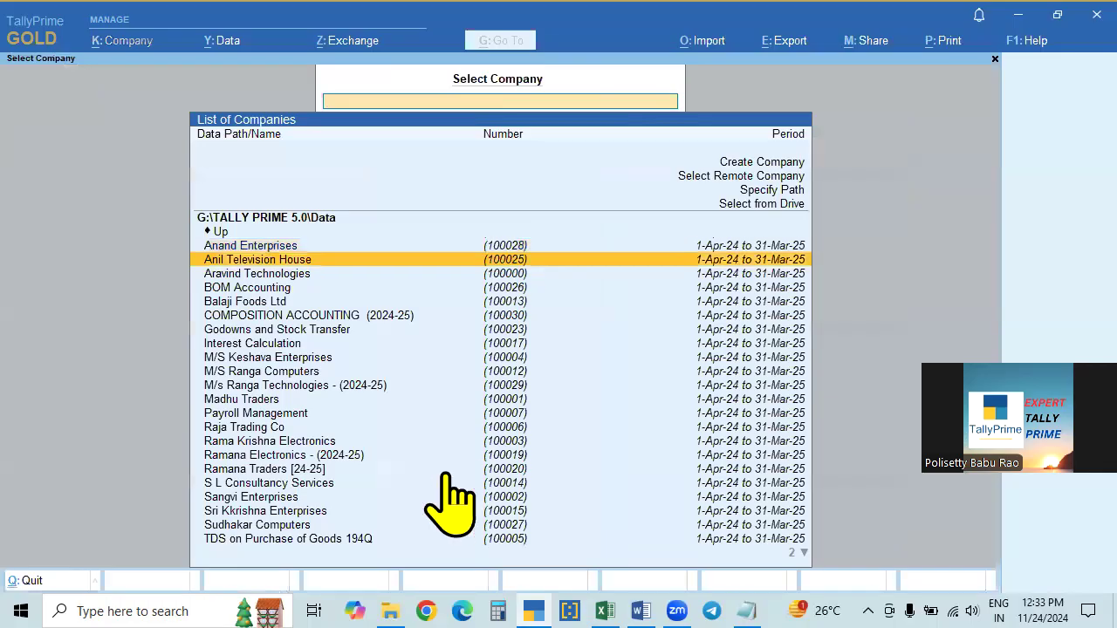
Step: Switch to File Explorer, inspect the backup in H:\Auto Backup 5.0\24-Nov-24\1233, and return to TallyPrime
key("alt+Tab")
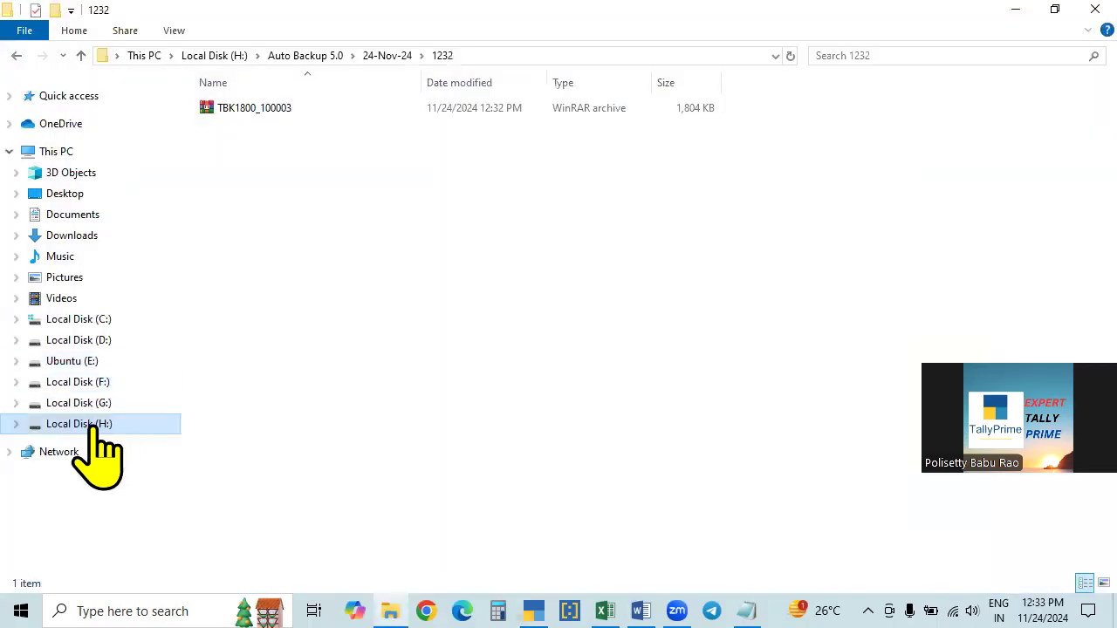
left_click(96, 428)
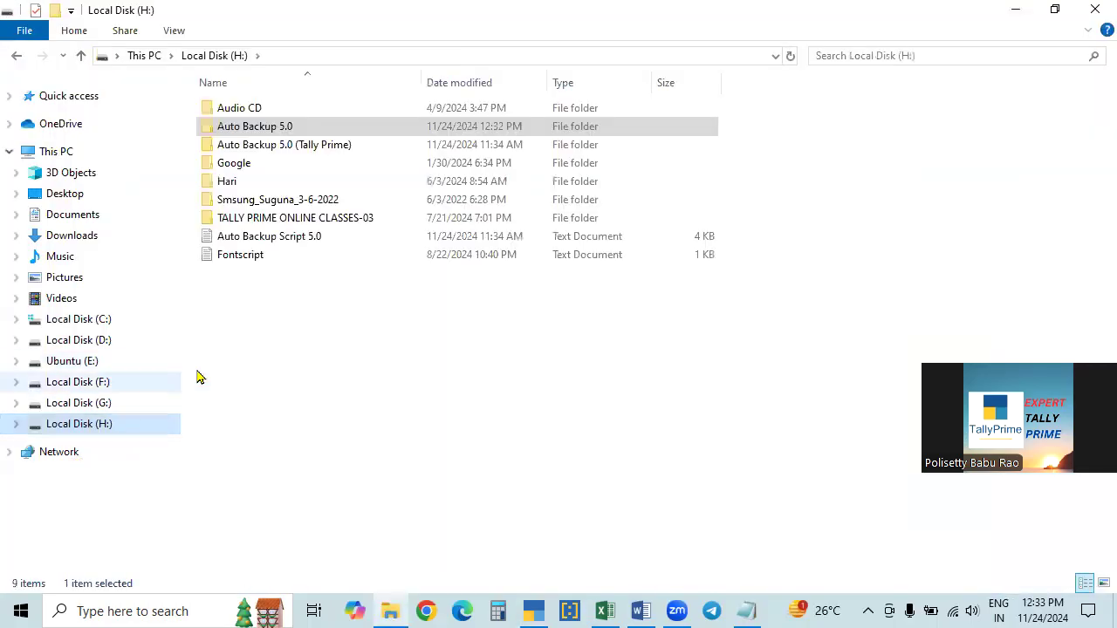
double_click(258, 124)
double_click(241, 112)
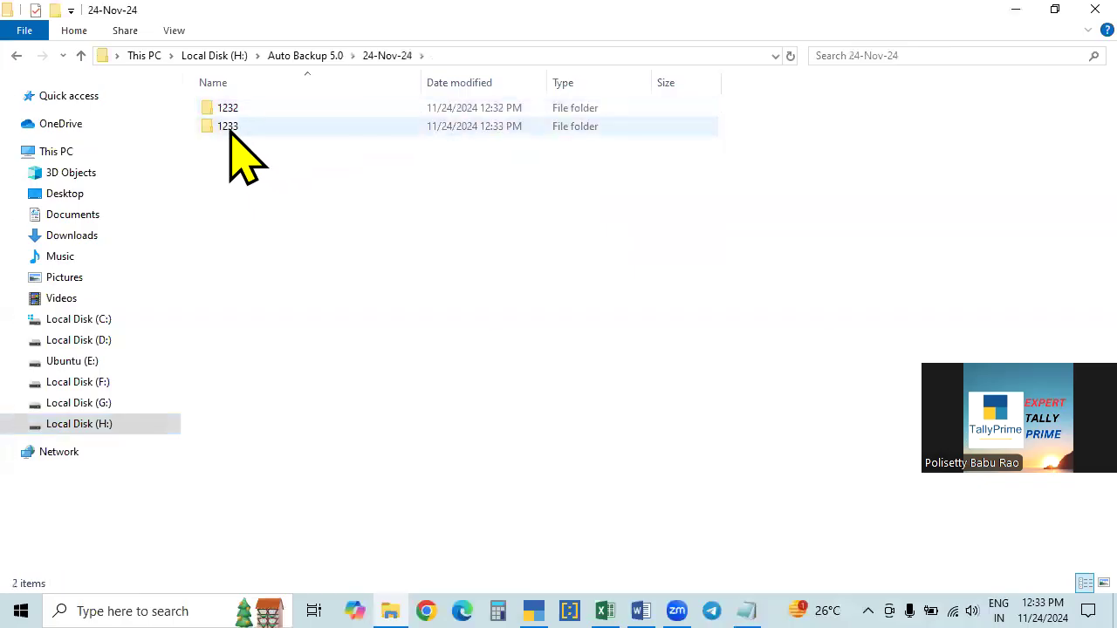
double_click(231, 129)
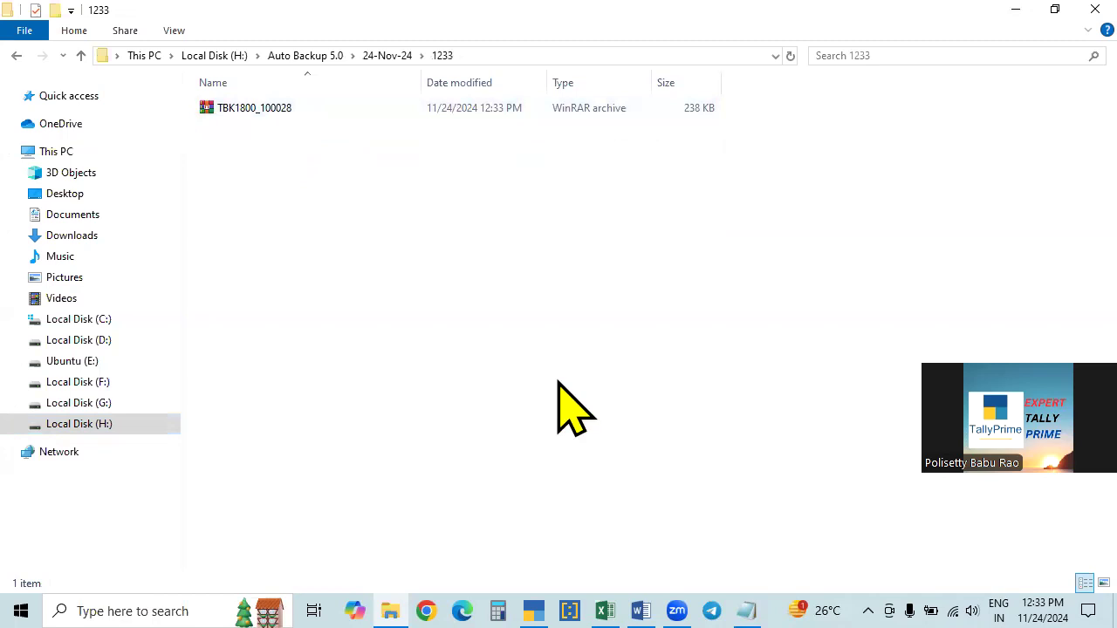
left_click(1018, 13)
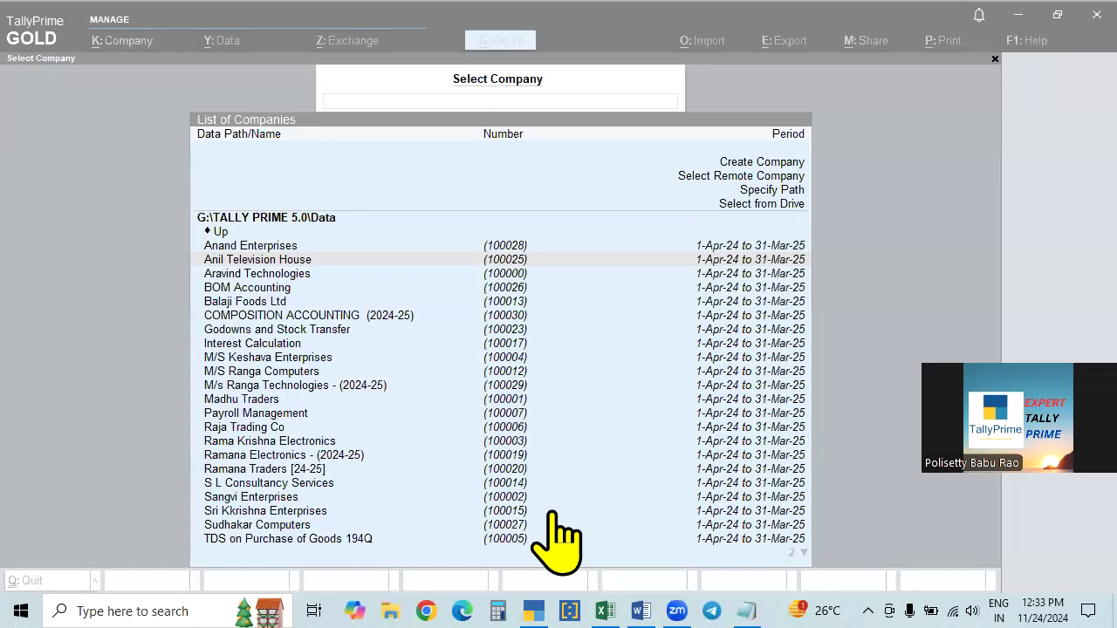
Step: Reopen Anand Enterprises and shut it with a backup, overwriting the existing file TBK1800_100028.001
left_click(287, 247)
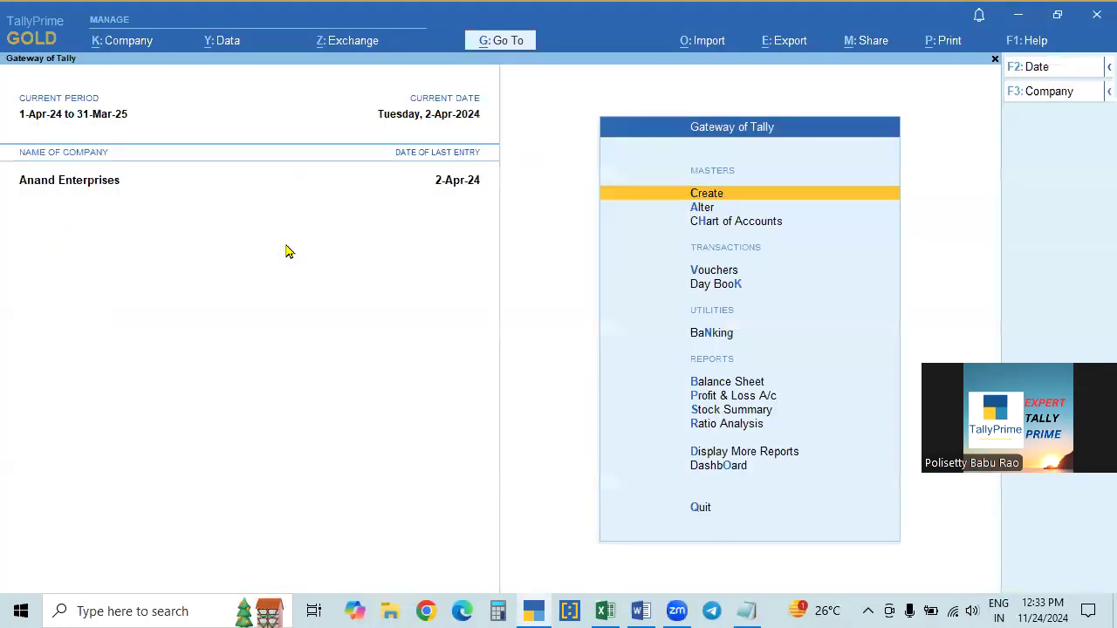
key("alt+F3")
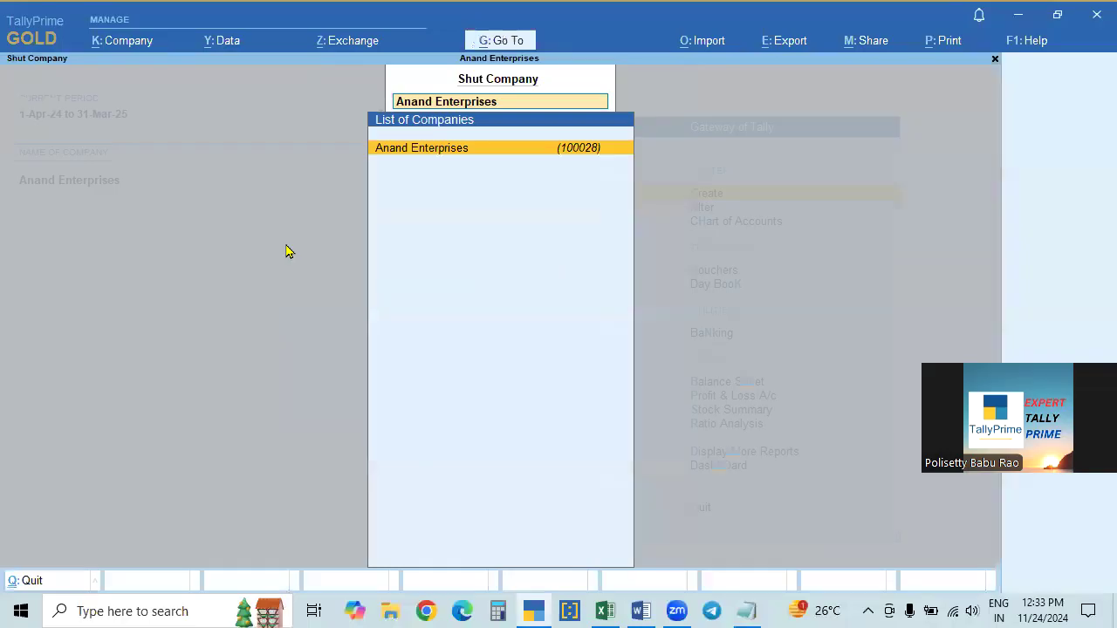
key("Return")
left_click(482, 350)
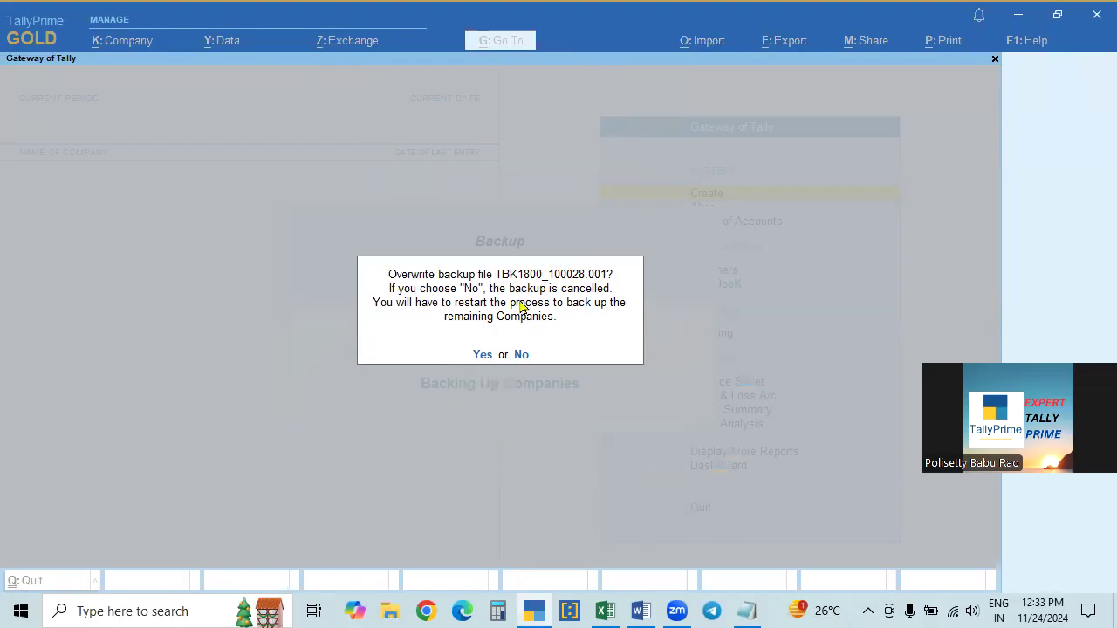
left_click(481, 355)
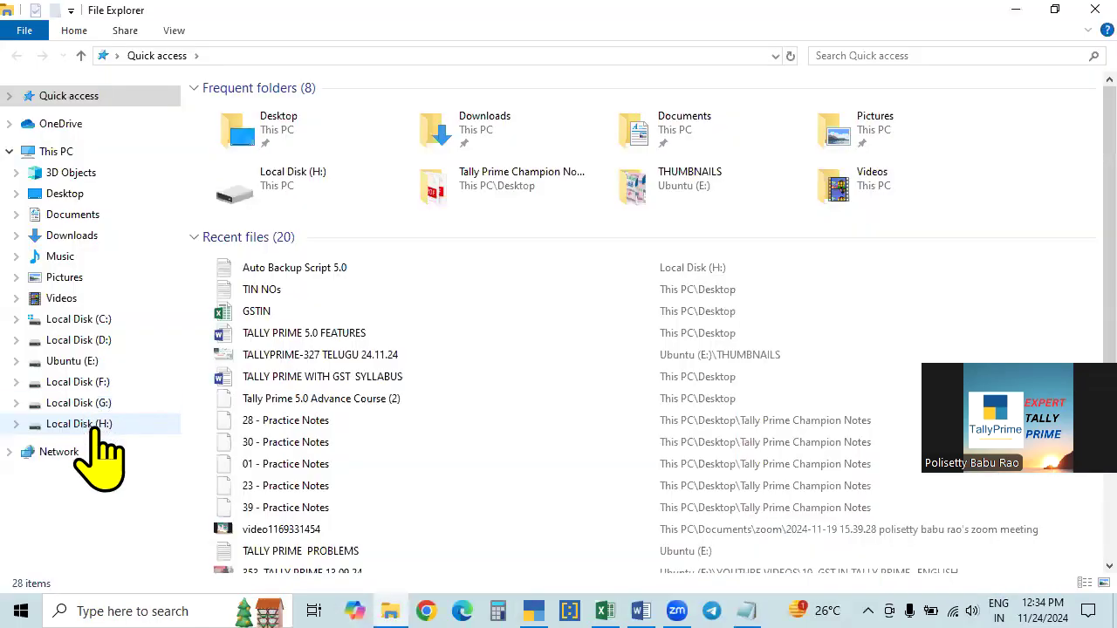
Step: In File Explorer, examine the 1232 and 1233 backup folders under H:\Auto Backup 5.0\24-Nov-24
left_click(93, 426)
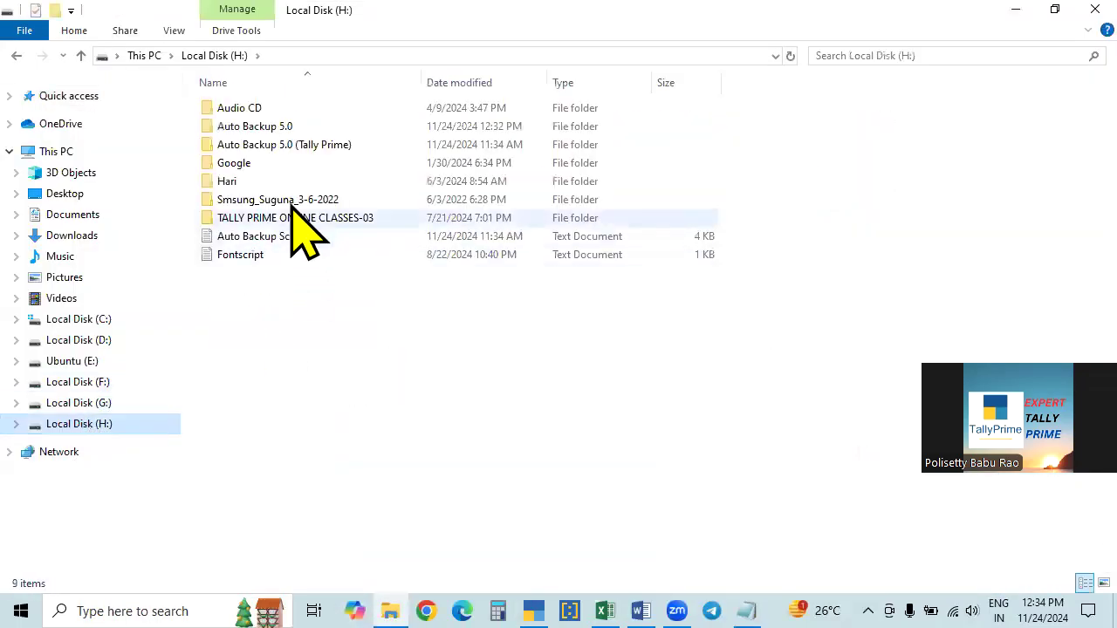
double_click(272, 126)
double_click(251, 108)
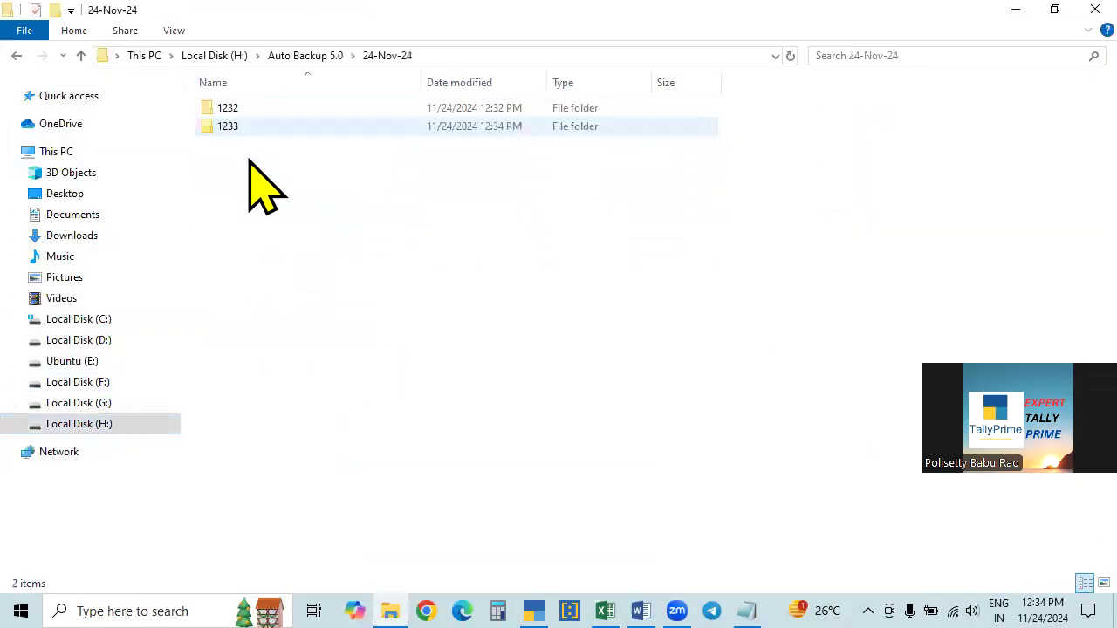
left_click(232, 109)
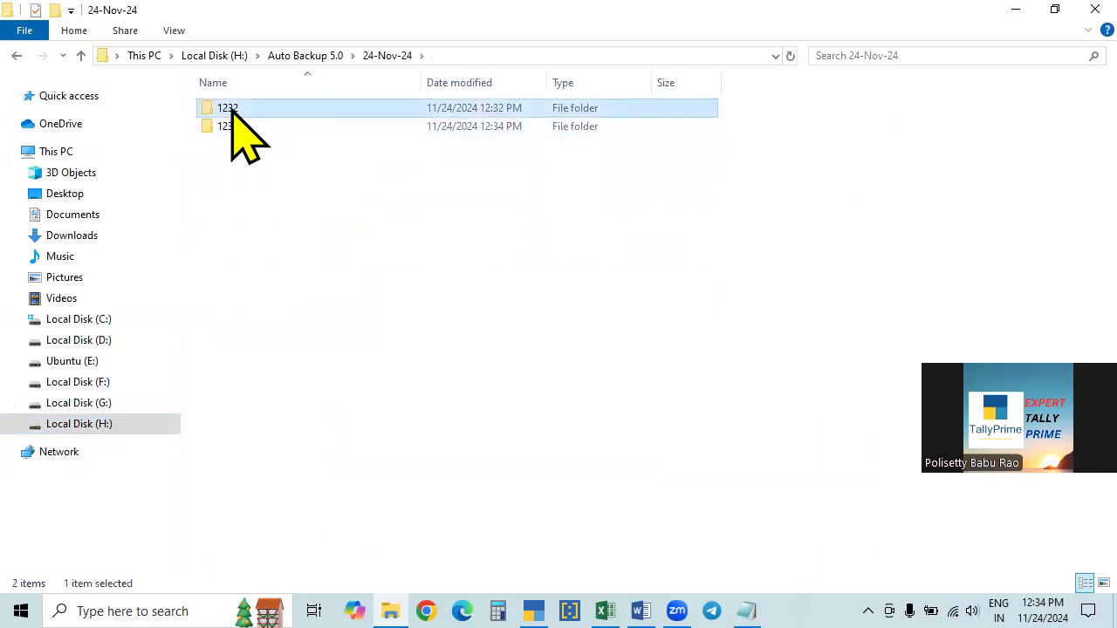
double_click(231, 111)
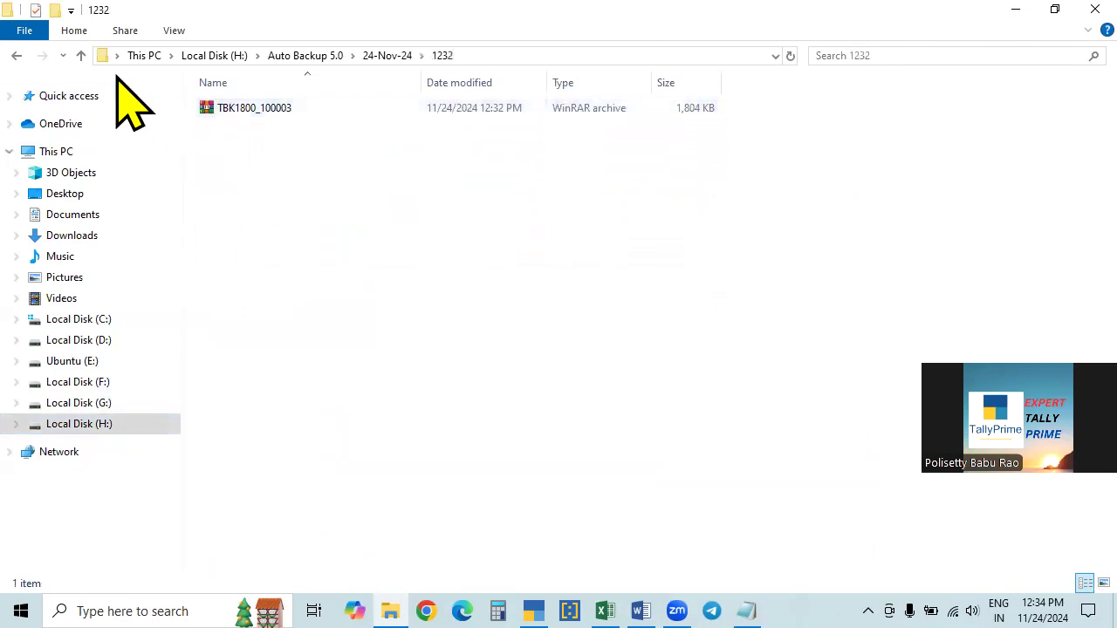
left_click(79, 56)
double_click(232, 131)
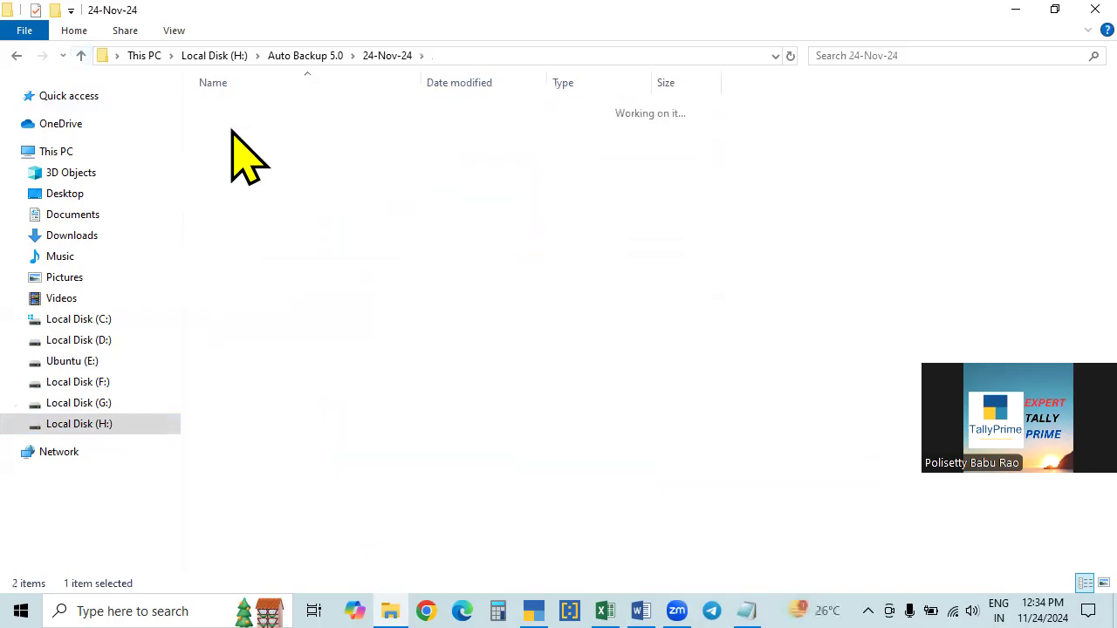
Step: Go back up to drive H:, review the Auto Backup 5.0 and 24-Nov-24 folder levels, and return to TallyPrime
left_click(80, 55)
left_click(81, 55)
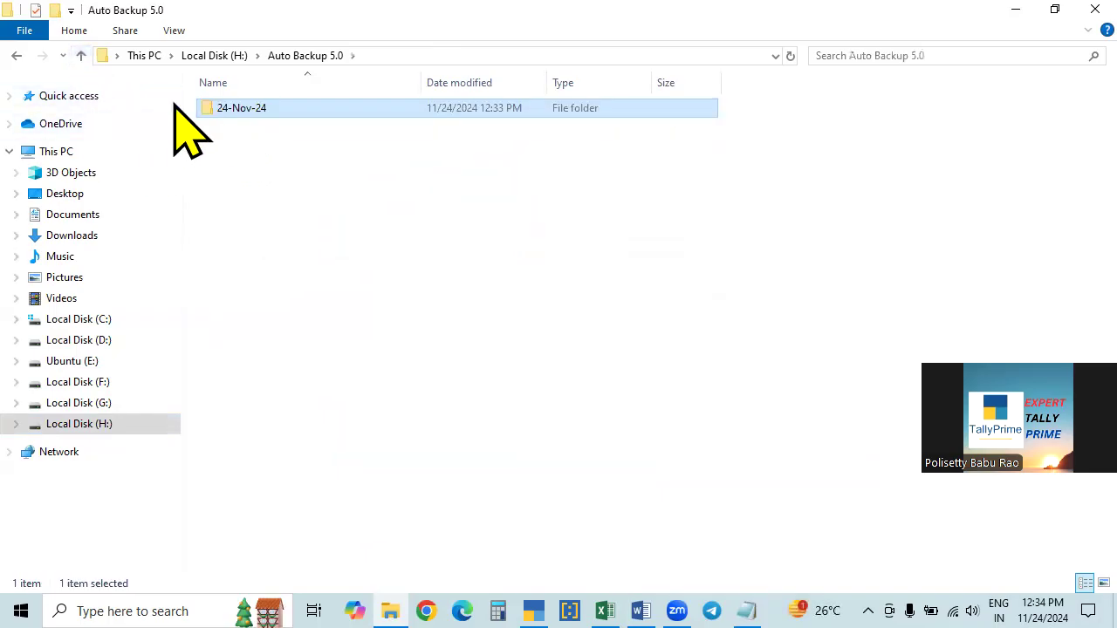
left_click(81, 55)
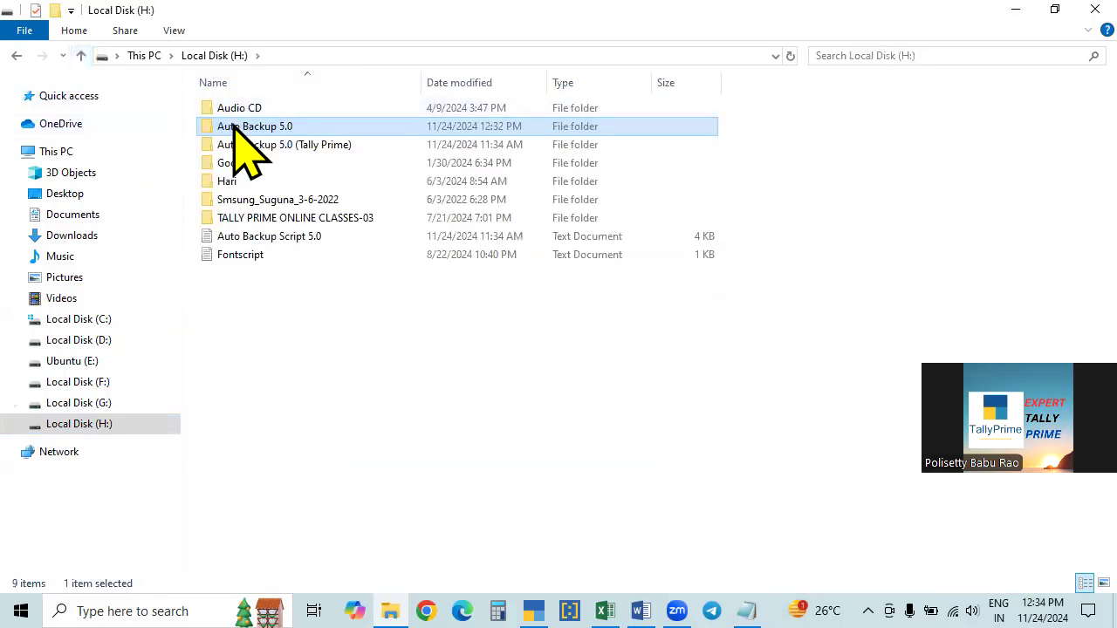
double_click(242, 126)
double_click(255, 111)
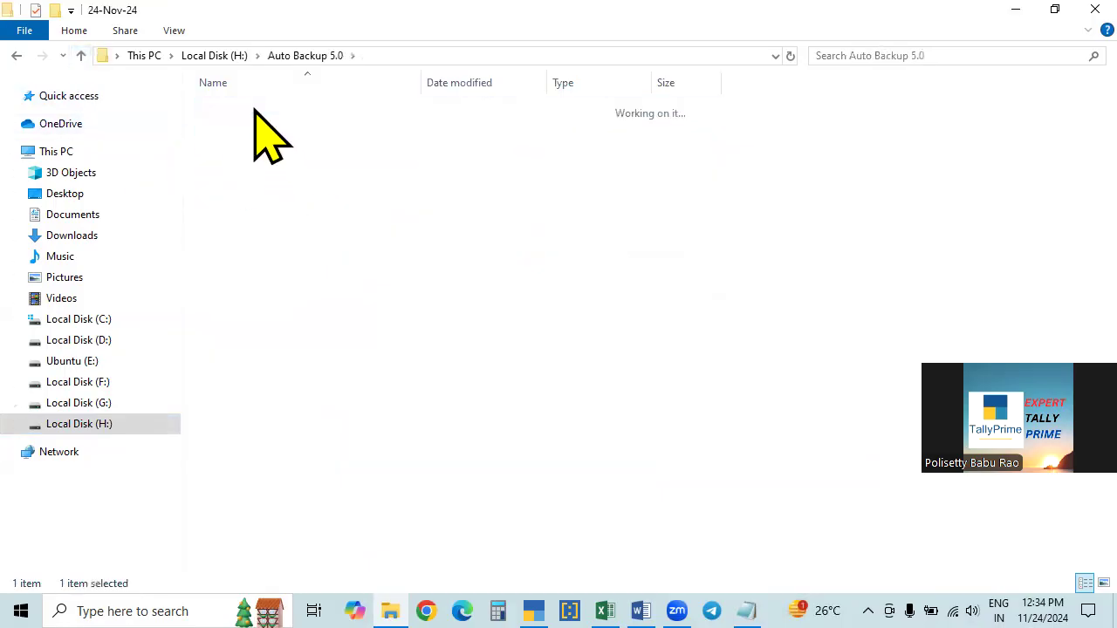
left_click(1019, 8)
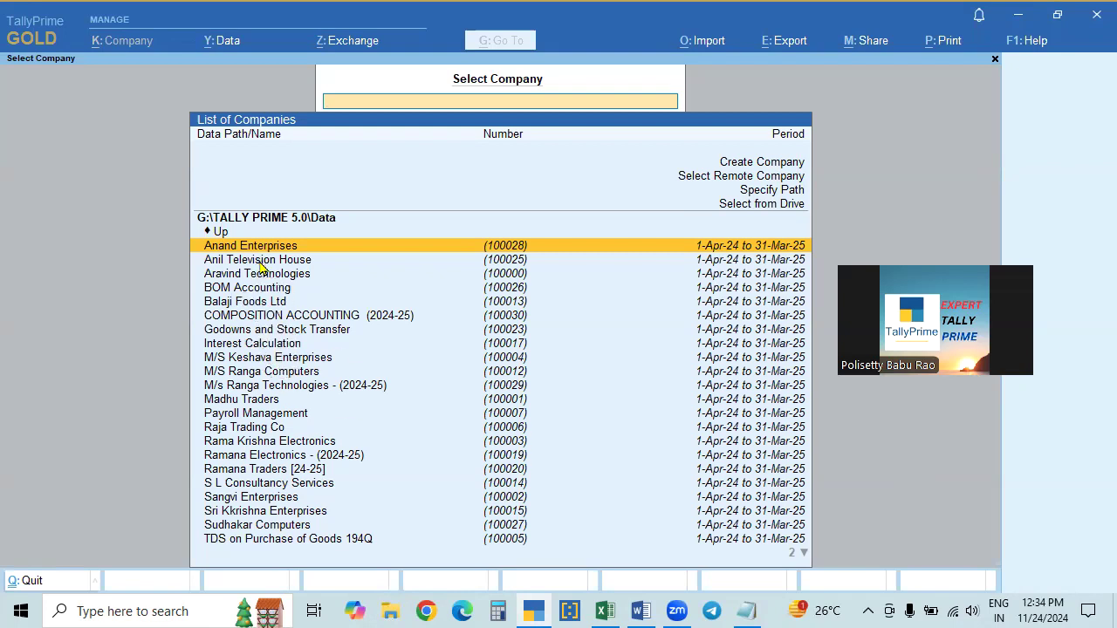
Step: Load Anand Enterprises once more and shut it, accepting the company backup
key("Return")
key("alt+F3")
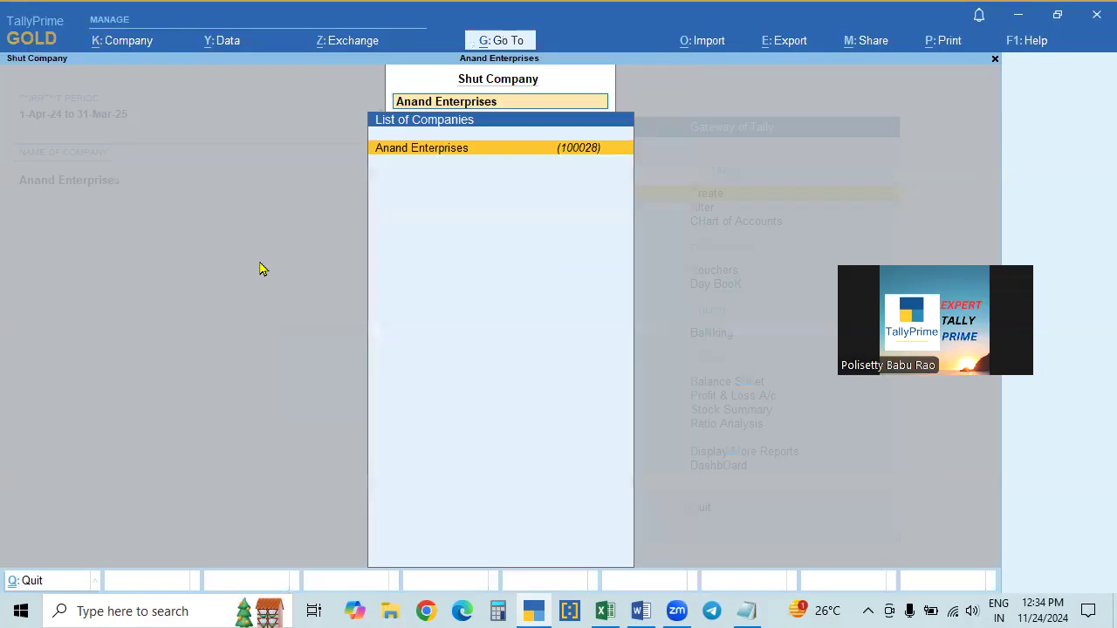
key("Return")
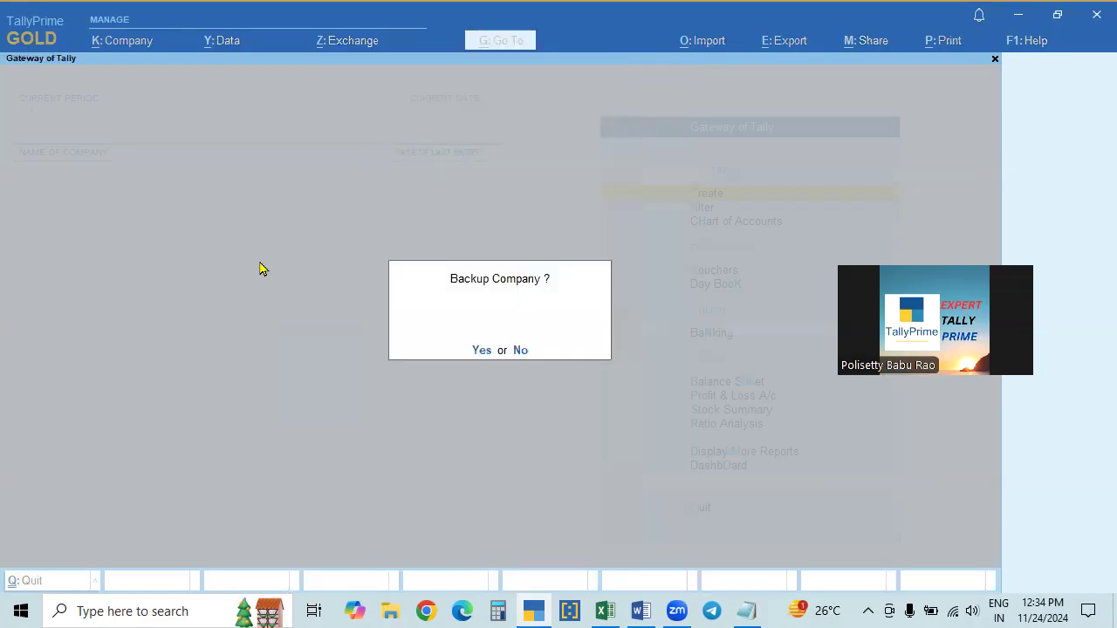
left_click(481, 351)
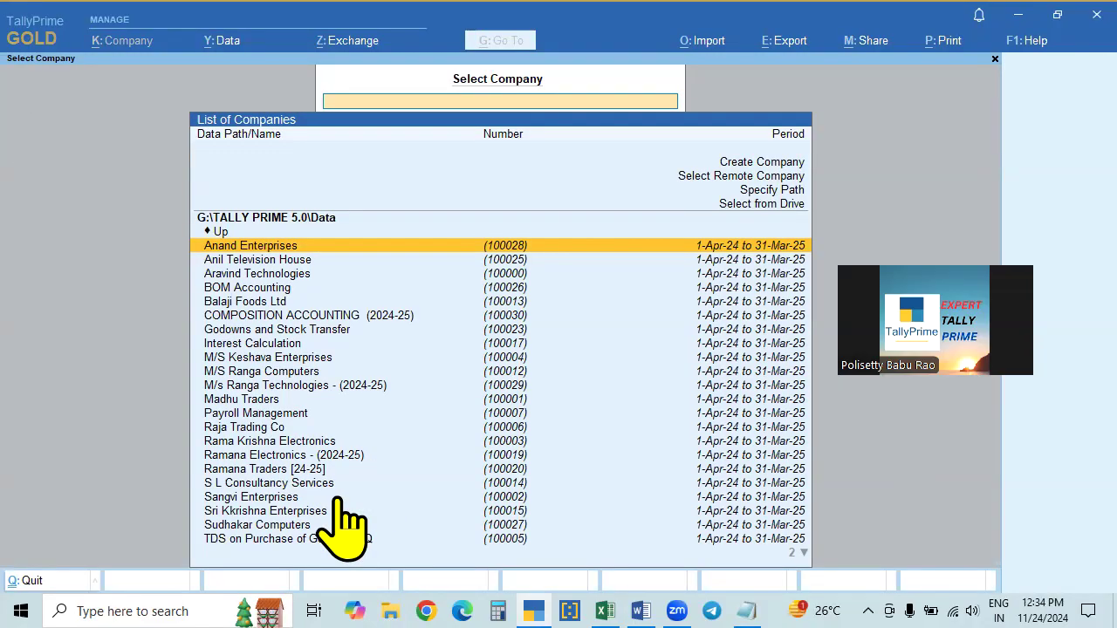
Step: In File Explorer, check the backup files inside folders 1232, 1233 and 1234 under H:\Auto Backup 5.0\24-Nov-24
left_click(390, 610)
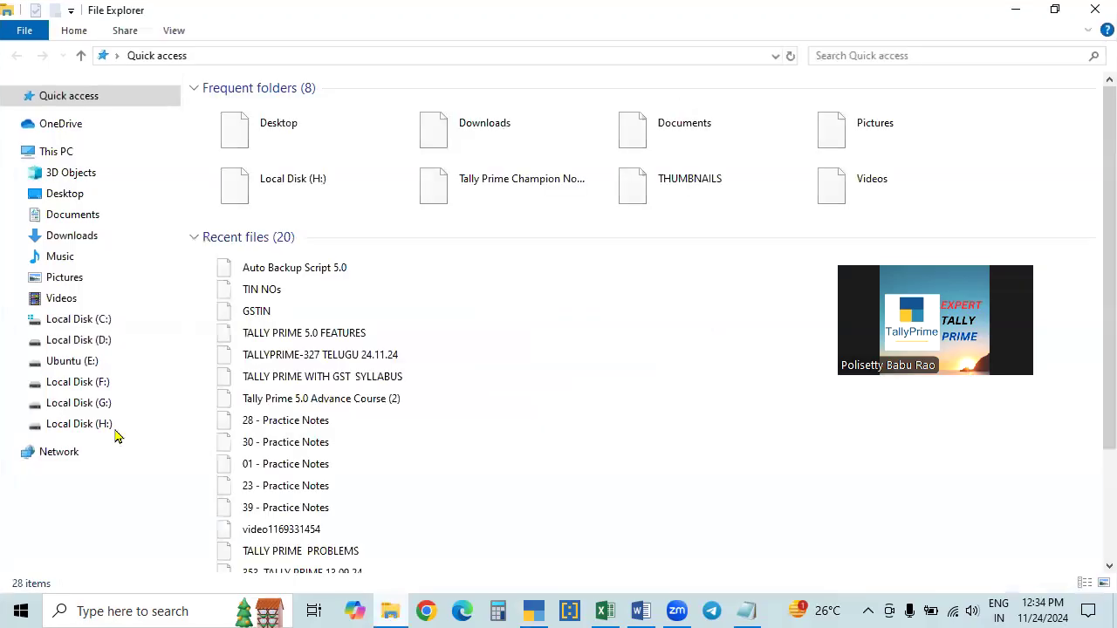
left_click(79, 424)
double_click(263, 127)
double_click(239, 110)
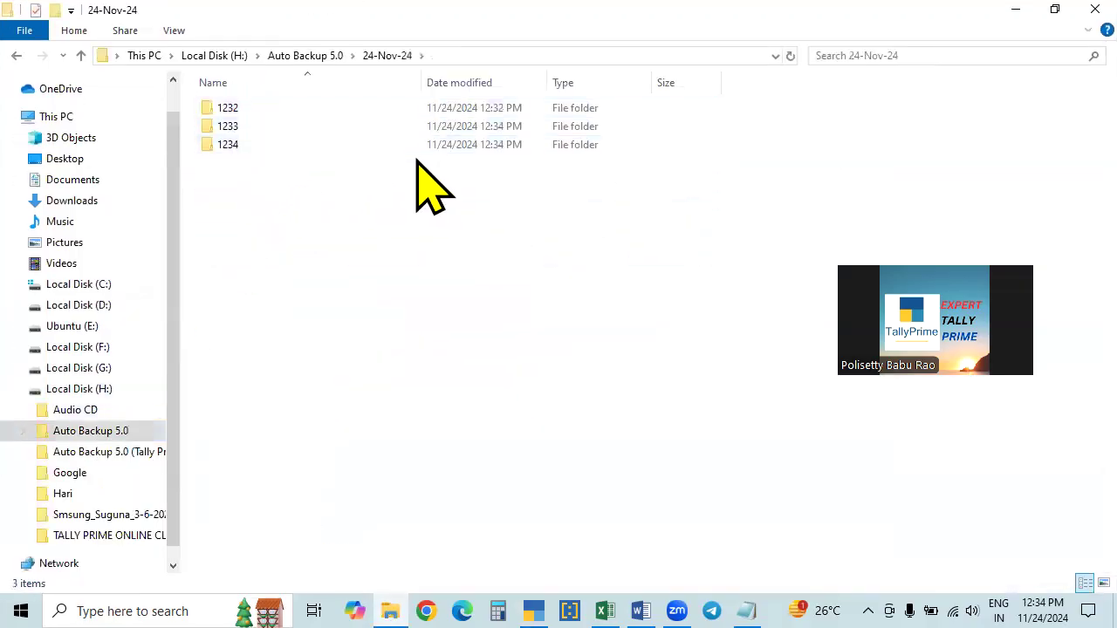
double_click(229, 108)
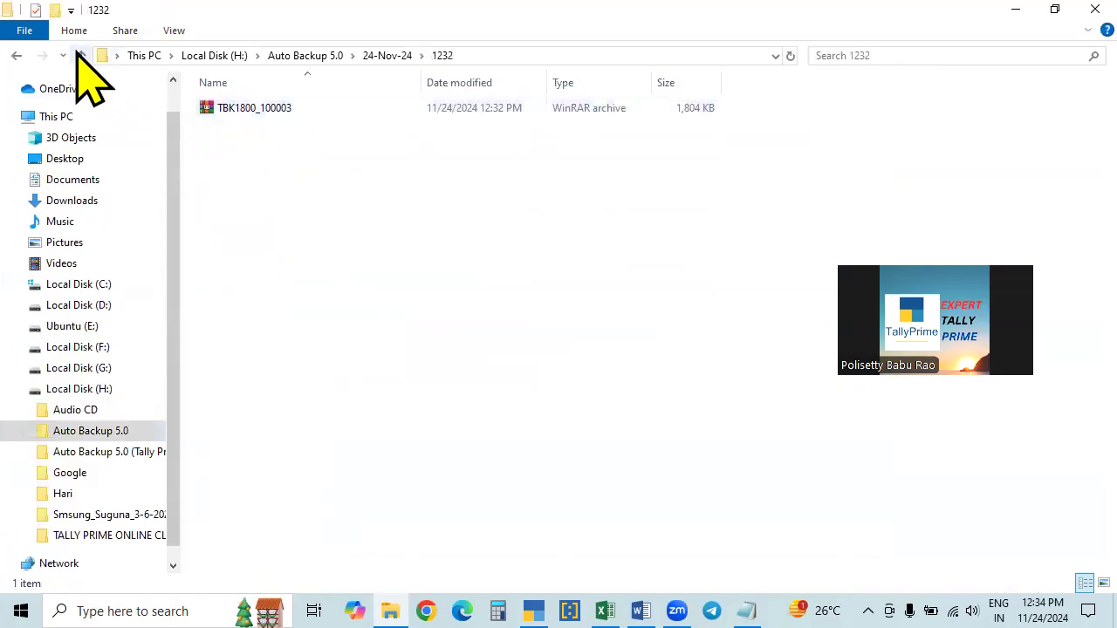
left_click(81, 55)
double_click(232, 124)
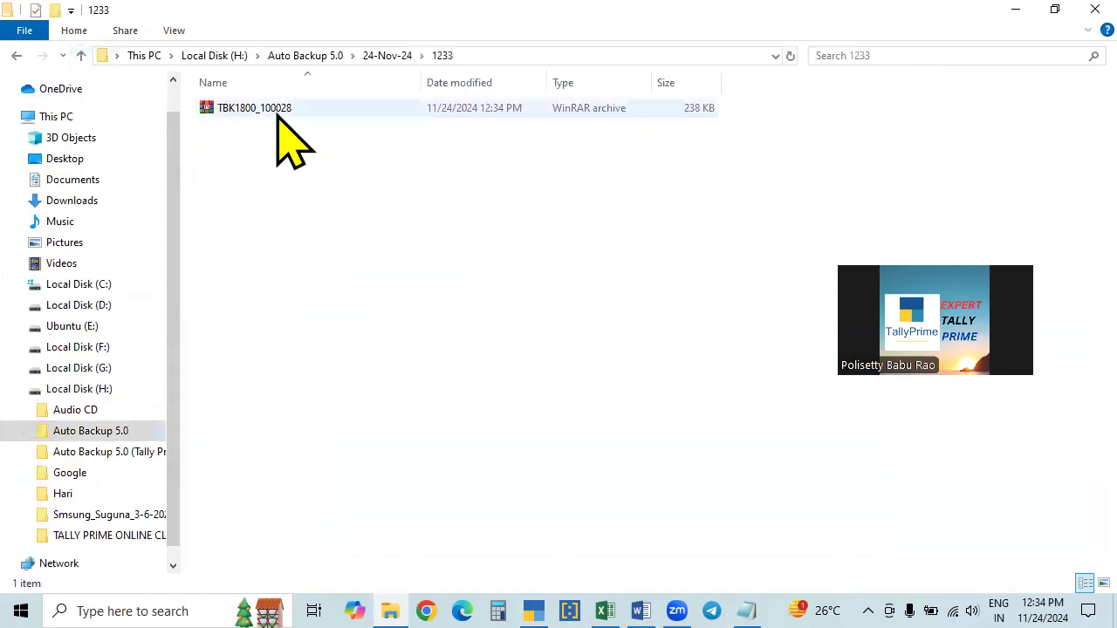
left_click(82, 55)
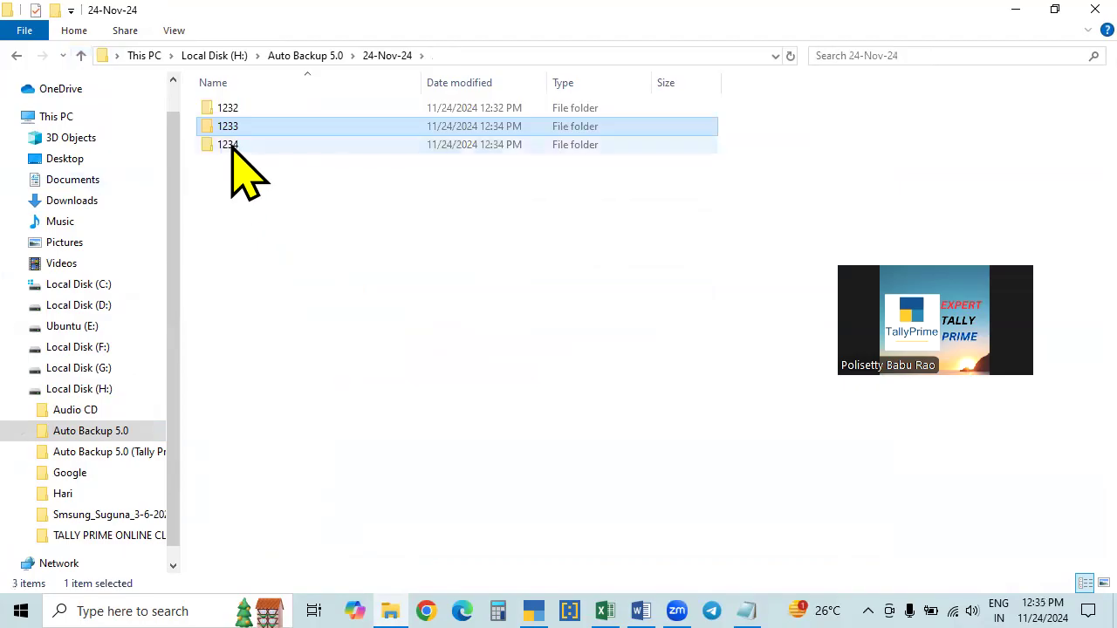
double_click(231, 146)
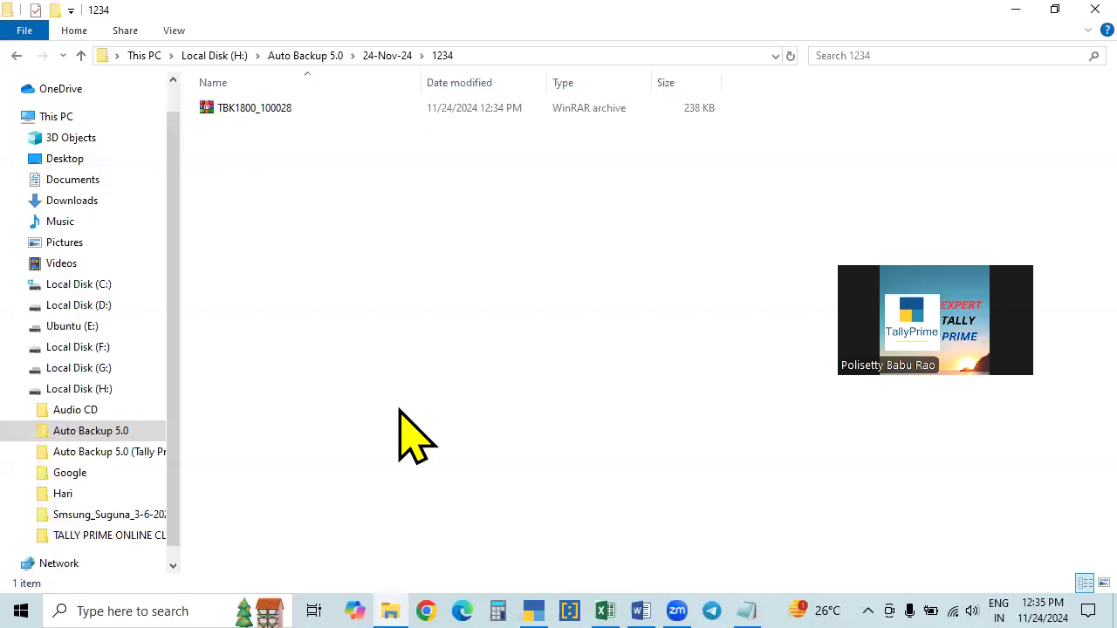
Step: Go up to the Auto Backup 5.0 folder, review the time-named folders in 24-Nov-24 again, and return to TallyPrime
left_click(80, 55)
left_click(80, 55)
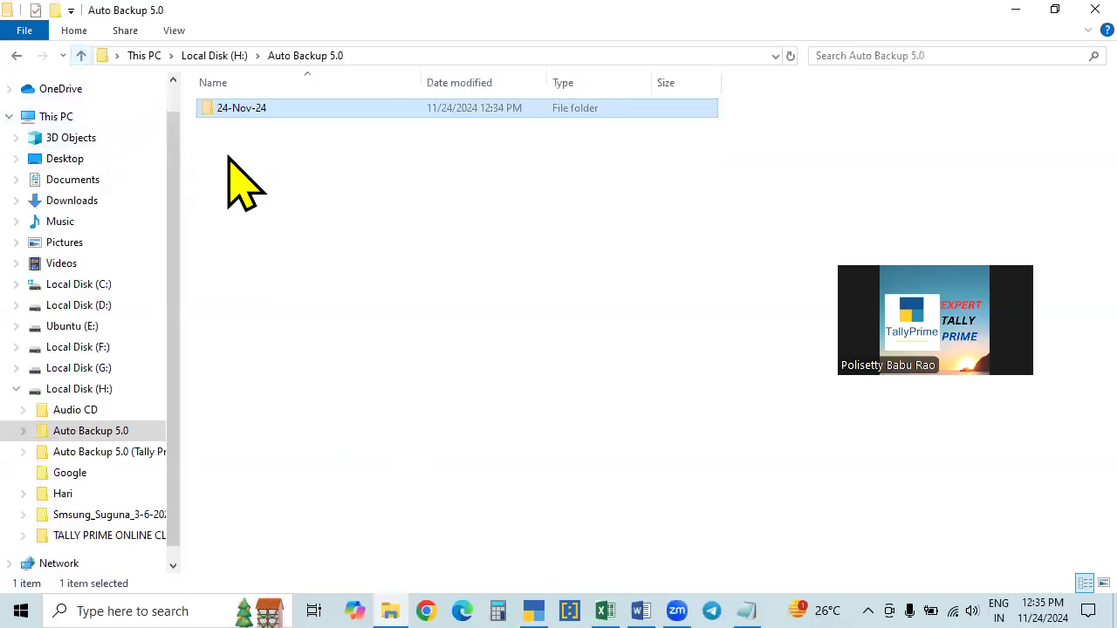
double_click(241, 115)
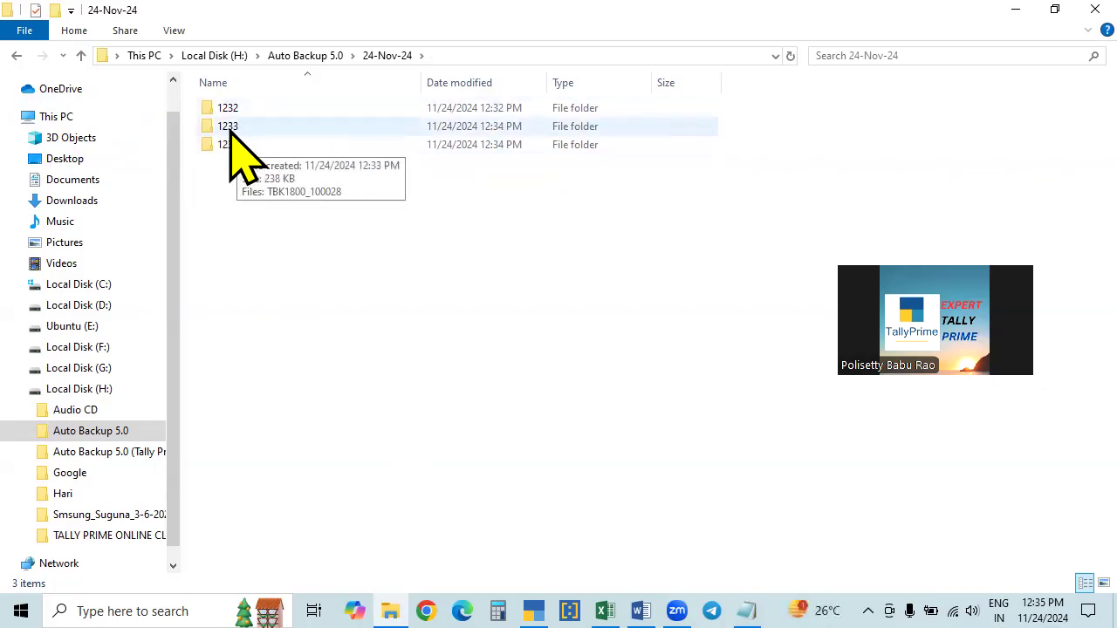
left_click(1019, 10)
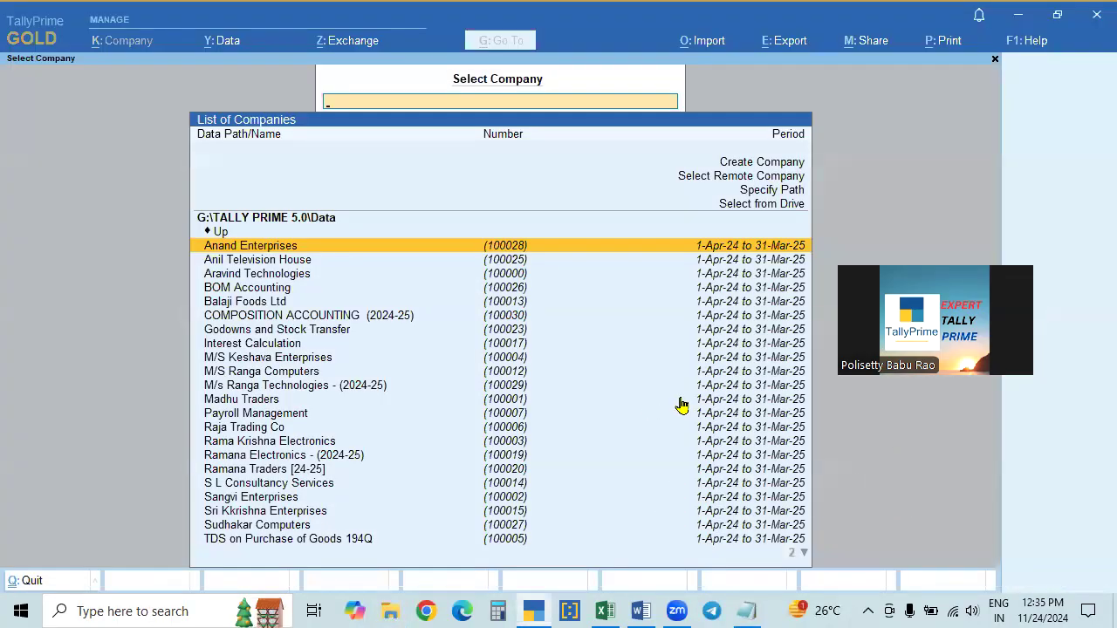
Step: Load Anand Enterprises from the list of companies and stay at the Gateway of Tally
key("Return")
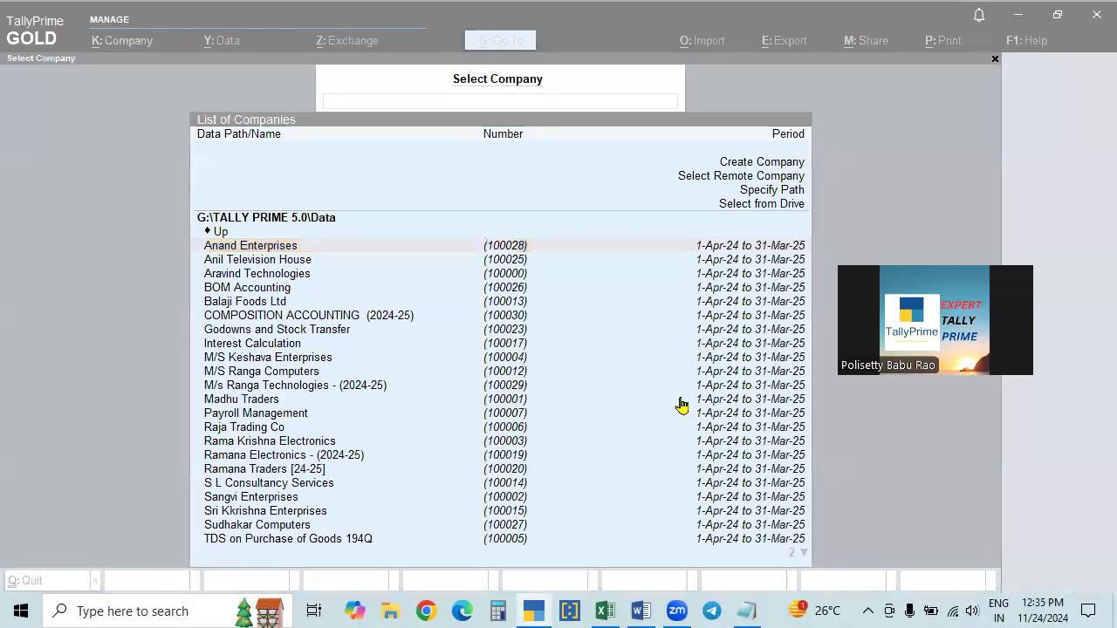
left_click(957, 136)
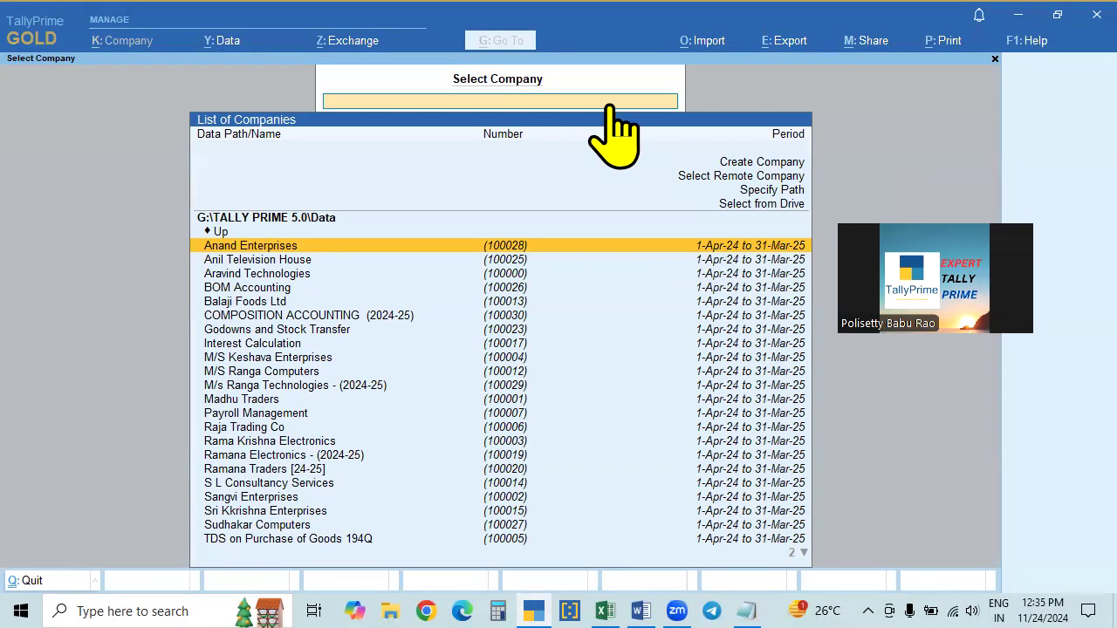
left_click(641, 611)
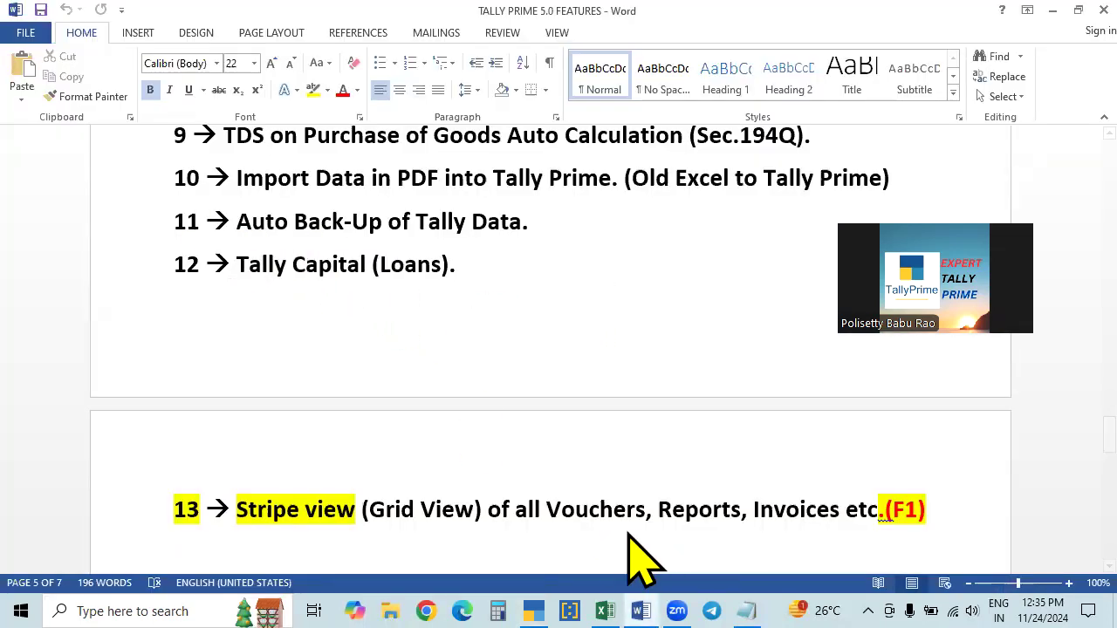
key("alt+Tab")
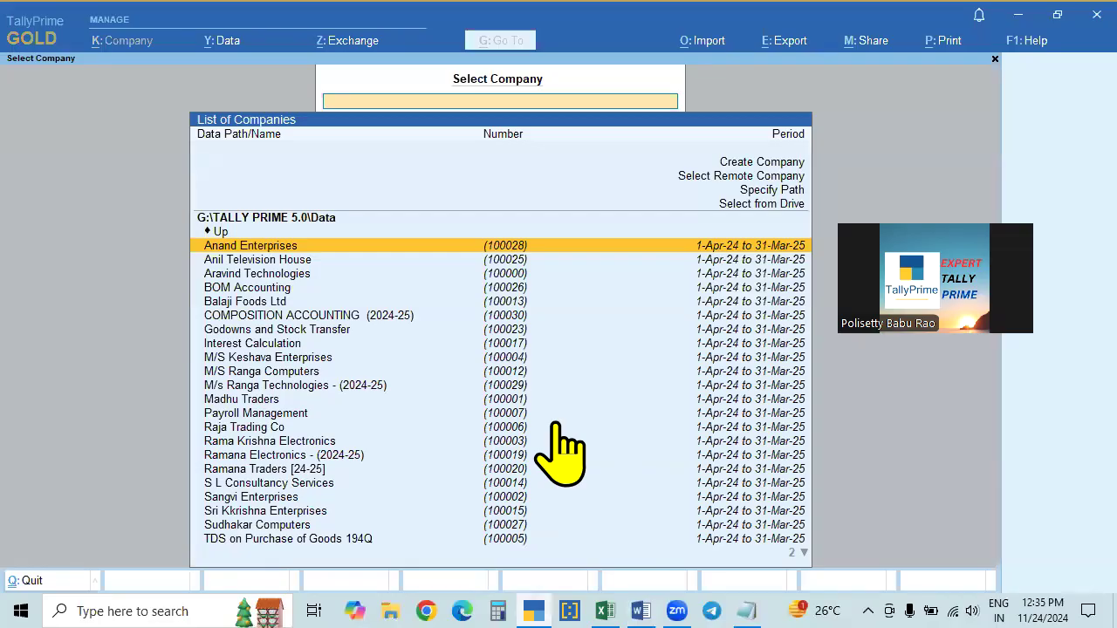
key("Return")
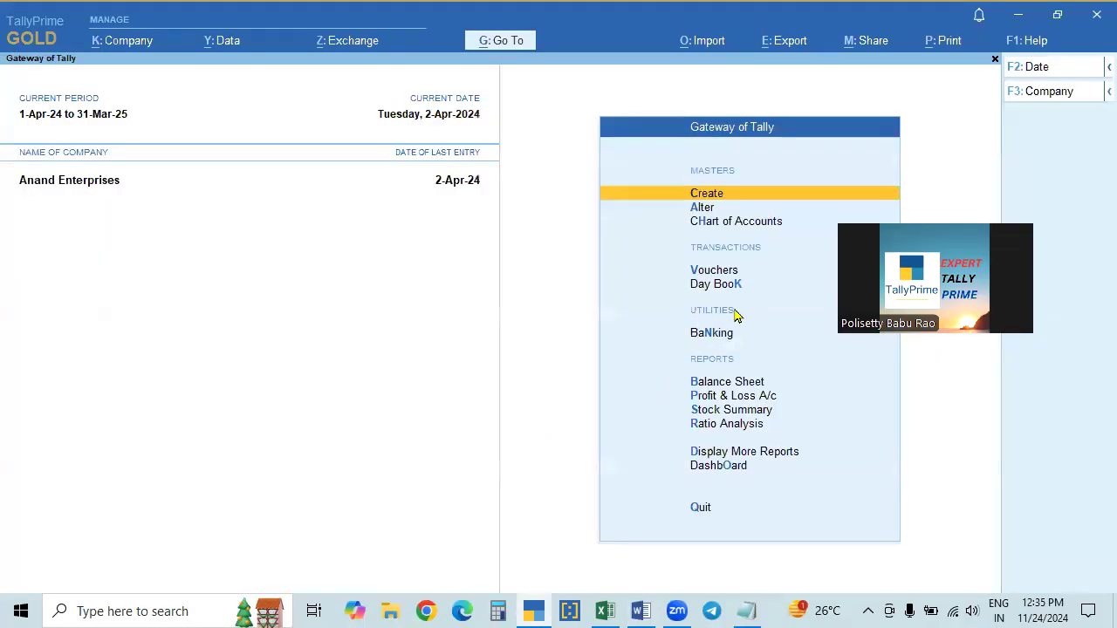
left_click(710, 335)
key("Escape")
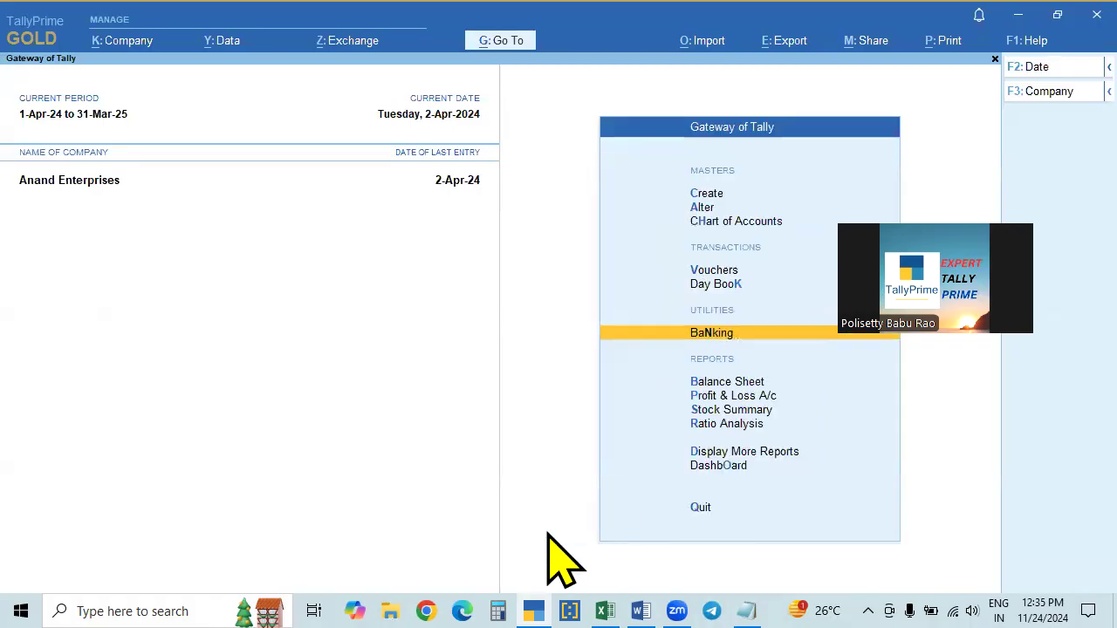
Step: Switch to the Word feature list and look at item 13, Stripe view, with its Day Book screenshot
left_click(642, 610)
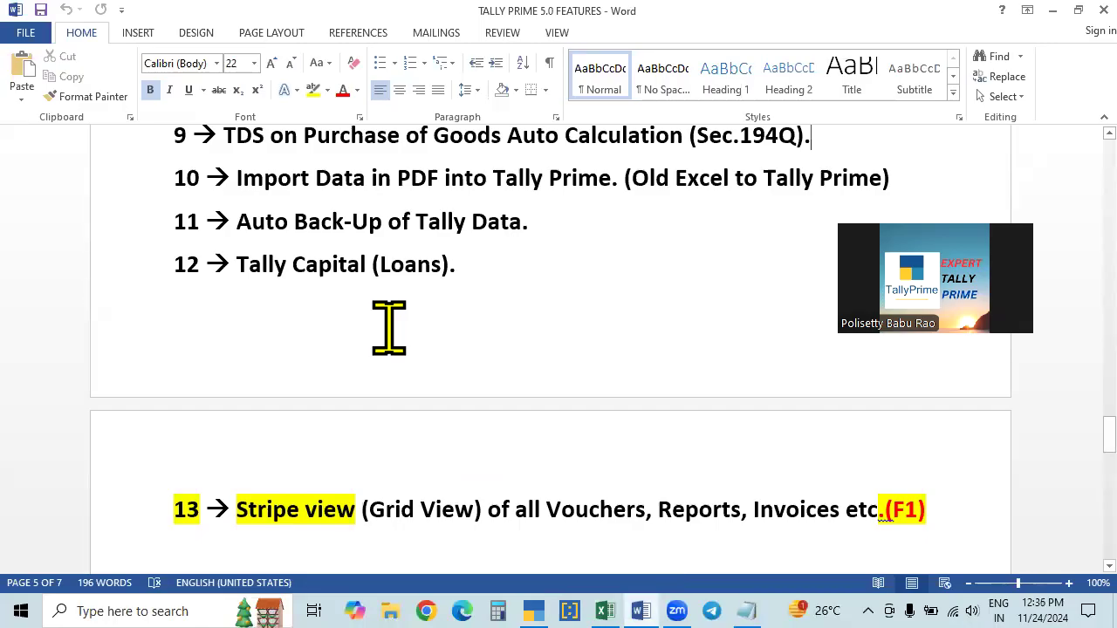
scroll(471, 336, "down", 3)
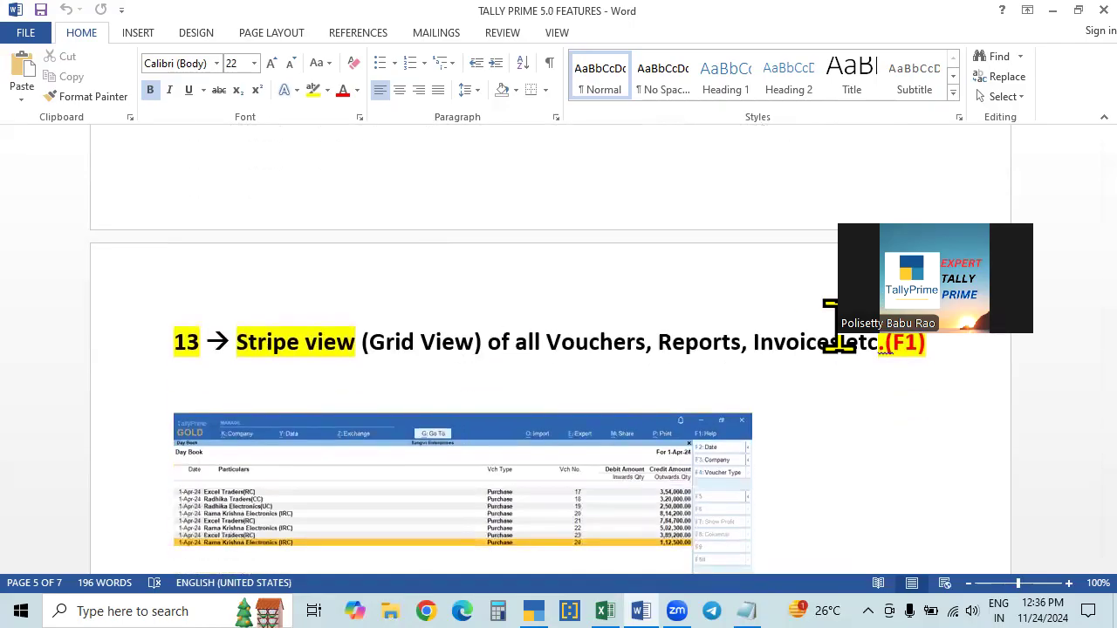
scroll(300, 324, "down", 3)
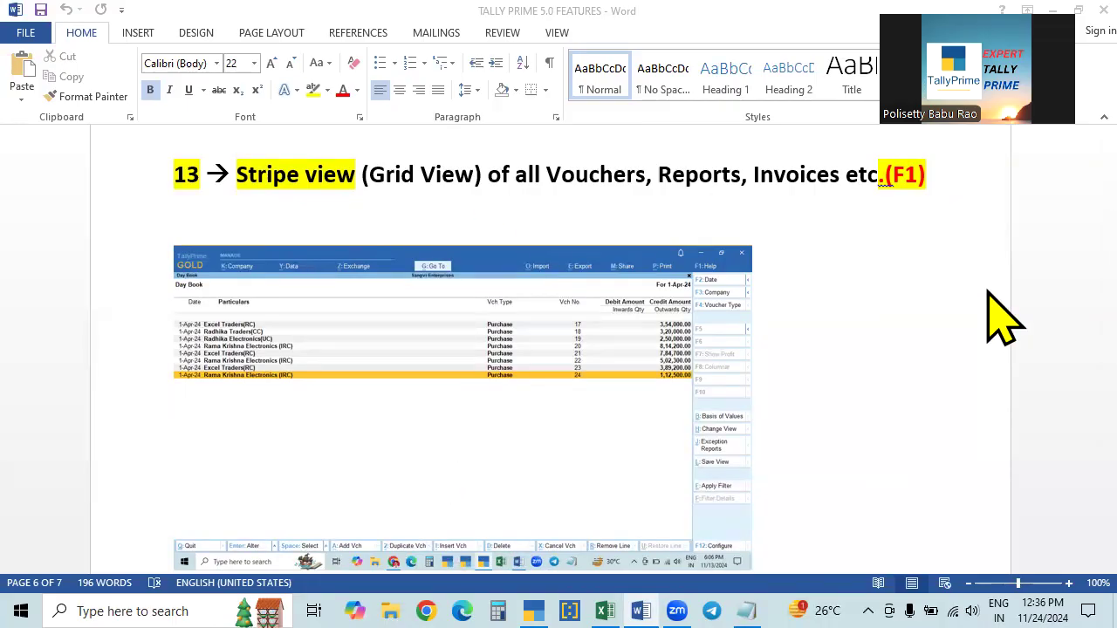
Step: In TallyPrime, check the local TDL configuration for the files loaded on startup, and return to the Gateway of Tally
left_click(533, 611)
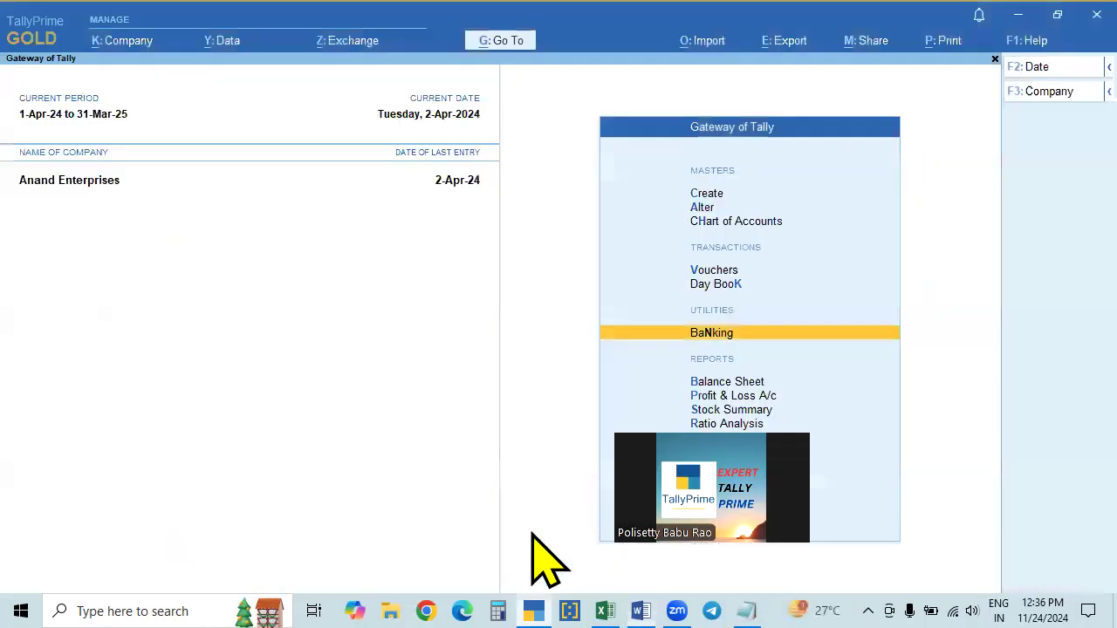
left_click(1026, 40)
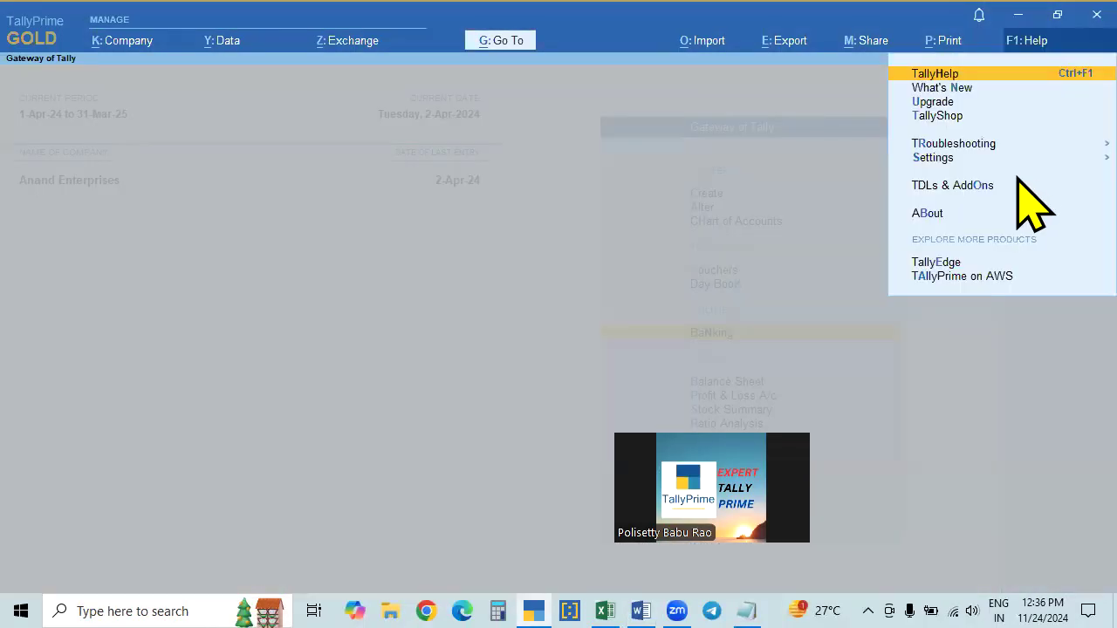
left_click(951, 185)
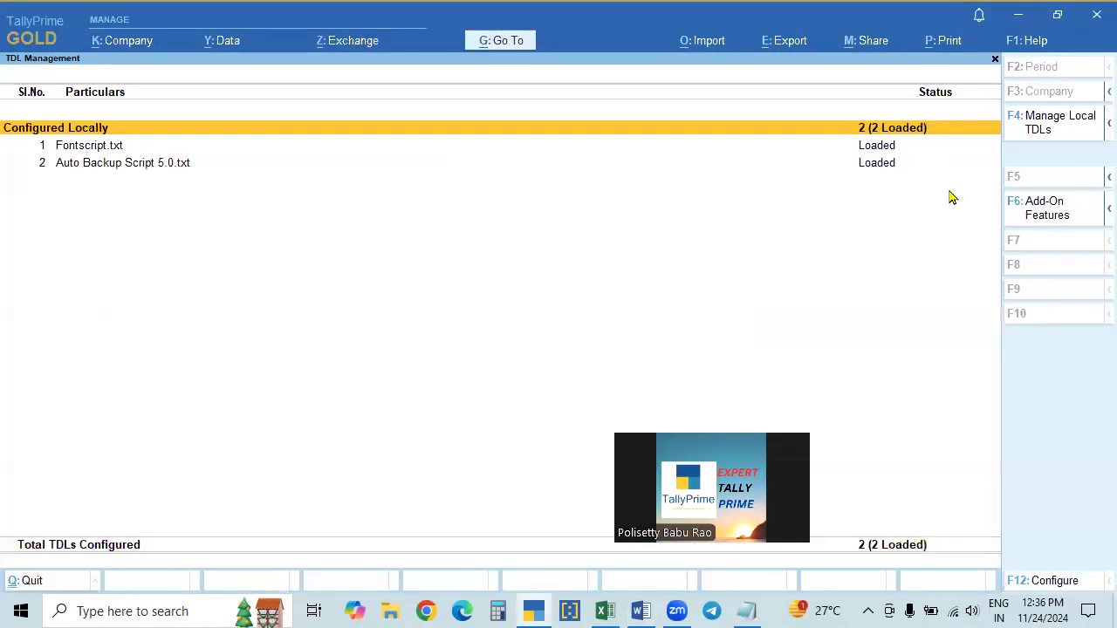
left_click(1025, 132)
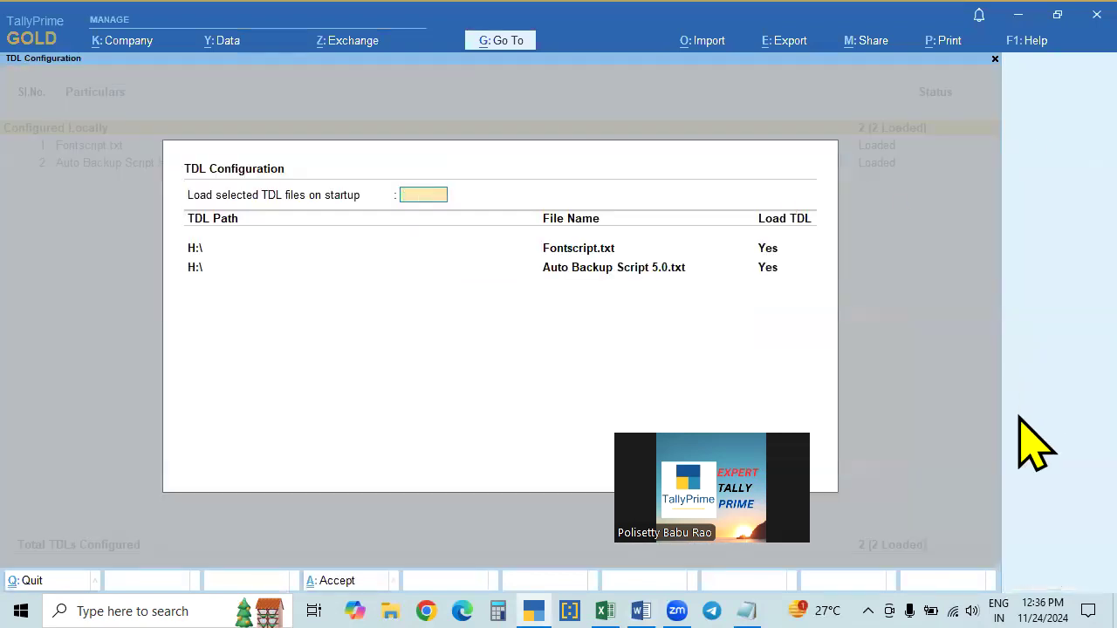
key("Escape")
key("Escape")
key("Escape")
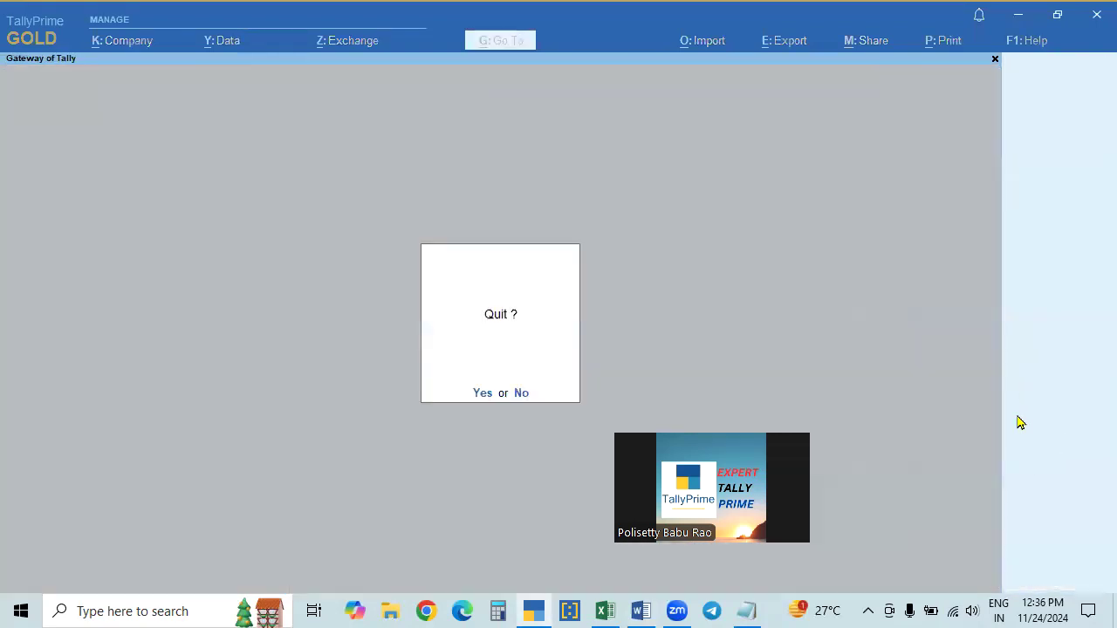
key("Escape")
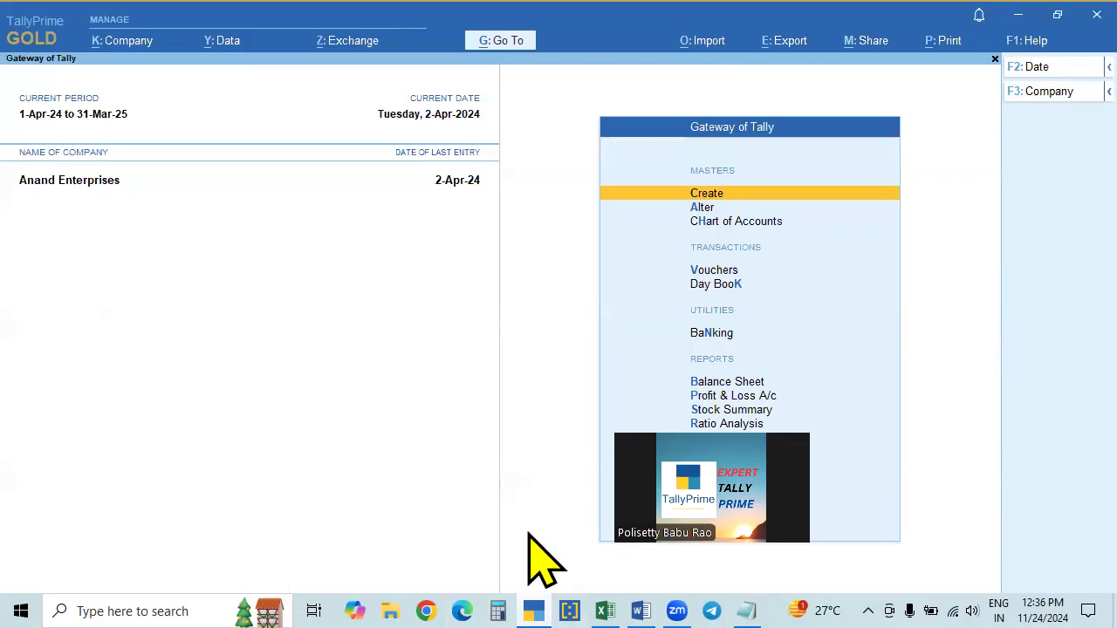
Step: Review items 11 to 16 of the TALLY PRIME 5.0 FEATURES document in Word, returning to item 13, Stripe view
key("alt+Tab")
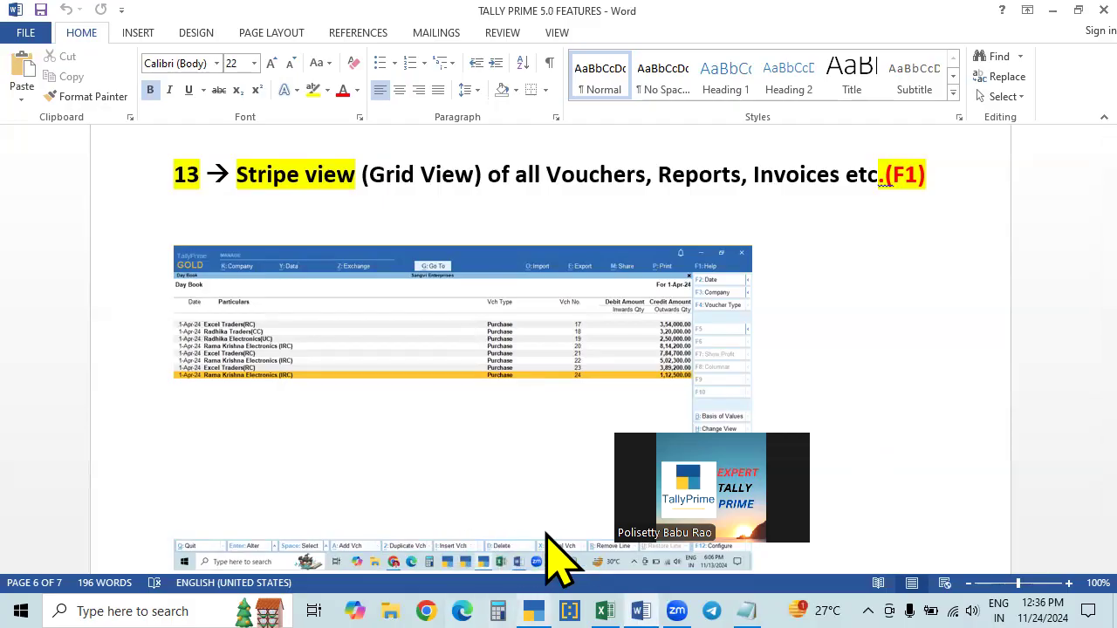
key("alt+Tab")
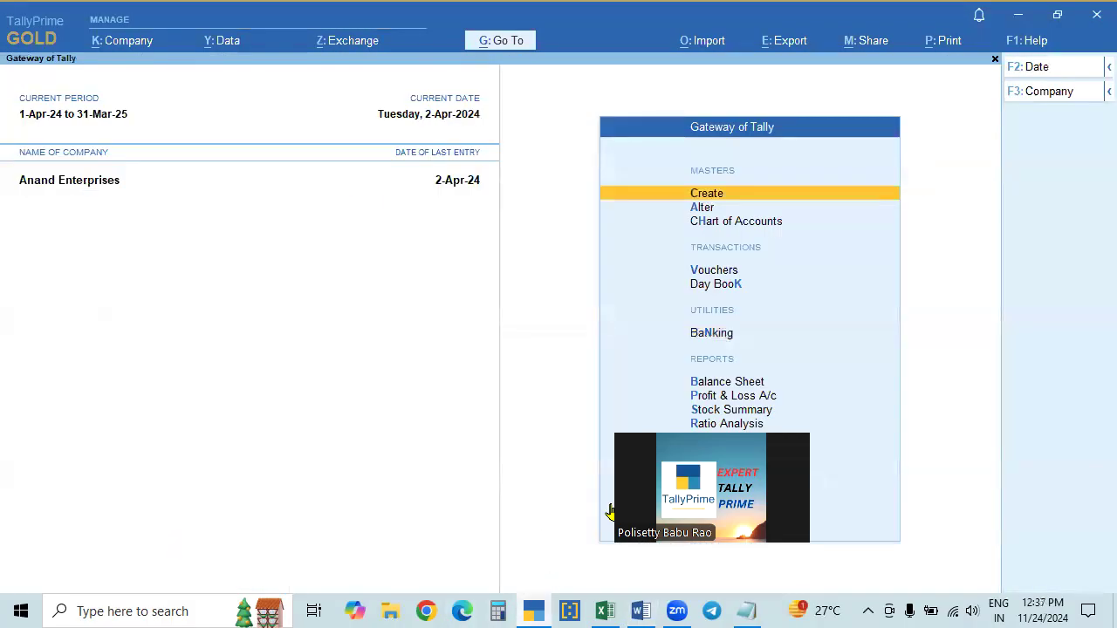
key("alt+Tab")
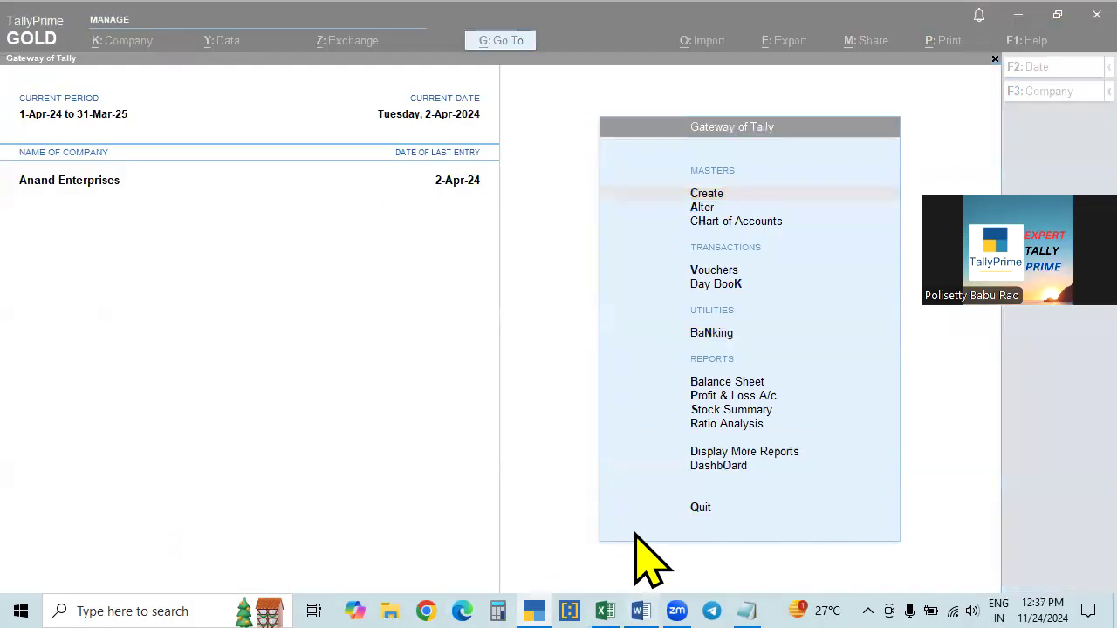
scroll(619, 528, "down", 3)
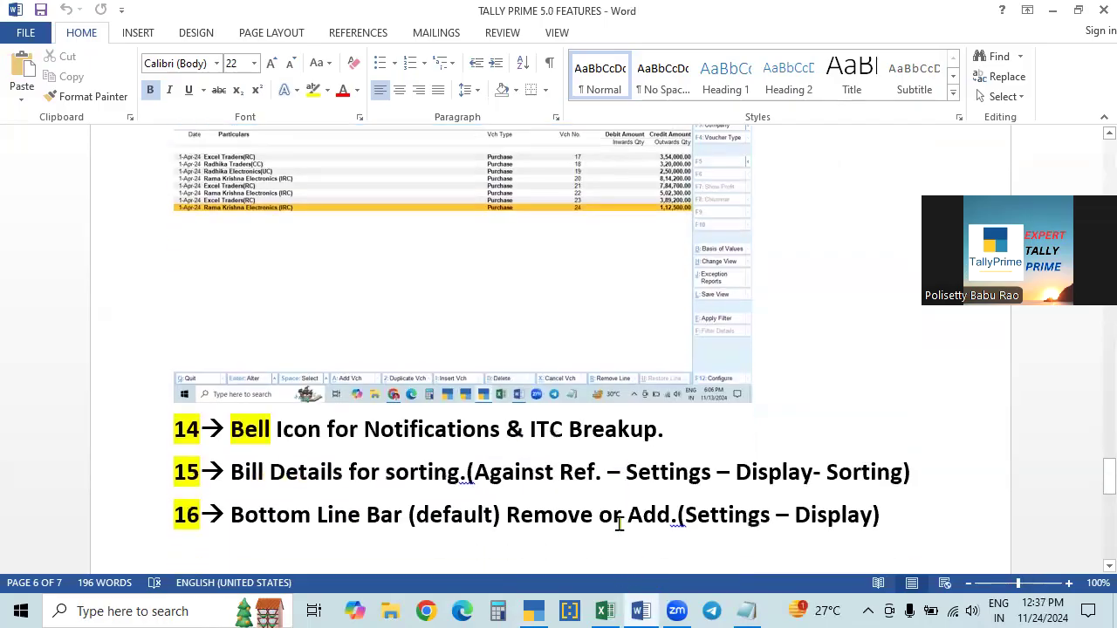
scroll(620, 527, "up", 6)
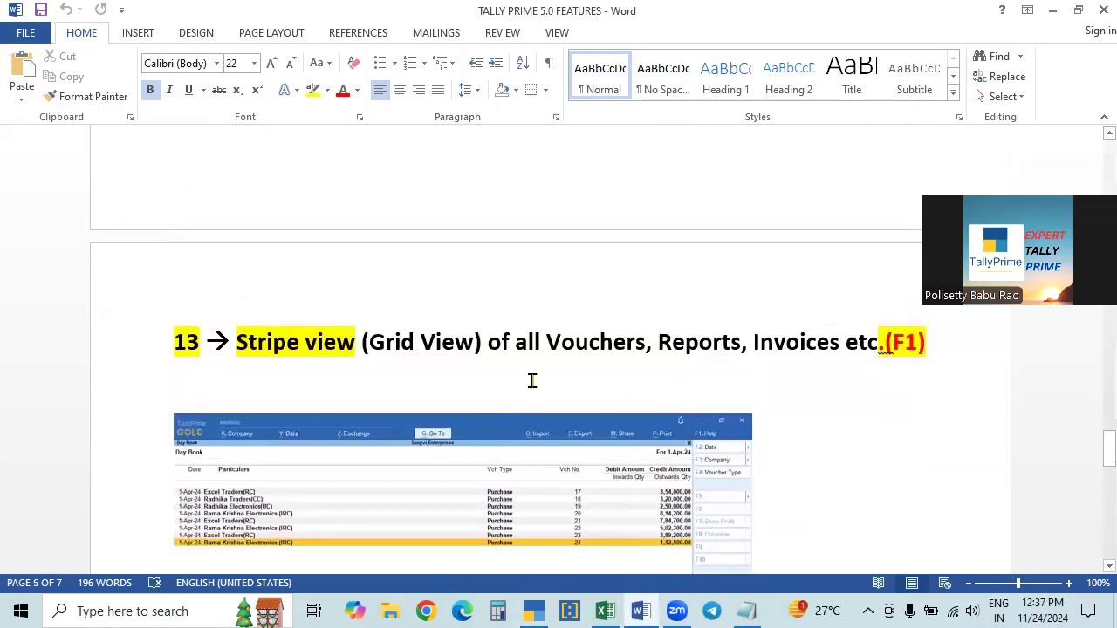
scroll(806, 431, "up", 2)
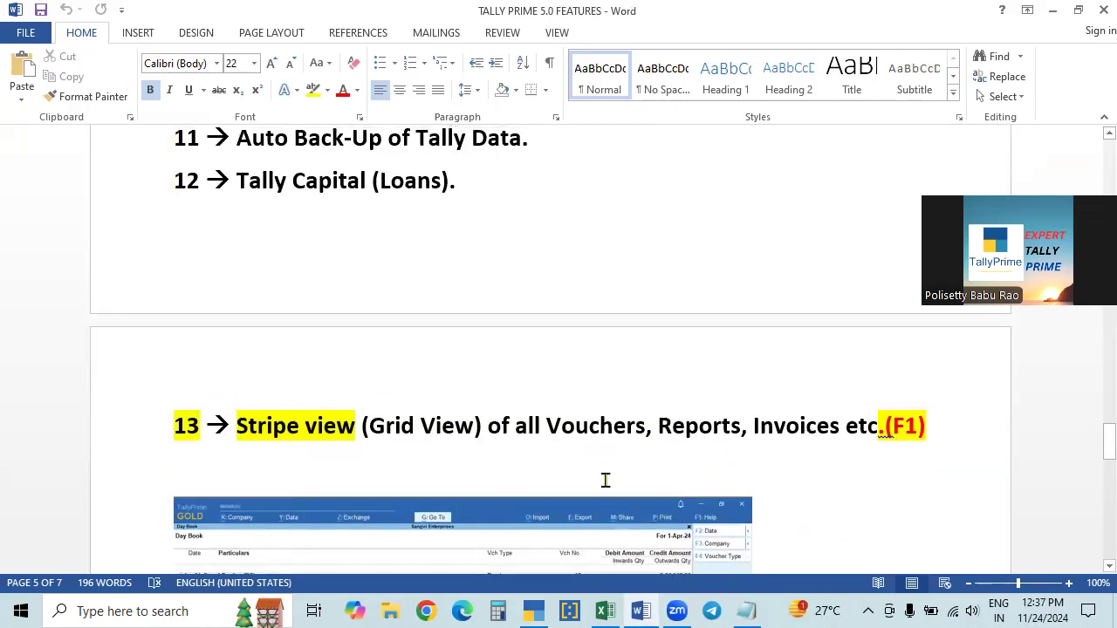
scroll(641, 486, "down", 4)
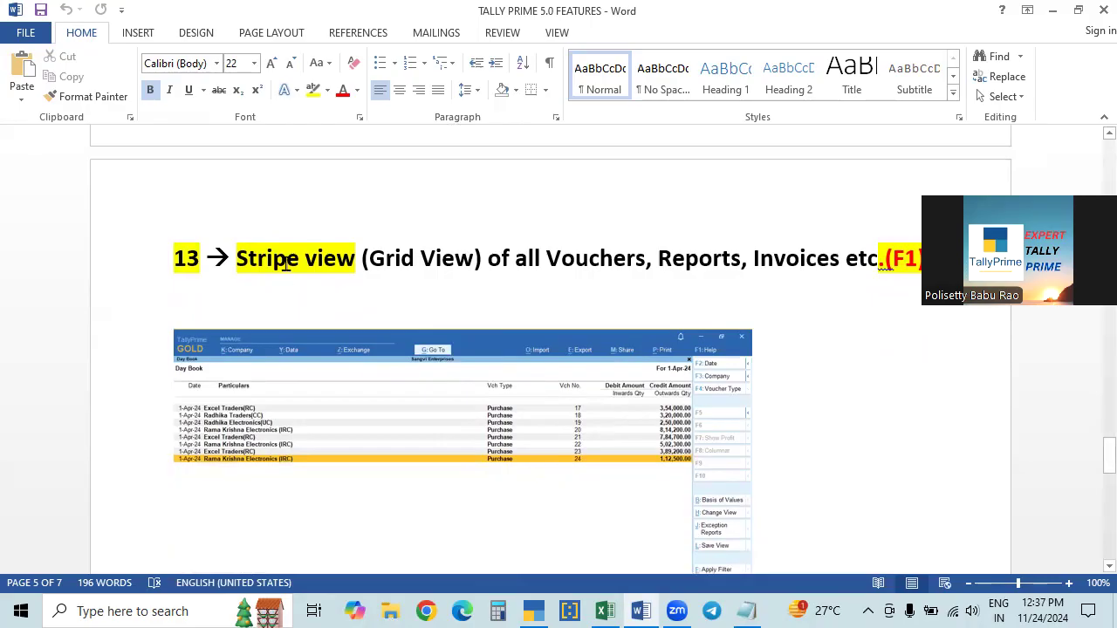
Step: Switch back to TallyPrime at the Gateway of Tally
left_click(533, 611)
key("alt+g")
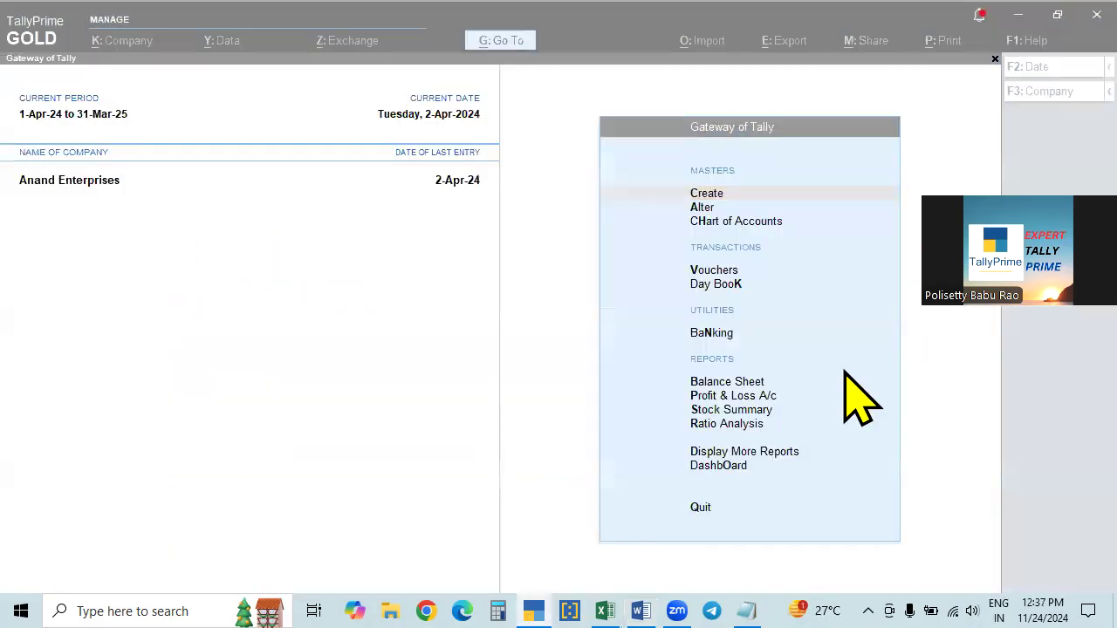
left_click_drag(844, 371, 415, 411)
left_click(663, 342)
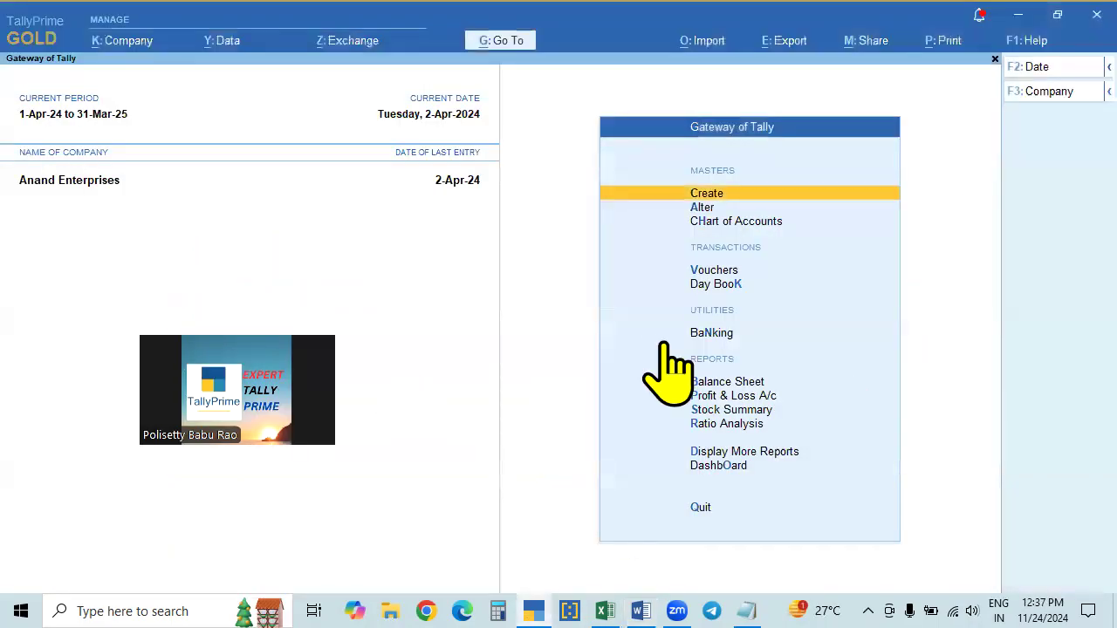
left_click(1015, 39)
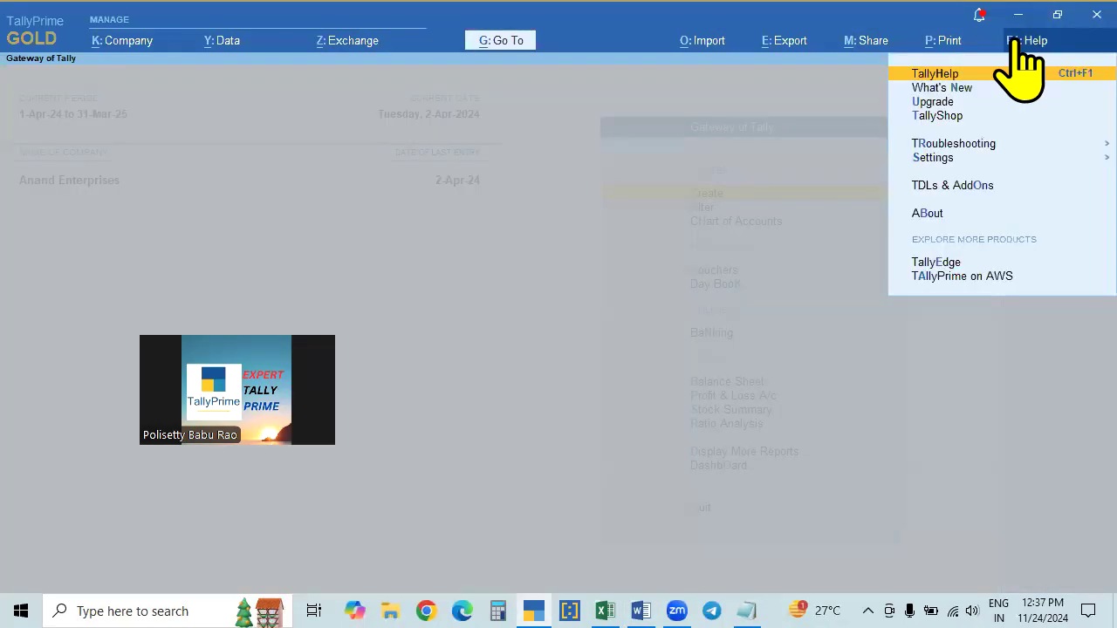
left_click(755, 236)
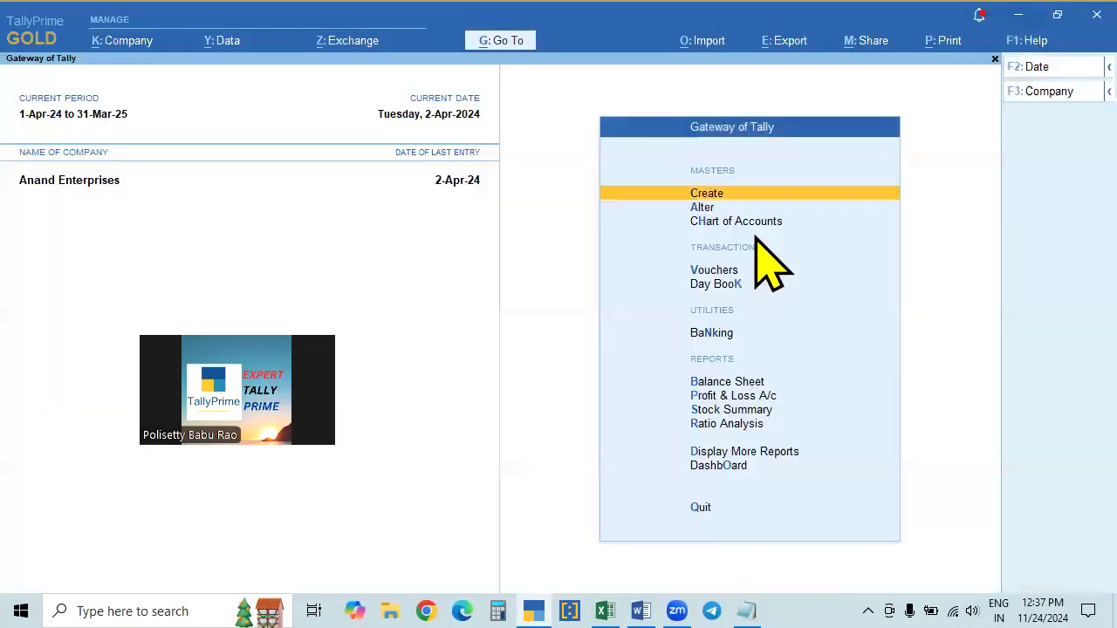
Step: Open the Display Settings and try to set Enable Stripe View for Reports to No
left_click(1019, 40)
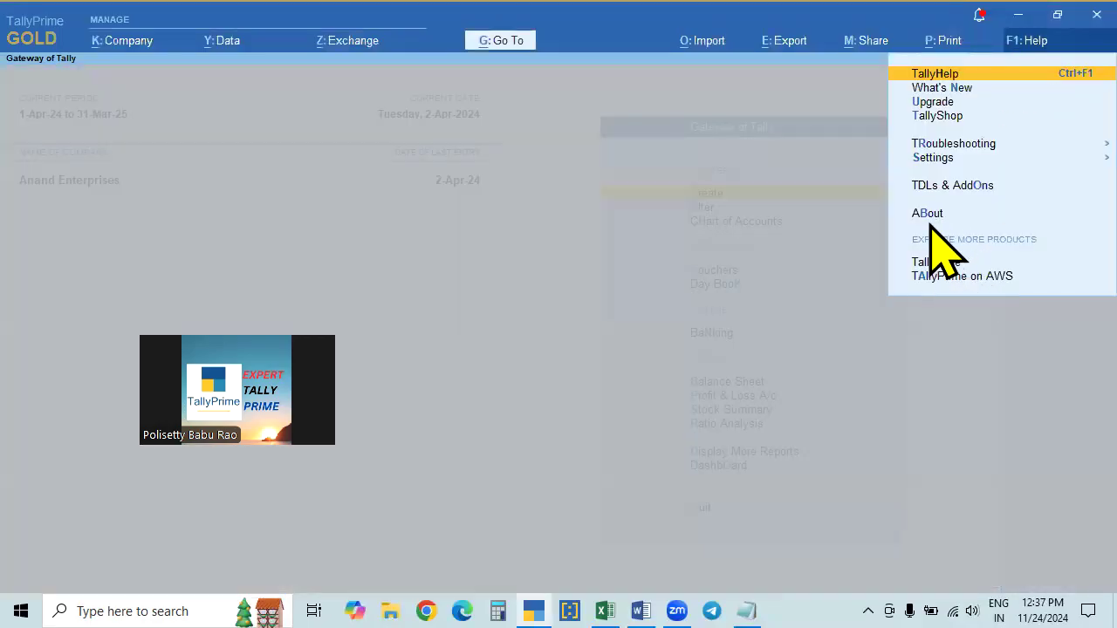
left_click(934, 160)
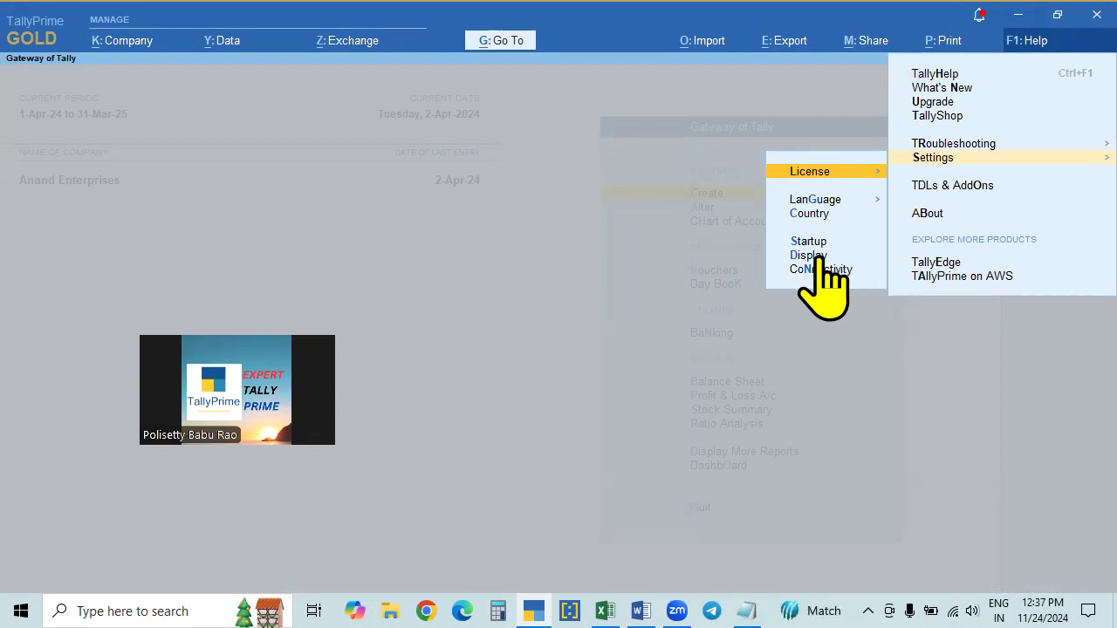
left_click(811, 255)
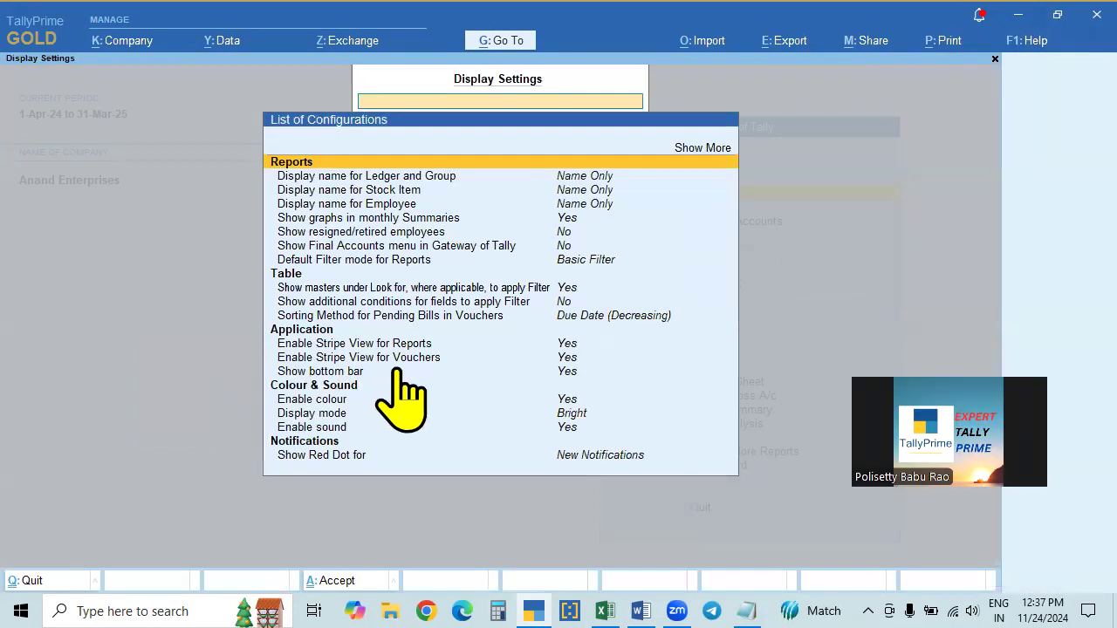
left_click(576, 347)
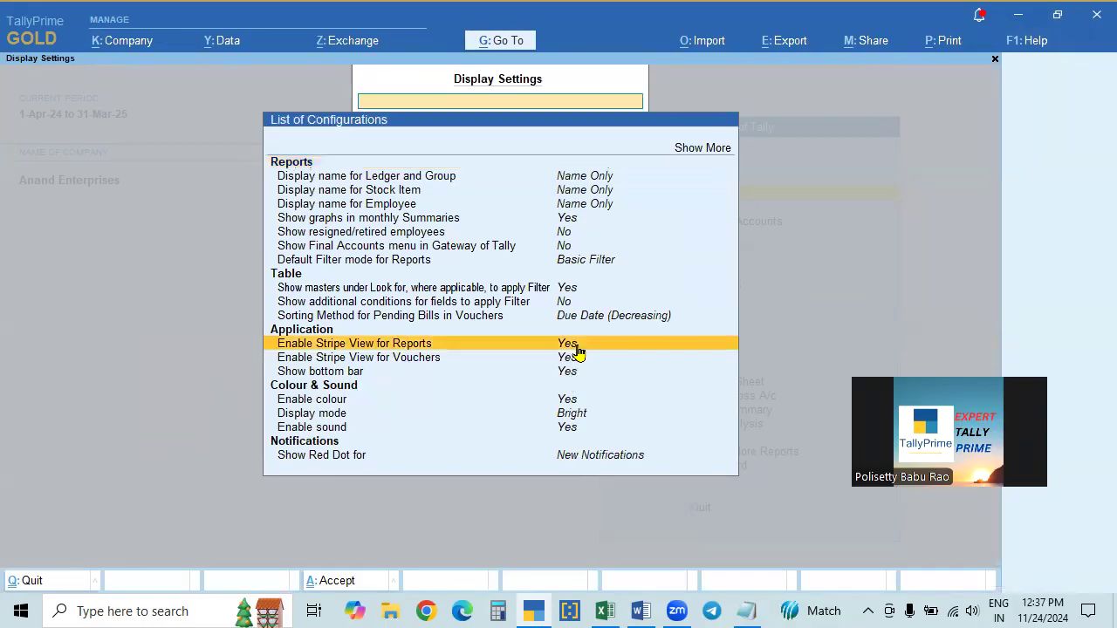
type("n")
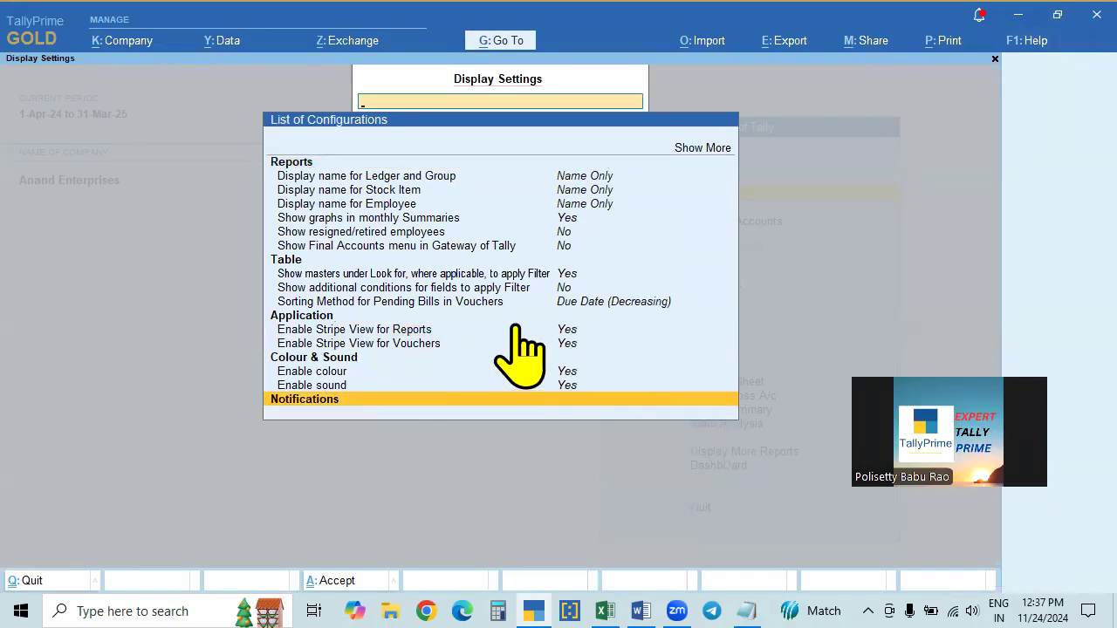
key("Escape")
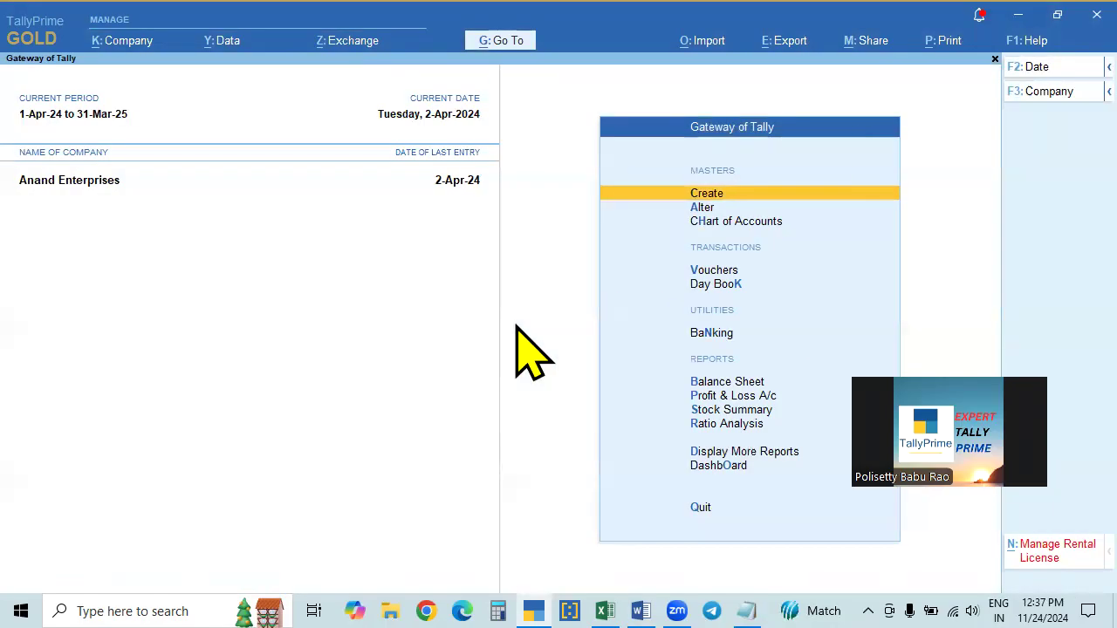
Step: In the Display Settings, set Enable Stripe View for Reports and Enable Stripe View for Vouchers to No
left_click(1018, 42)
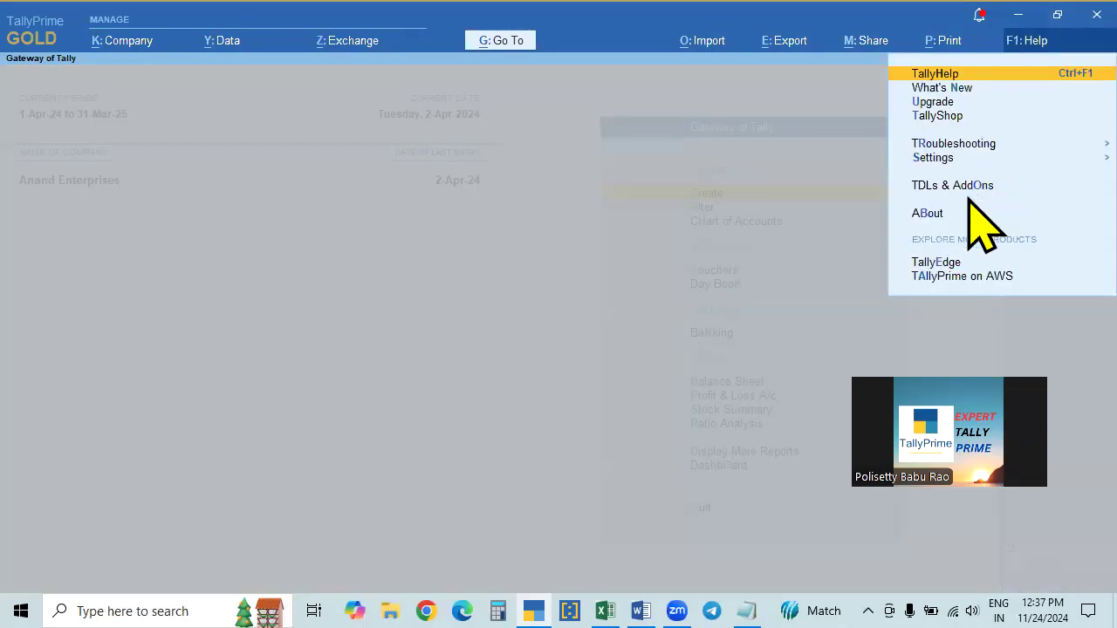
left_click(930, 159)
left_click(804, 256)
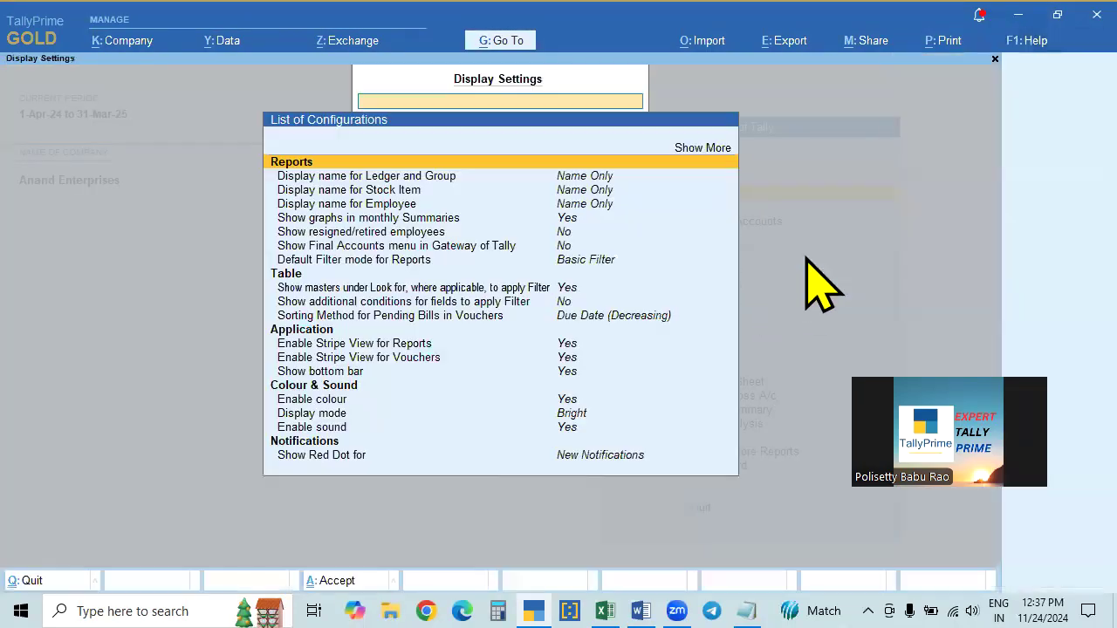
left_click(578, 348)
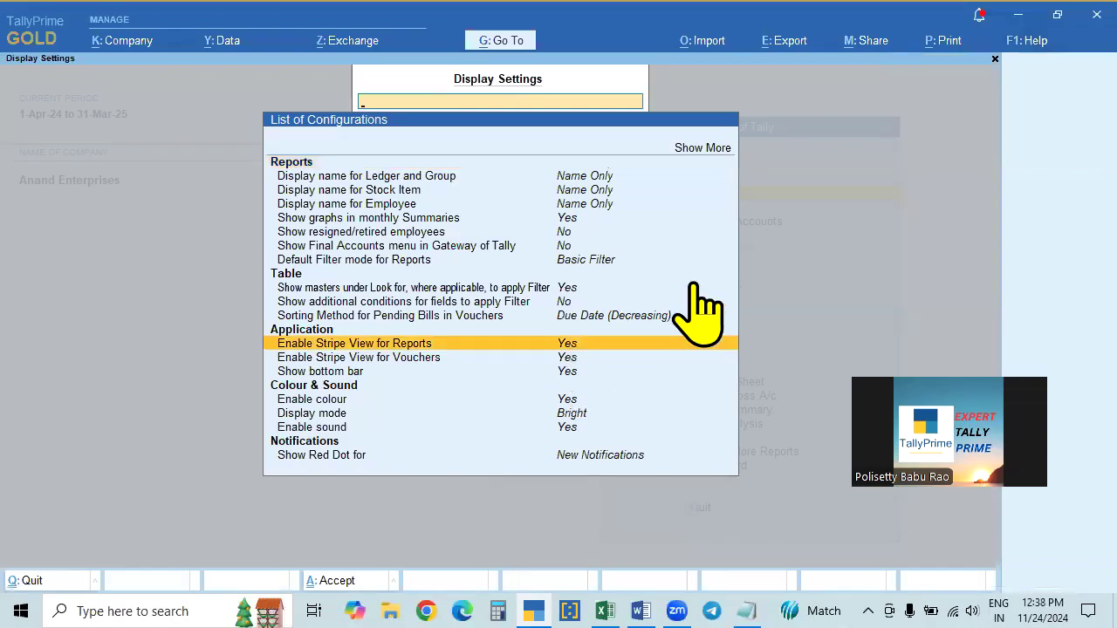
key("Return")
key("Down")
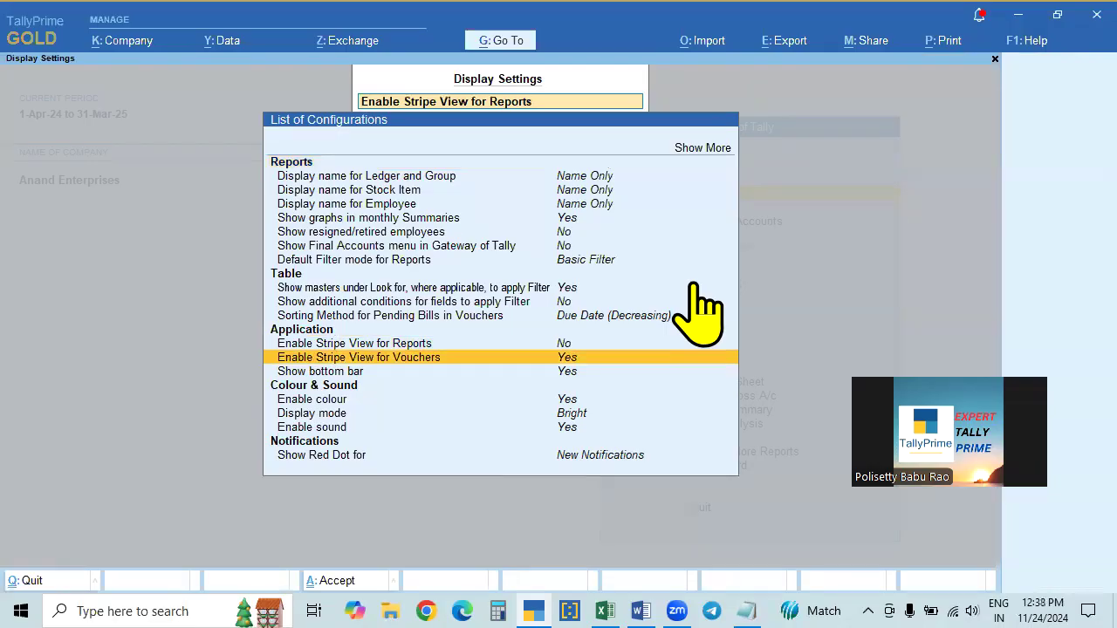
key("Return")
key("Escape")
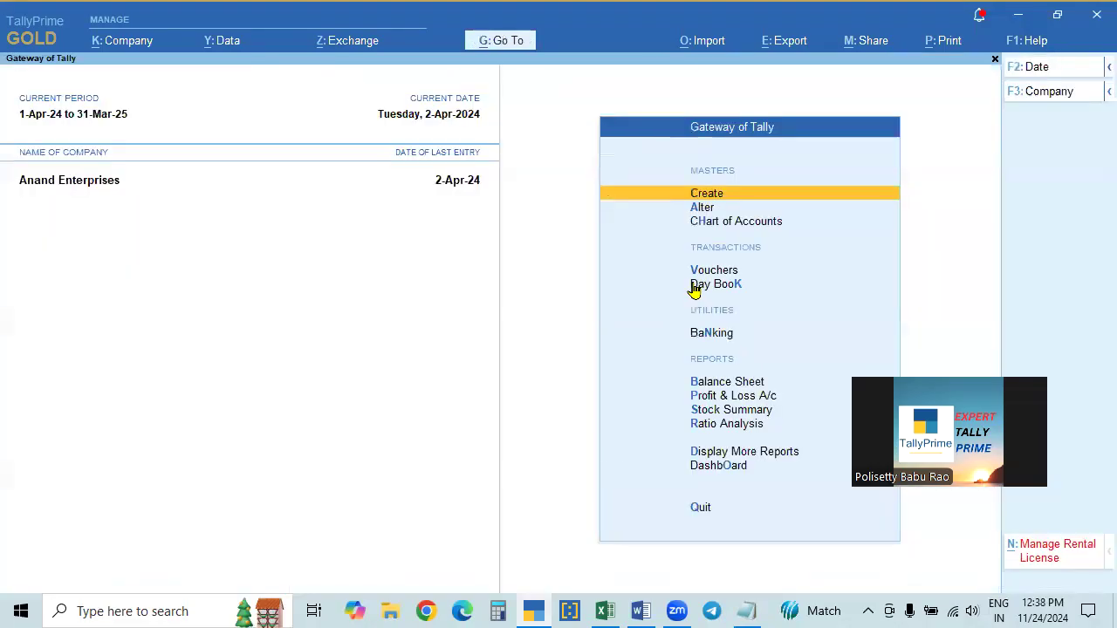
Step: View the Anand Enterprises Day Book for the period 1-Apr-24 to 2-Apr-24 and return to the Gateway of Tally
left_click(701, 288)
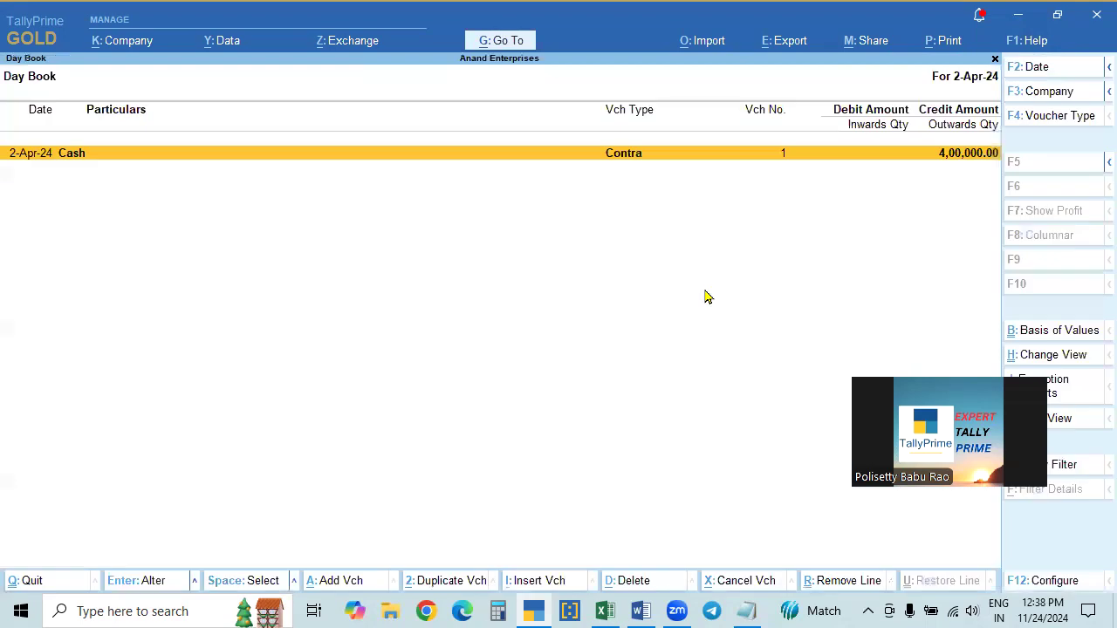
key("F2")
key("BackSpace")
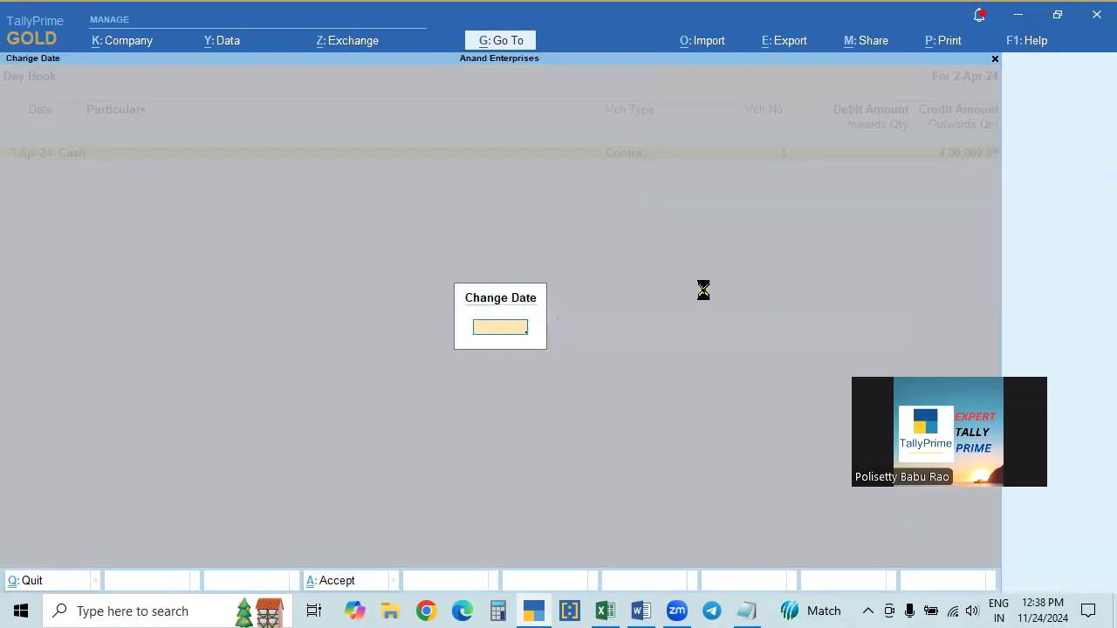
key("Return")
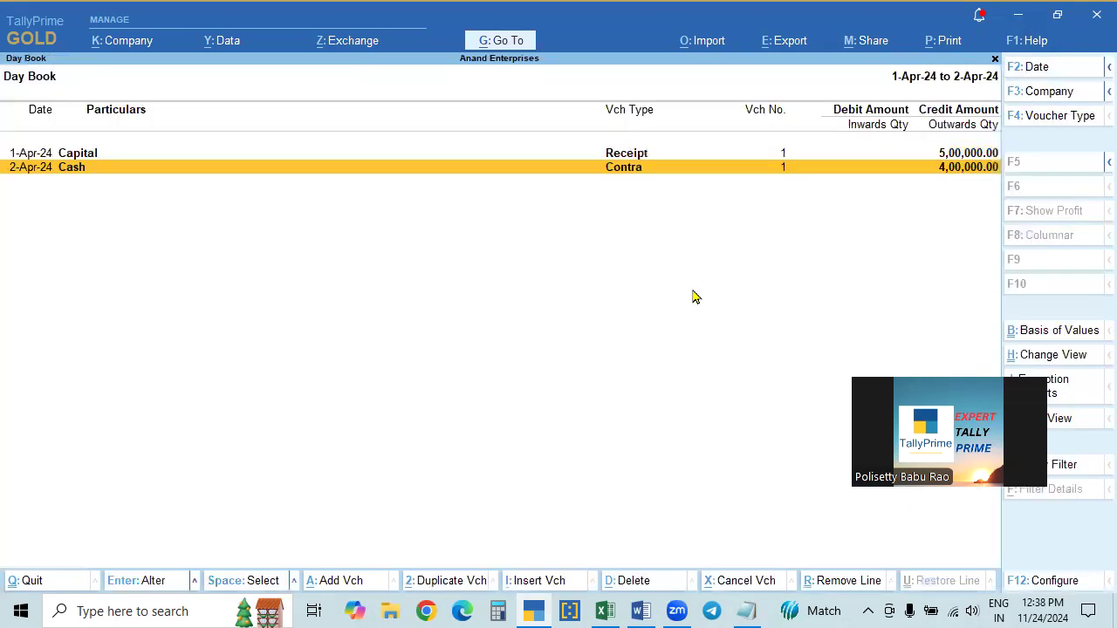
key("Escape")
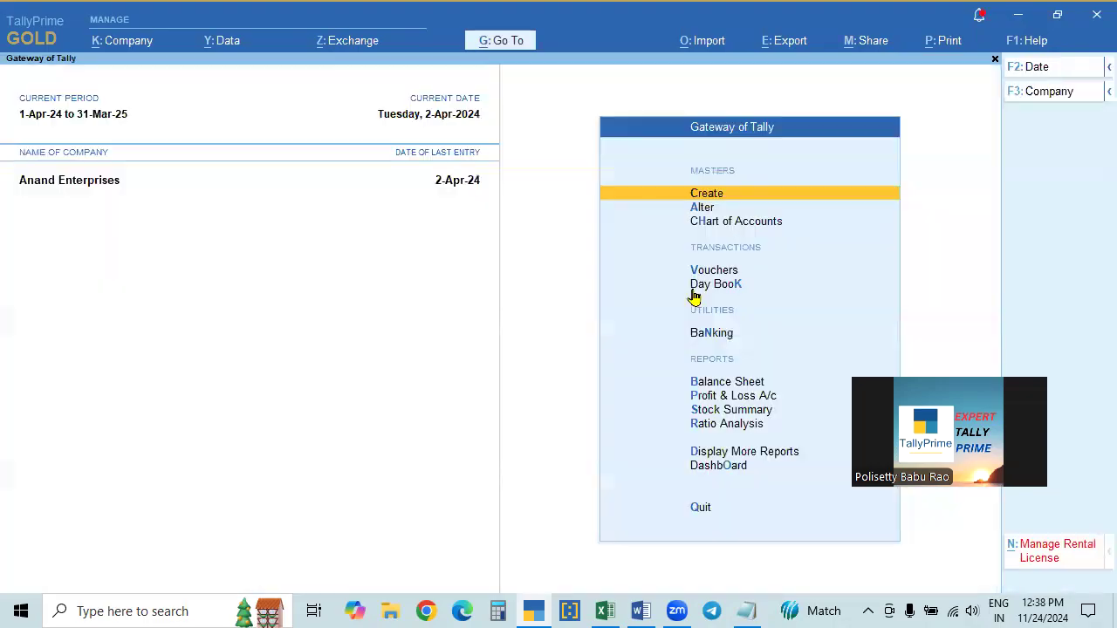
Step: Shut Anand Enterprises without backing it up and load the company Rama Krishna Electronics
key("alt+F3")
key("Return")
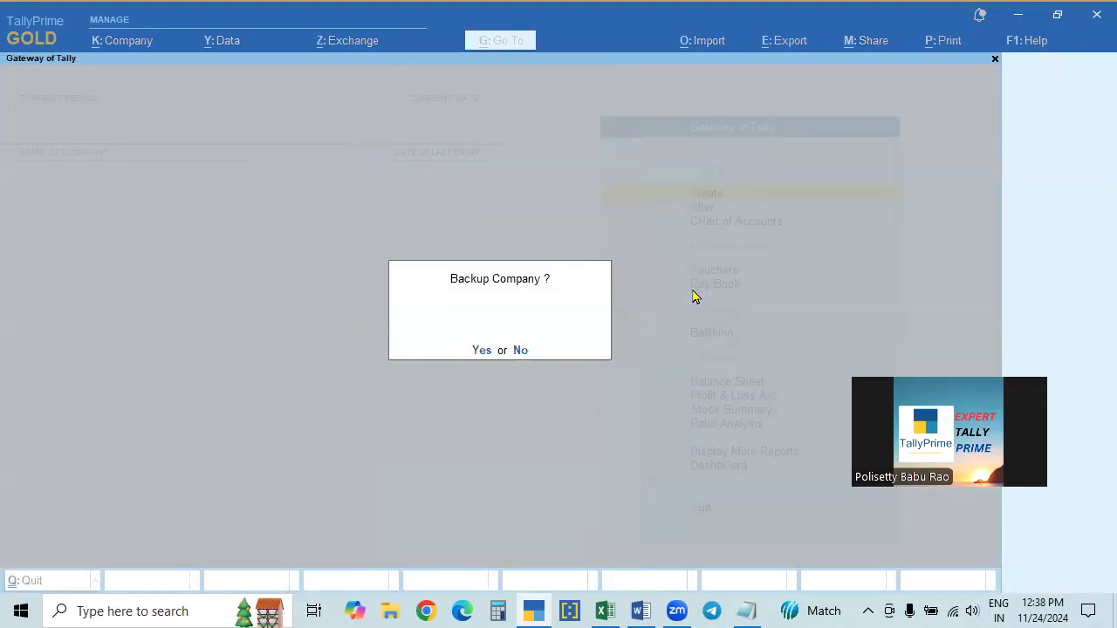
key("n")
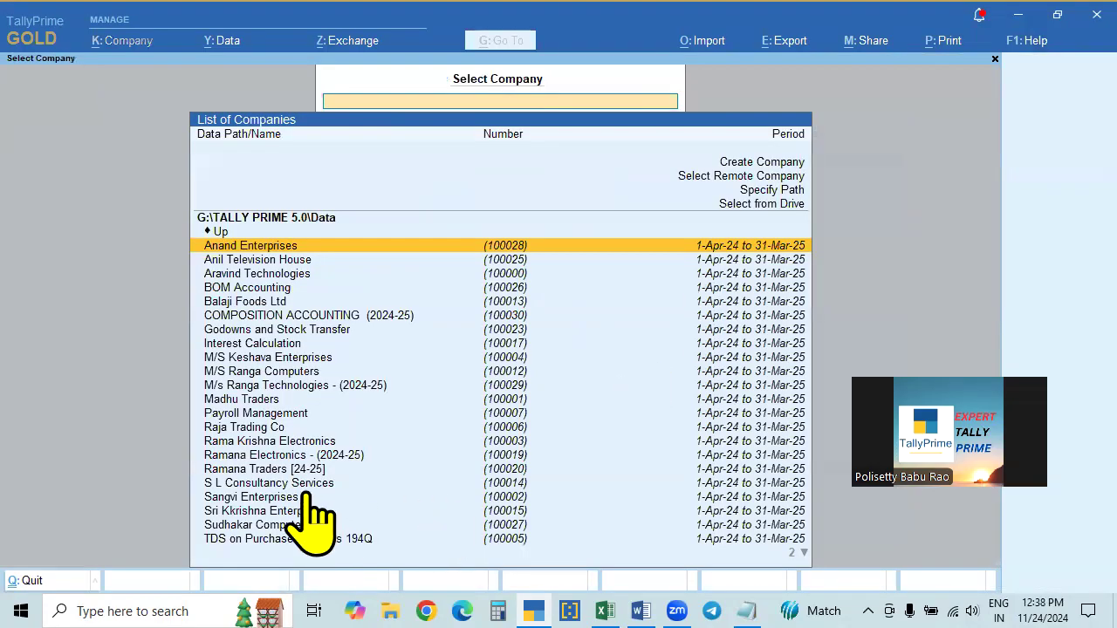
left_click(283, 456)
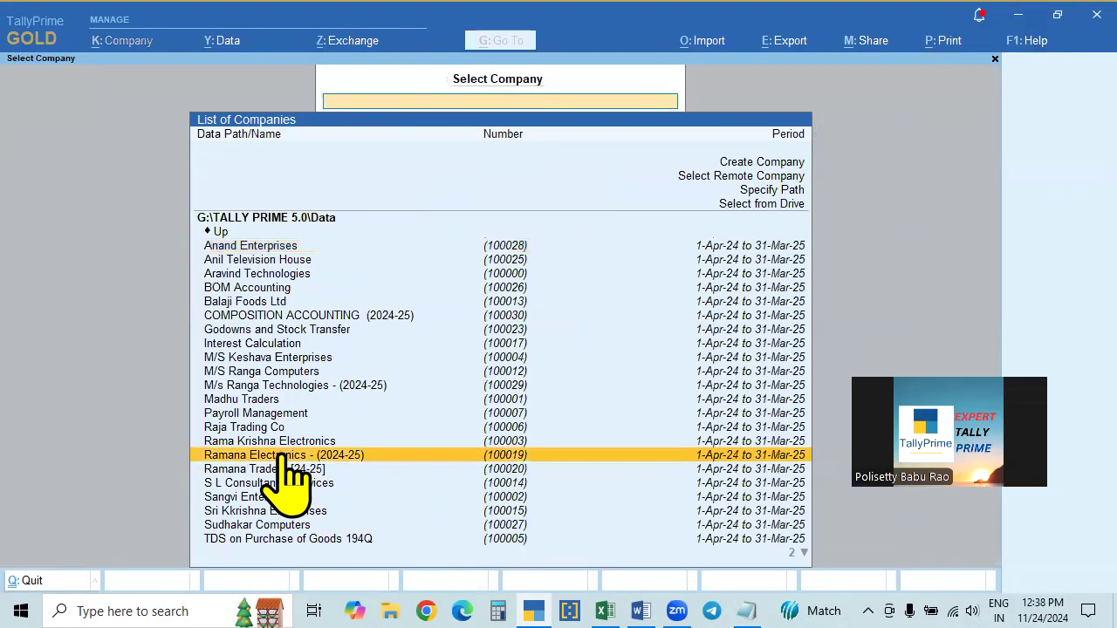
left_click(295, 442)
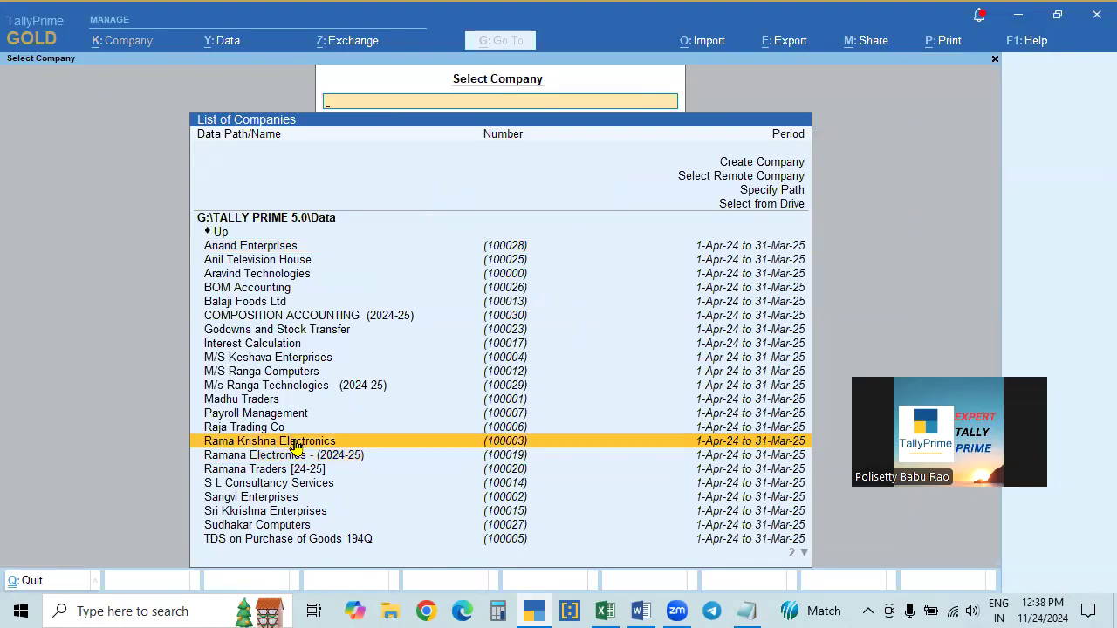
left_click(295, 442)
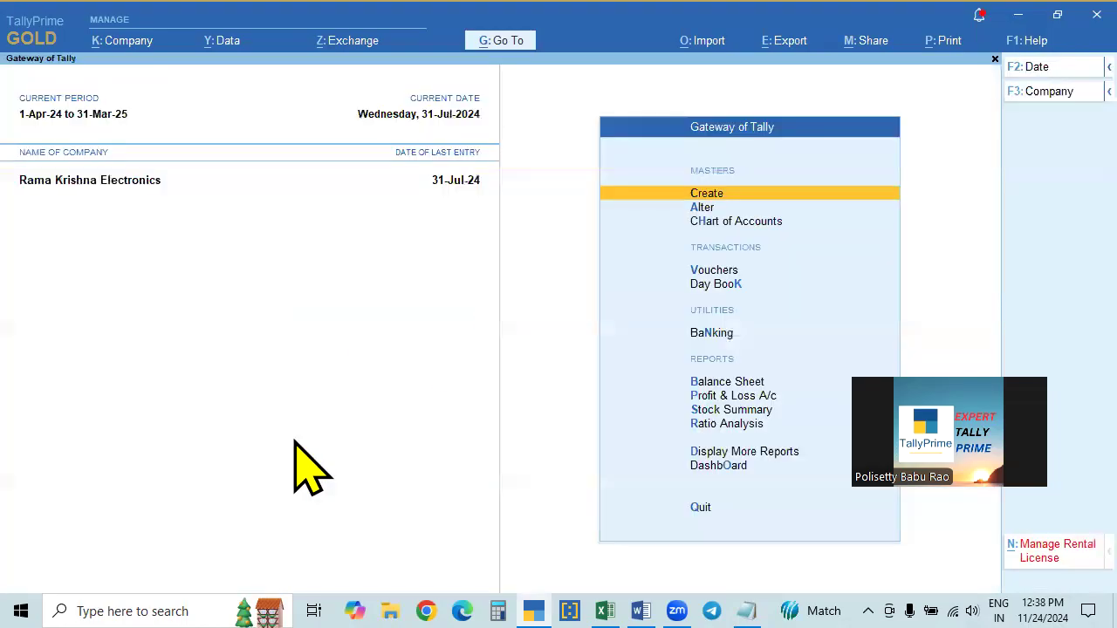
Step: Open the Day Book of Rama Krishna Electronics and extend its period to 1-Apr-24 to 31-Jul-24
key("k")
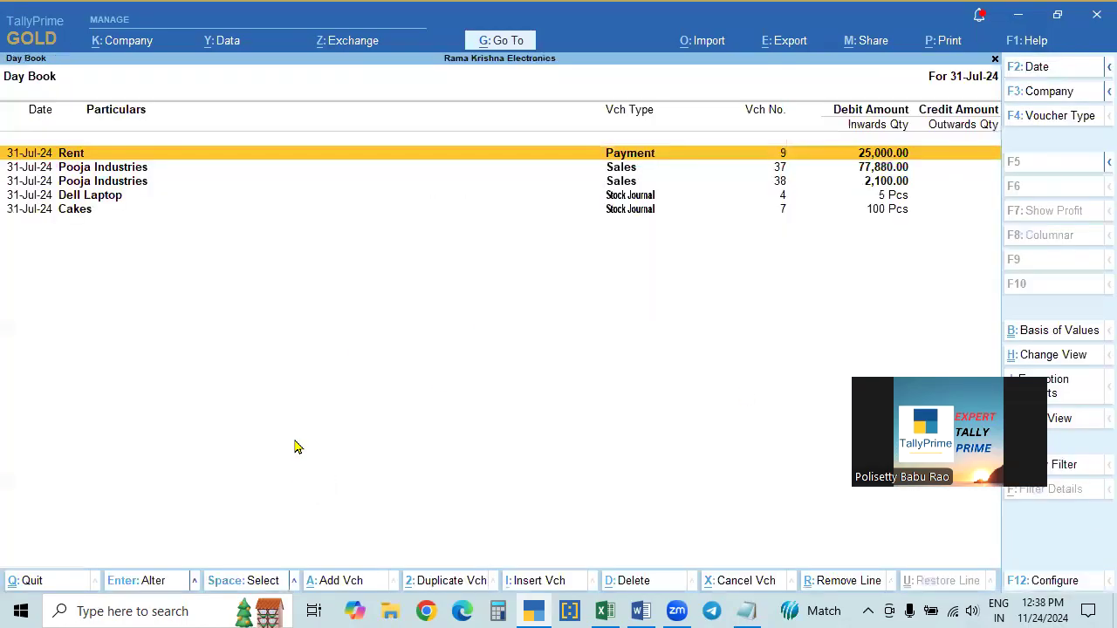
key("F2")
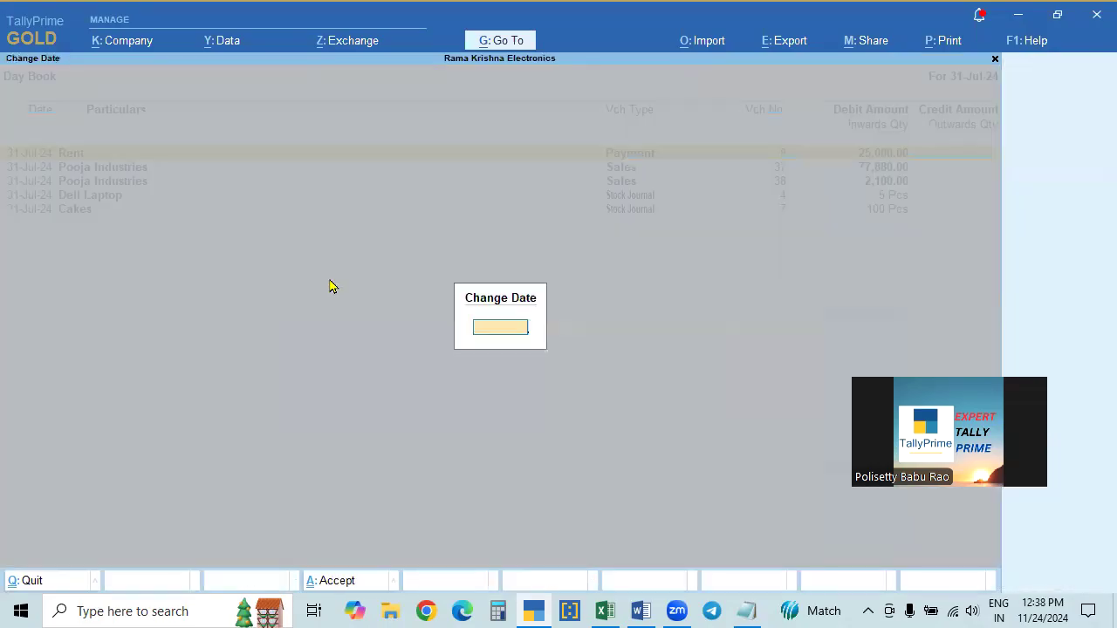
key("Return")
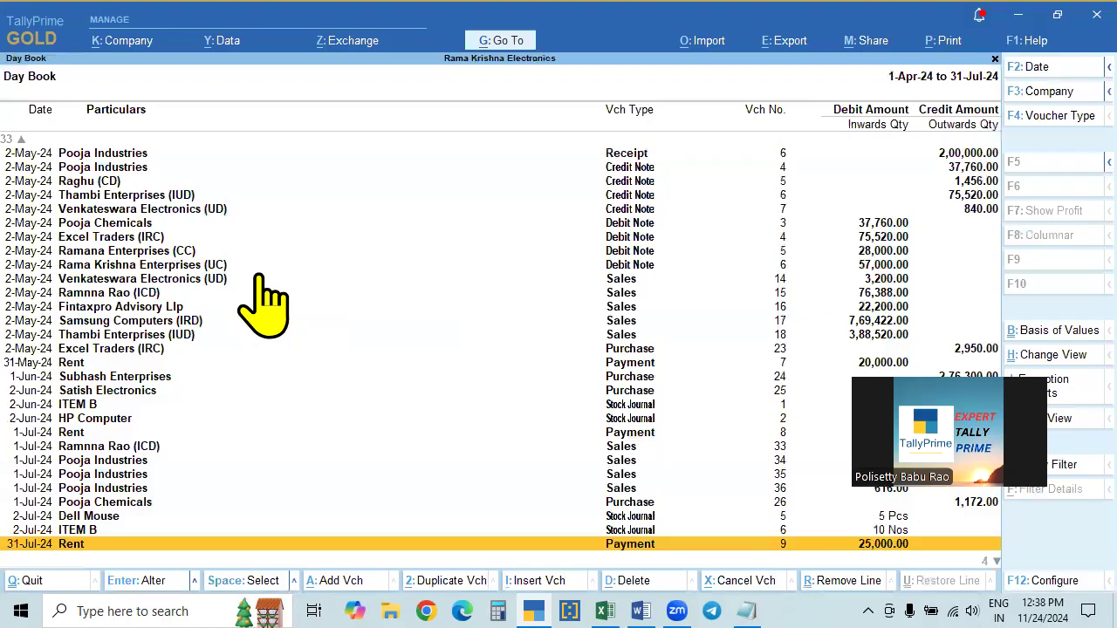
Step: Set Enable Stripe View for Reports and for Vouchers to Yes in the Display Settings, and reopen the Day Book
left_click(1026, 40)
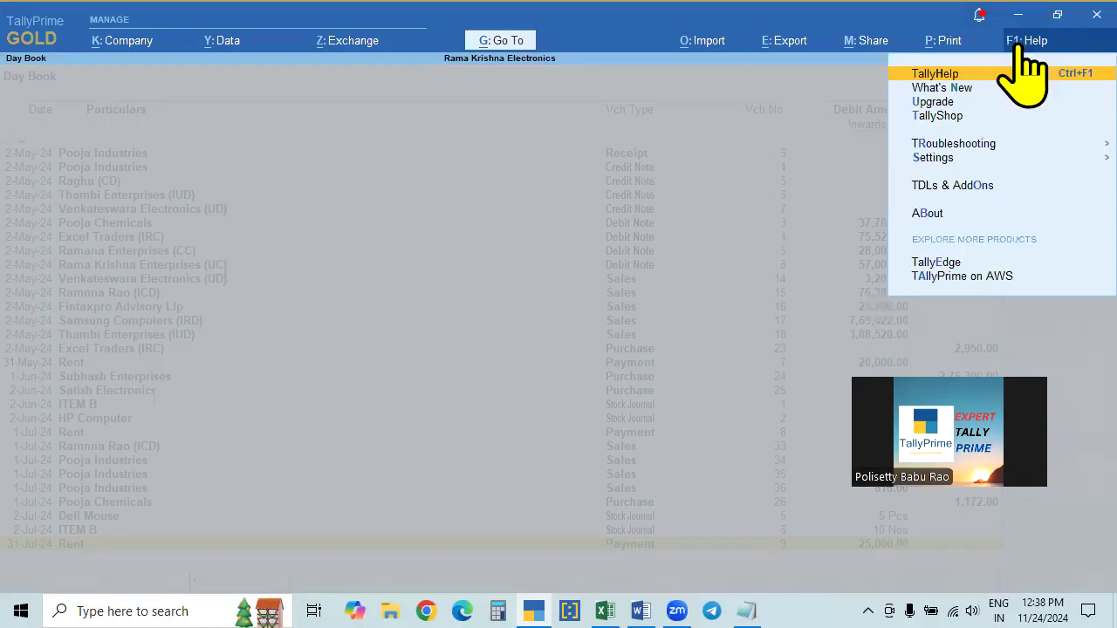
left_click(943, 160)
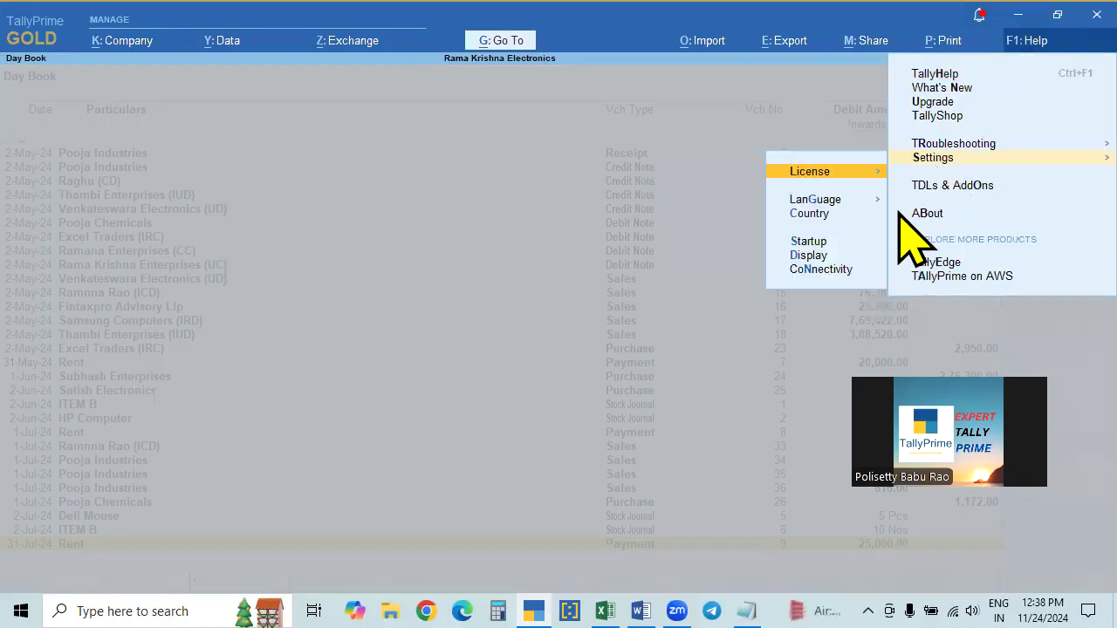
left_click(810, 255)
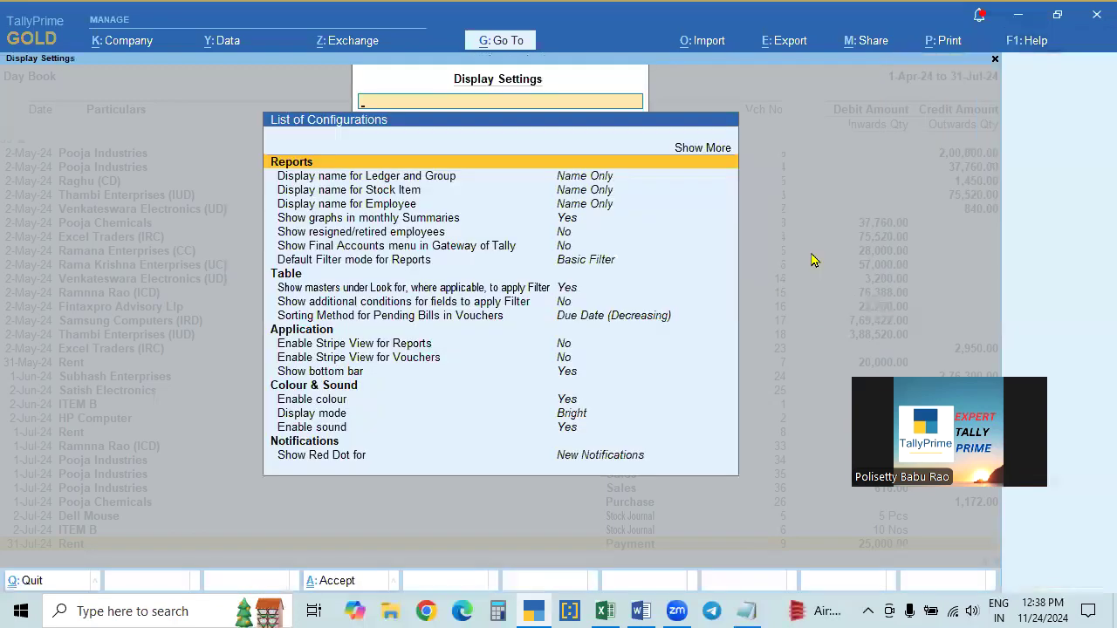
key("Down")
key("Down")
key("Down")
key("Down")
key("Down")
key("Down")
key("Down")
key("Down")
key("Down")
key("Down")
key("Down")
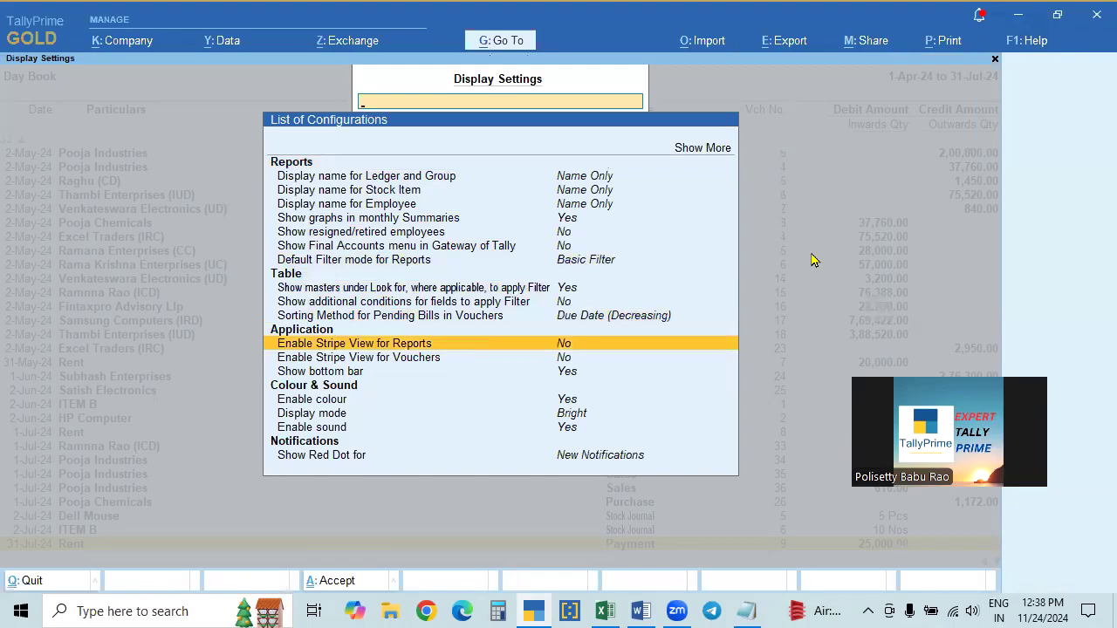
key("Return")
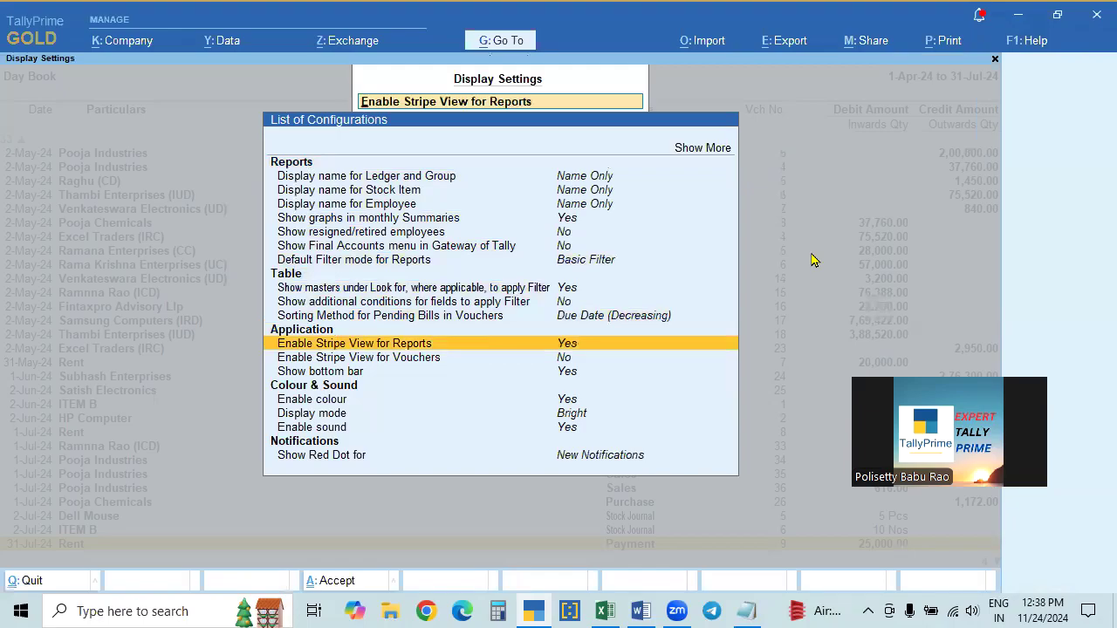
key("Down")
key("Return")
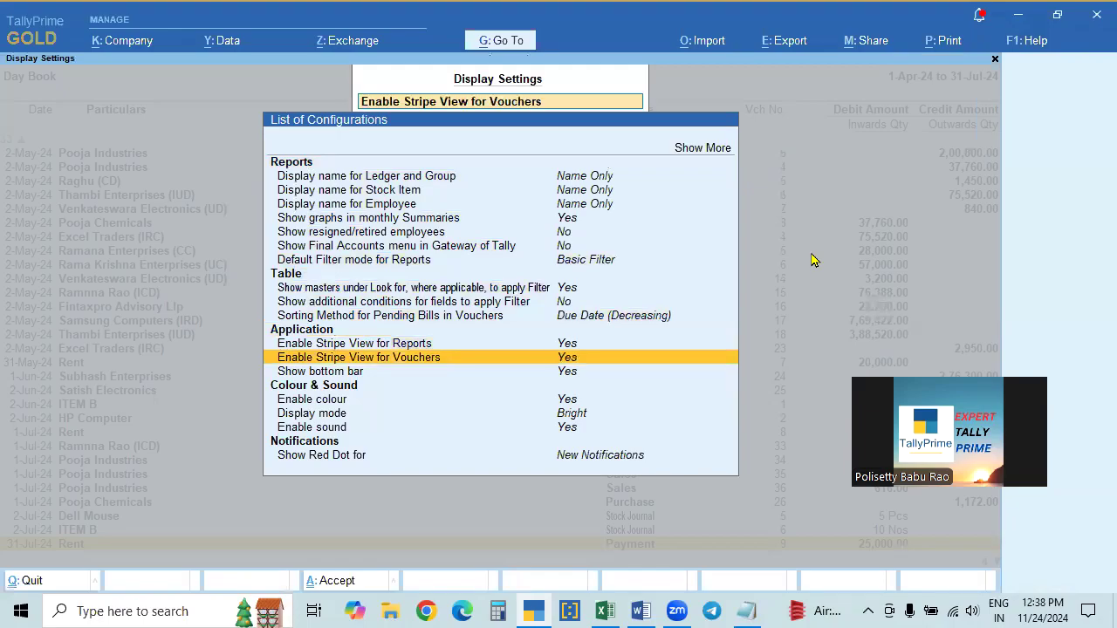
key("ctrl+a")
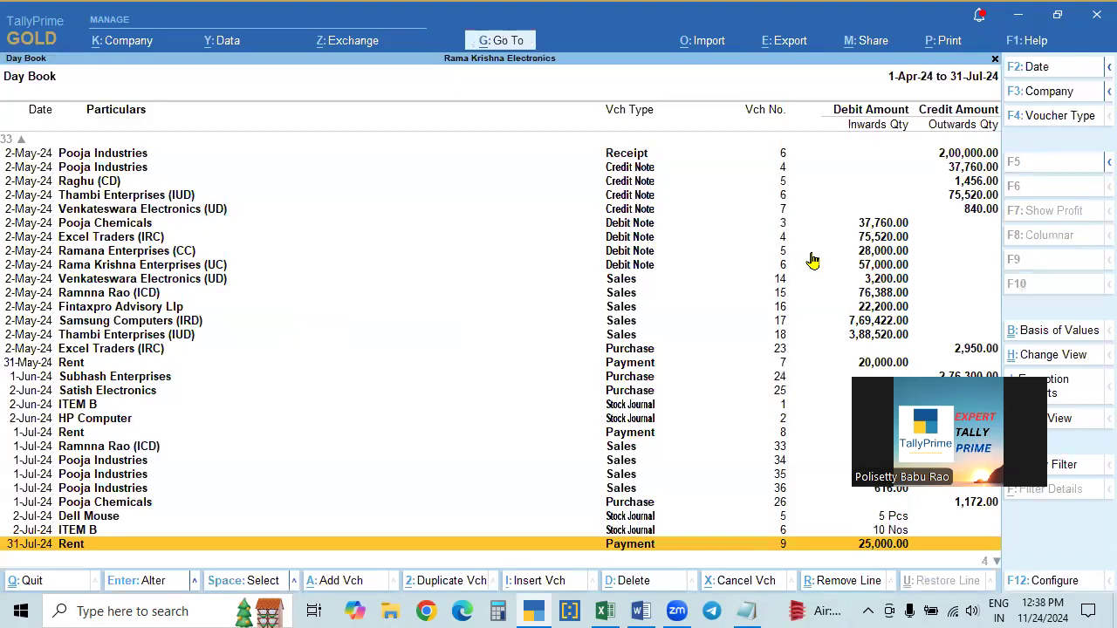
key("Escape")
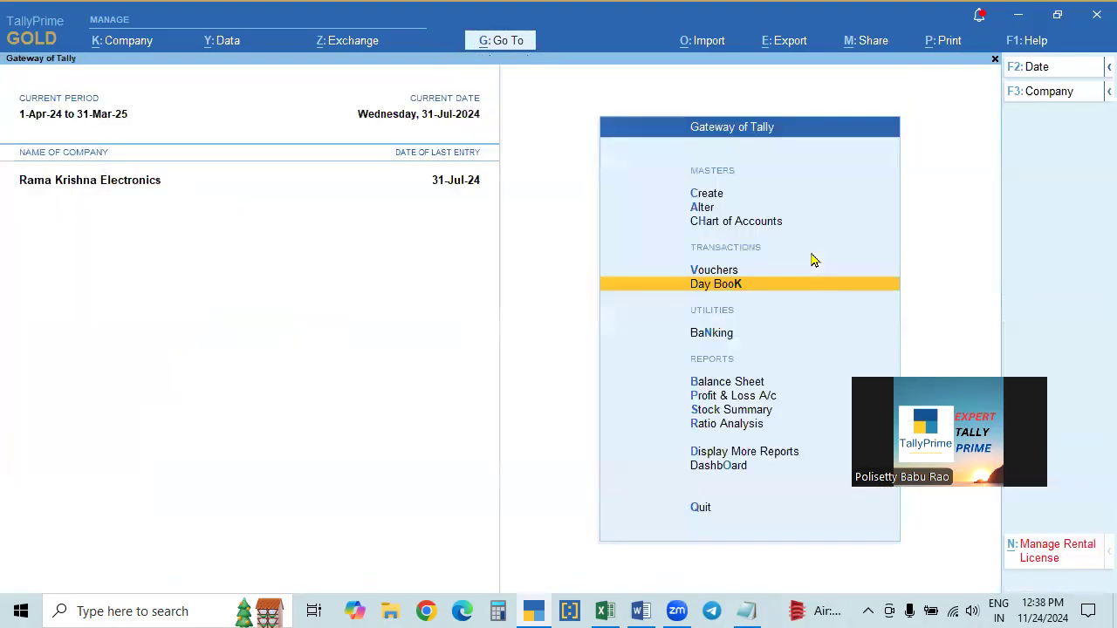
key("Return")
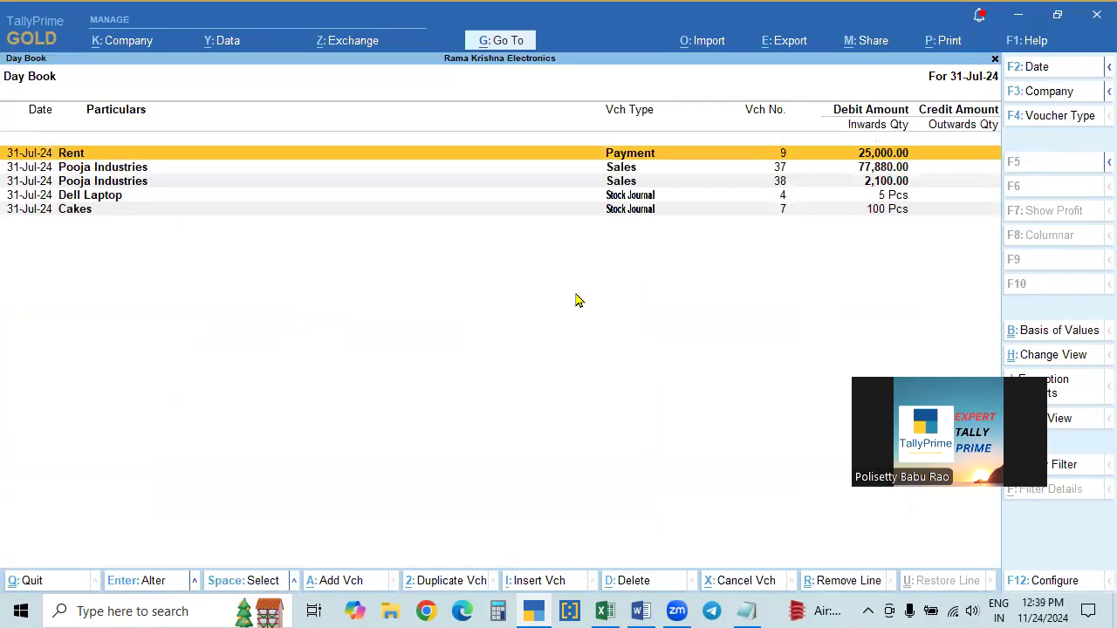
Step: Turn both Stripe View options, for Reports and for Vouchers, to No in the Display Settings and accept the change
left_click(1026, 40)
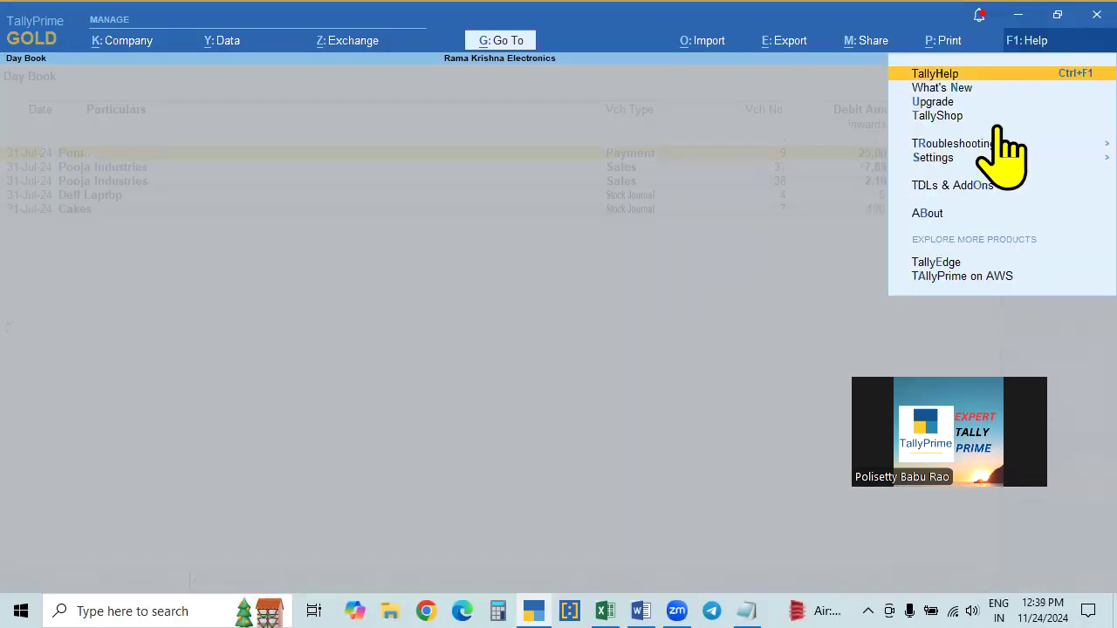
left_click(930, 168)
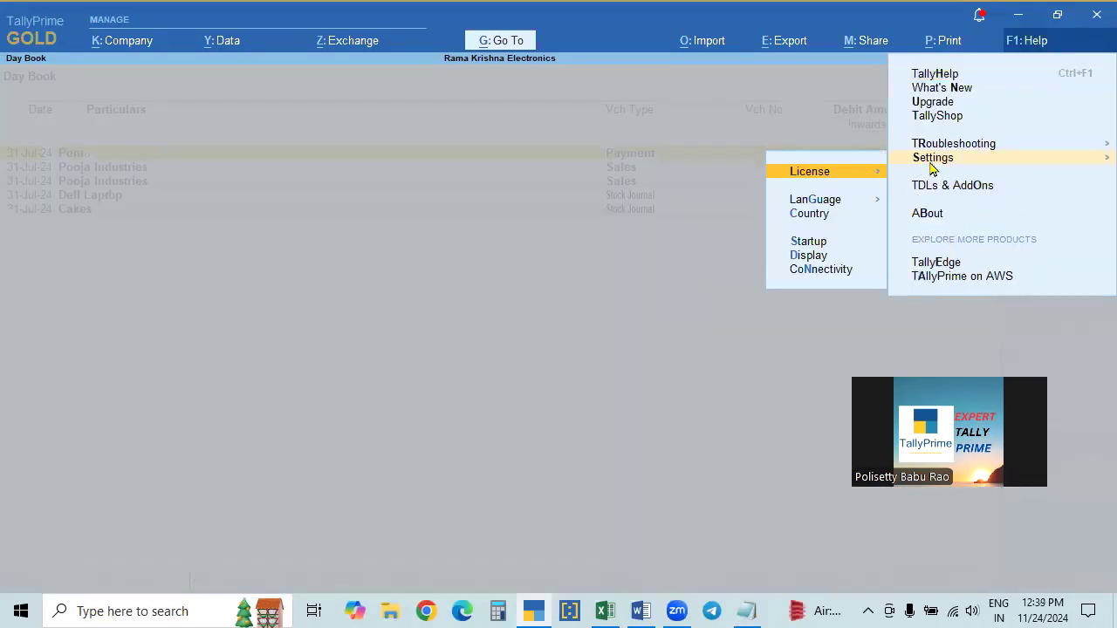
key("Down")
key("Down")
key("Down")
key("Down")
key("Return")
key("Down")
key("Down")
key("Down")
key("Down")
key("Down")
key("Down")
key("Down")
key("Down")
key("Down")
key("Down")
key("Down")
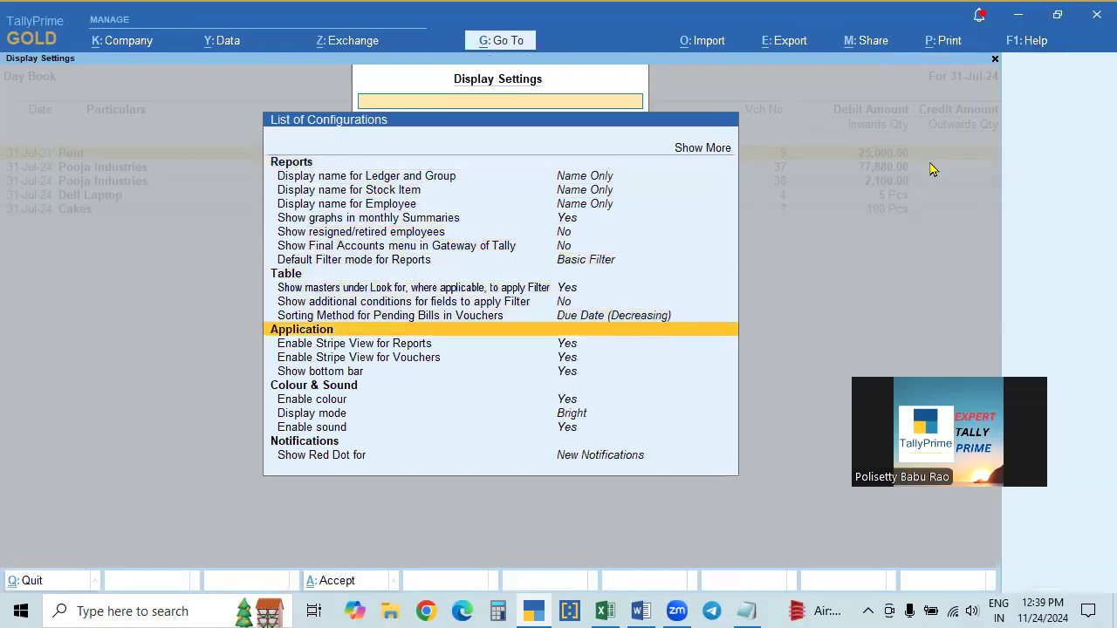
key("Down")
key("Return")
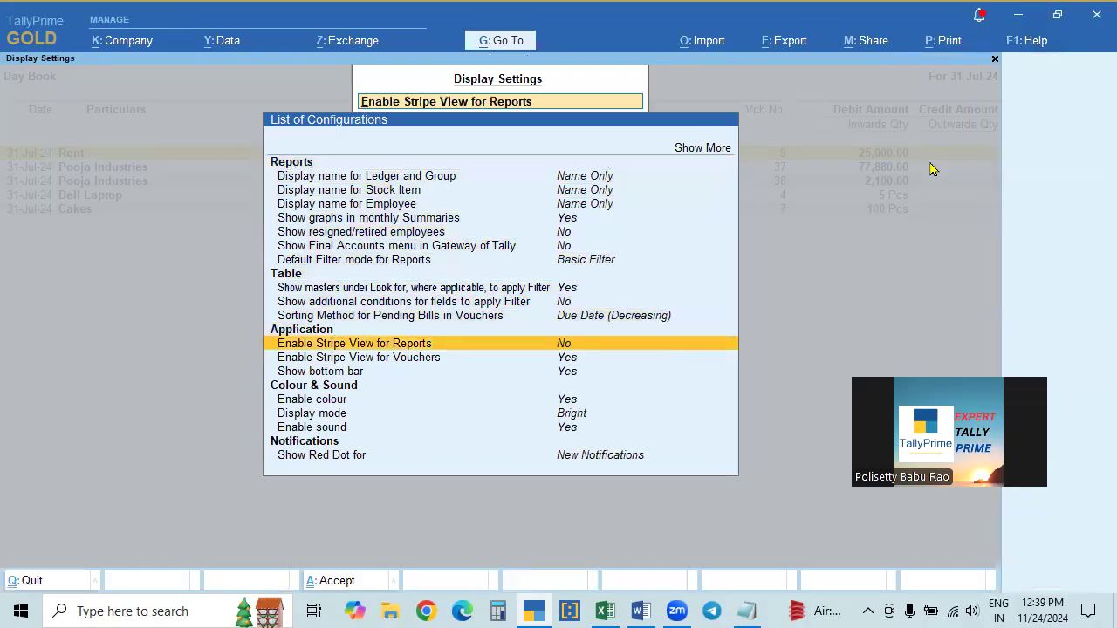
key("Down")
key("Return")
key("ctrl+a")
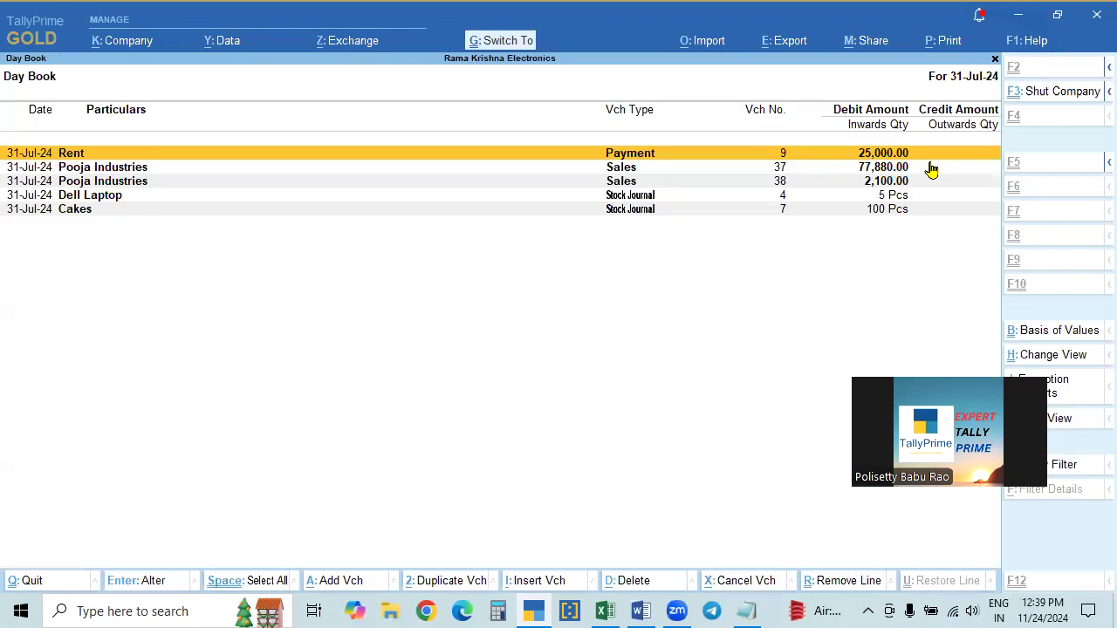
Step: Reopen the Day Book and show its vouchers for the period 1-Apr-24 to 31-Jul-24
key("Escape")
key("Return")
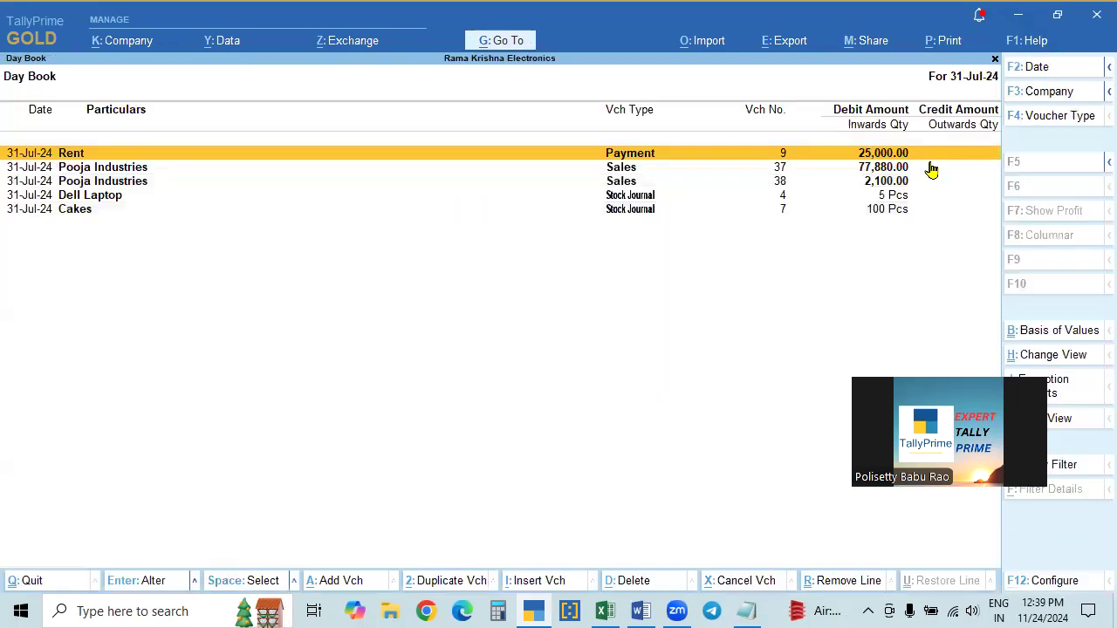
key("F2")
key("BackSpace")
key("Return")
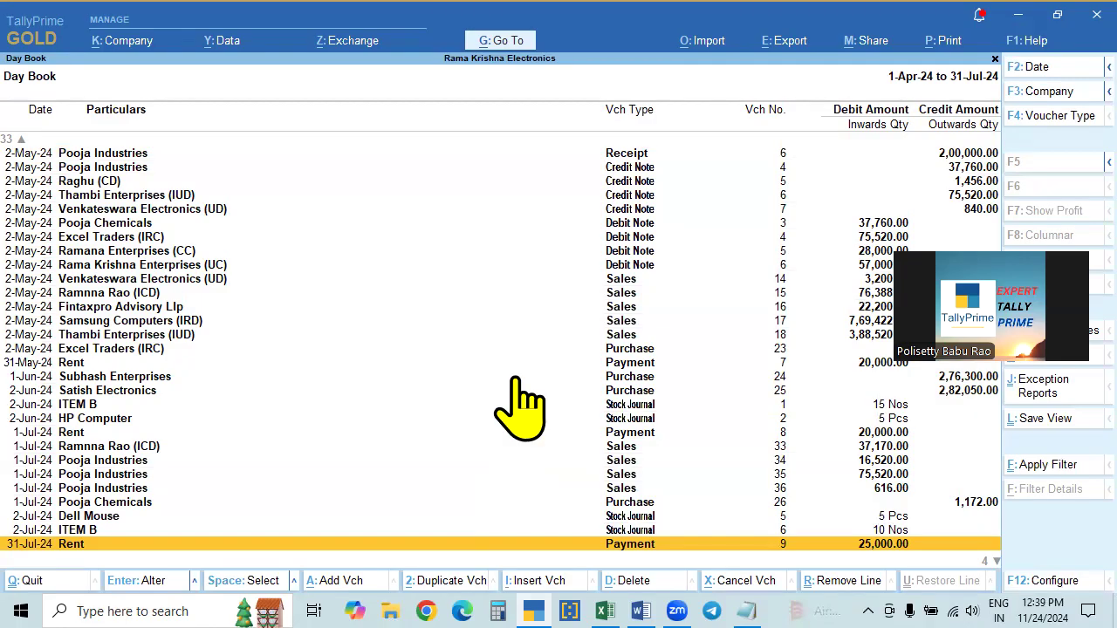
Step: Configure the Day Book with the Detailed report format and Enable Stripe View set to Yes, and exit the report
key("F12")
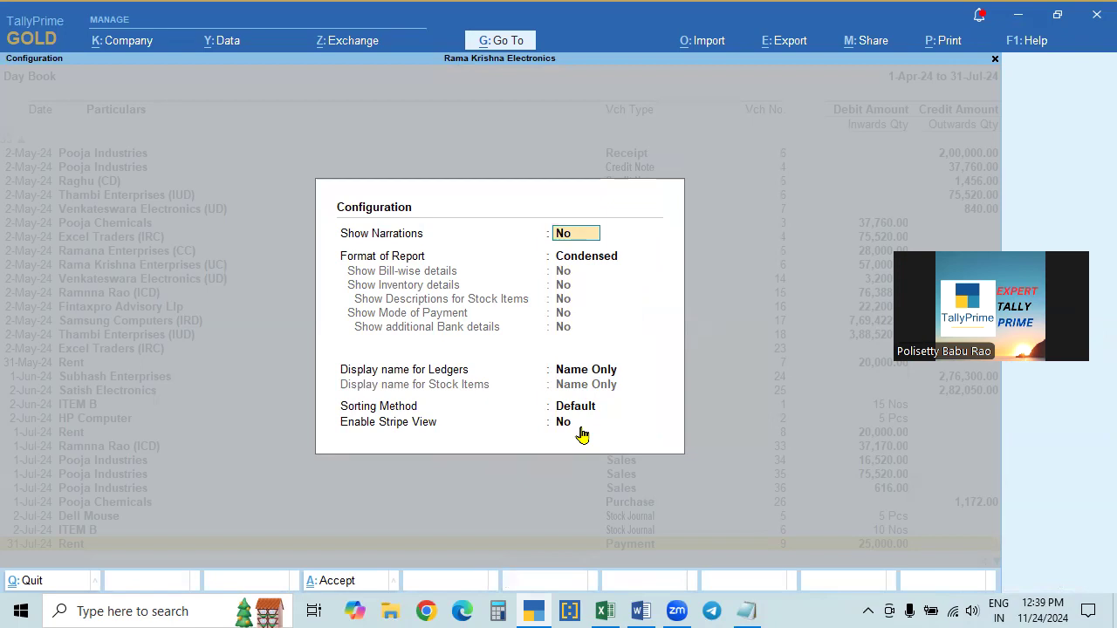
key("Return")
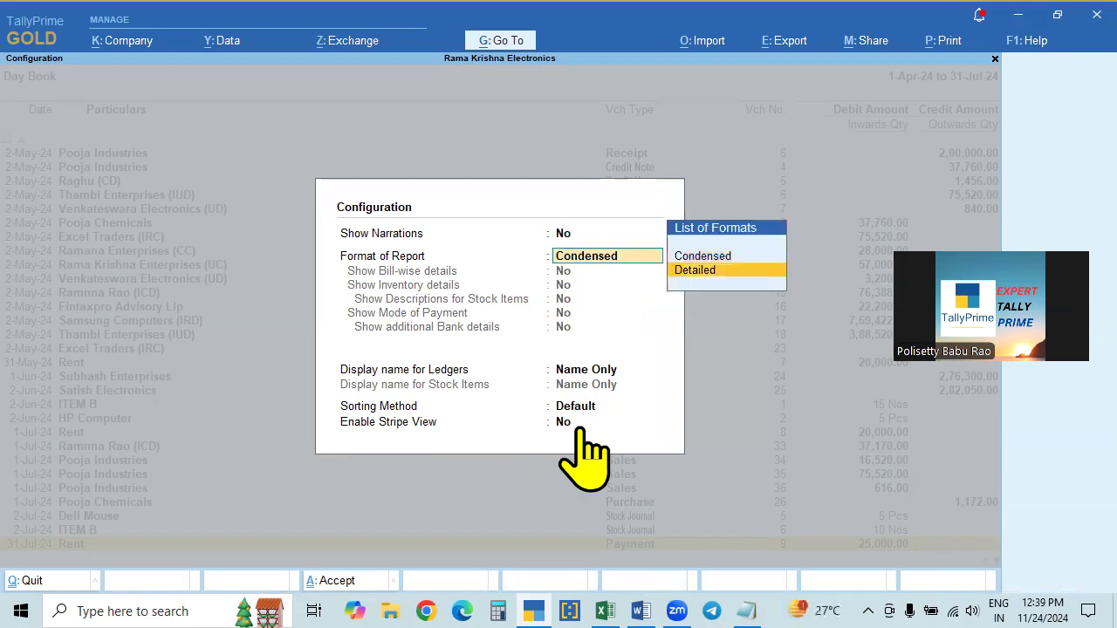
key("Return")
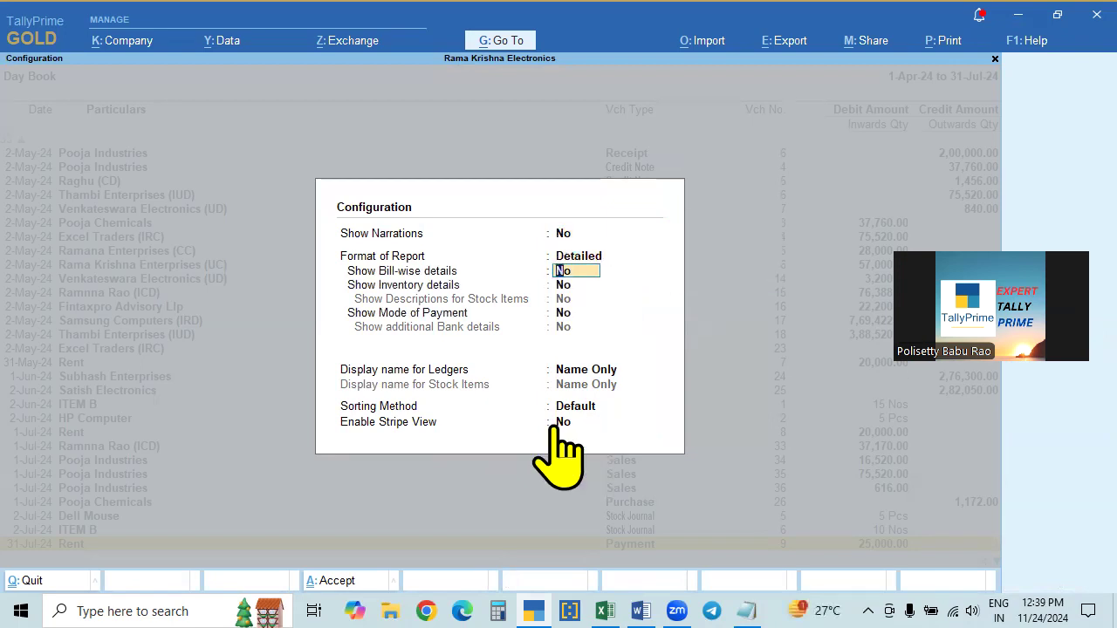
left_click(566, 423)
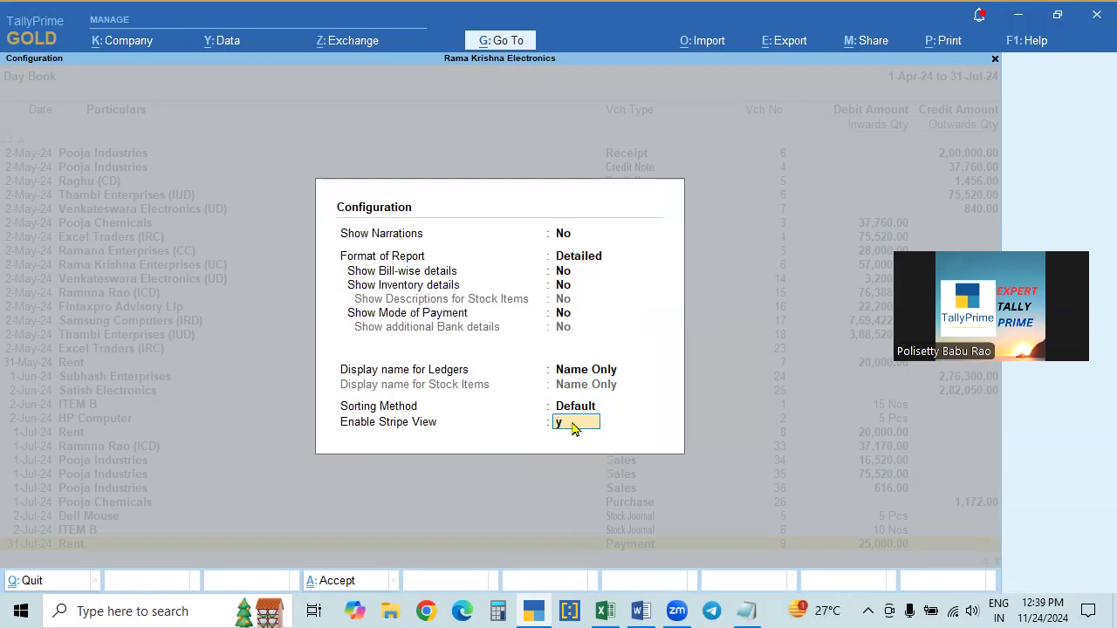
key("y")
scroll(611, 392, "down", 3)
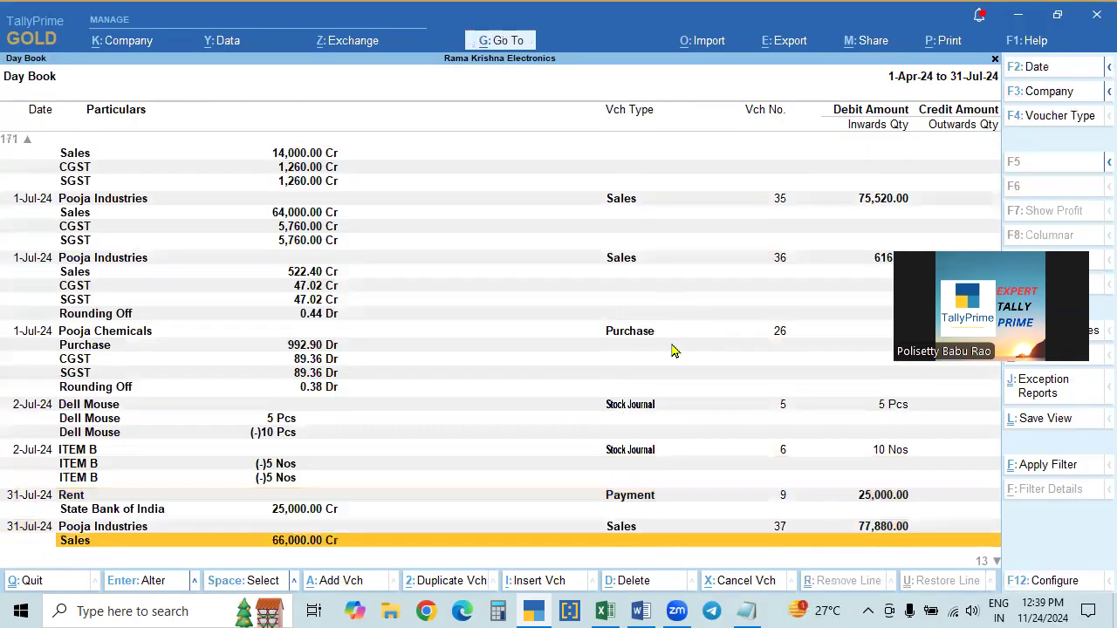
key("Escape")
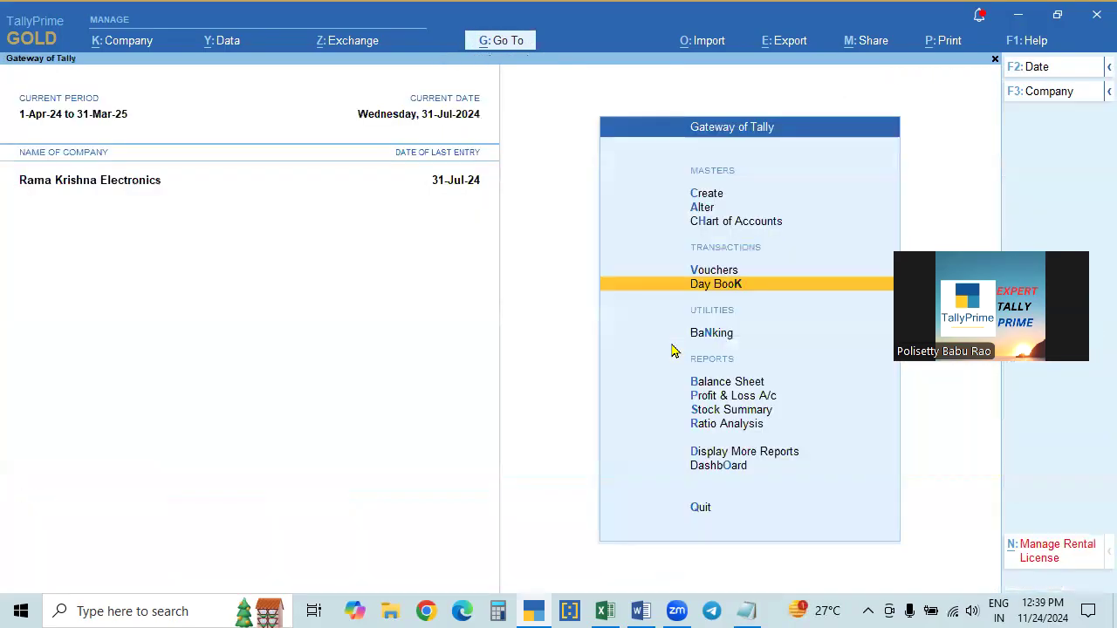
Step: Reopen the Day Book and set its period to 1-Apr-24 to 31-Jul-24
key("Return")
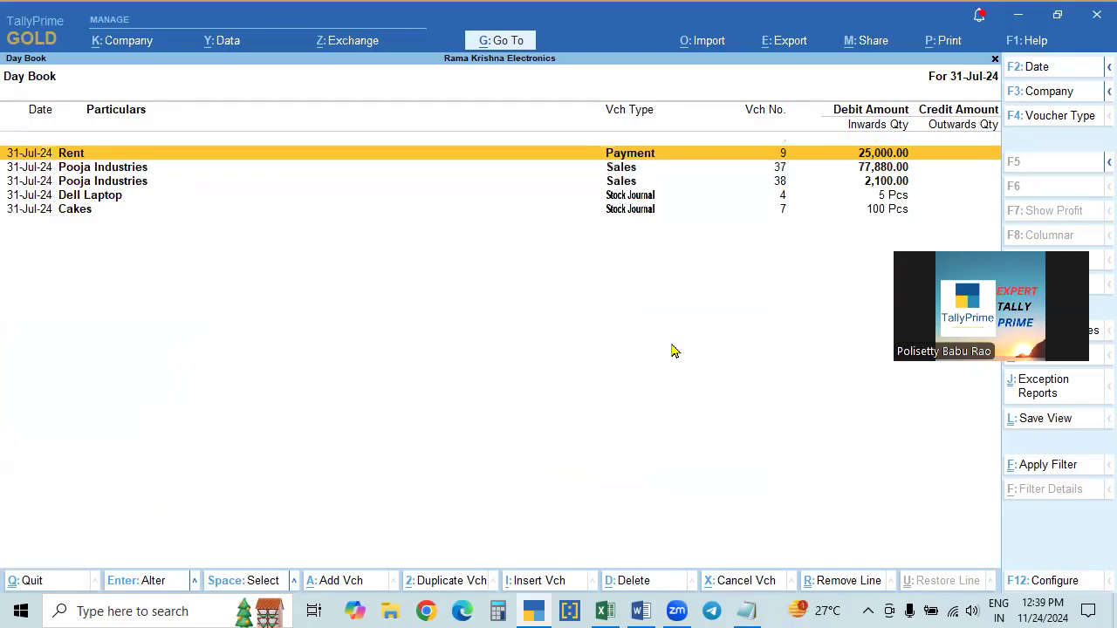
key("F1")
key("Escape")
key("F2")
key("space")
key("Return")
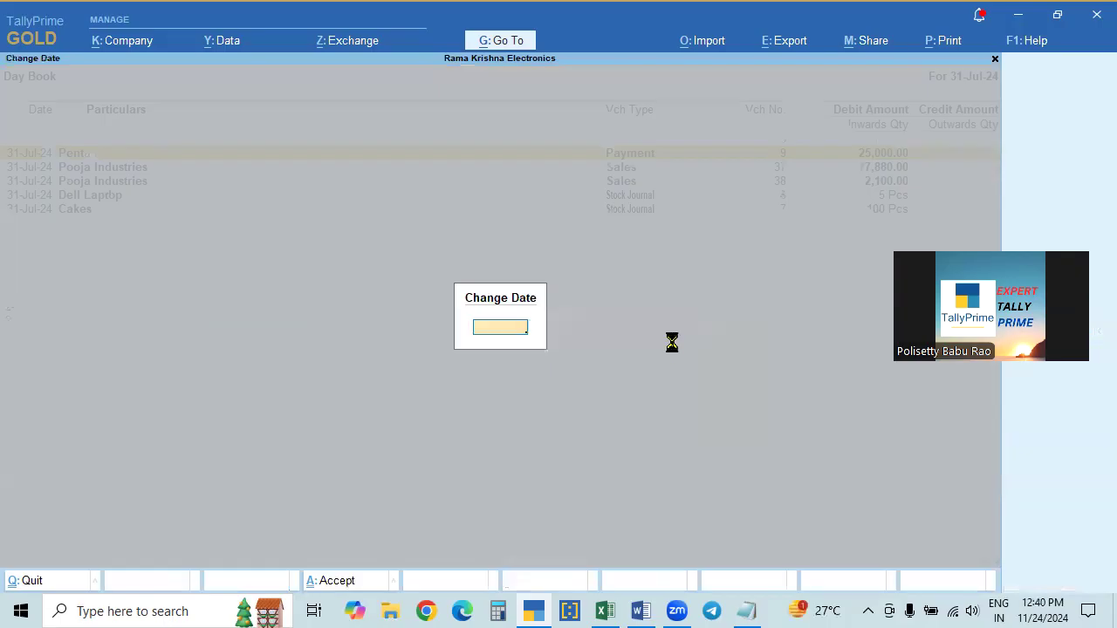
Step: Set Enable Stripe View to Yes in the Day Book's configuration, keeping the Condensed report format
key("F12")
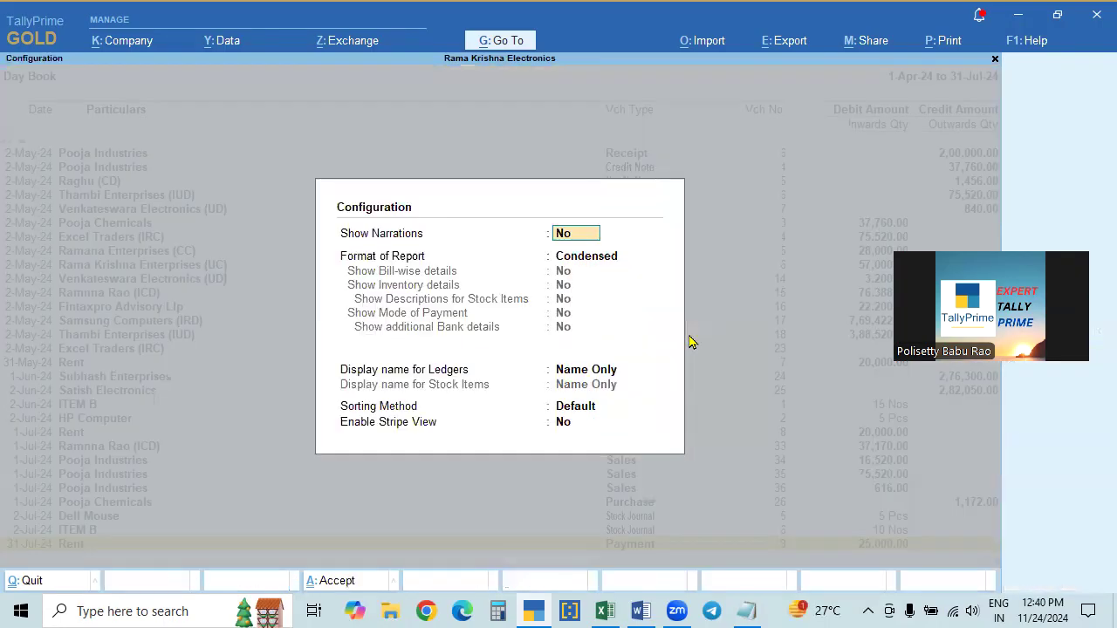
left_click(562, 422)
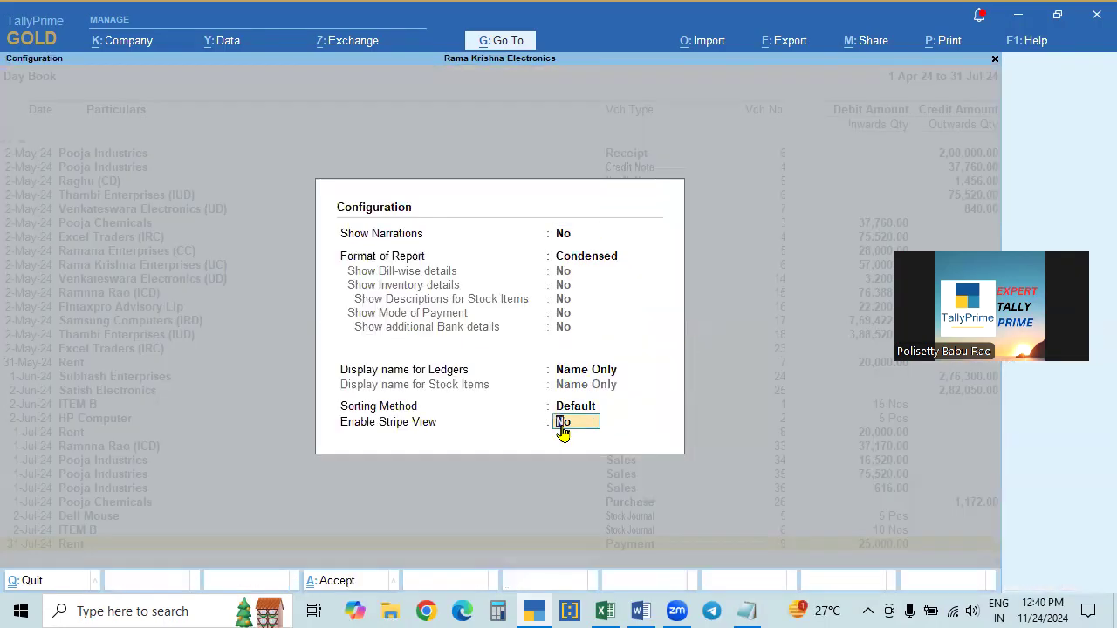
left_click(589, 261)
key("Return")
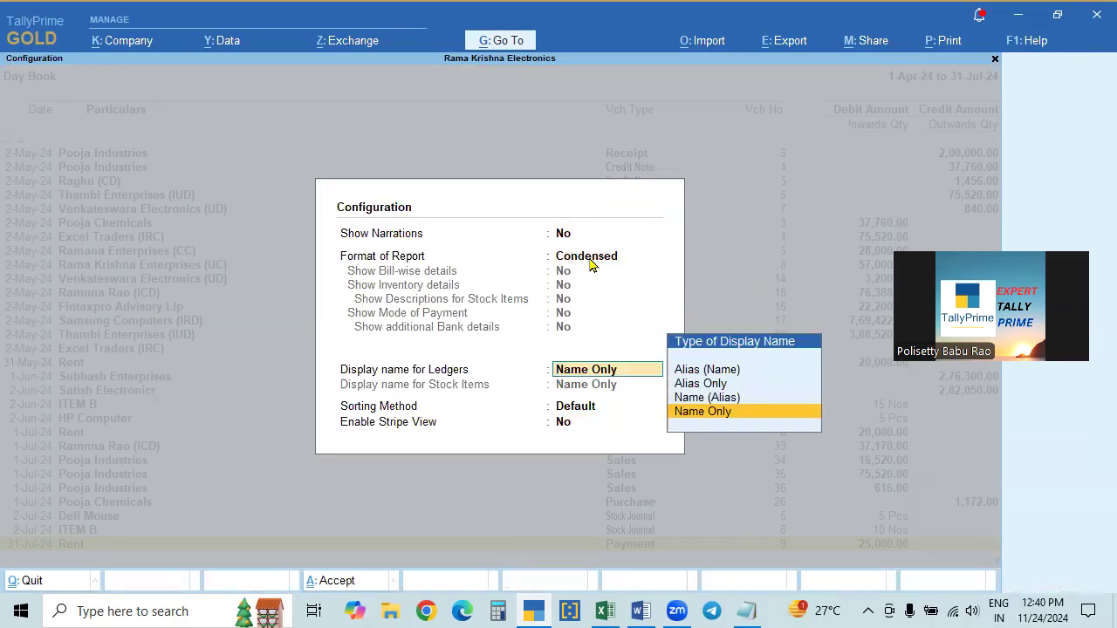
left_click(561, 430)
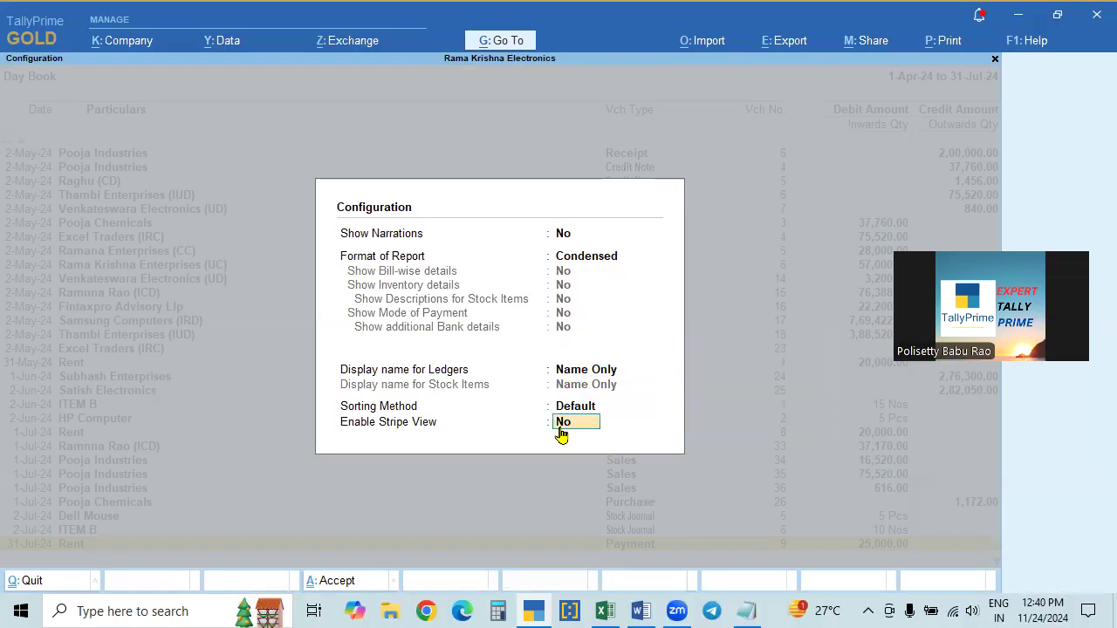
type("y")
key("Return")
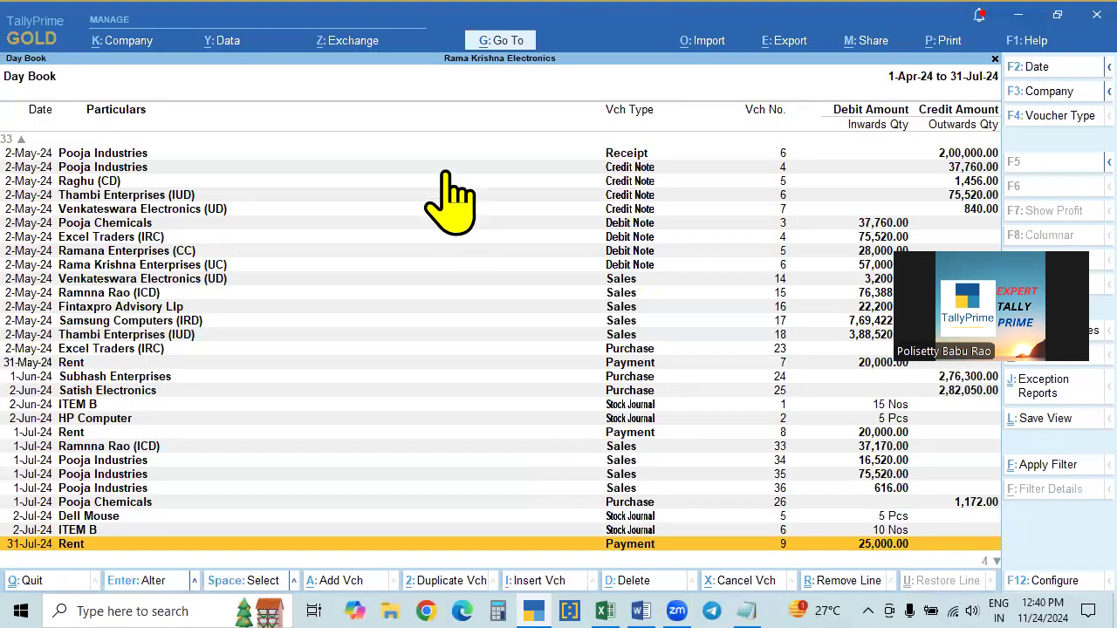
Step: Exit and reopen the Day Book for 1-Apr-24 to 31-Jul-24 to check whether its stripes persist, and return to the Gateway
key("Escape")
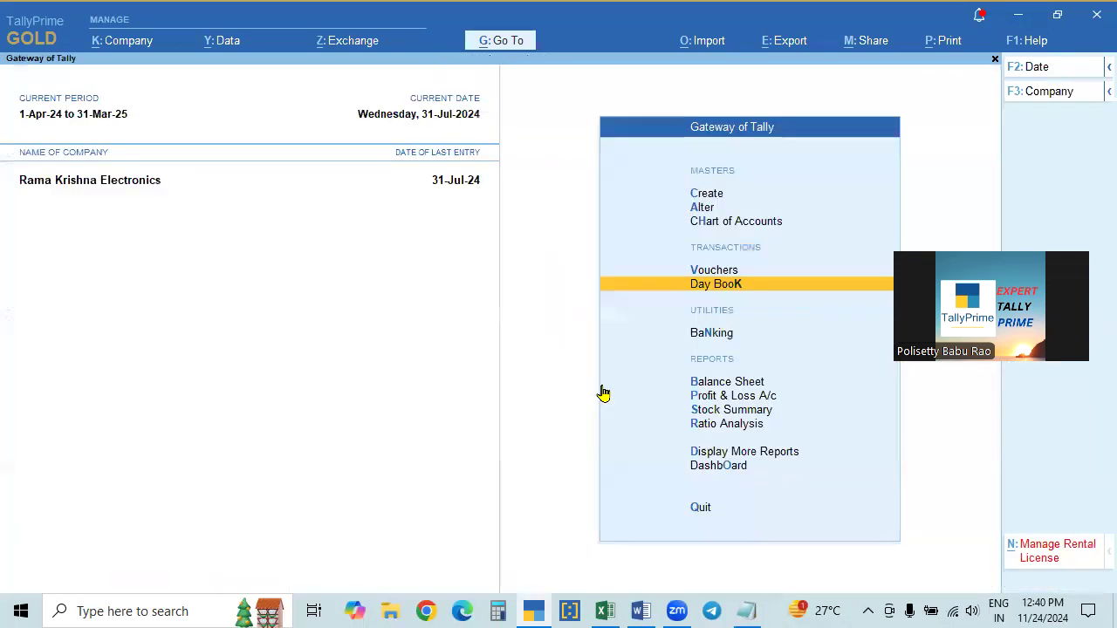
key("Return")
key("F2")
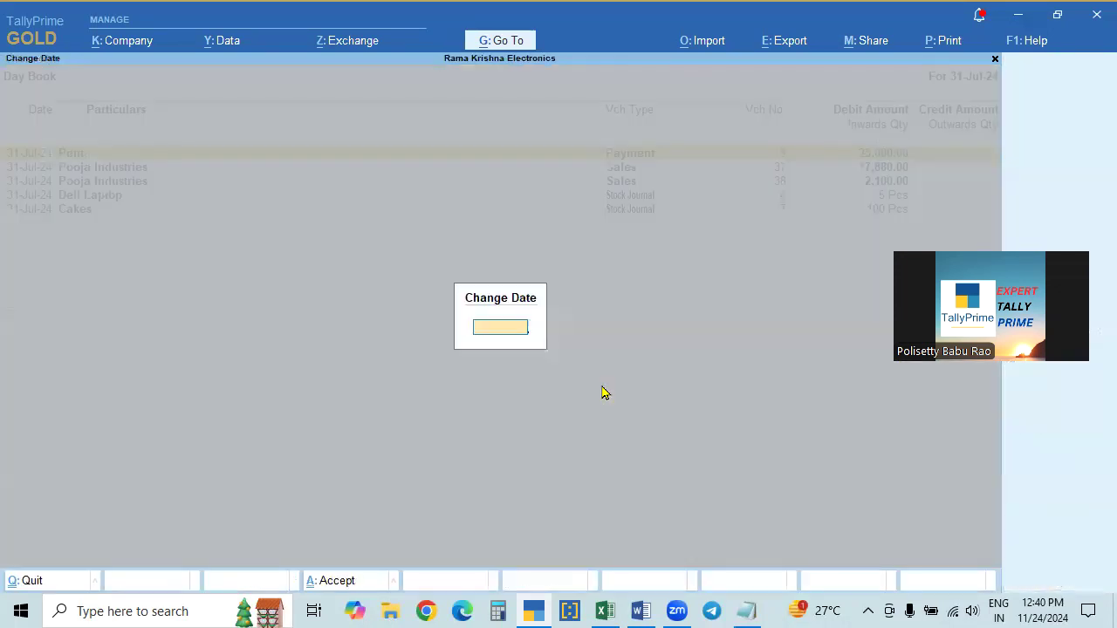
key("Return")
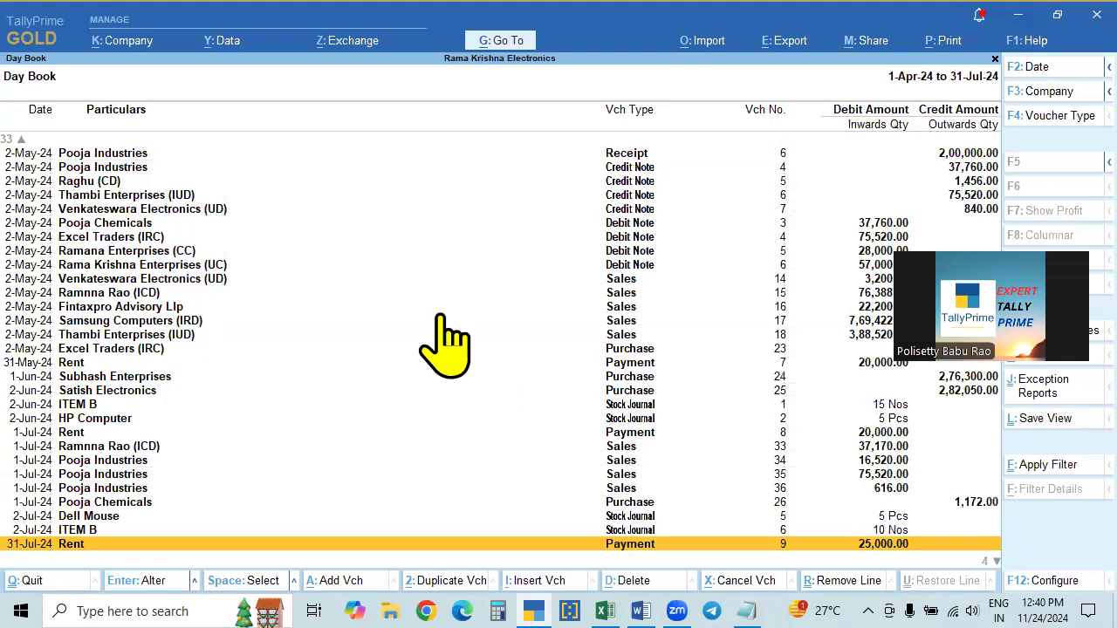
key("Escape")
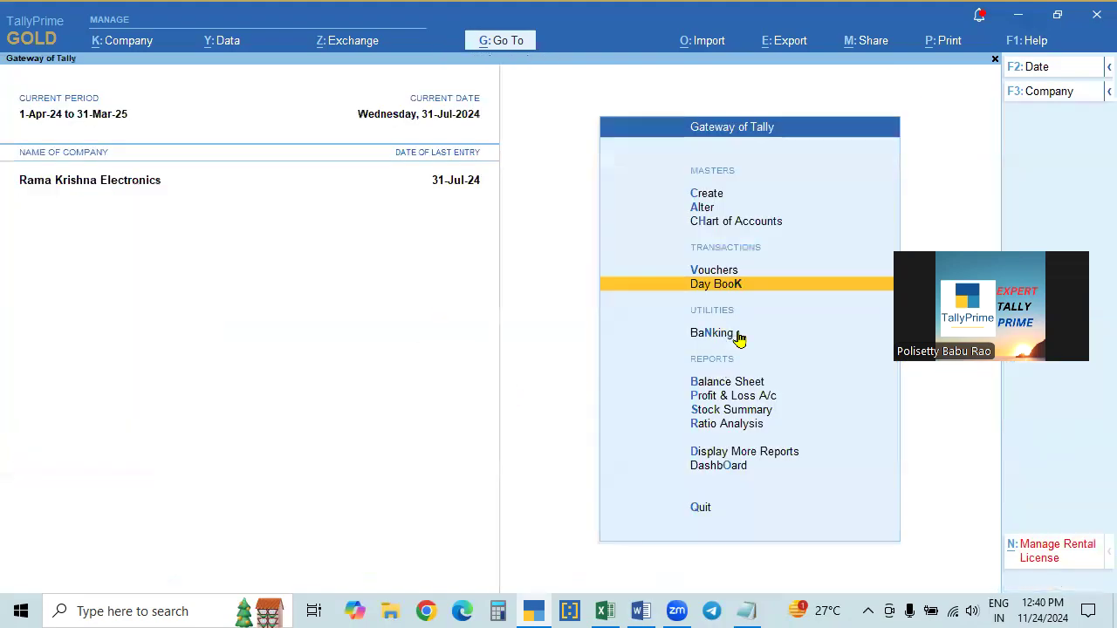
Step: Open the Profit & Loss A/c in detailed format, set its Enable Stripe View option to Yes, and exit the report
left_click(741, 398)
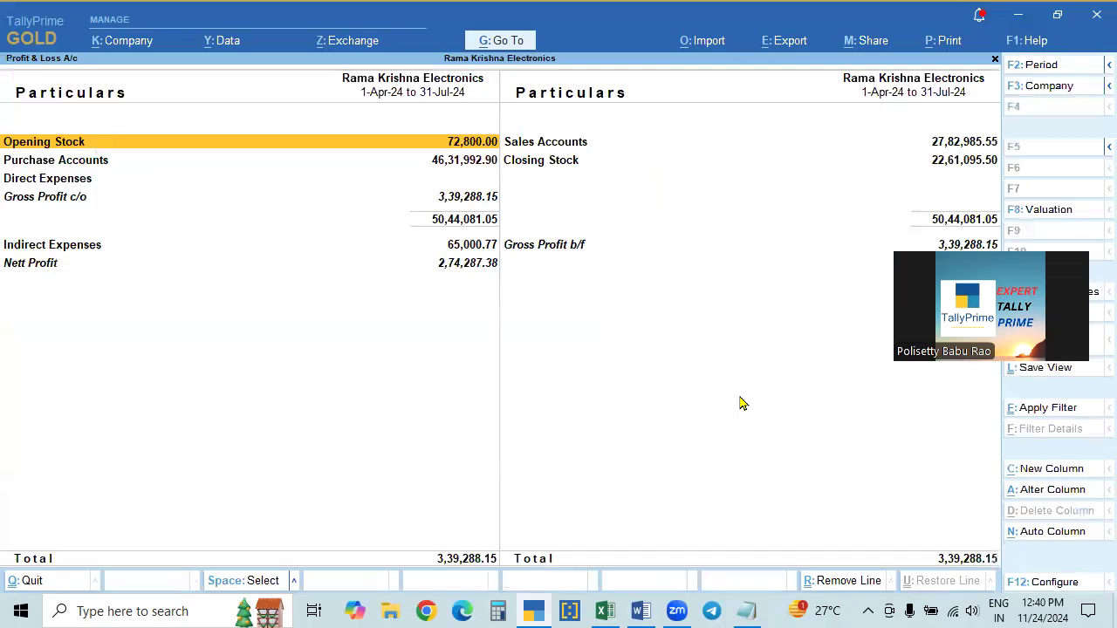
key("alt+F5")
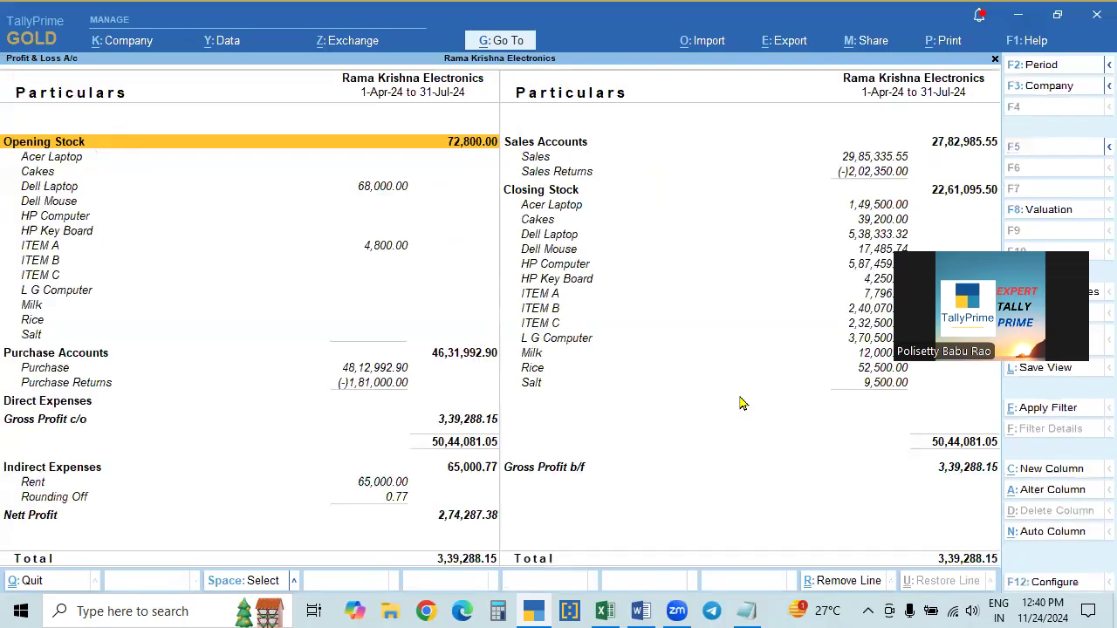
key("F12")
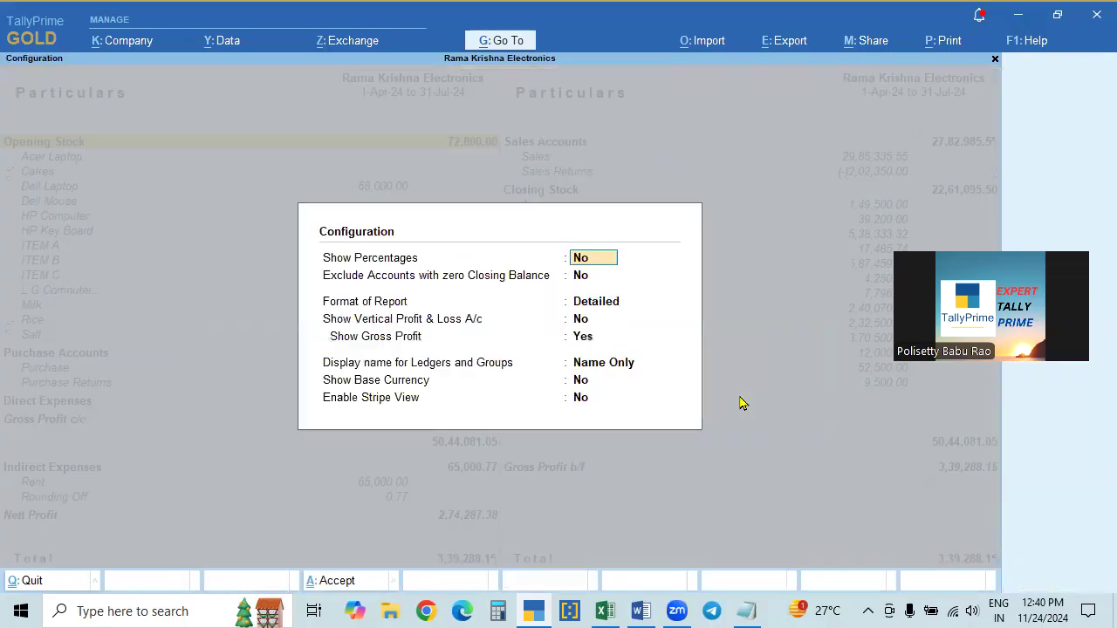
left_click(580, 399)
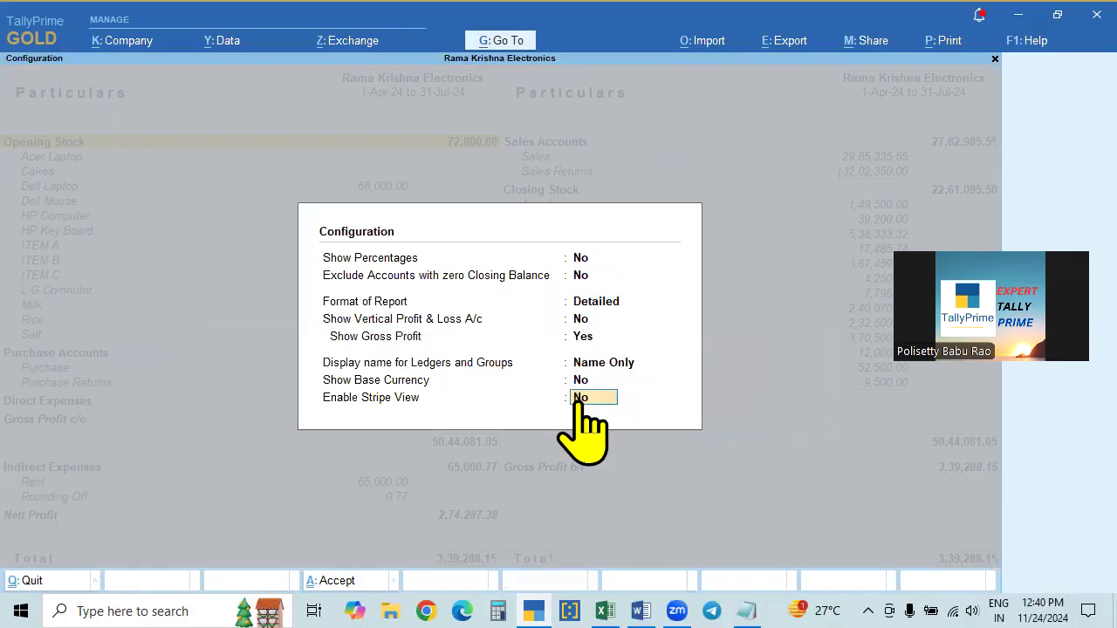
key("y")
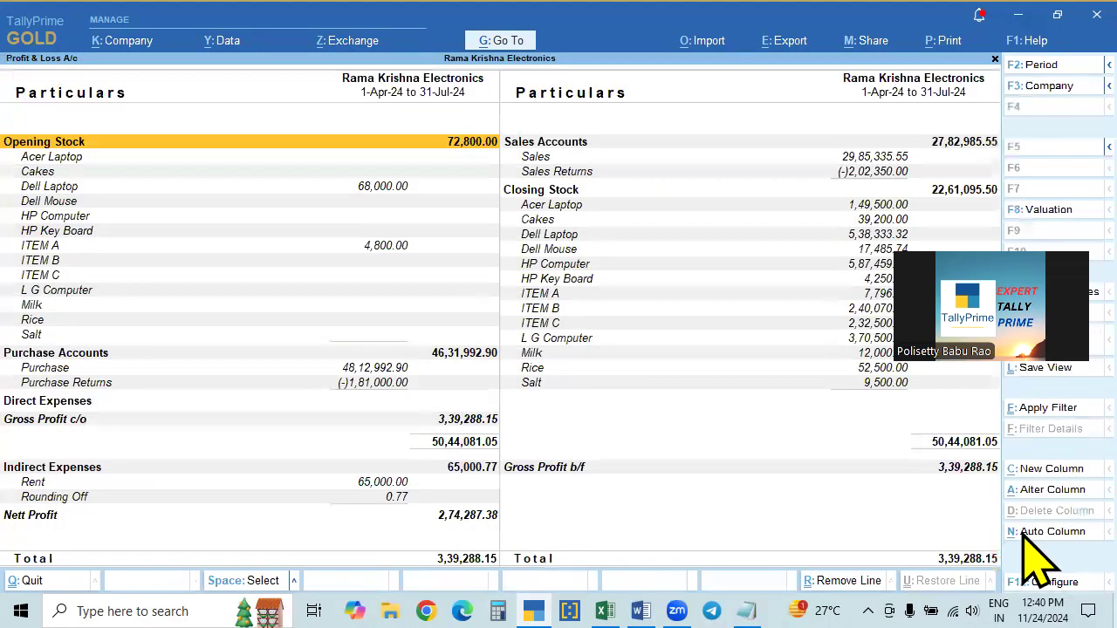
key("Escape")
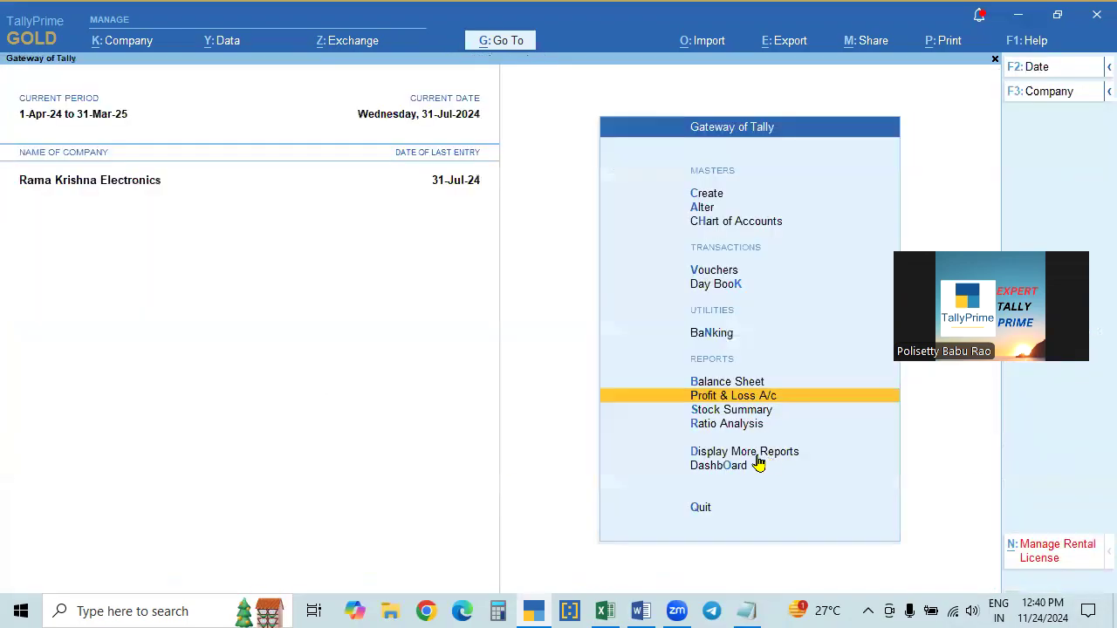
Step: Start a new Sales voucher, set Enable Stripe View to Yes in its configuration, and leave the voucher without saving
left_click(715, 272)
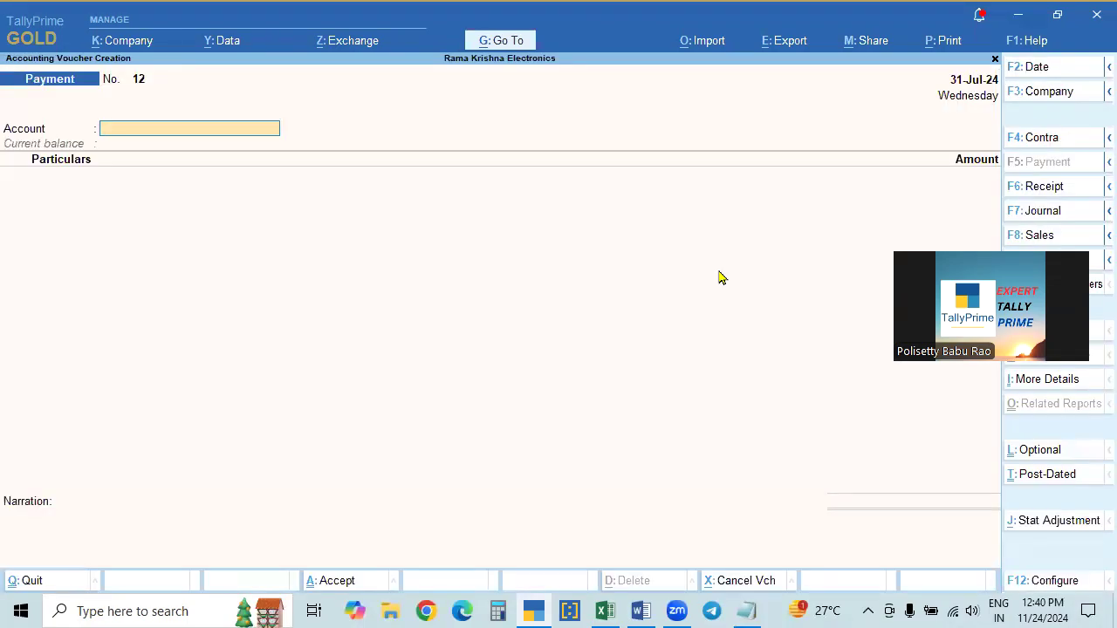
key("F8")
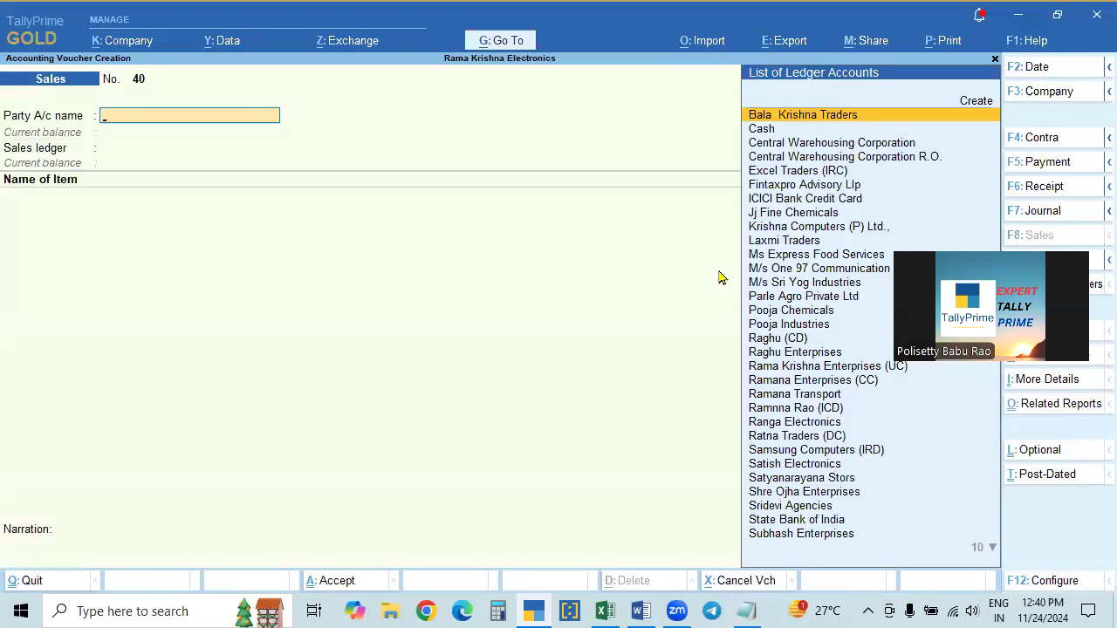
key("F12")
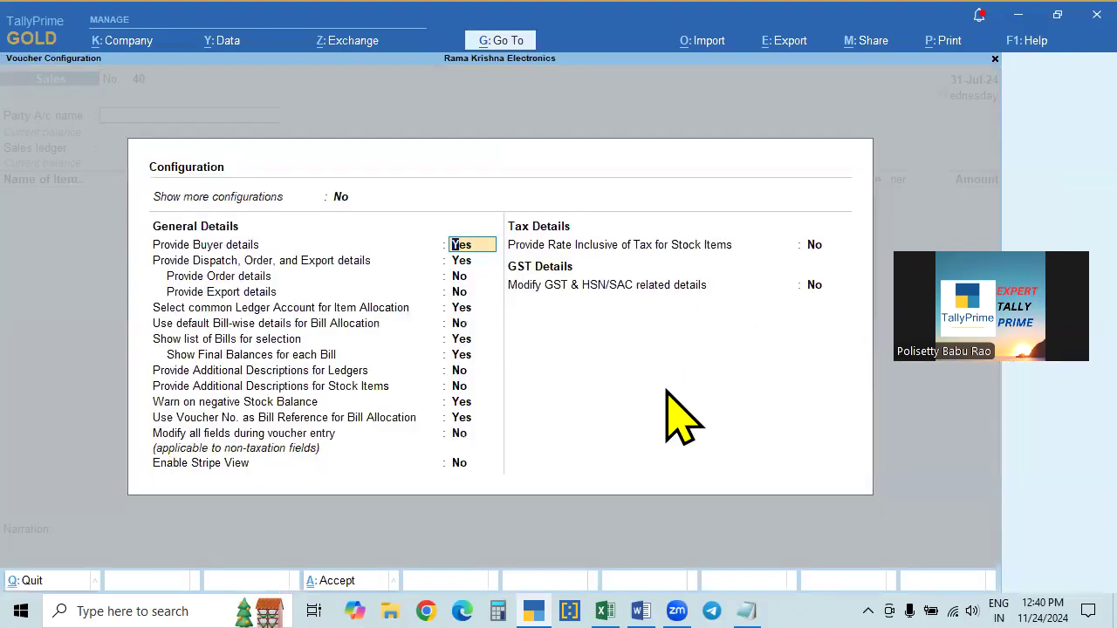
left_click(458, 466)
key("y")
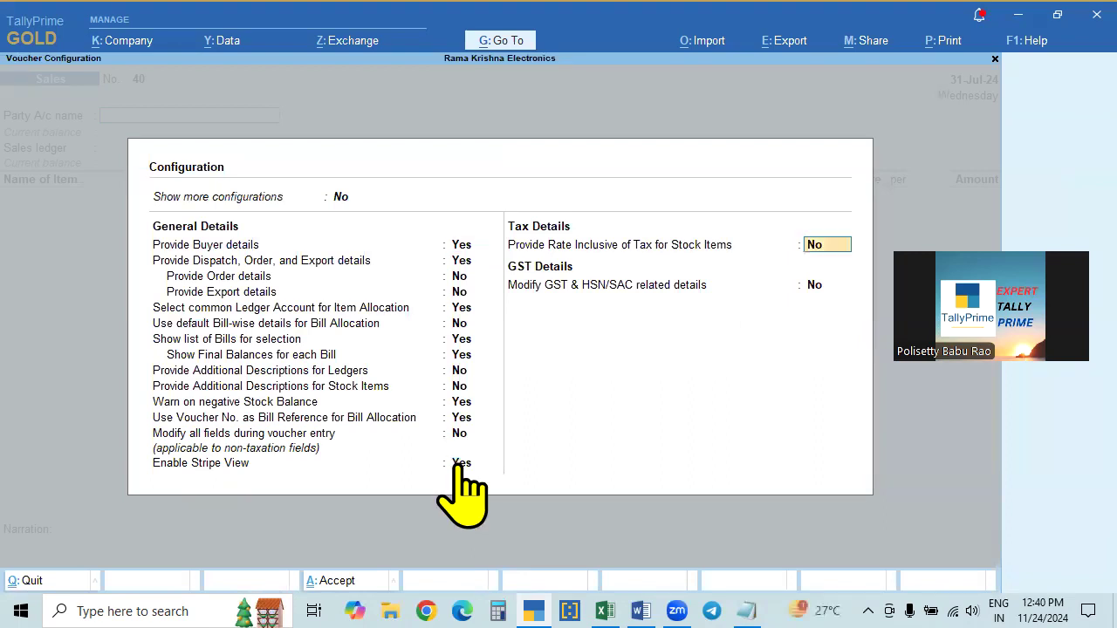
key("Return")
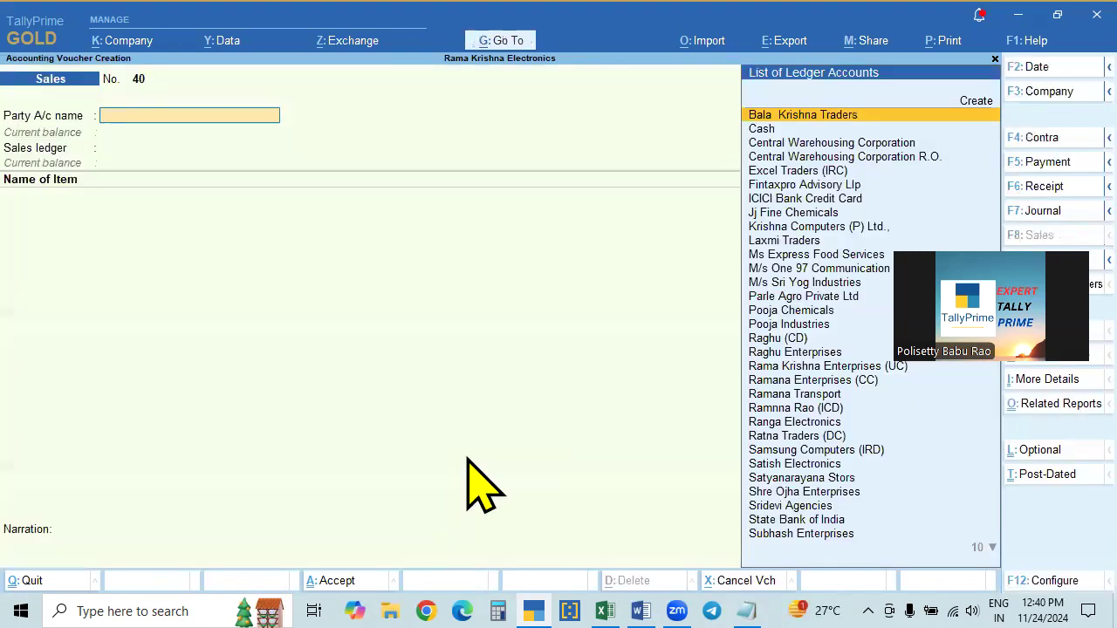
key("Return")
key("Escape")
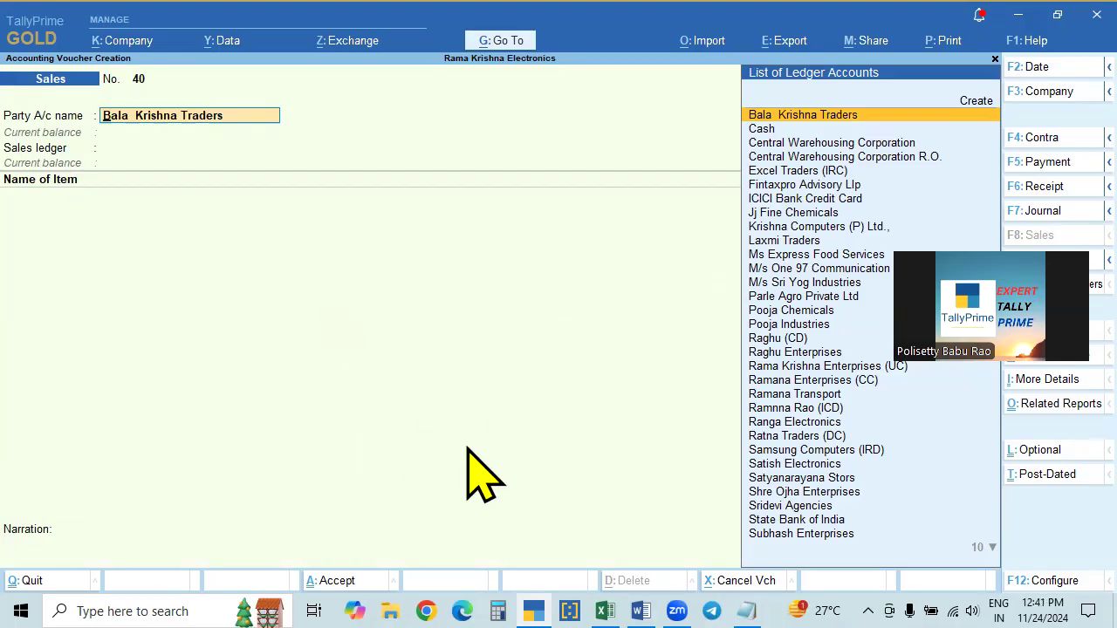
key("Escape")
key("Escape")
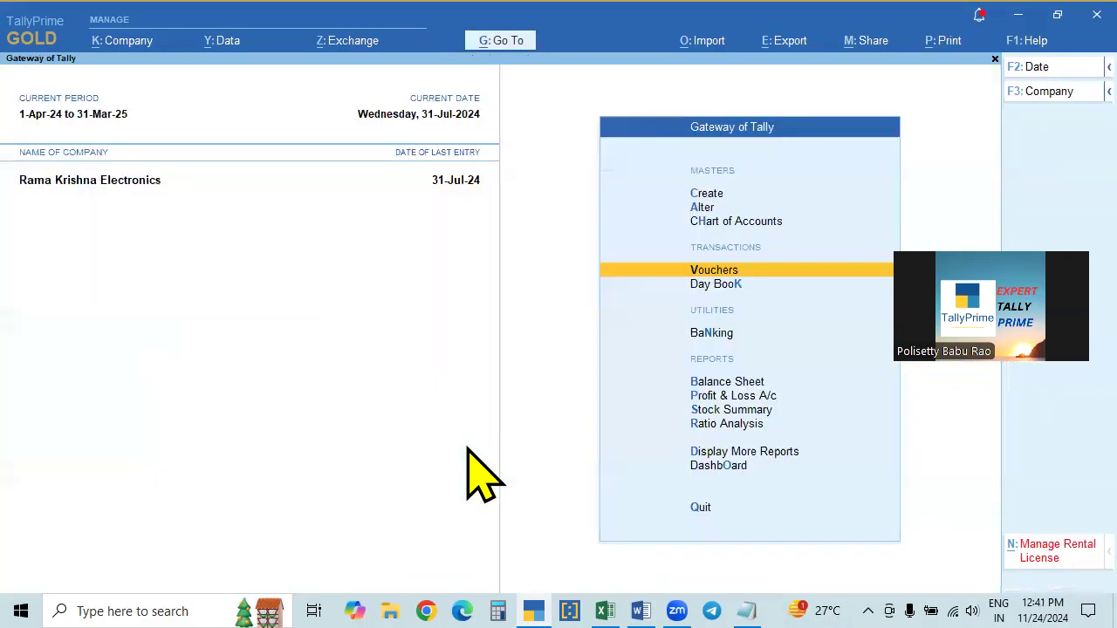
Step: Open Sales voucher 37 of Pooja Industries from the Day Book, set Enable Stripe View to Yes in its configuration, and quit the voucher
key("Down")
key("Return")
key("Down")
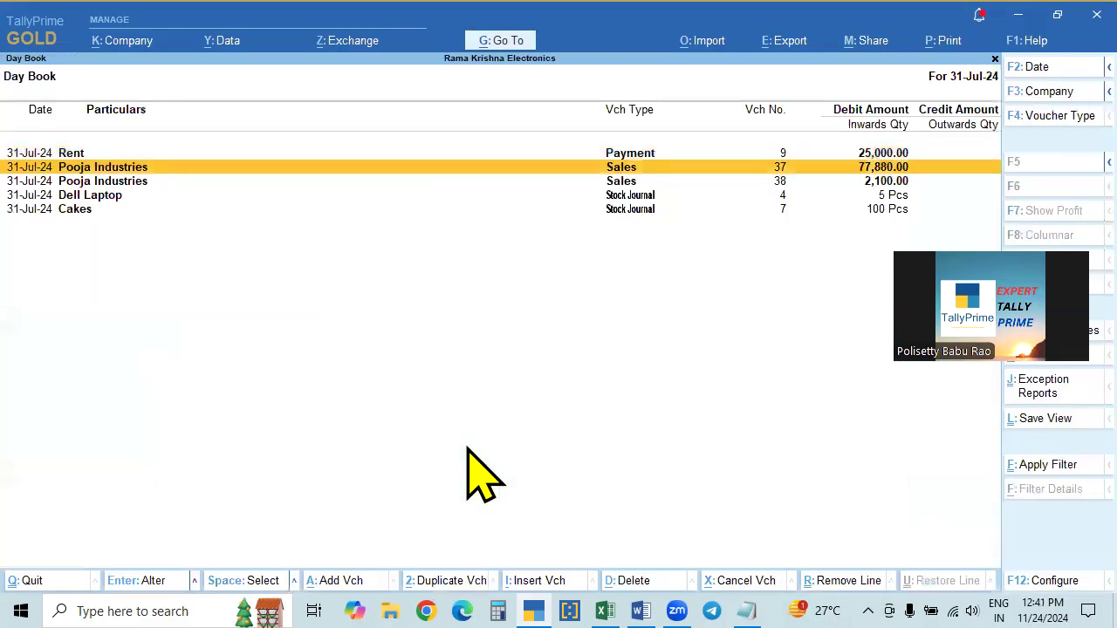
key("Return")
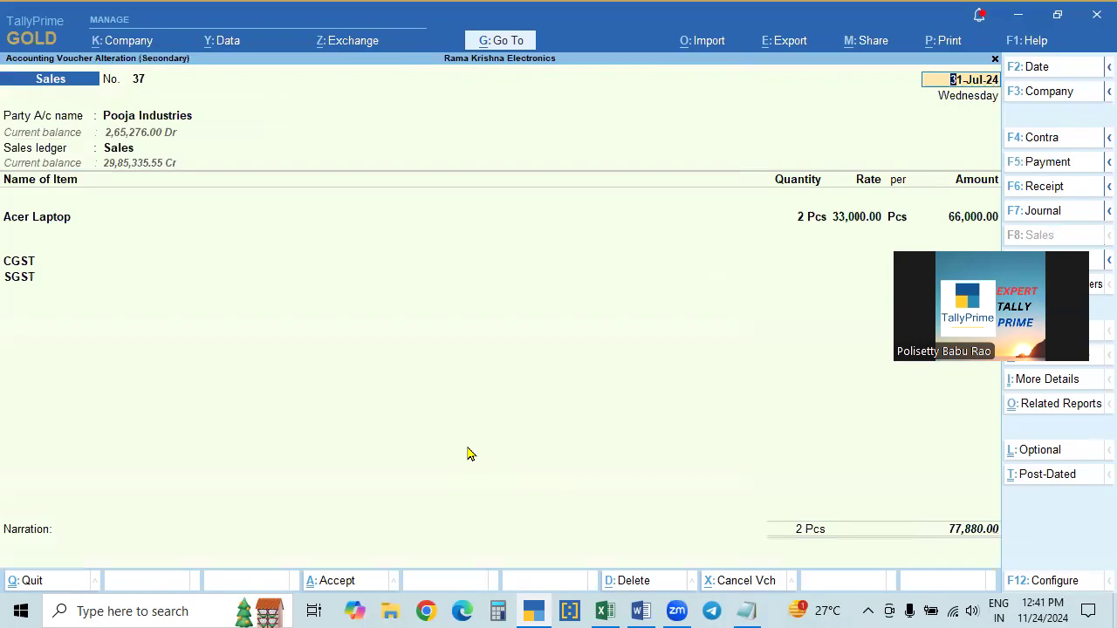
key("F12")
left_click(457, 463)
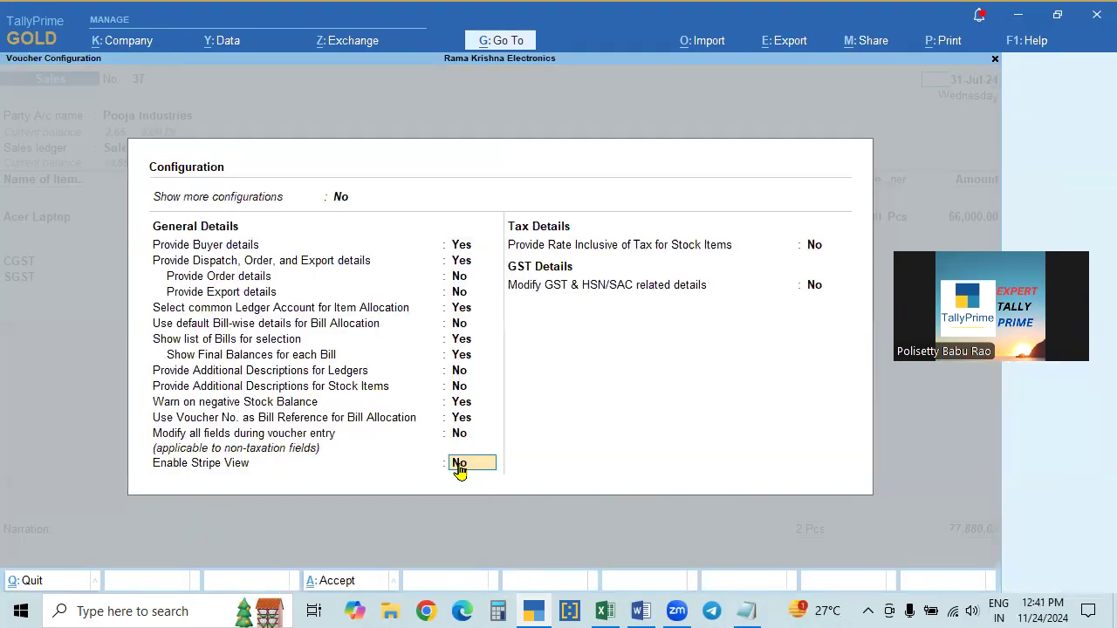
key("y")
key("ctrl+a")
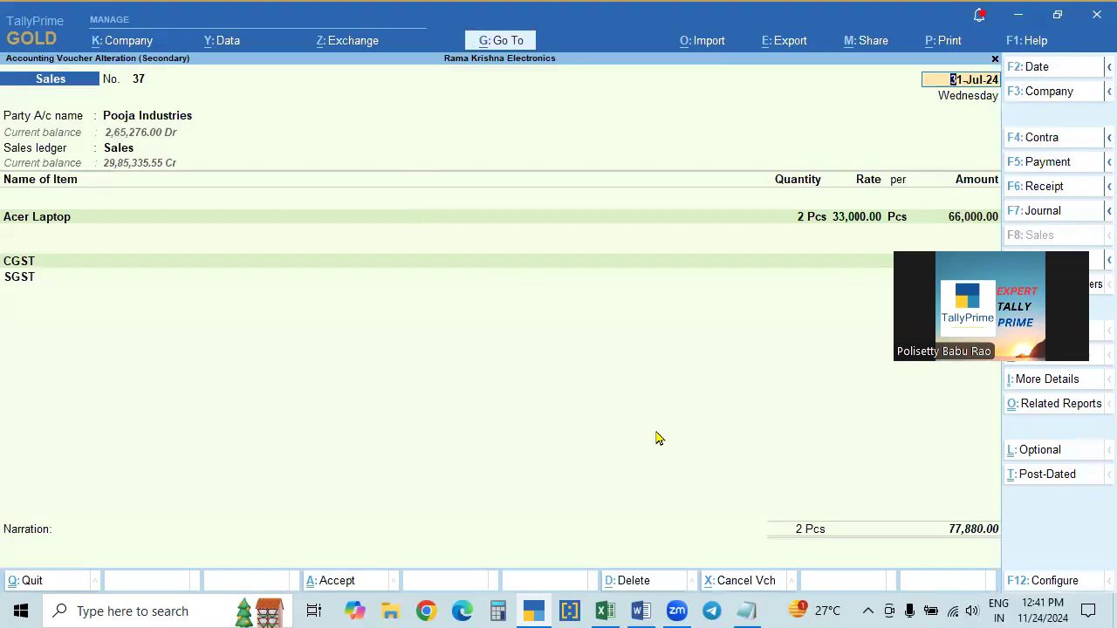
key("Escape")
key("Escape")
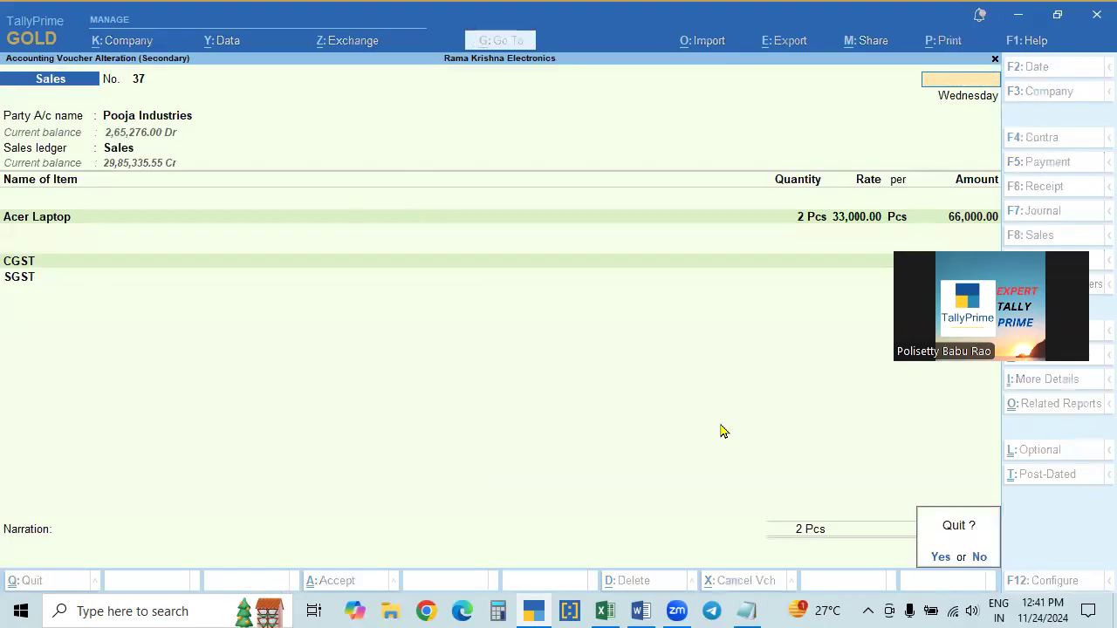
Step: Quit Sales voucher 37, reopen it to check its stripes, and display the Day Book for 1-Apr-24 to 31-Jul-24
key("y")
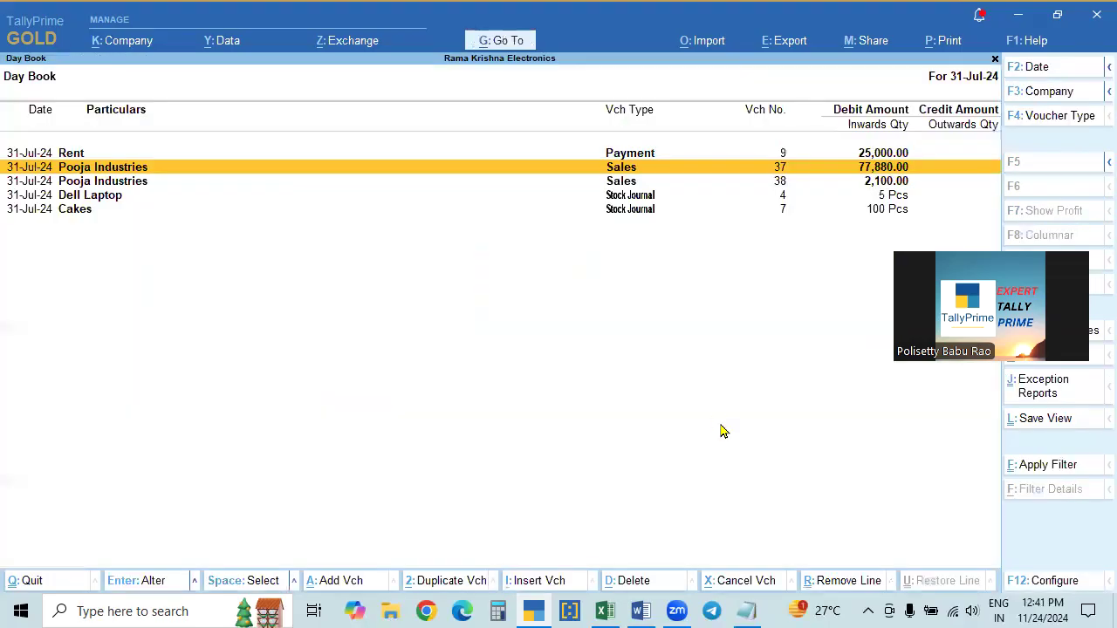
key("Return")
key("BackSpace")
key("Escape")
key("y")
key("F2")
key("BackSpace")
key("Return")
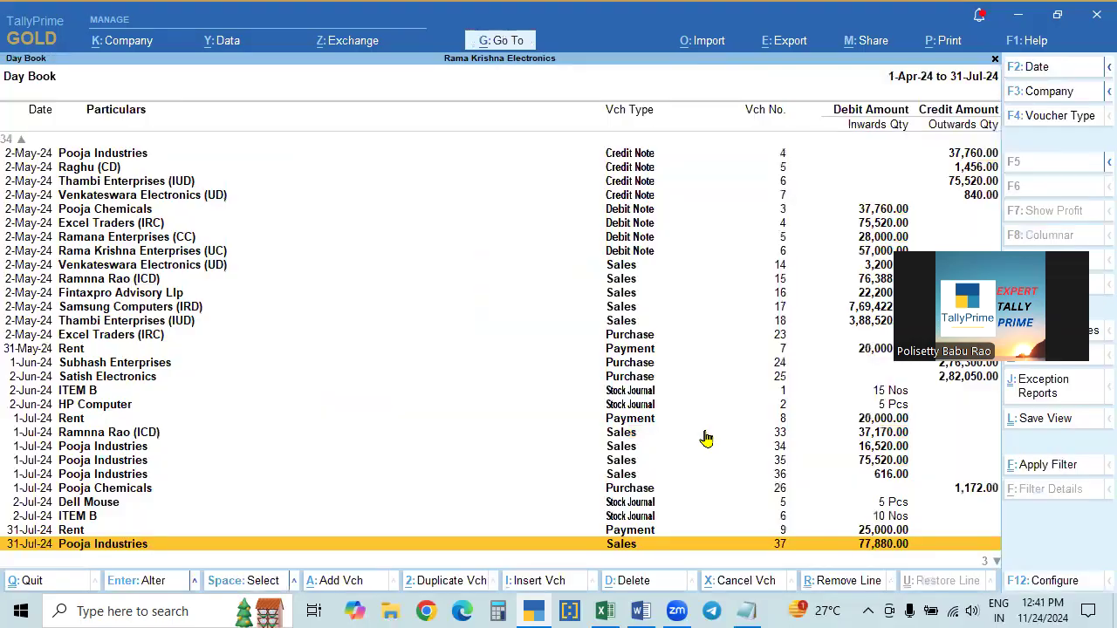
Step: Set Enable Stripe View for Reports and Enable Stripe View for Vouchers to Yes in the display settings and accept them
left_click(1028, 42)
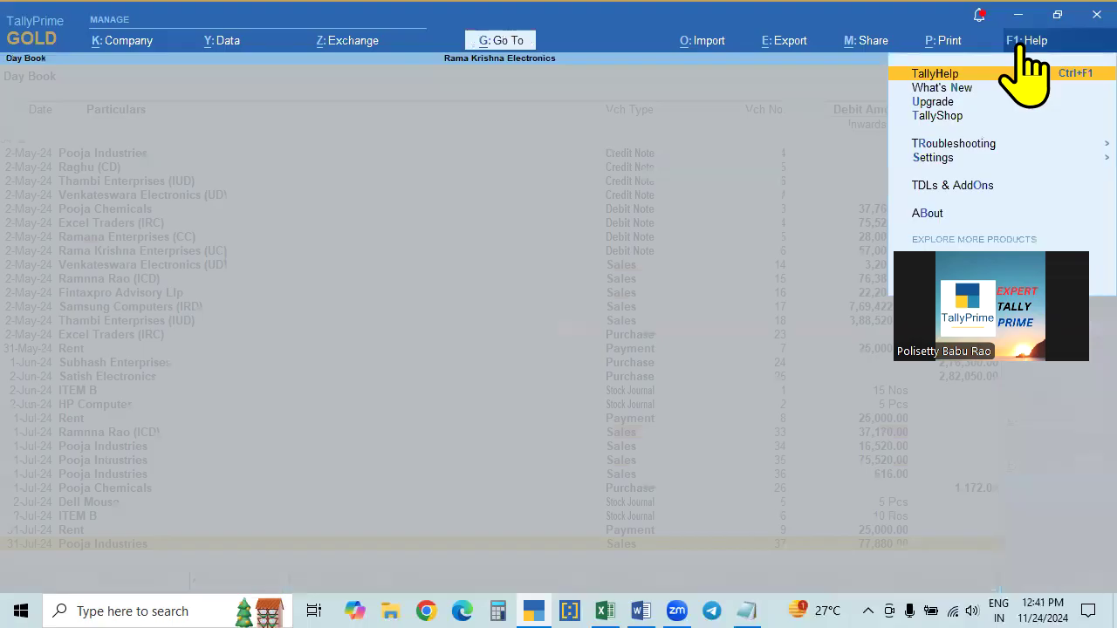
left_click(930, 161)
left_click(810, 255)
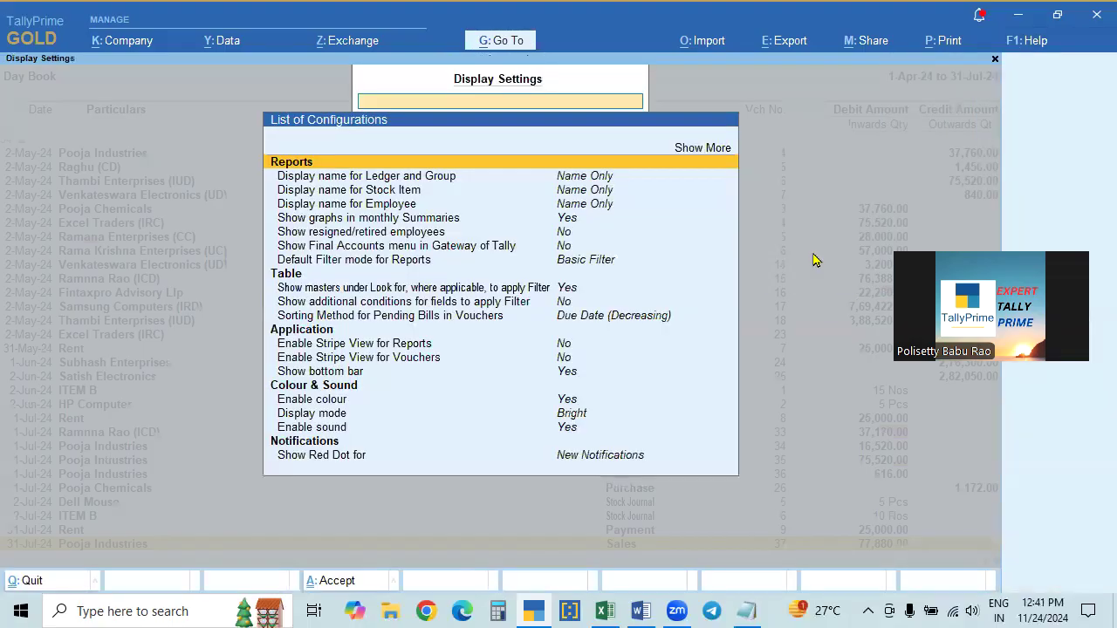
left_click(563, 351)
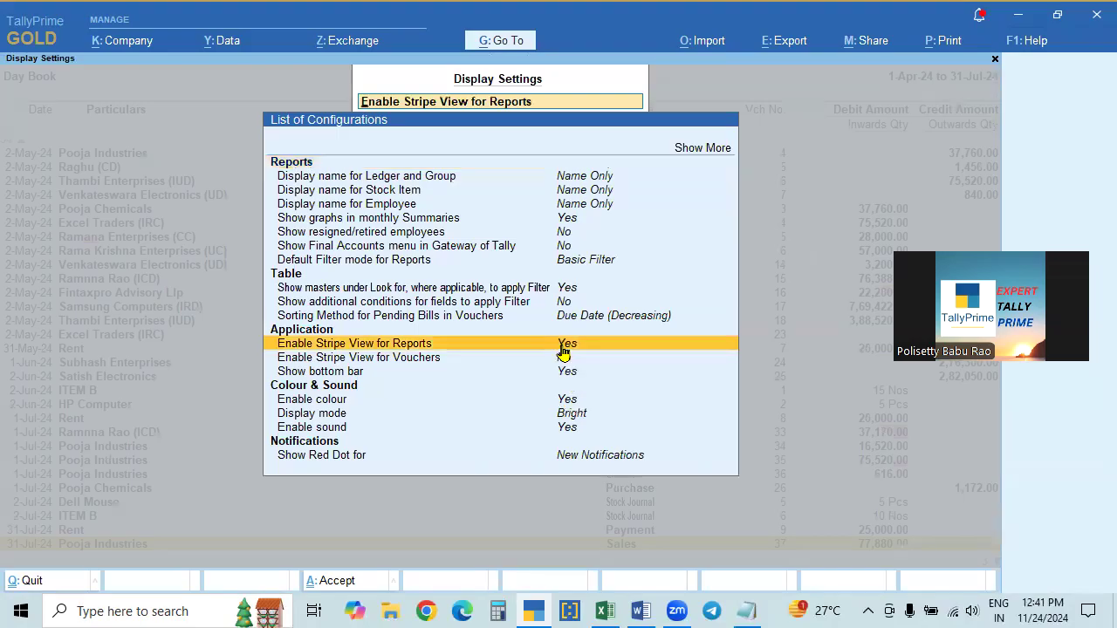
key("Return")
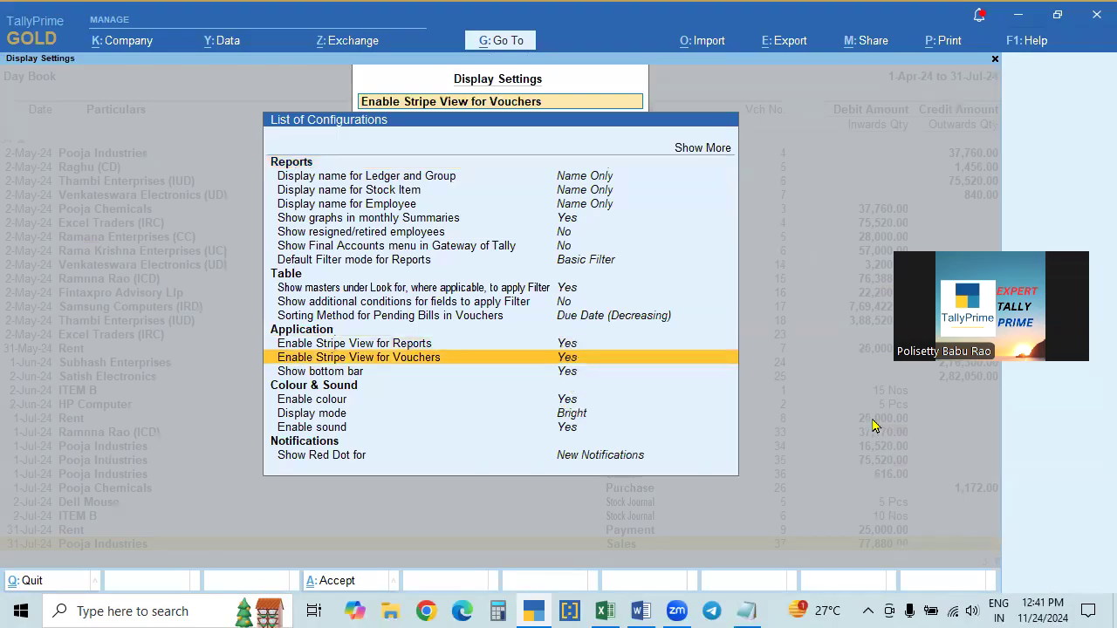
key("ctrl+a")
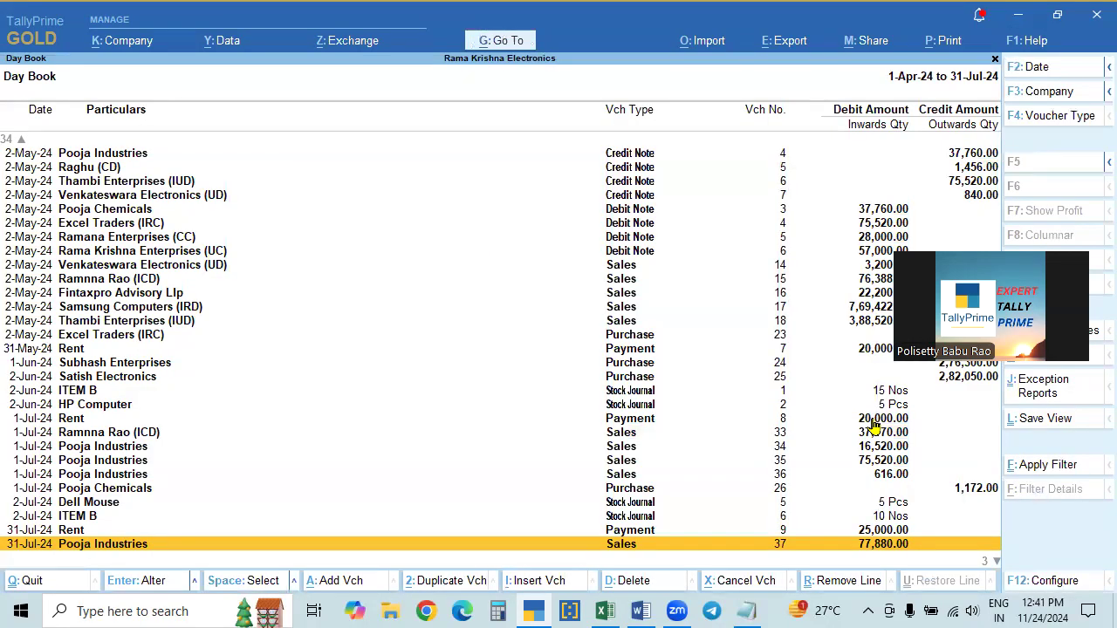
Step: Reopen the Day Book for 1-Apr-24 to 31-Jul-24 to check its stripes, and return to the Gateway
key("Escape")
key("Return")
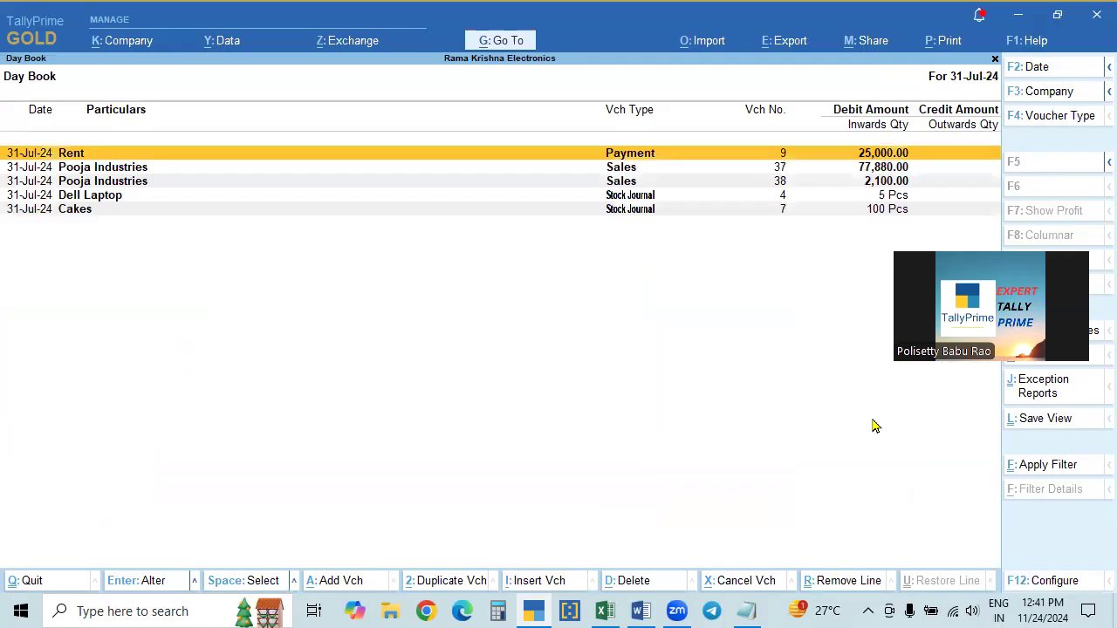
key("F2")
key("BackSpace")
key("Return")
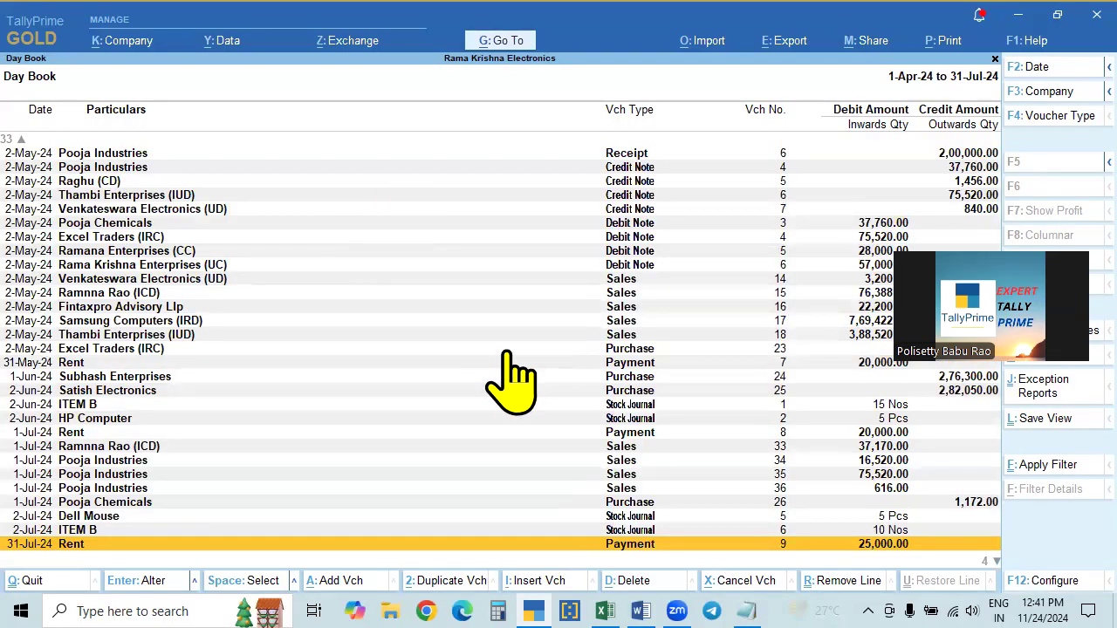
key("Escape")
key("Up")
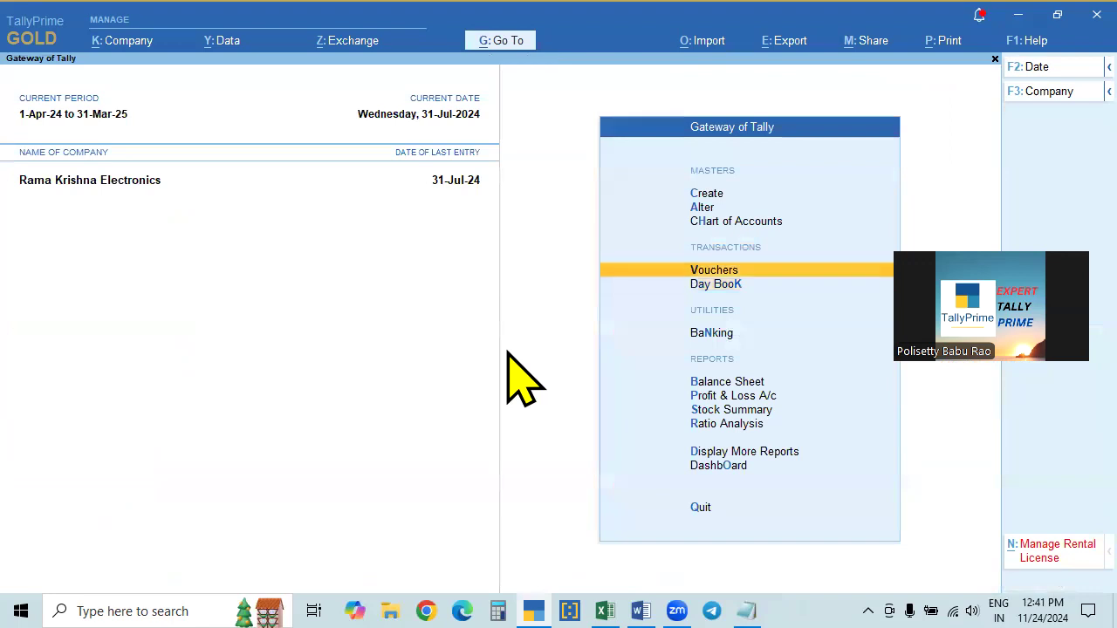
Step: Open Sales voucher 38 of Pooja Industries from the Day Book to check its stripes, and quit it without saving
key("Down")
key("Return")
key("Down")
key("Down")
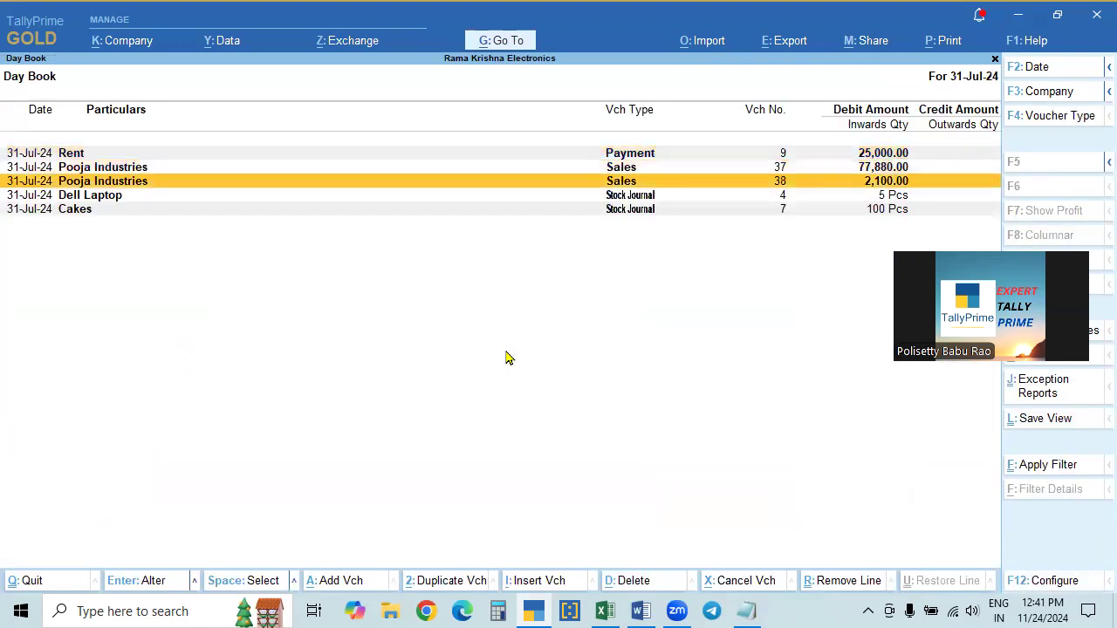
key("Return")
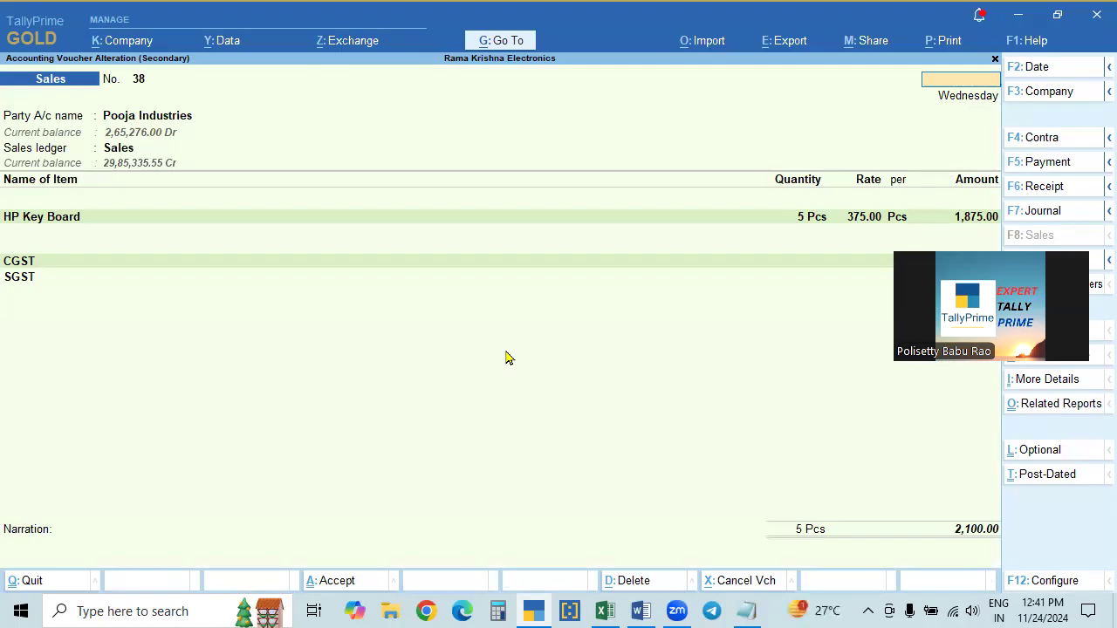
key("Escape")
key("Return")
Step: Open Sales voucher 37 from the Day Book twice to check whether its stripes persist, quitting it each time without saving
key("Up")
key("Return")
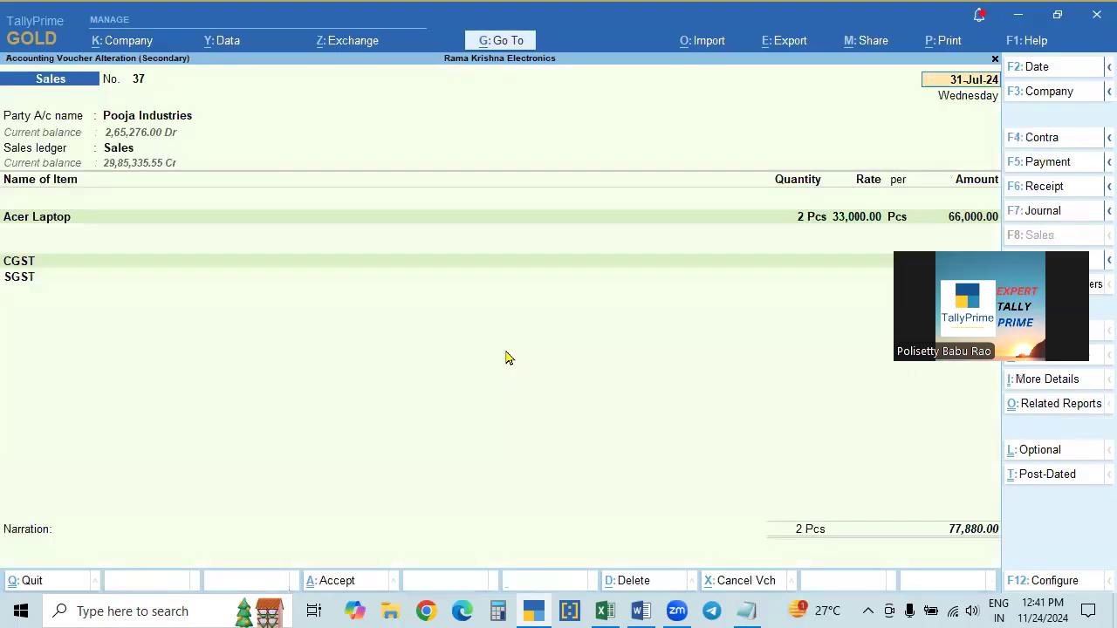
key("BackSpace")
key("Escape")
key("Return")
key("Return")
key("BackSpace")
key("Escape")
key("Return")
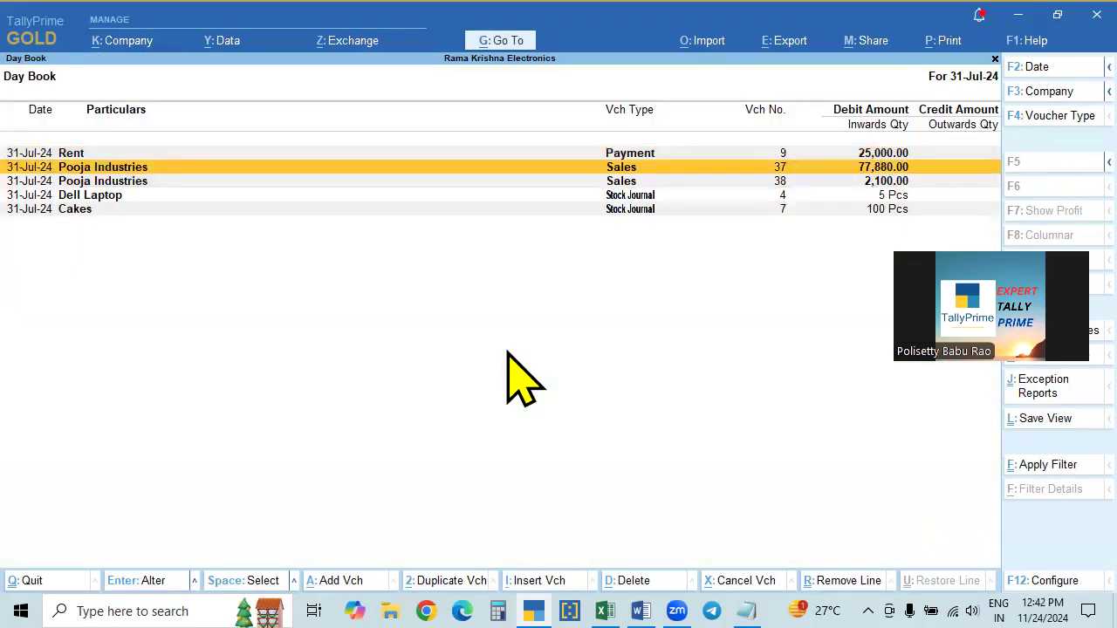
Step: Reopen the Day Book from the Gateway and view Sales voucher 38 twice to check its stripes, quitting it each time
key("Escape")
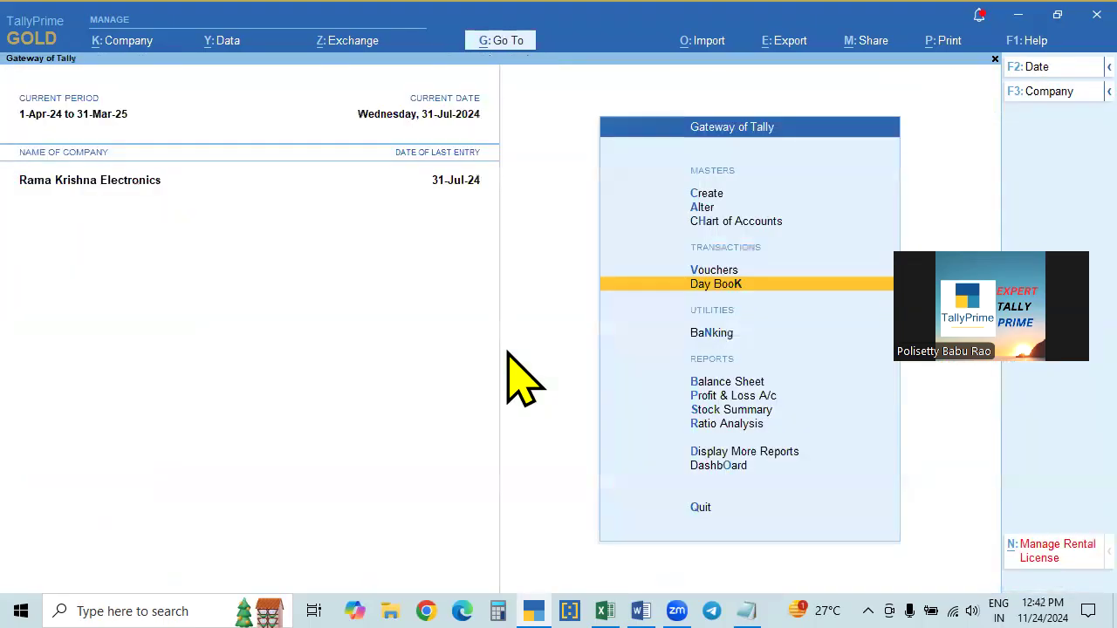
key("Return")
key("Down")
key("Down")
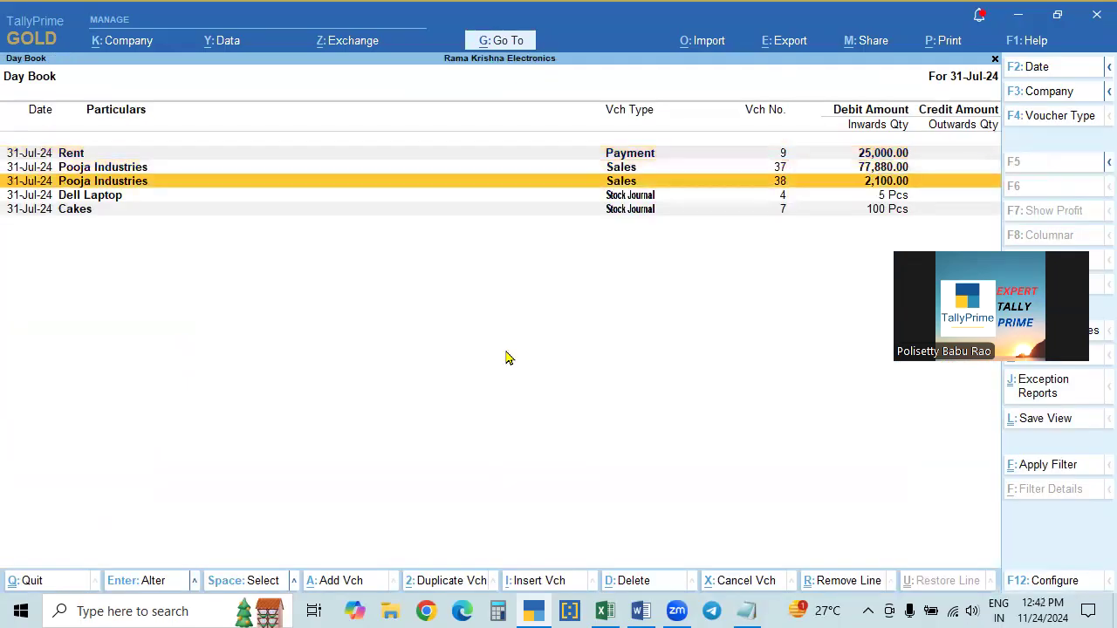
key("Return")
key("BackSpace")
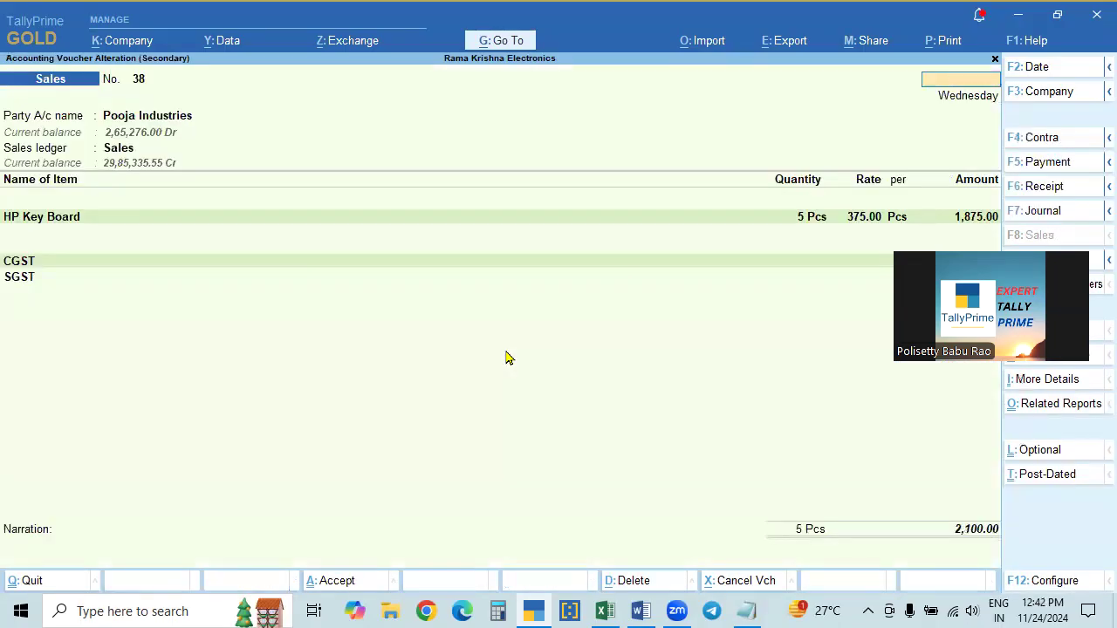
key("Escape")
key("y")
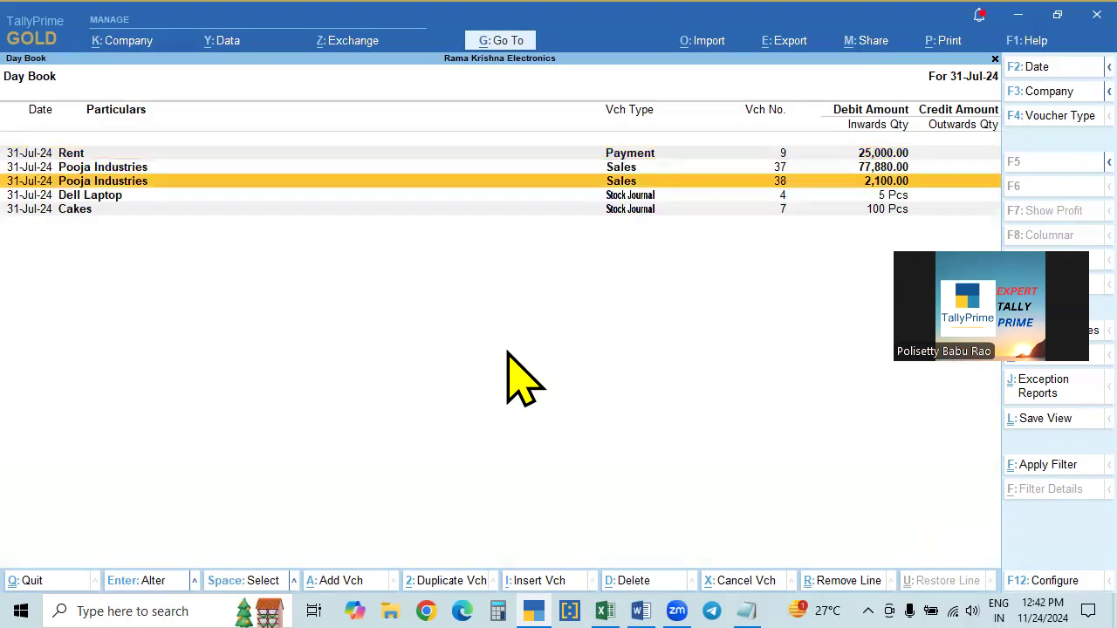
key("Return")
key("BackSpace")
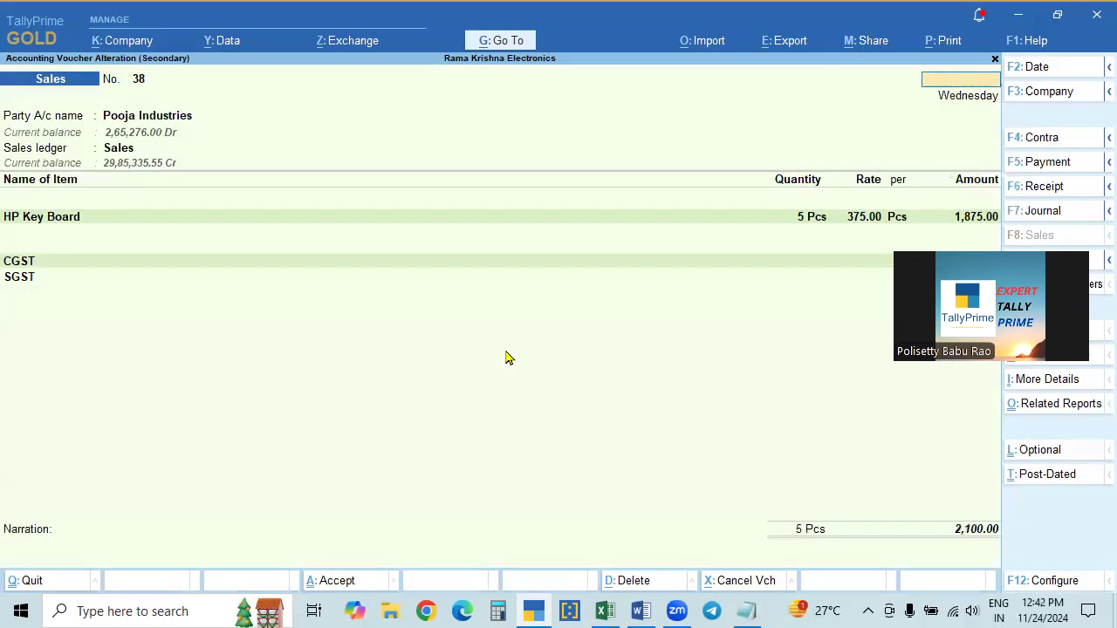
key("Escape")
key("y")
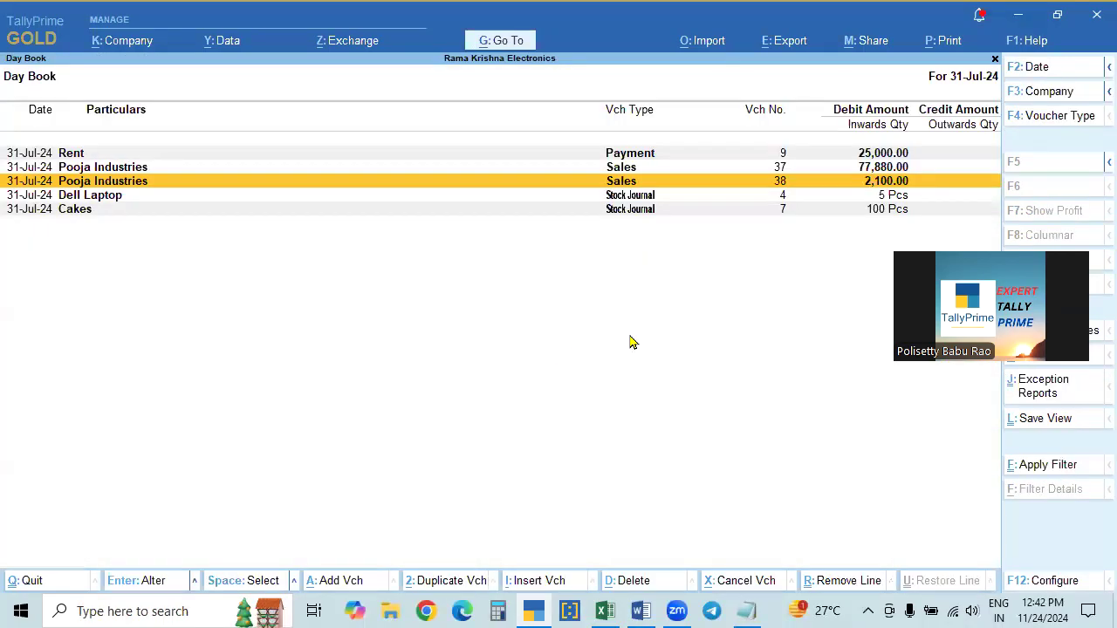
Step: Return to the Gateway, reopen the Day Book, and open Sales voucher 37 of Pooja Industries
key("Escape")
key("Escape")
key("n")
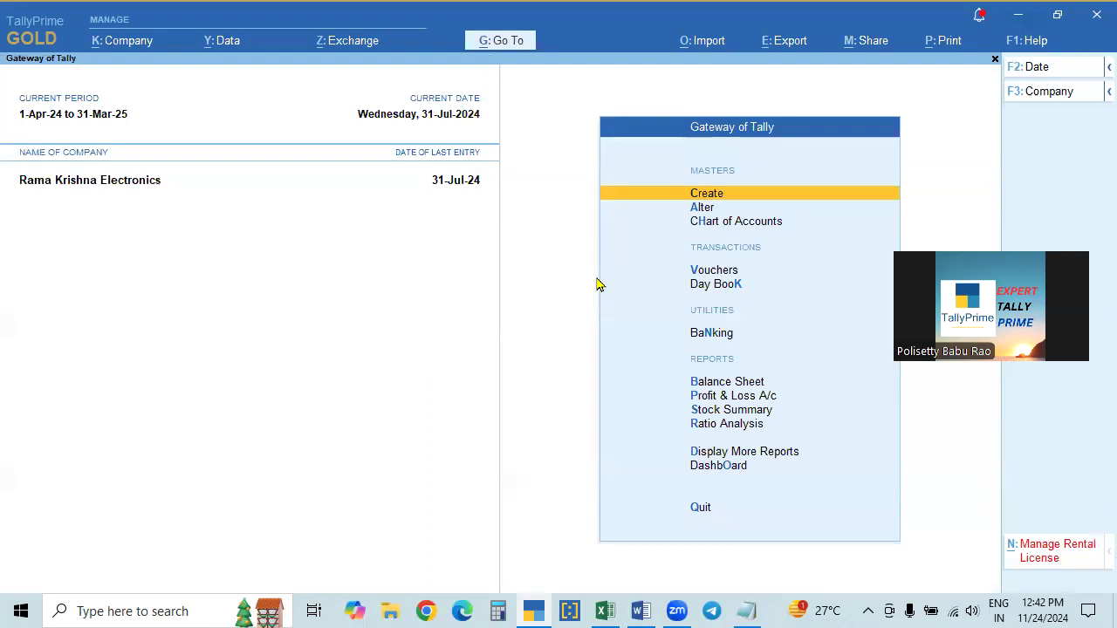
left_click(722, 288)
key("Down")
key("Down")
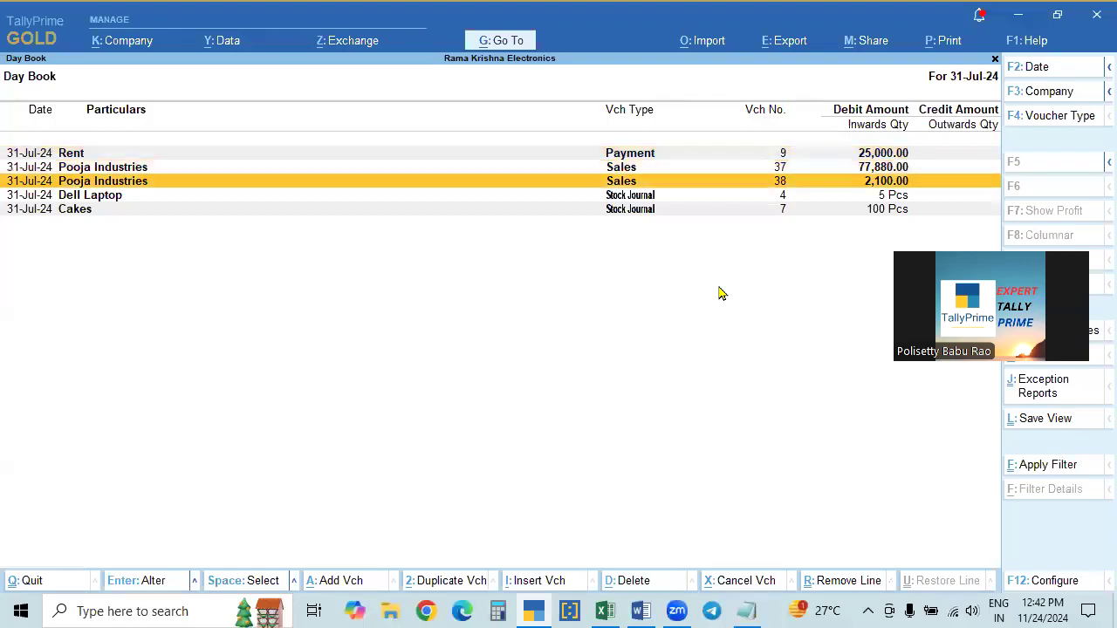
key("Up")
key("Return")
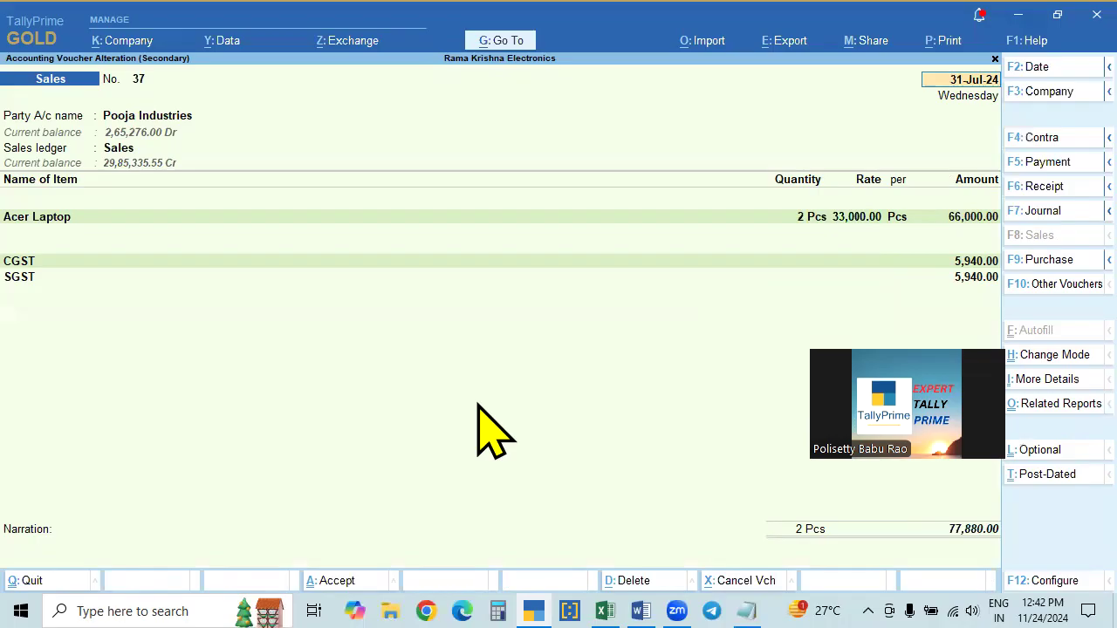
Step: Preview the Tax Invoice print of Sales voucher 37 enlarged to examine its stripes, and close the preview
key("ctrl")
key("ctrl+p")
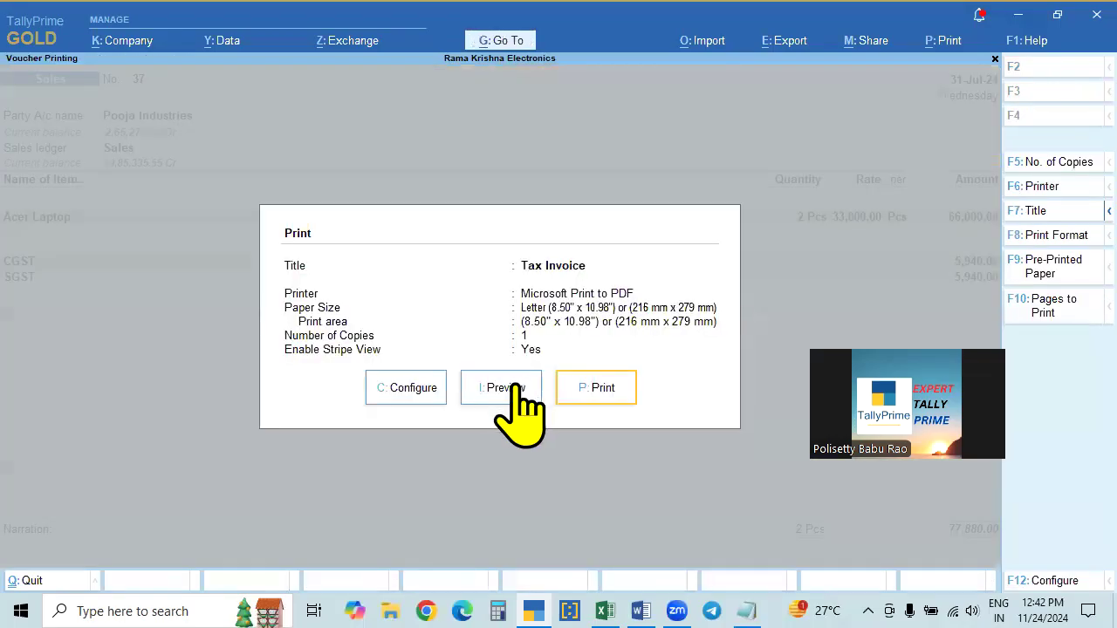
left_click(513, 395)
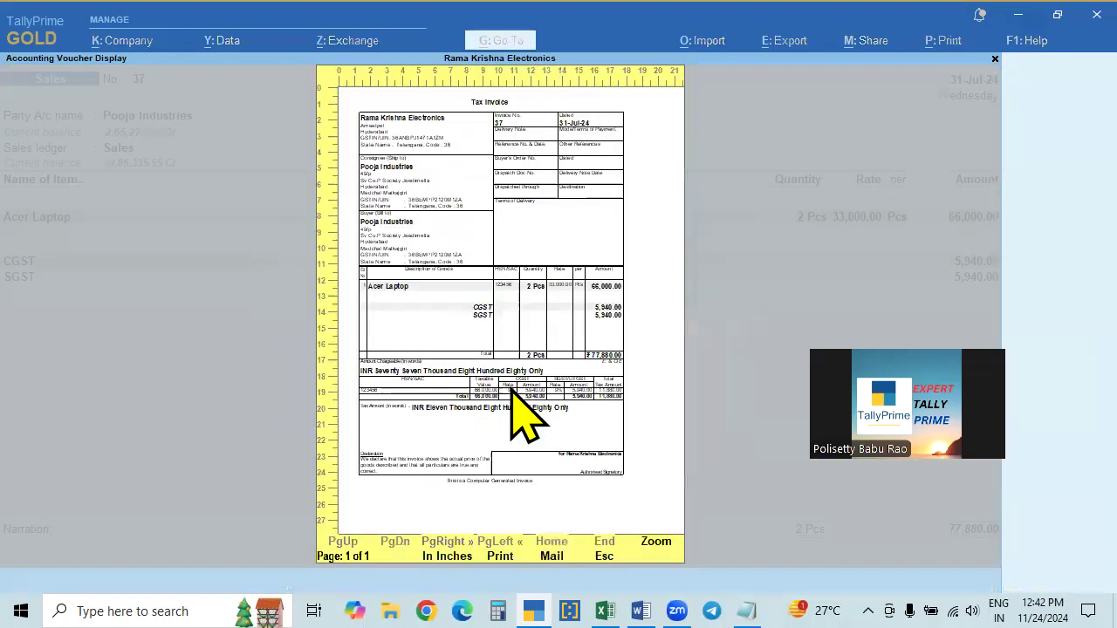
left_click(656, 542)
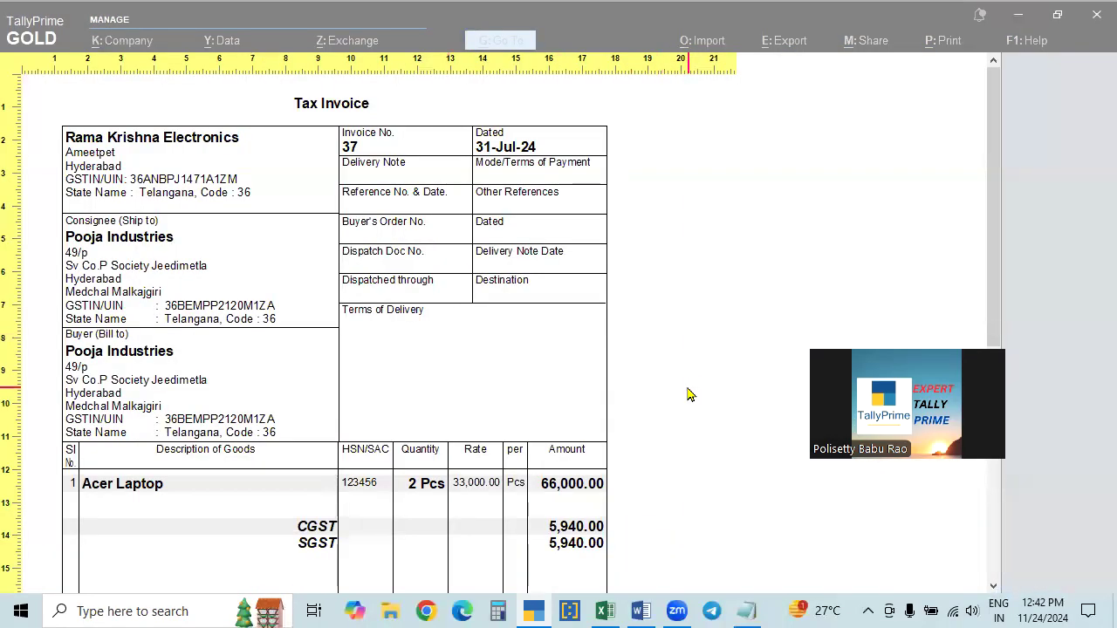
key("Escape")
key("Escape")
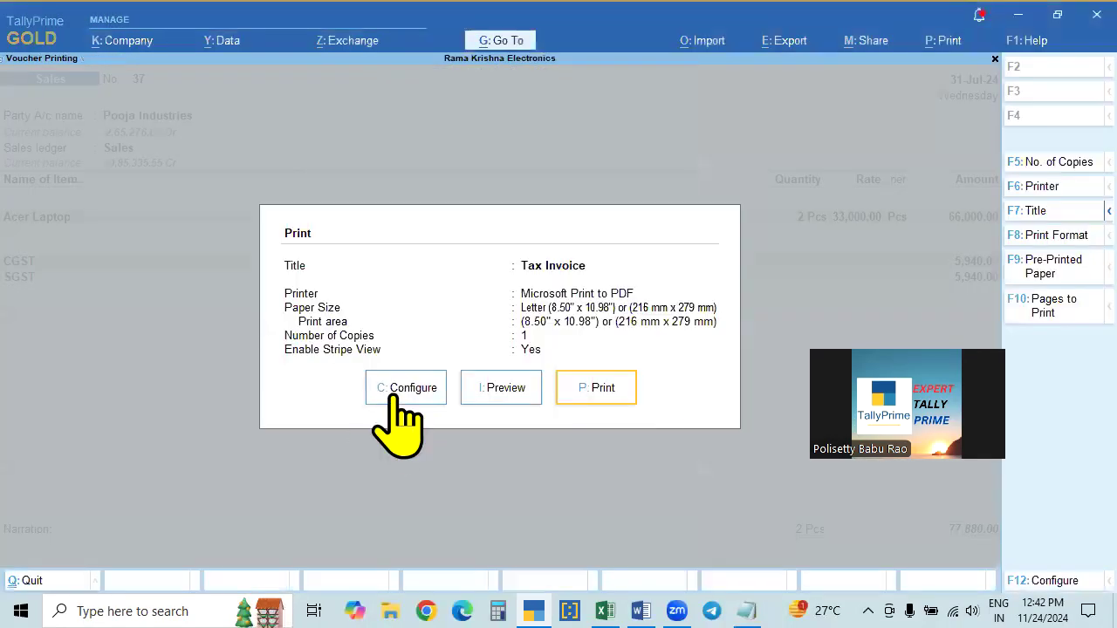
Step: Set Enable Stripe View to No in the voucher's print configuration and accept it
left_click(394, 391)
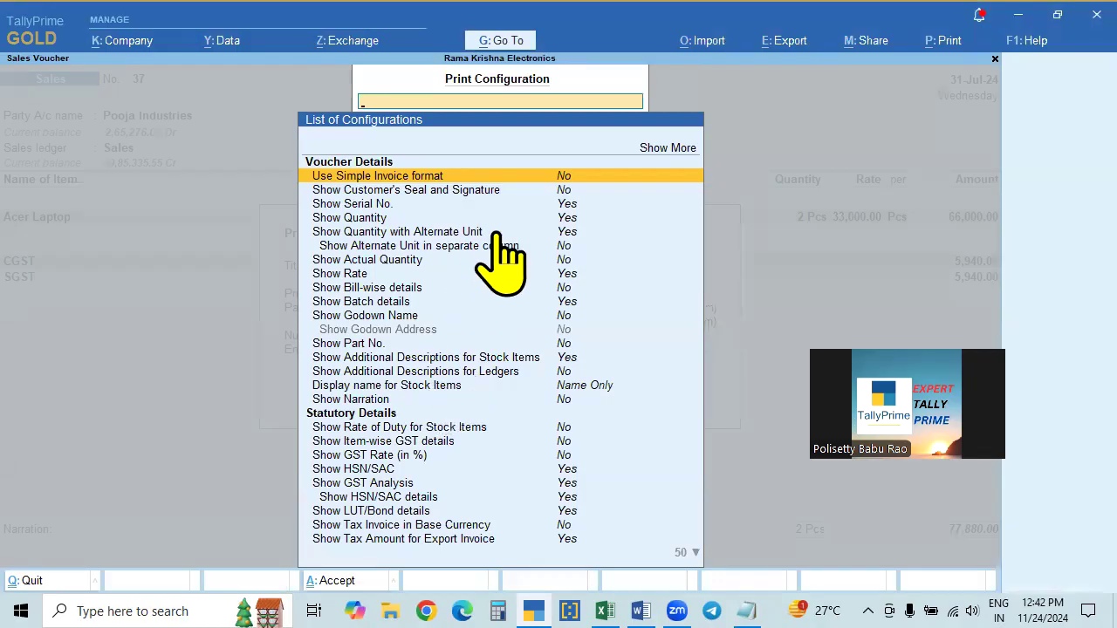
type("Stripe View")
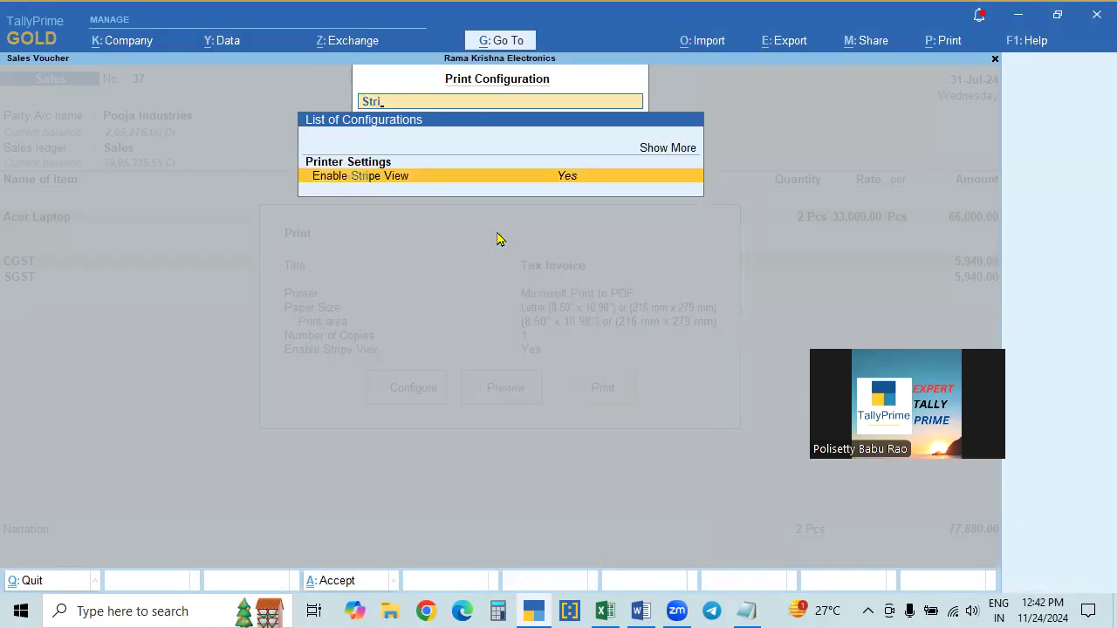
key("Return")
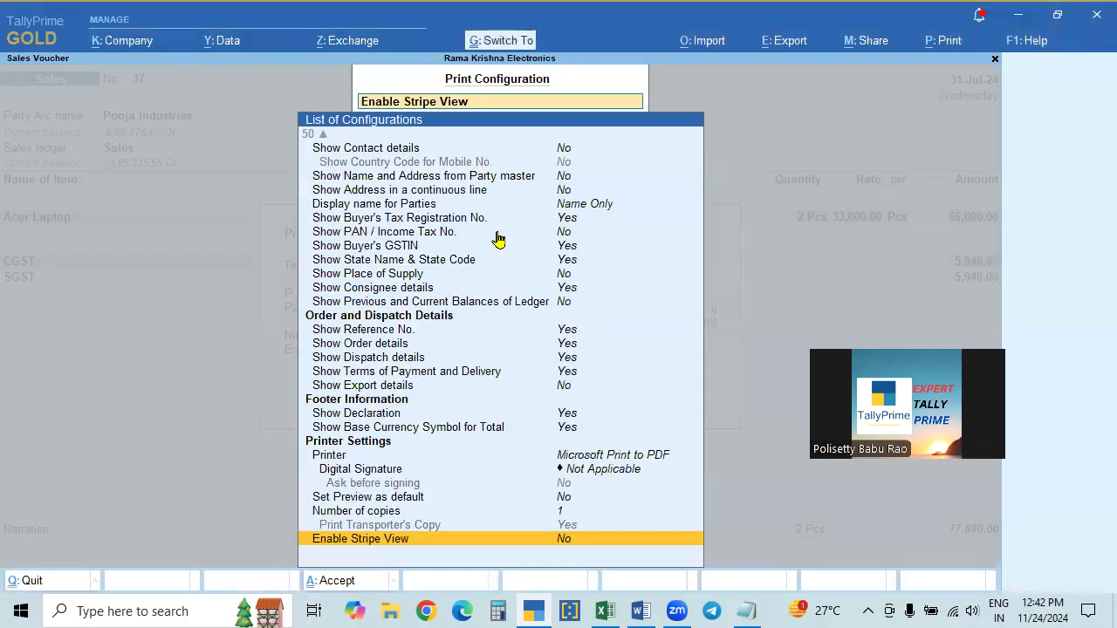
key("ctrl+a")
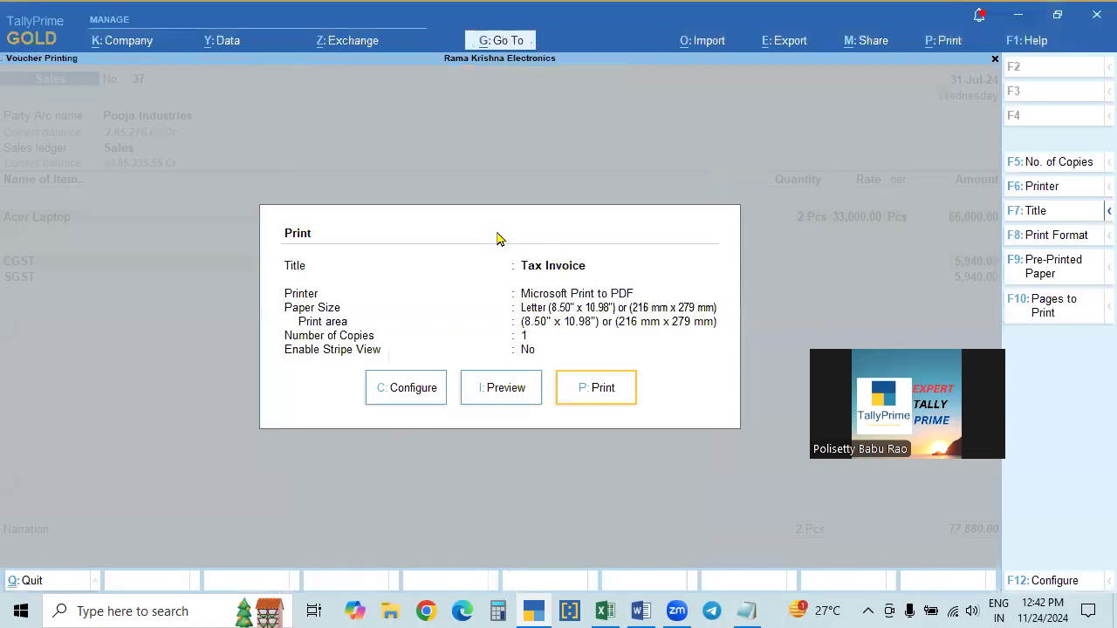
Step: Preview the Tax Invoice enlarged with Stripe View disabled, check its item rows, and return to the voucher
left_click(497, 390)
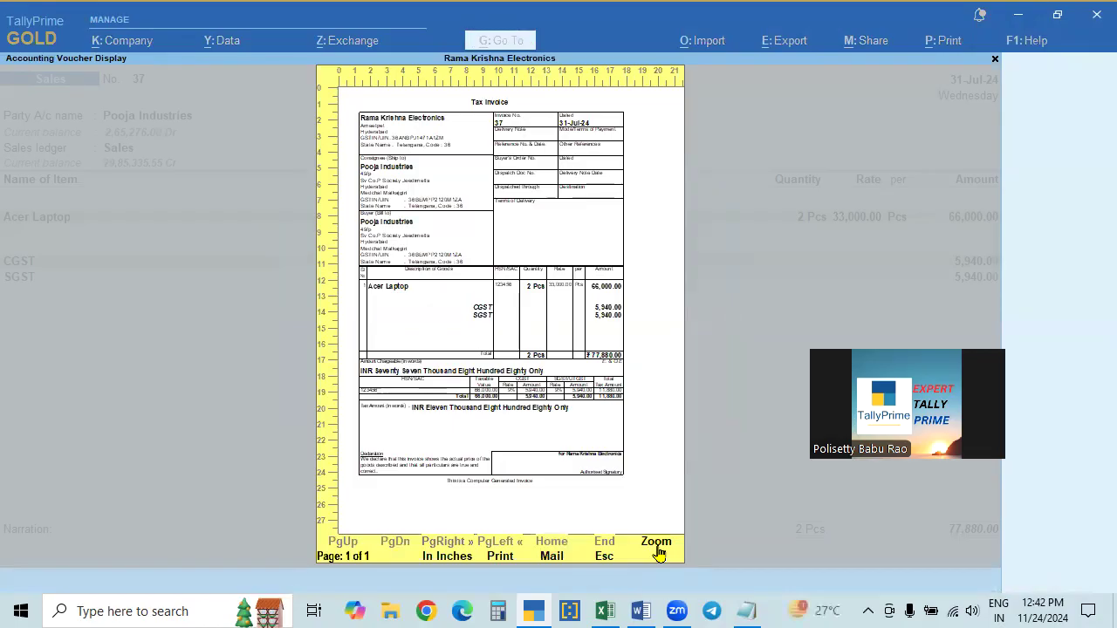
left_click(457, 299)
scroll(419, 281, "down", 2)
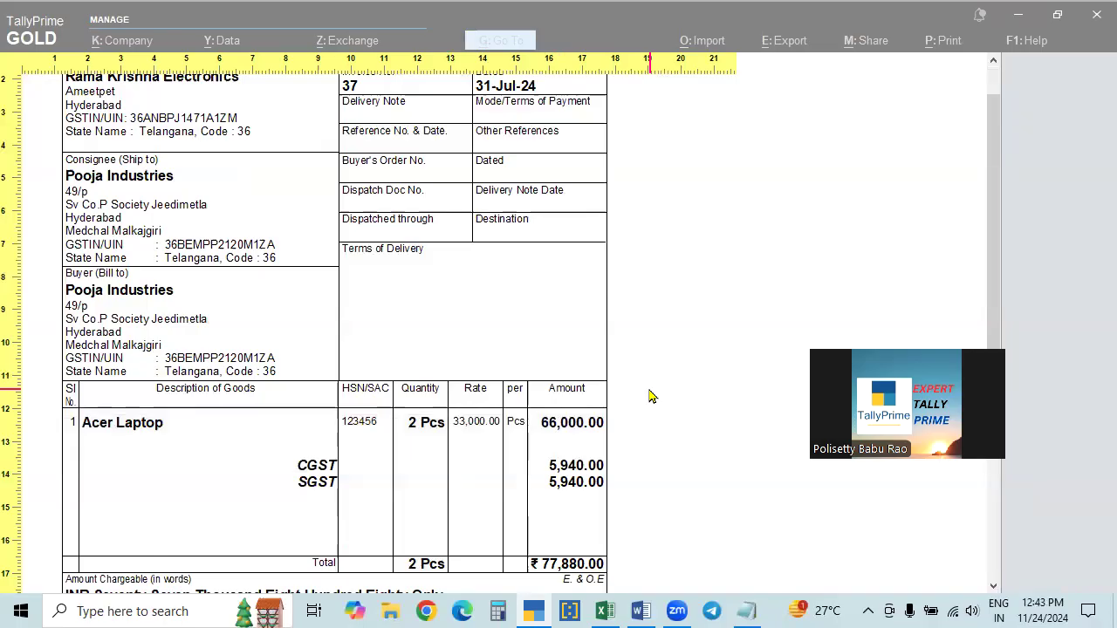
key("Escape")
key("Escape")
key("Escape")
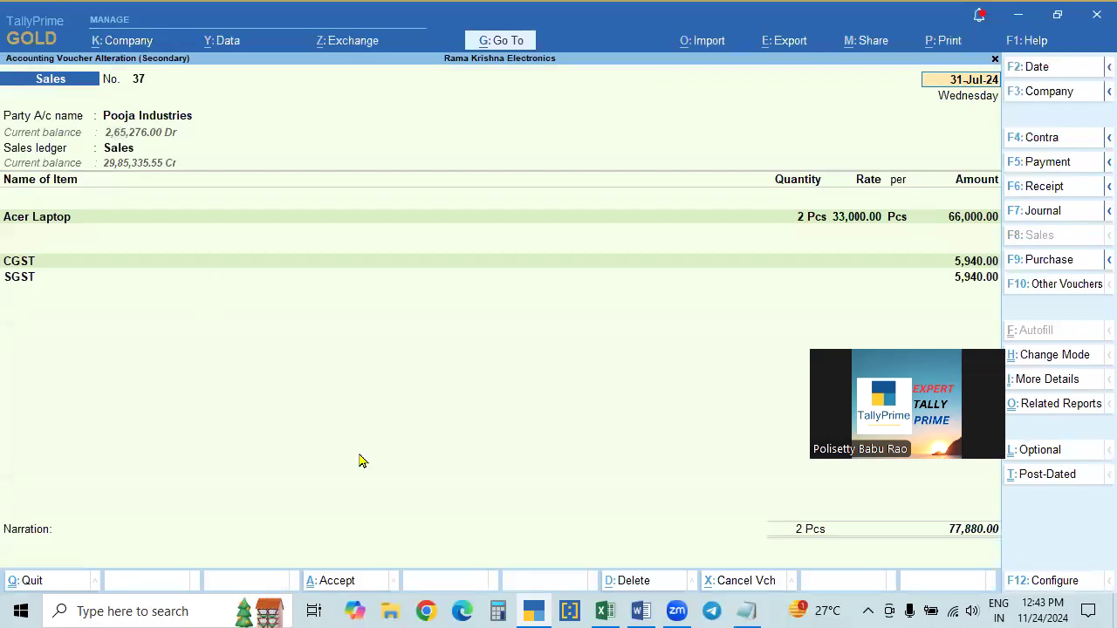
Step: Preview the Tax Invoice of Sales voucher 37 with Stripe View disabled, and close the preview
key("ctrl+p")
left_click(475, 392)
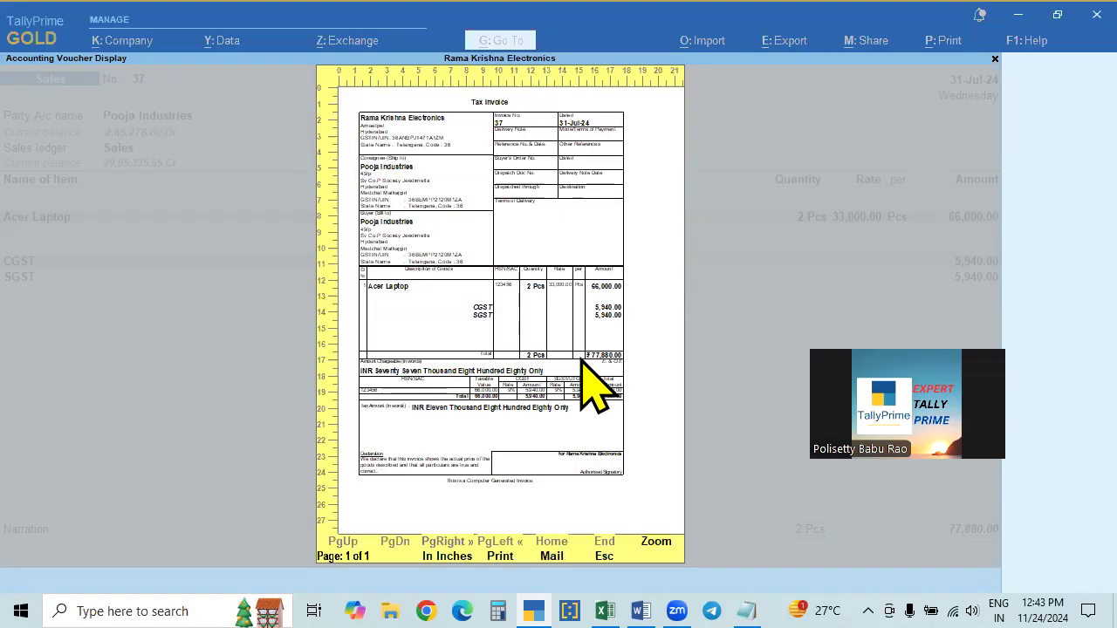
key("Escape")
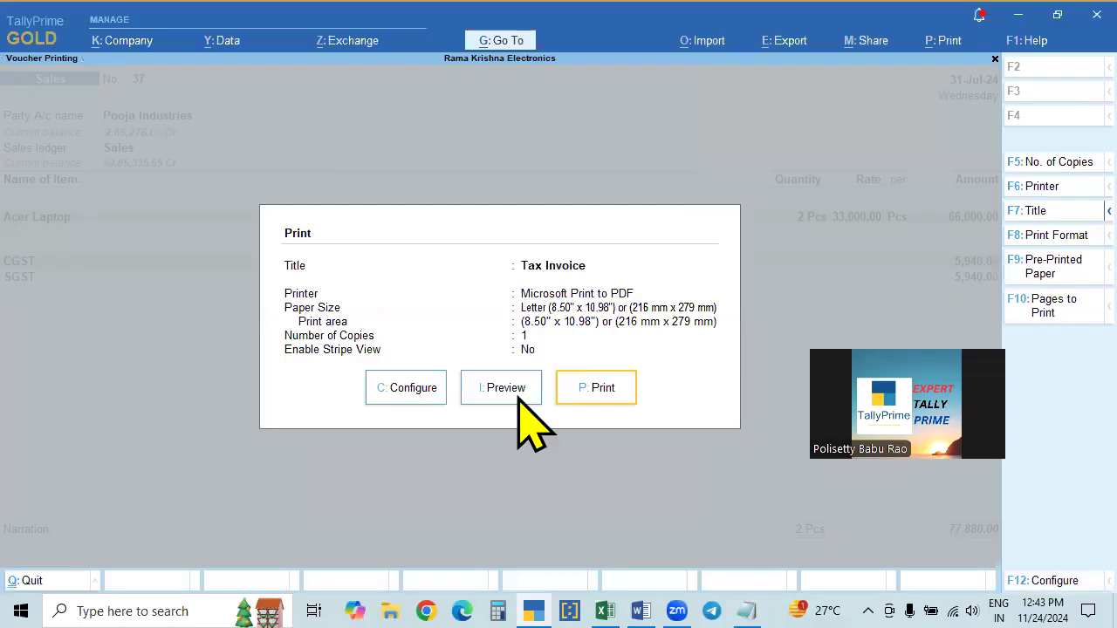
Step: Set Enable Stripe View to Yes in the voucher's print configuration and return to the print settings
left_click(413, 389)
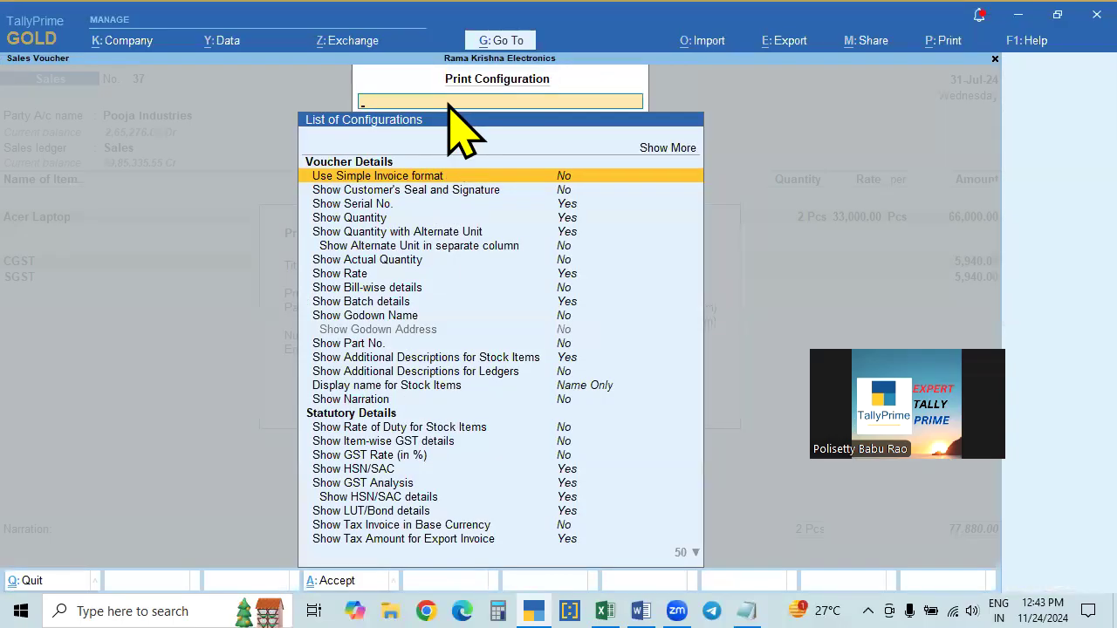
type("Stri")
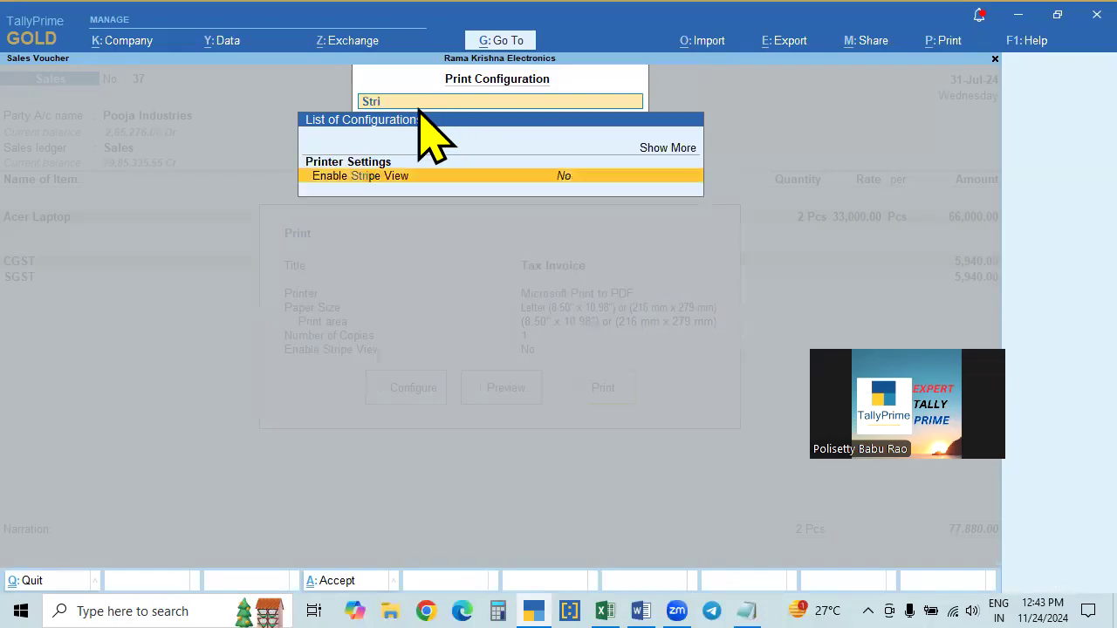
left_click(532, 184)
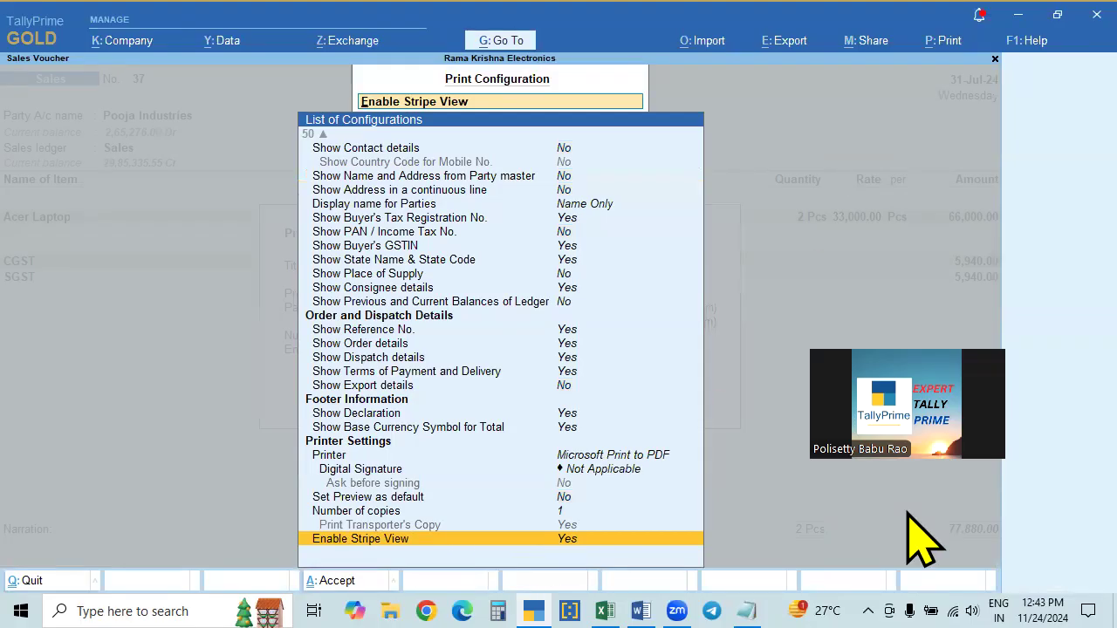
key("Escape")
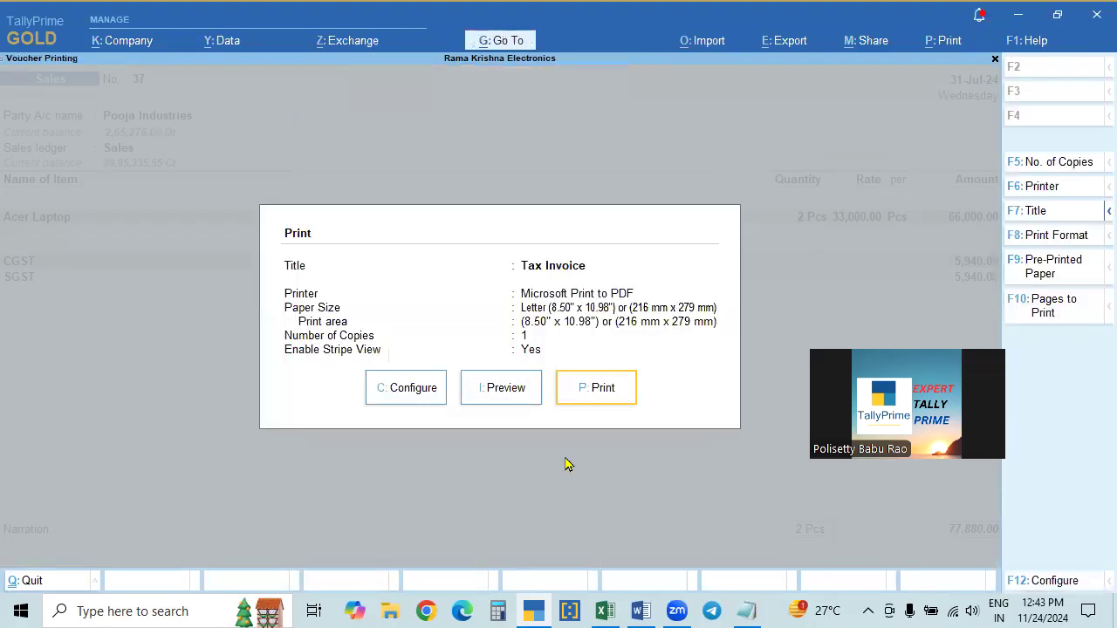
Step: Preview the Tax Invoice enlarged with Stripe View enabled, examine its item and tax rows, and return to the voucher
left_click(509, 389)
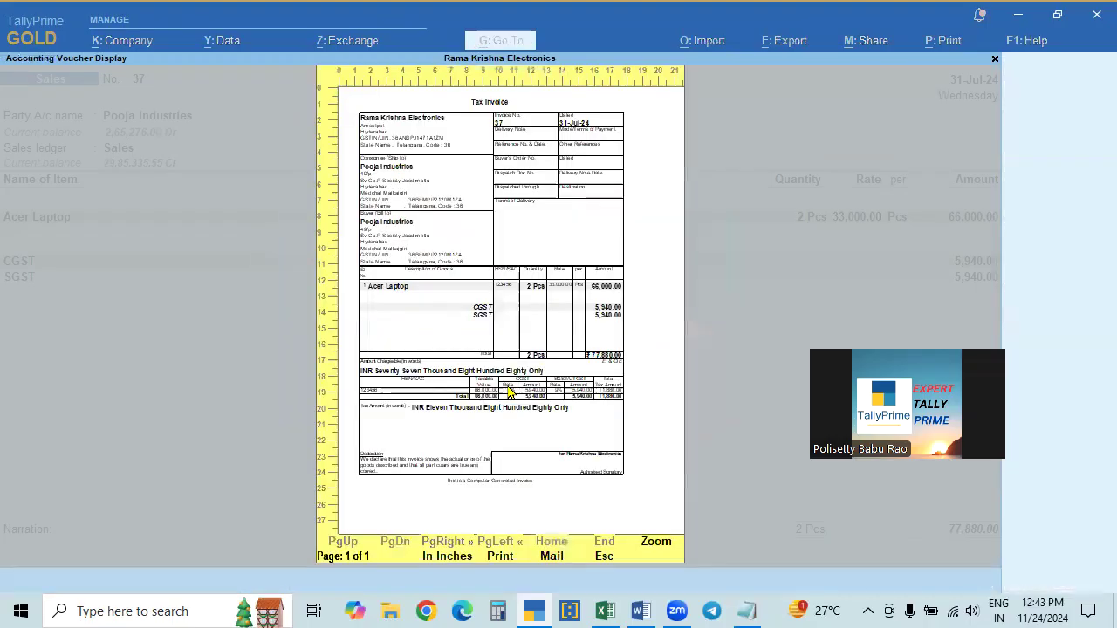
left_click(508, 389)
scroll(410, 491, "down", 1)
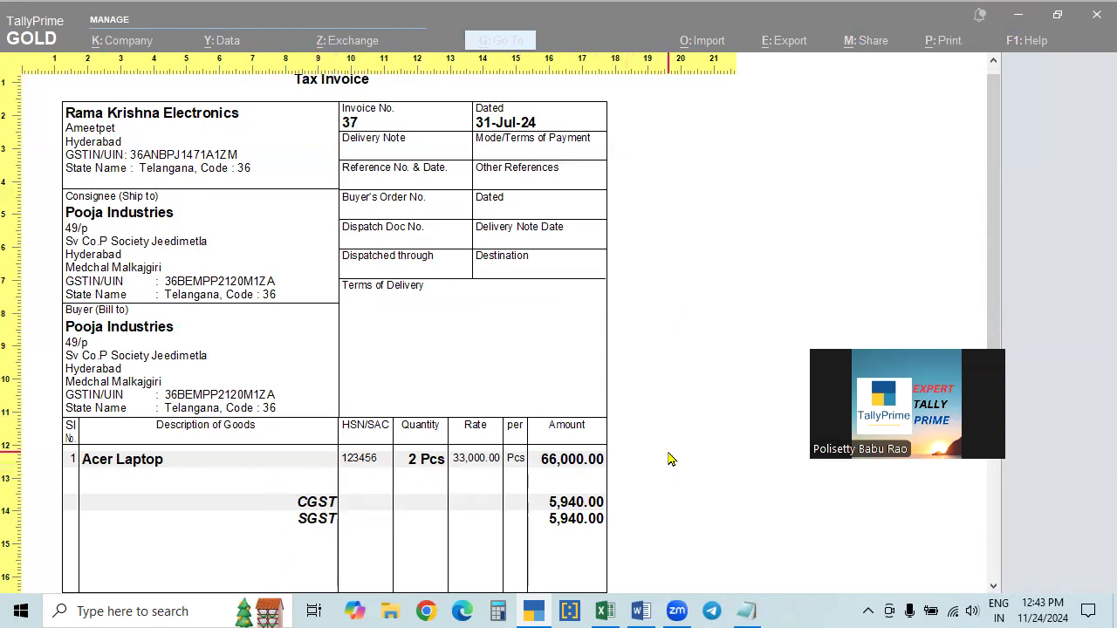
key("Escape")
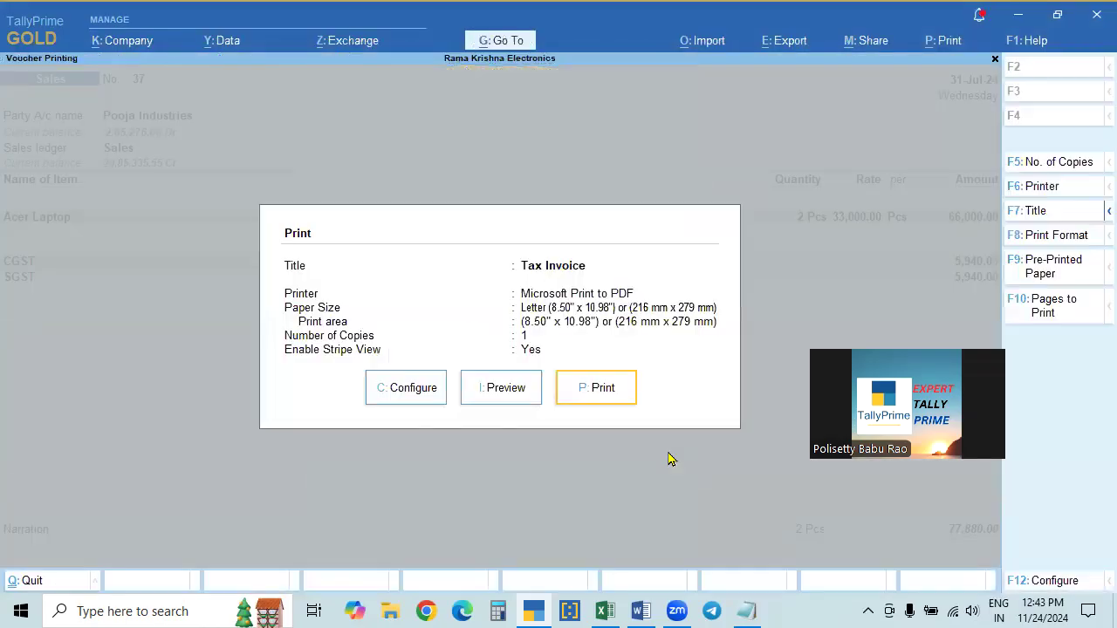
key("Escape")
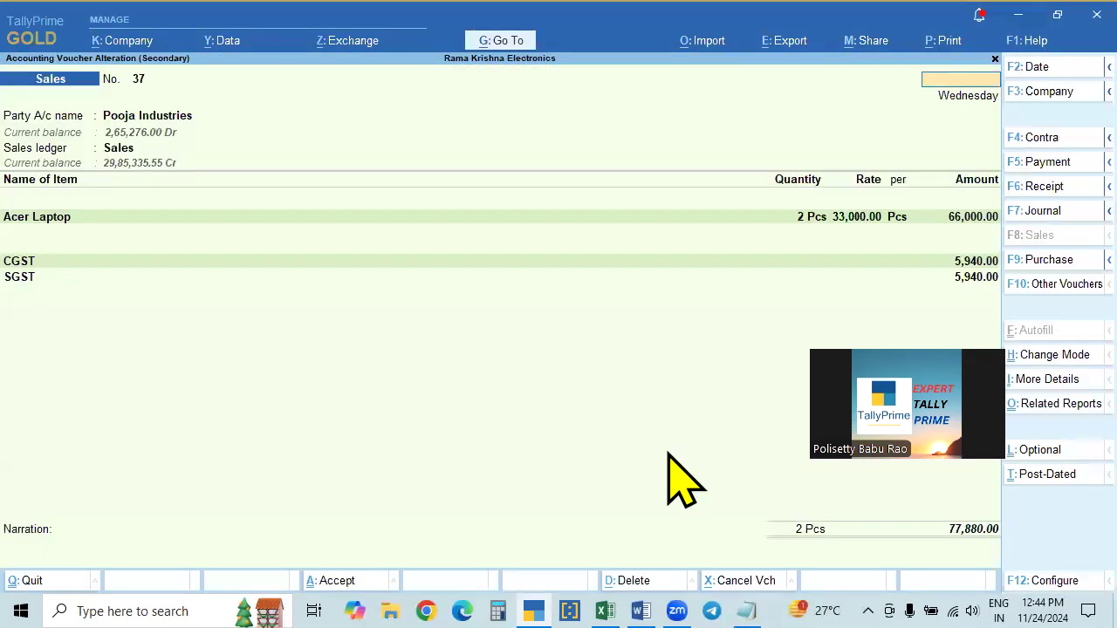
Step: Preview the open Sales voucher's print once more, enlarged, to check the stripes behind its item rows, and return to the voucher
key("ctrl+p")
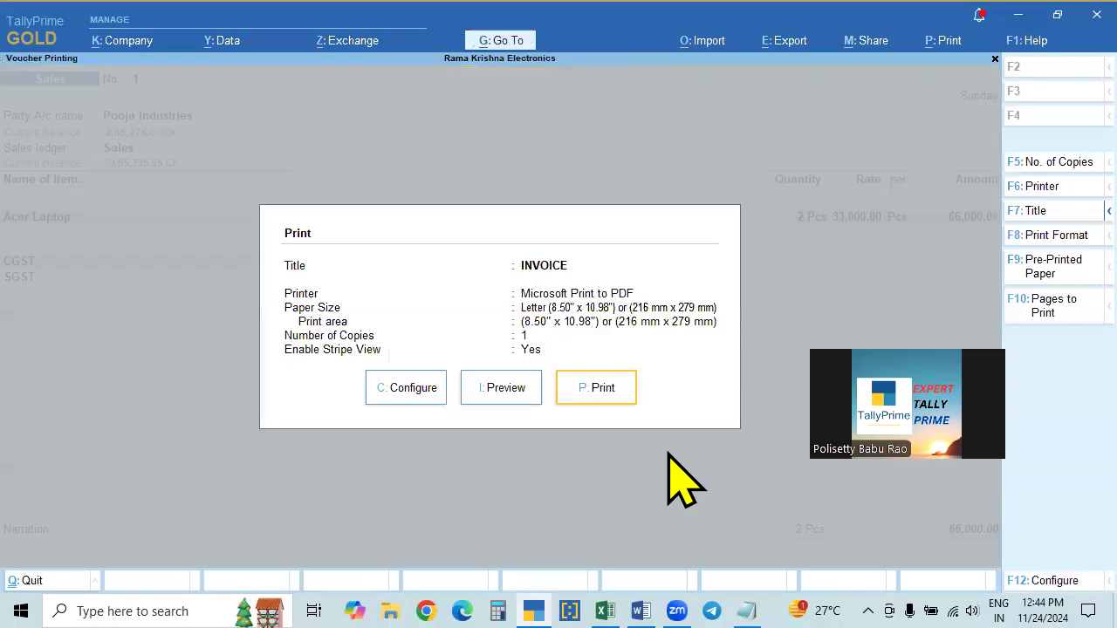
left_click(505, 389)
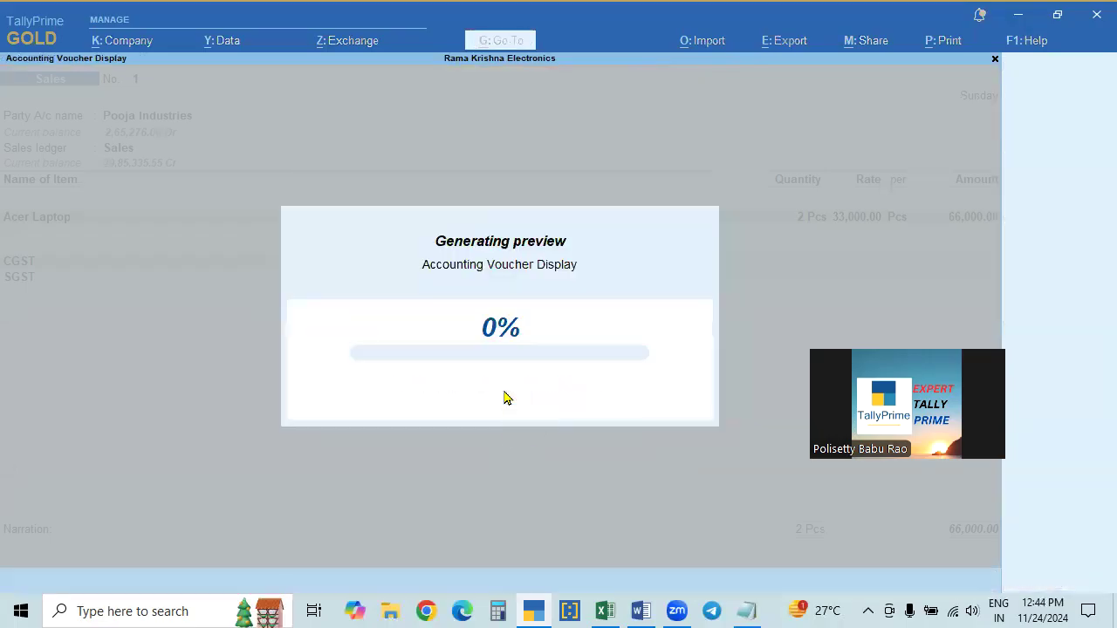
left_click(507, 395)
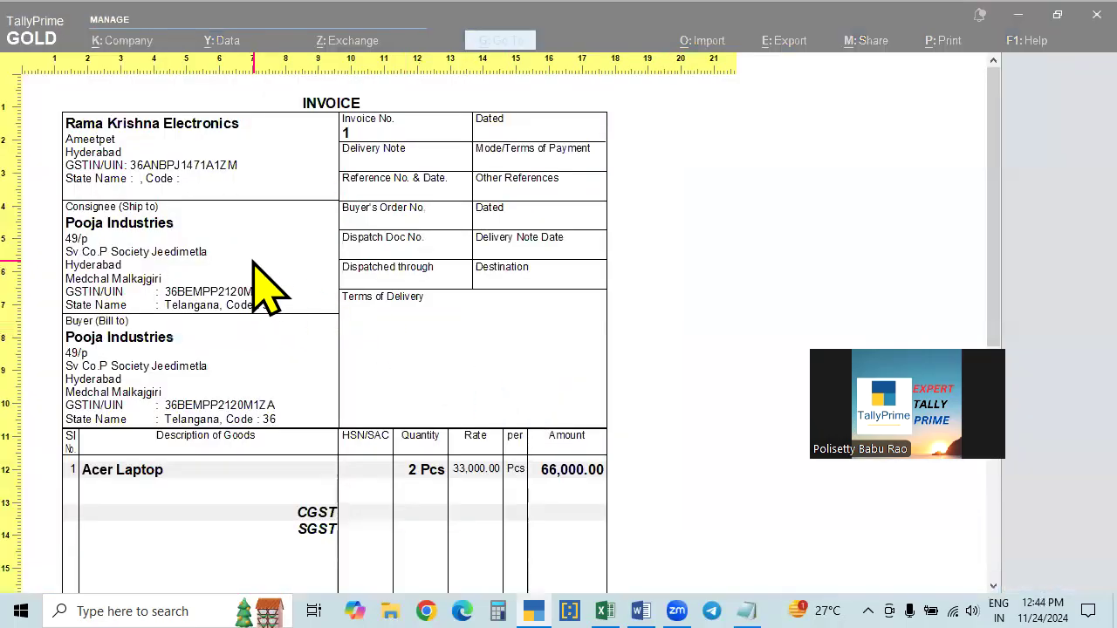
scroll(210, 498, "down", 1)
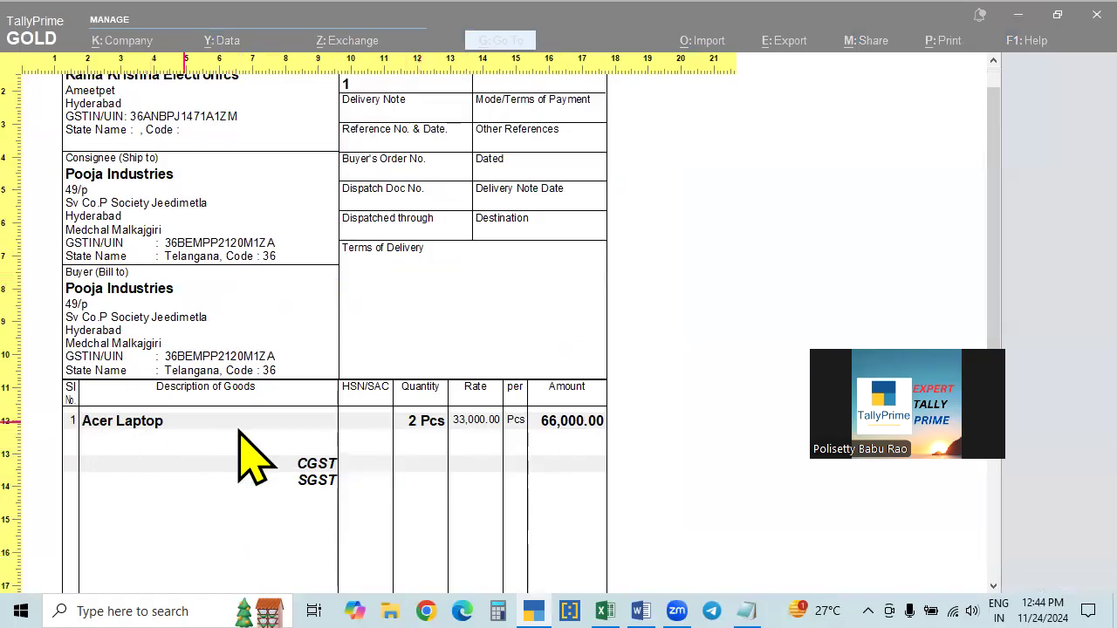
key("Escape")
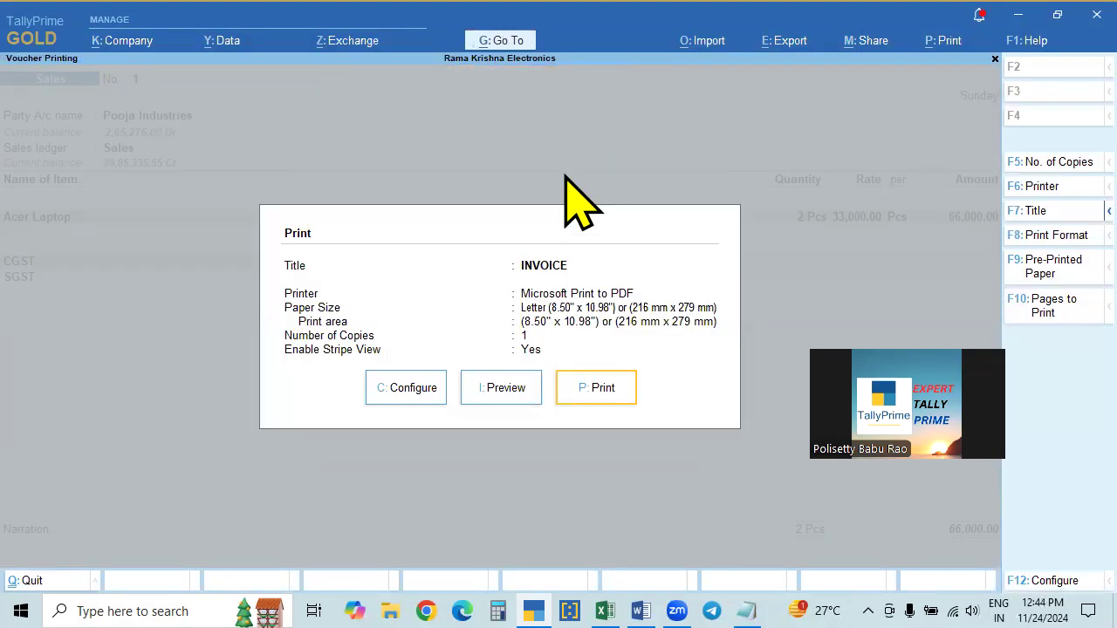
key("Escape")
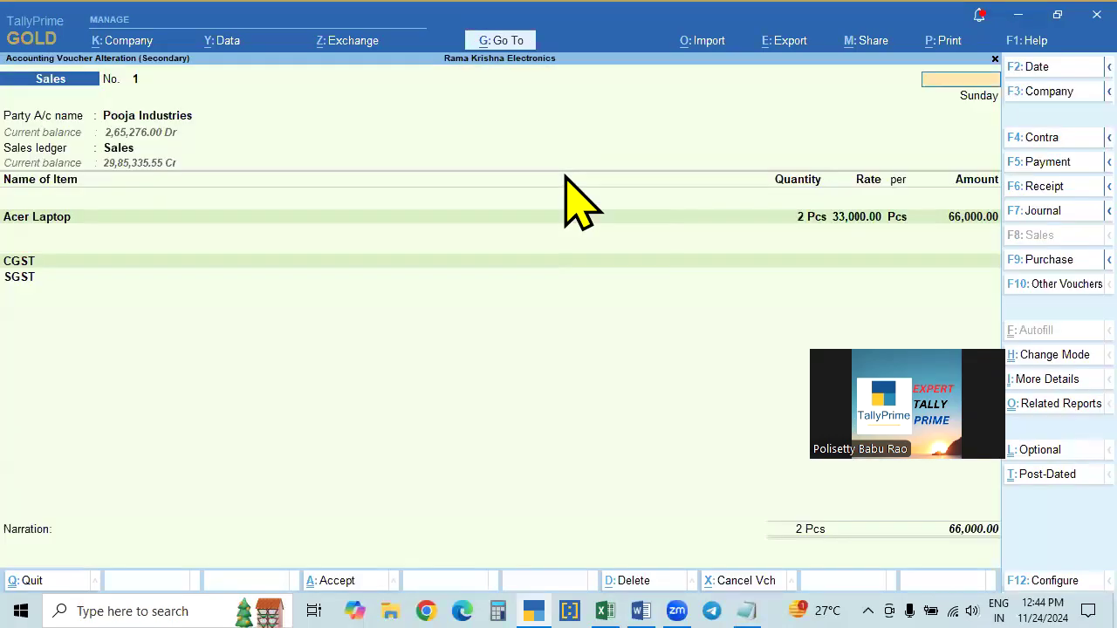
Step: Leave the Sales voucher for the Day Book and set the report period to 1-Apr-24 to 31-Jul-24
left_click(1015, 41)
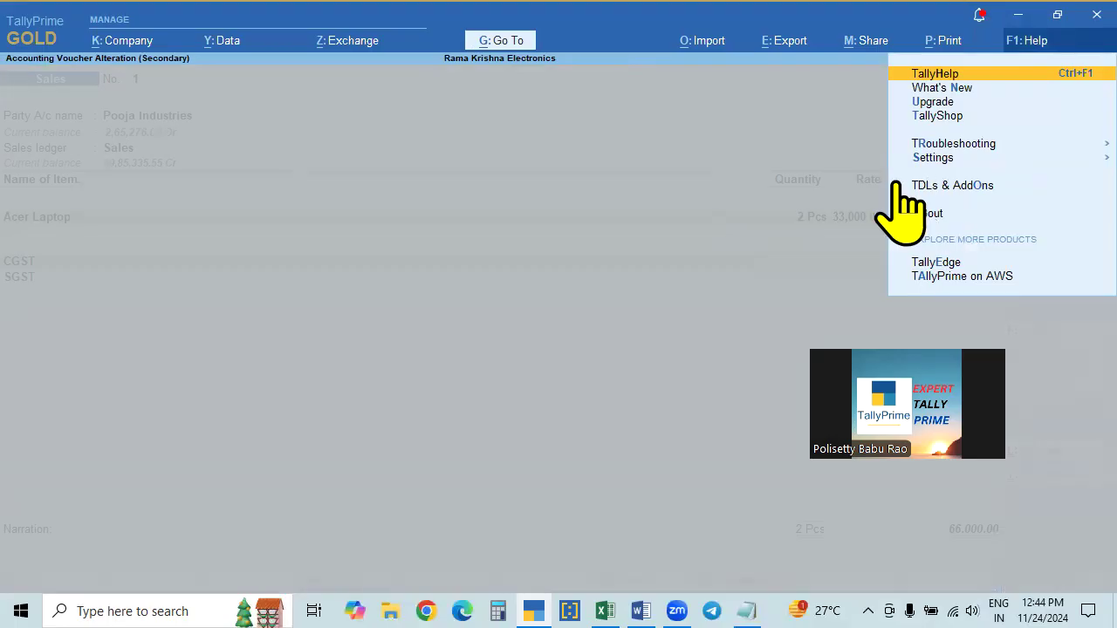
key("Escape")
key("Escape")
key("Escape")
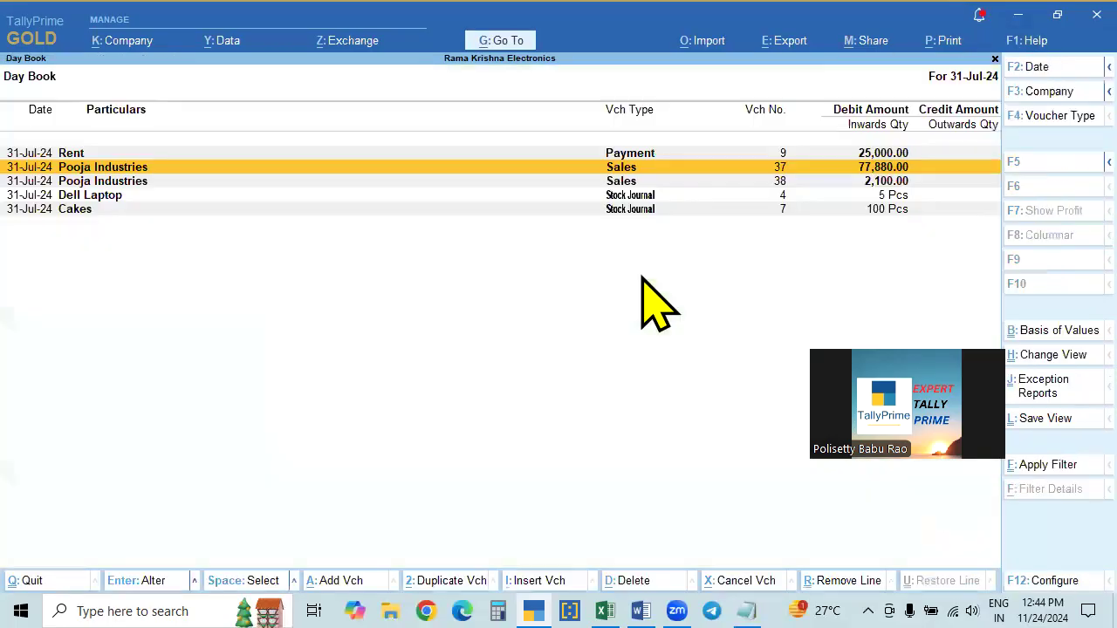
left_click(643, 283)
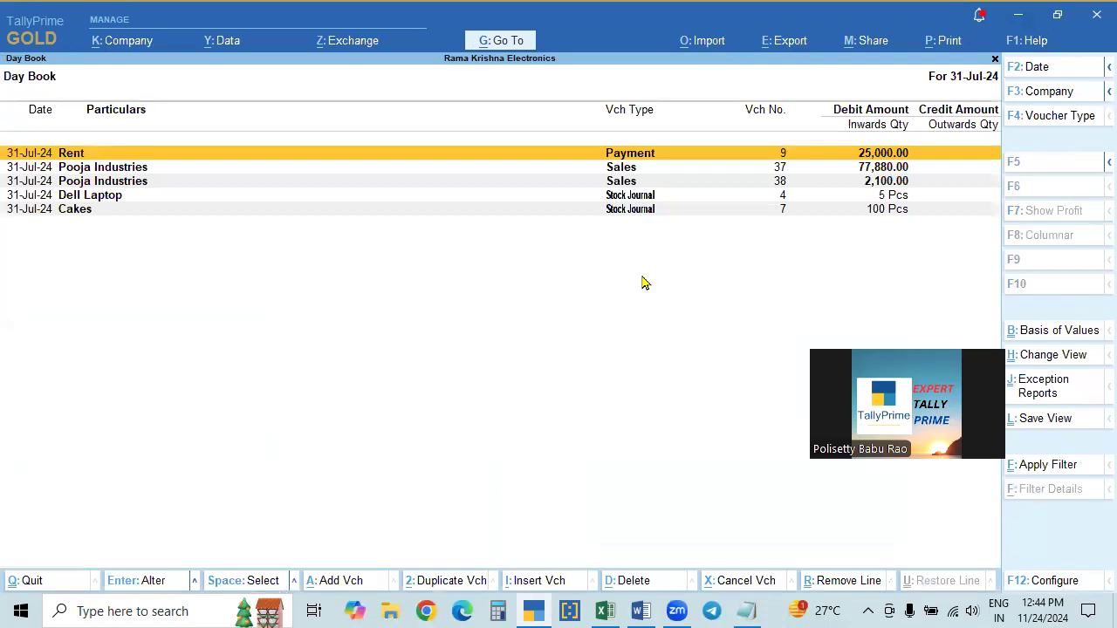
key("F2")
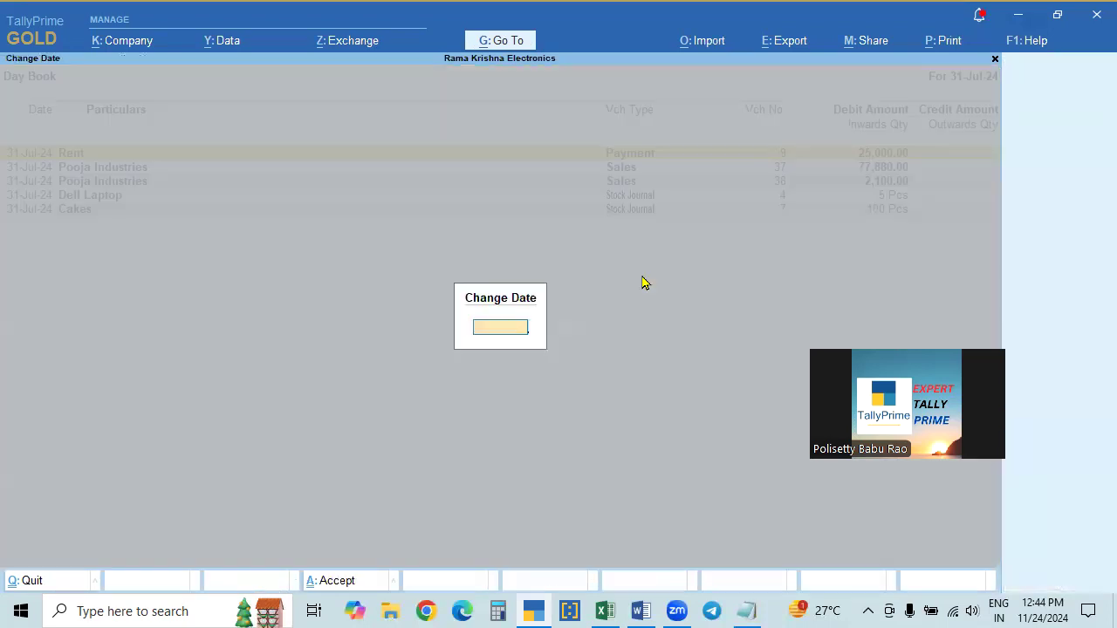
key("Return")
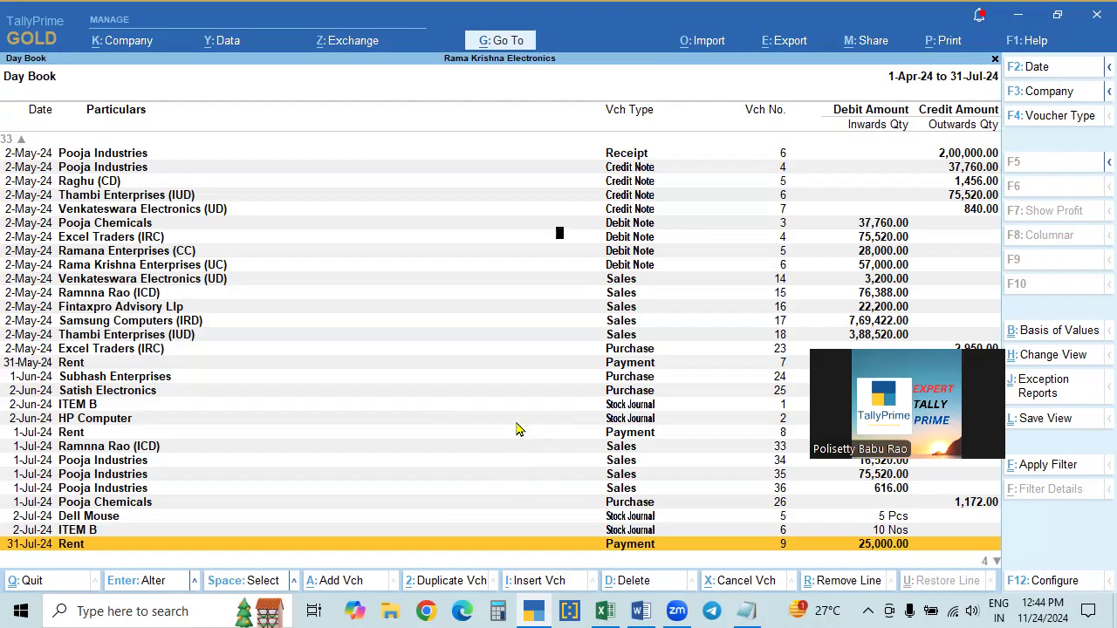
Step: Set Enable Stripe View to No in the Day Book's configuration
key("F12")
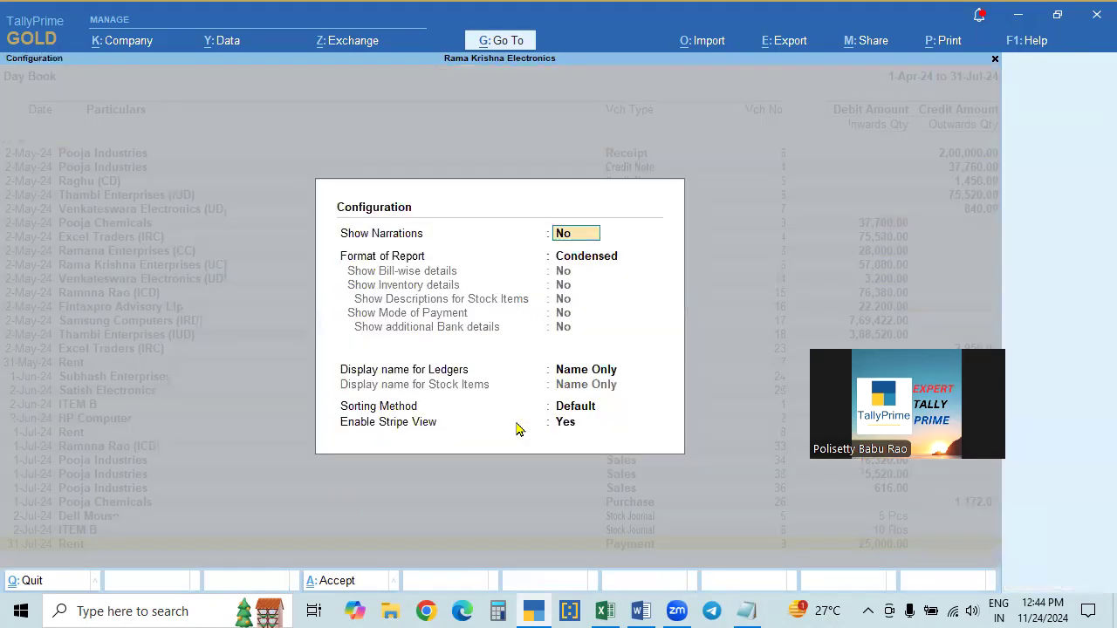
left_click(565, 422)
type("n")
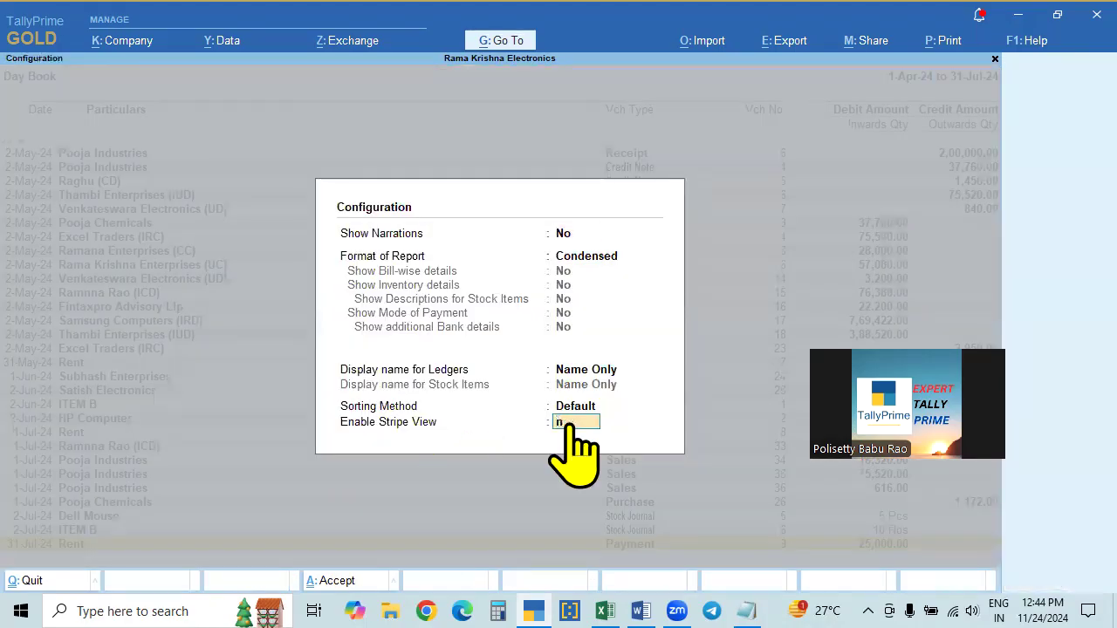
key("Return")
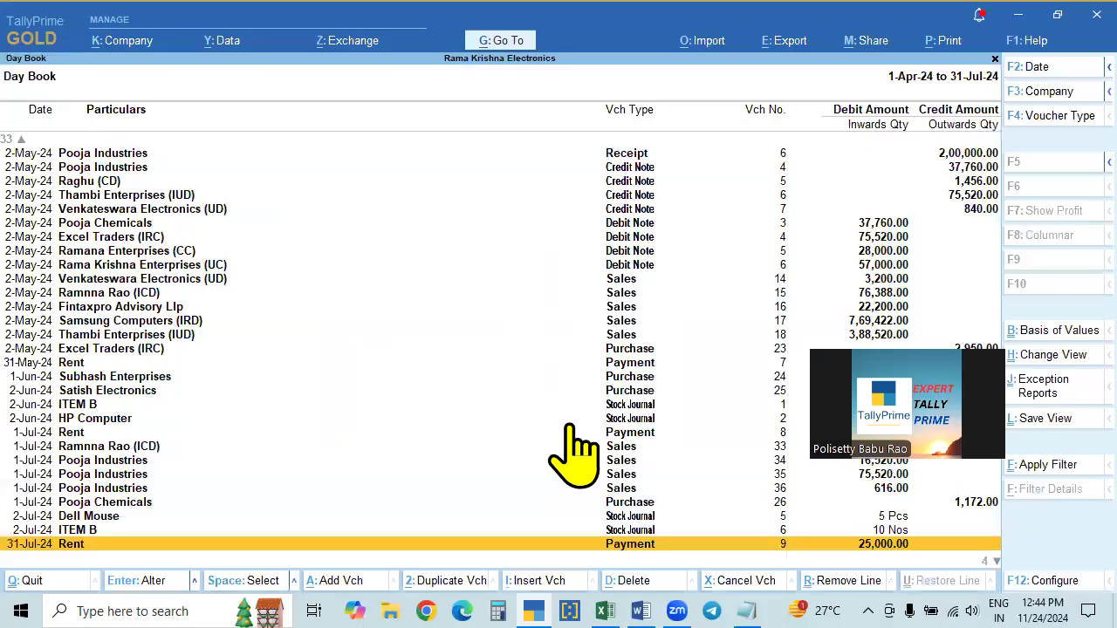
Step: Return to the Gateway, reopen the Day Book, and set its period to 1-Apr-24 to 31-Jul-24
key("Escape")
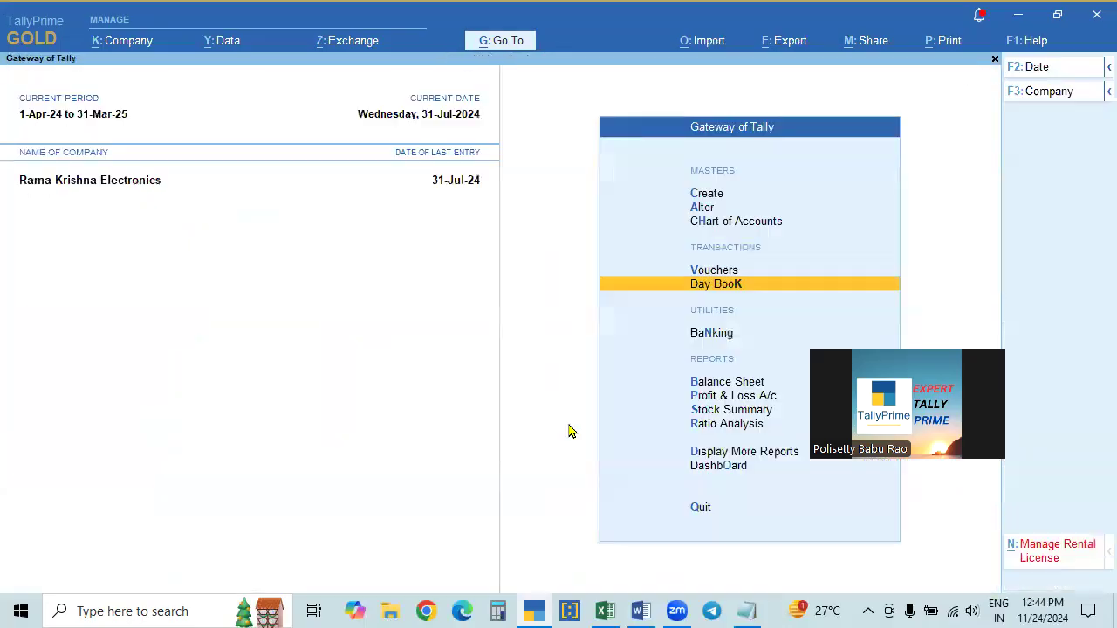
key("Return")
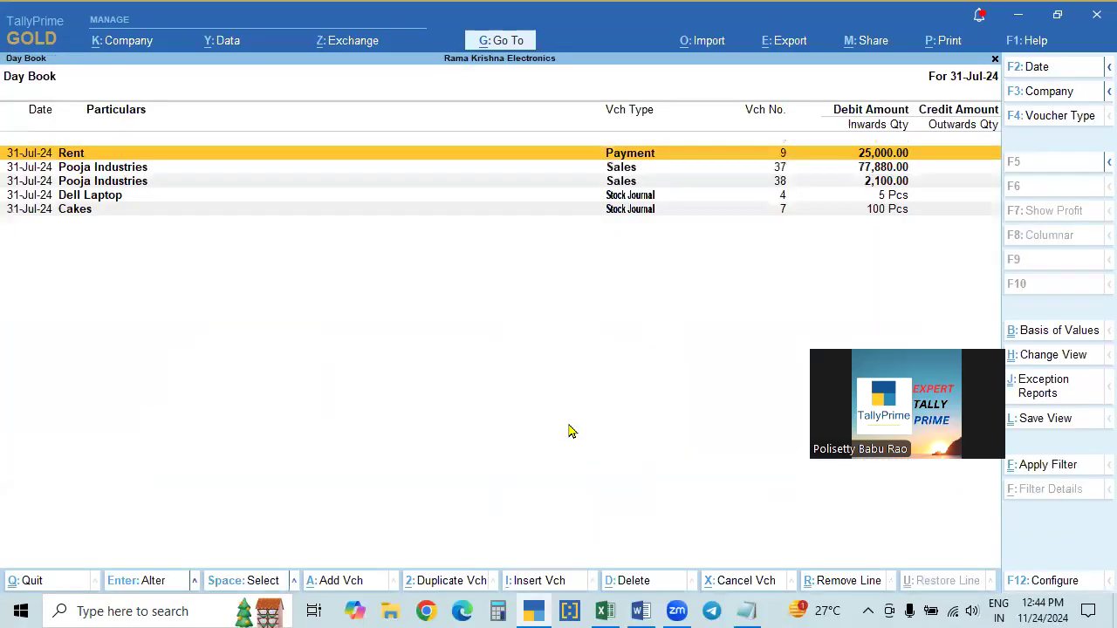
key("F2")
key("Return")
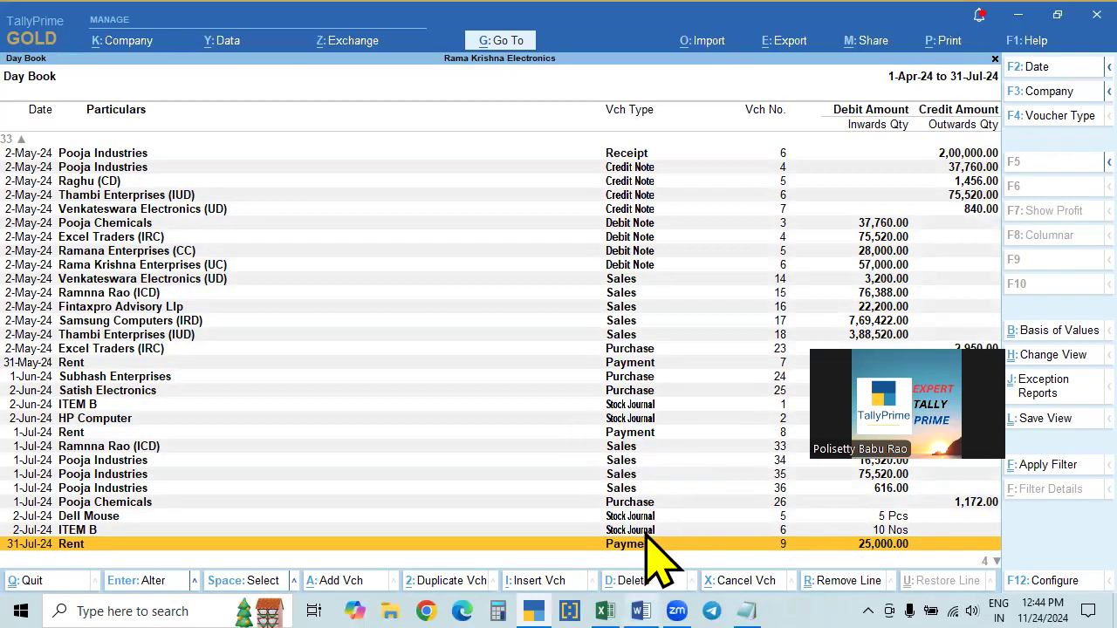
Step: Switch to the TALLY PRIME 5.0 FEATURES document in Word and review item 13 on Stripe view and its Day Book screenshot
key("alt+Tab")
scroll(479, 518, "down", 8)
scroll(445, 324, "up", 5)
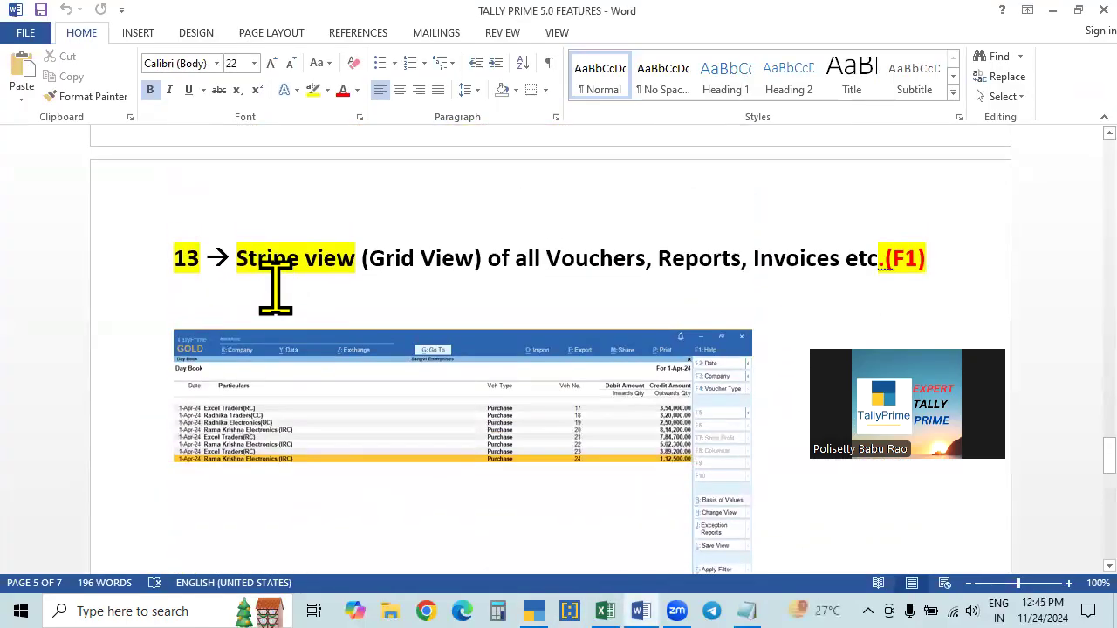
scroll(738, 317, "down", 2)
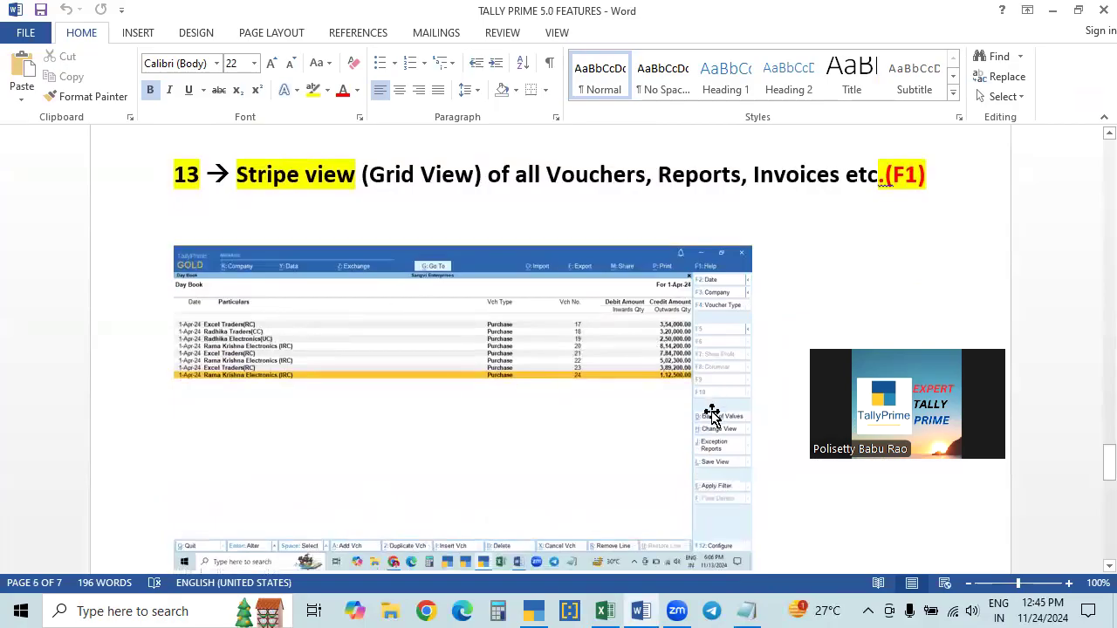
scroll(712, 415, "down", 4)
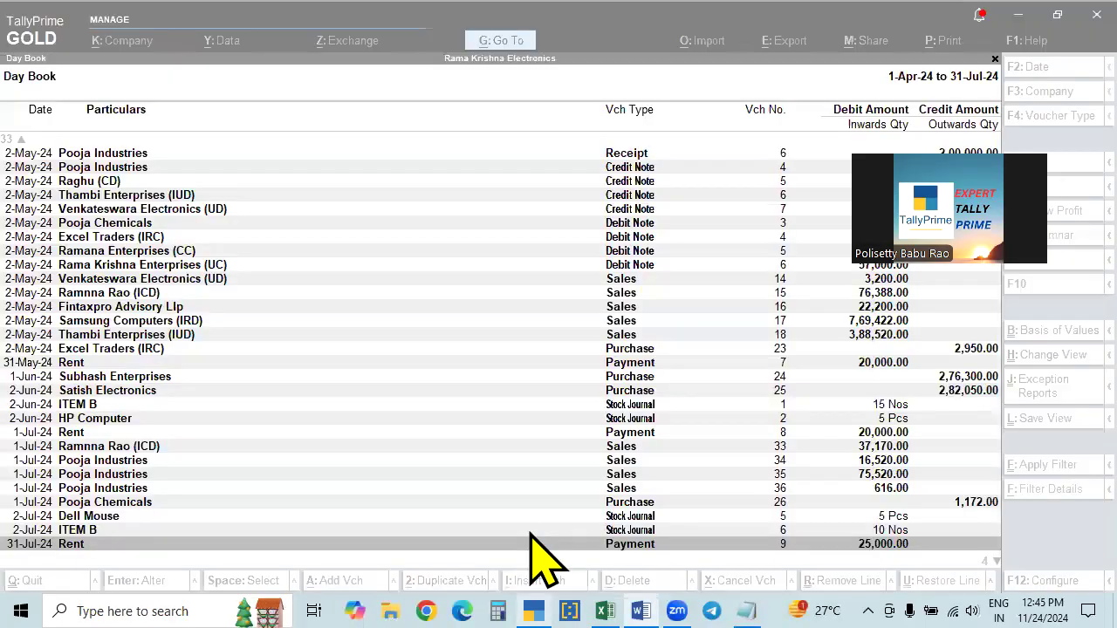
Step: Switch back to TallyPrime's Day Book, open the Notifications to read the license entry, and return to the Day Book
left_click(532, 535)
left_click(410, 377)
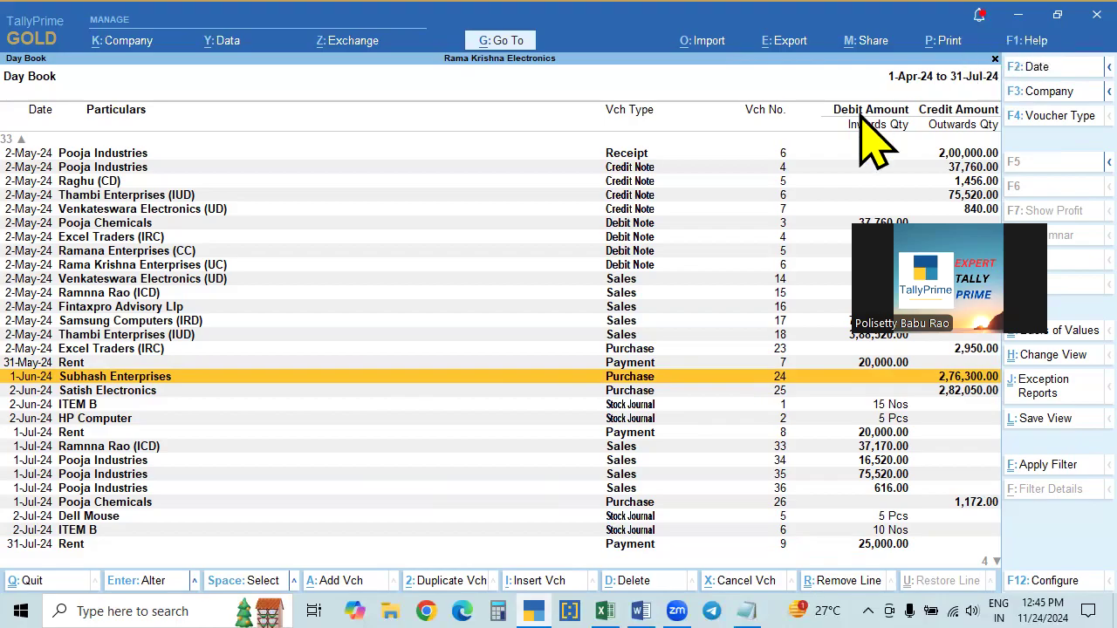
left_click(980, 15)
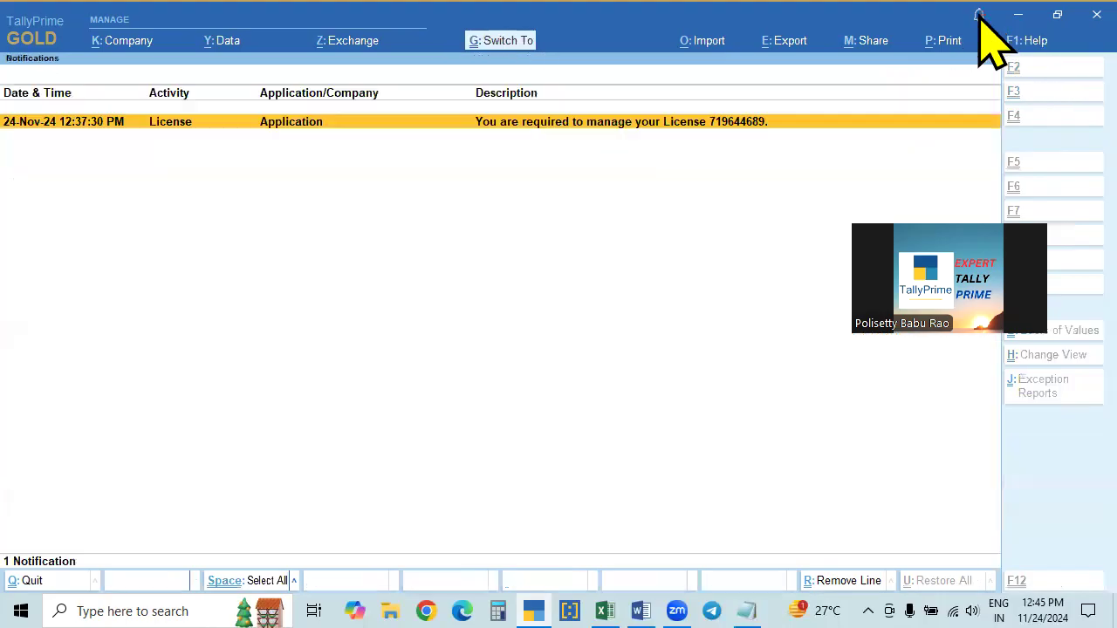
key("Escape")
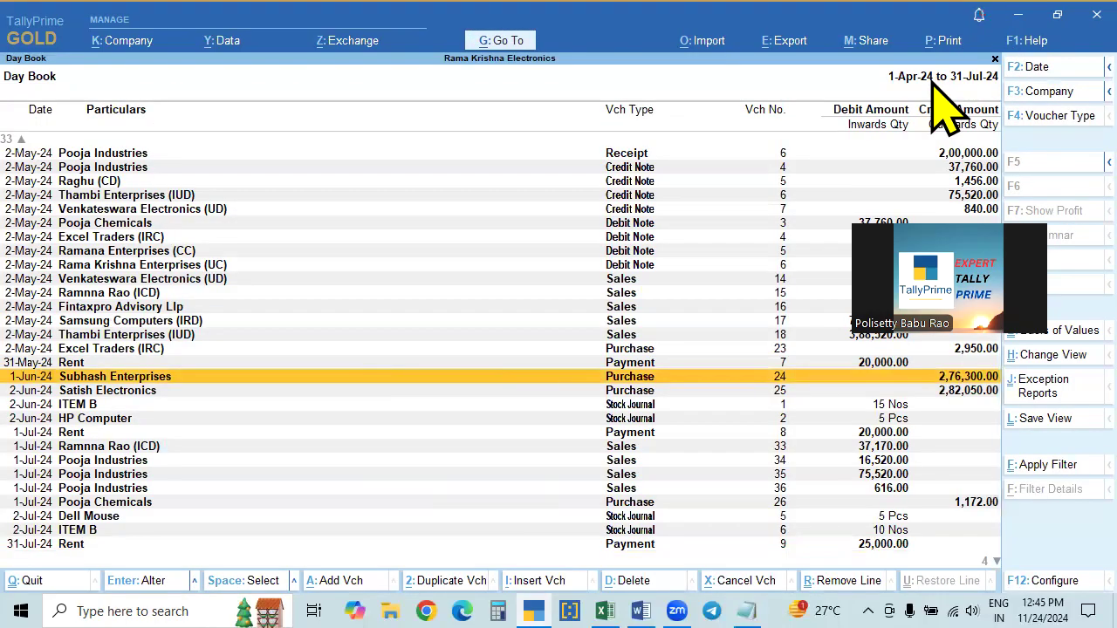
left_click(979, 15)
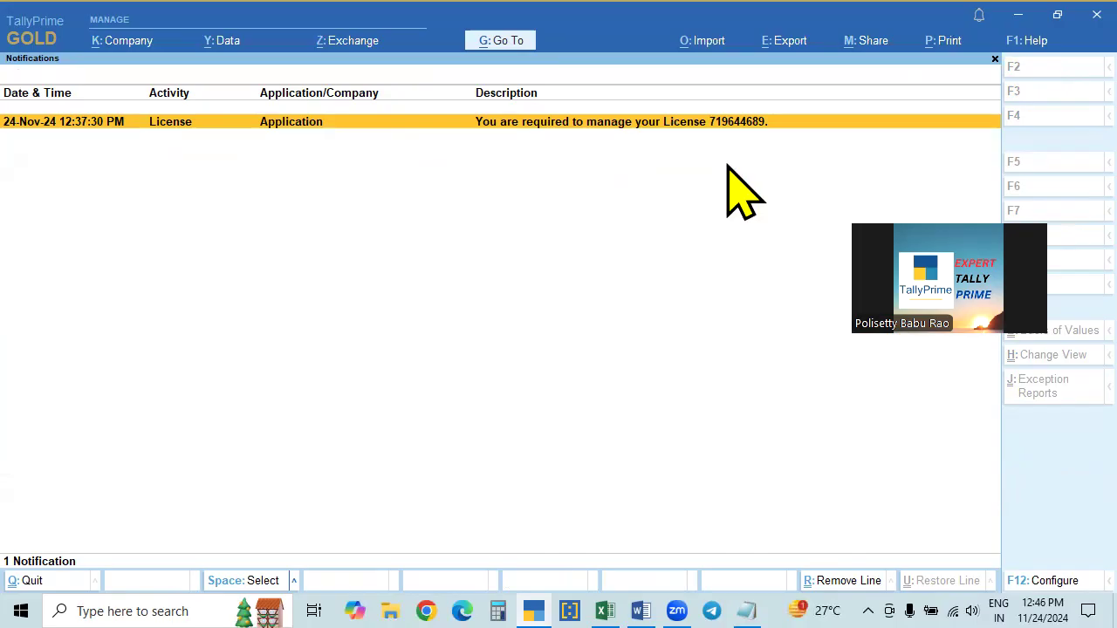
key("Escape")
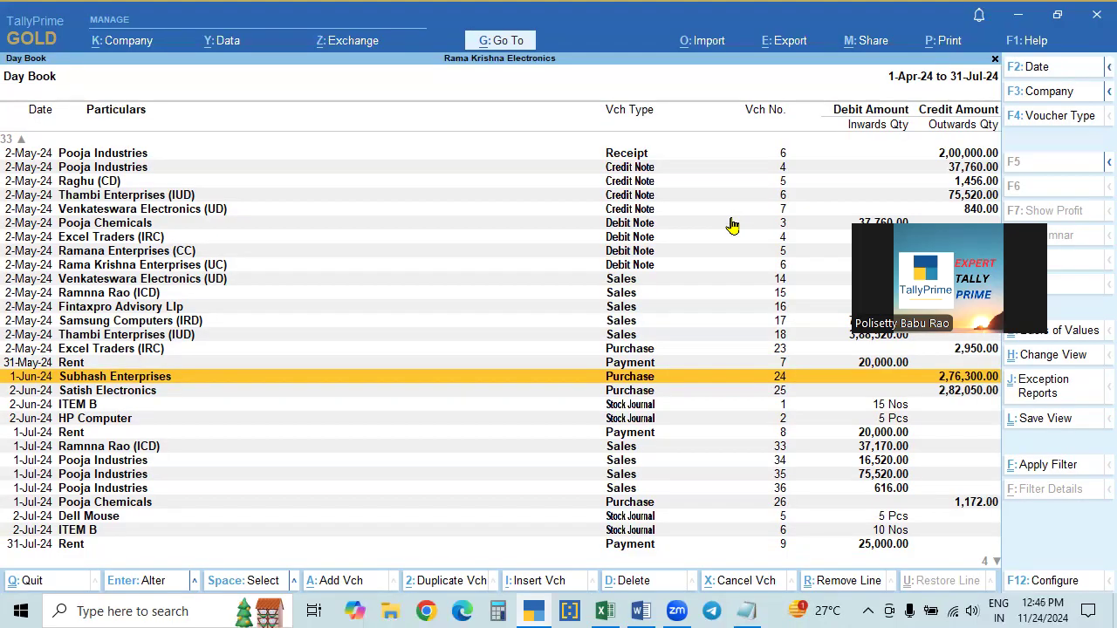
Step: Leave the Day Book, open the bell notifications from the Gateway of Tally to read the license entry, and return to the Gateway
key("Escape")
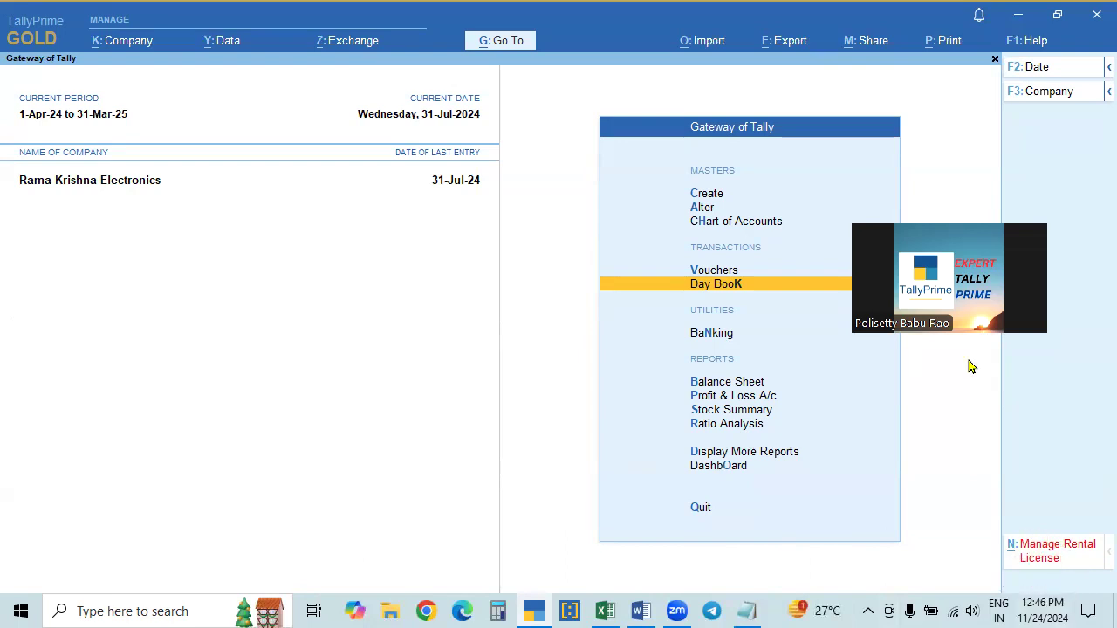
key("Down")
key("Down")
key("Down")
key("Down")
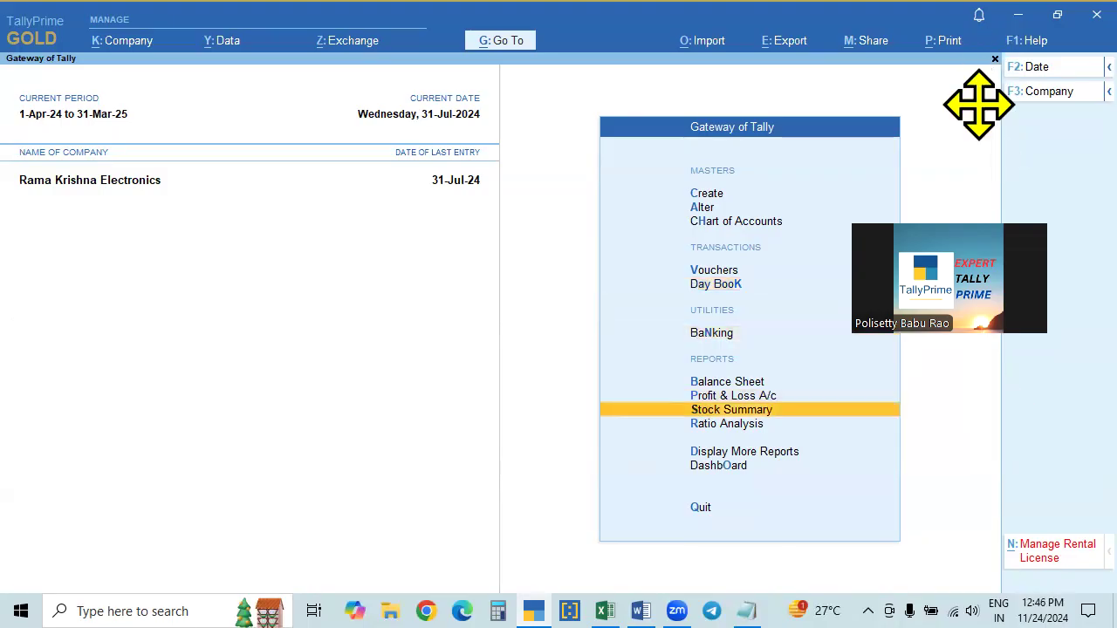
left_click(978, 16)
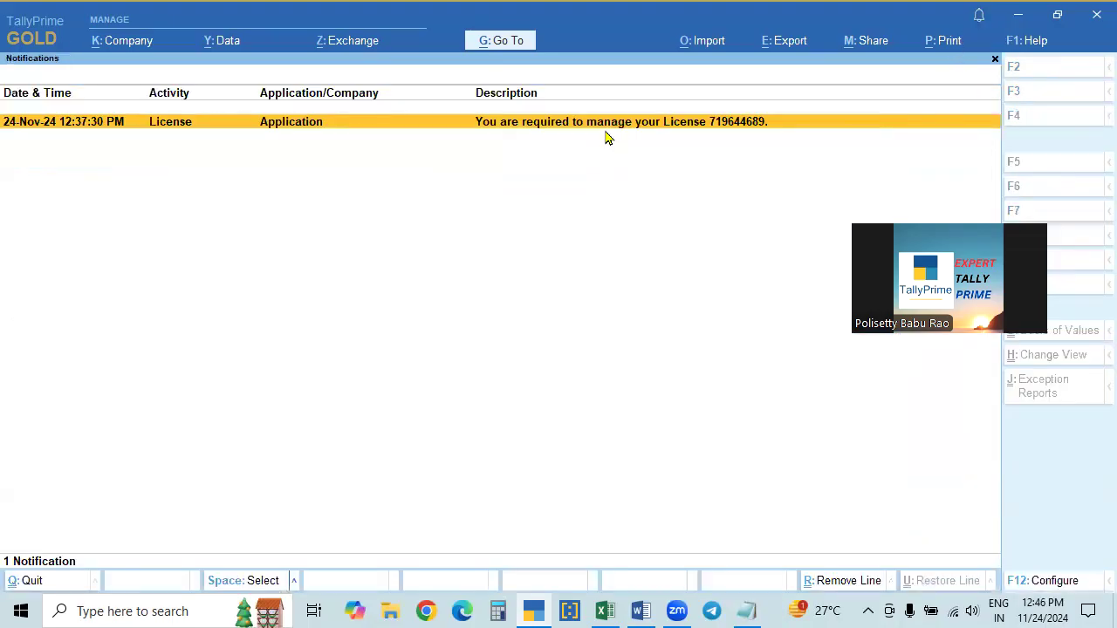
key("Escape")
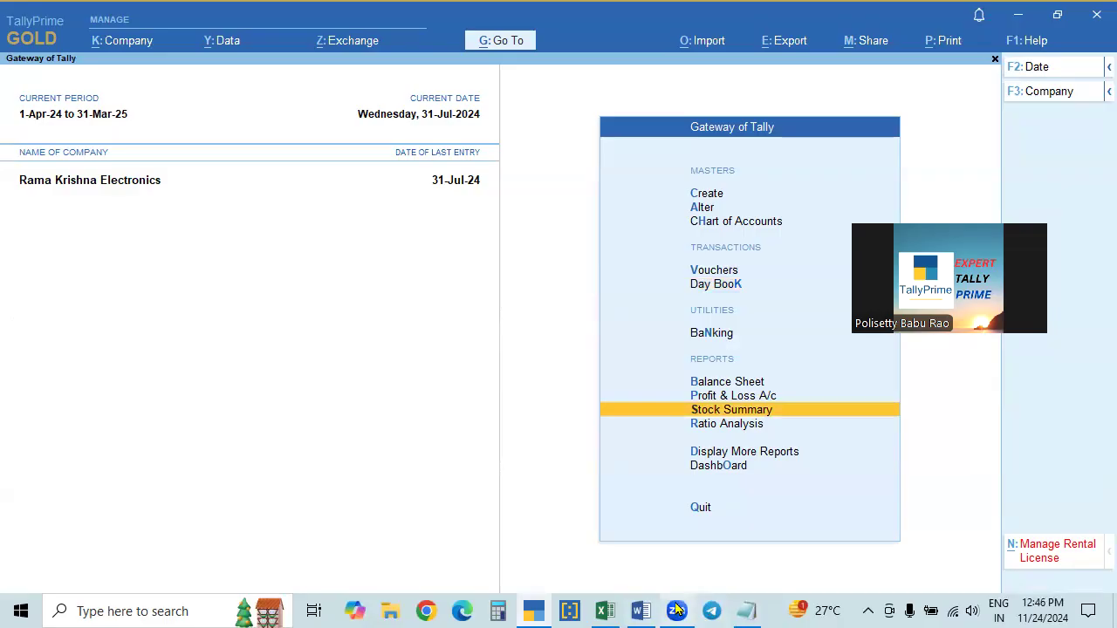
Step: Switch to the Word feature list, select "& ITC Breakup" in item 14, and switch back to TallyPrime
left_click(678, 610)
left_click(640, 611)
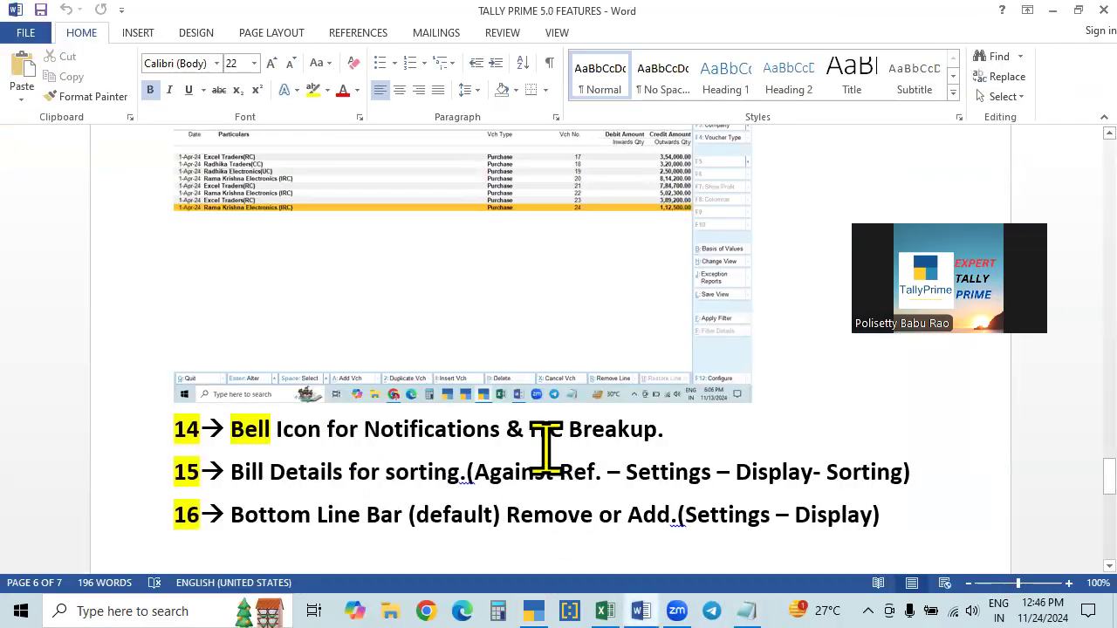
left_click_drag(522, 430, 665, 429)
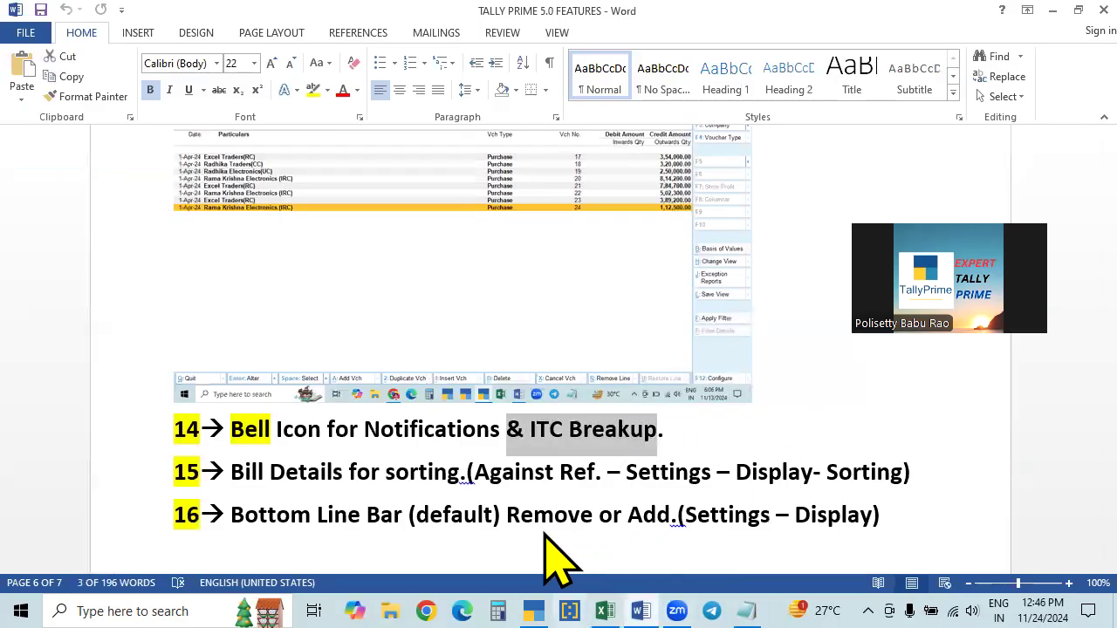
key("alt+Tab")
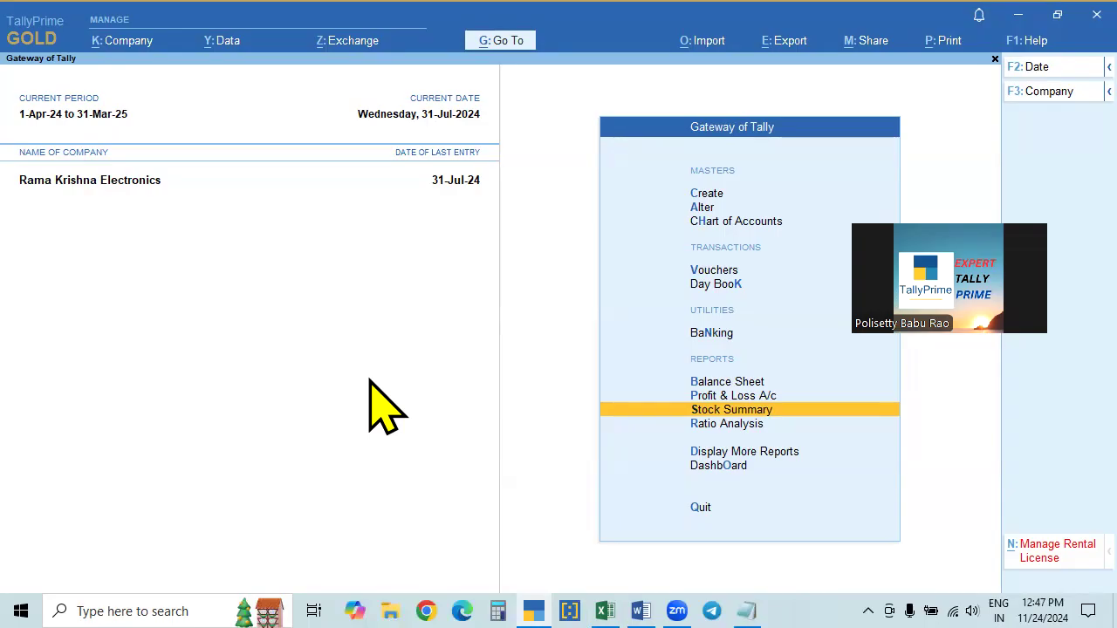
left_click(738, 452)
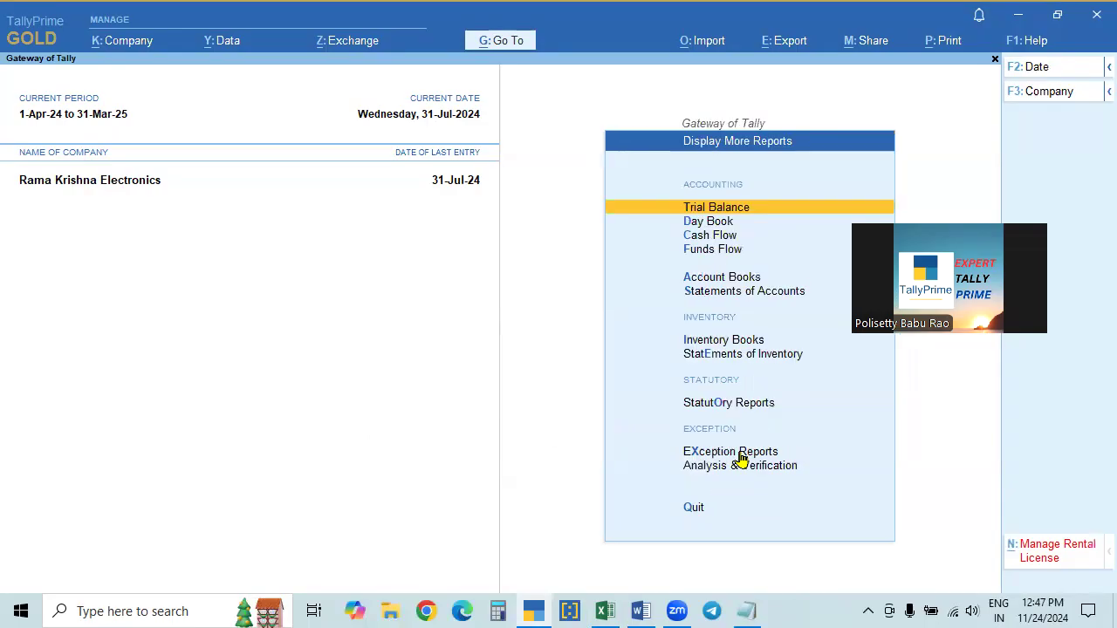
key("Down")
key("Down")
key("Down")
key("Down")
key("Down")
key("Down")
key("Down")
key("Down")
key("Down")
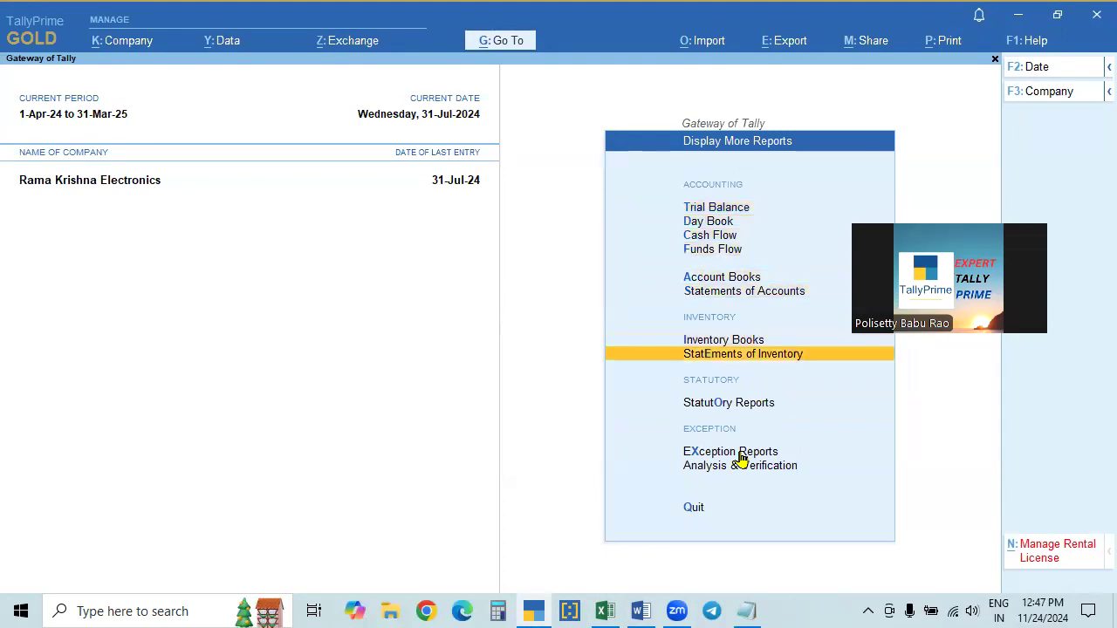
key("Up")
key("Return")
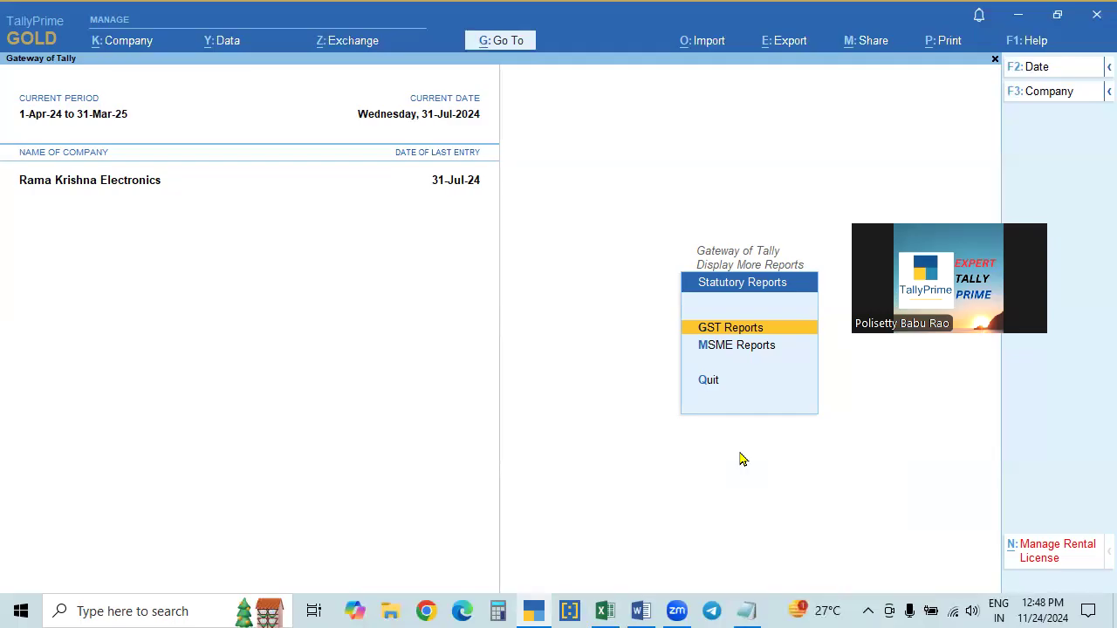
key("Return")
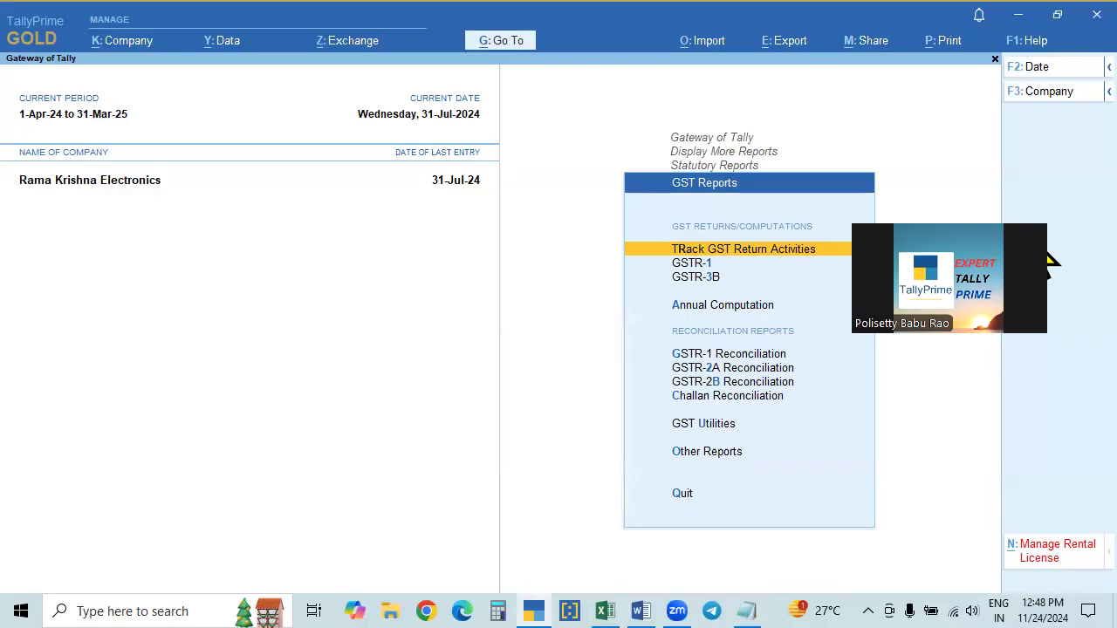
left_click(705, 280)
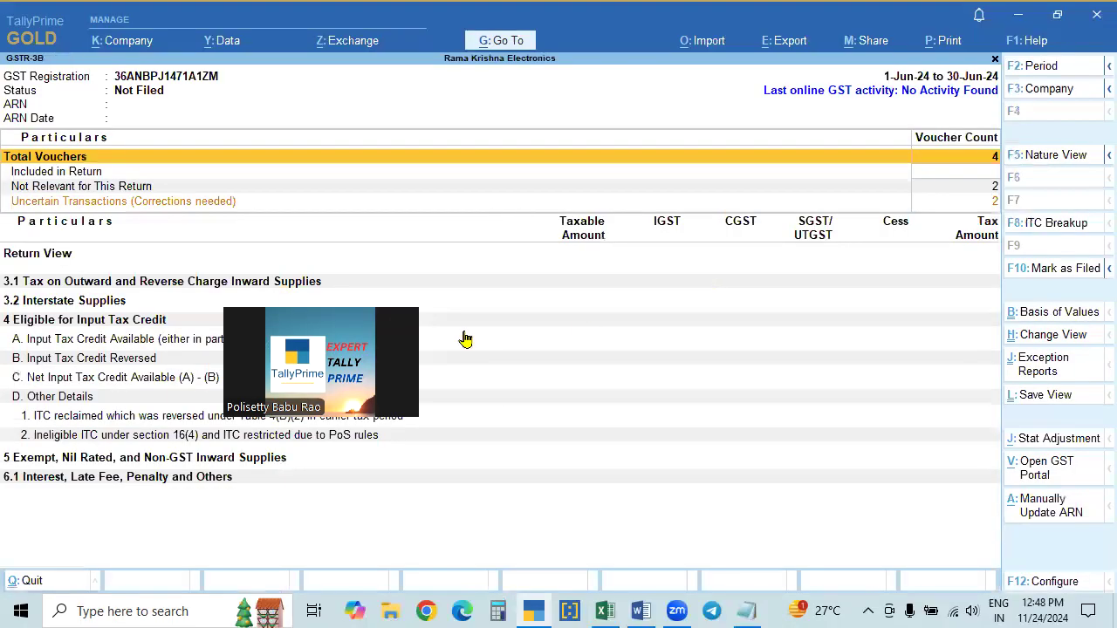
key("F2")
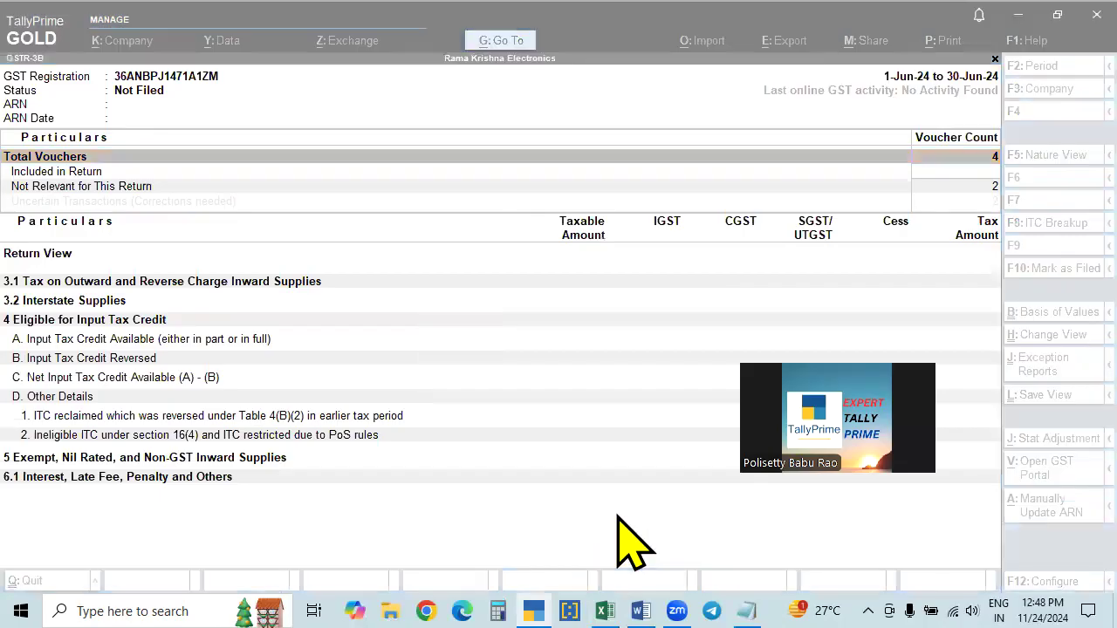
key("Escape")
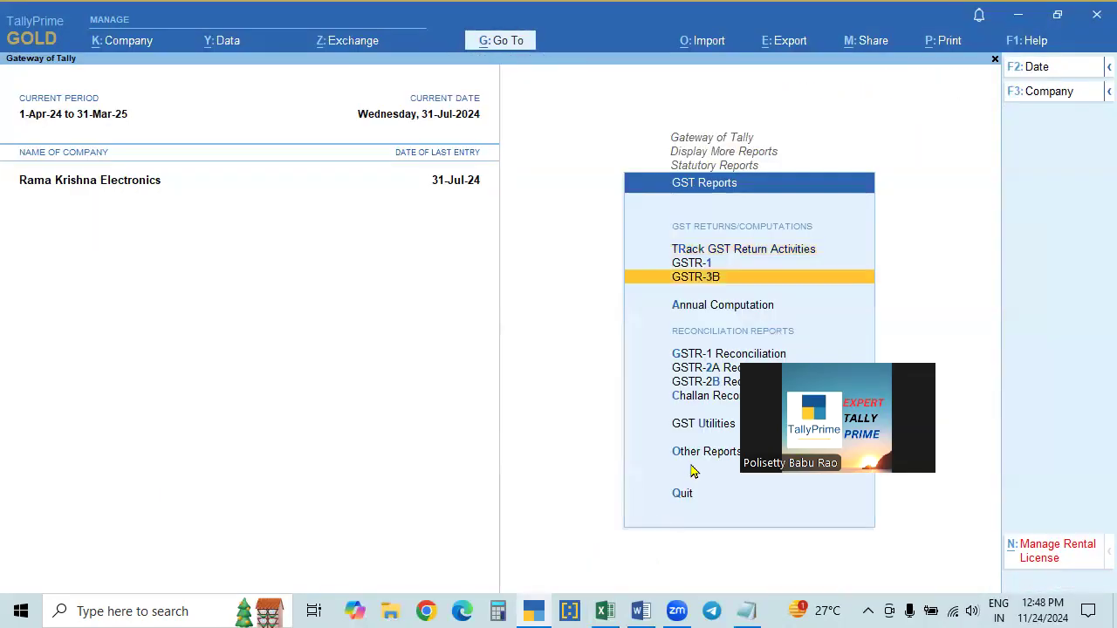
key("Escape")
key("Escape")
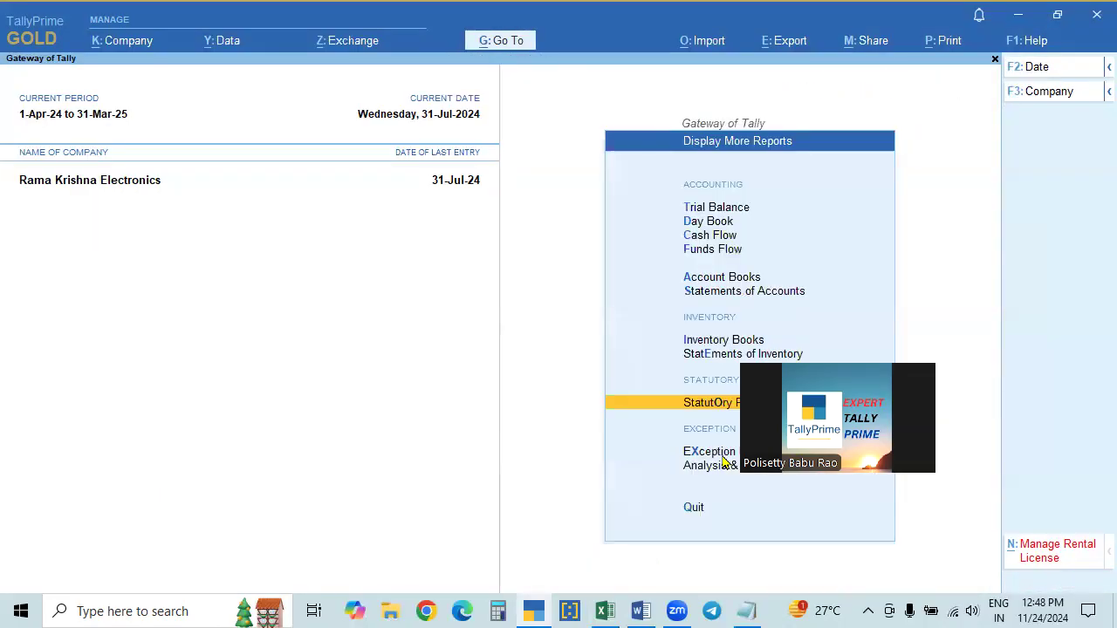
key("Escape")
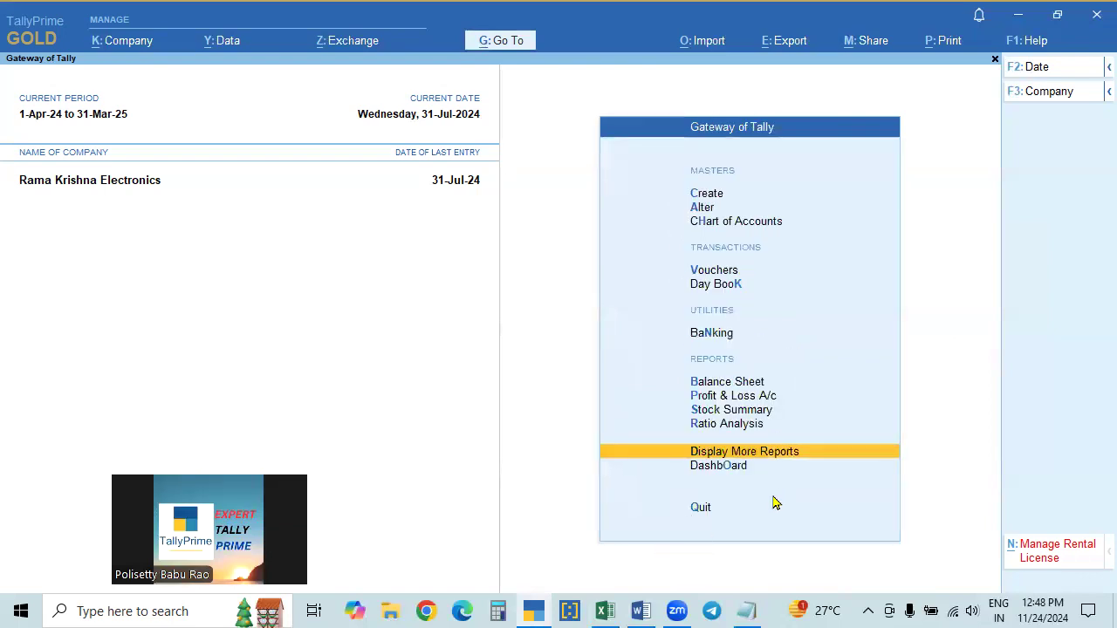
Step: Open the GSTR-3B report from the GST reports under Statutory Reports
left_click(774, 459)
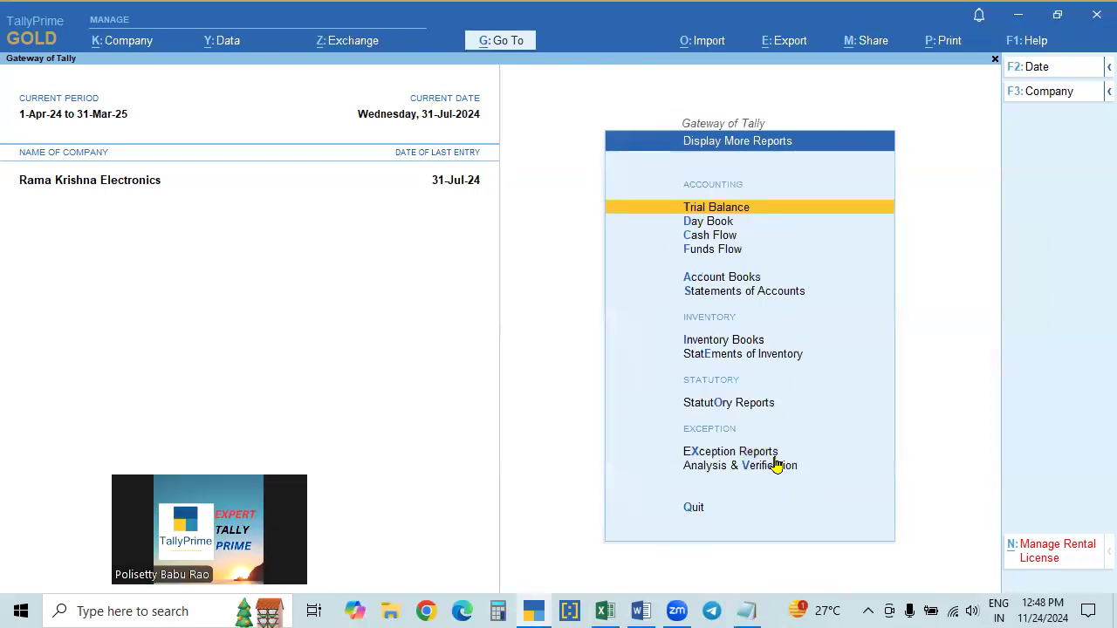
key("o")
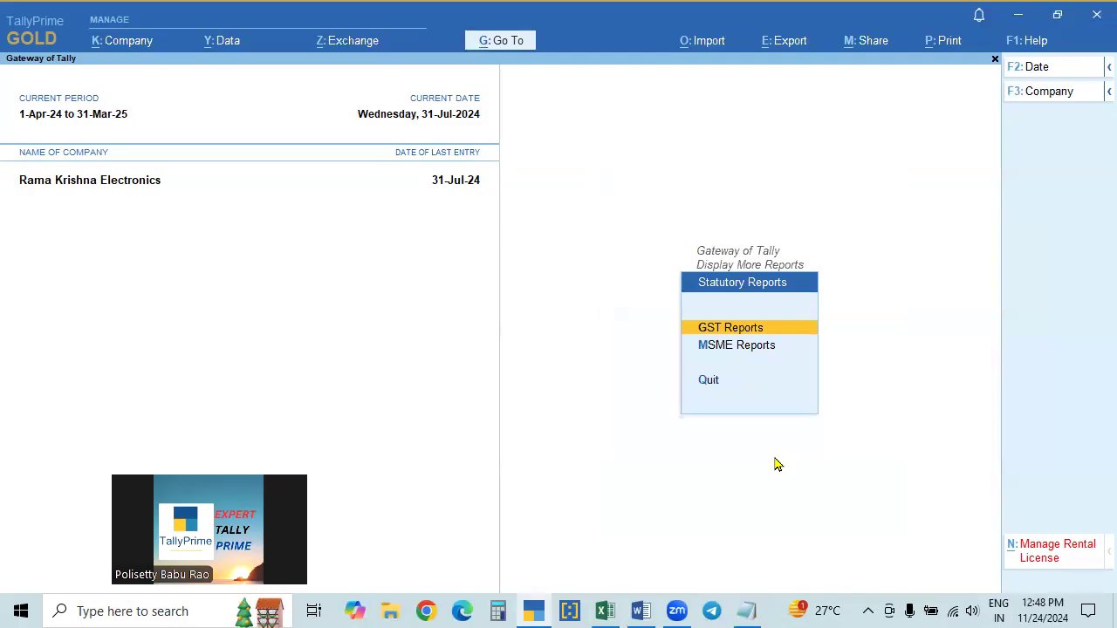
key("Return")
key("Down")
key("Down")
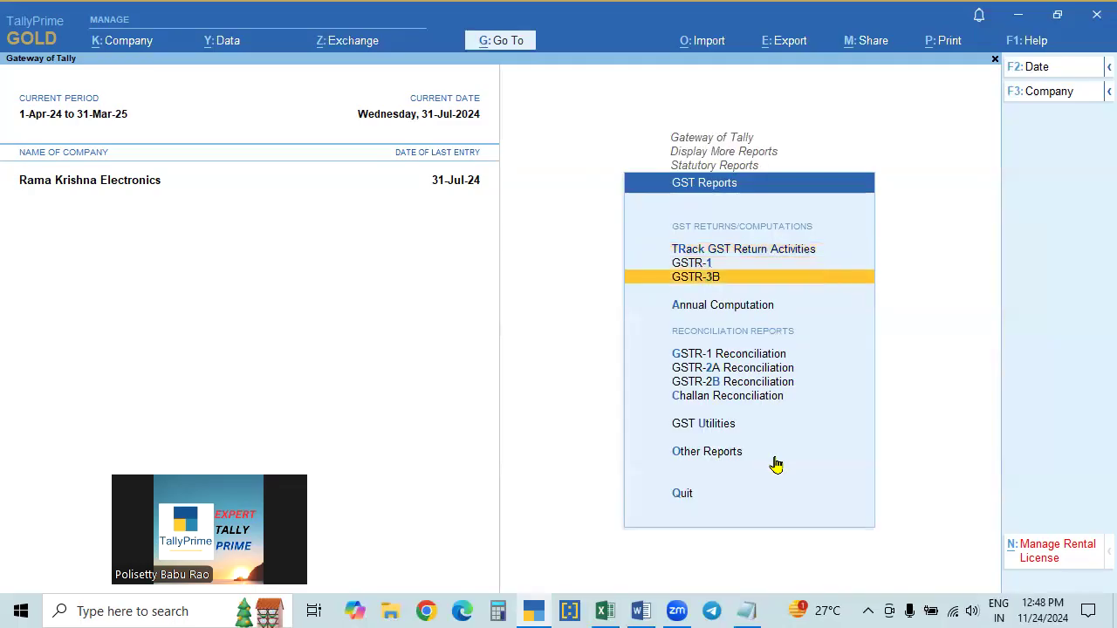
key("Return")
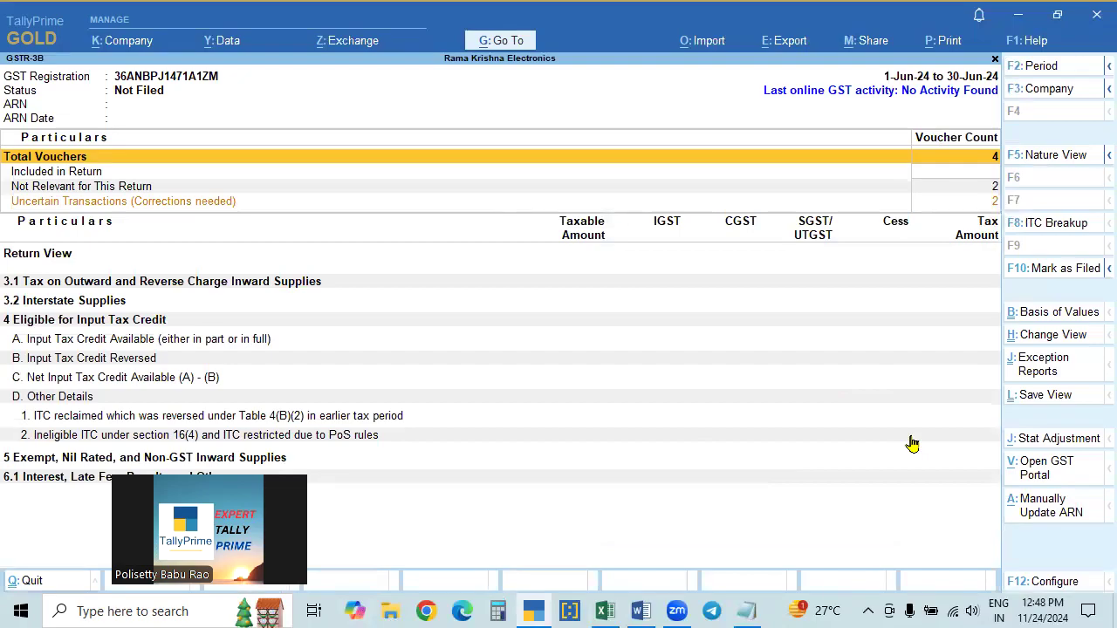
Step: Set the GSTR-3B report's period to 1-Apr-24 to 30-Apr-24
key("F2")
type("1-4")
key("Return")
type("ap")
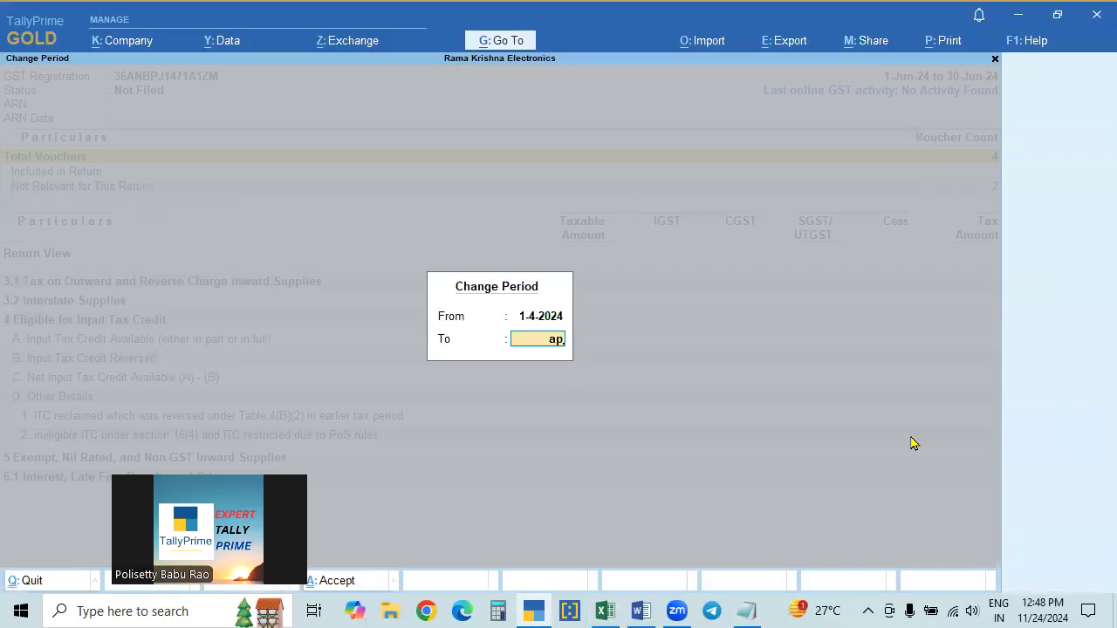
key("Return")
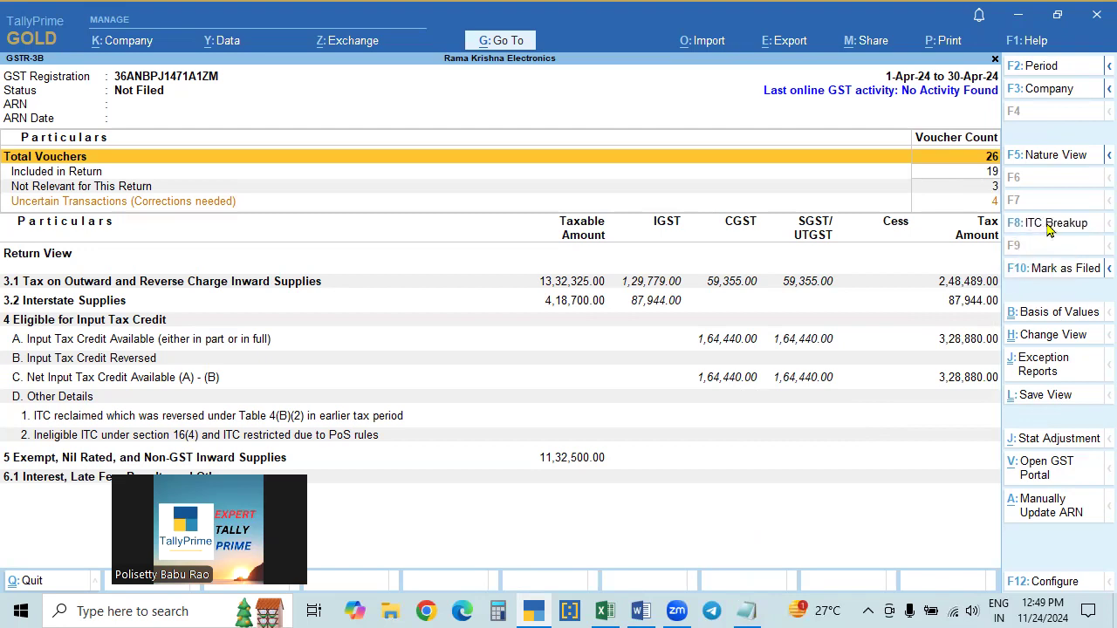
Step: Open GSTR-3B's ITC Breakup, examine the Total, From Current Period and From Other Periods columns, and return to GSTR-3B
left_click(1050, 224)
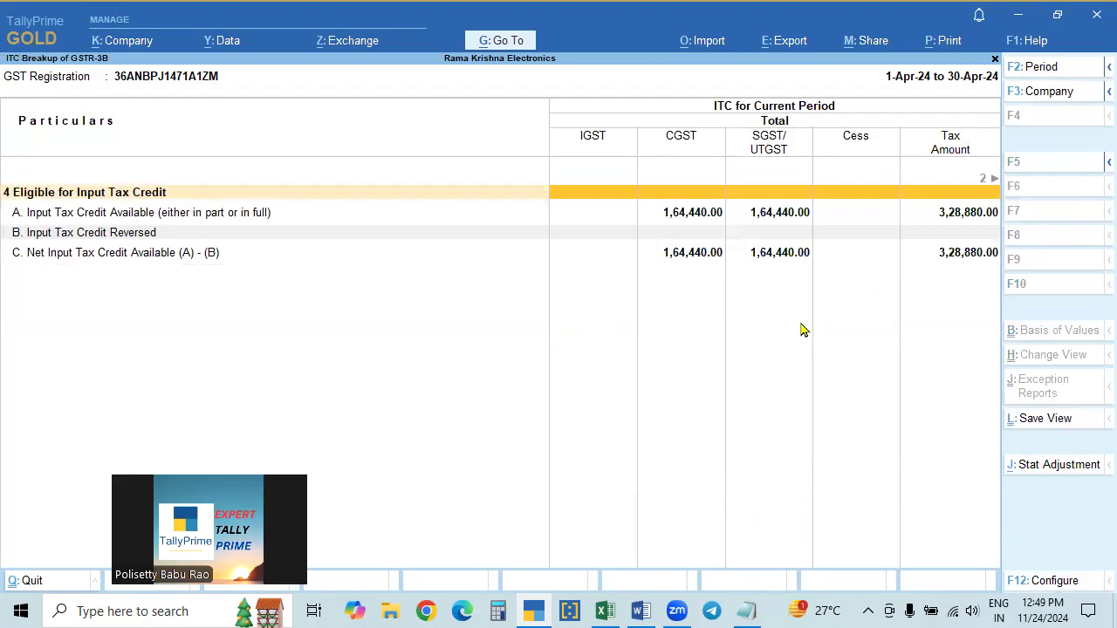
key("Right")
key("Right")
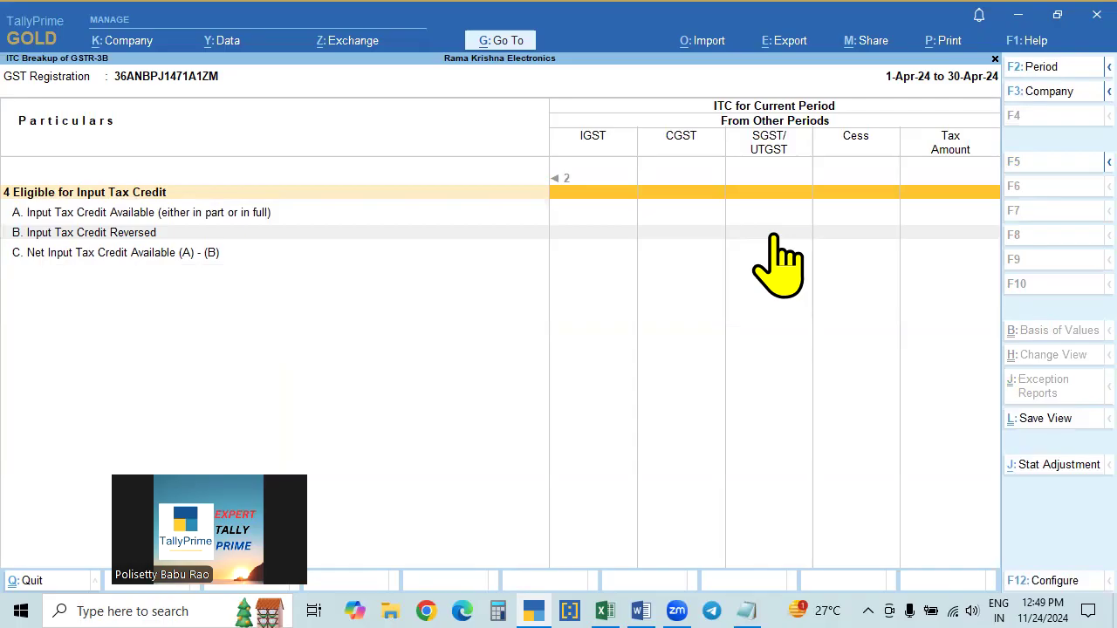
key("Left")
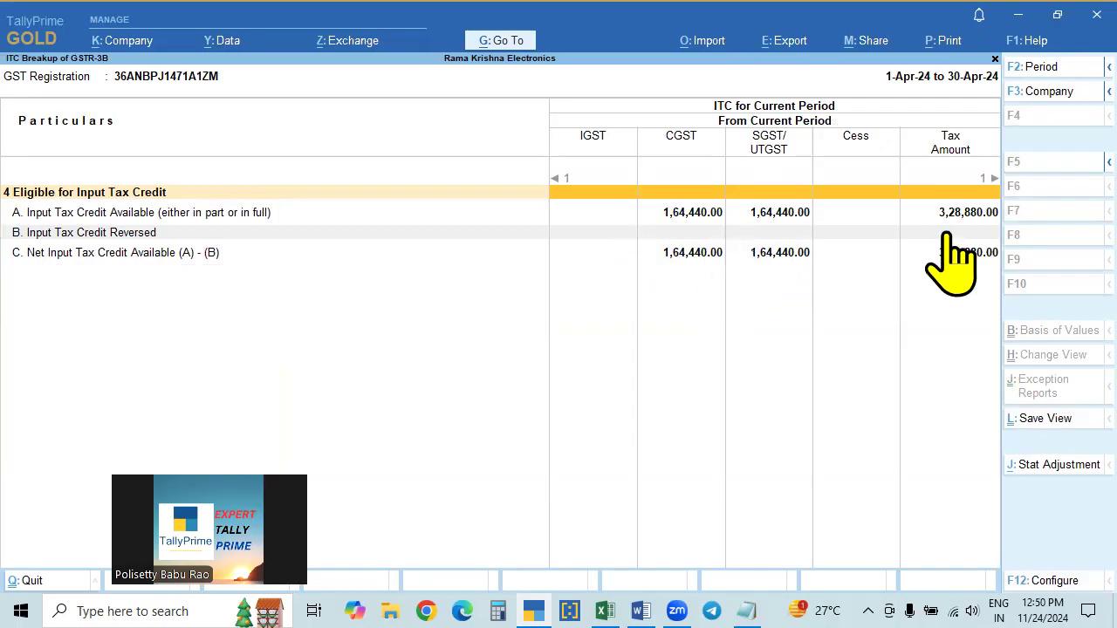
key("ctrl+Right")
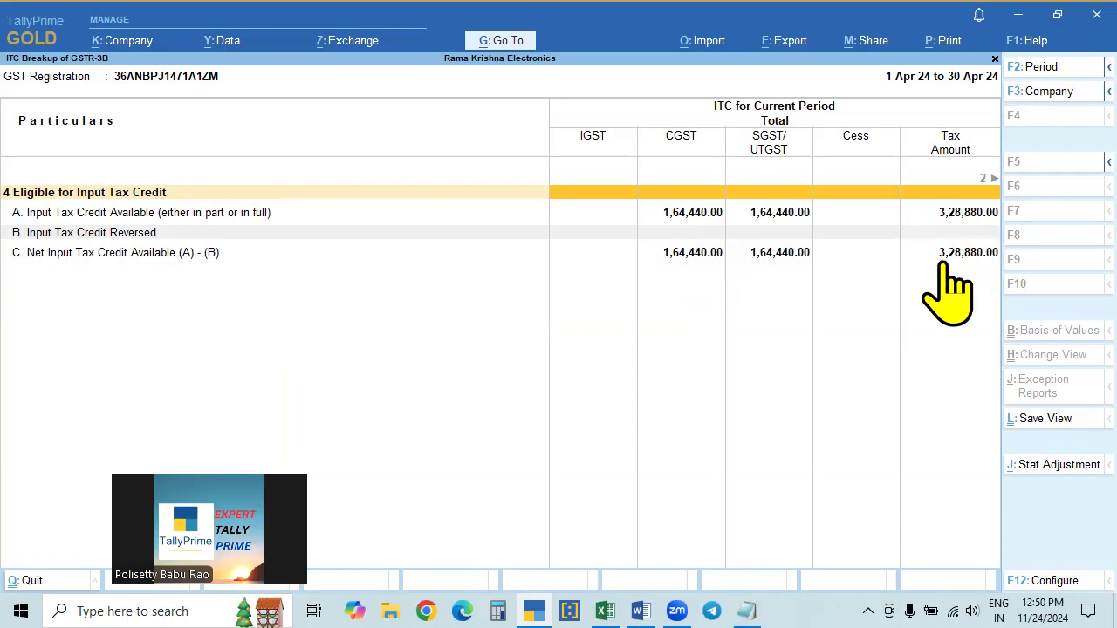
key("Escape")
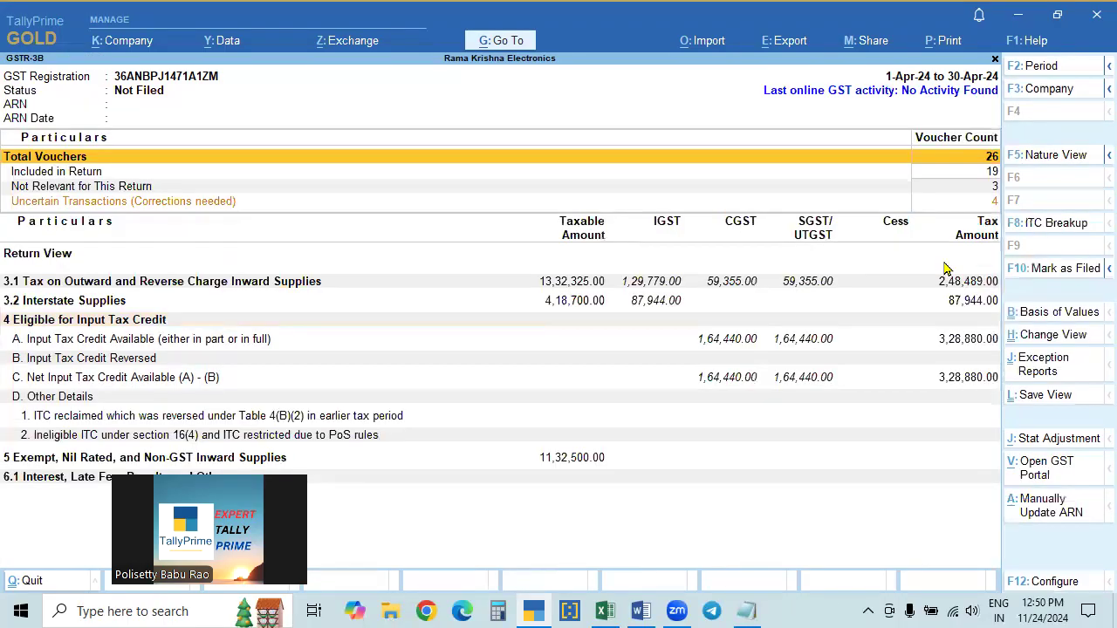
Step: Switch to the Word feature list to review items 15 and 16, and return to the GSTR-3B report in TallyPrime
left_click(640, 610)
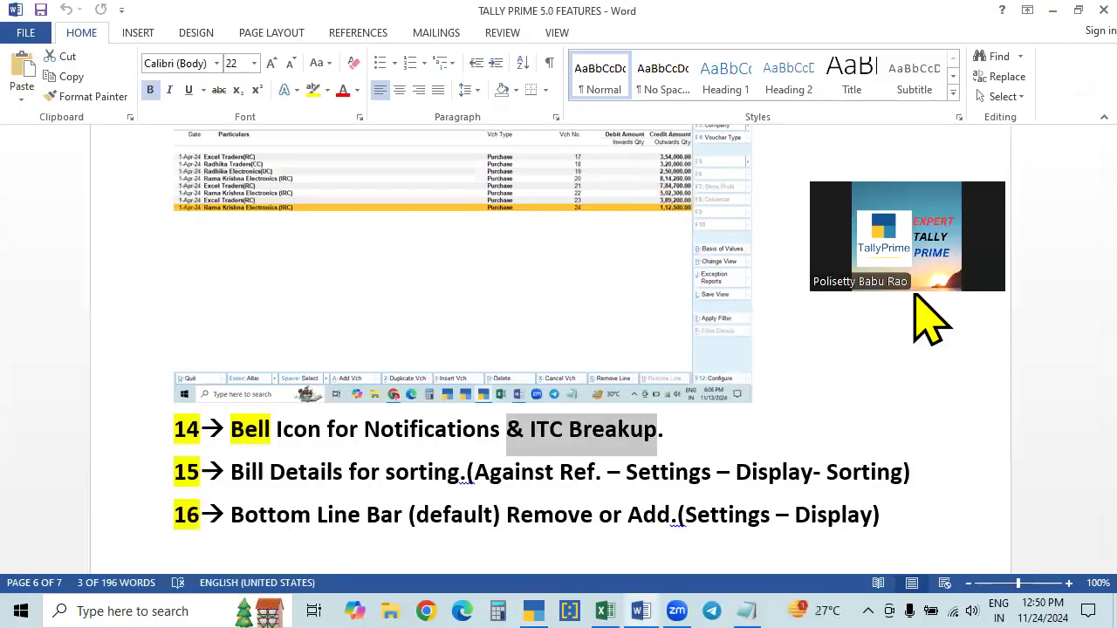
left_click(251, 522)
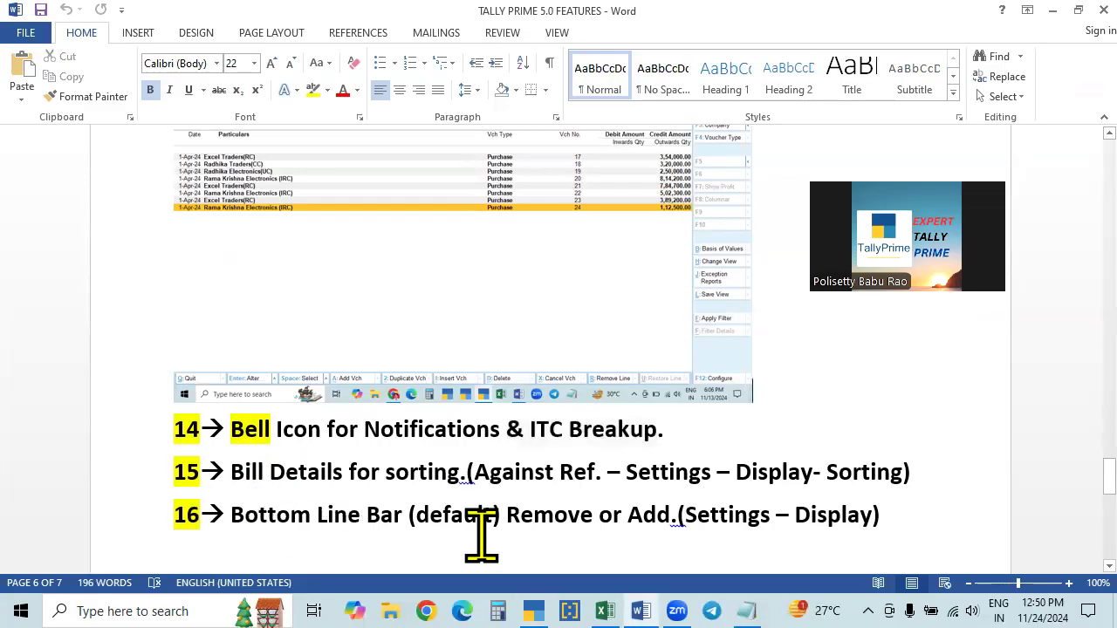
left_click(533, 611)
left_click_drag(855, 256, 187, 227)
left_click(771, 504)
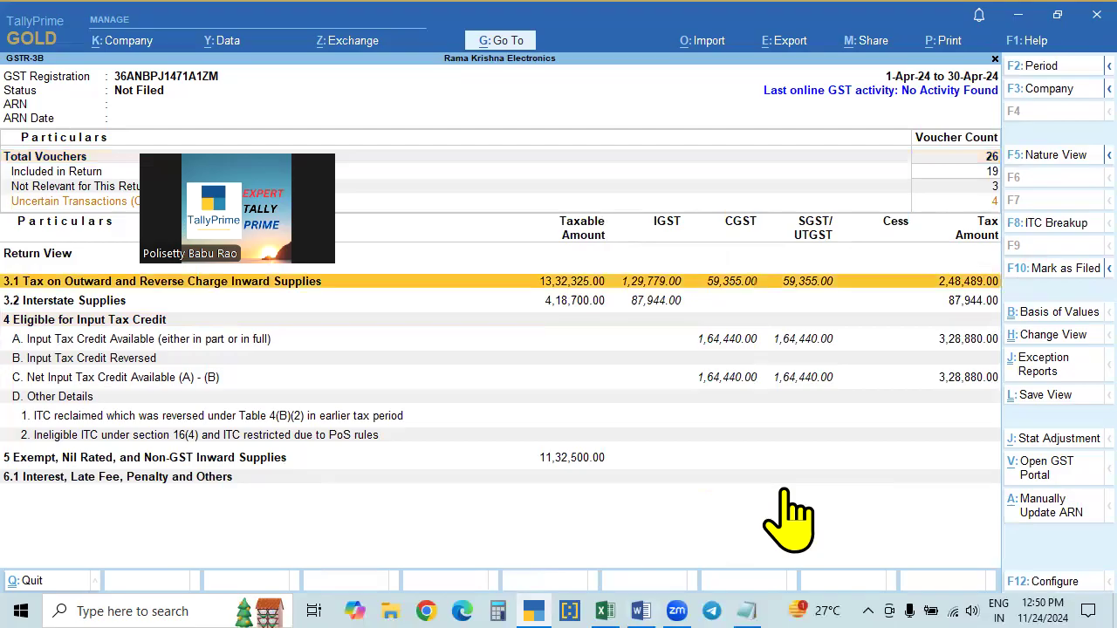
Step: Close GSTR-3B and back out of the report menus to the Gateway of Tally
key("Escape")
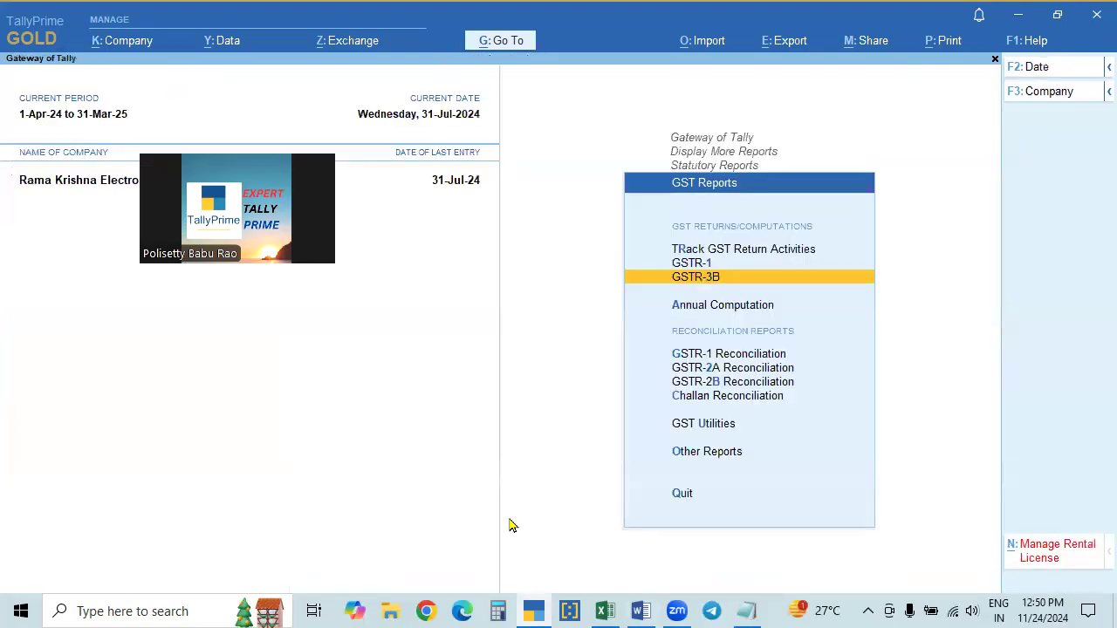
key("Escape")
key("Escape")
key("Escape")
key("Escape")
key("Escape")
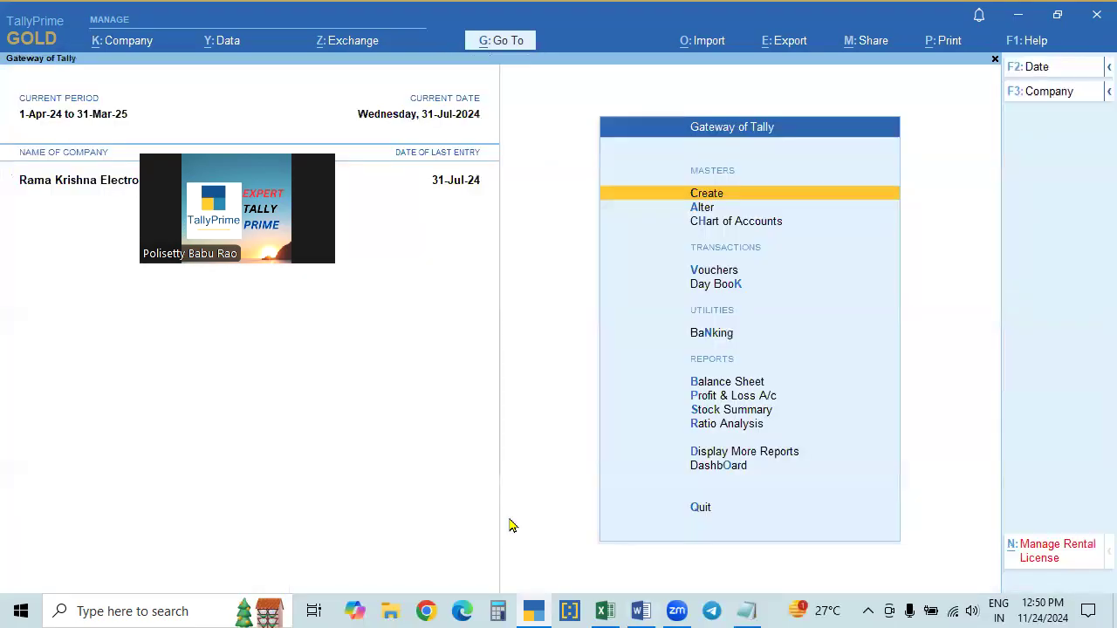
Step: Open the sales voucher creation screen, leave it without an entry, and open the Day Book
key("Down")
key("Down")
key("Down")
key("Return")
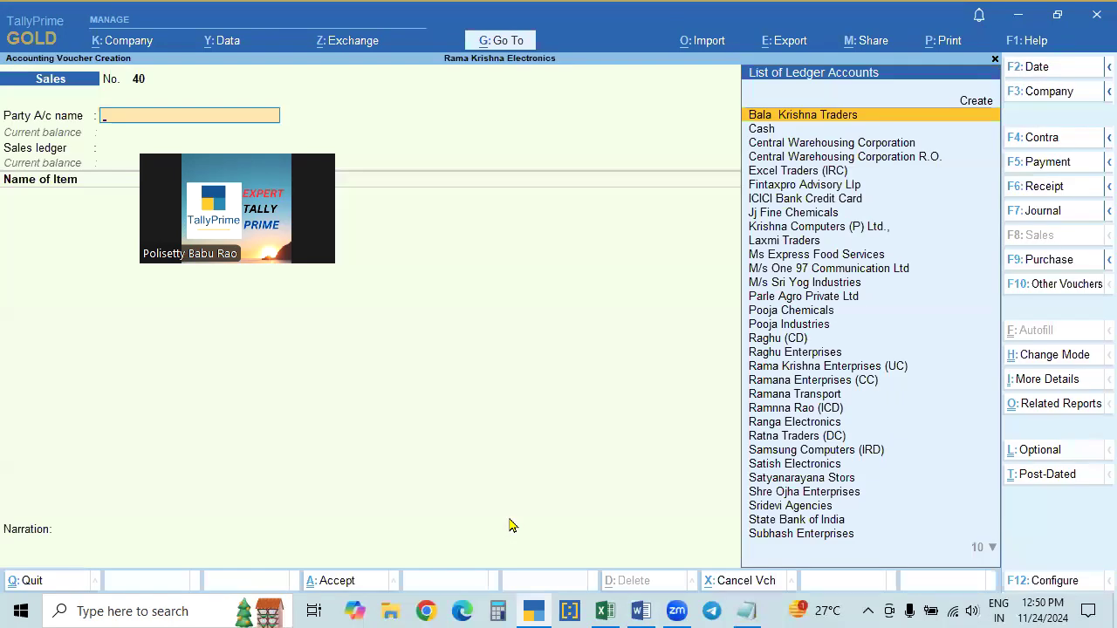
key("Escape")
key("Down")
key("Return")
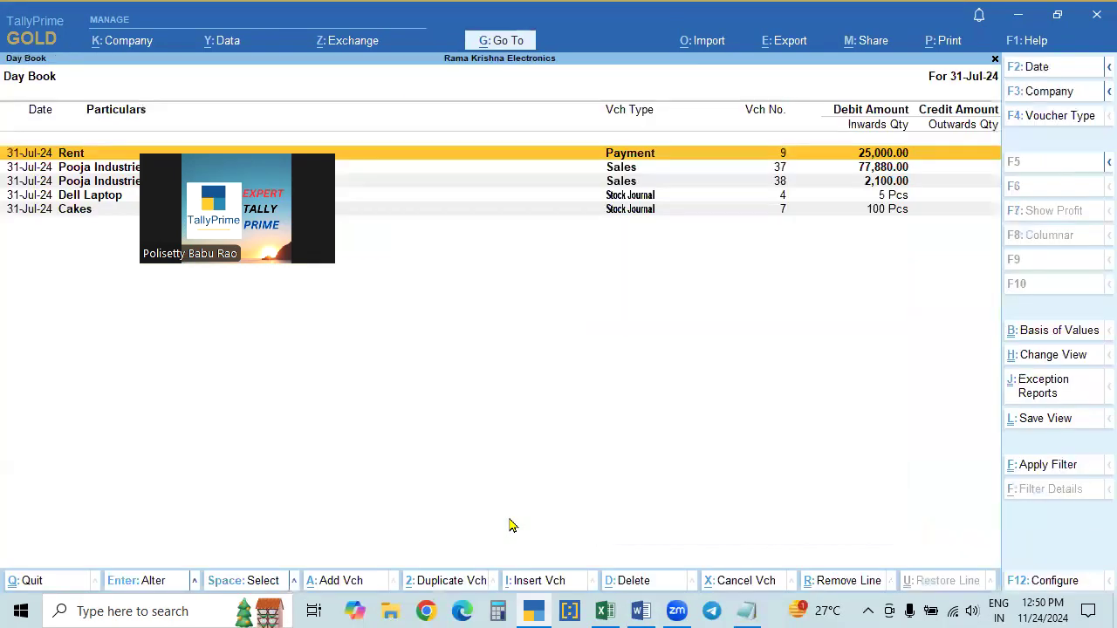
Step: Leave the Day Book and open the Profit & Loss A/c report
key("Escape")
key("Down")
key("Down")
key("Down")
key("Return")
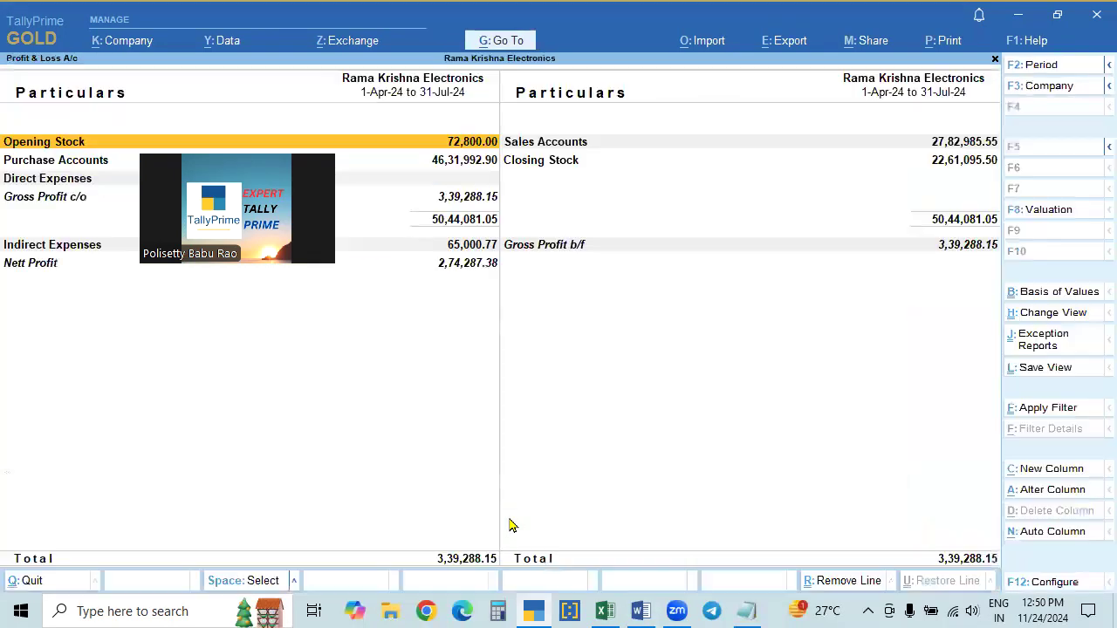
Step: Leave the Profit & Loss A/c report and open the Day Book from the Gateway of Tally
key("Escape")
key("Up")
key("Up")
key("Up")
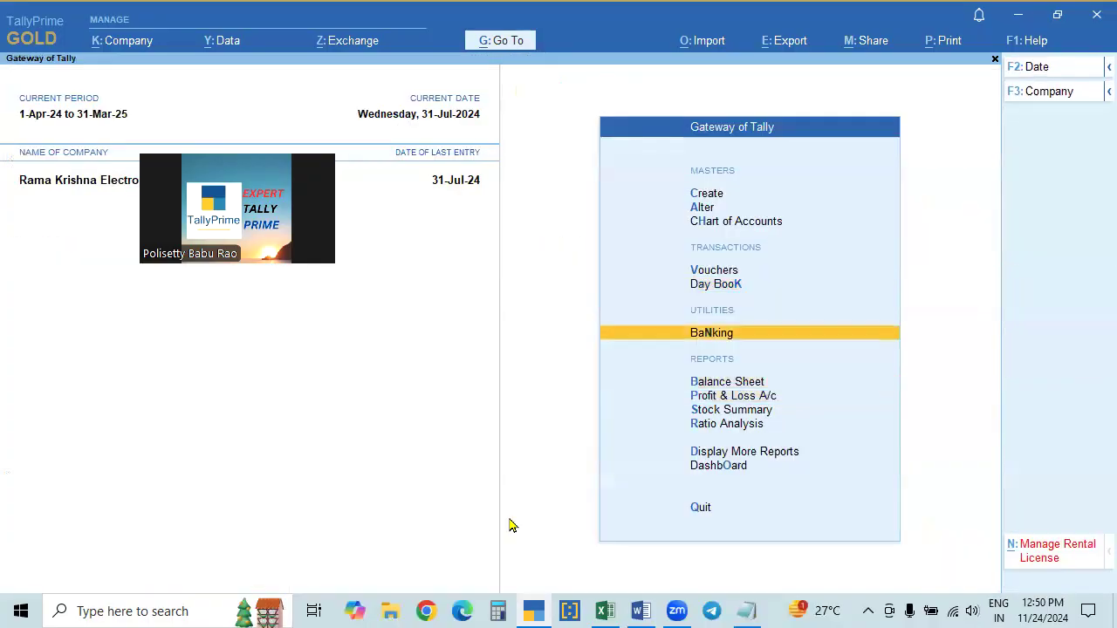
key("Down")
key("Return")
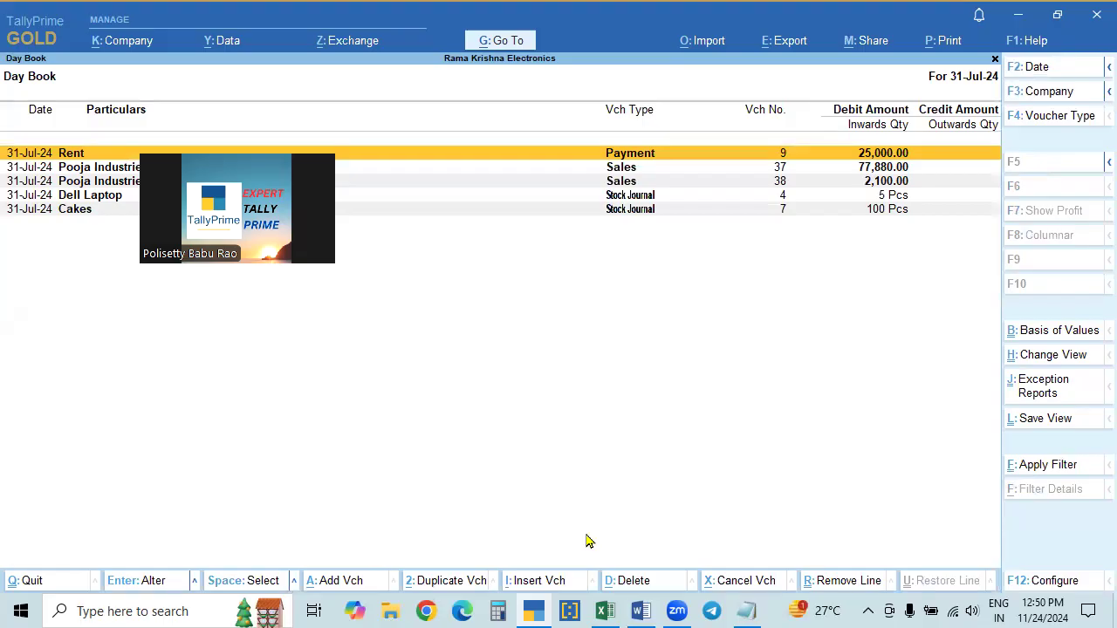
Step: Switch to the Word feature list to check item 16 on the bottom bar, and return to the Day Book in TallyPrime
left_click(1034, 66)
key("alt+Tab")
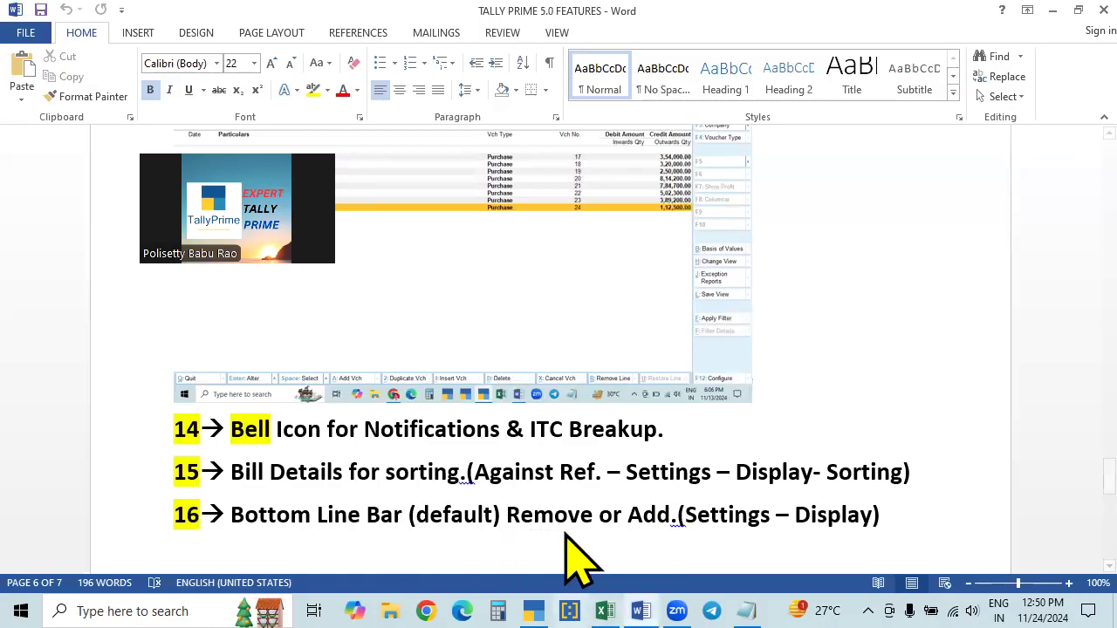
key("alt+Tab")
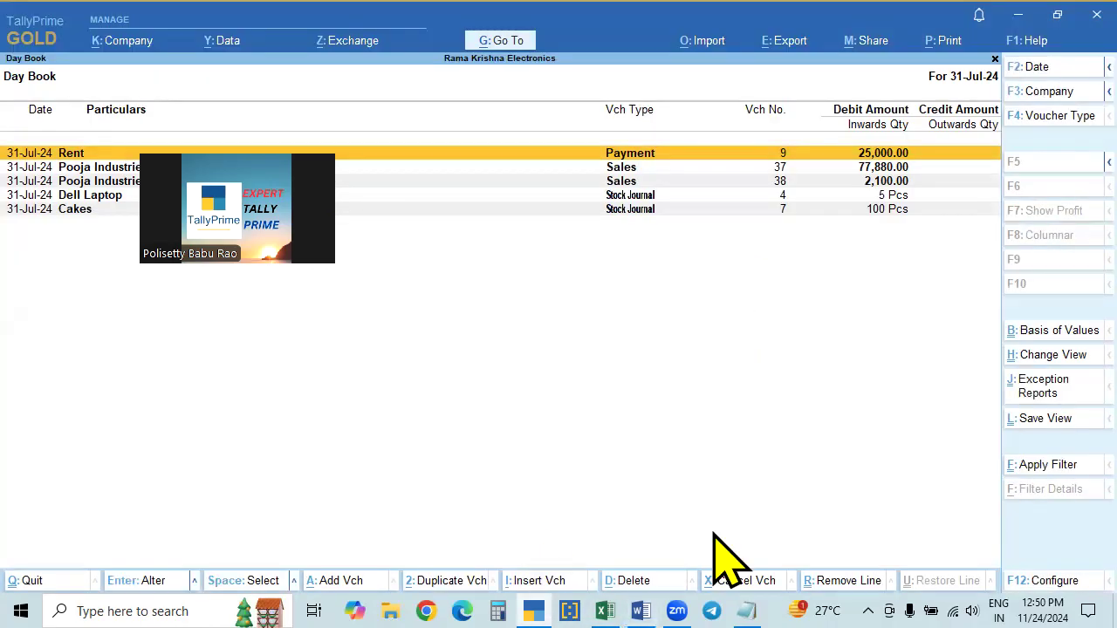
left_click(1021, 44)
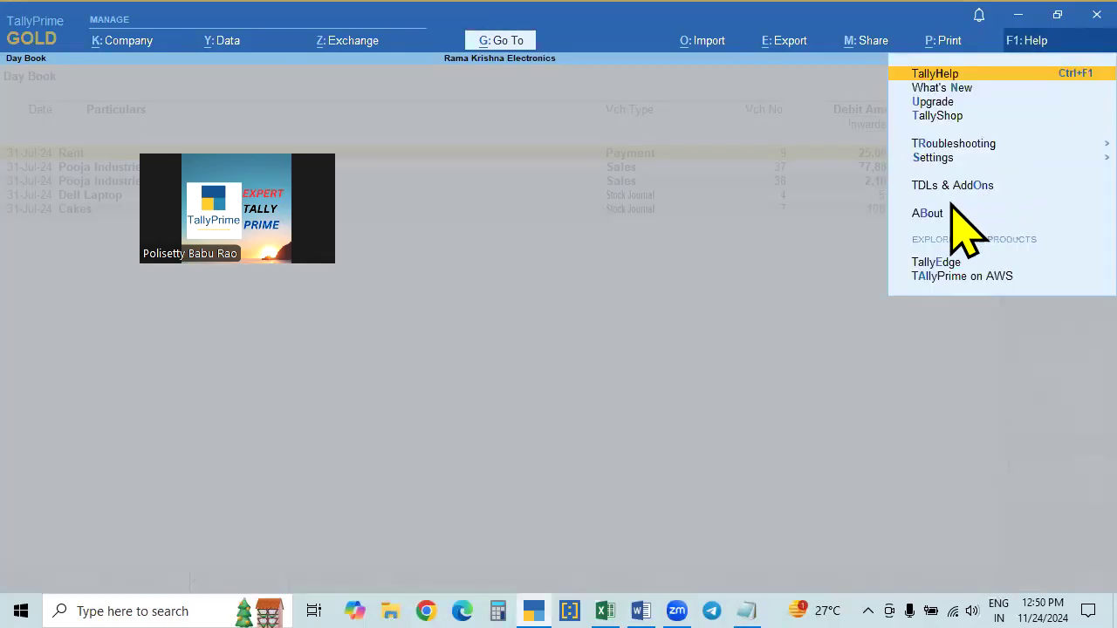
left_click(932, 164)
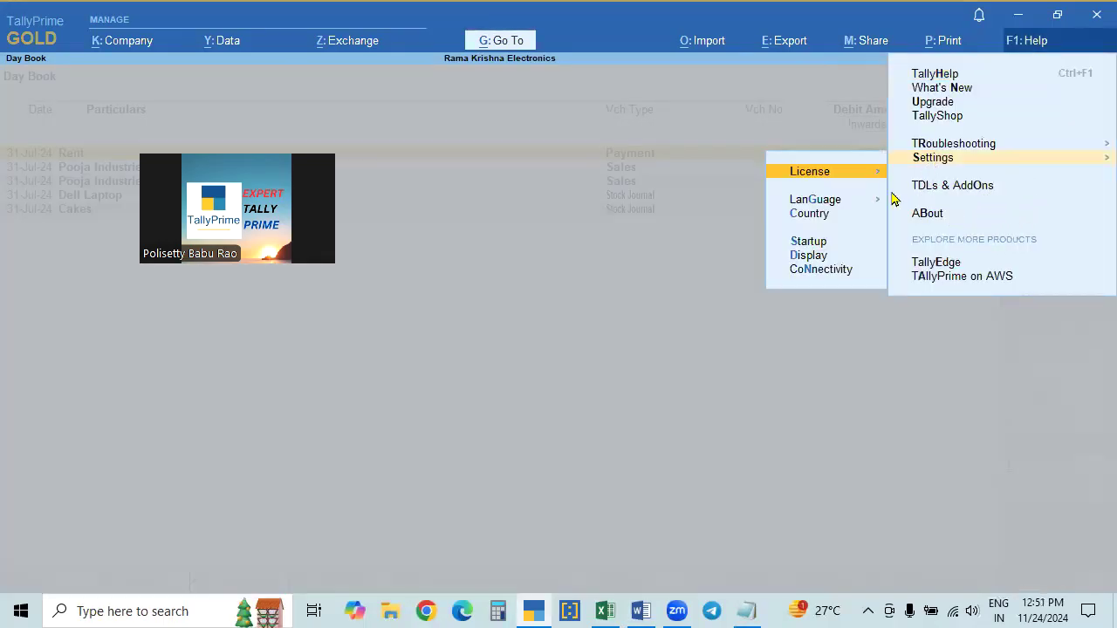
left_click(822, 257)
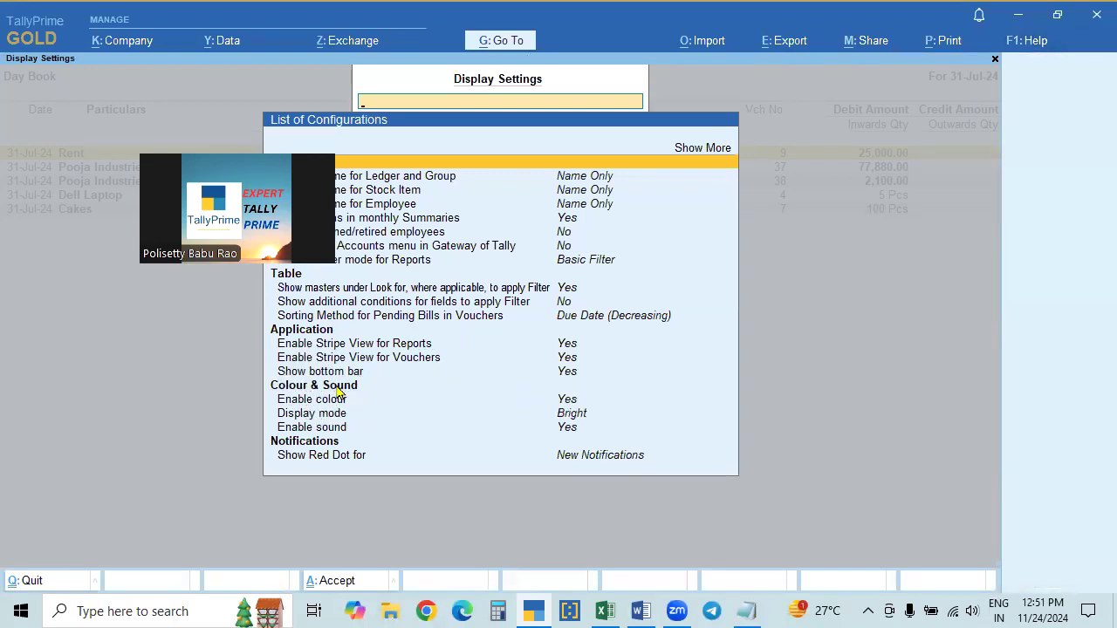
left_click(314, 371)
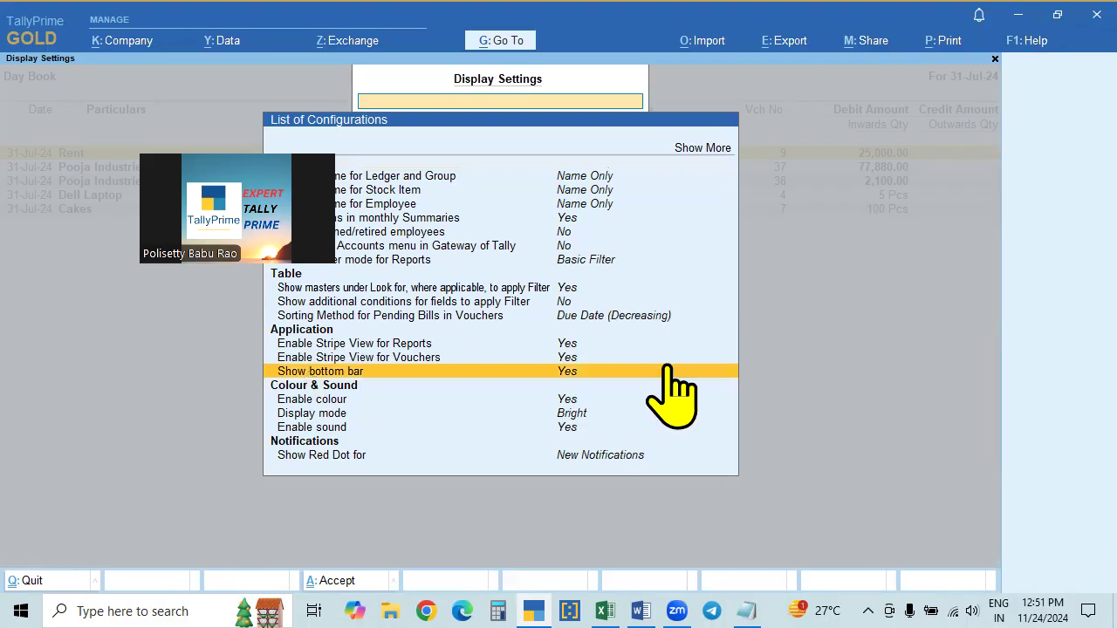
key("n")
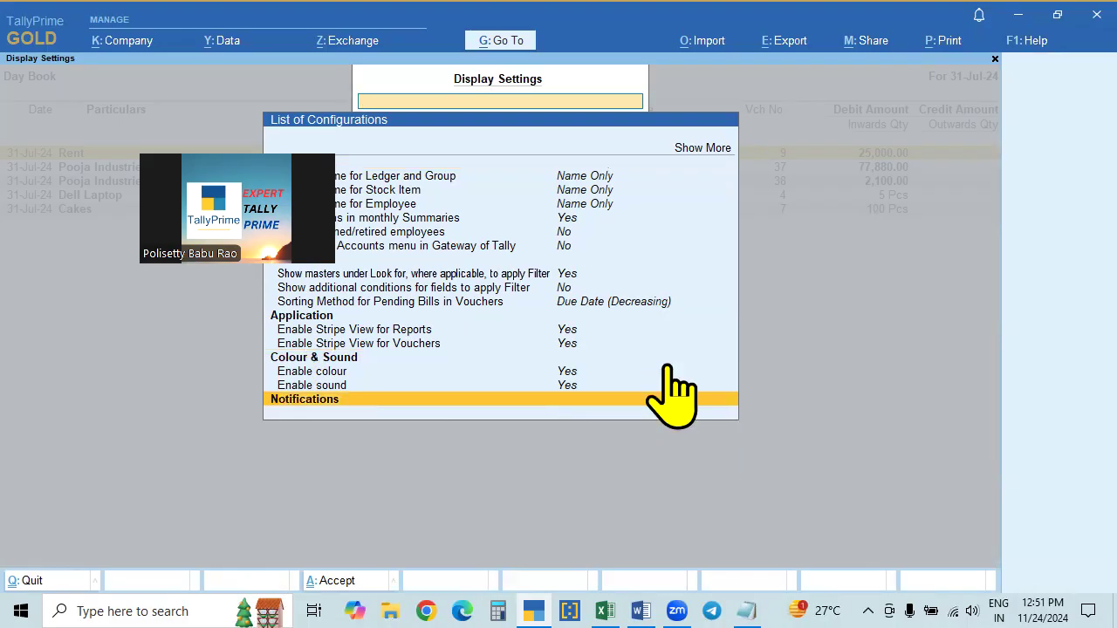
key("Escape")
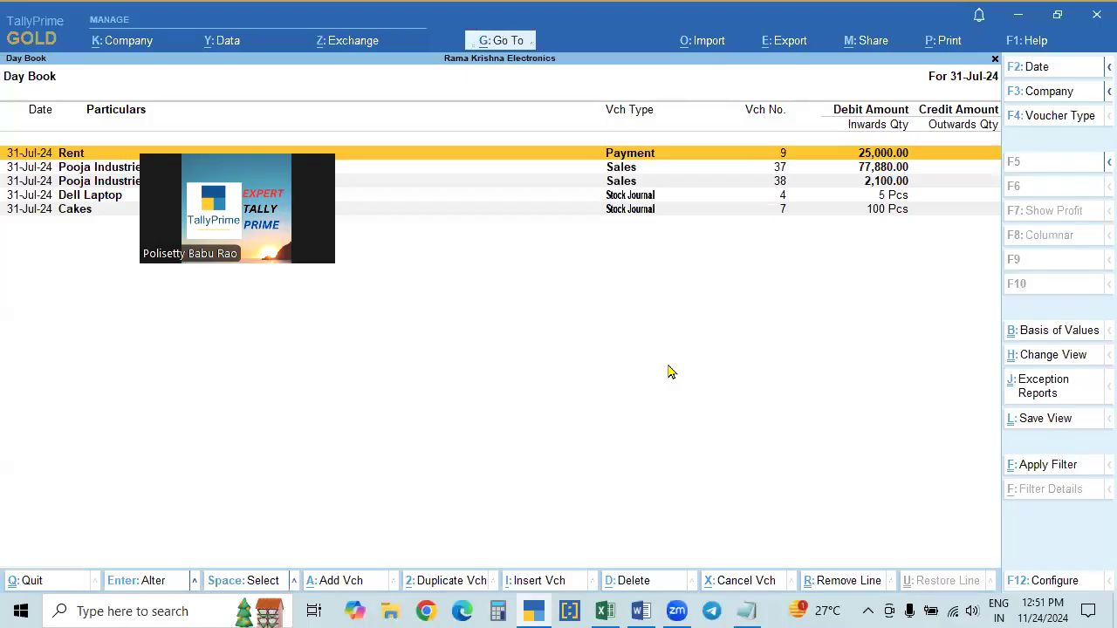
Step: Set Show bottom bar to No in the Display Settings and return to the Day Book
key("alt+p")
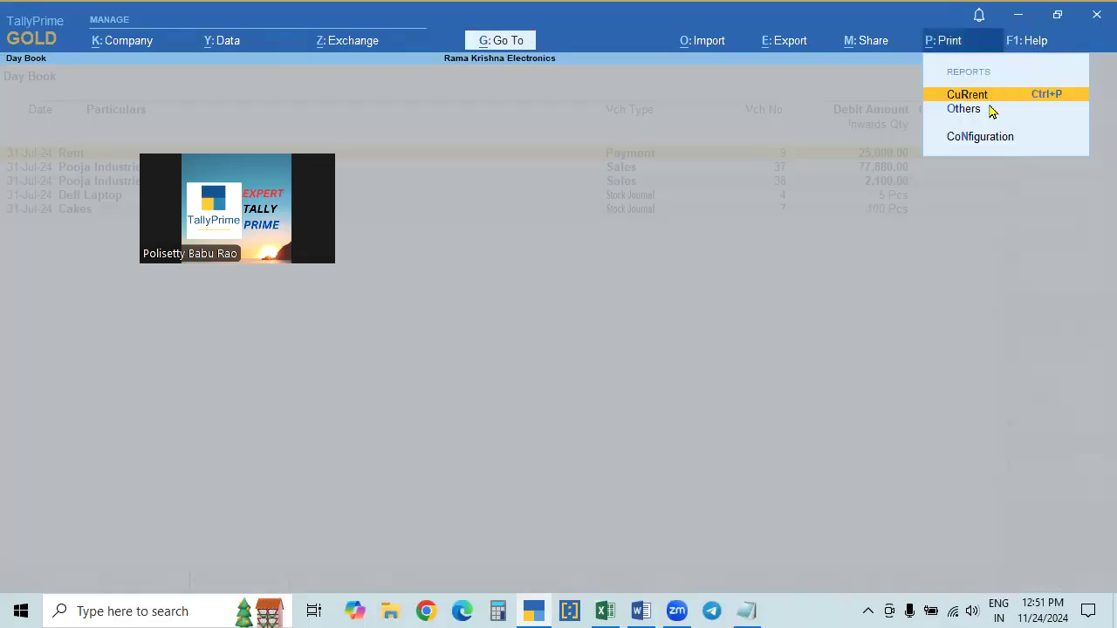
left_click(1028, 40)
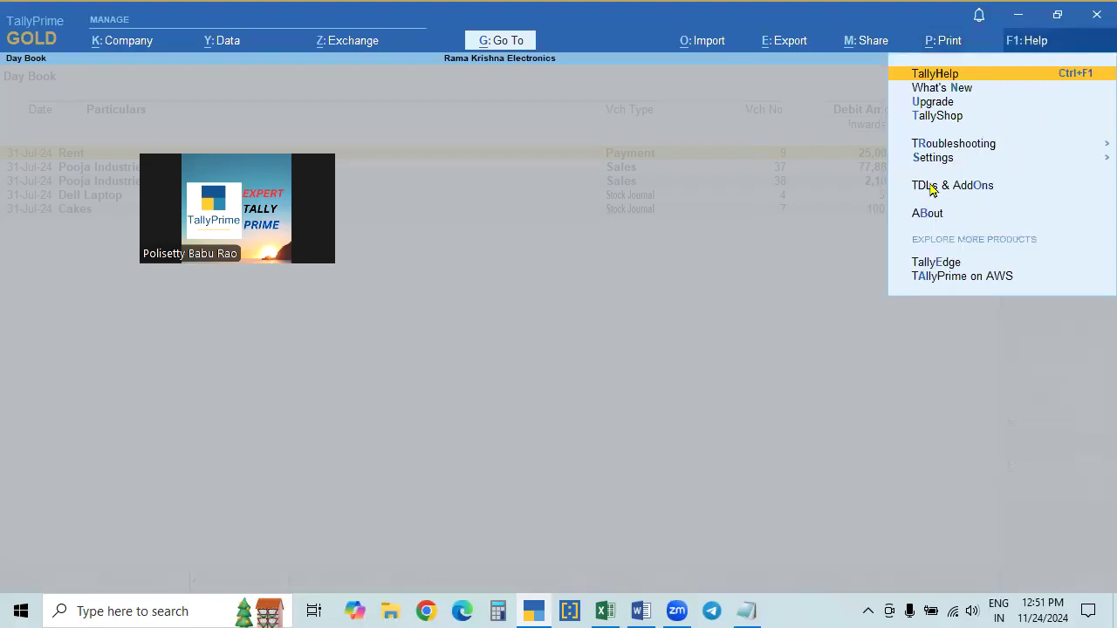
left_click(934, 158)
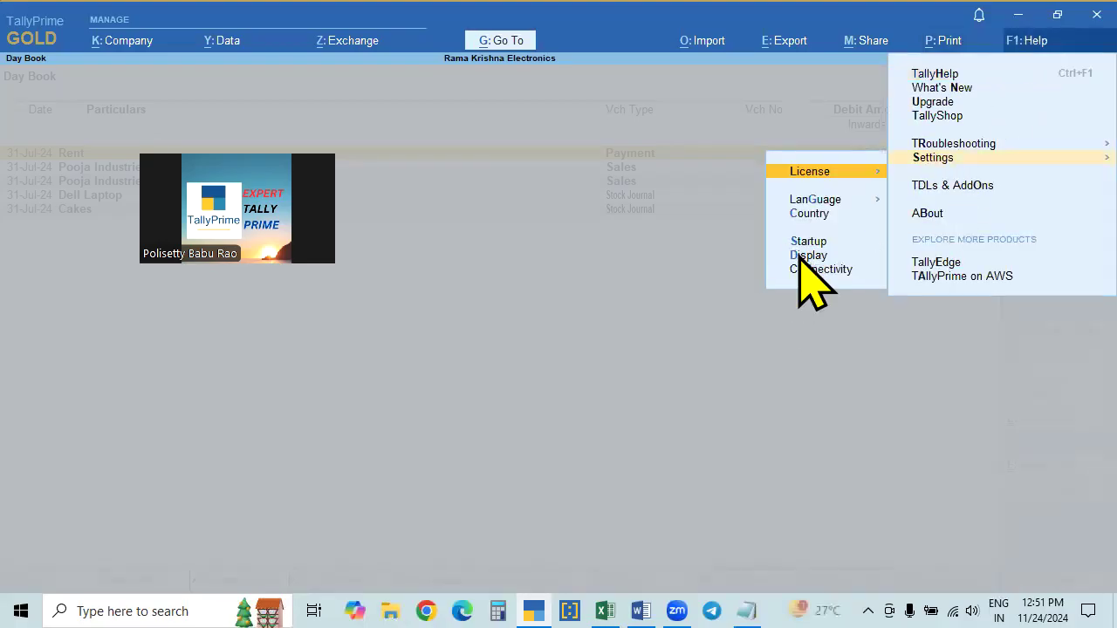
left_click(798, 255)
left_click(572, 377)
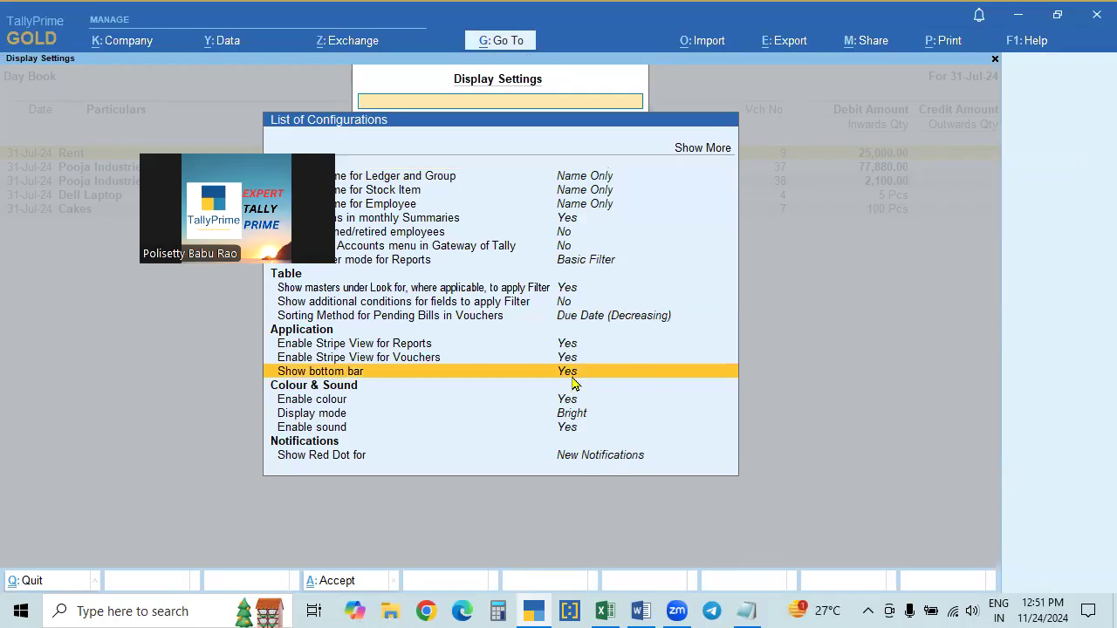
left_click(571, 373)
key("ctrl+a")
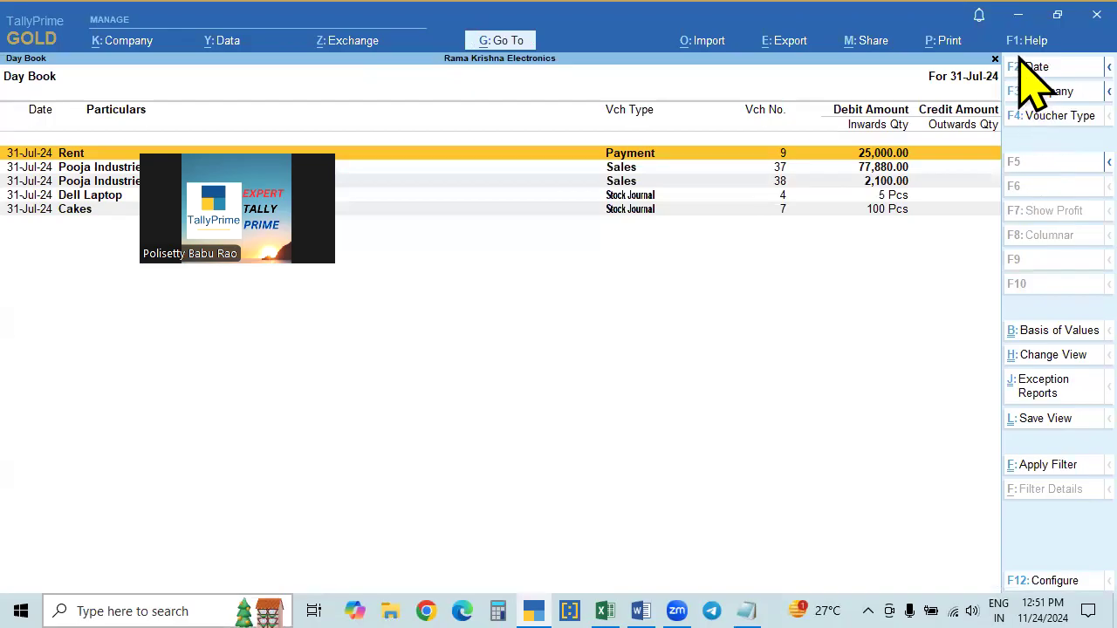
Step: Leave the Day Book and open the Profit & Loss A/c report to examine it without the bottom bar
key("Escape")
key("Down")
key("Down")
key("Down")
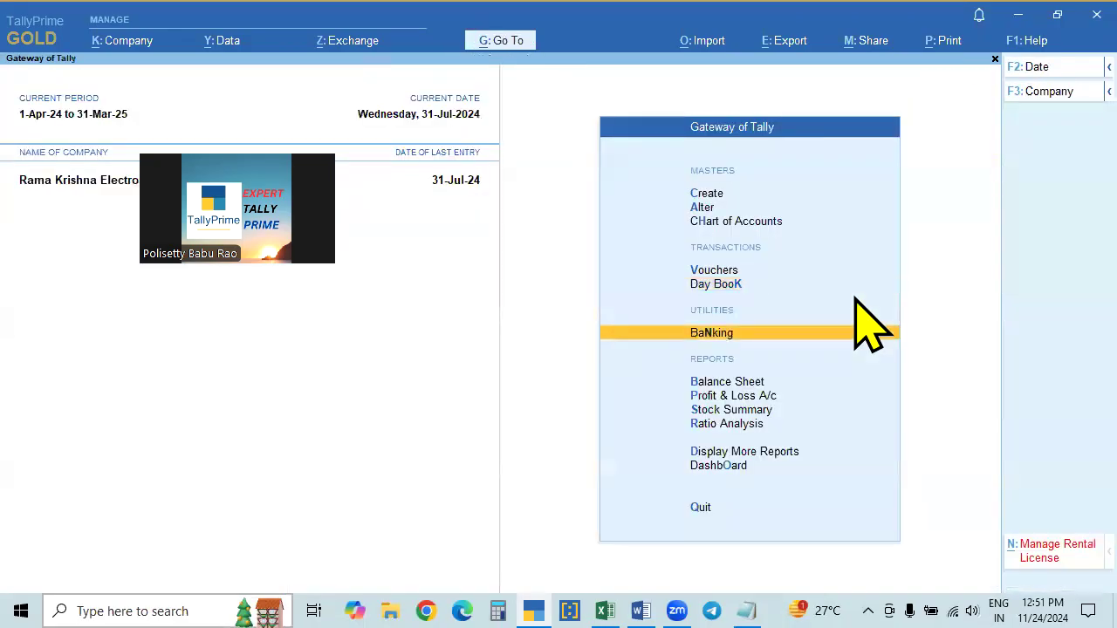
key("Return")
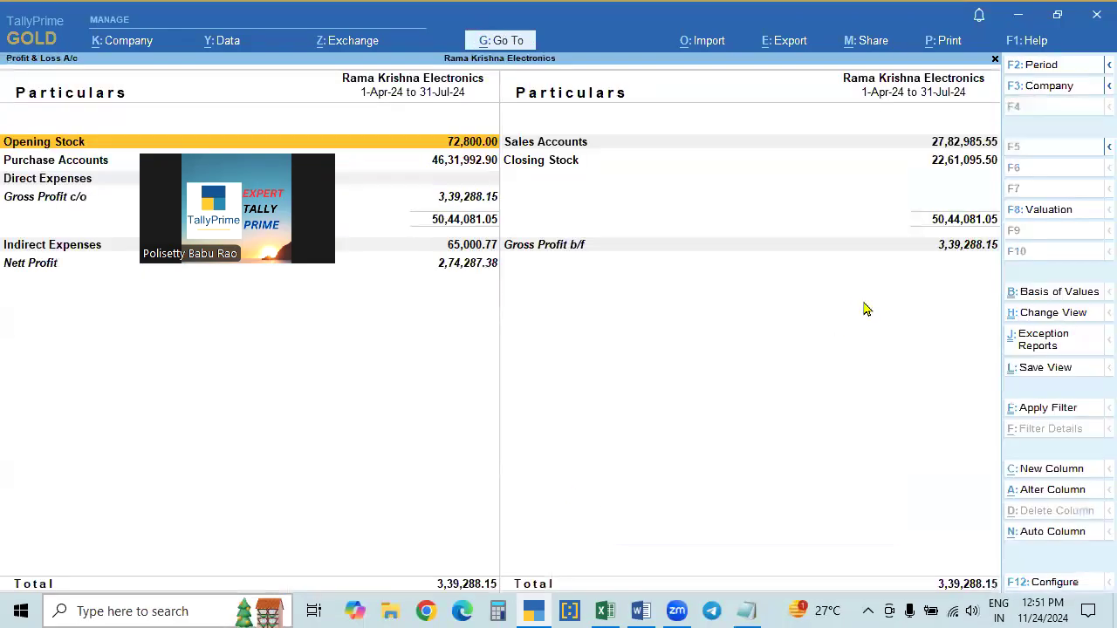
Step: Toggle Show bottom bar in the Display Settings, leave it at Yes, and return to the Profit & Loss A/c report
left_click(1023, 42)
left_click(932, 159)
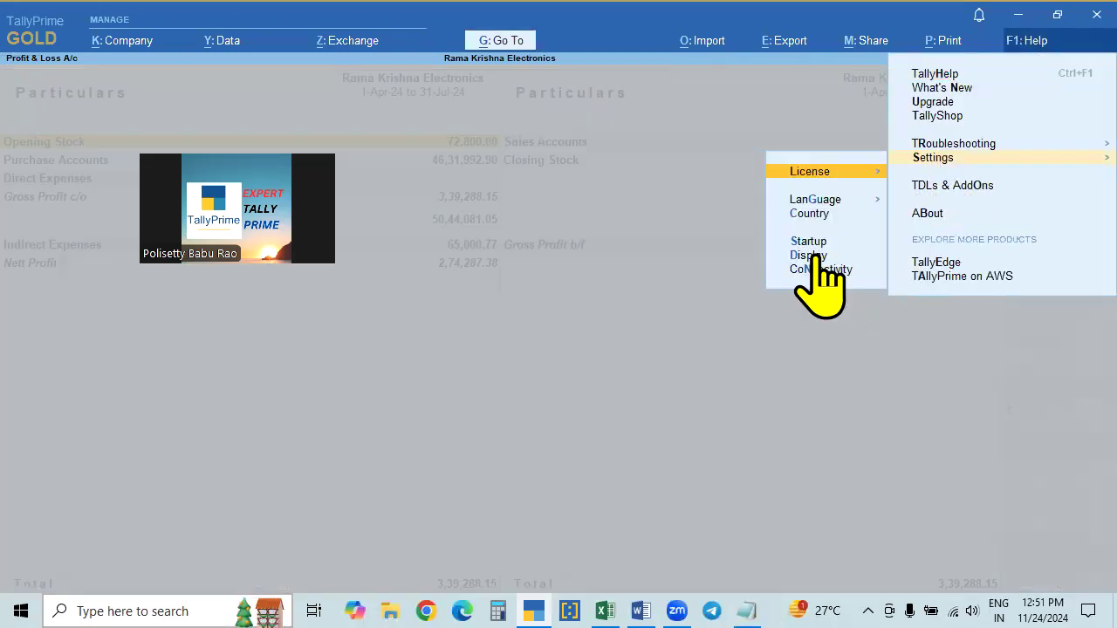
left_click(812, 256)
left_click(328, 372)
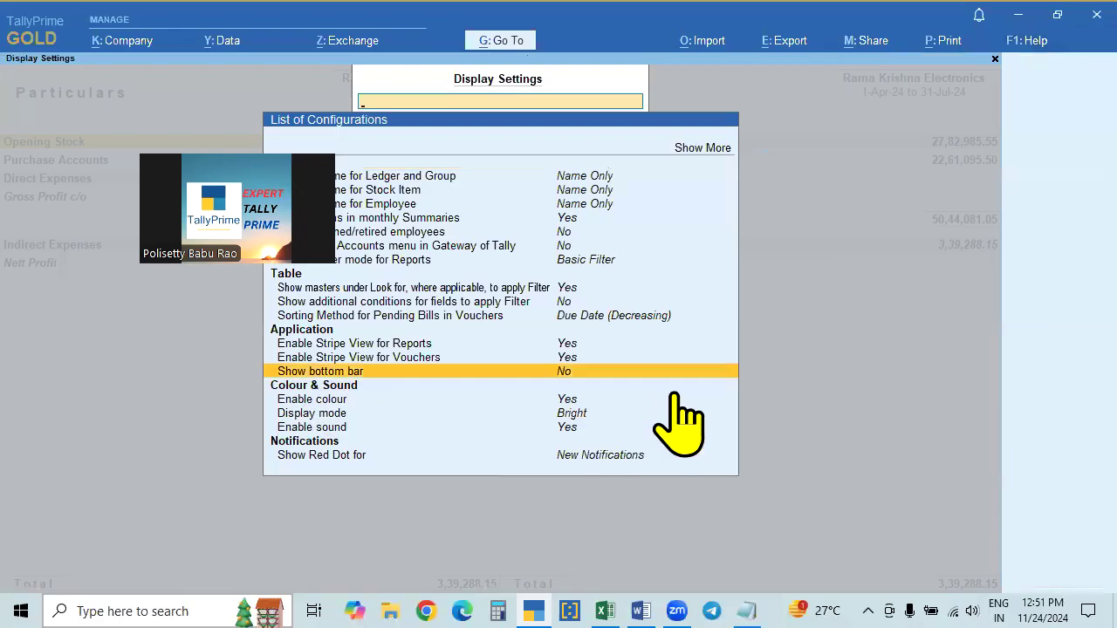
key("Return")
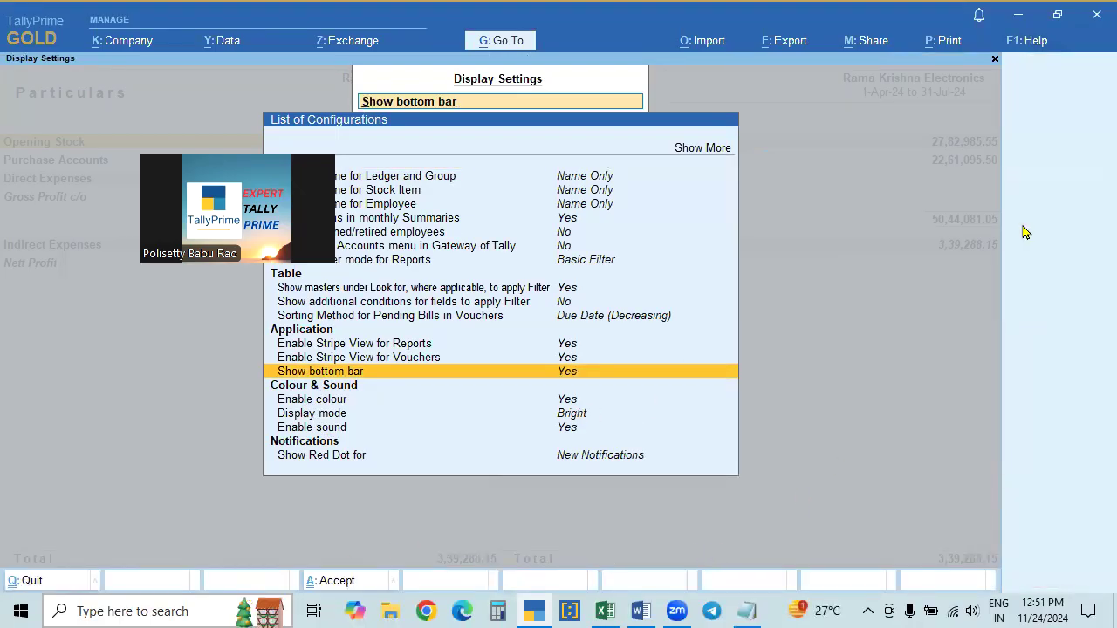
key("Return")
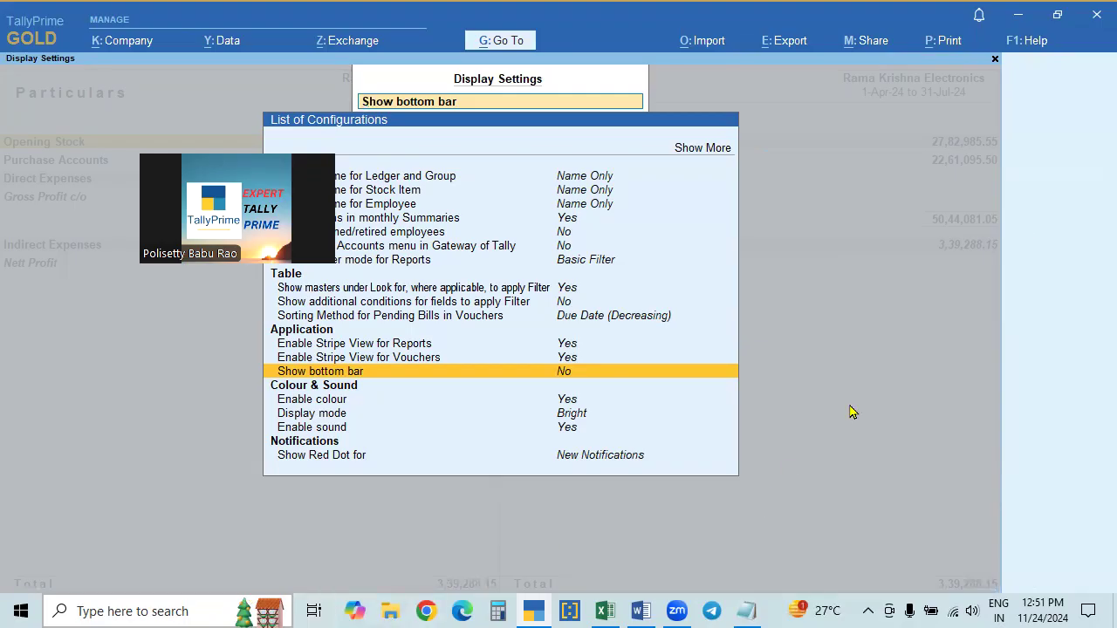
key("Return")
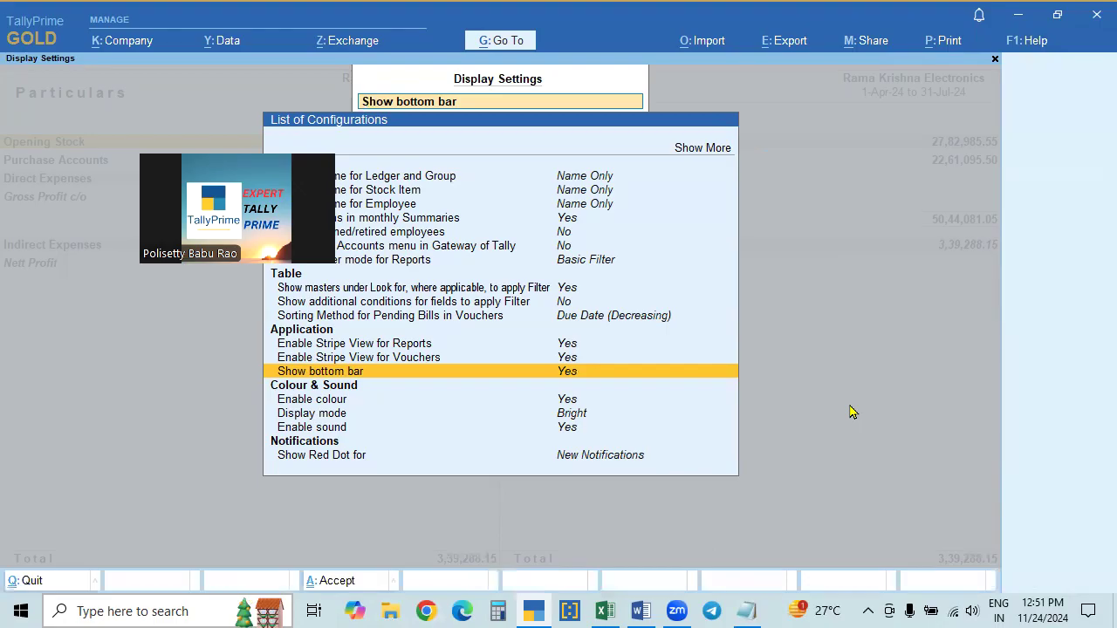
key("Escape")
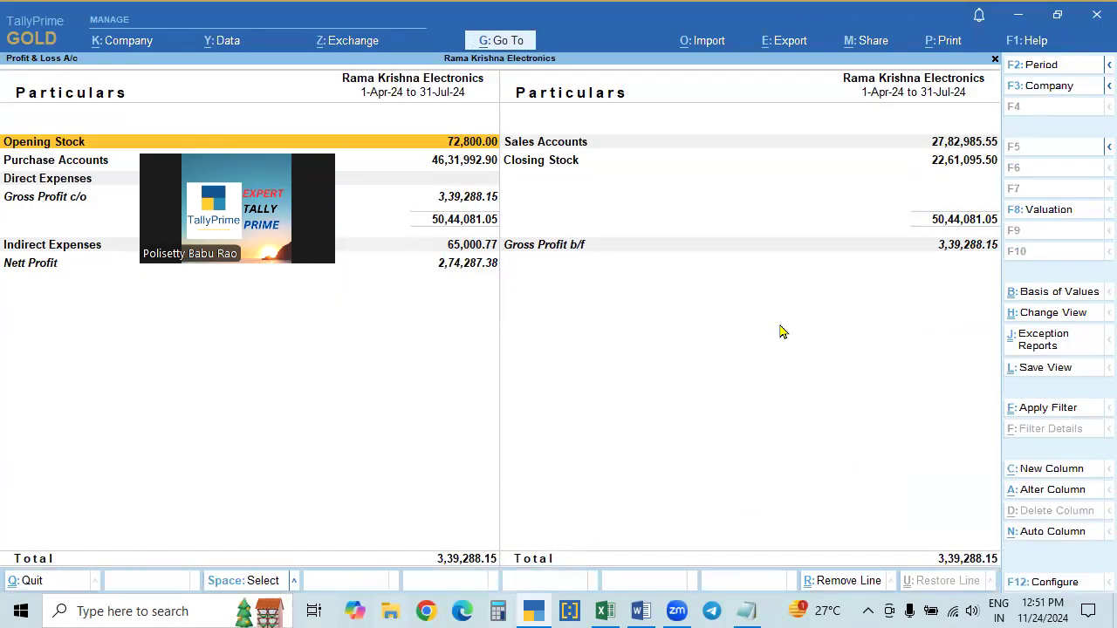
Step: Return to the Gateway of Tally, review items 15 and 16 in the Word feature list, and switch back to TallyPrime
key("Escape")
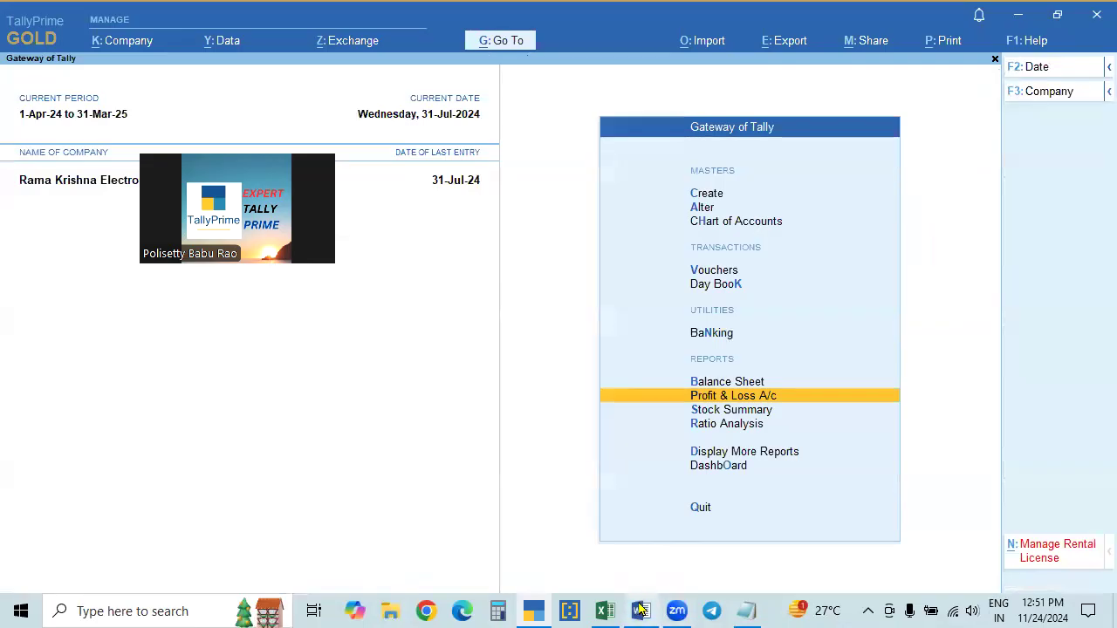
left_click(640, 611)
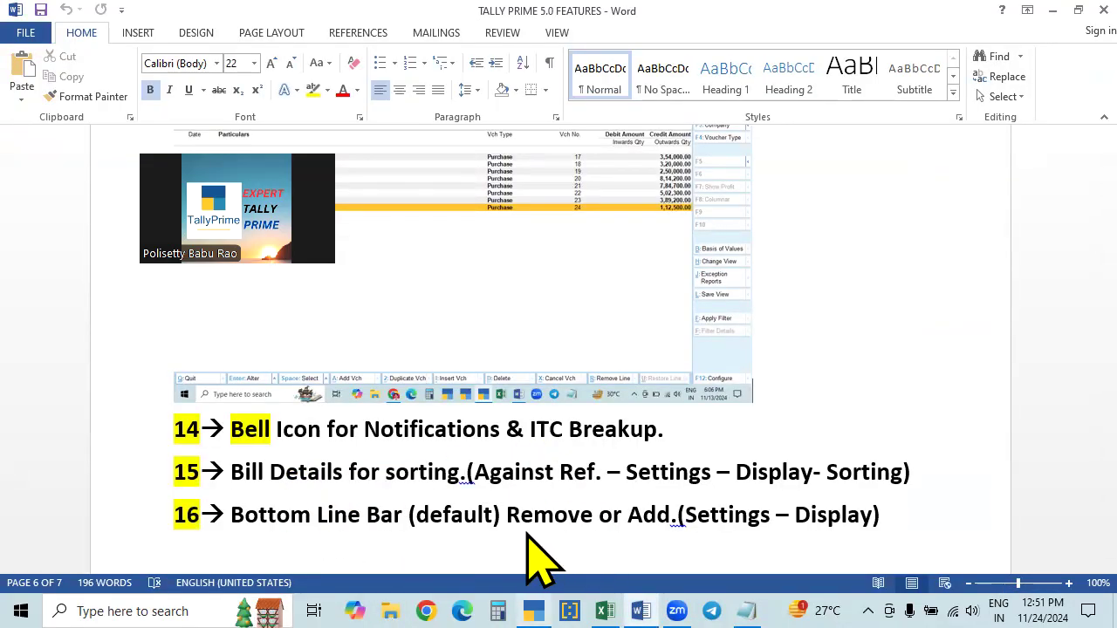
key("alt+Tab")
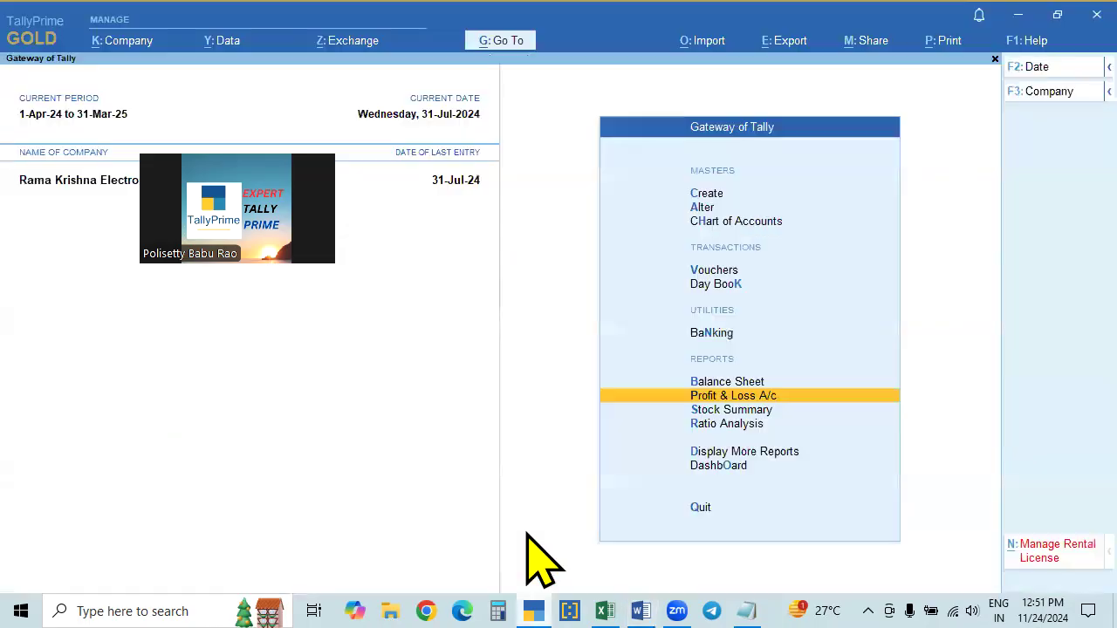
Step: Open the Day Book and extend its period to include vouchers from the earlier months
left_click(721, 288)
left_click_drag(315, 215, 1028, 62)
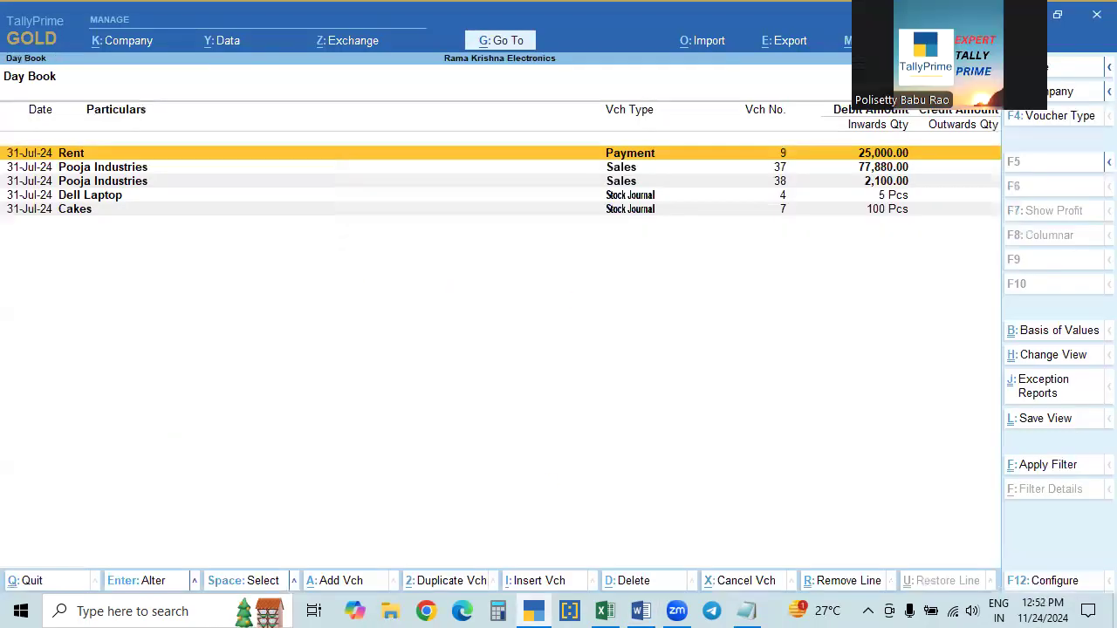
key("alt+F2")
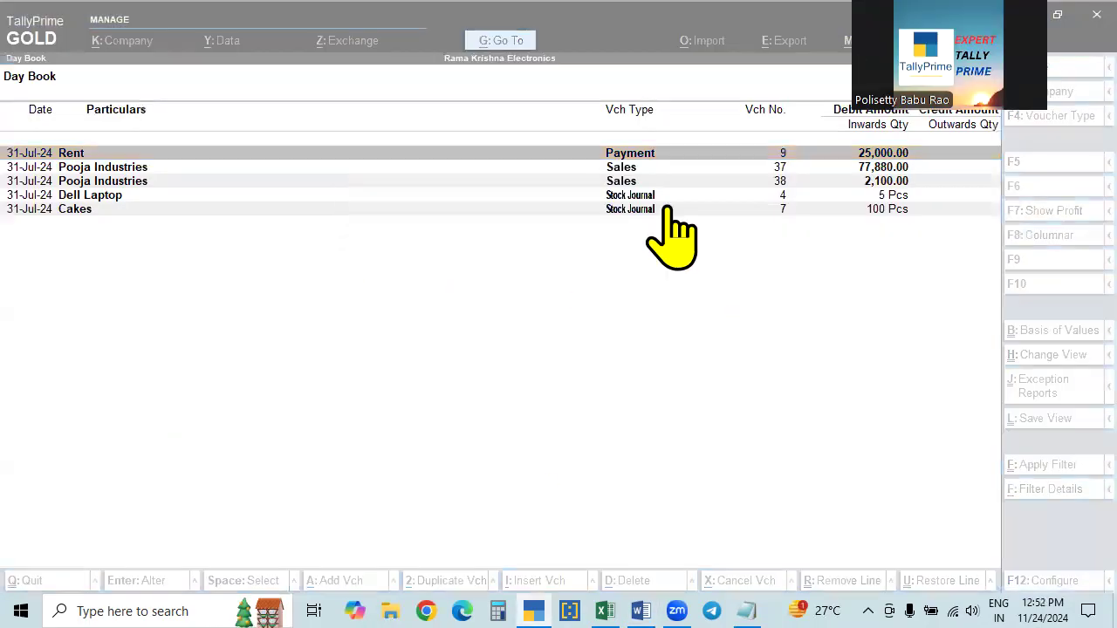
left_click(343, 295)
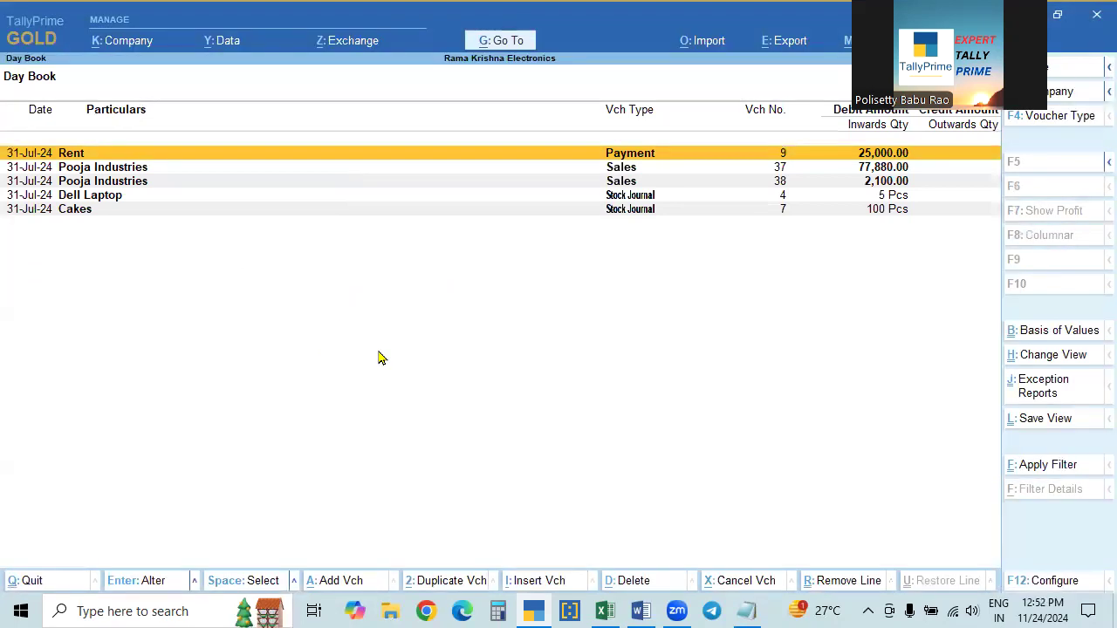
key("F2")
key("space")
key("Return")
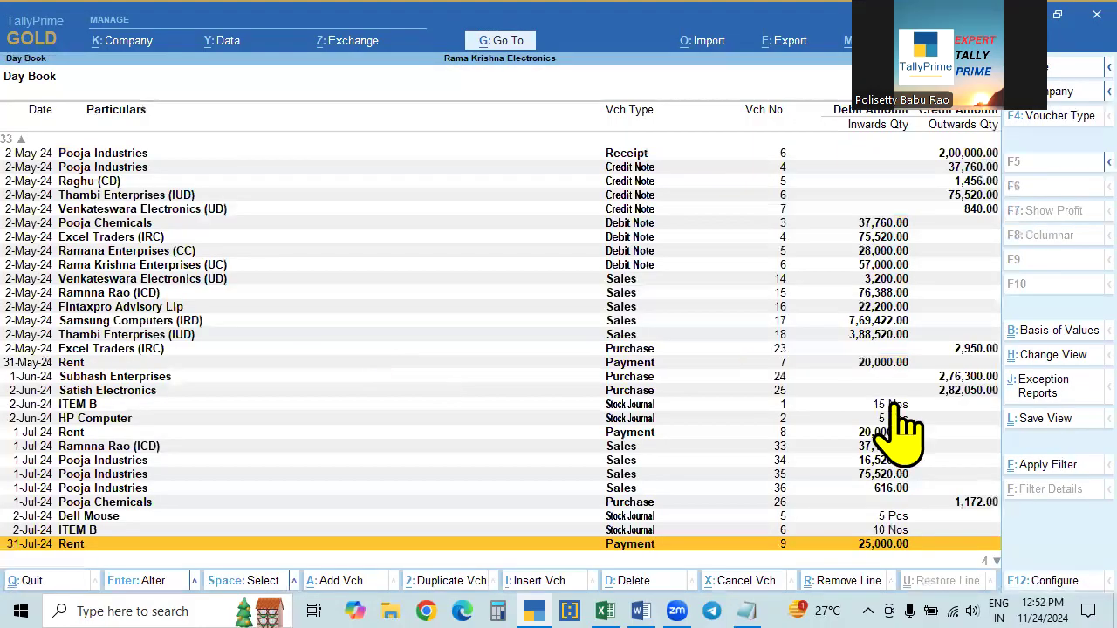
Step: Find payment voucher No. 6 of 2-May-24 for Pooja Chemicals in the Day Book and open it for alteration
scroll(786, 445, "down", 4)
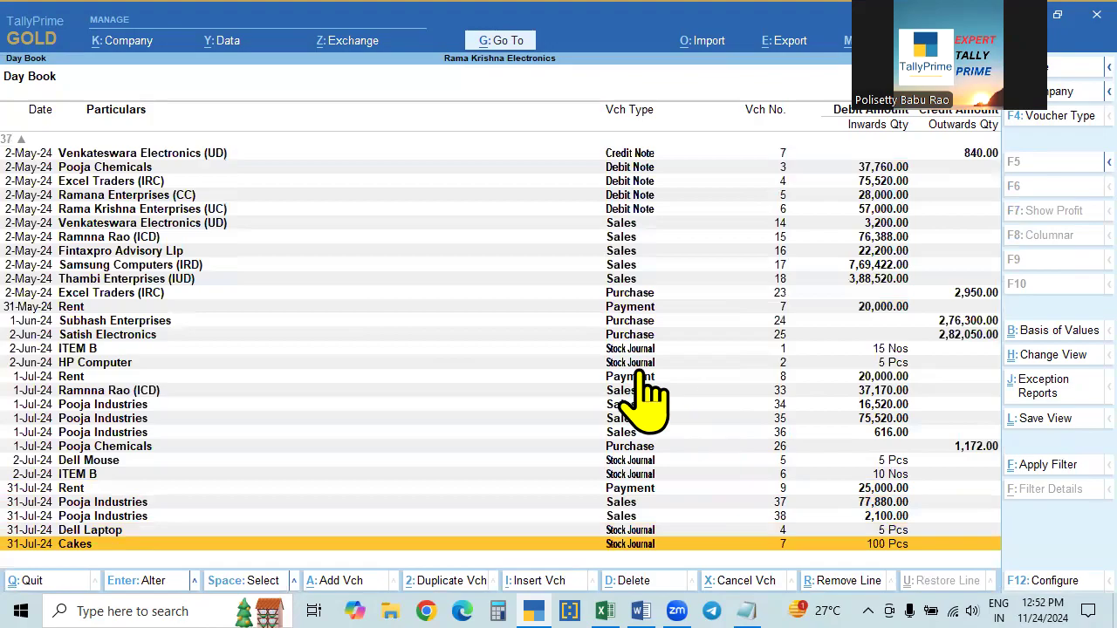
left_click(625, 309)
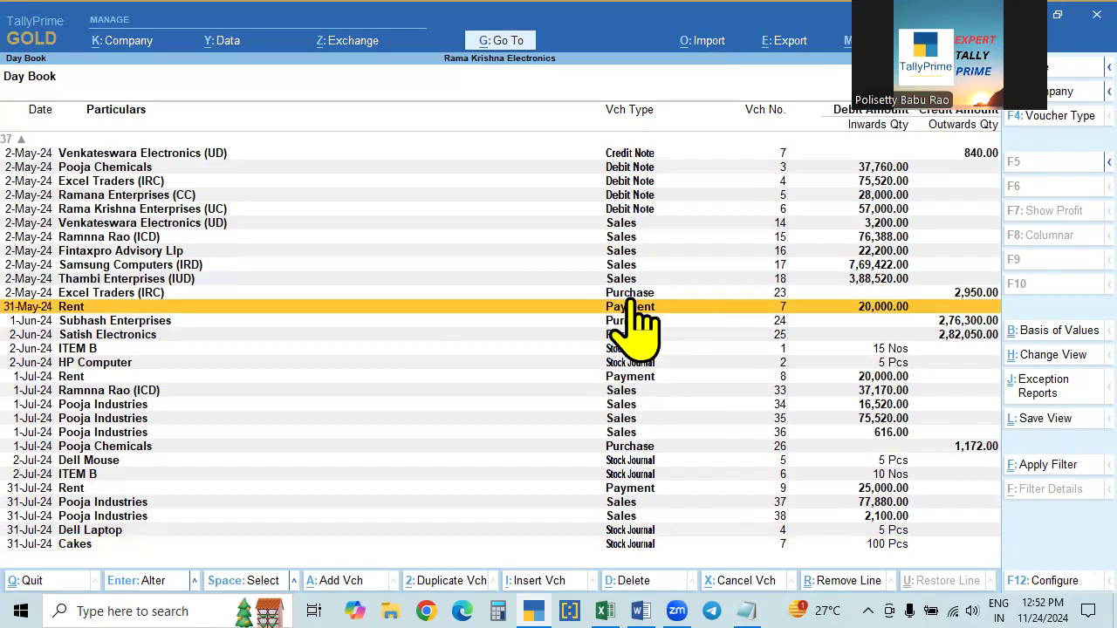
key("Up")
key("Up")
key("Up")
key("Up")
key("Up")
key("Up")
key("Up")
key("Up")
key("Up")
key("Up")
key("Up")
key("Up")
key("Up")
key("Up")
key("Up")
key("Up")
key("Up")
key("Up")
key("Up")
key("Up")
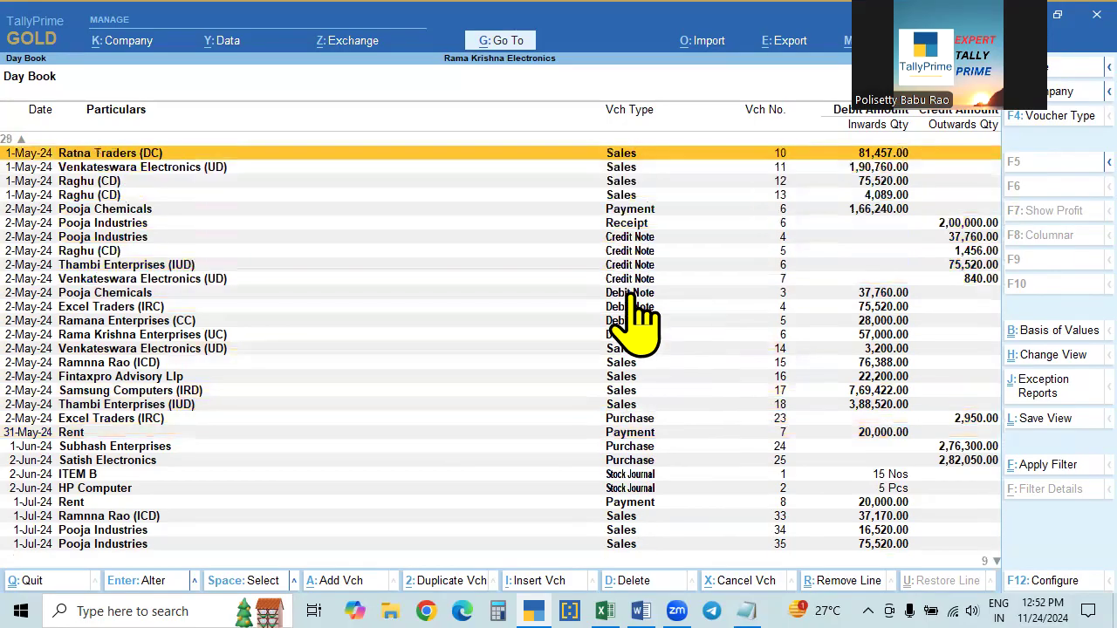
left_click(627, 209)
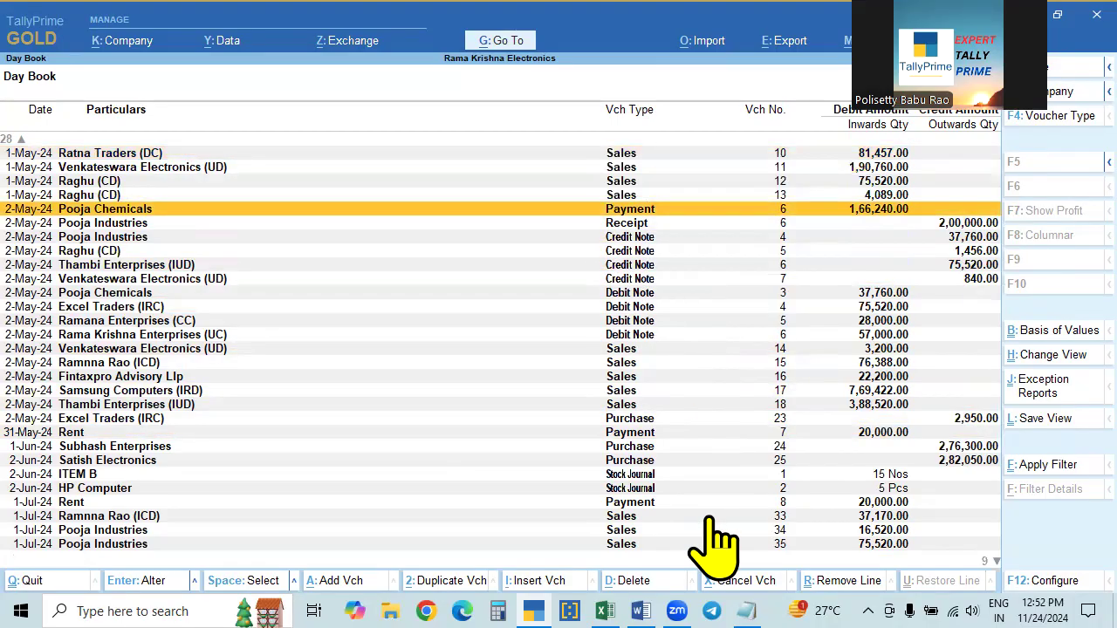
key("Return")
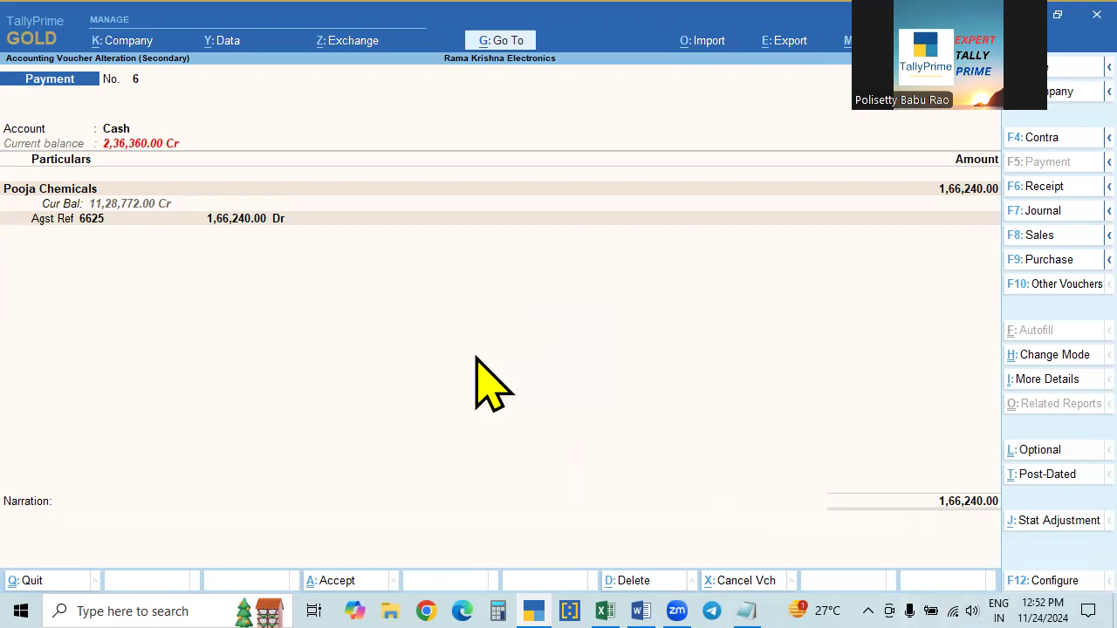
key("F11")
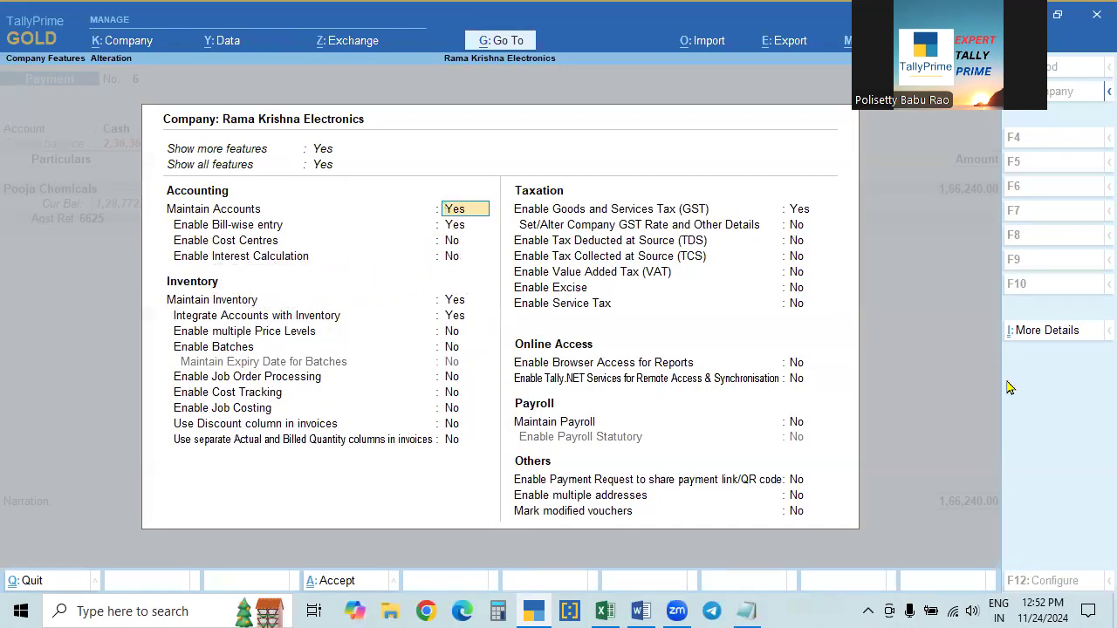
key("Escape")
key("Return")
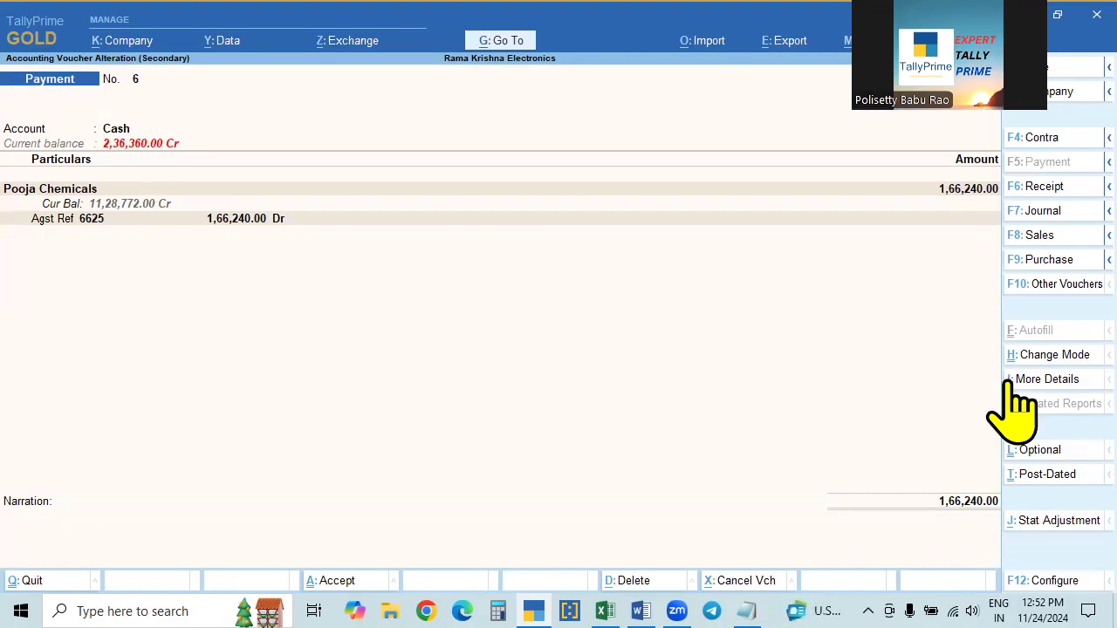
Step: Open the pending bills list for the Agst Ref of Pooja Chemicals and check item 15 in the Word feature list
left_click(965, 197)
key("Return")
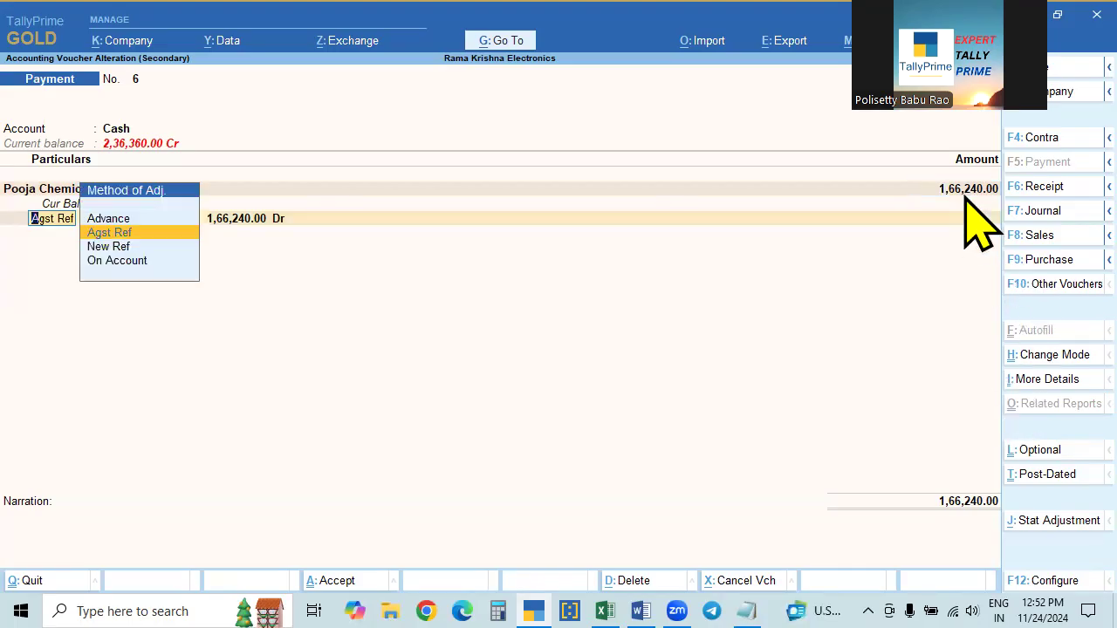
key("Return")
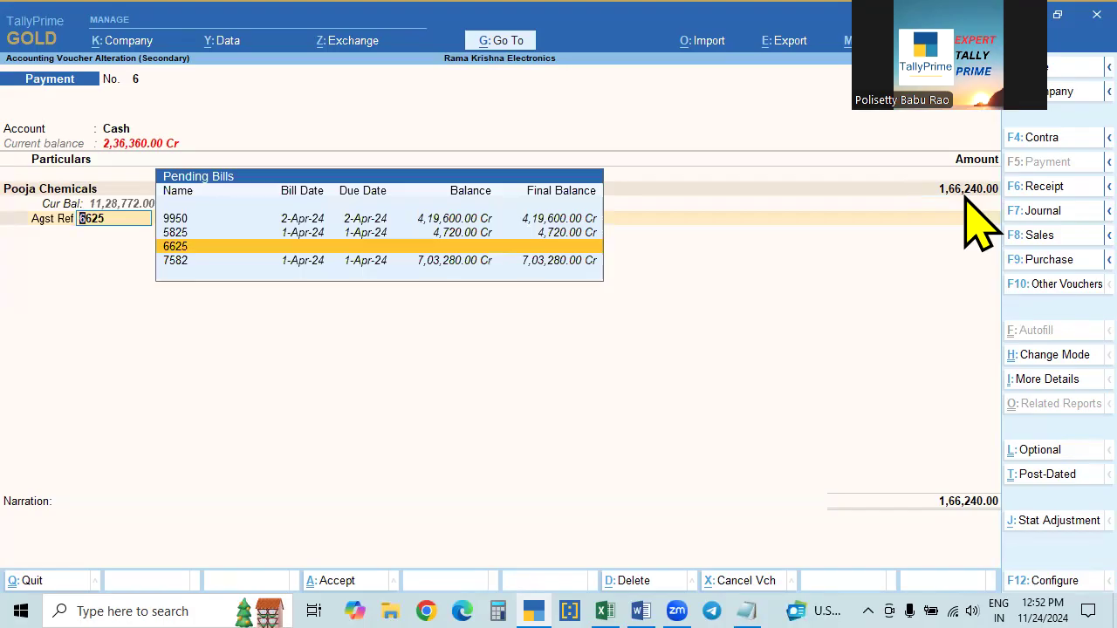
key("Escape")
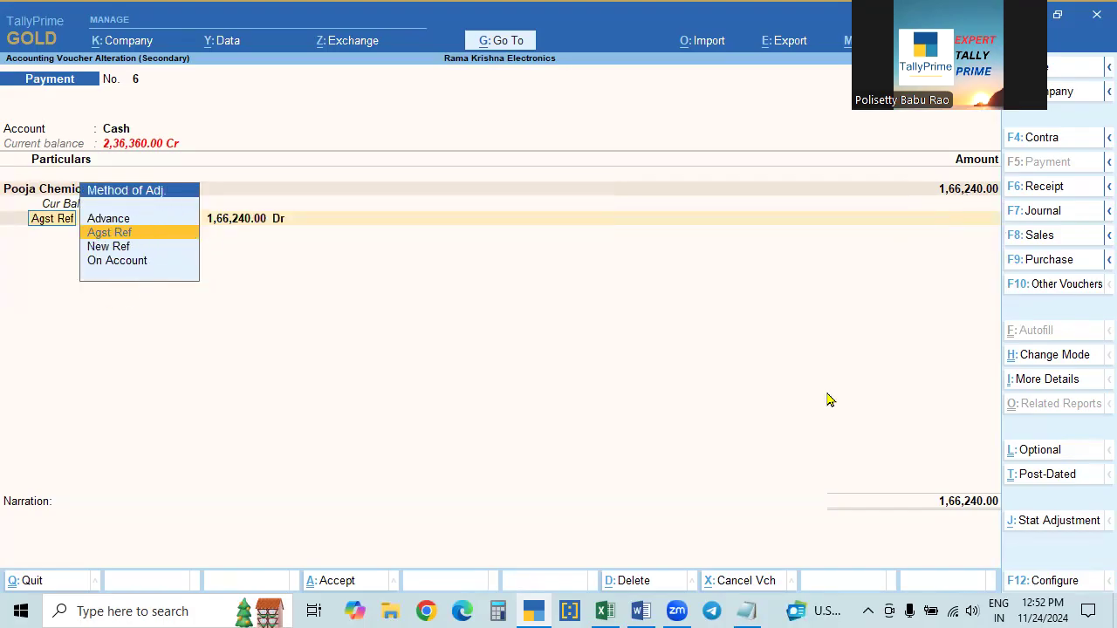
key("Return")
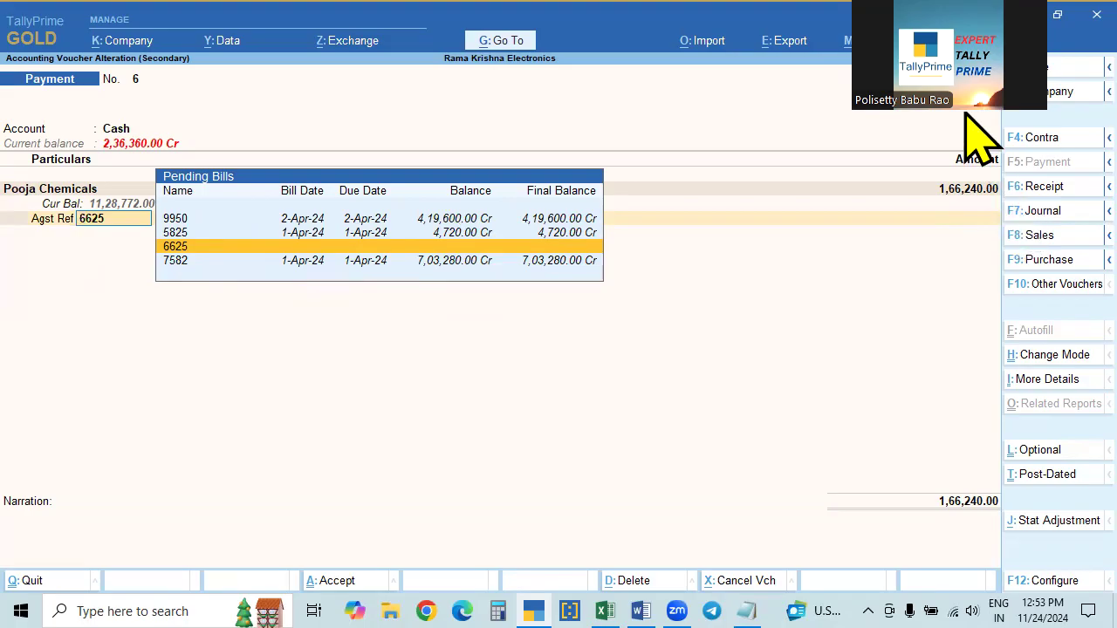
key("alt+Tab")
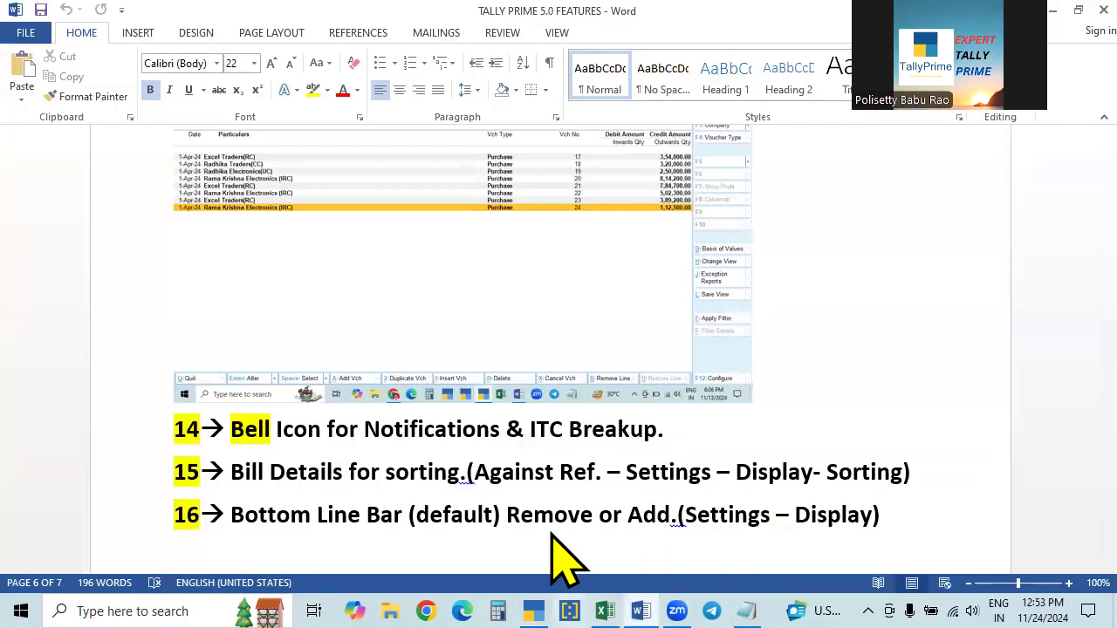
key("alt+Tab")
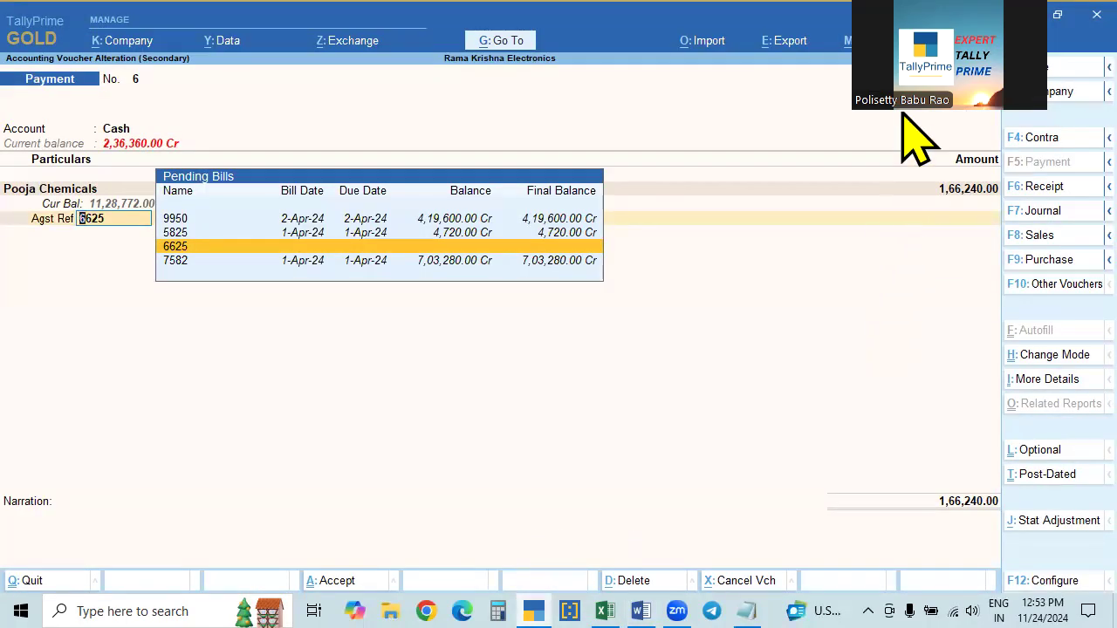
Step: Open the Display Settings, compare the sorting option for pending bills with item 15 in the Word list, and return to the voucher
left_click(817, 247)
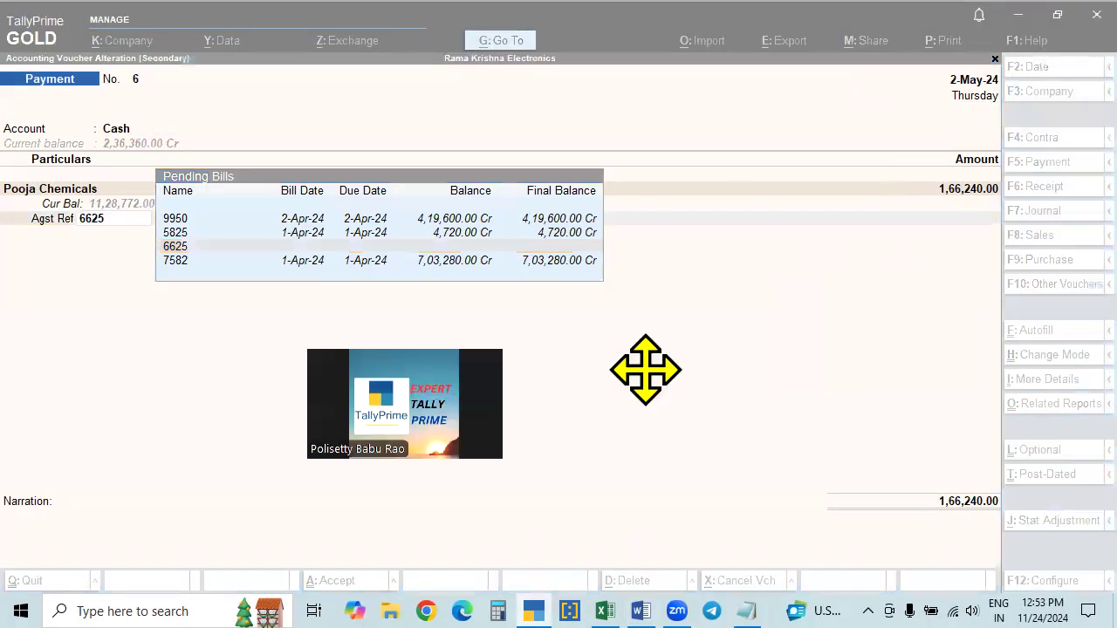
left_click(1012, 42)
left_click(1016, 40)
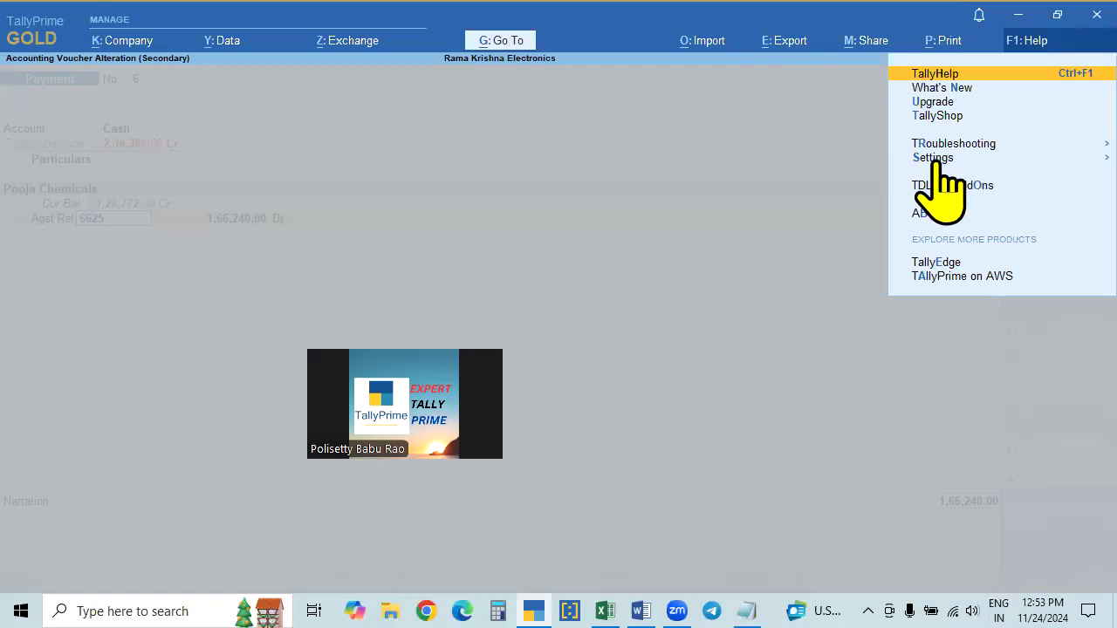
left_click(933, 160)
left_click(809, 256)
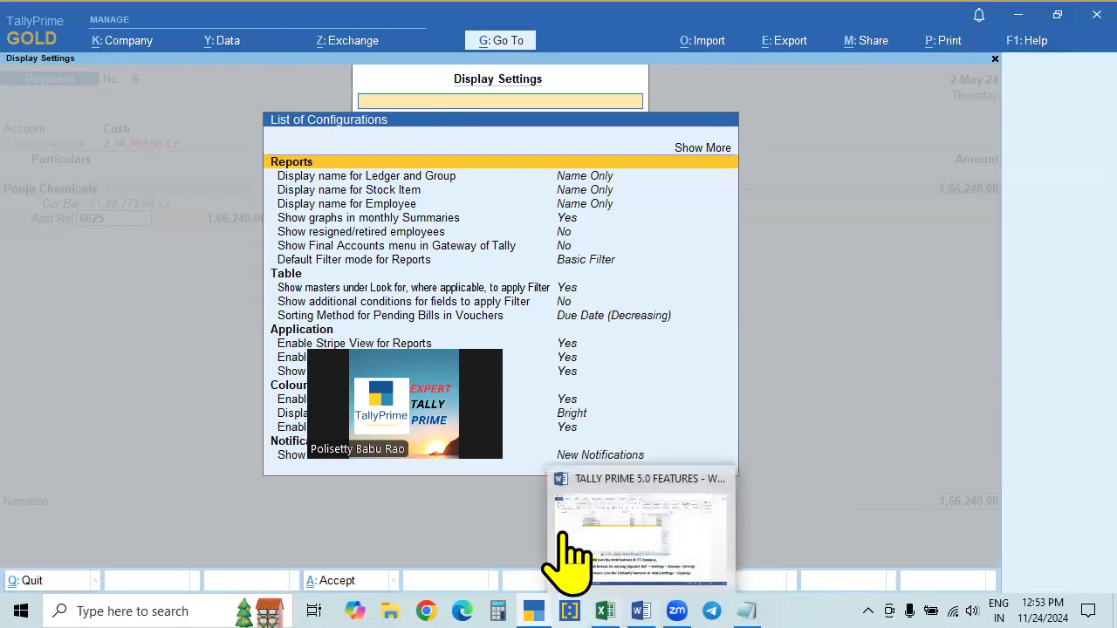
left_click(529, 535)
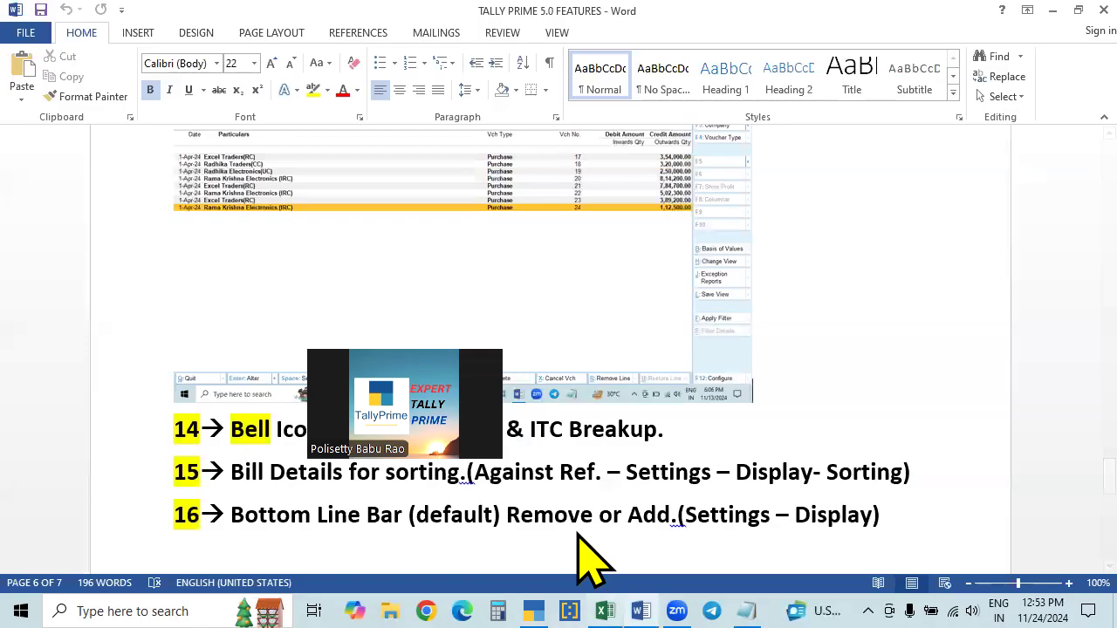
left_click(533, 610)
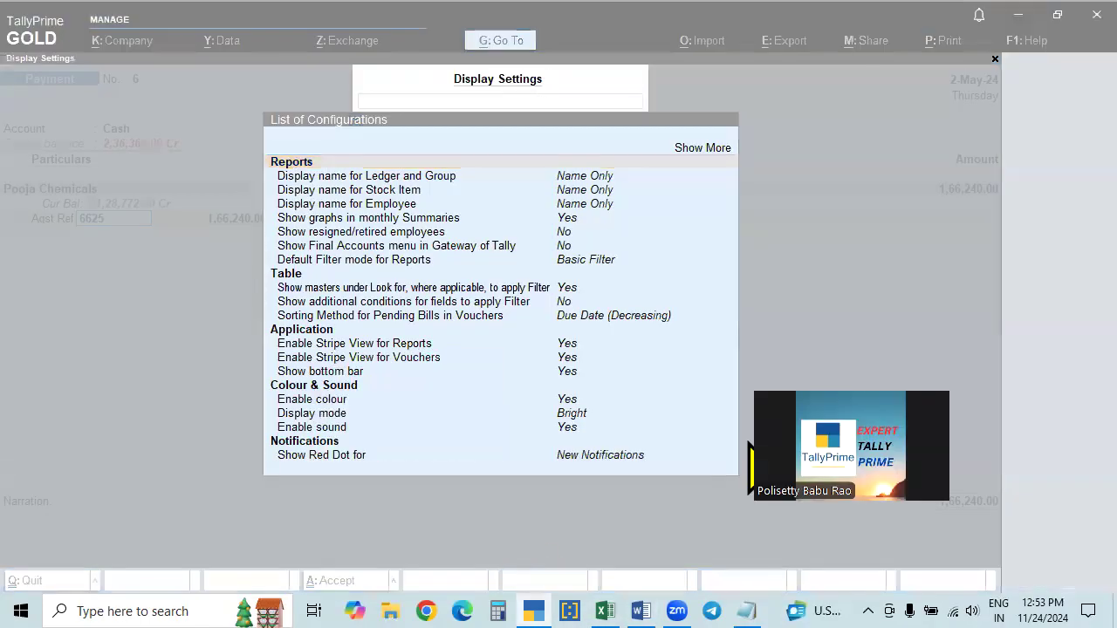
left_click(803, 278)
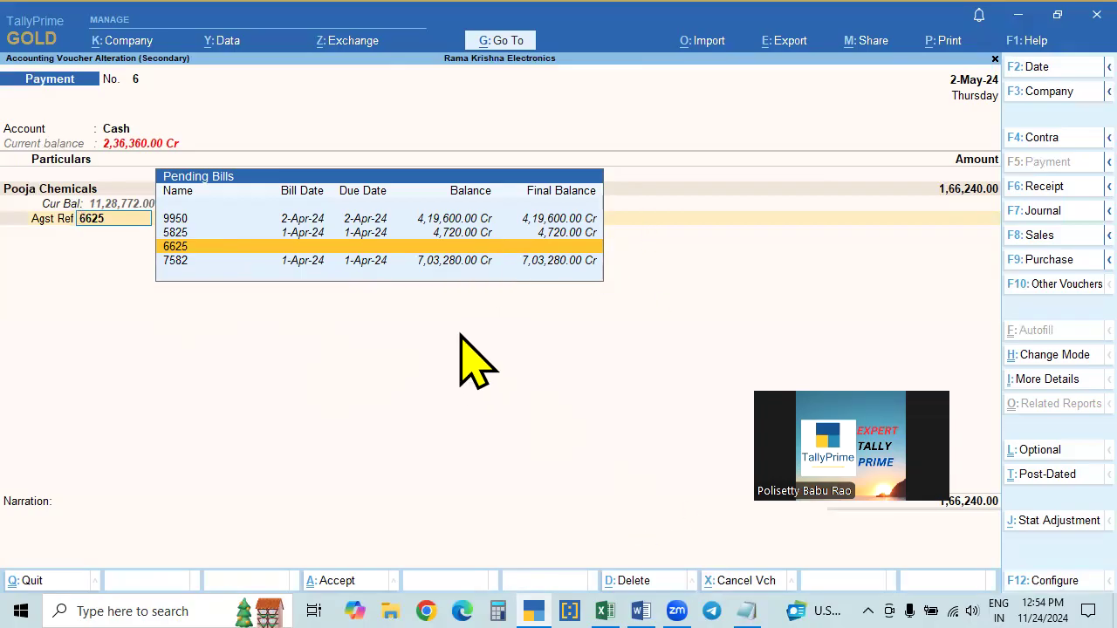
Step: Set Sorting Method for Pending Bills in Vouchers to Default in the Display Settings and return to the payment voucher
left_click(1023, 46)
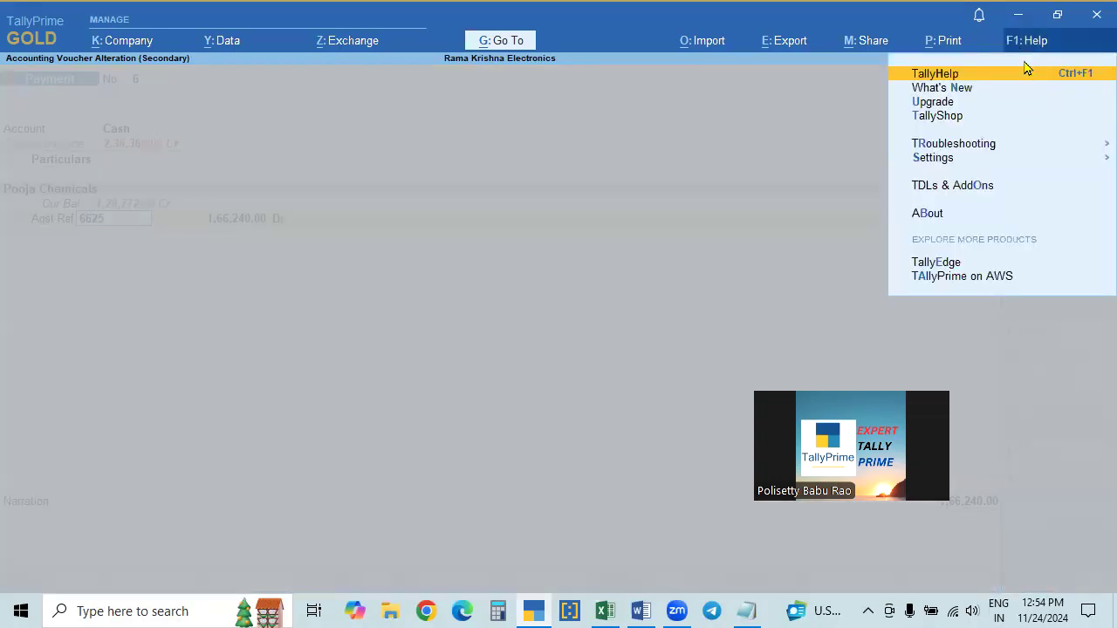
left_click(933, 159)
left_click(792, 255)
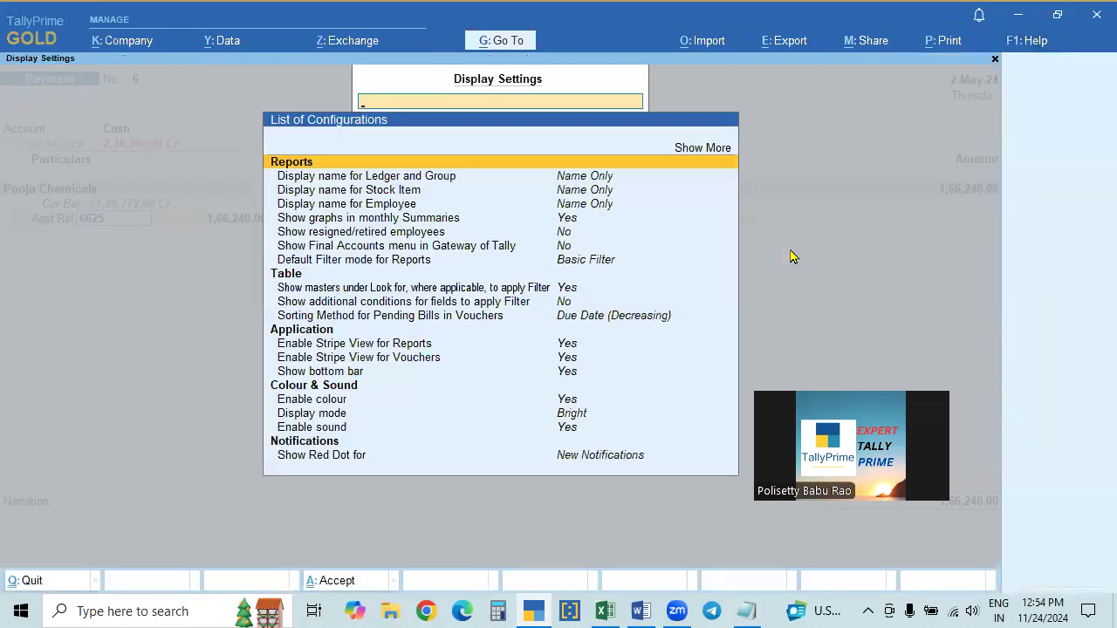
type("Sor")
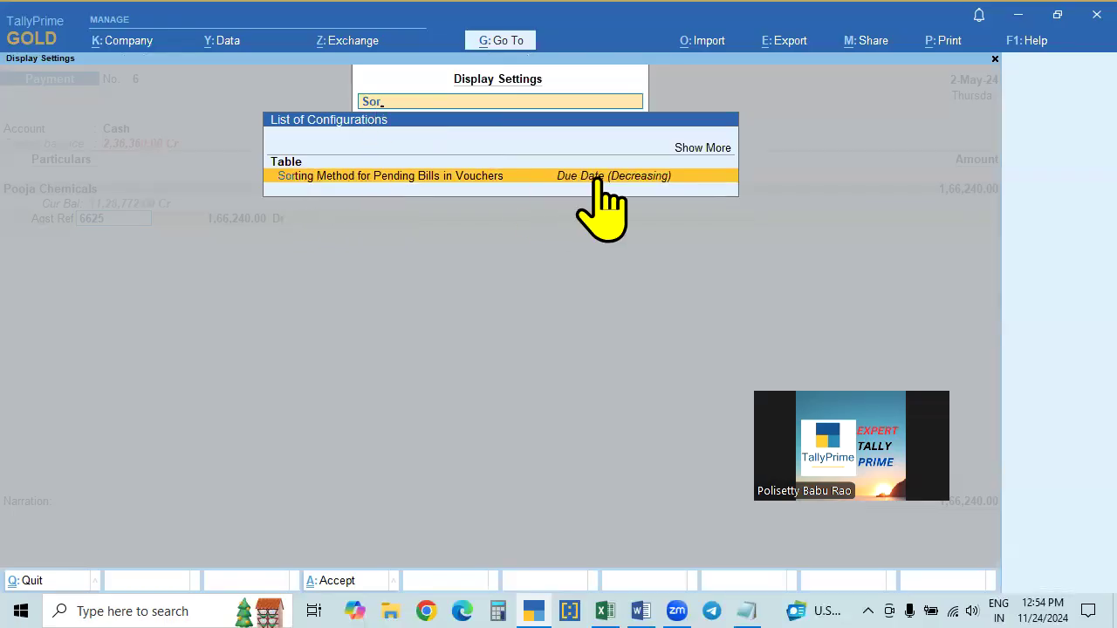
left_click(663, 183)
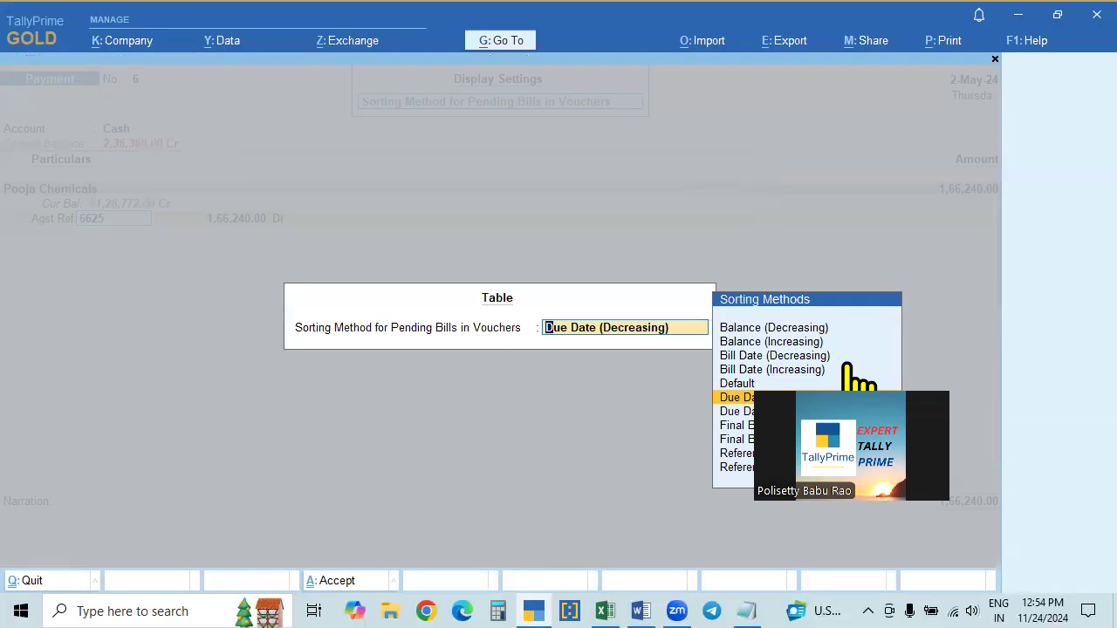
left_click(752, 384)
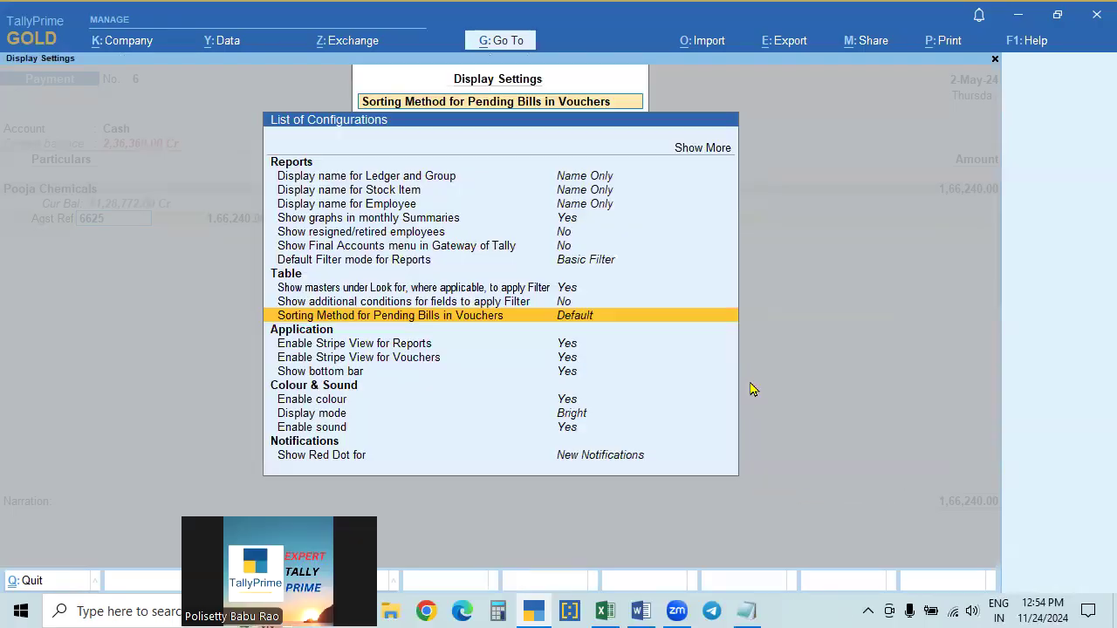
key("ctrl+a")
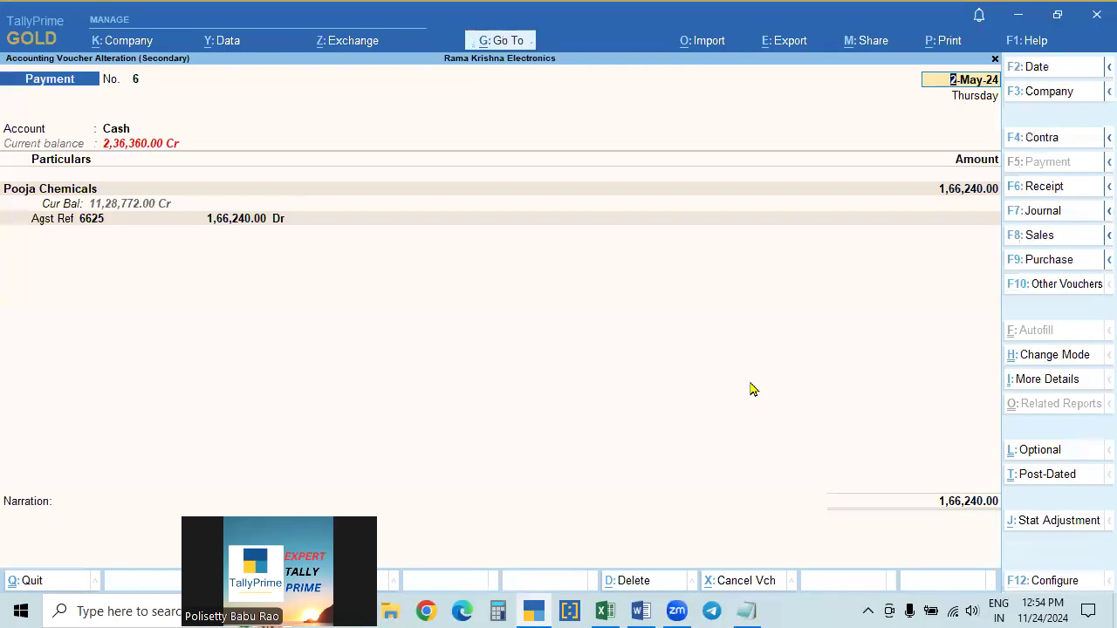
Step: Open the pending bills list from the Pooja Chemicals amount to examine the Default order
left_click(963, 190)
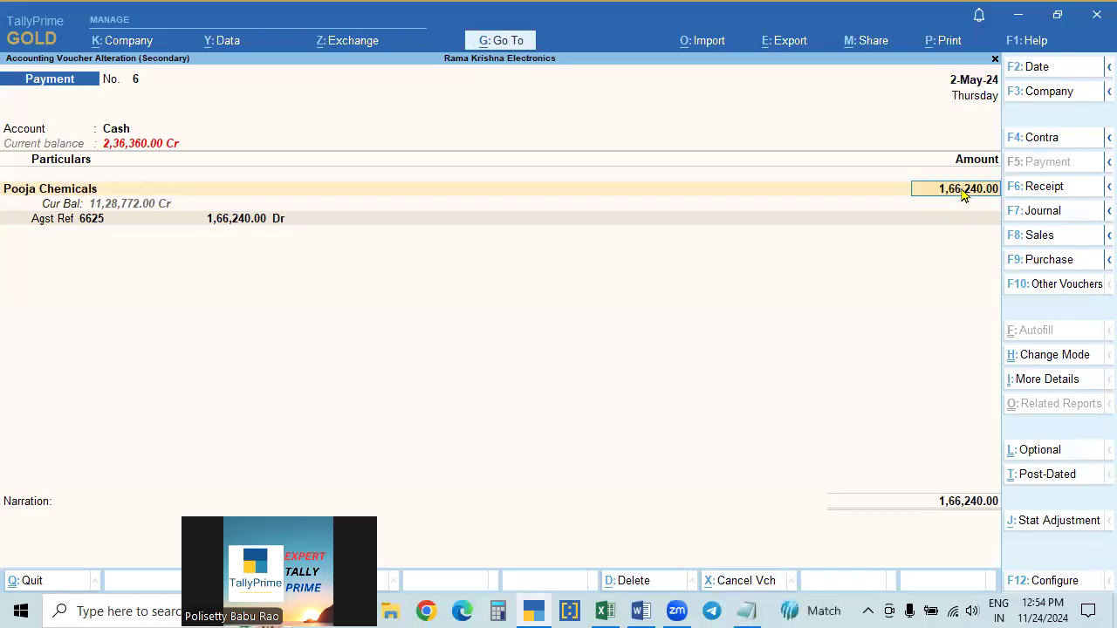
key("Return")
key("Return")
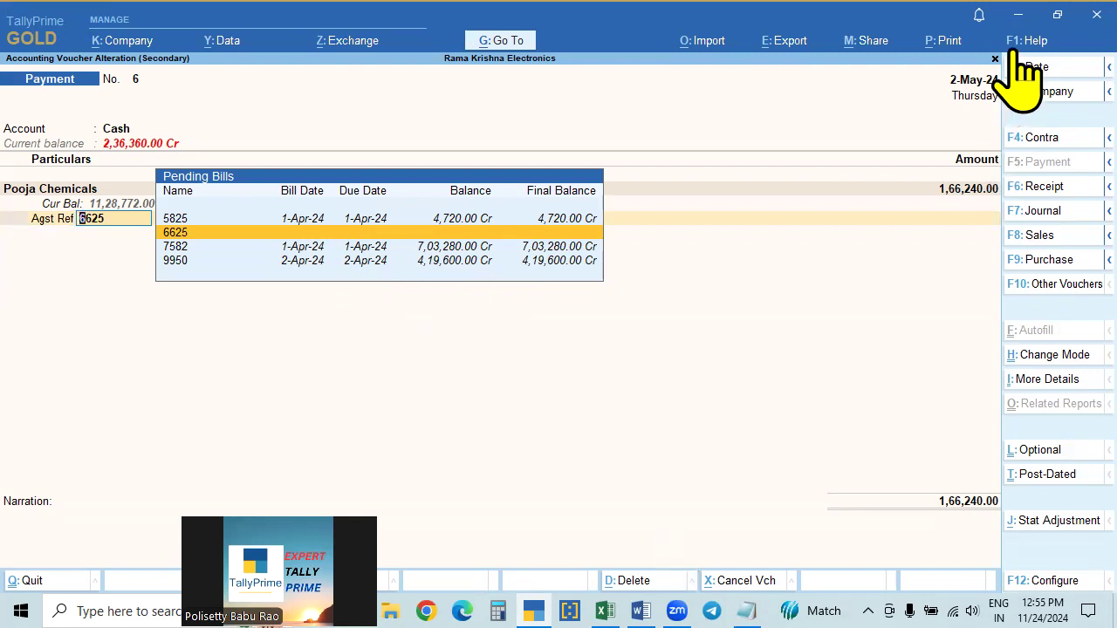
Step: Change Sorting Method for Pending Bills in Vouchers to Balance (Decreasing) in the Display Settings and return to the voucher
left_click(1026, 40)
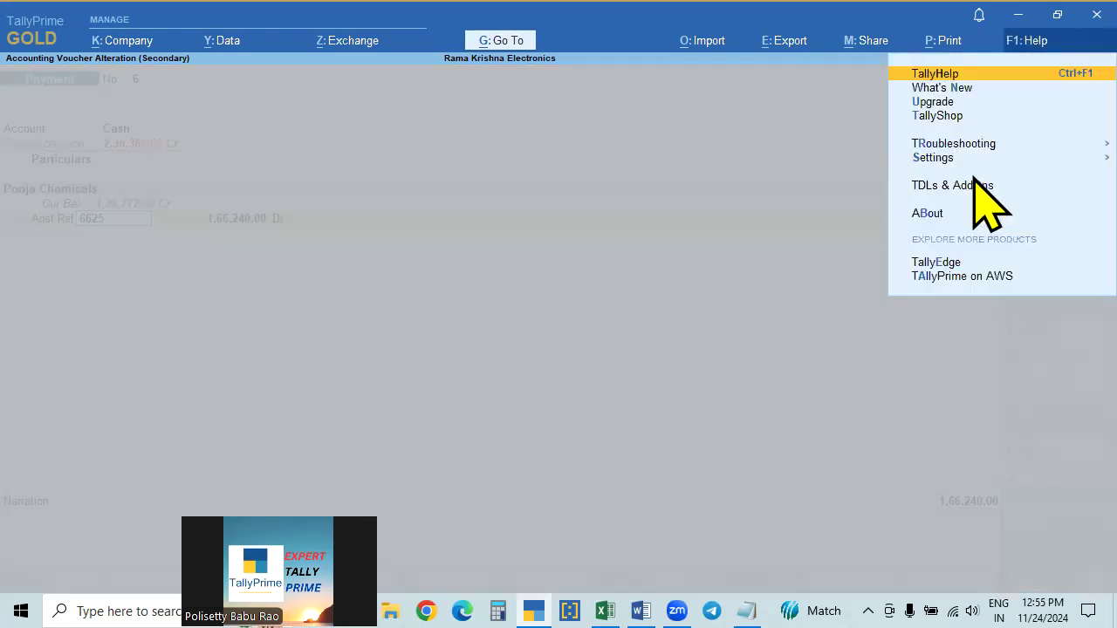
left_click(937, 157)
left_click(807, 255)
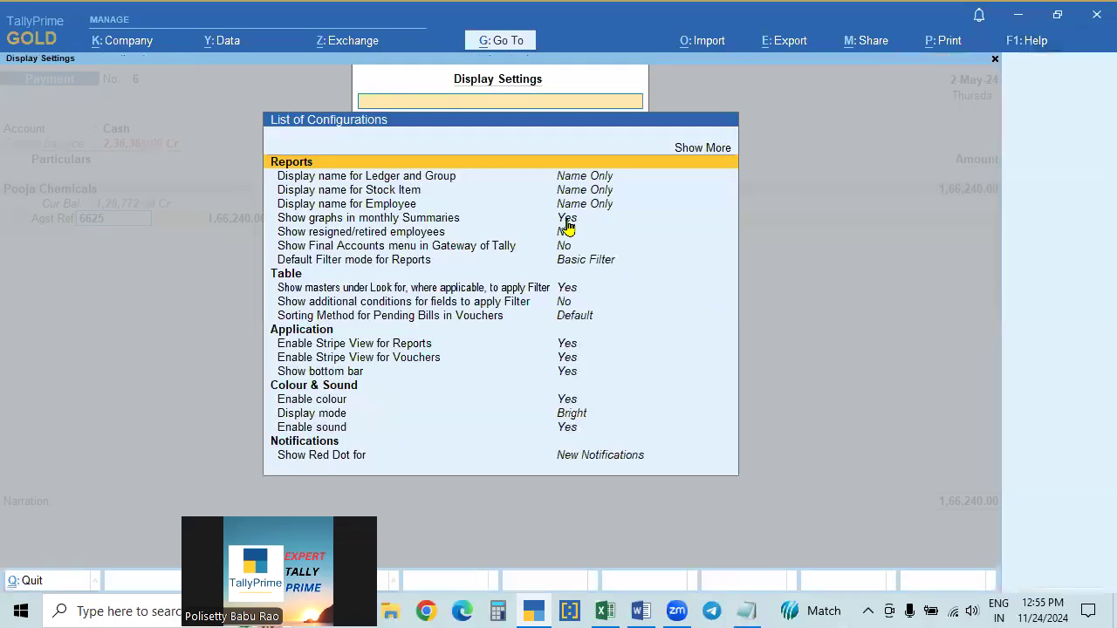
type("Sor")
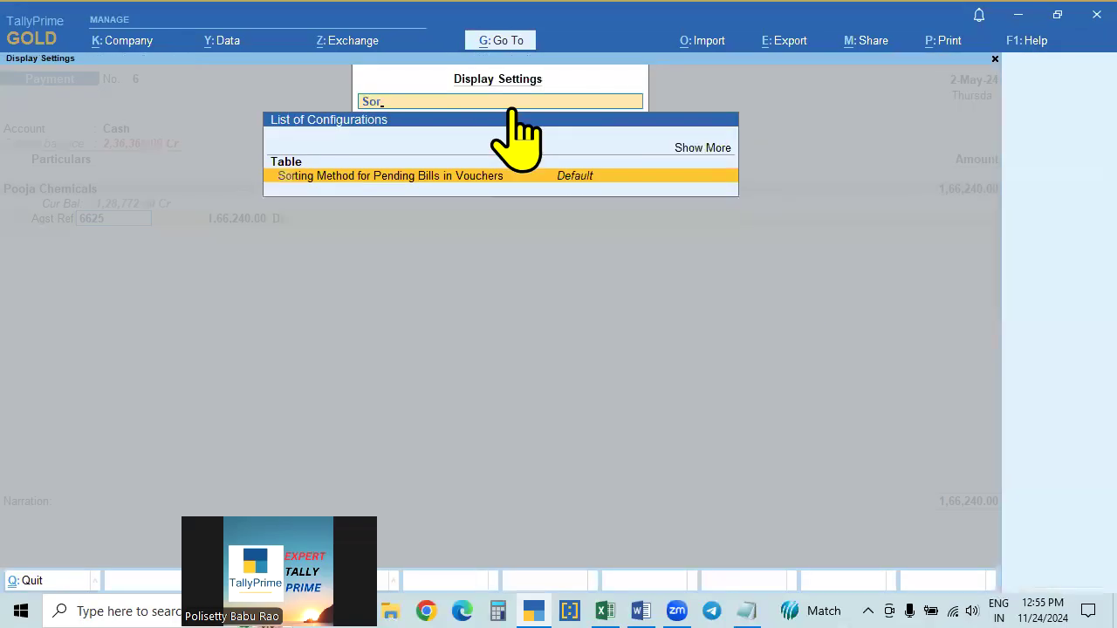
key("Return")
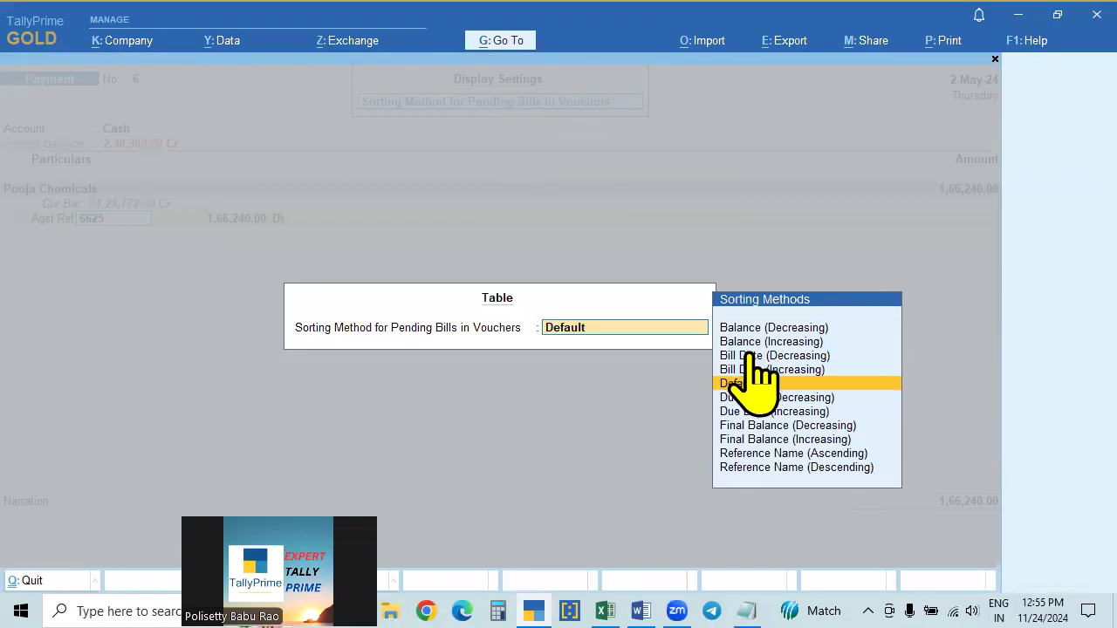
left_click(744, 334)
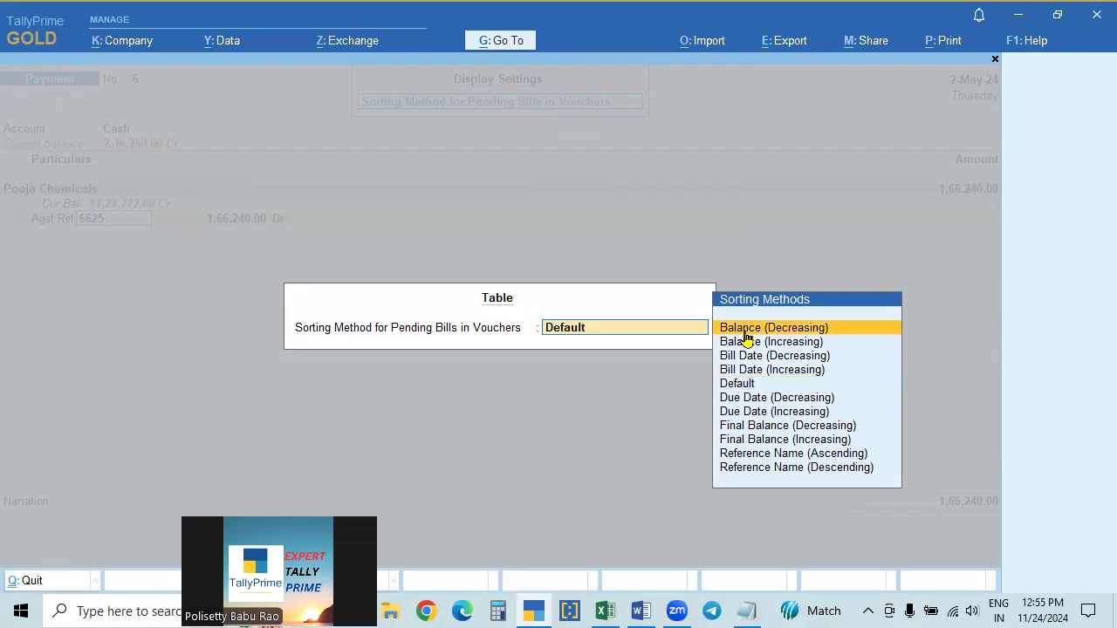
key("Return")
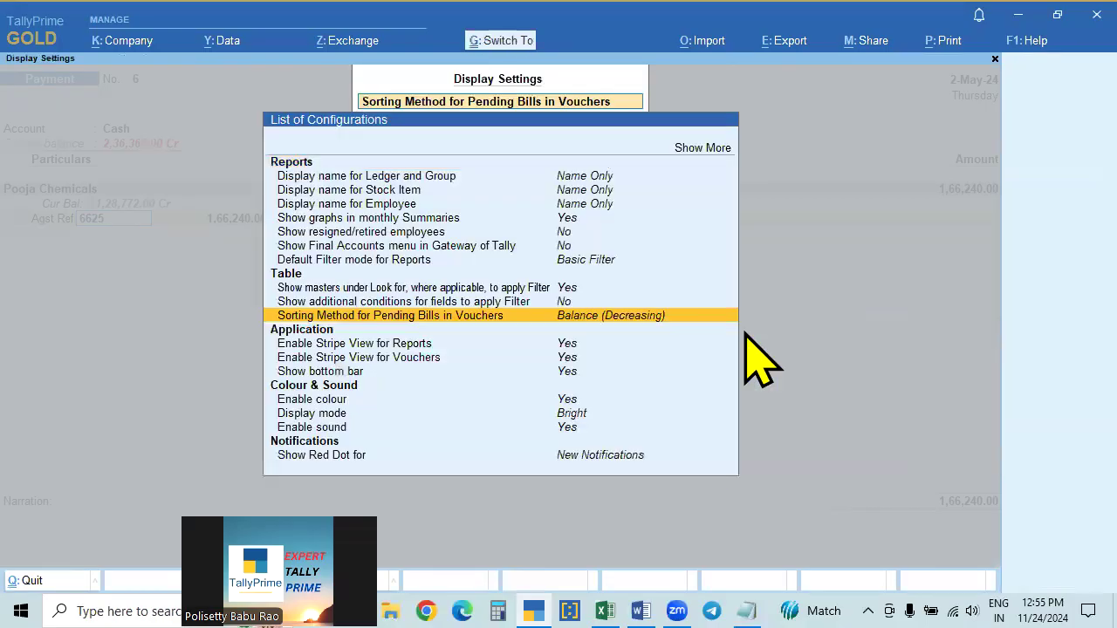
key("Escape")
Step: Reopen the pending bills list for Pooja Chemicals to examine the order by decreasing balance
left_click(958, 185)
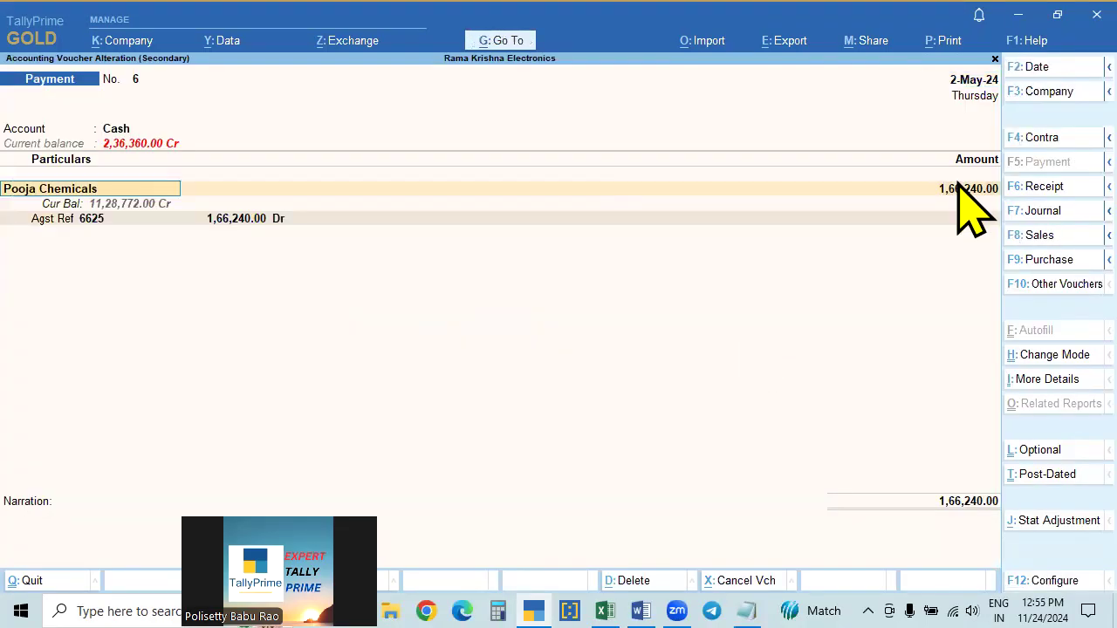
key("Return")
key("Return")
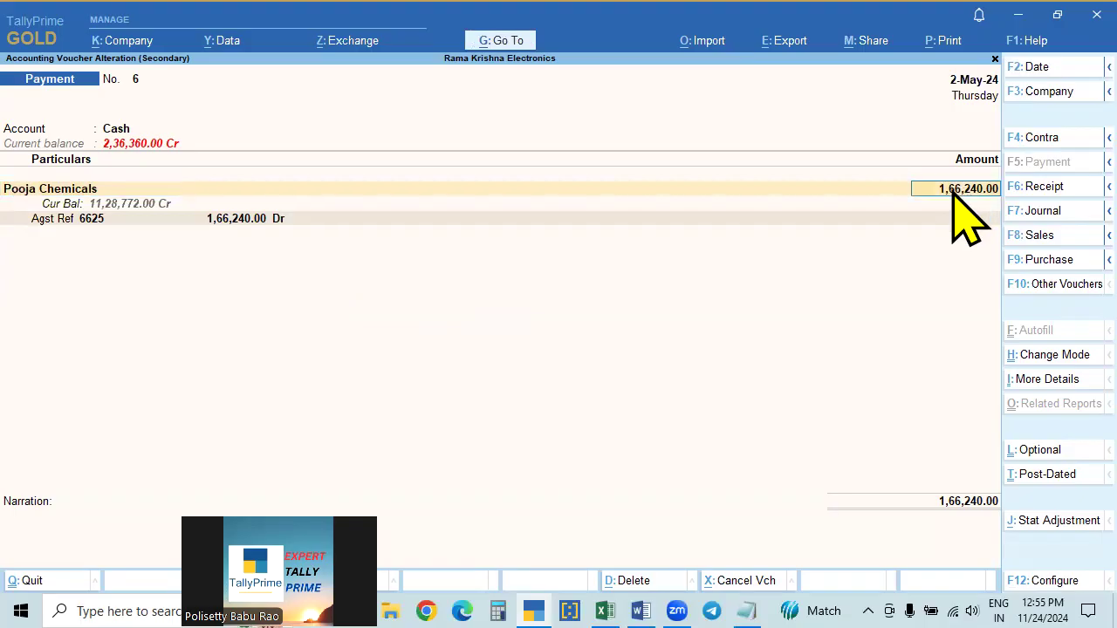
key("Return")
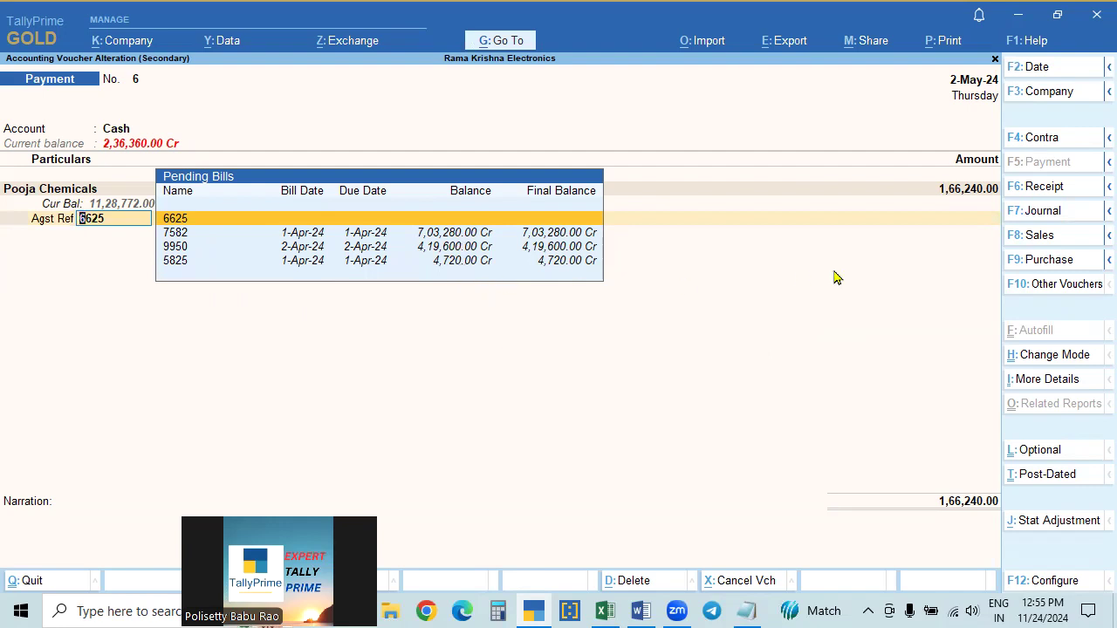
Step: Change Sorting Method for Pending Bills in Vouchers to Bill Date (Decreasing) in the Display Settings and return to the voucher
left_click(1026, 40)
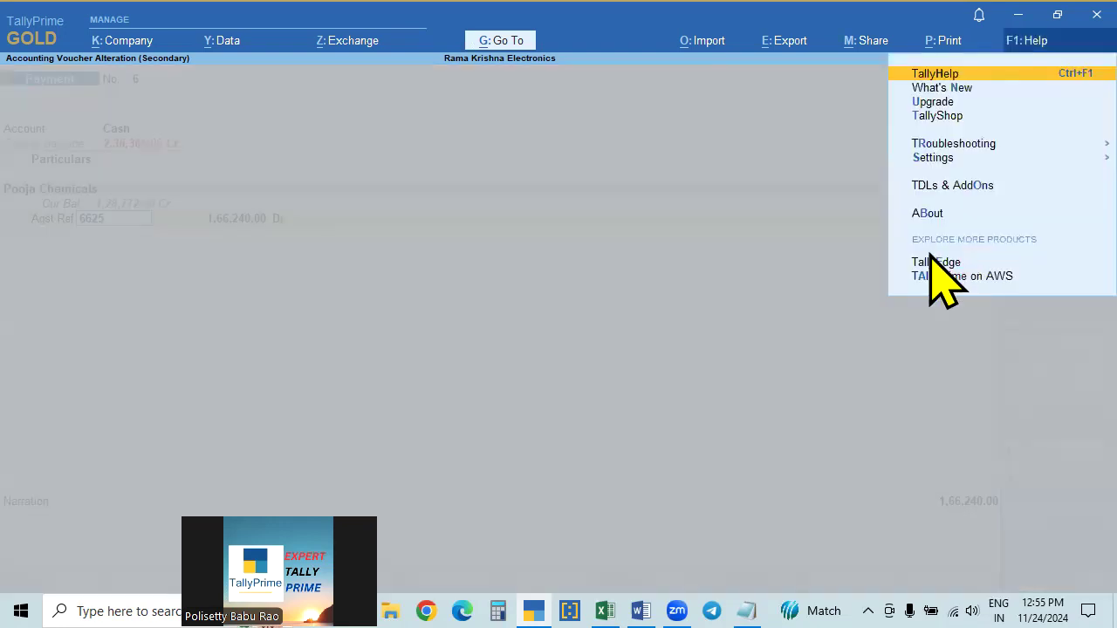
left_click(941, 162)
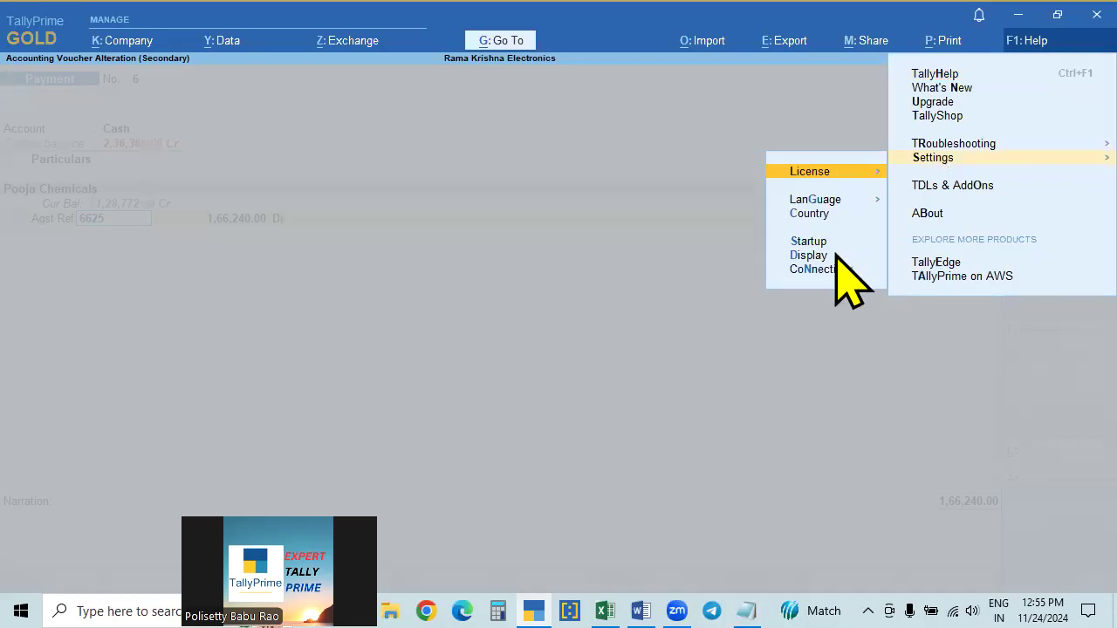
left_click(809, 255)
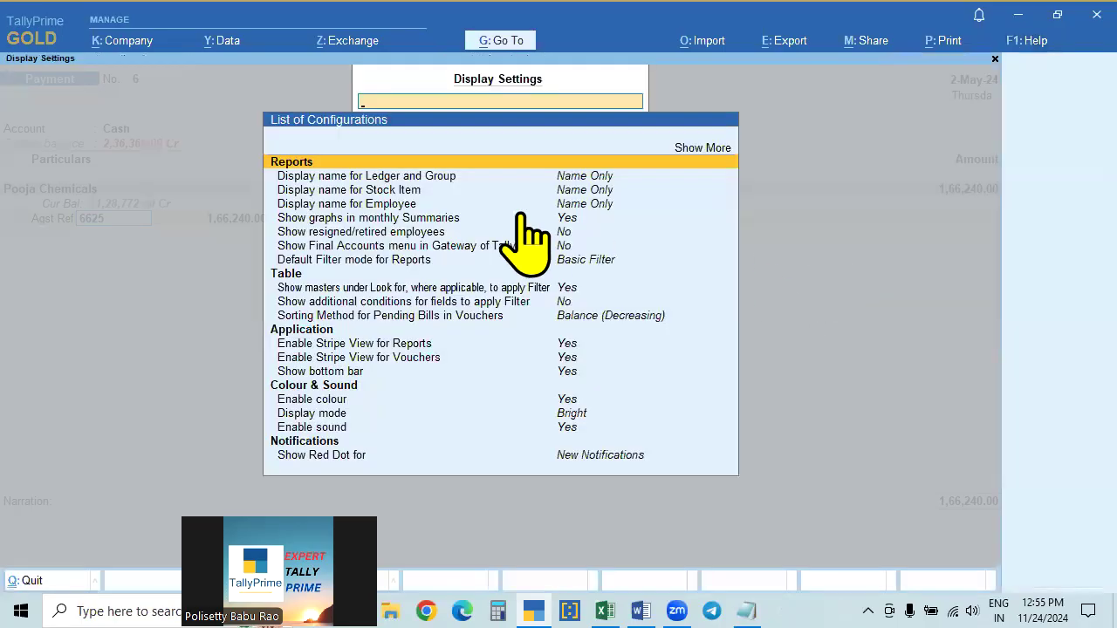
type("W")
key("BackSpace")
type("Sor")
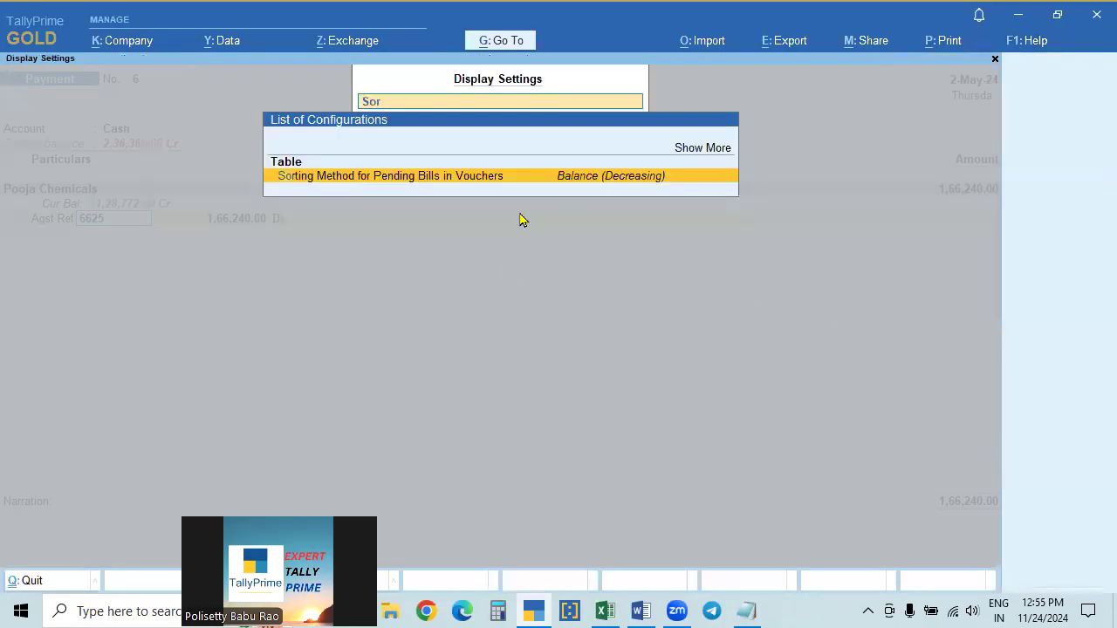
key("Return")
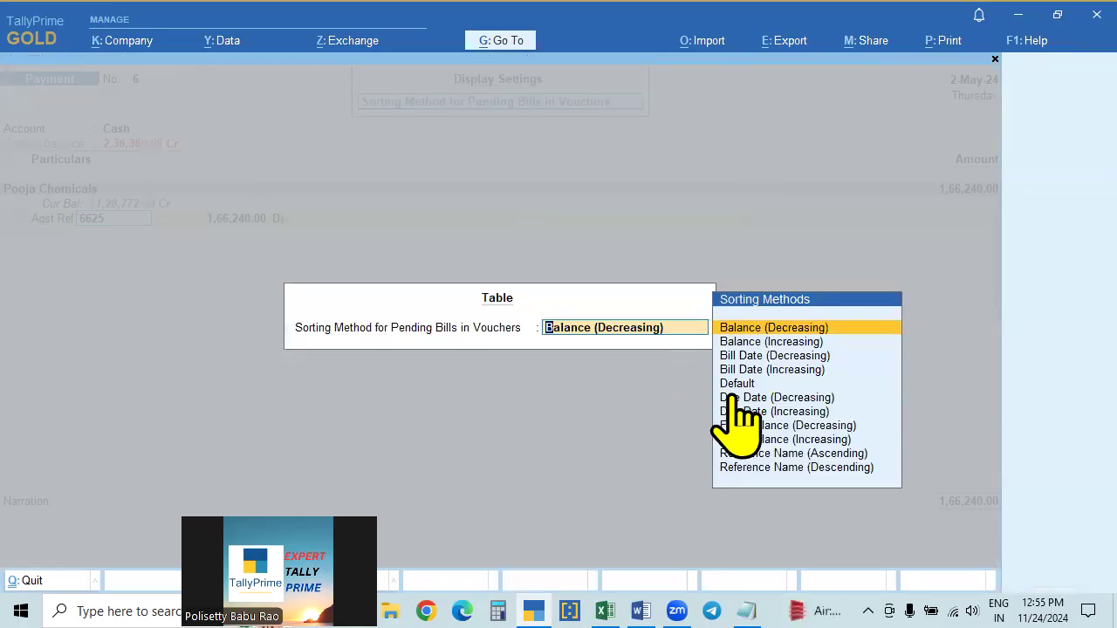
left_click(782, 357)
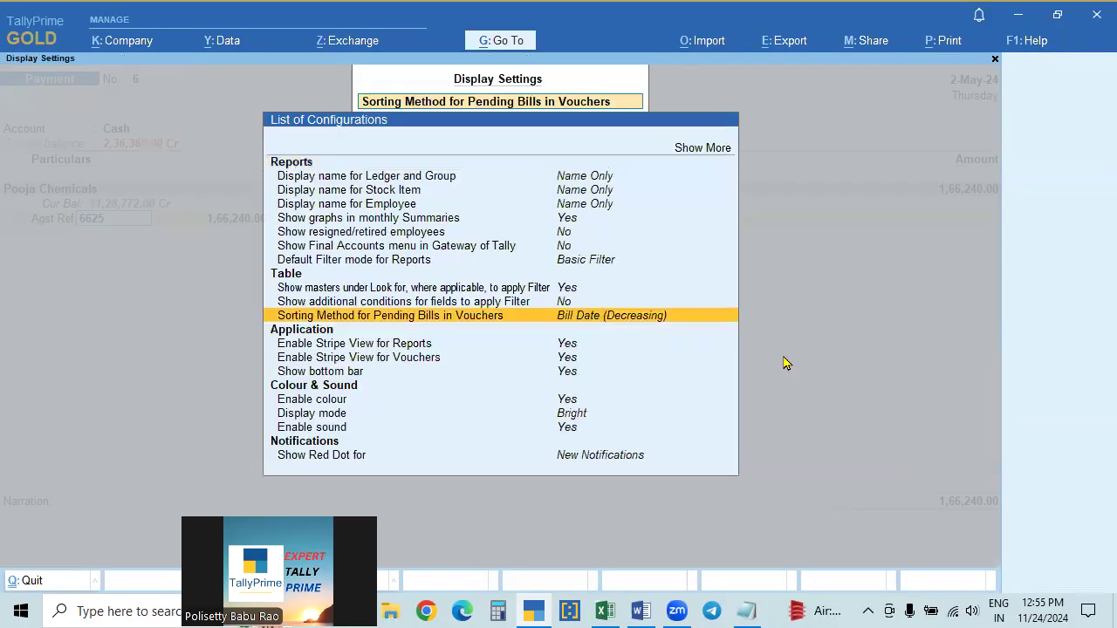
key("Escape")
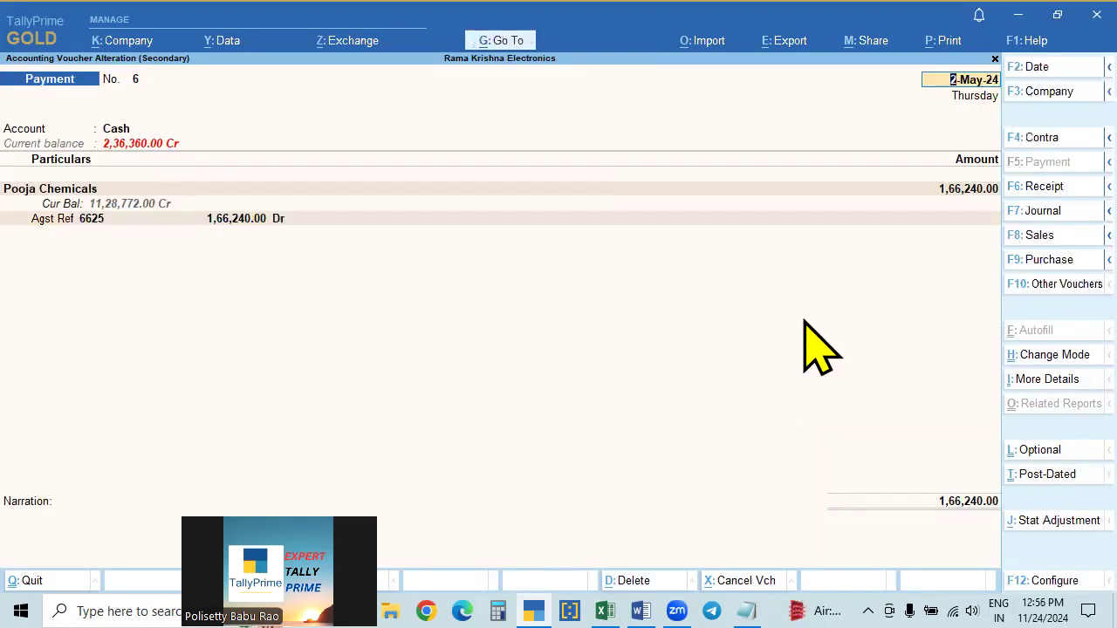
Step: Reopen the pending bills list from the Pooja Chemicals amount to examine the order by decreasing bill date
left_click(966, 187)
key("Return")
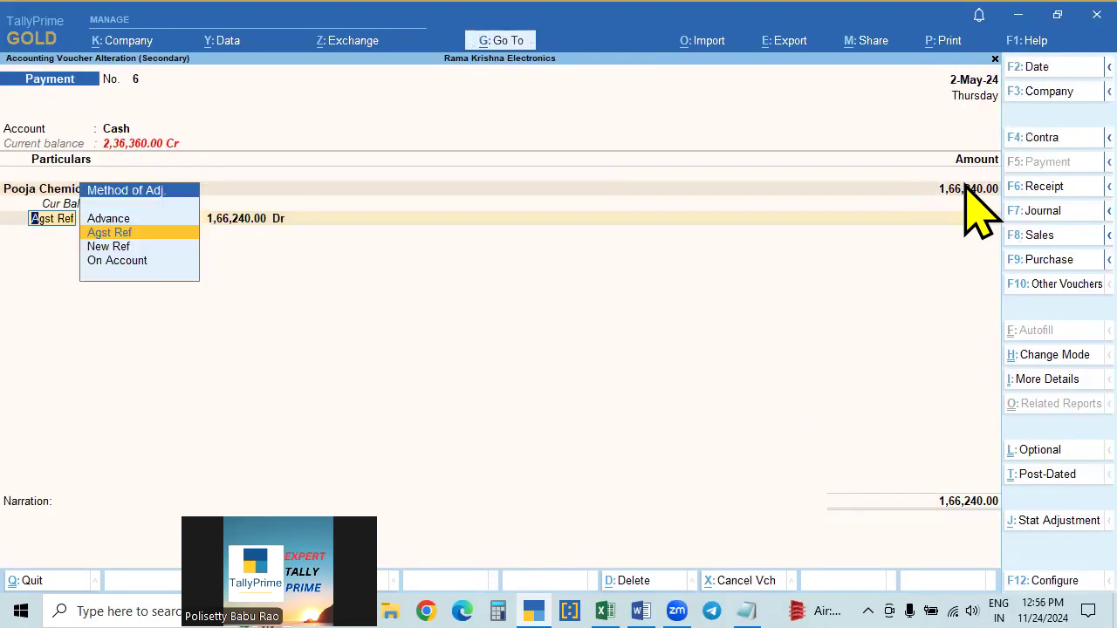
key("Return")
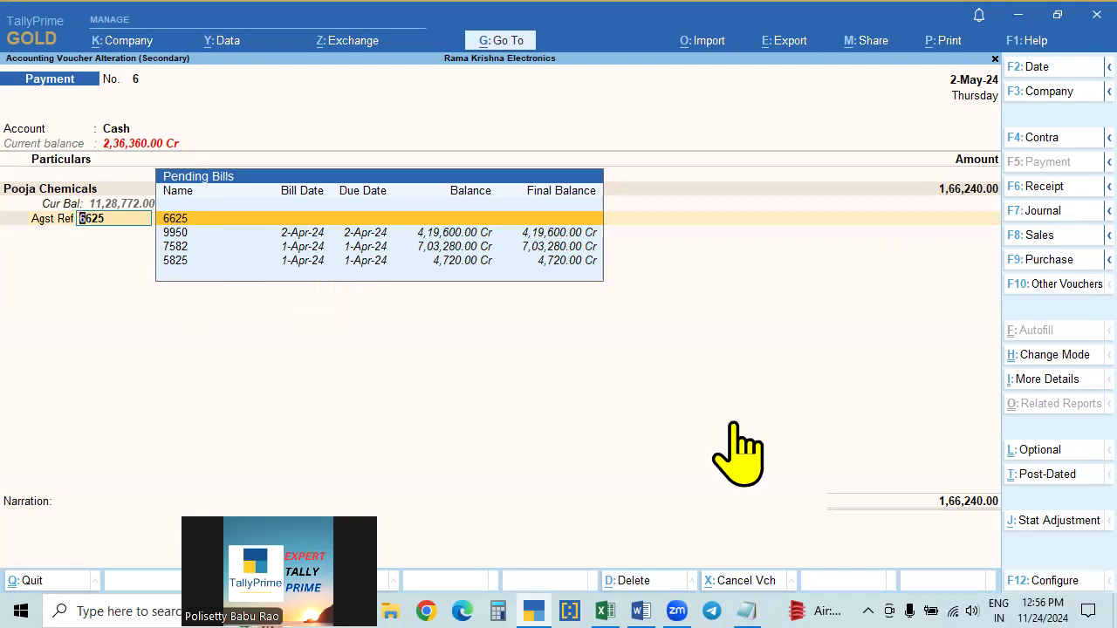
Step: Switch to the TALLY PRIME 5.0 FEATURES document in Word and review the feature list around items 14 to 16
left_click(633, 580)
left_click(639, 611)
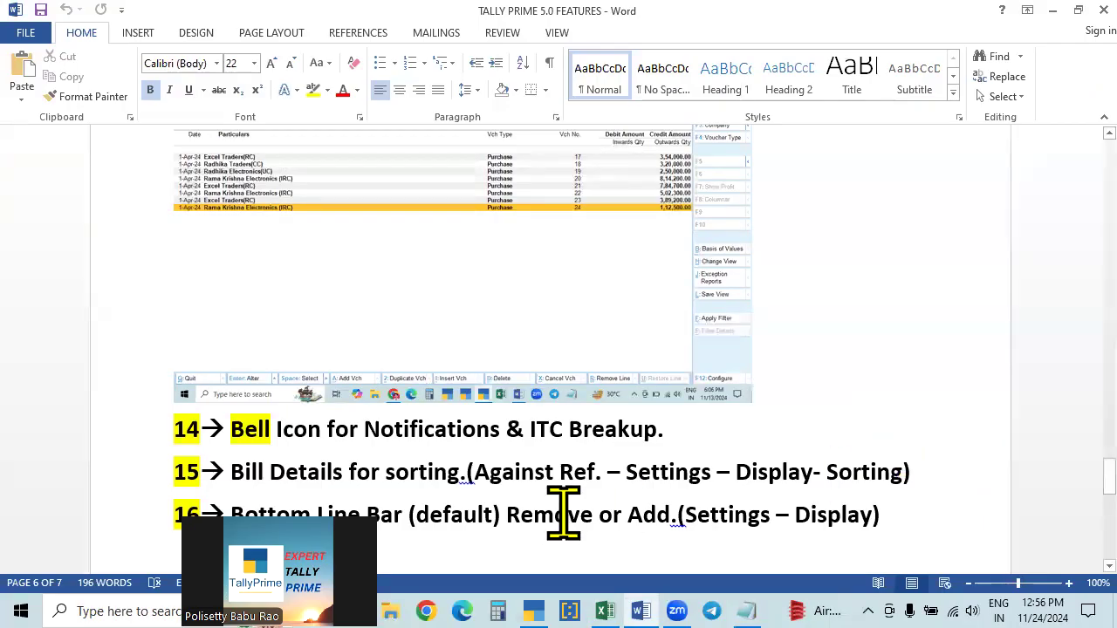
scroll(972, 411, "down", 1)
scroll(975, 410, "up", 2)
scroll(975, 410, "up", 1)
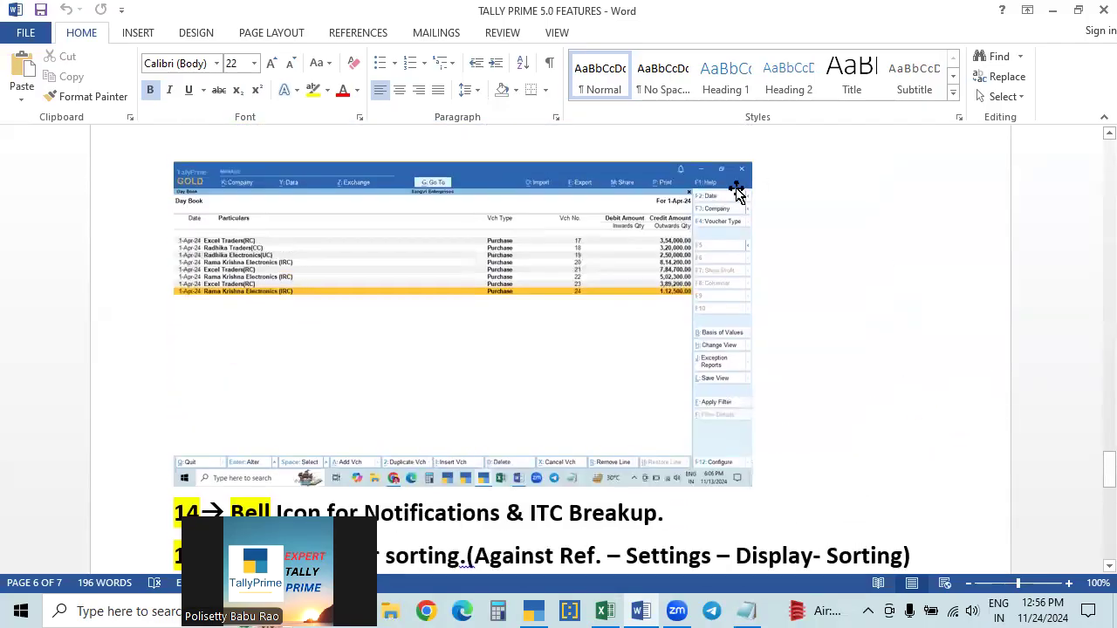